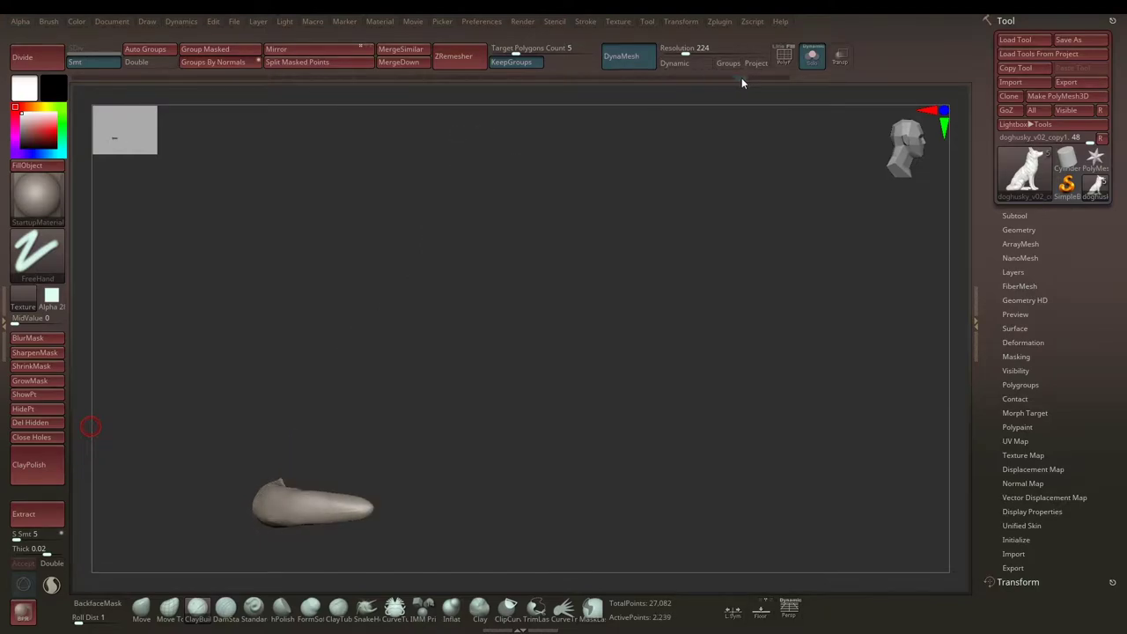
# Step: Orbit the husky through top-down and underside angles to inspect its belly and tail
pyautogui.moveTo(621, 261)
pyautogui.mouseDown()
pyautogui.moveTo(563, 281)
pyautogui.moveTo(523, 272)
pyautogui.moveTo(505, 332)
pyautogui.moveTo(599, 360)
pyautogui.mouseUp()
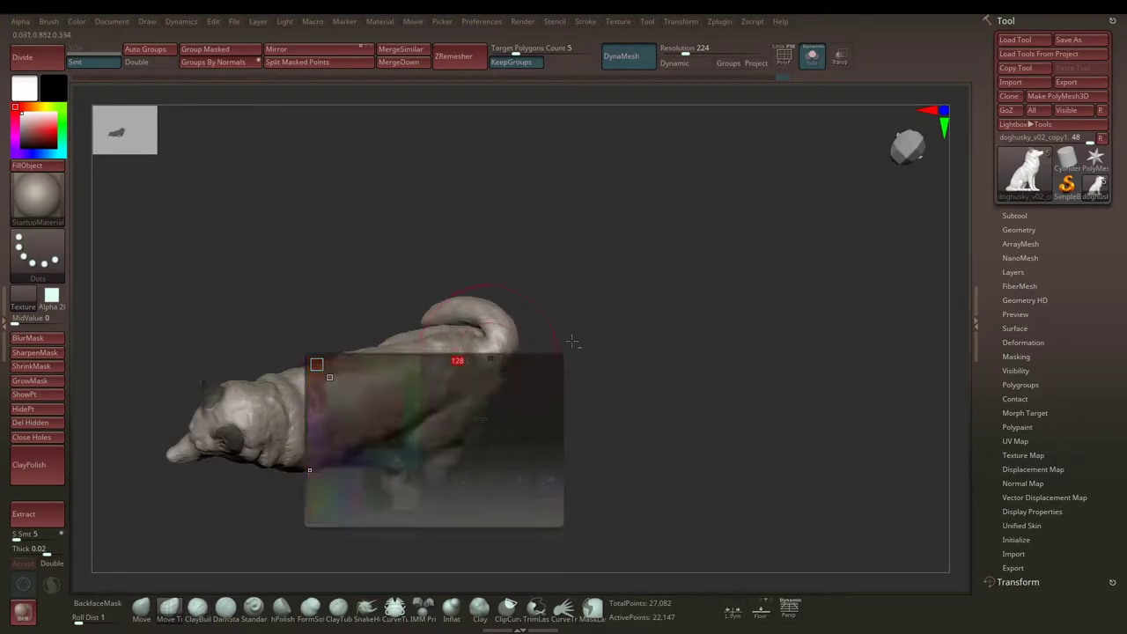
pyautogui.moveTo(571, 312)
pyautogui.mouseDown()
pyautogui.moveTo(475, 402)
pyautogui.moveTo(440, 334)
pyautogui.moveTo(459, 273)
pyautogui.moveTo(408, 305)
pyautogui.moveTo(406, 296)
pyautogui.mouseUp()
pyautogui.rightClick(481, 394)
pyautogui.moveTo(617, 329)
pyautogui.mouseDown()
pyautogui.moveTo(343, 339)
pyautogui.moveTo(573, 294)
pyautogui.moveTo(513, 383)
pyautogui.moveTo(276, 370)
pyautogui.moveTo(326, 315)
pyautogui.moveTo(502, 312)
pyautogui.moveTo(473, 306)
pyautogui.moveTo(484, 259)
pyautogui.moveTo(460, 284)
pyautogui.moveTo(547, 310)
pyautogui.moveTo(484, 325)
pyautogui.moveTo(478, 337)
pyautogui.moveTo(264, 378)
pyautogui.moveTo(306, 380)
pyautogui.moveTo(369, 352)
pyautogui.moveTo(414, 319)
pyautogui.moveTo(440, 276)
pyautogui.moveTo(308, 377)
pyautogui.mouseUp()
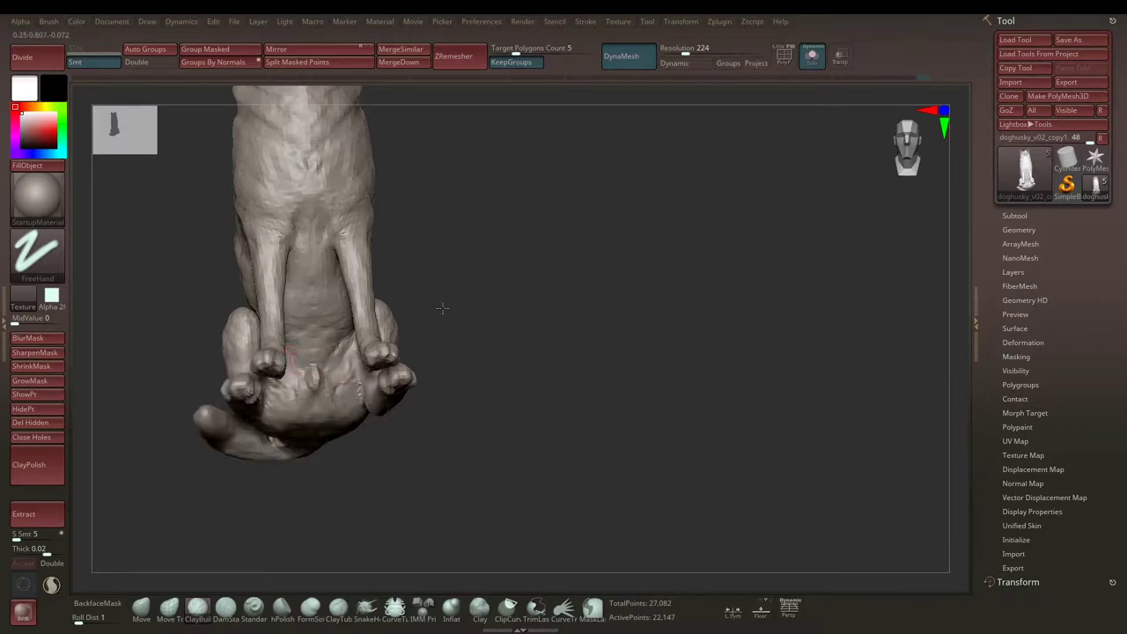
pyautogui.moveTo(441, 307)
pyautogui.mouseDown()
pyautogui.moveTo(275, 351)
pyautogui.moveTo(275, 434)
pyautogui.mouseUp()
pyautogui.moveTo(303, 399); pyautogui.dragTo(363, 320)
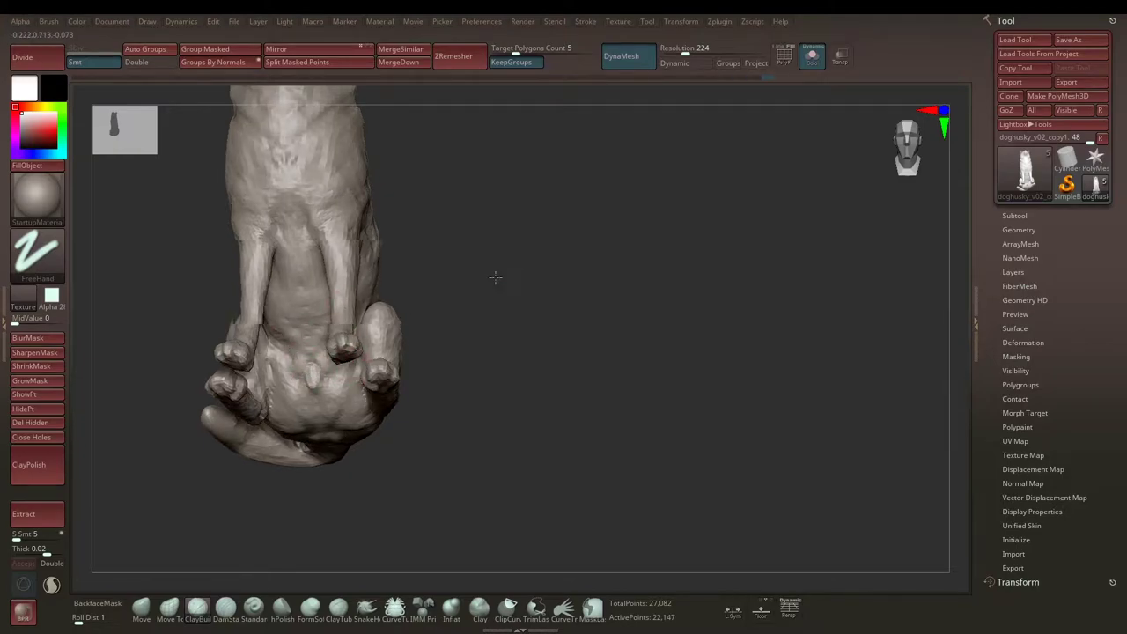
# Step: Switch the brush stroke type to Dots
pyautogui.press('space')
pyautogui.moveTo(495, 277)
pyautogui.mouseDown()
pyautogui.moveTo(302, 323)
pyautogui.moveTo(415, 273)
pyautogui.moveTo(347, 327)
pyautogui.moveTo(503, 320)
pyautogui.moveTo(520, 234)
pyautogui.moveTo(531, 291)
pyautogui.moveTo(330, 457)
pyautogui.moveTo(335, 430)
pyautogui.moveTo(483, 329)
pyautogui.moveTo(496, 294)
pyautogui.moveTo(468, 342)
pyautogui.mouseUp()
pyautogui.click(302, 323)
# Step: Set Z Intensity to 51 and sculpt the tail and paws from rear and side views
pyautogui.press('space')
pyautogui.moveTo(370, 321)
pyautogui.mouseDown()
pyautogui.moveTo(518, 294)
pyautogui.moveTo(400, 408)
pyautogui.mouseUp()
pyautogui.moveTo(528, 331); pyautogui.dragTo(485, 463)
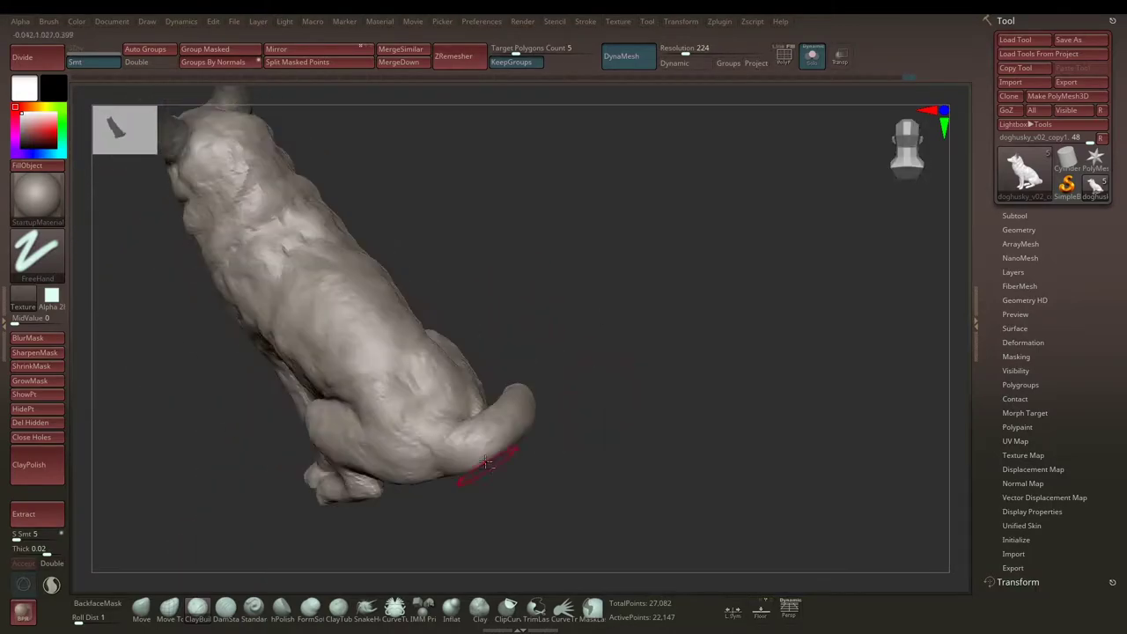
pyautogui.moveTo(605, 400)
pyautogui.mouseDown()
pyautogui.moveTo(525, 320)
pyautogui.moveTo(425, 426)
pyautogui.mouseUp()
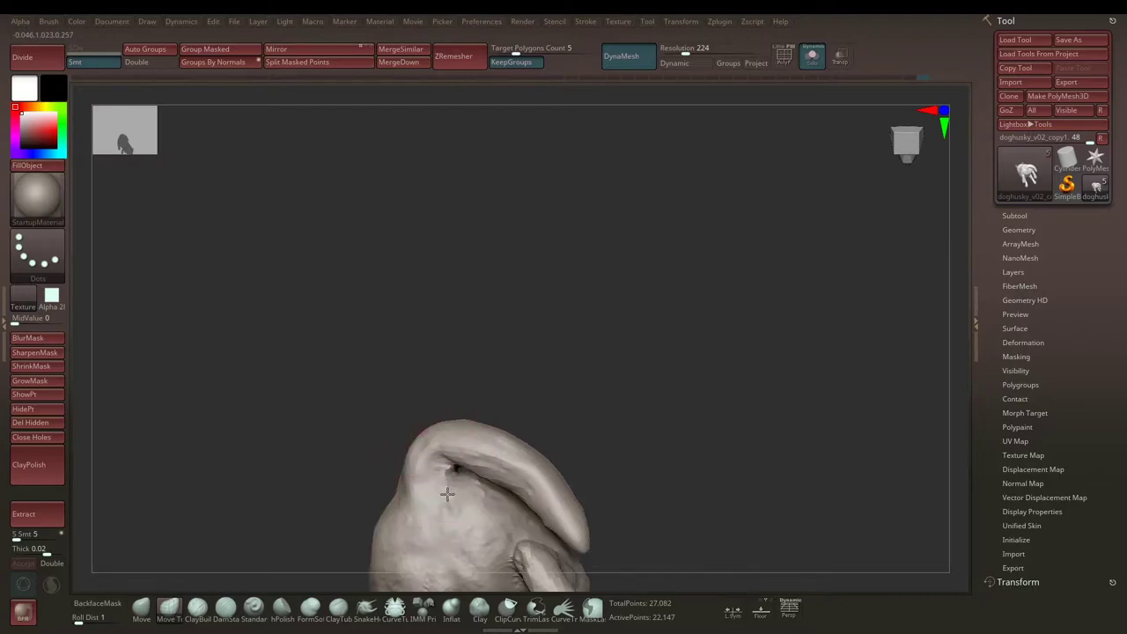
pyautogui.moveTo(447, 490)
pyautogui.mouseDown()
pyautogui.moveTo(466, 417)
pyautogui.moveTo(463, 478)
pyautogui.moveTo(388, 464)
pyautogui.mouseUp()
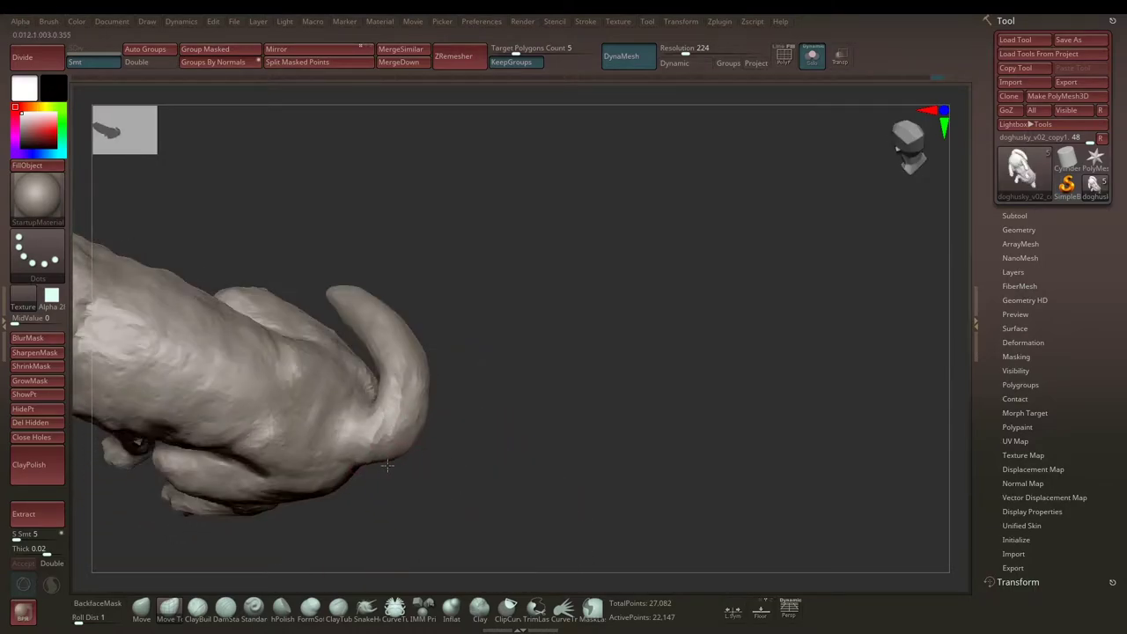
pyautogui.moveTo(425, 395)
pyautogui.mouseDown()
pyautogui.moveTo(659, 344)
pyautogui.moveTo(666, 291)
pyautogui.moveTo(530, 291)
pyautogui.moveTo(581, 335)
pyautogui.moveTo(613, 314)
pyautogui.moveTo(622, 322)
pyautogui.moveTo(524, 327)
pyautogui.moveTo(387, 379)
pyautogui.moveTo(299, 444)
pyautogui.mouseUp()
pyautogui.press('space')
pyautogui.moveTo(239, 461); pyautogui.dragTo(261, 417)
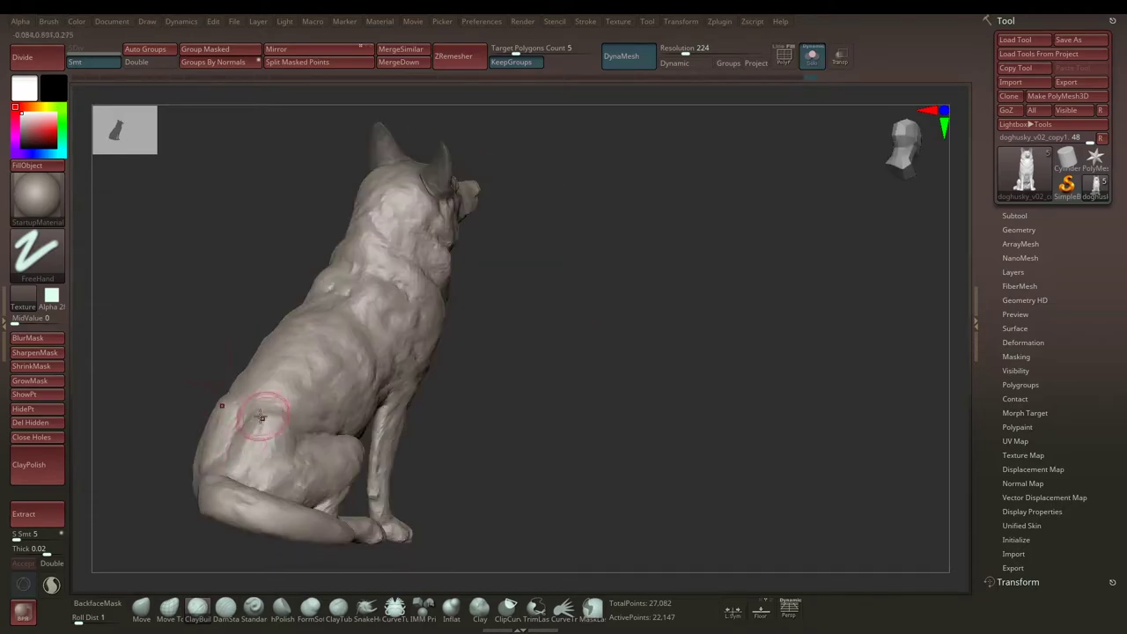
pyautogui.moveTo(307, 403)
pyautogui.mouseDown(button='right')
pyautogui.moveTo(257, 417)
pyautogui.moveTo(611, 312)
pyautogui.moveTo(548, 302)
pyautogui.moveTo(656, 338)
pyautogui.mouseUp(button='right')
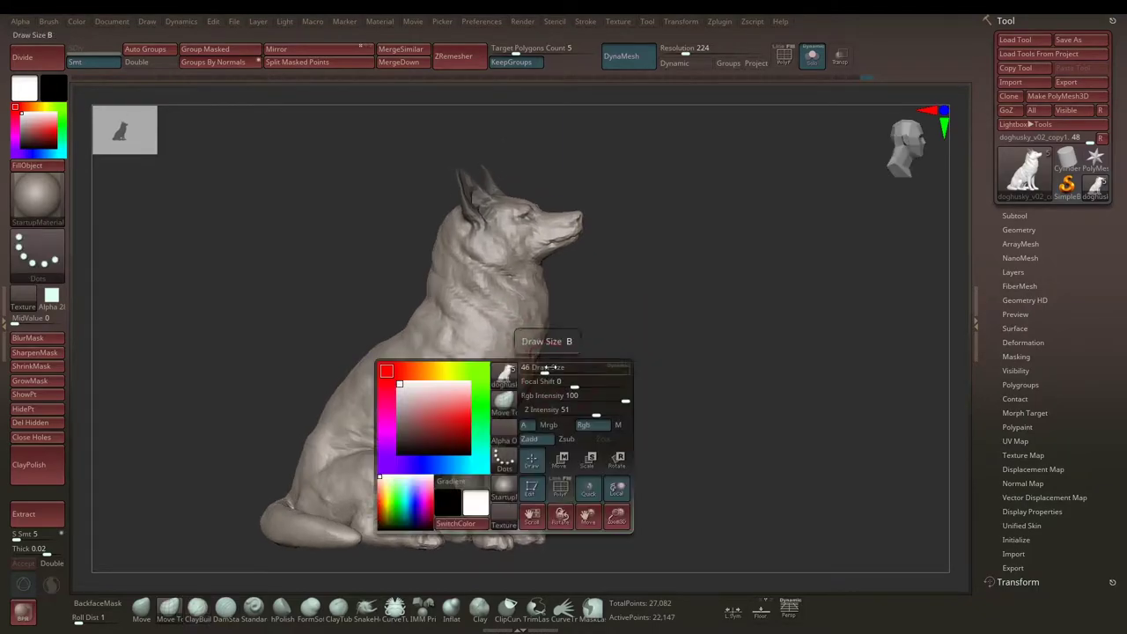
pyautogui.moveTo(567, 365)
pyautogui.mouseDown(button='right')
pyautogui.moveTo(619, 352)
pyautogui.moveTo(619, 373)
pyautogui.moveTo(403, 469)
pyautogui.moveTo(396, 459)
pyautogui.moveTo(387, 475)
pyautogui.moveTo(397, 450)
pyautogui.moveTo(660, 332)
pyautogui.moveTo(510, 309)
pyautogui.moveTo(619, 343)
pyautogui.moveTo(429, 255)
pyautogui.mouseUp(button='right')
pyautogui.rightClick(387, 493)
pyautogui.moveTo(601, 244)
pyautogui.mouseDown(button='right')
pyautogui.moveTo(636, 274)
pyautogui.moveTo(583, 266)
pyautogui.moveTo(599, 297)
pyautogui.moveTo(611, 243)
pyautogui.moveTo(461, 302)
pyautogui.moveTo(427, 289)
pyautogui.mouseUp(button='right')
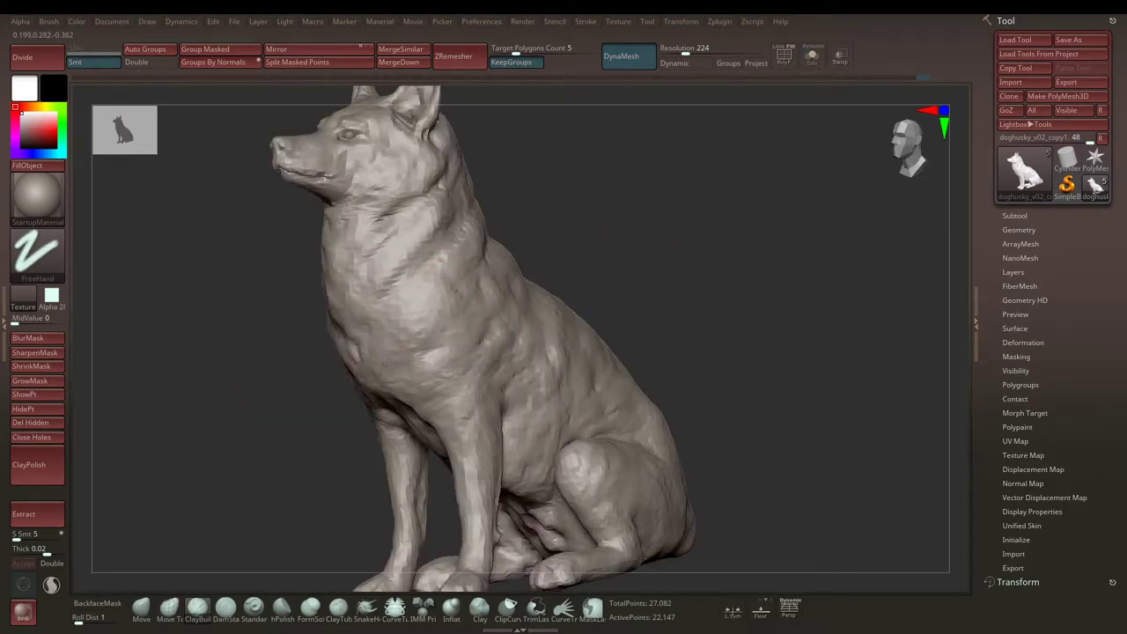
pyautogui.moveTo(377, 264)
pyautogui.mouseDown(button='right')
pyautogui.moveTo(581, 211)
pyautogui.moveTo(387, 294)
pyautogui.moveTo(395, 221)
pyautogui.mouseUp(button='right')
pyautogui.moveTo(387, 318); pyautogui.dragTo(515, 186, button='right')
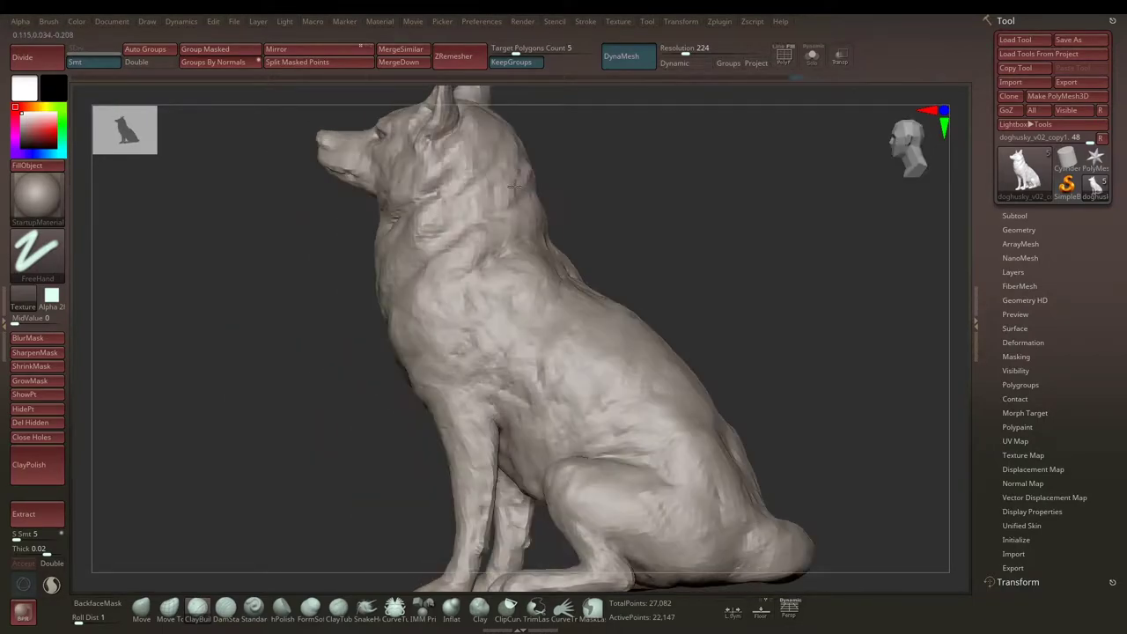
pyautogui.moveTo(459, 325)
pyautogui.mouseDown(button='right')
pyautogui.moveTo(609, 255)
pyautogui.moveTo(684, 239)
pyautogui.moveTo(644, 287)
pyautogui.moveTo(704, 299)
pyautogui.moveTo(687, 298)
pyautogui.moveTo(622, 373)
pyautogui.moveTo(731, 352)
pyautogui.moveTo(699, 307)
pyautogui.moveTo(707, 272)
pyautogui.moveTo(556, 395)
pyautogui.mouseUp(button='right')
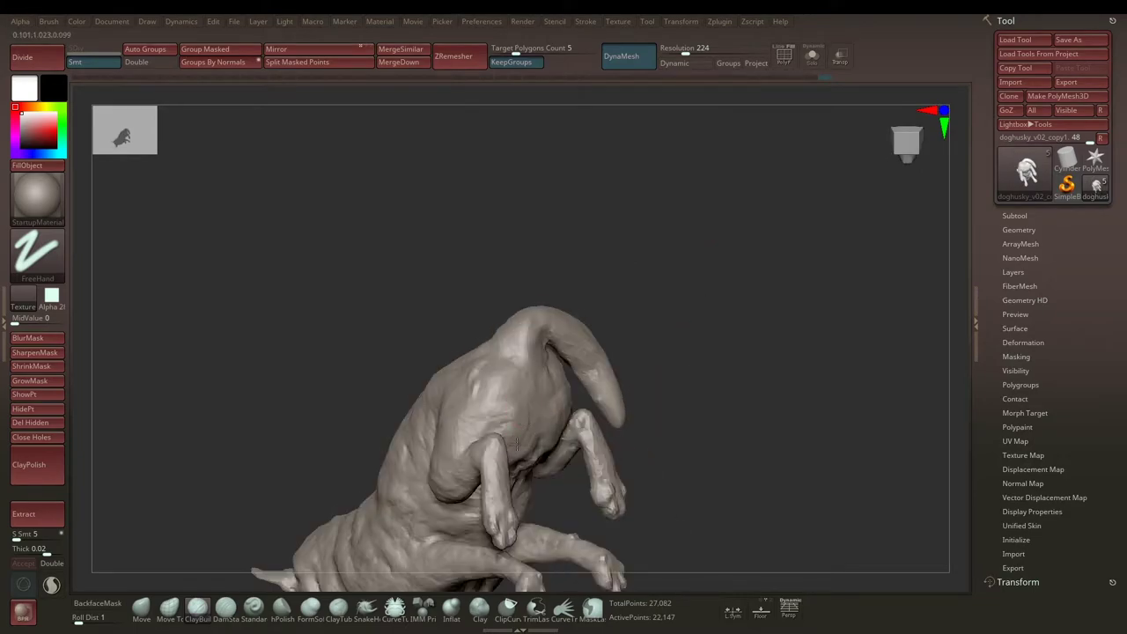
pyautogui.moveTo(516, 443)
pyautogui.mouseDown(button='right')
pyautogui.moveTo(664, 351)
pyautogui.moveTo(742, 345)
pyautogui.moveTo(513, 401)
pyautogui.moveTo(522, 494)
pyautogui.mouseUp(button='right')
pyautogui.moveTo(530, 402)
pyautogui.mouseDown(button='right')
pyautogui.moveTo(591, 432)
pyautogui.moveTo(658, 325)
pyautogui.moveTo(625, 353)
pyautogui.moveTo(692, 297)
pyautogui.moveTo(616, 370)
pyautogui.mouseUp(button='right')
pyautogui.rightClick(604, 379)
pyautogui.moveTo(554, 392)
pyautogui.mouseDown(button='right')
pyautogui.moveTo(516, 407)
pyautogui.moveTo(573, 457)
pyautogui.moveTo(537, 406)
pyautogui.moveTo(834, 314)
pyautogui.moveTo(679, 307)
pyautogui.moveTo(687, 281)
pyautogui.moveTo(674, 290)
pyautogui.moveTo(694, 350)
pyautogui.moveTo(568, 360)
pyautogui.moveTo(649, 331)
pyautogui.moveTo(451, 361)
pyautogui.moveTo(625, 305)
pyautogui.moveTo(399, 359)
pyautogui.mouseUp(button='right')
pyautogui.rightClick(454, 371)
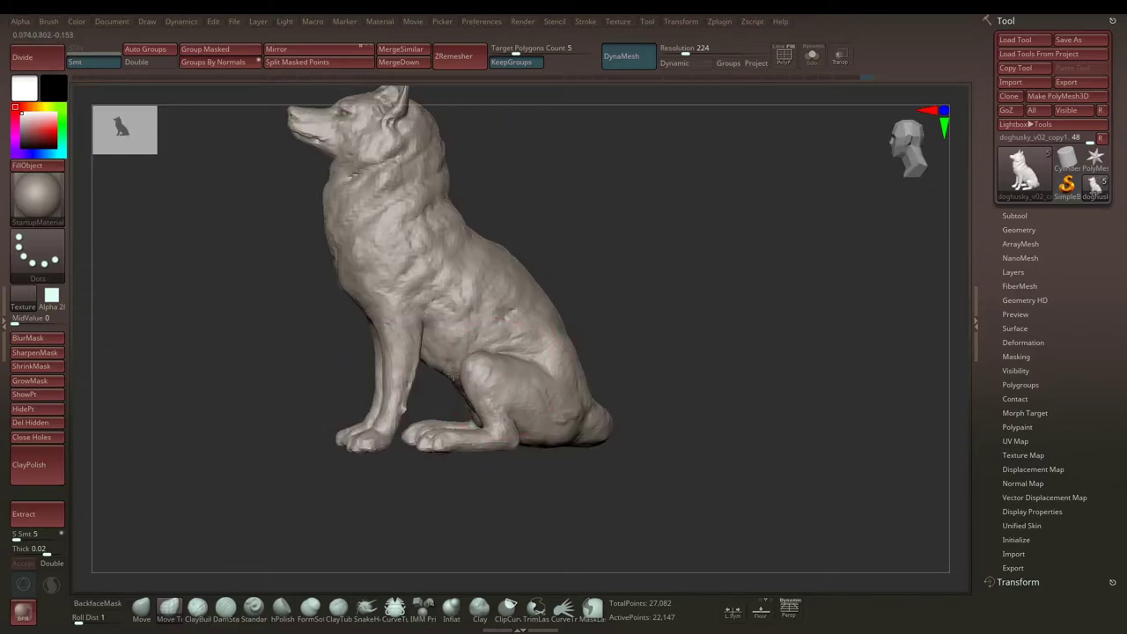
pyautogui.moveTo(506, 341)
pyautogui.mouseDown(button='right')
pyautogui.moveTo(545, 352)
pyautogui.moveTo(414, 388)
pyautogui.moveTo(616, 344)
pyautogui.moveTo(460, 373)
pyautogui.mouseUp(button='right')
pyautogui.rightClick(414, 387)
pyautogui.moveTo(633, 324)
pyautogui.mouseDown(button='right')
pyautogui.moveTo(744, 217)
pyautogui.moveTo(471, 363)
pyautogui.moveTo(672, 334)
pyautogui.moveTo(659, 337)
pyautogui.moveTo(692, 378)
pyautogui.moveTo(680, 329)
pyautogui.moveTo(631, 338)
pyautogui.moveTo(642, 355)
pyautogui.moveTo(593, 320)
pyautogui.moveTo(664, 341)
pyautogui.moveTo(669, 320)
pyautogui.moveTo(676, 341)
pyautogui.mouseUp(button='right')
# Step: Select the mm075 eye subtool and apply a glossy material from the Material palette
pyautogui.keyDown('alt'); pyautogui.click(461, 308); pyautogui.keyUp('alt')
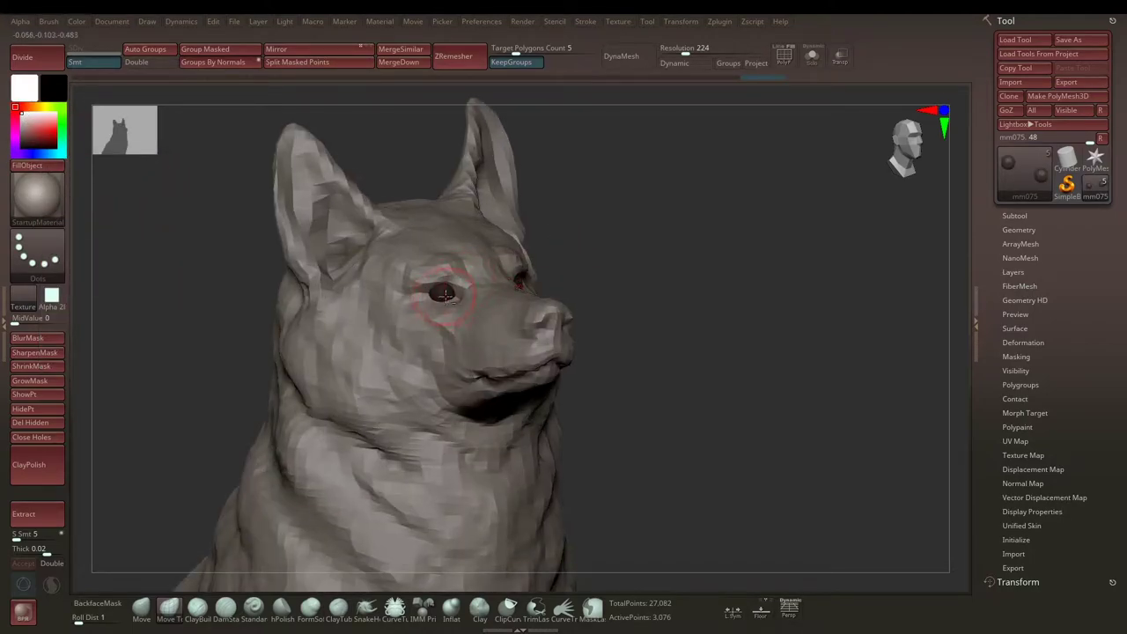
pyautogui.click(37, 197)
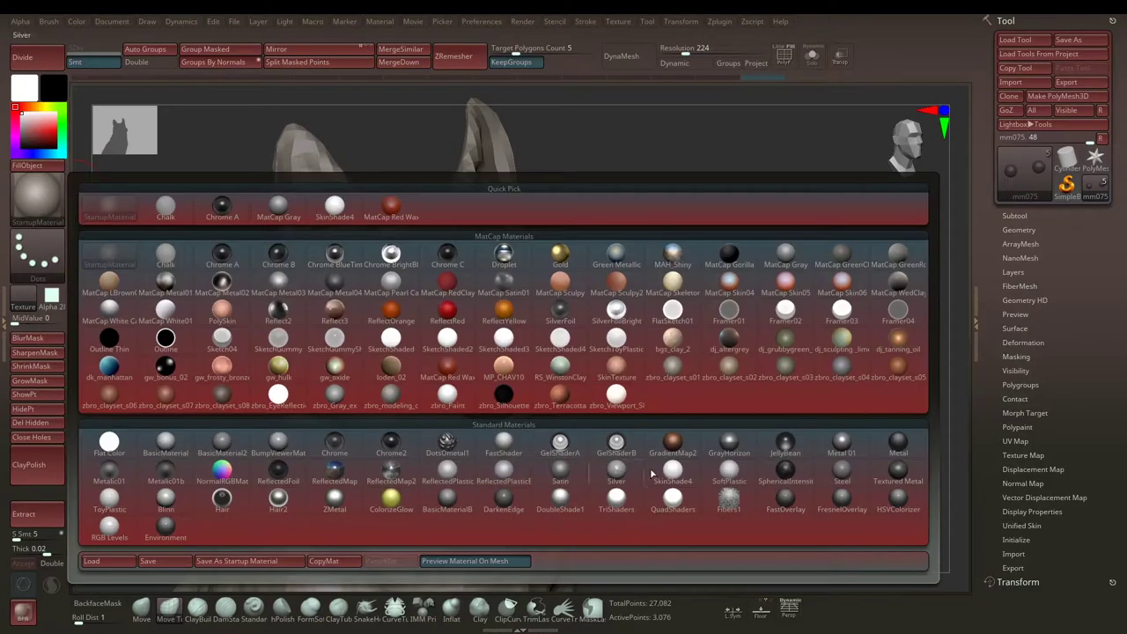
pyautogui.click(410, 473)
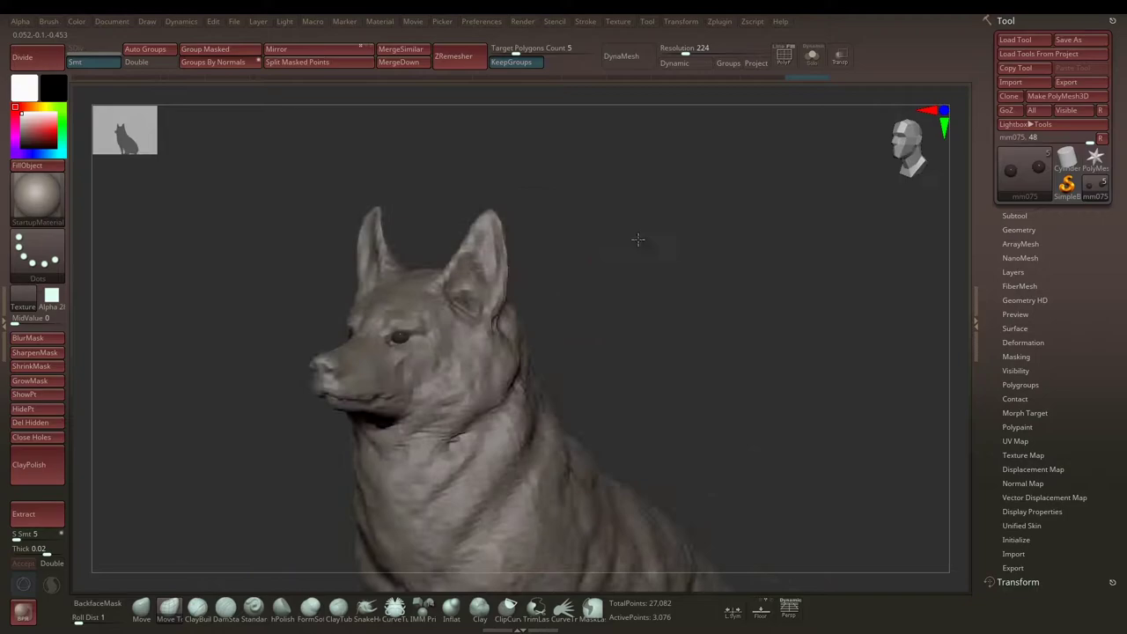
# Step: Zoom in on the face and give the eye a very dark colour from the colour picker
pyautogui.moveTo(626, 258); pyautogui.dragTo(234, 216)
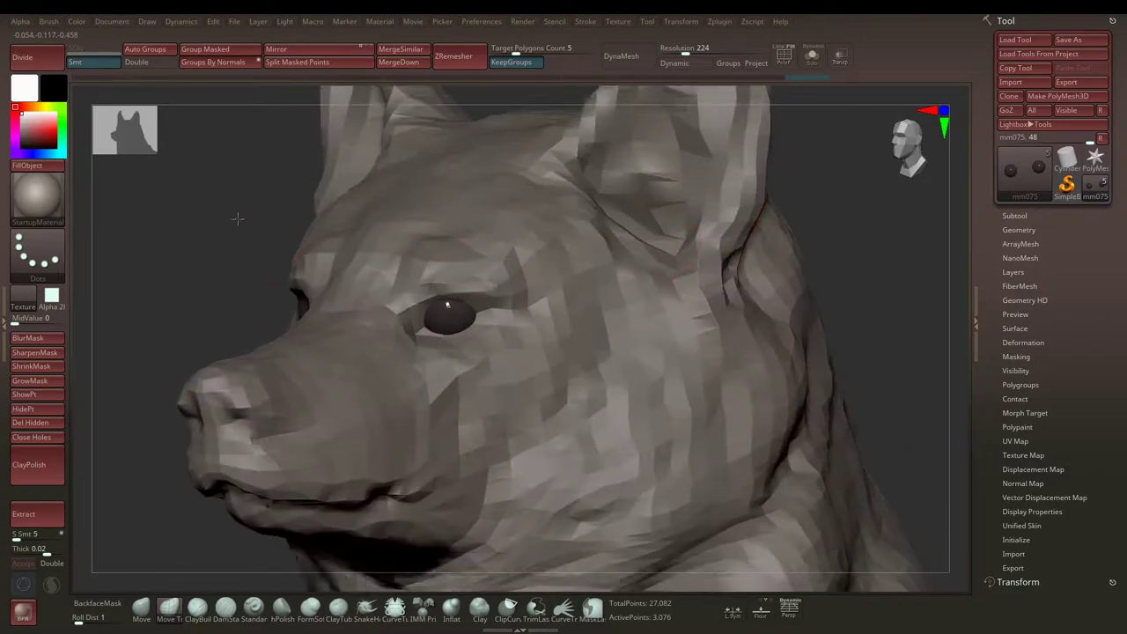
pyautogui.press('space')
pyautogui.click(83, 283)
pyautogui.click(75, 313)
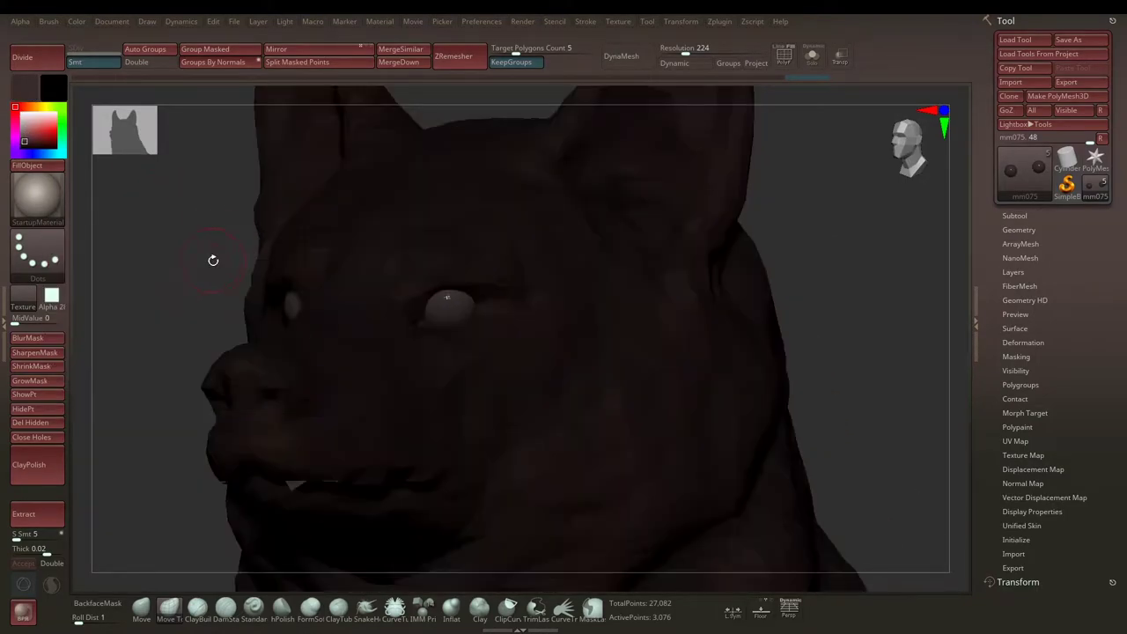
pyautogui.press('space')
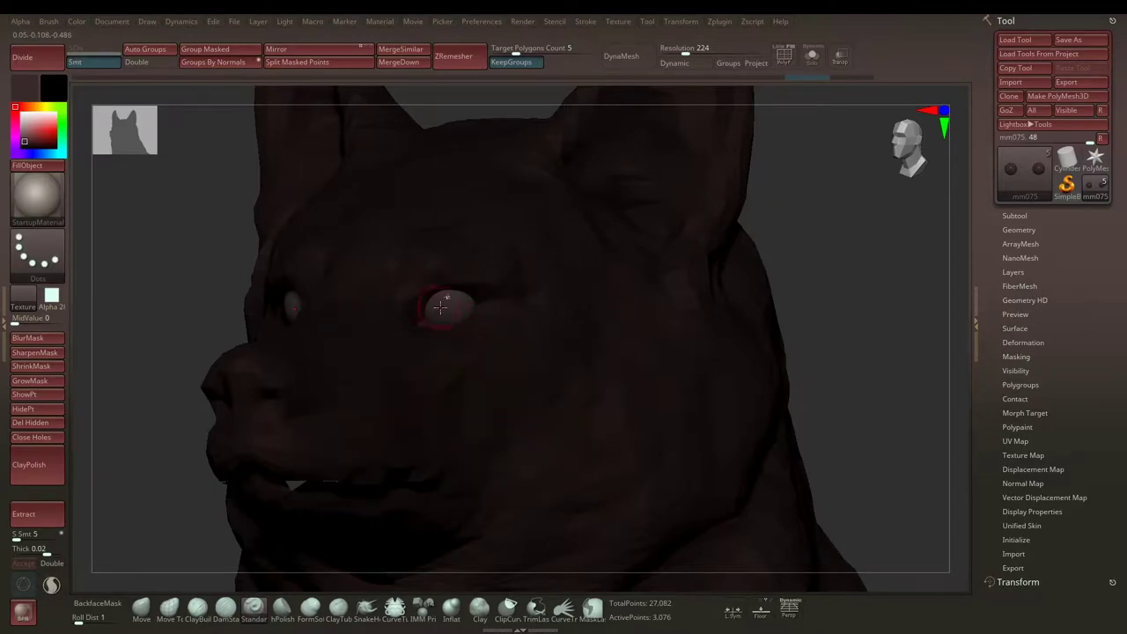
pyautogui.press('space')
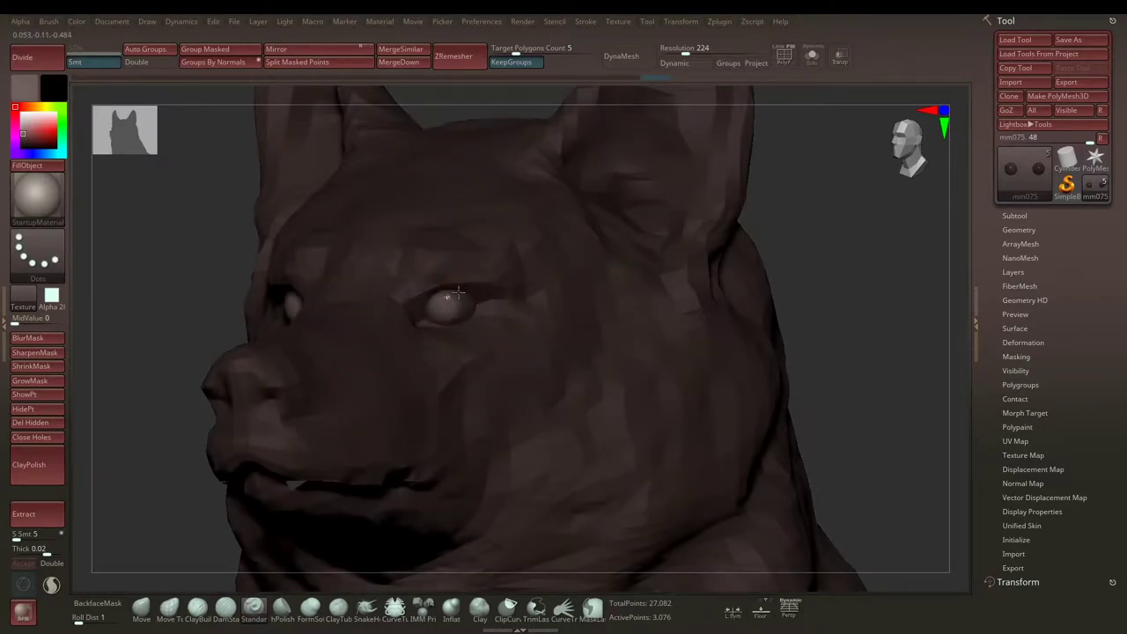
pyautogui.moveTo(717, 256)
pyautogui.mouseDown()
pyautogui.moveTo(780, 238)
pyautogui.moveTo(443, 306)
pyautogui.mouseUp()
pyautogui.press('space')
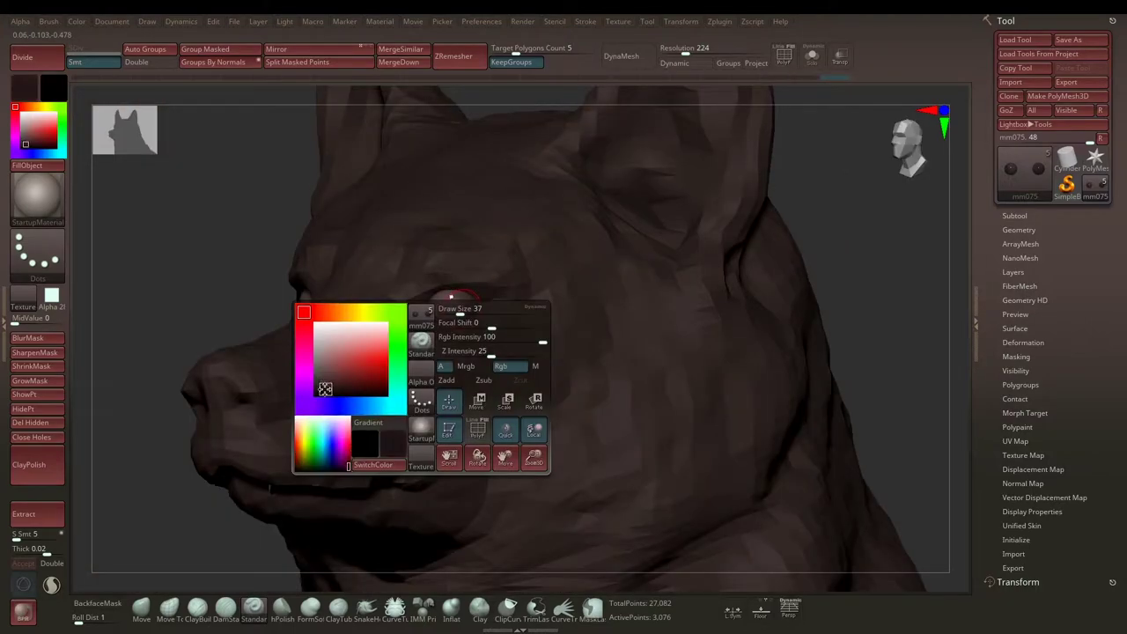
pyautogui.click(325, 388)
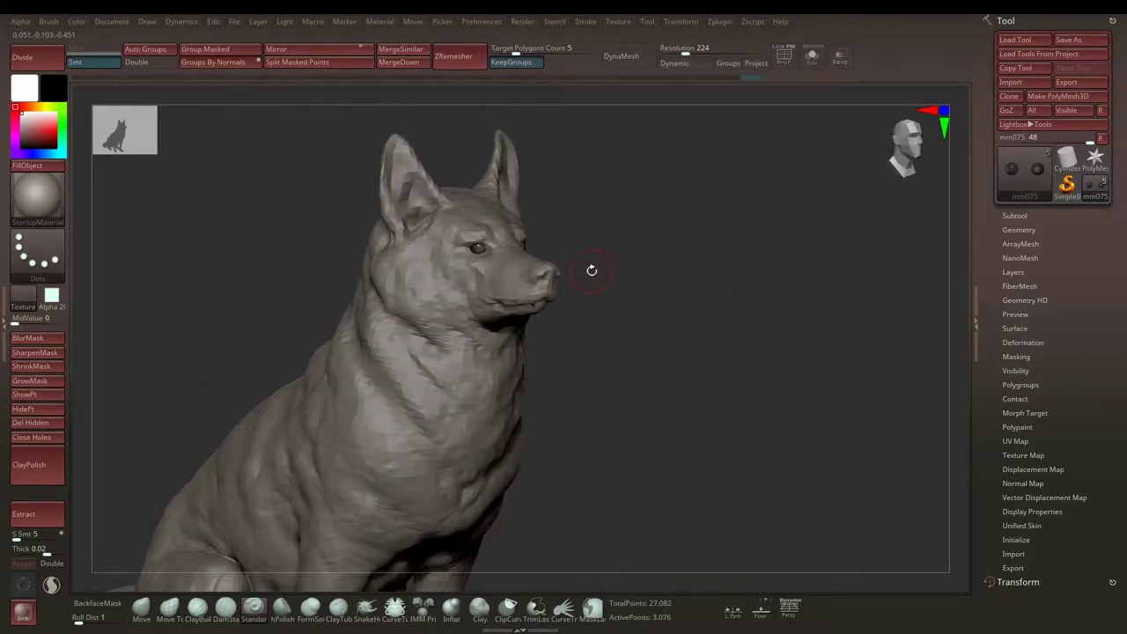
pyautogui.moveTo(675, 258)
pyautogui.mouseDown()
pyautogui.moveTo(692, 254)
pyautogui.moveTo(712, 315)
pyautogui.moveTo(684, 134)
pyautogui.mouseUp()
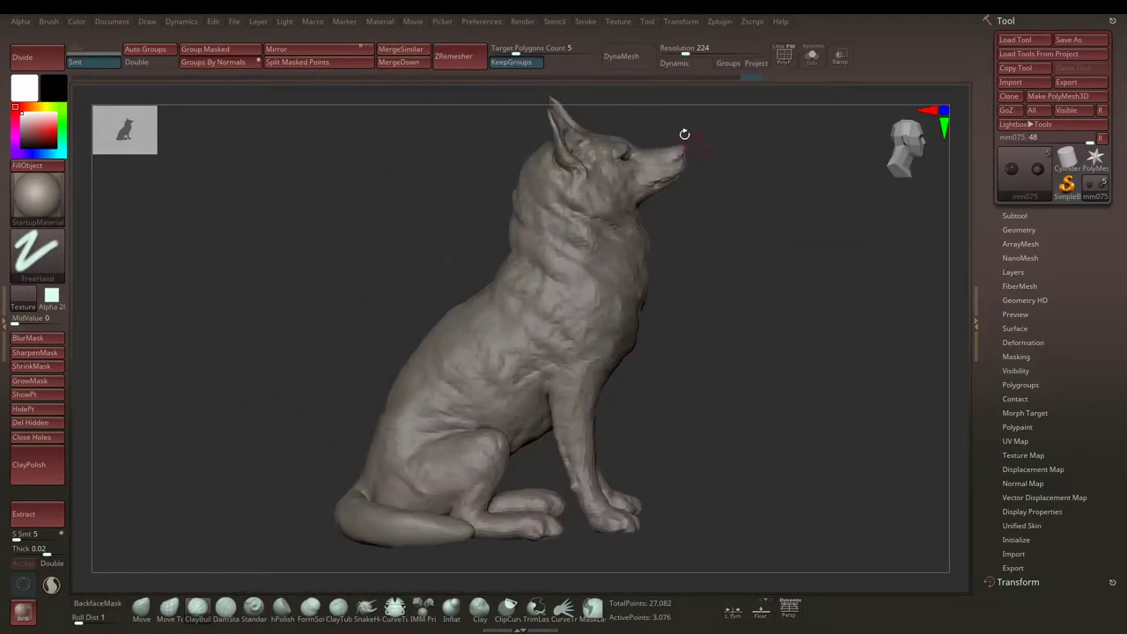
# Step: Select doghusky_v02_copy1 and re-DynaMesh it at resolution 416, about 105,146 points
pyautogui.moveTo(714, 209)
pyautogui.mouseDown()
pyautogui.moveTo(697, 223)
pyautogui.moveTo(749, 227)
pyautogui.moveTo(731, 277)
pyautogui.moveTo(773, 191)
pyautogui.mouseUp()
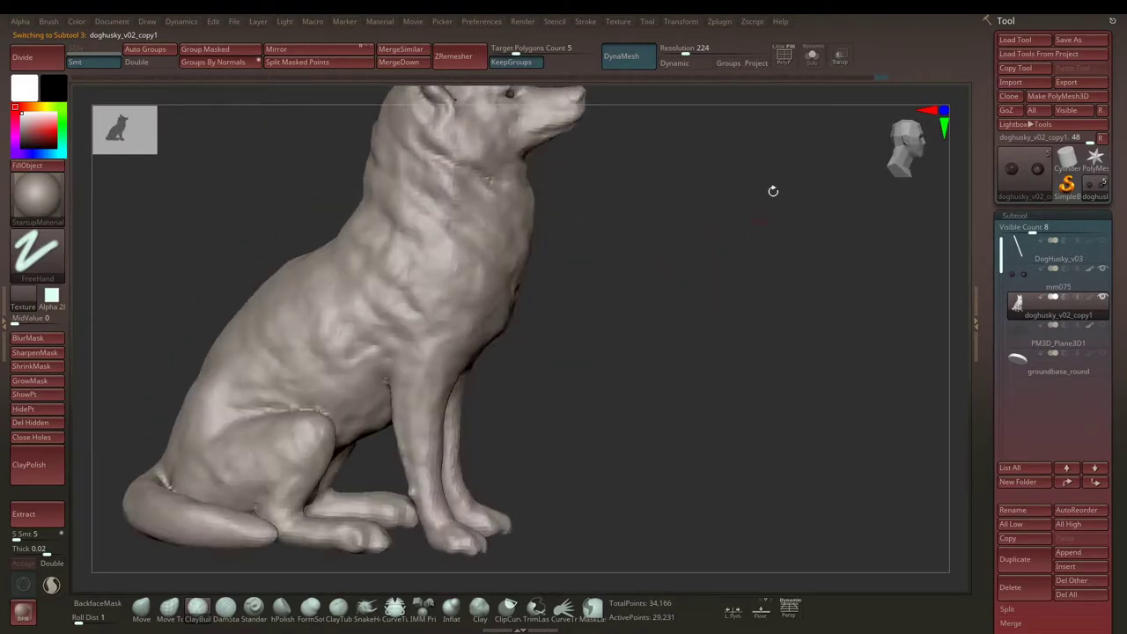
pyautogui.moveTo(767, 100)
pyautogui.mouseDown()
pyautogui.moveTo(659, 277)
pyautogui.moveTo(687, 214)
pyautogui.moveTo(450, 244)
pyautogui.moveTo(566, 217)
pyautogui.moveTo(759, 224)
pyautogui.moveTo(349, 190)
pyautogui.mouseUp()
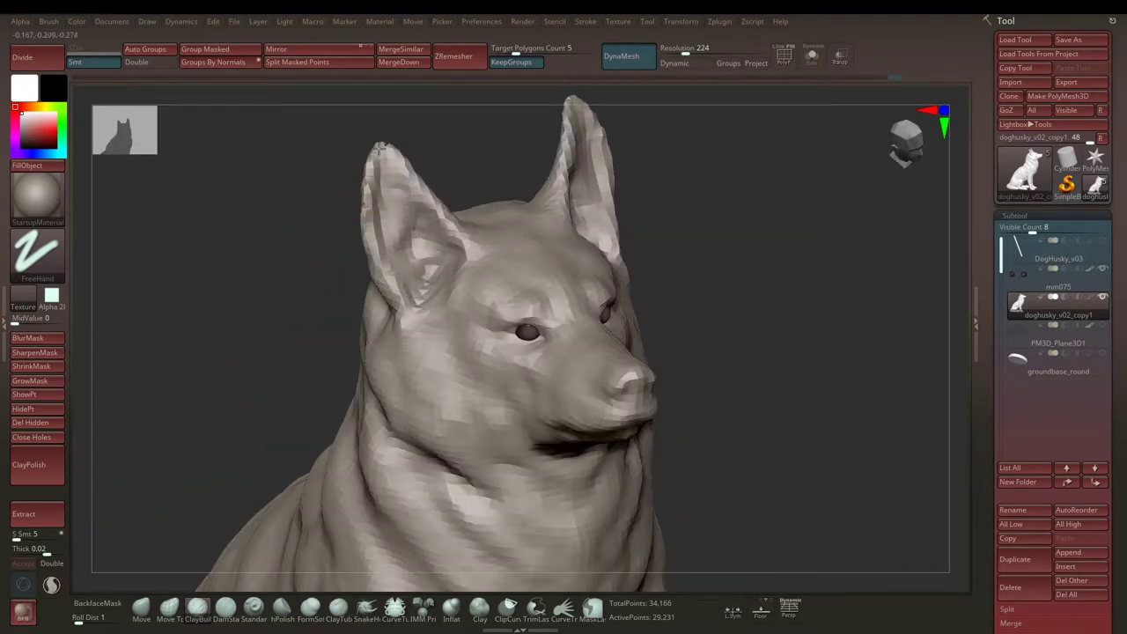
pyautogui.moveTo(737, 154); pyautogui.dragTo(388, 197)
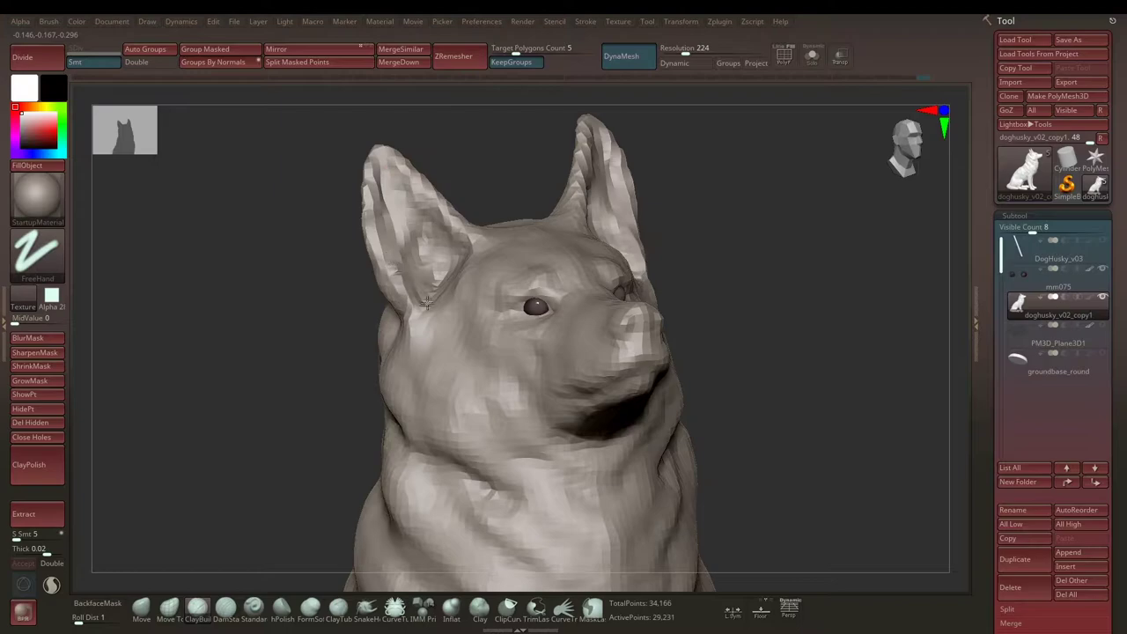
pyautogui.moveTo(426, 302)
pyautogui.mouseDown()
pyautogui.moveTo(492, 159)
pyautogui.moveTo(441, 229)
pyautogui.moveTo(426, 216)
pyautogui.mouseUp()
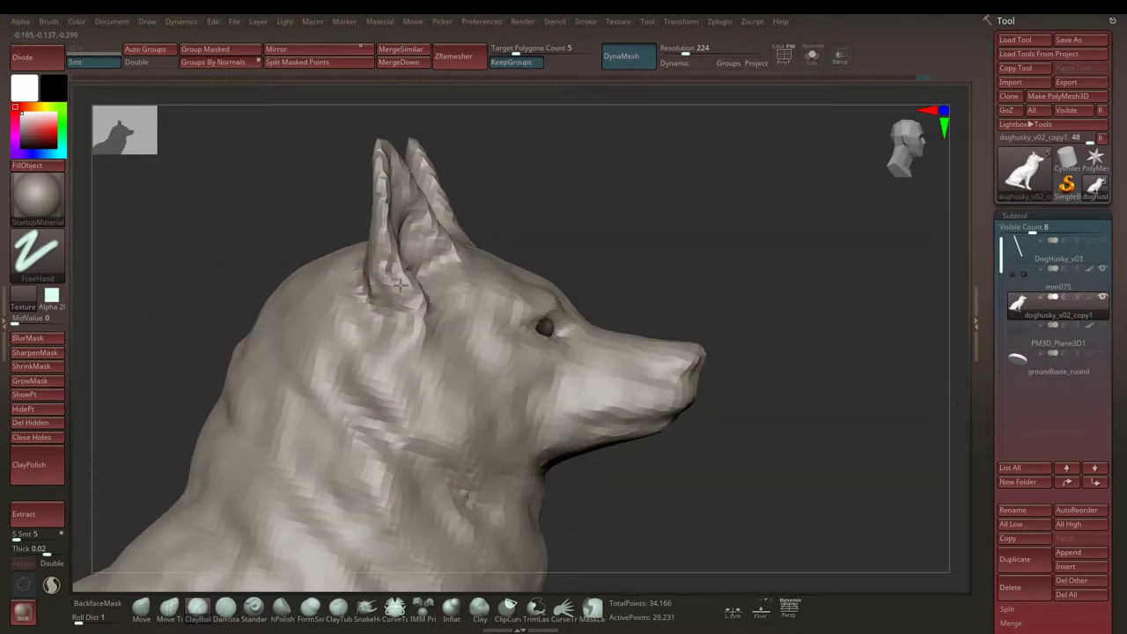
pyautogui.moveTo(398, 284)
pyautogui.mouseDown()
pyautogui.moveTo(399, 265)
pyautogui.moveTo(376, 293)
pyautogui.mouseUp()
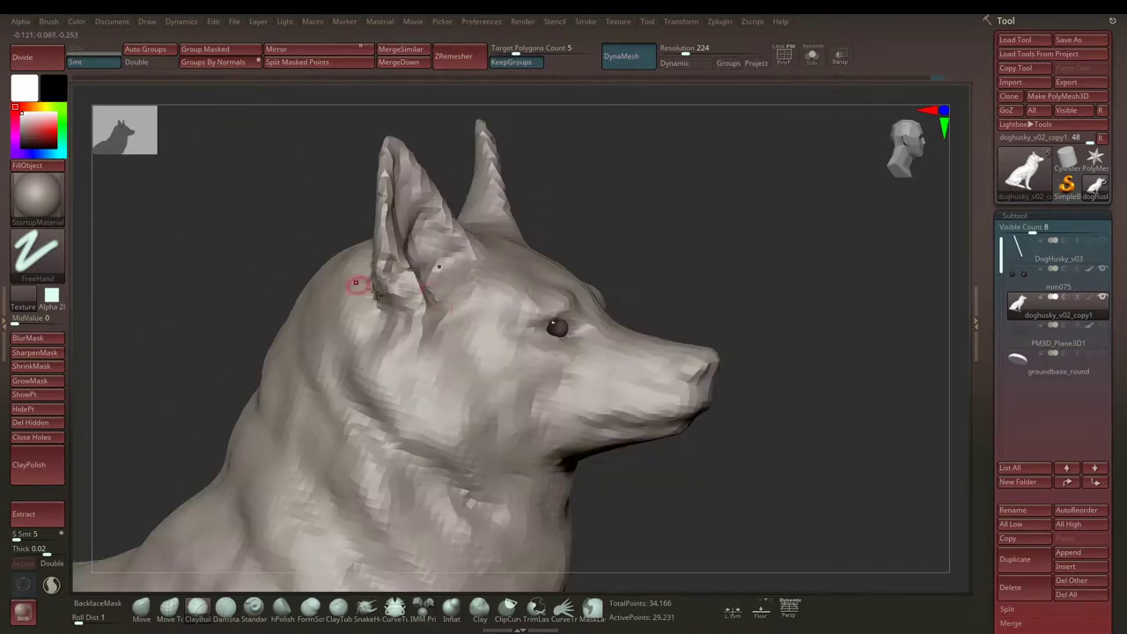
pyautogui.moveTo(631, 207)
pyautogui.mouseDown()
pyautogui.moveTo(422, 284)
pyautogui.moveTo(822, 214)
pyautogui.moveTo(433, 326)
pyautogui.moveTo(446, 300)
pyautogui.moveTo(441, 315)
pyautogui.mouseUp()
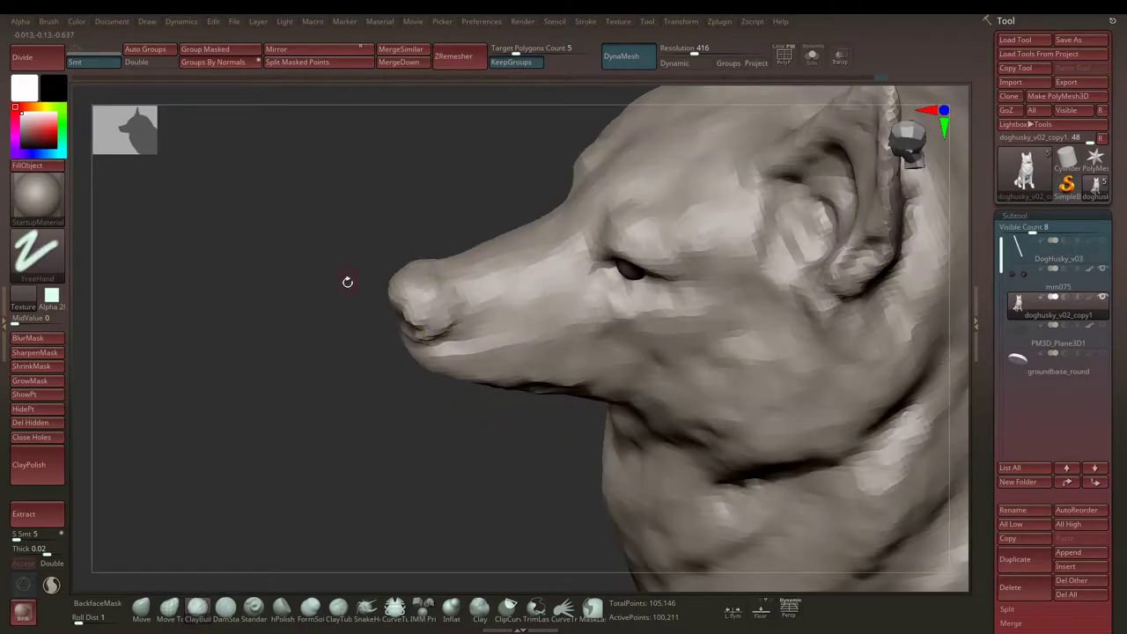
# Step: Reshape the nostril on the nose while orbiting around the muzzle
pyautogui.moveTo(347, 282); pyautogui.dragTo(427, 307)
pyautogui.moveTo(327, 308)
pyautogui.mouseDown()
pyautogui.moveTo(408, 322)
pyautogui.moveTo(413, 300)
pyautogui.mouseUp()
pyautogui.moveTo(423, 314); pyautogui.dragTo(420, 316)
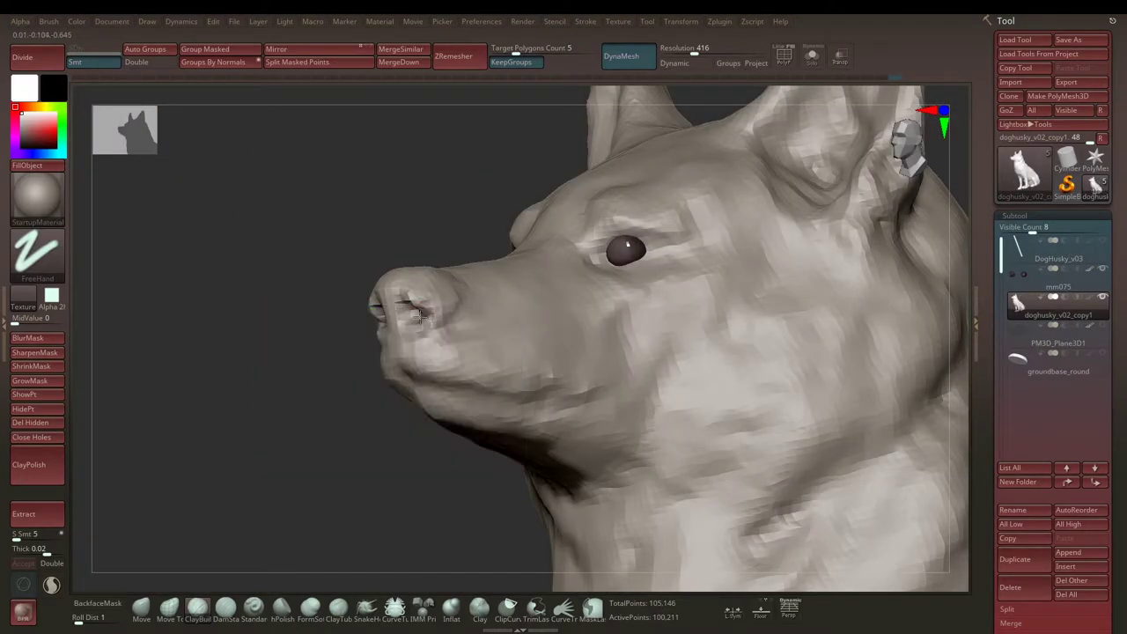
pyautogui.moveTo(419, 306); pyautogui.dragTo(430, 319, button='right')
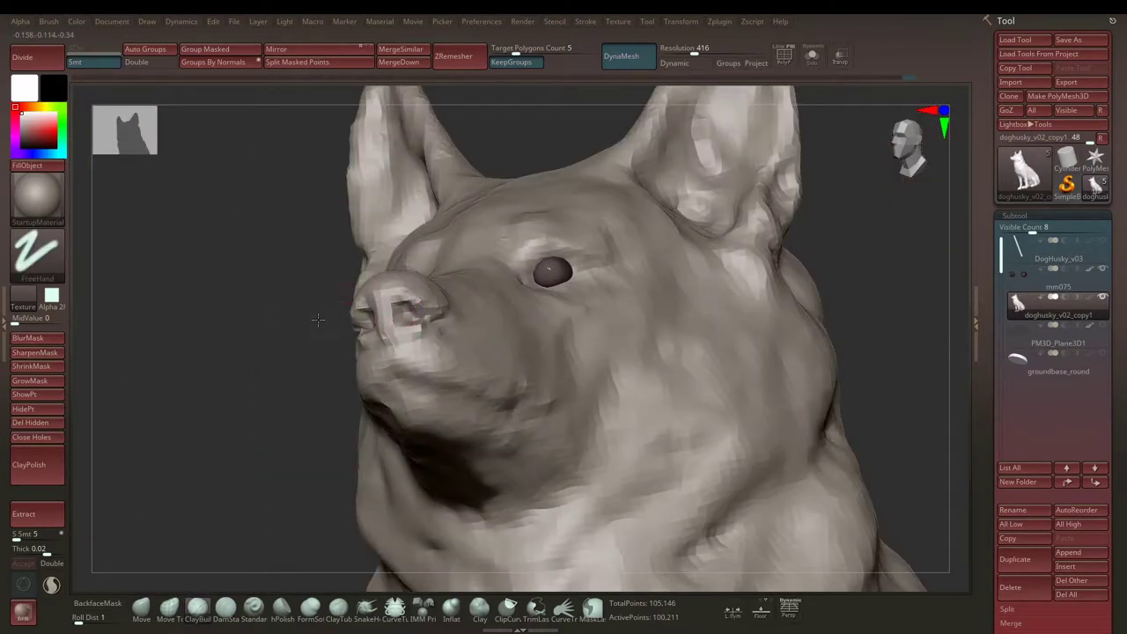
pyautogui.moveTo(318, 319); pyautogui.dragTo(355, 312)
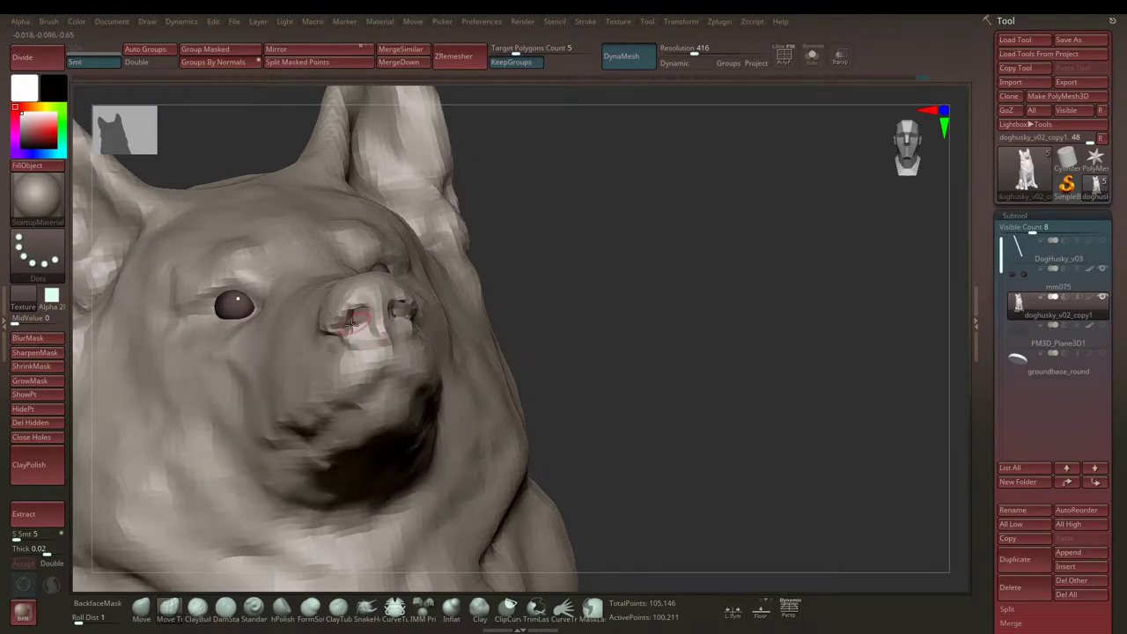
pyautogui.moveTo(350, 324); pyautogui.dragTo(621, 241, button='right')
pyautogui.press('space')
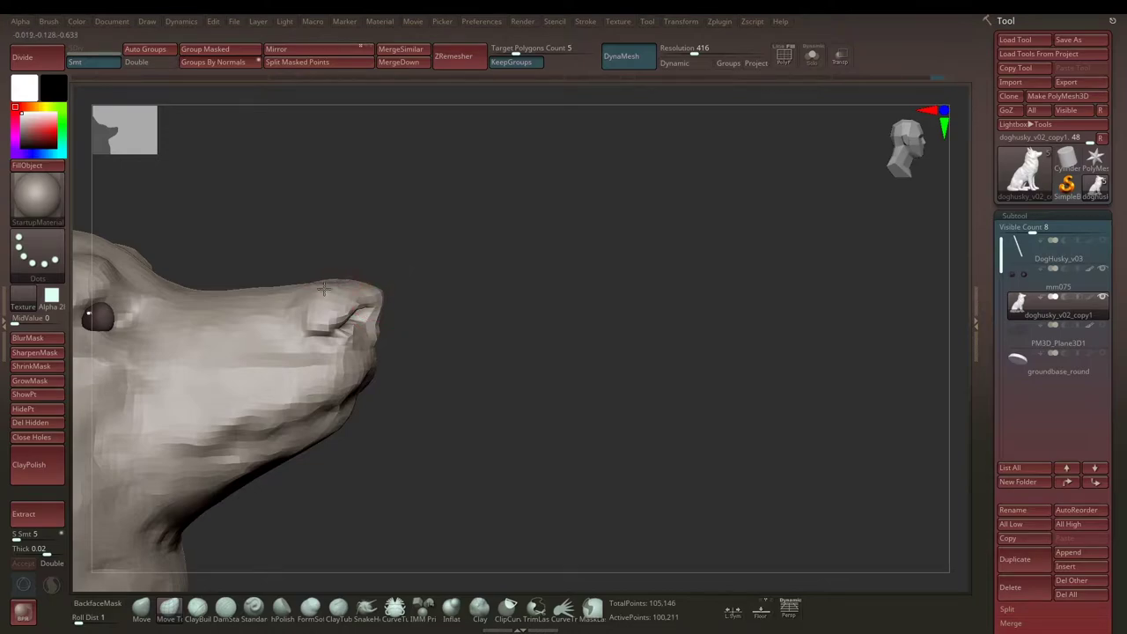
pyautogui.moveTo(325, 289)
pyautogui.mouseDown(button='right')
pyautogui.moveTo(413, 354)
pyautogui.moveTo(394, 252)
pyautogui.moveTo(346, 247)
pyautogui.mouseUp(button='right')
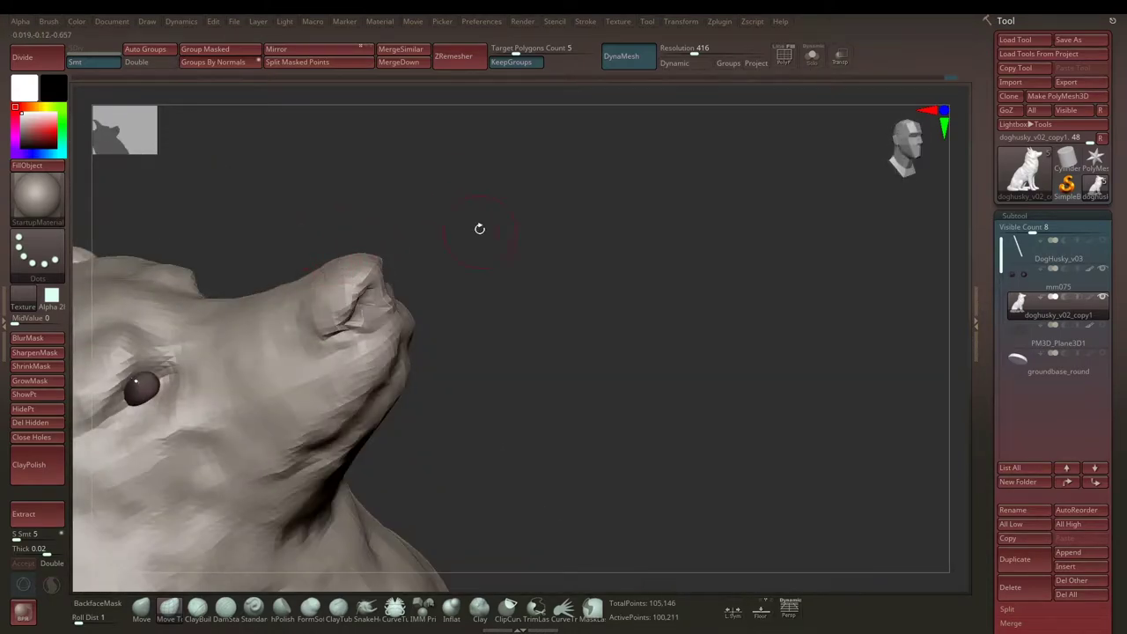
pyautogui.moveTo(479, 228); pyautogui.dragTo(317, 273, button='right')
pyautogui.press('space')
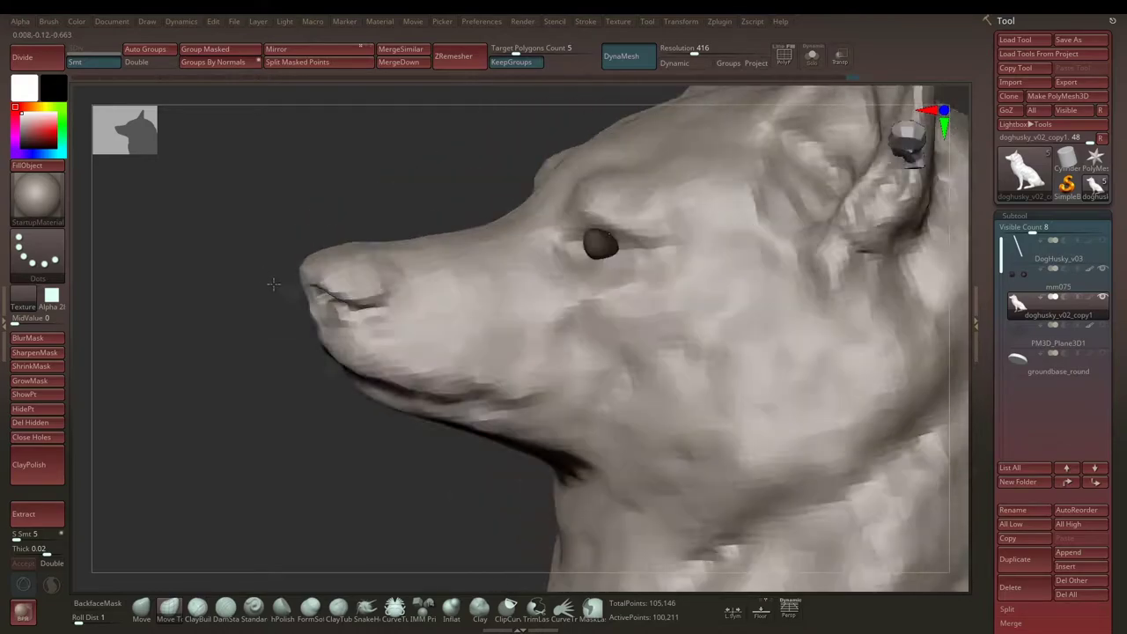
pyautogui.moveTo(332, 281)
pyautogui.mouseDown(button='right')
pyautogui.moveTo(575, 239)
pyautogui.moveTo(327, 278)
pyautogui.moveTo(457, 290)
pyautogui.moveTo(311, 300)
pyautogui.moveTo(533, 269)
pyautogui.moveTo(355, 307)
pyautogui.mouseUp(button='right')
# Step: Switch to ClayBuildup with a Dots stroke and sculpt and smooth the snout
pyautogui.press('b')
pyautogui.press('c')
pyautogui.press('b')
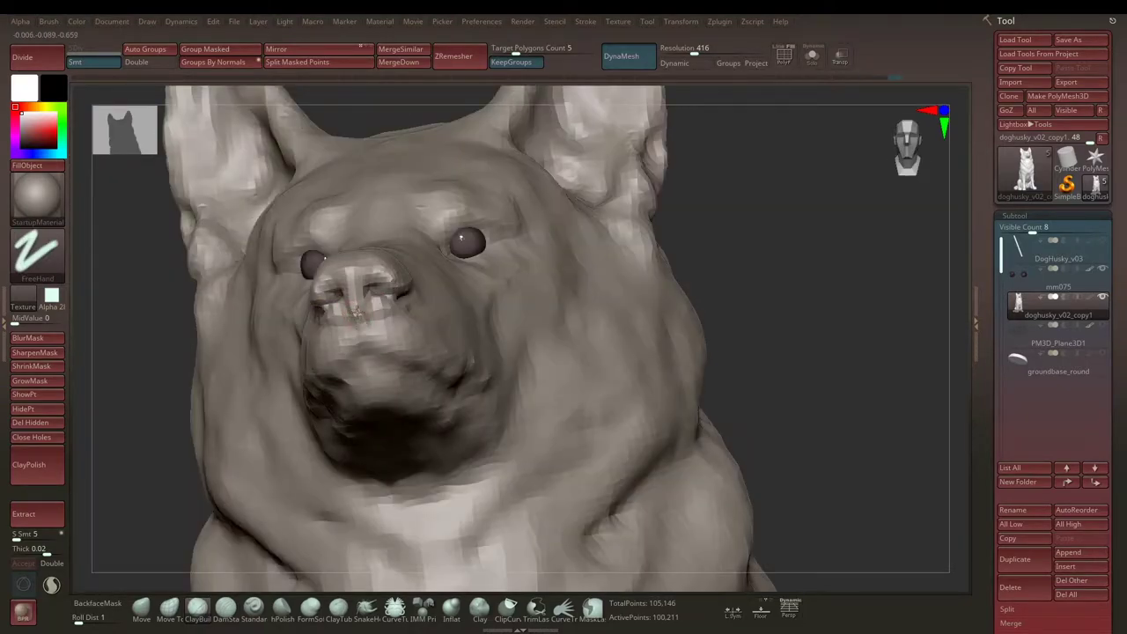
pyautogui.moveTo(379, 307)
pyautogui.mouseDown(button='right')
pyautogui.moveTo(390, 320)
pyautogui.moveTo(314, 320)
pyautogui.moveTo(396, 327)
pyautogui.mouseUp(button='right')
pyautogui.press('d')
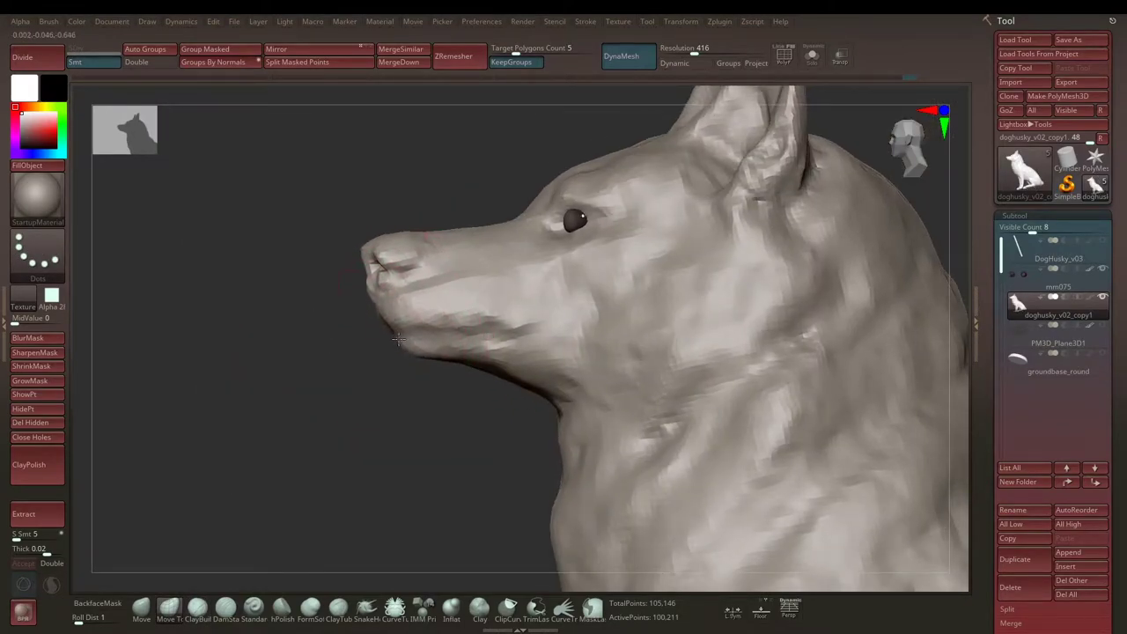
pyautogui.moveTo(327, 290)
pyautogui.mouseDown(button='right')
pyautogui.moveTo(411, 302)
pyautogui.moveTo(391, 302)
pyautogui.mouseUp(button='right')
pyautogui.rightClick(411, 302)
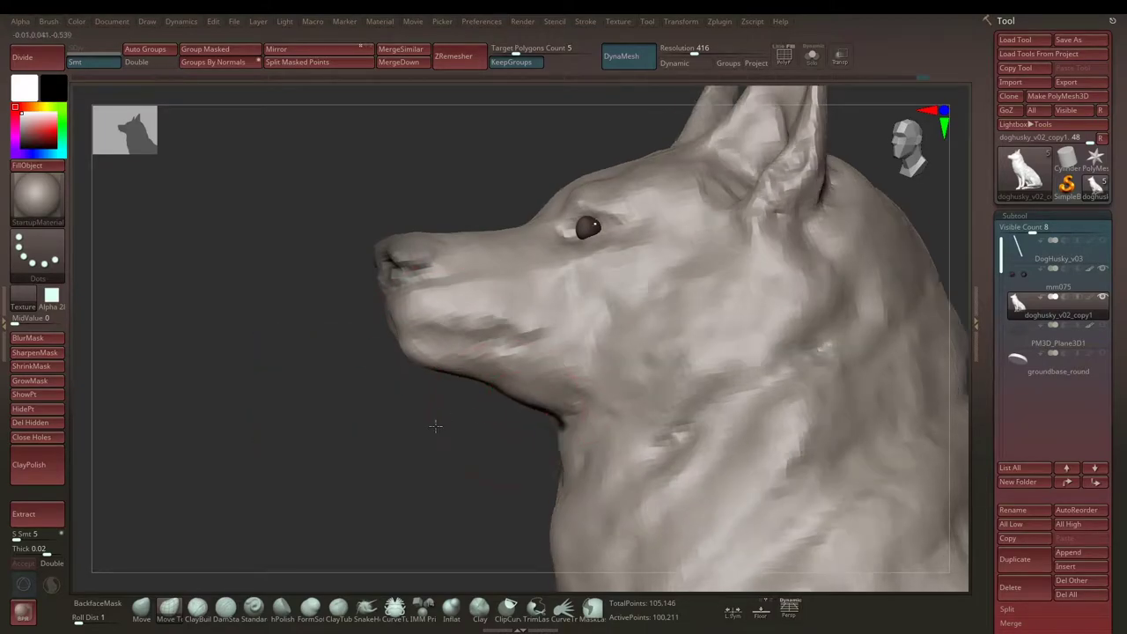
pyautogui.moveTo(528, 396); pyautogui.dragTo(492, 387, button='right')
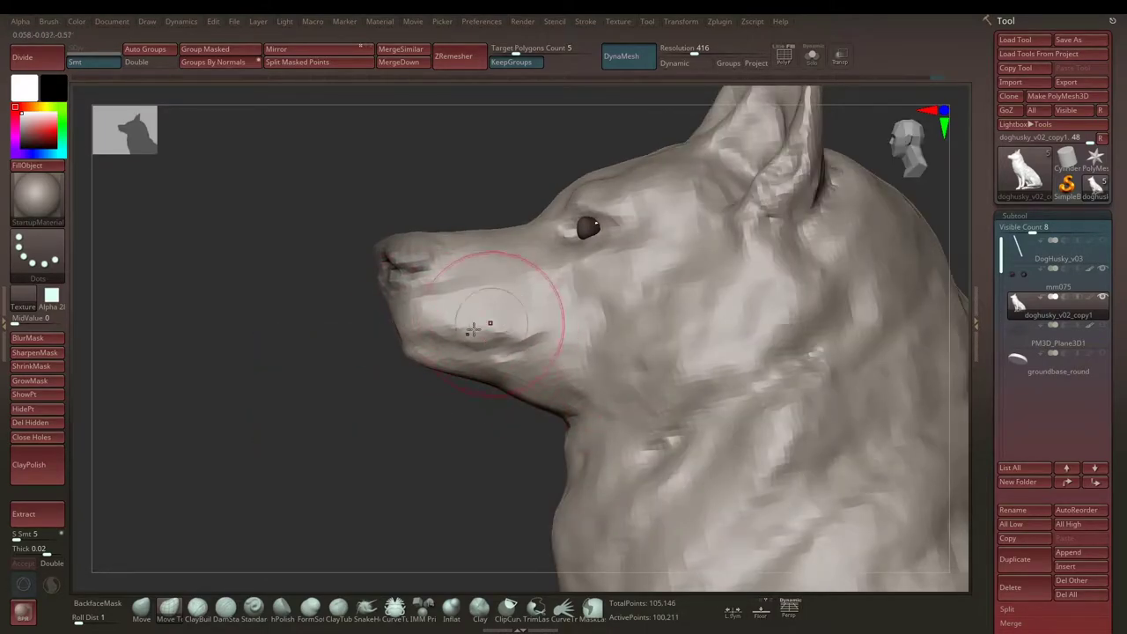
pyautogui.moveTo(510, 307)
pyautogui.mouseDown(button='right')
pyautogui.moveTo(683, 264)
pyautogui.moveTo(595, 247)
pyautogui.moveTo(696, 269)
pyautogui.moveTo(684, 234)
pyautogui.mouseUp(button='right')
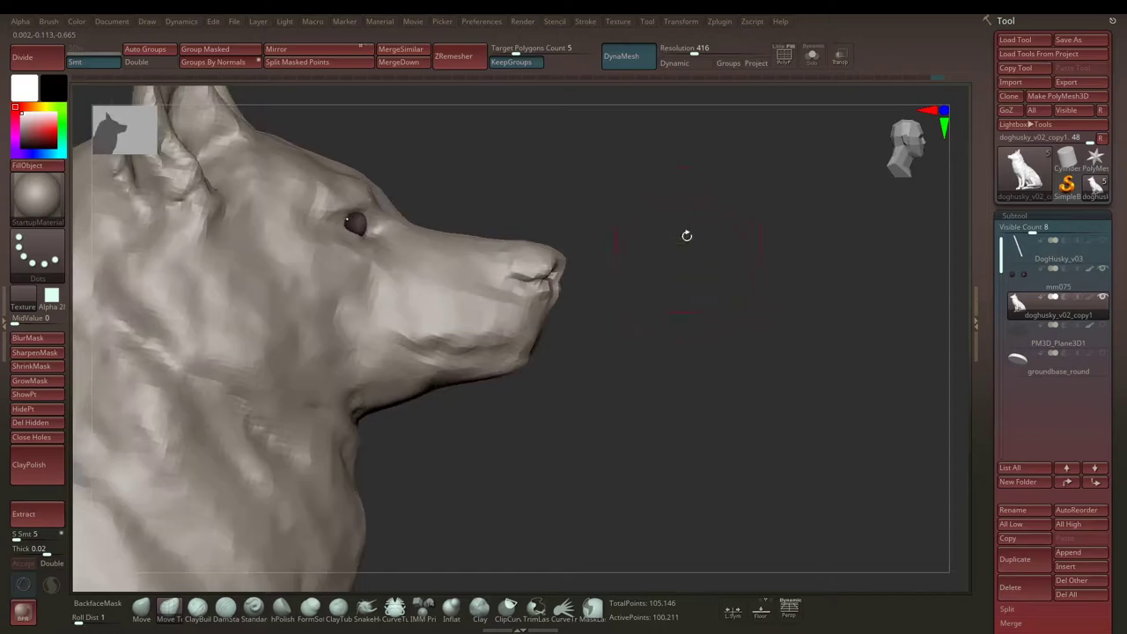
pyautogui.rightClick(546, 299)
# Step: Adjust the snout with the Move gizmo, then frame the dog and return to a front view
pyautogui.press('w')
pyautogui.click(448, 252)
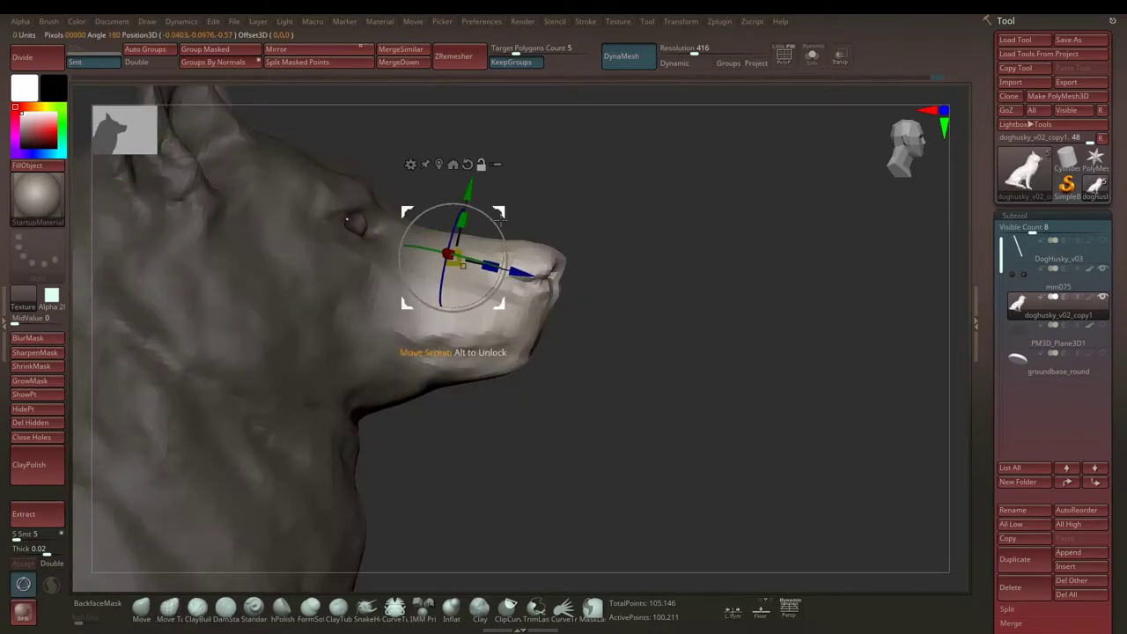
pyautogui.press('q')
pyautogui.rightClick(602, 233)
pyautogui.press('f')
pyautogui.moveTo(573, 238)
pyautogui.mouseDown(button='right')
pyautogui.moveTo(387, 251)
pyautogui.moveTo(581, 193)
pyautogui.moveTo(452, 257)
pyautogui.moveTo(472, 239)
pyautogui.mouseUp(button='right')
pyautogui.rightClick(326, 290)
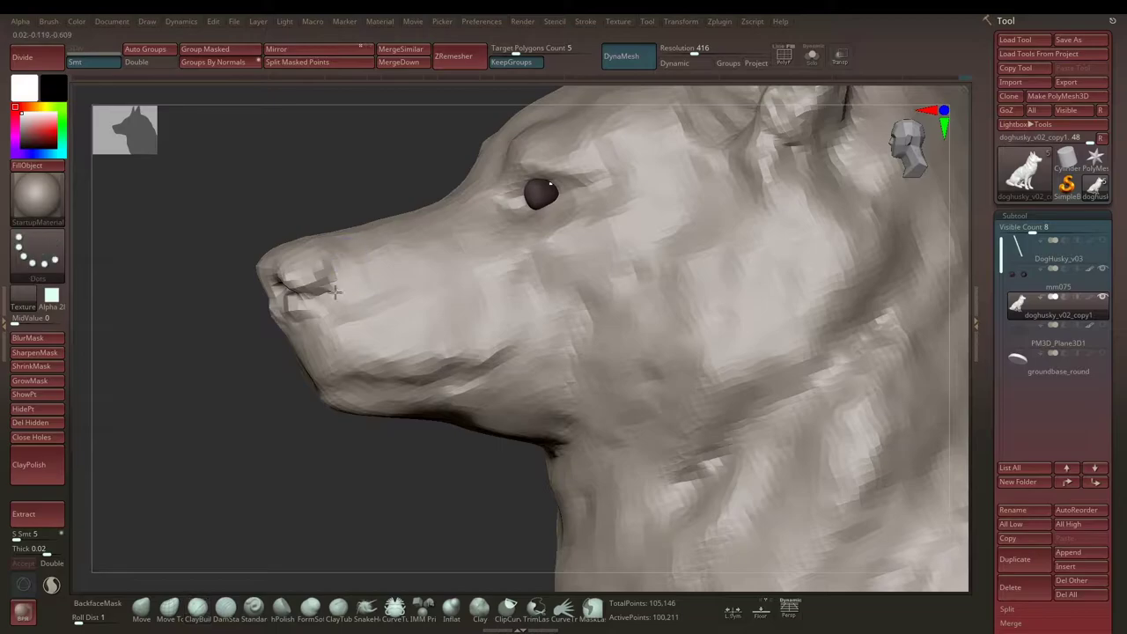
pyautogui.rightClick(349, 291)
pyautogui.moveTo(350, 291)
pyautogui.mouseDown(button='right')
pyautogui.moveTo(246, 315)
pyautogui.moveTo(238, 326)
pyautogui.moveTo(202, 317)
pyautogui.moveTo(291, 278)
pyautogui.moveTo(239, 307)
pyautogui.moveTo(288, 370)
pyautogui.mouseUp(button='right')
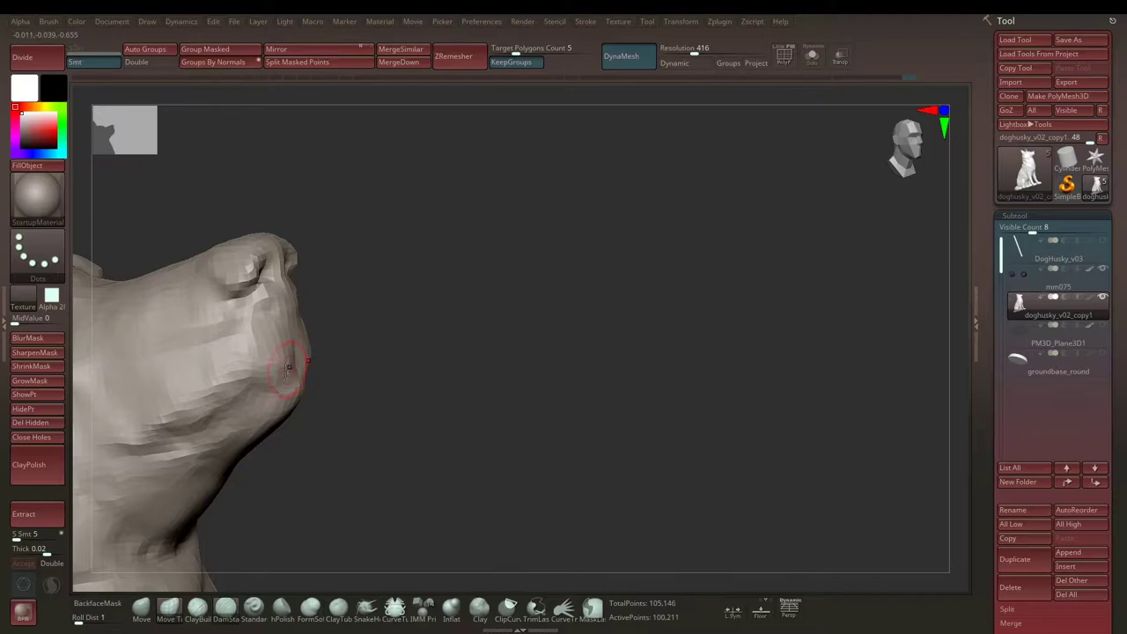
# Step: Shape the lip line with Move Topological, then return to ClayBuildup with Dots
pyautogui.press('b')
pyautogui.press('m')
pyautogui.press('t')
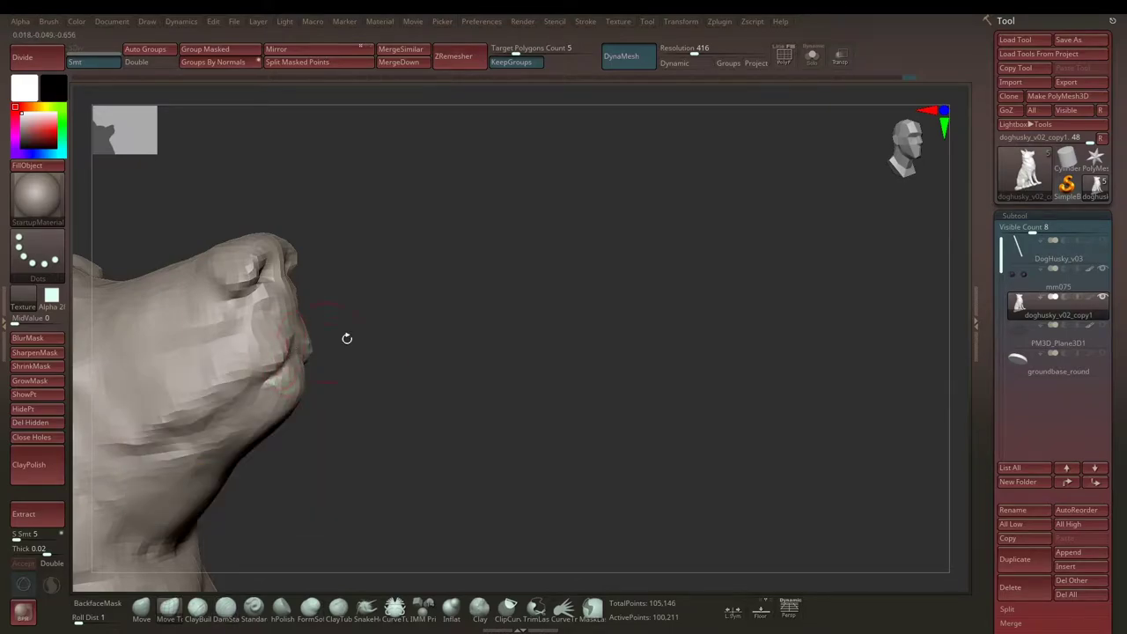
pyautogui.moveTo(347, 338); pyautogui.dragTo(293, 345, button='right')
pyautogui.press('b')
pyautogui.press('c')
pyautogui.press('b')
pyautogui.moveTo(665, 247); pyautogui.dragTo(270, 380, button='right')
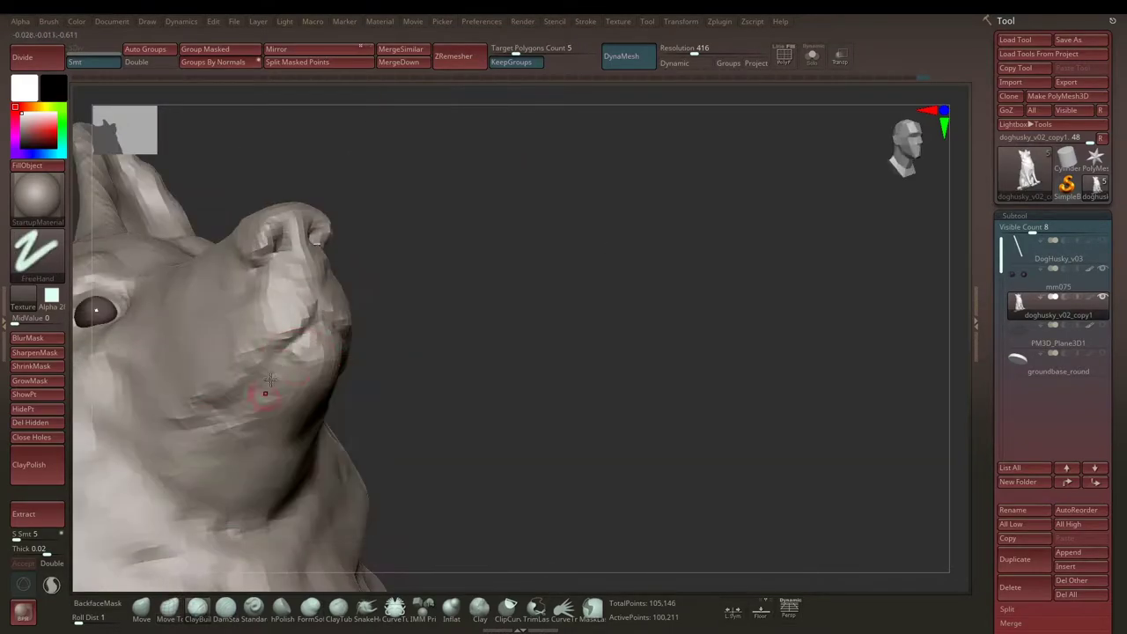
pyautogui.press('space')
pyautogui.moveTo(422, 360)
pyautogui.mouseDown(button='right')
pyautogui.moveTo(470, 340)
pyautogui.moveTo(413, 290)
pyautogui.moveTo(334, 361)
pyautogui.moveTo(338, 375)
pyautogui.moveTo(531, 247)
pyautogui.moveTo(518, 291)
pyautogui.moveTo(326, 281)
pyautogui.moveTo(447, 230)
pyautogui.mouseUp(button='right')
pyautogui.press('space')
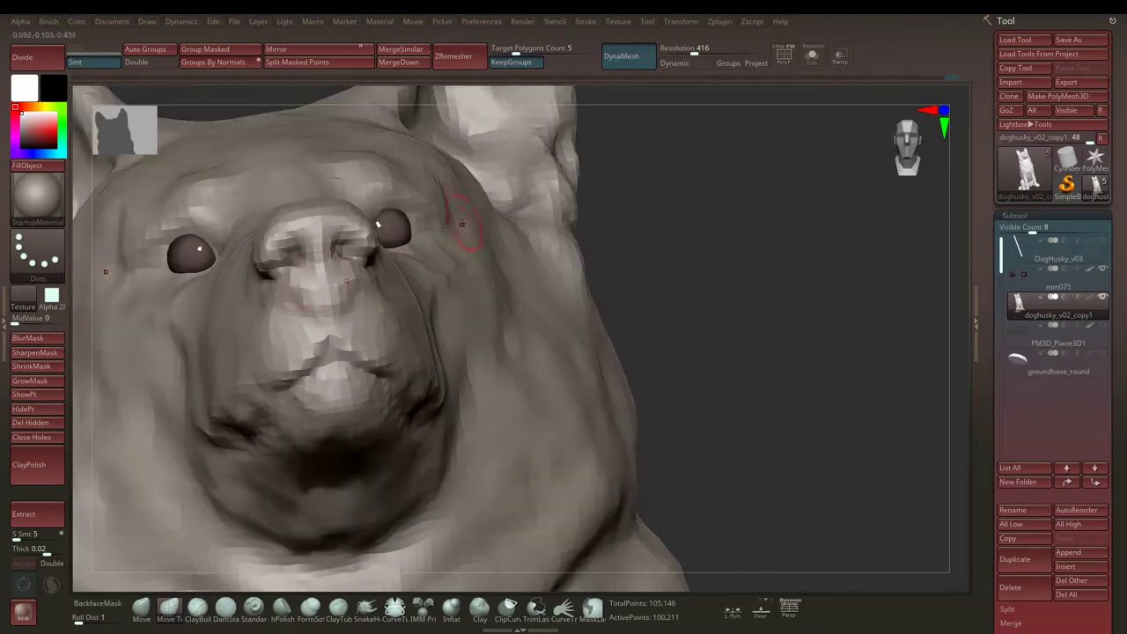
# Step: Frame the dog and zoom in on a side profile of the head around the eye
pyautogui.moveTo(300, 300)
pyautogui.mouseDown(button='right')
pyautogui.moveTo(722, 212)
pyautogui.moveTo(243, 306)
pyautogui.mouseUp(button='right')
pyautogui.moveTo(193, 370); pyautogui.dragTo(285, 290, button='right')
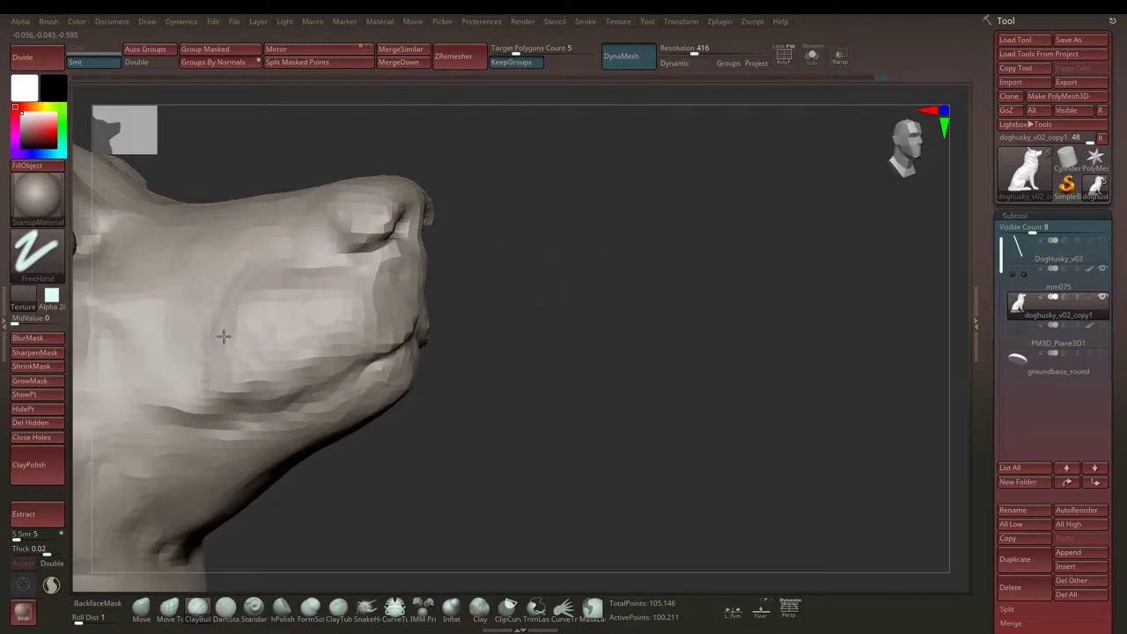
pyautogui.moveTo(227, 334); pyautogui.dragTo(531, 271, button='right')
pyautogui.rightClick(429, 299)
pyautogui.press('f')
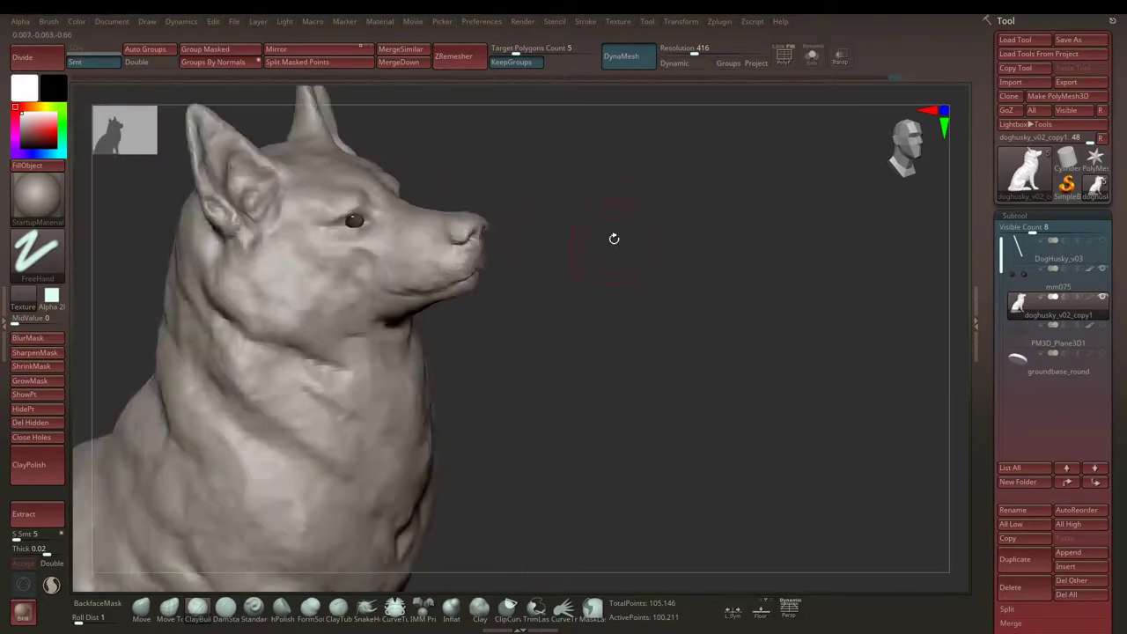
pyautogui.moveTo(611, 237)
pyautogui.mouseDown(button='right')
pyautogui.moveTo(370, 291)
pyautogui.moveTo(652, 280)
pyautogui.moveTo(623, 262)
pyautogui.moveTo(628, 297)
pyautogui.mouseUp(button='right')
pyautogui.rightClick(370, 291)
# Step: Build up the brow ridge above the eye from side and three-quarter views
pyautogui.rightClick(652, 280)
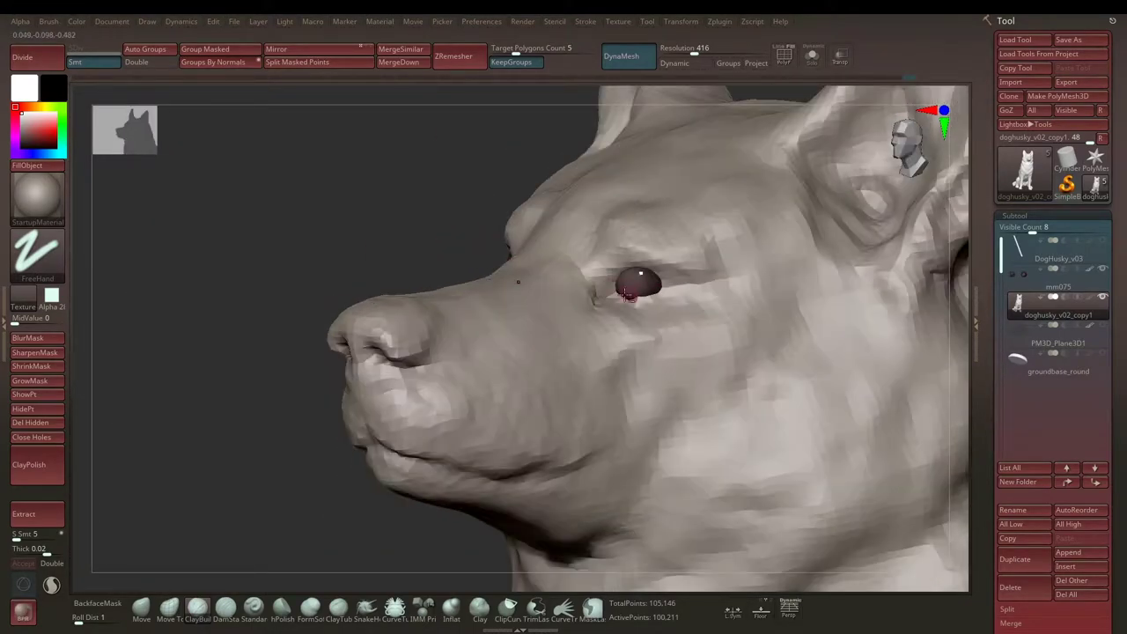
pyautogui.rightClick(620, 299)
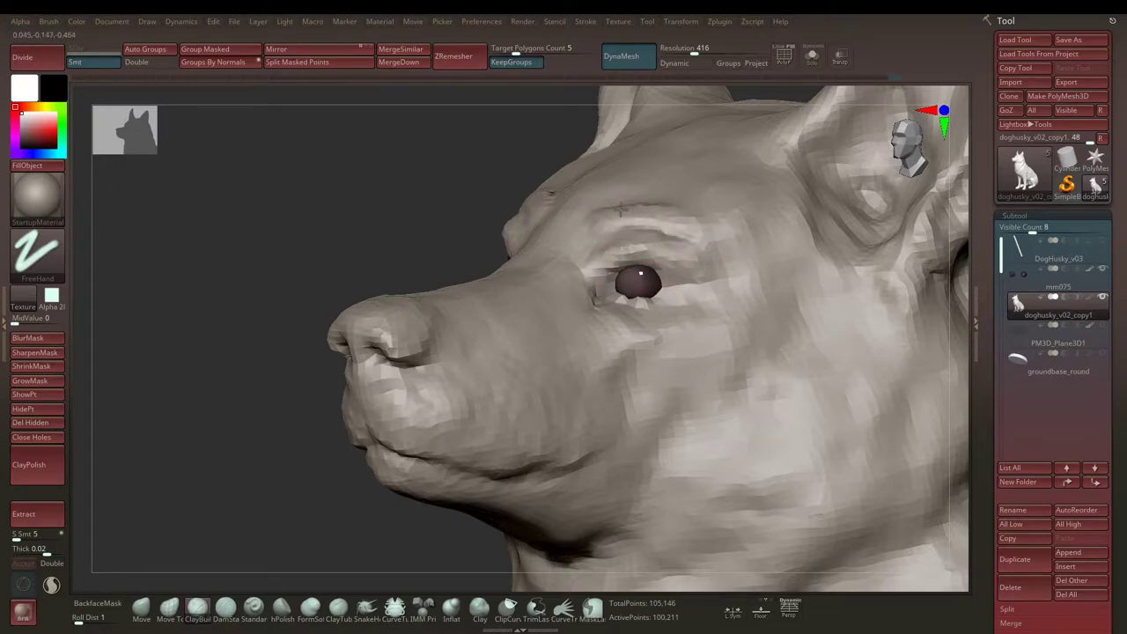
pyautogui.moveTo(620, 209); pyautogui.dragTo(703, 219)
pyautogui.moveTo(576, 205); pyautogui.dragTo(699, 211, button='right')
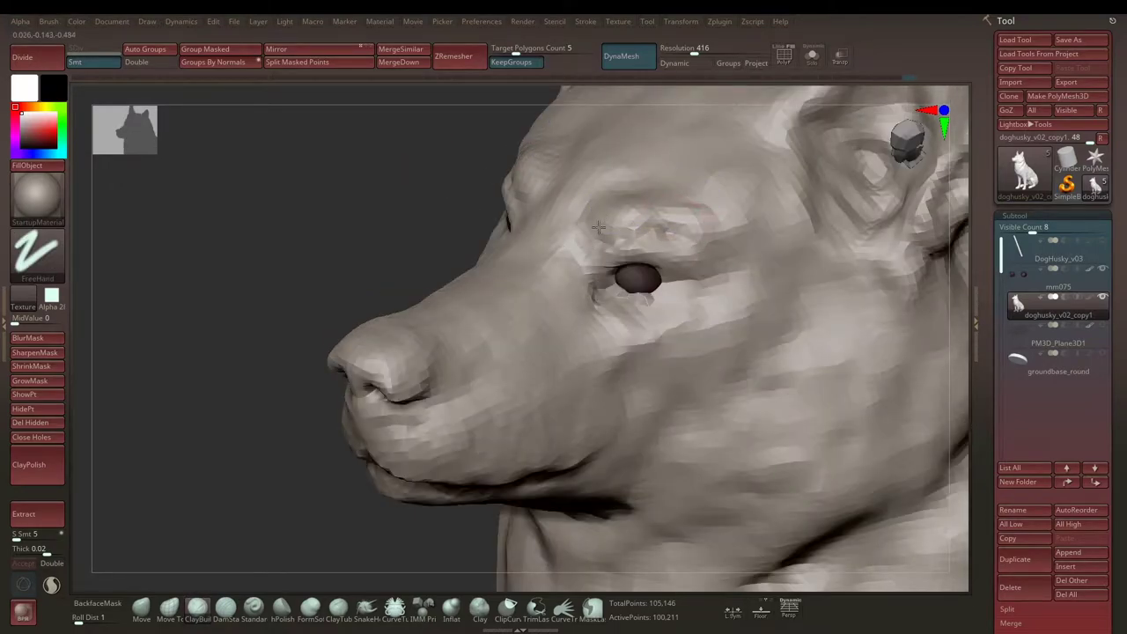
pyautogui.moveTo(447, 201); pyautogui.dragTo(625, 227)
pyautogui.moveTo(630, 275)
pyautogui.mouseDown(button='right')
pyautogui.moveTo(613, 257)
pyautogui.moveTo(503, 280)
pyautogui.mouseUp(button='right')
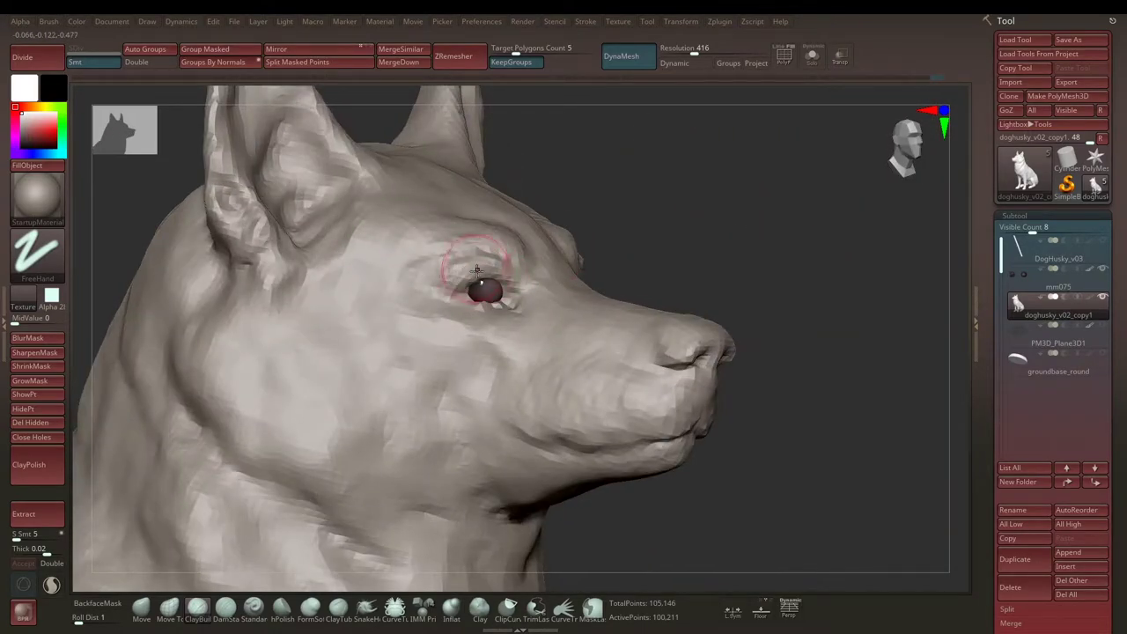
pyautogui.press('space')
# Step: Select the mm075 eyeball with the Move gizmo, then reselect the doghusky_v02_copy1 body
pyautogui.keyDown('alt'); pyautogui.click(493, 301); pyautogui.keyUp('alt')
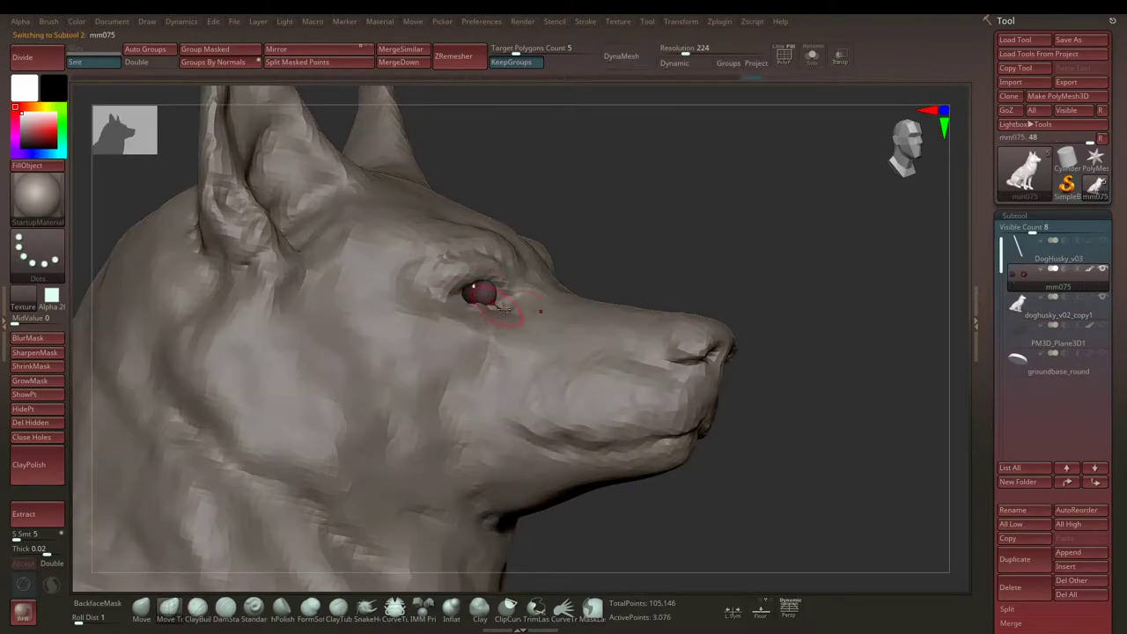
pyautogui.press('w')
pyautogui.moveTo(176, 273)
pyautogui.mouseDown(button='right')
pyautogui.moveTo(545, 264)
pyautogui.moveTo(564, 245)
pyautogui.mouseUp(button='right')
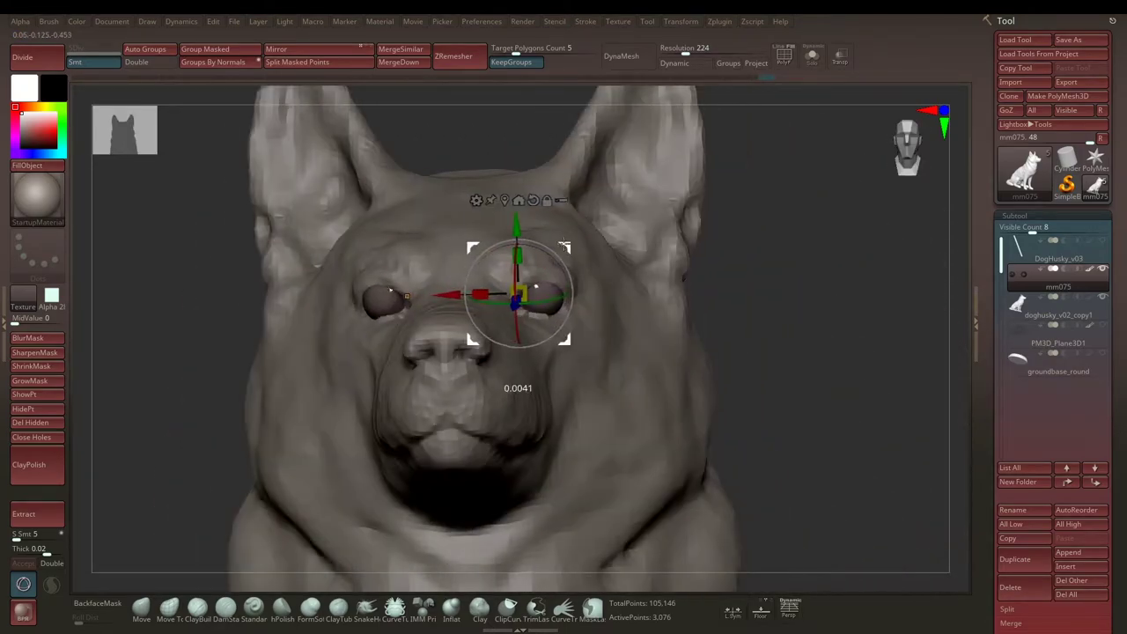
pyautogui.moveTo(832, 233)
pyautogui.mouseDown(button='right')
pyautogui.moveTo(669, 238)
pyautogui.moveTo(528, 280)
pyautogui.mouseUp(button='right')
pyautogui.keyDown('alt'); pyautogui.click(523, 282); pyautogui.keyUp('alt')
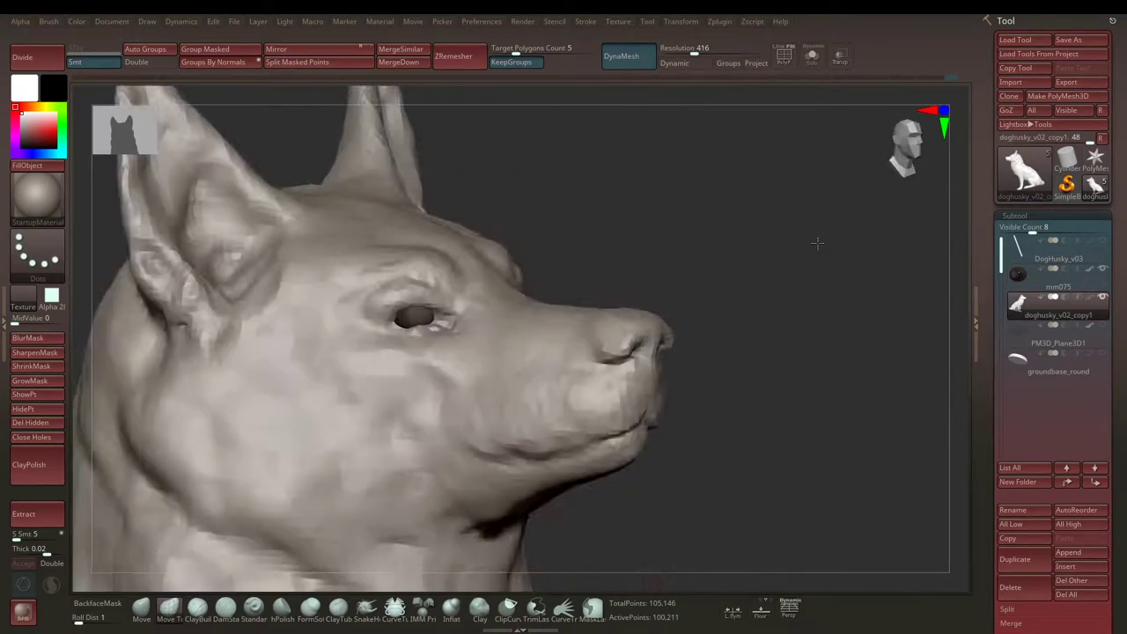
# Step: Sculpt the eyelid around the eye and the mouth corner with ClayBuildup
pyautogui.moveTo(503, 279); pyautogui.dragTo(815, 241, button='right')
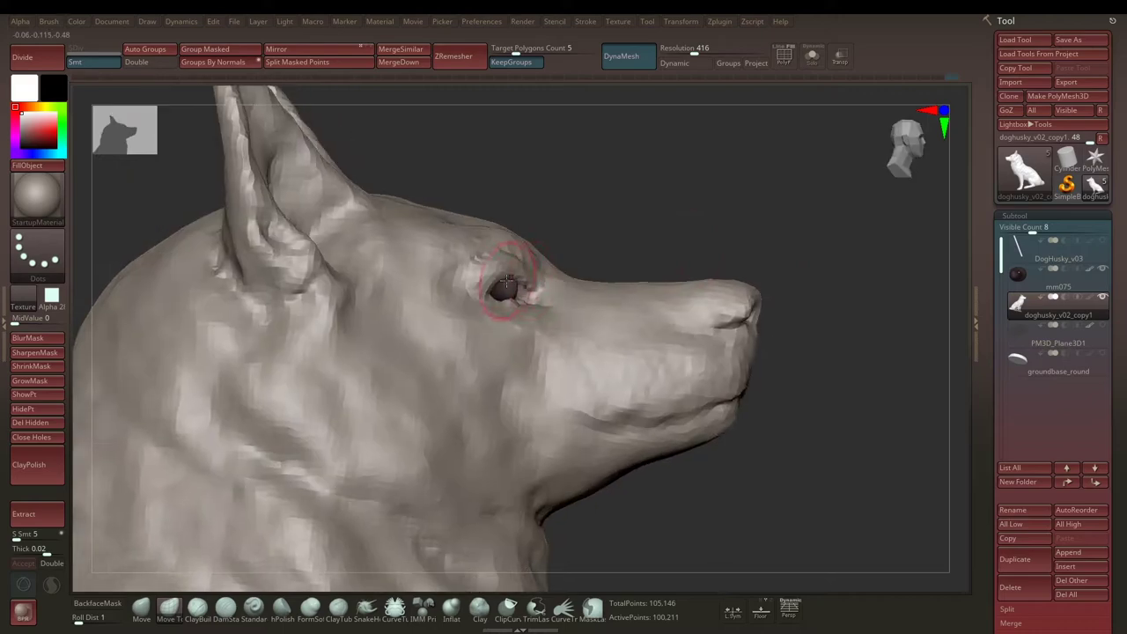
pyautogui.moveTo(506, 303); pyautogui.dragTo(490, 299, button='right')
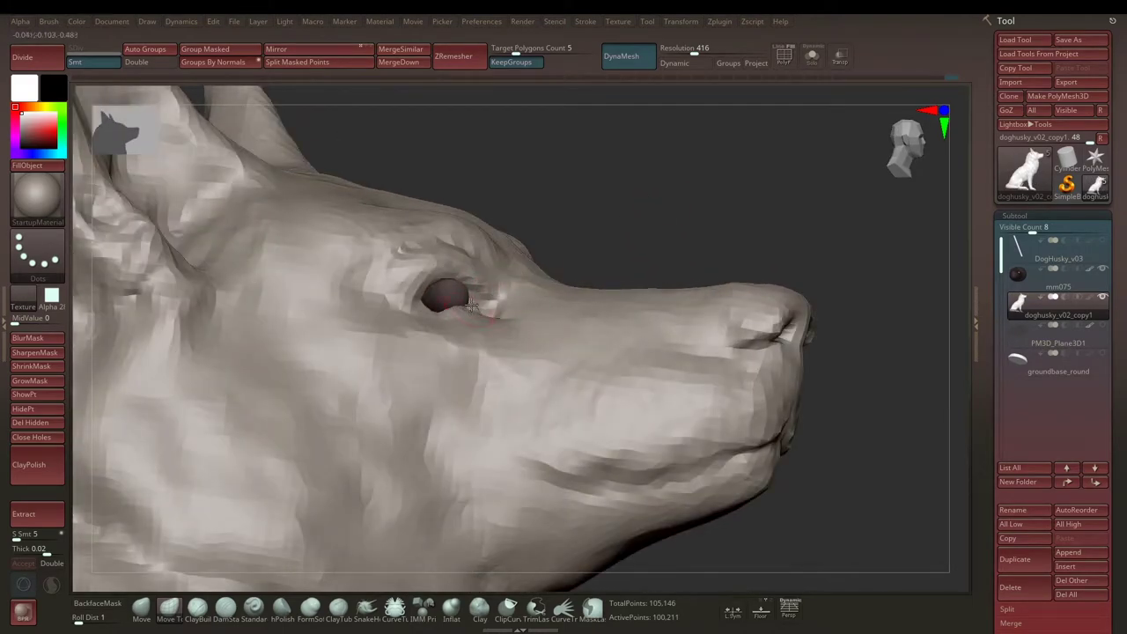
pyautogui.moveTo(597, 213)
pyautogui.mouseDown(button='right')
pyautogui.moveTo(493, 282)
pyautogui.moveTo(429, 297)
pyautogui.mouseUp(button='right')
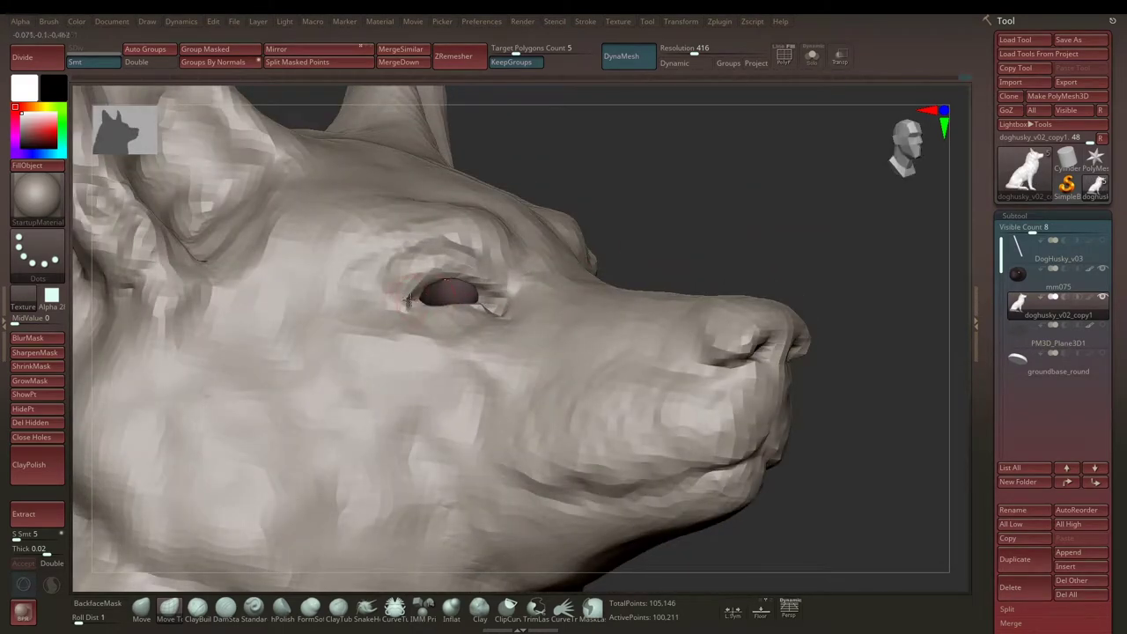
pyautogui.press('space')
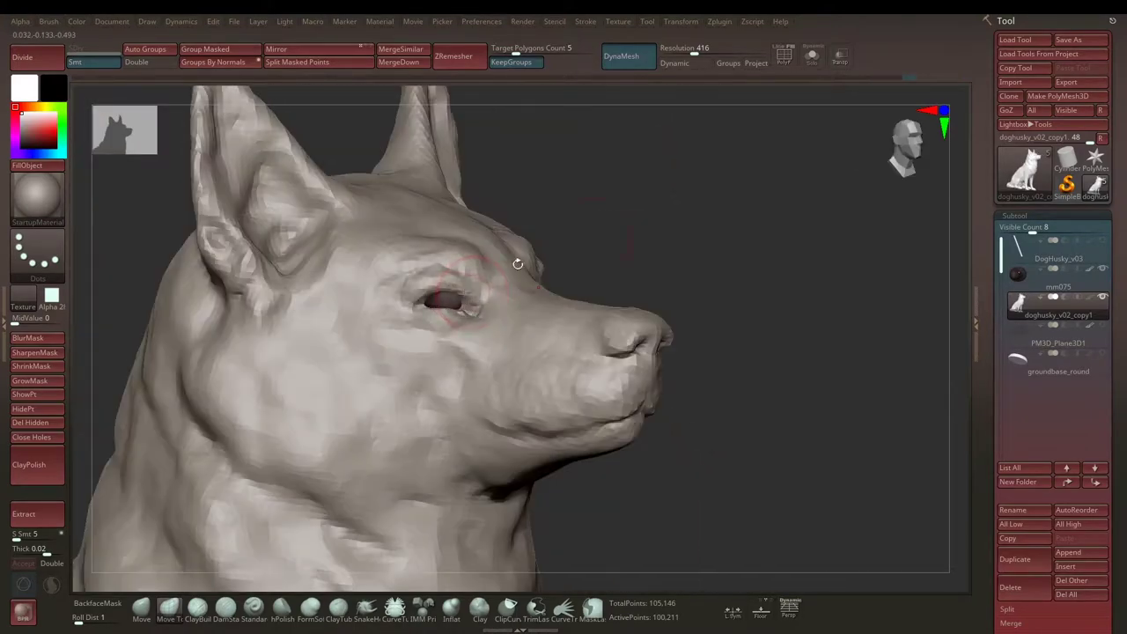
pyautogui.moveTo(480, 264)
pyautogui.mouseDown(button='right')
pyautogui.moveTo(457, 238)
pyautogui.moveTo(583, 206)
pyautogui.moveTo(621, 234)
pyautogui.moveTo(399, 220)
pyautogui.moveTo(754, 197)
pyautogui.mouseUp(button='right')
pyautogui.press('space')
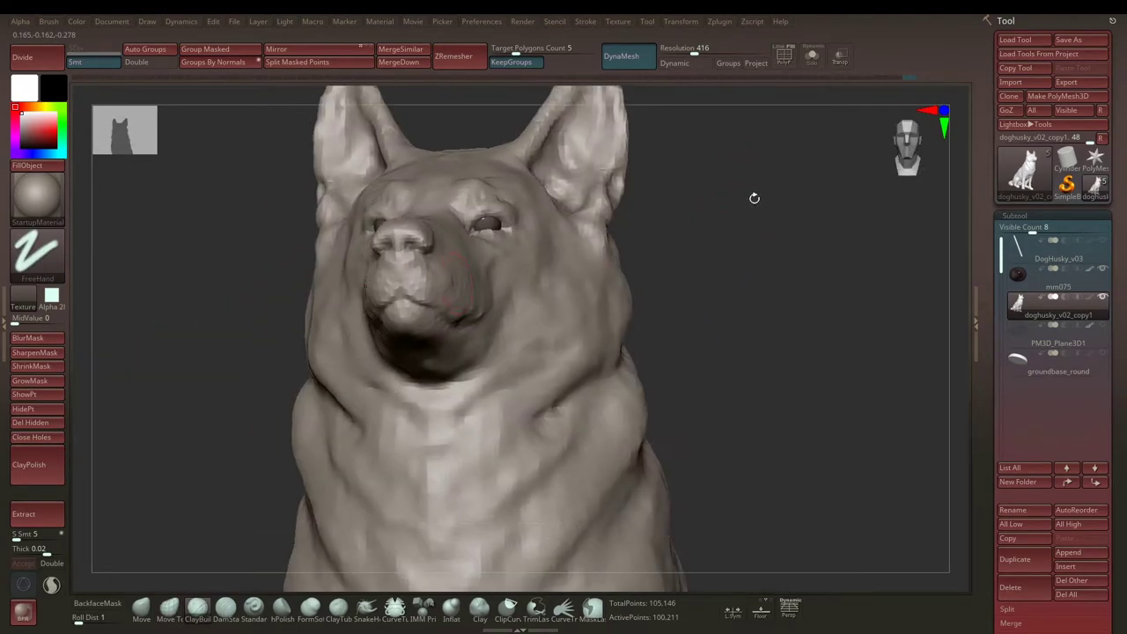
pyautogui.moveTo(728, 235); pyautogui.dragTo(503, 287, button='right')
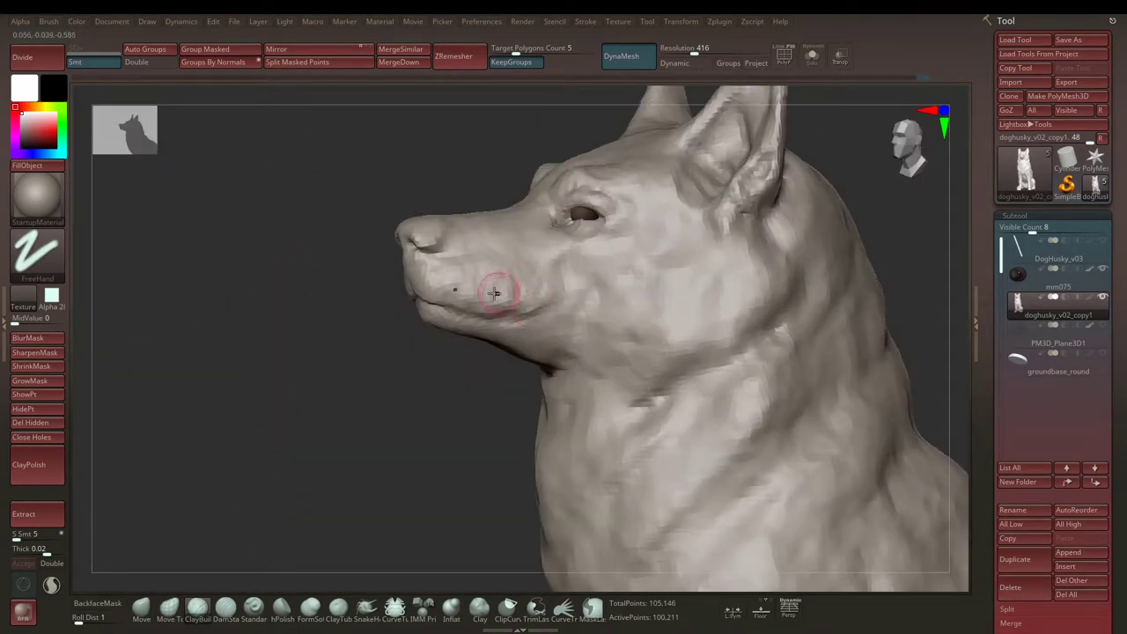
pyautogui.press('space')
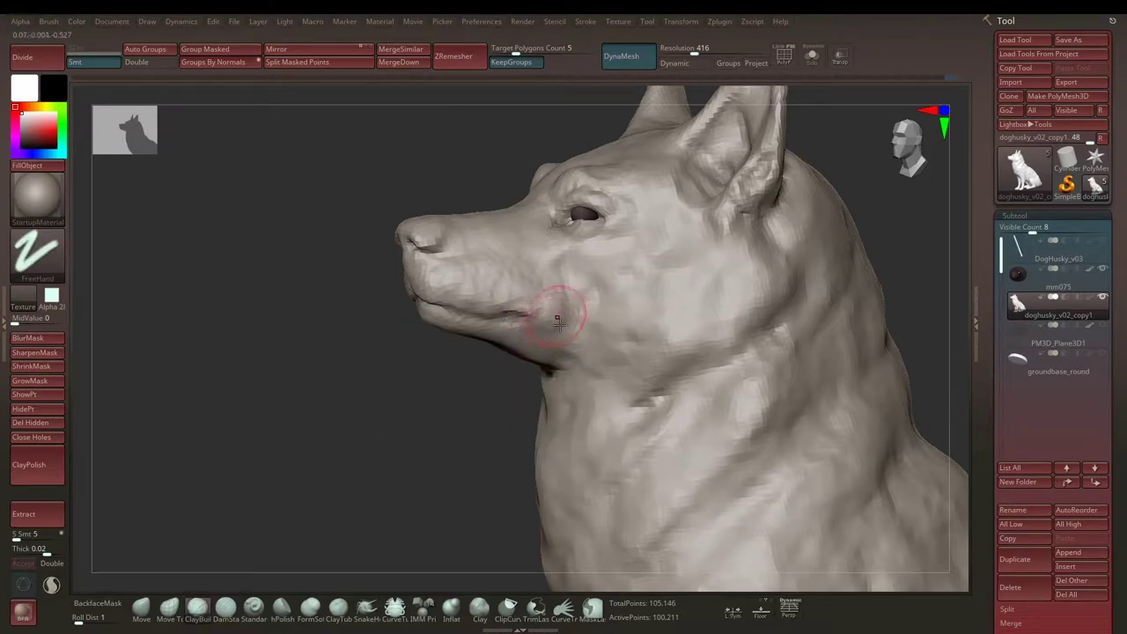
pyautogui.moveTo(549, 336); pyautogui.dragTo(616, 312, button='right')
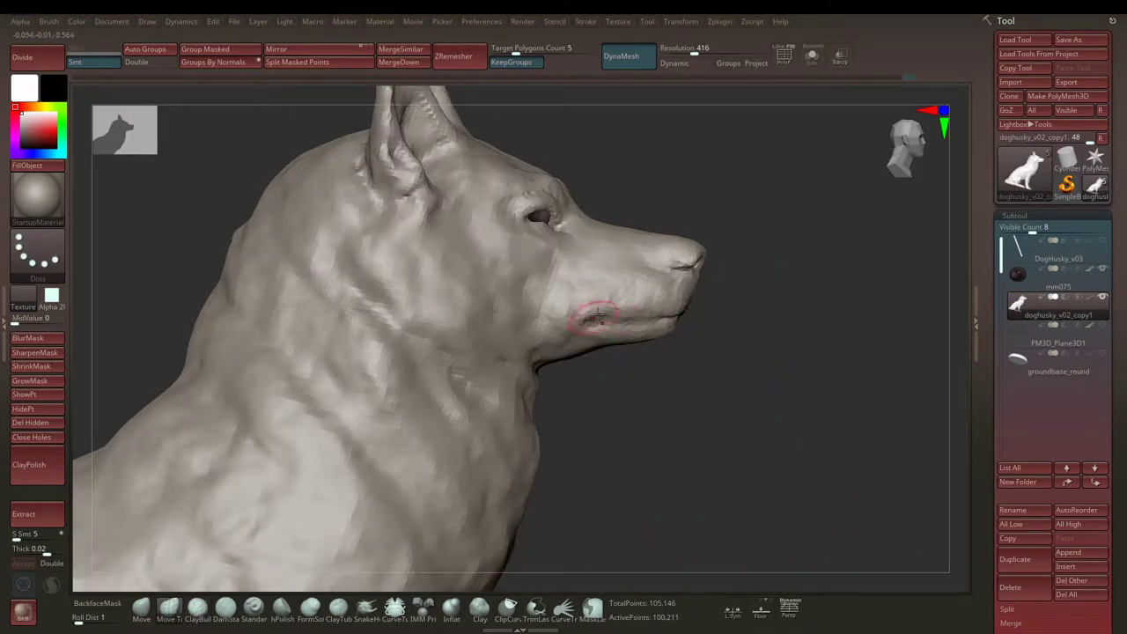
pyautogui.moveTo(680, 319)
pyautogui.mouseDown(button='right')
pyautogui.moveTo(690, 269)
pyautogui.moveTo(616, 265)
pyautogui.moveTo(598, 196)
pyautogui.mouseUp(button='right')
# Step: Select ClayBuildup with a FreeHand stroke and set DynaMesh Resolution to 672
pyautogui.press('b')
pyautogui.press('c')
pyautogui.press('b')
pyautogui.moveTo(694, 55); pyautogui.dragTo(702, 51)
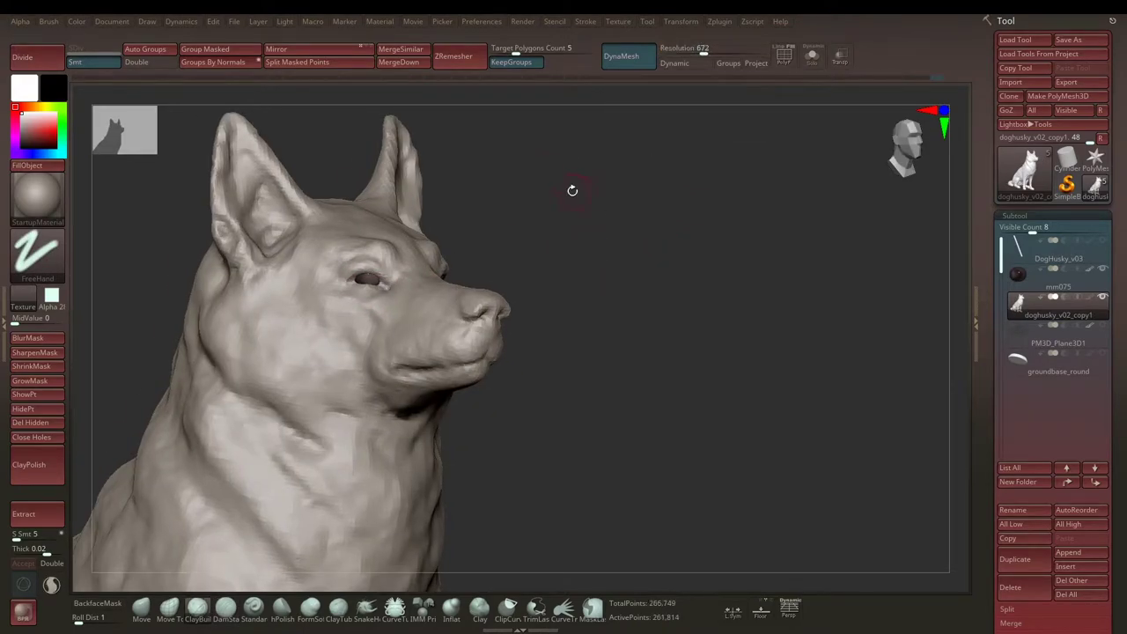
pyautogui.keyDown('ctrl'); pyautogui.moveTo(574, 186); pyautogui.dragTo(390, 275, button='right'); pyautogui.keyUp('ctrl')
# Step: Smooth the inner ear surface from frontal and profile angles
pyautogui.moveTo(387, 354)
pyautogui.mouseDown(button='right')
pyautogui.moveTo(428, 209)
pyautogui.moveTo(390, 353)
pyautogui.mouseUp(button='right')
pyautogui.moveTo(780, 256); pyautogui.dragTo(429, 310, button='right')
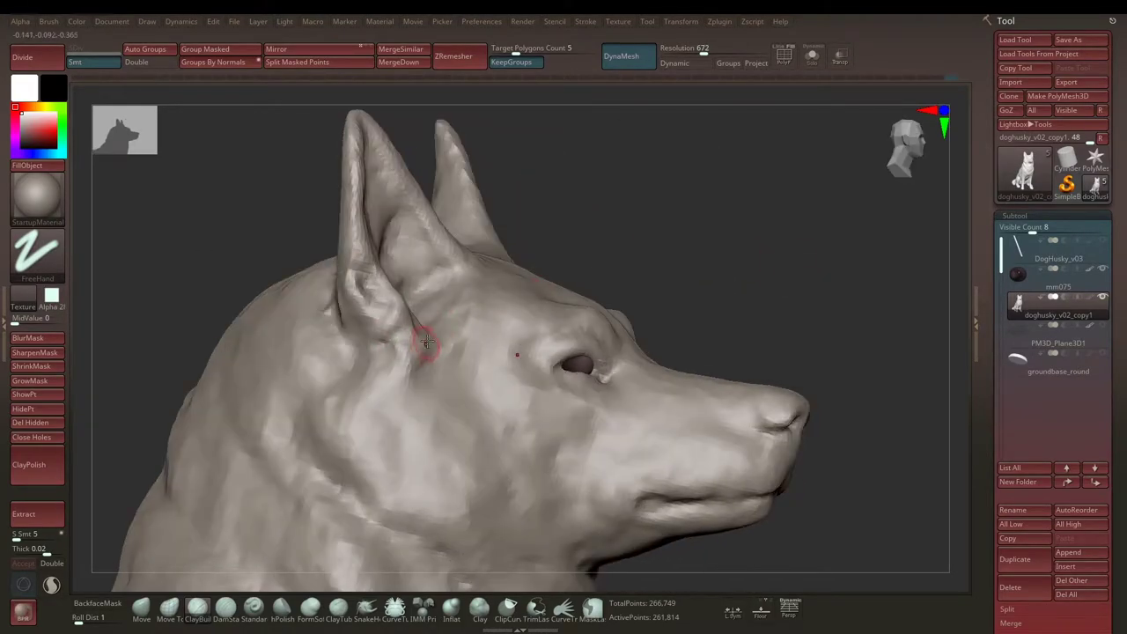
pyautogui.moveTo(425, 342)
pyautogui.keyDown('shift'); pyautogui.mouseDown()
pyautogui.moveTo(378, 246)
pyautogui.moveTo(366, 284)
pyautogui.mouseUp(); pyautogui.keyUp('shift')
pyautogui.rightClick(354, 278)
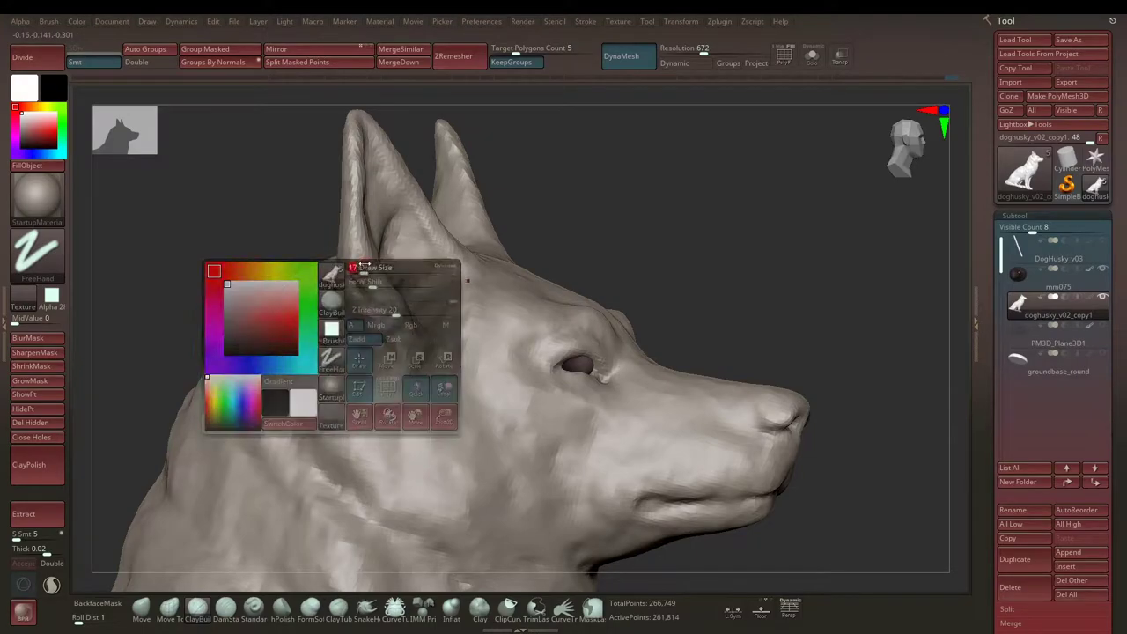
pyautogui.moveTo(354, 278)
pyautogui.mouseDown(button='right')
pyautogui.moveTo(320, 278)
pyautogui.moveTo(256, 234)
pyautogui.moveTo(369, 285)
pyautogui.moveTo(635, 235)
pyautogui.moveTo(365, 294)
pyautogui.mouseUp(button='right')
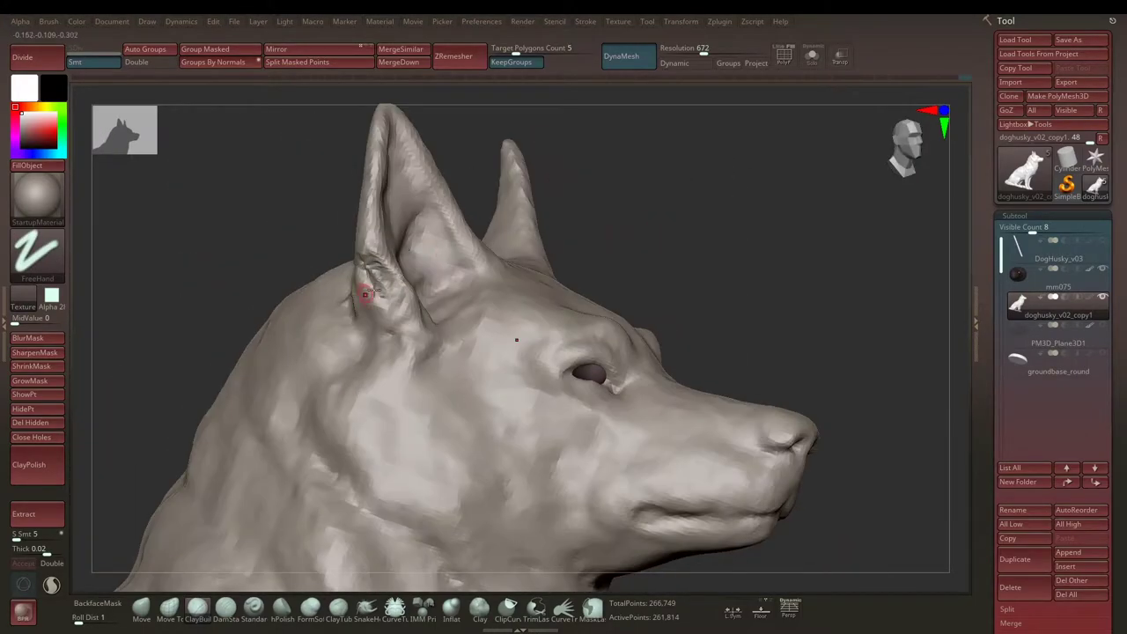
pyautogui.rightClick(406, 325)
pyautogui.moveTo(401, 328); pyautogui.dragTo(443, 308, button='right')
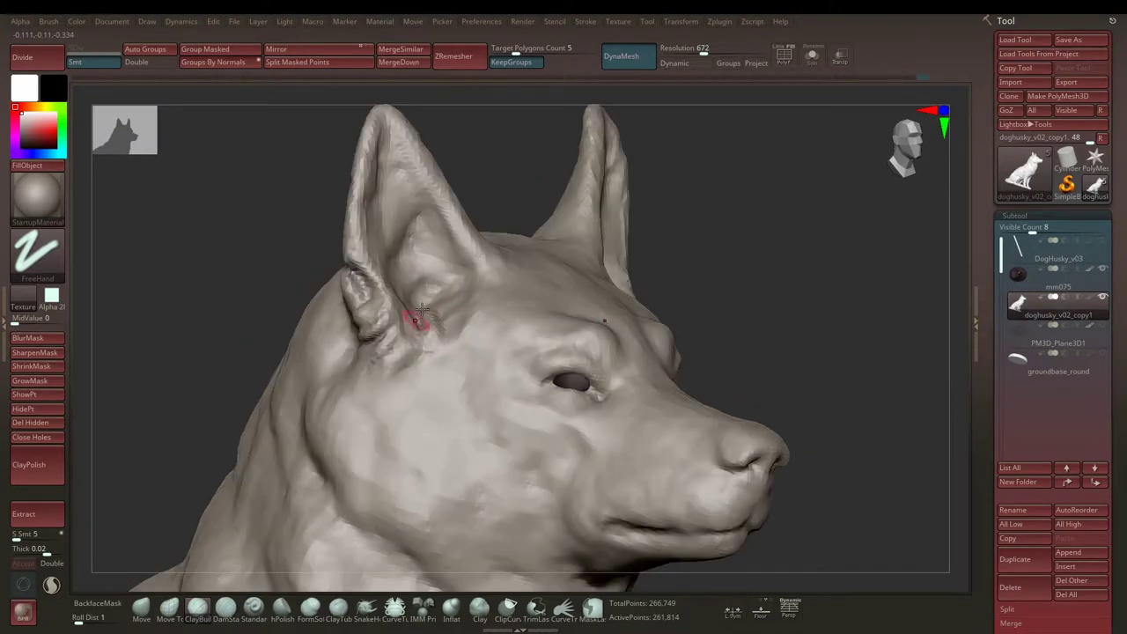
pyautogui.rightClick(422, 308)
pyautogui.moveTo(390, 340)
pyautogui.mouseDown(button='right')
pyautogui.moveTo(722, 238)
pyautogui.moveTo(357, 368)
pyautogui.mouseUp(button='right')
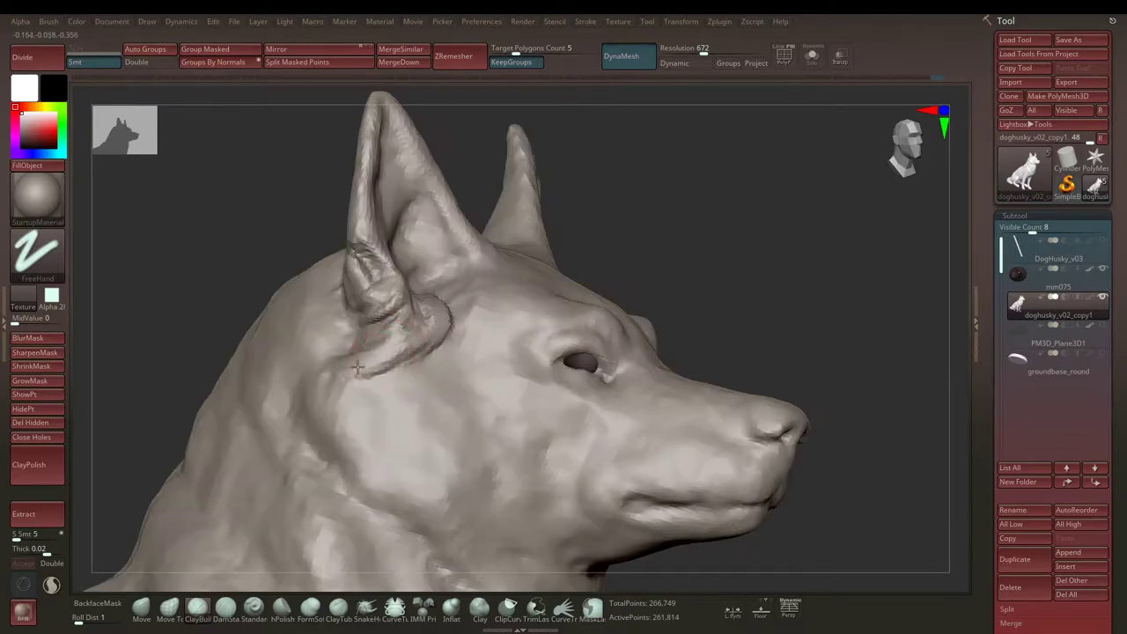
# Step: Sculpt fur folds into the neck below the ear and smooth them
pyautogui.moveTo(367, 380)
pyautogui.mouseDown()
pyautogui.moveTo(377, 411)
pyautogui.moveTo(335, 479)
pyautogui.mouseUp()
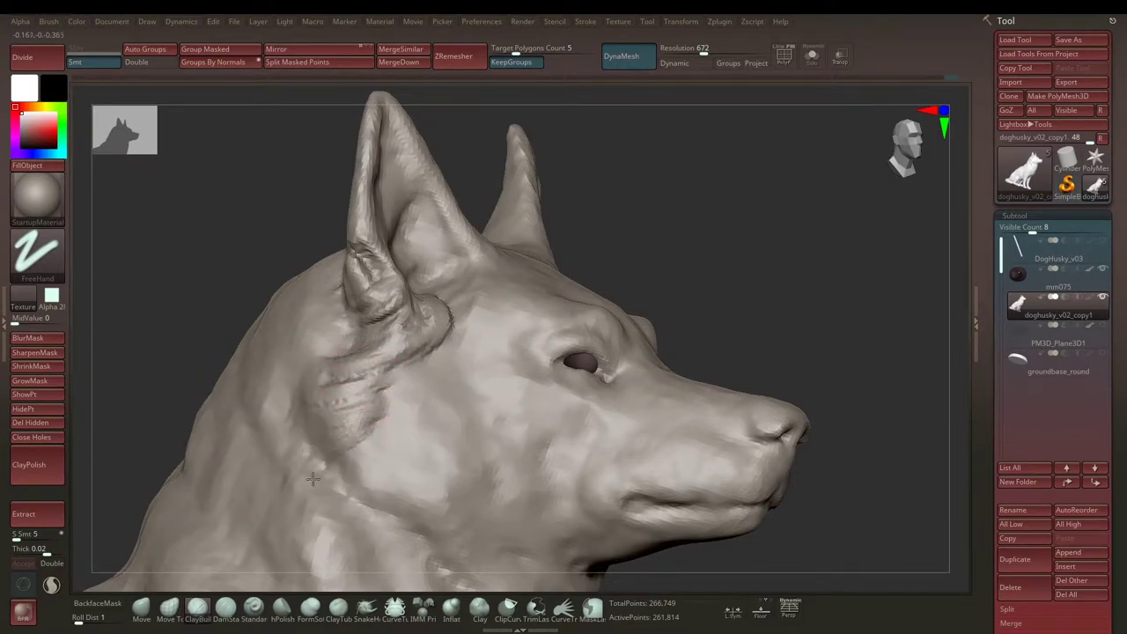
pyautogui.moveTo(786, 279)
pyautogui.mouseDown(button='right')
pyautogui.moveTo(351, 493)
pyautogui.moveTo(648, 272)
pyautogui.mouseUp(button='right')
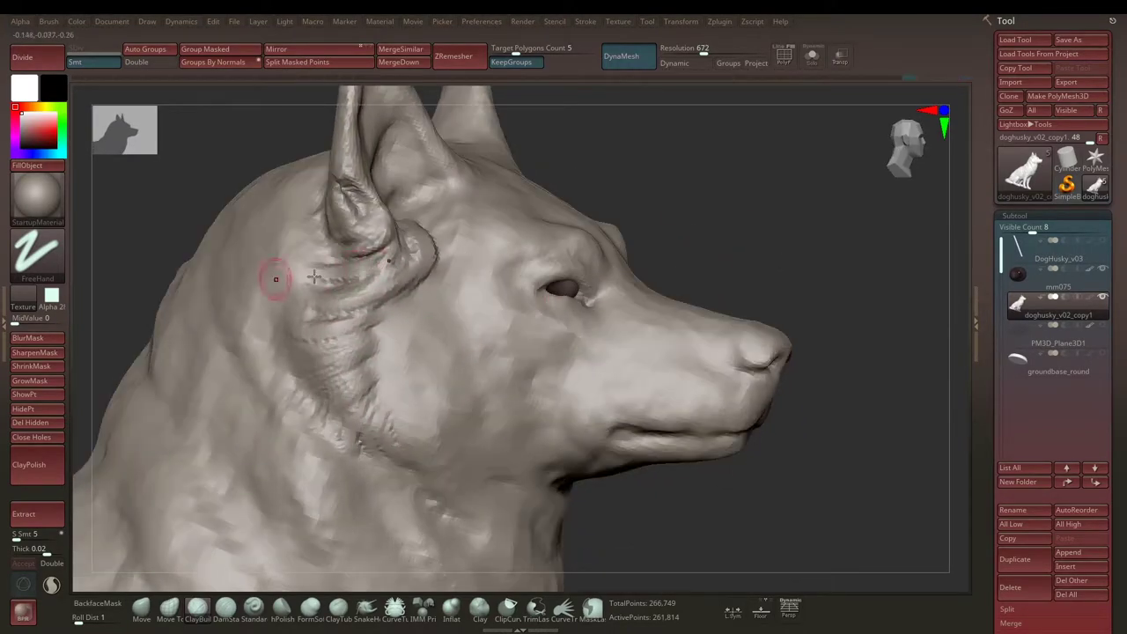
pyautogui.moveTo(264, 276); pyautogui.dragTo(429, 322, button='right')
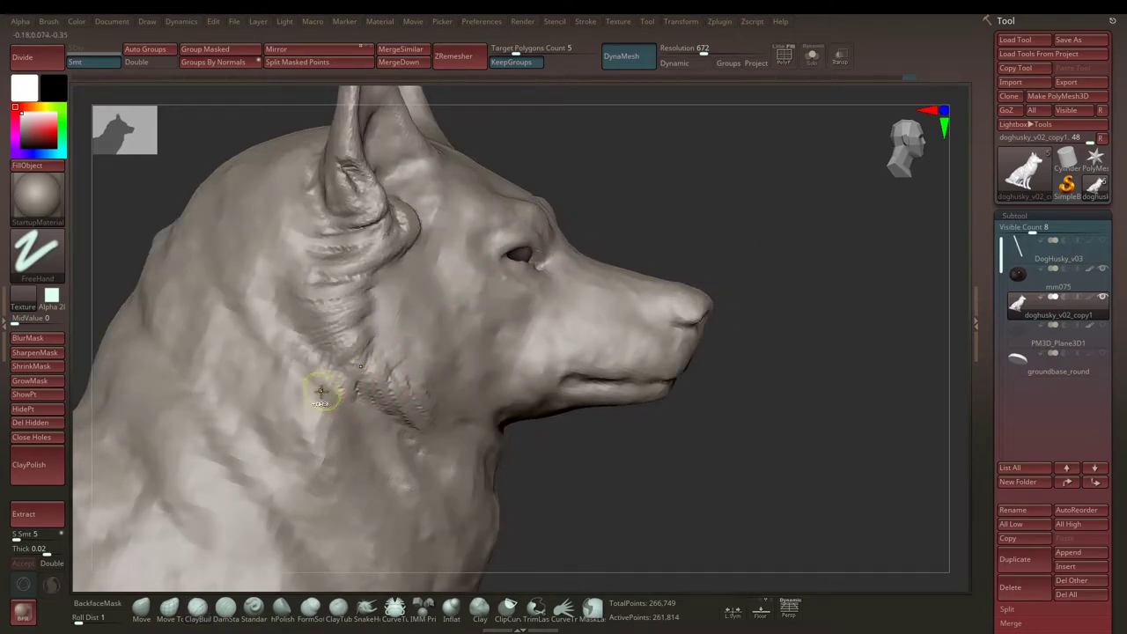
pyautogui.keyDown('shift'); pyautogui.moveTo(352, 421); pyautogui.dragTo(387, 400); pyautogui.keyUp('shift')
pyautogui.moveTo(338, 239)
pyautogui.mouseDown(button='right')
pyautogui.moveTo(598, 169)
pyautogui.moveTo(437, 306)
pyautogui.mouseUp(button='right')
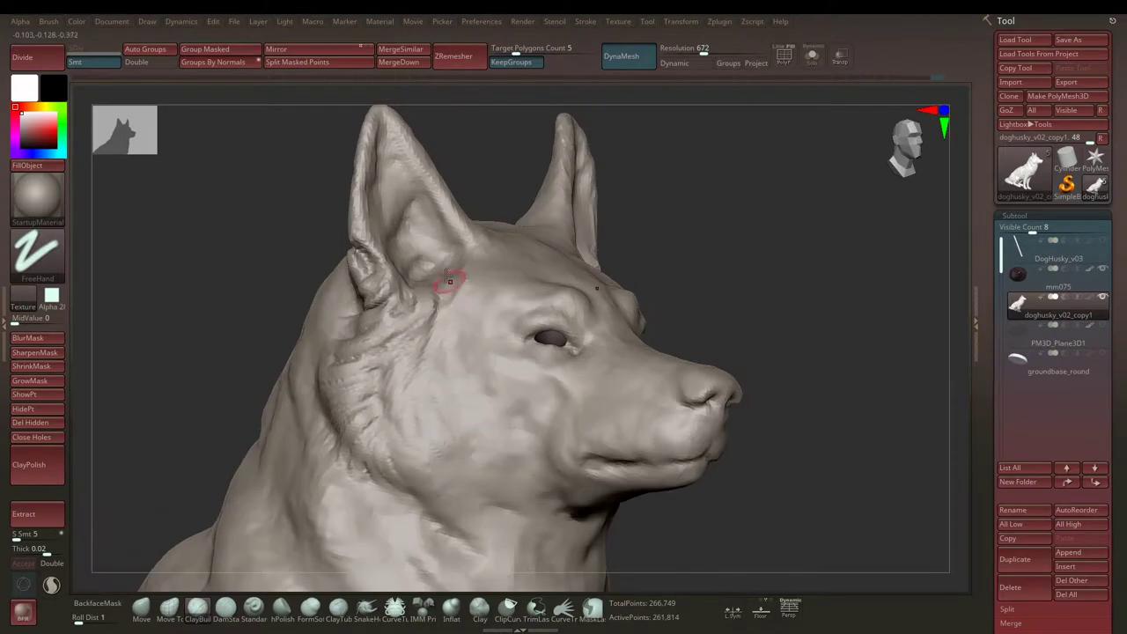
pyautogui.moveTo(458, 261); pyautogui.dragTo(672, 264, button='right')
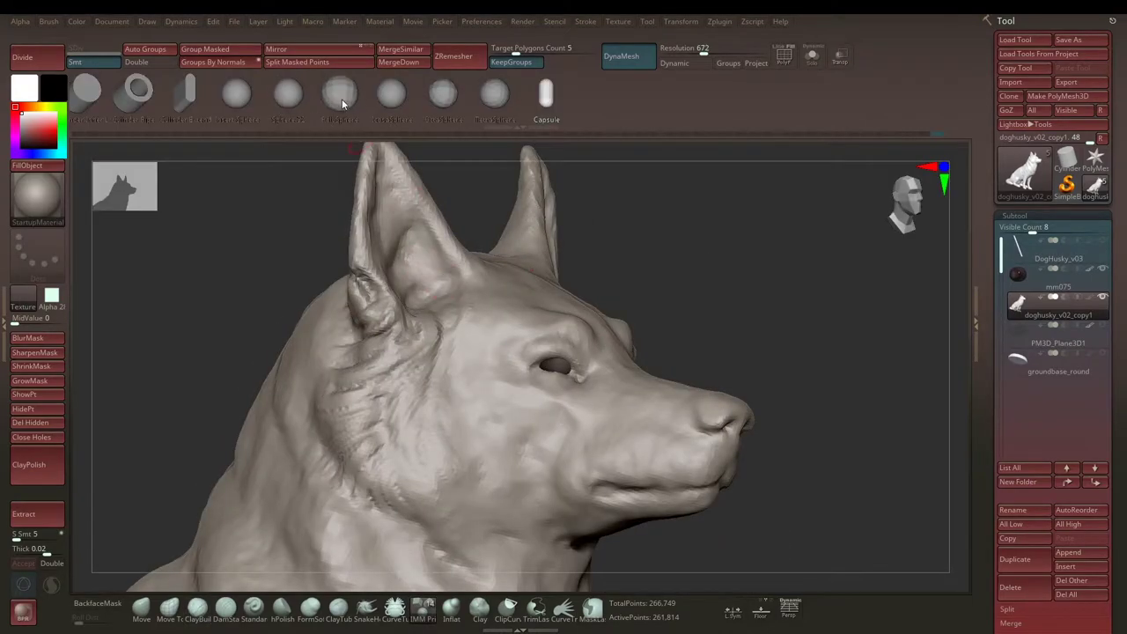
# Step: Insert a sphere mesh at the base of the ears
pyautogui.click(435, 304)
pyautogui.moveTo(435, 303); pyautogui.dragTo(435, 260, button='right')
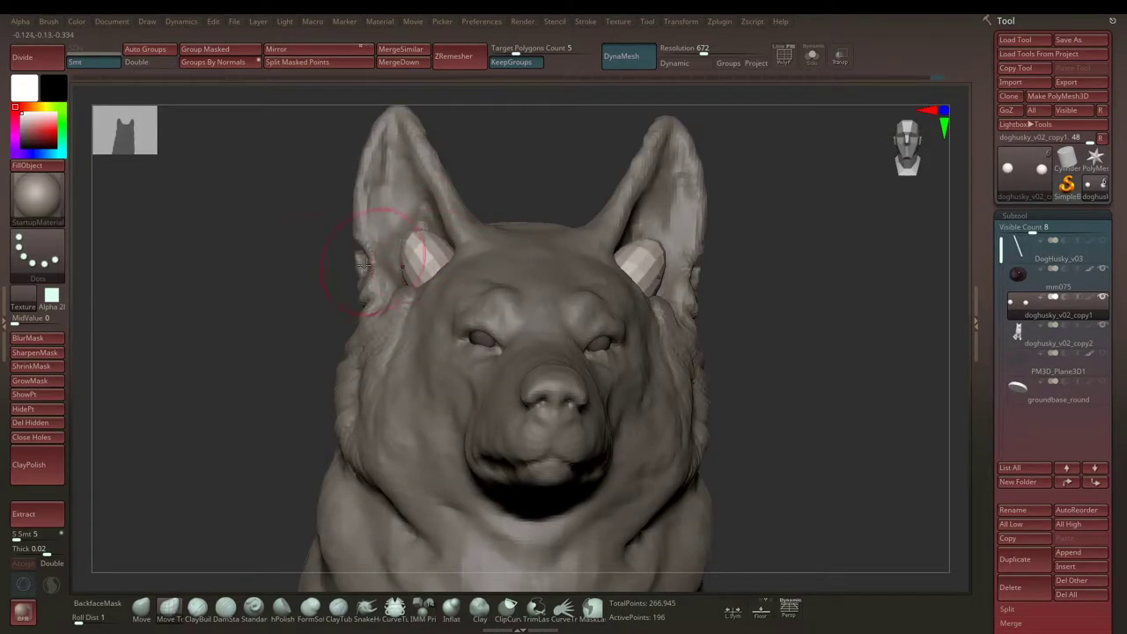
pyautogui.moveTo(435, 260)
pyautogui.mouseDown(button='right')
pyautogui.moveTo(391, 276)
pyautogui.moveTo(386, 294)
pyautogui.mouseUp(button='right')
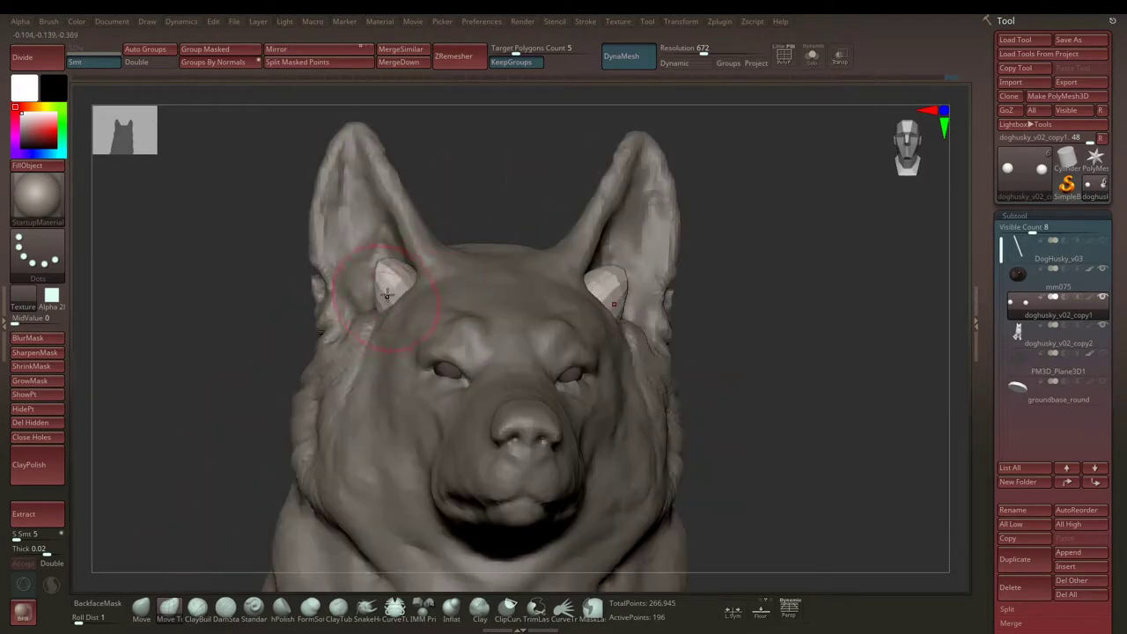
# Step: Delete the doghusky_v02_copy1 subtool and confirm with OK
pyautogui.click(1009, 588)
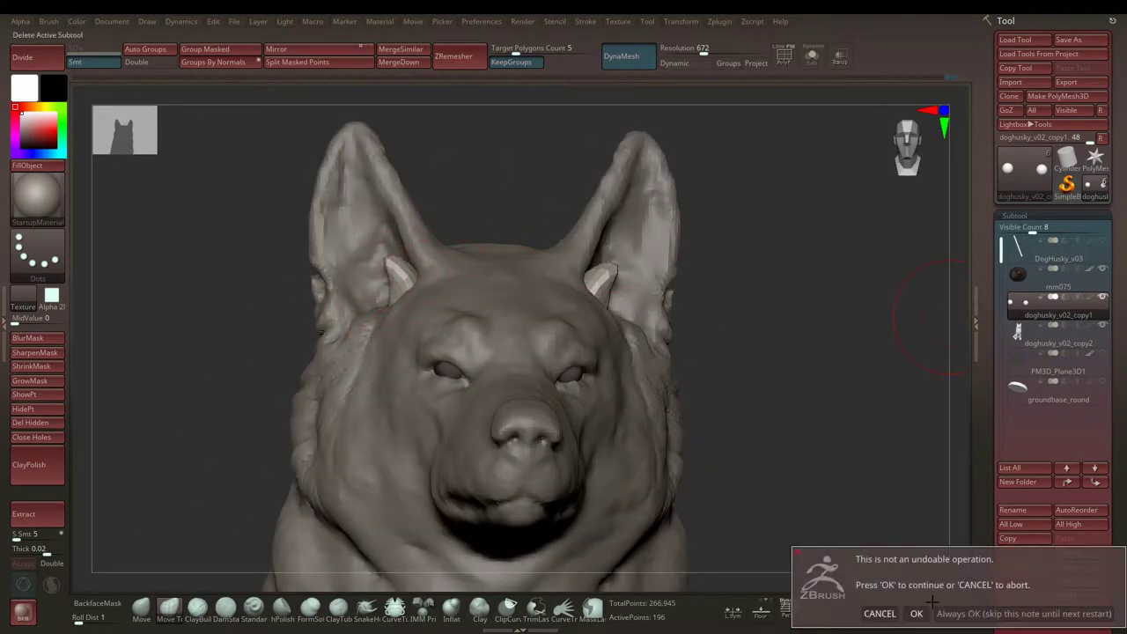
pyautogui.click(915, 611)
pyautogui.moveTo(737, 231); pyautogui.dragTo(667, 235, button='right')
pyautogui.moveTo(524, 245); pyautogui.dragTo(608, 250, button='right')
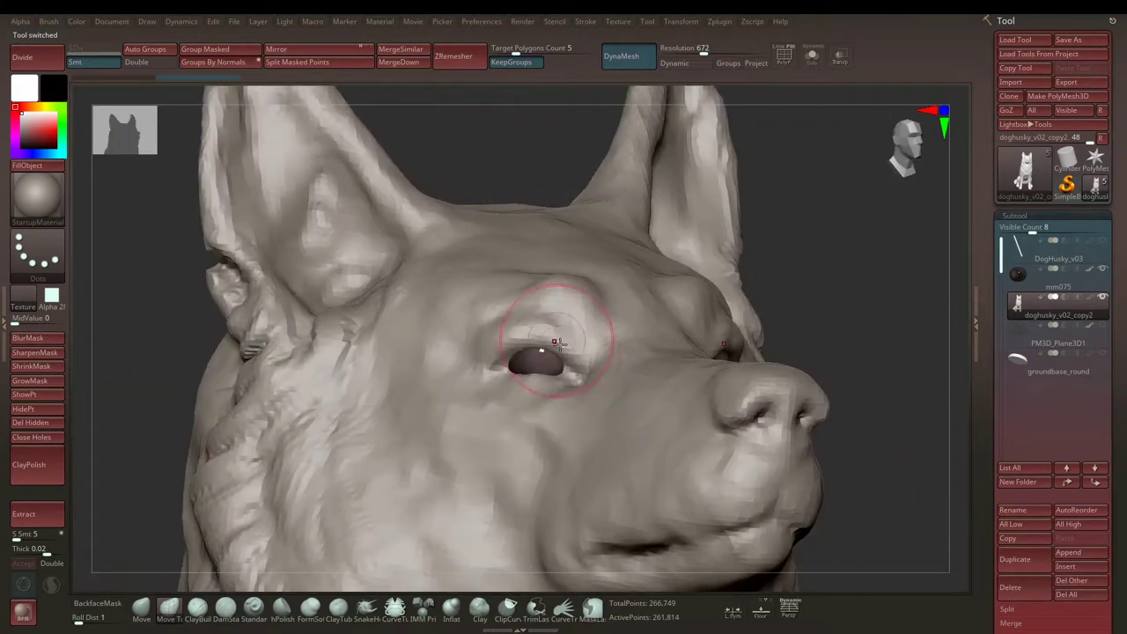
pyautogui.rightClick(607, 251)
pyautogui.moveTo(795, 221)
pyautogui.mouseDown(button='right')
pyautogui.moveTo(698, 244)
pyautogui.moveTo(485, 334)
pyautogui.moveTo(696, 244)
pyautogui.mouseUp(button='right')
# Step: Orbit the head to check the ears from side and three-quarter views
pyautogui.rightClick(485, 334)
pyautogui.rightClick(453, 359)
pyautogui.moveTo(453, 359)
pyautogui.mouseDown(button='right')
pyautogui.moveTo(617, 209)
pyautogui.moveTo(704, 188)
pyautogui.moveTo(272, 188)
pyautogui.moveTo(302, 202)
pyautogui.mouseUp(button='right')
pyautogui.moveTo(408, 201)
pyautogui.mouseDown(button='right')
pyautogui.moveTo(346, 217)
pyautogui.moveTo(338, 191)
pyautogui.mouseUp(button='right')
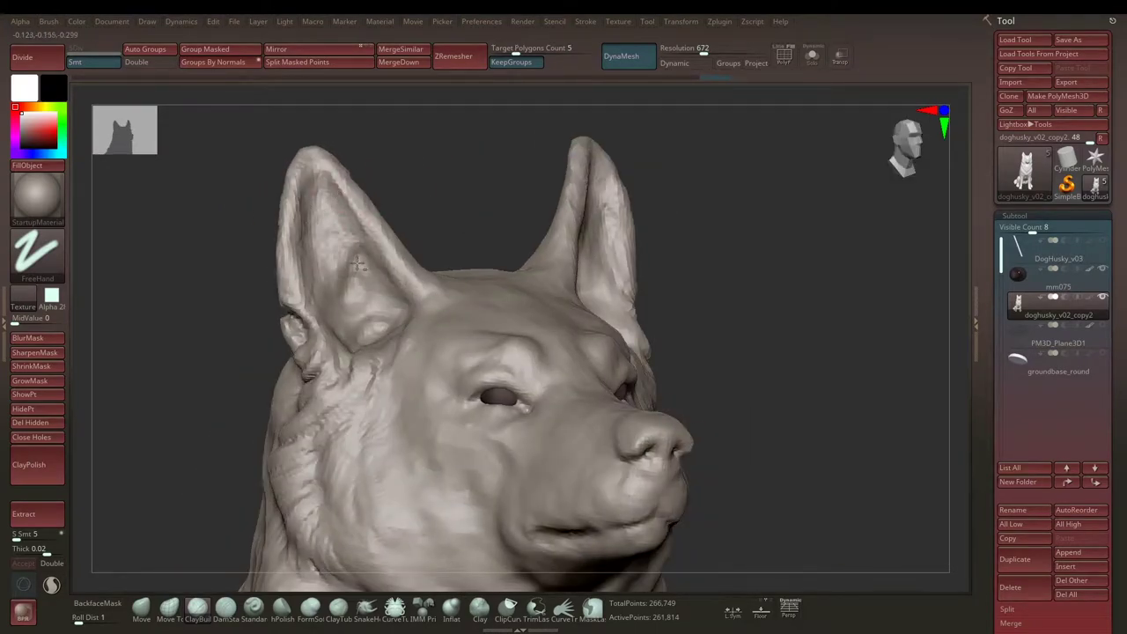
pyautogui.moveTo(356, 264)
pyautogui.mouseDown(button='right')
pyautogui.moveTo(467, 273)
pyautogui.moveTo(516, 377)
pyautogui.moveTo(631, 262)
pyautogui.mouseUp(button='right')
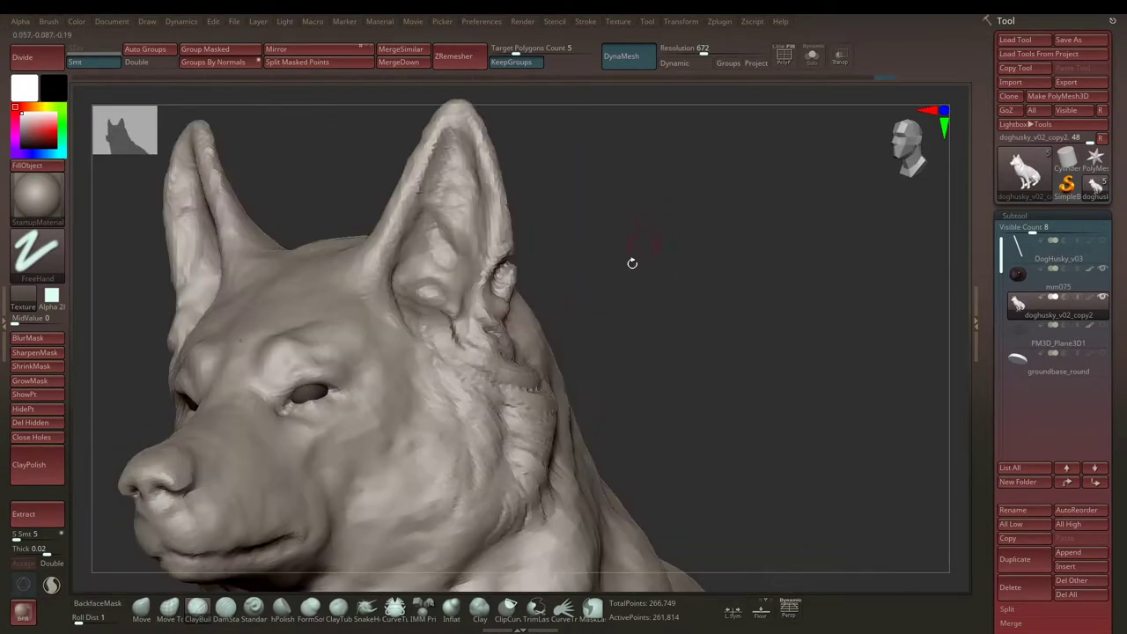
pyautogui.moveTo(513, 339); pyautogui.dragTo(577, 297, button='right')
# Step: Select the ClayBuildup brush and inspect both ears from behind and the side
pyautogui.press('b')
pyautogui.press('c')
pyautogui.press('b')
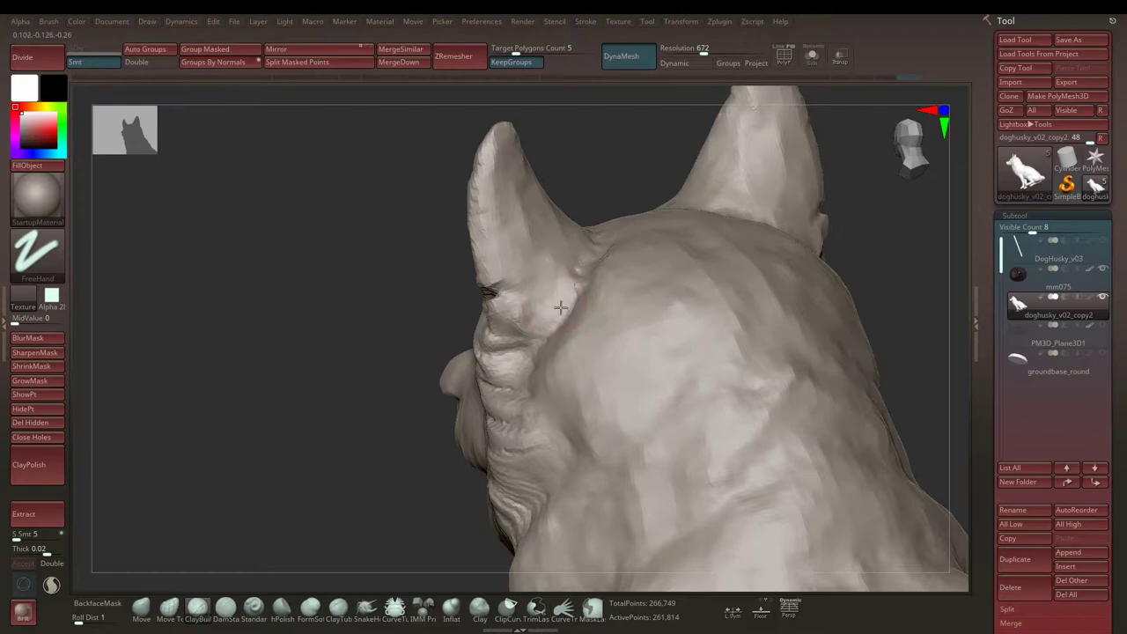
pyautogui.moveTo(524, 273)
pyautogui.mouseDown(button='right')
pyautogui.moveTo(369, 249)
pyautogui.moveTo(414, 317)
pyautogui.mouseUp(button='right')
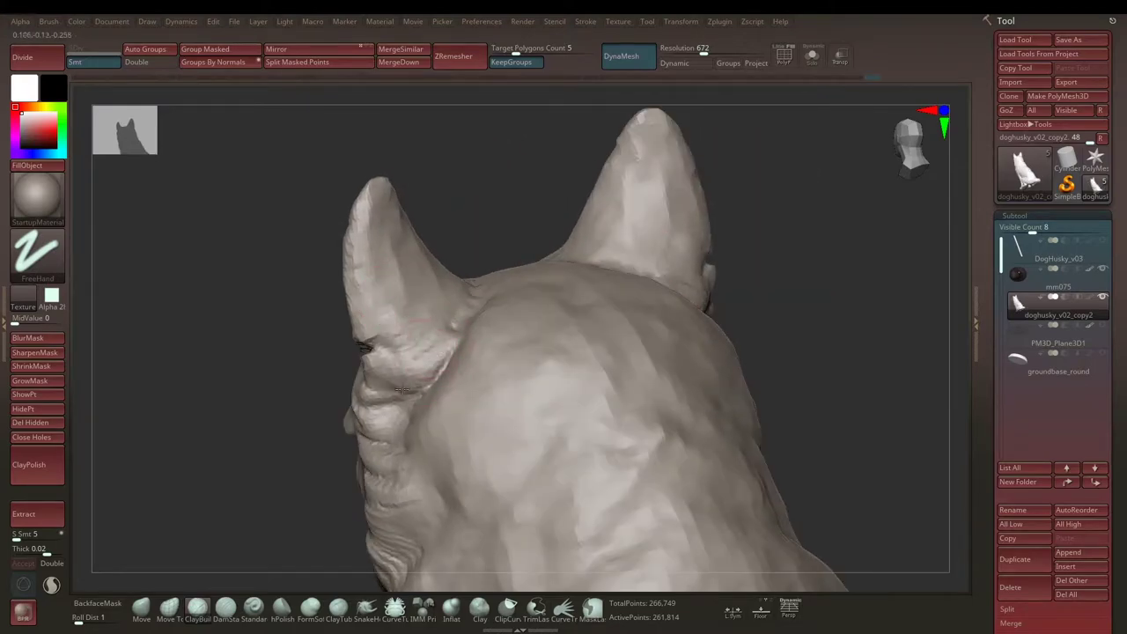
pyautogui.moveTo(382, 270)
pyautogui.mouseDown(button='right')
pyautogui.moveTo(402, 290)
pyautogui.moveTo(466, 253)
pyautogui.mouseUp(button='right')
pyautogui.moveTo(440, 341); pyautogui.dragTo(459, 296, button='right')
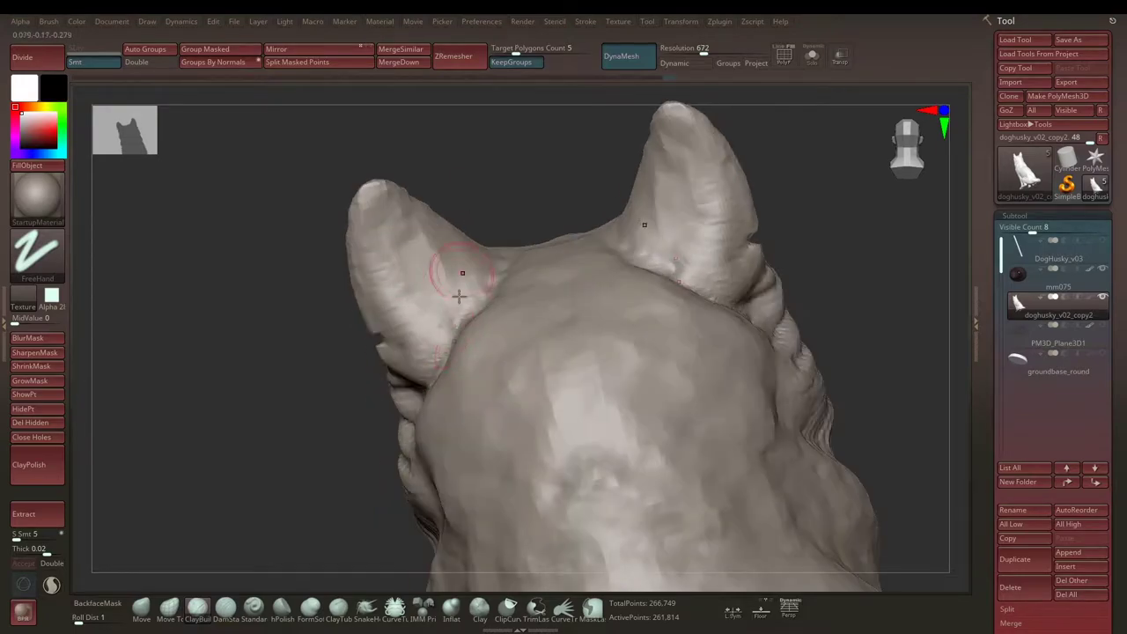
pyautogui.moveTo(392, 264)
pyautogui.mouseDown(button='right')
pyautogui.moveTo(357, 328)
pyautogui.moveTo(695, 254)
pyautogui.moveTo(659, 282)
pyautogui.moveTo(454, 330)
pyautogui.moveTo(772, 188)
pyautogui.moveTo(490, 234)
pyautogui.mouseUp(button='right')
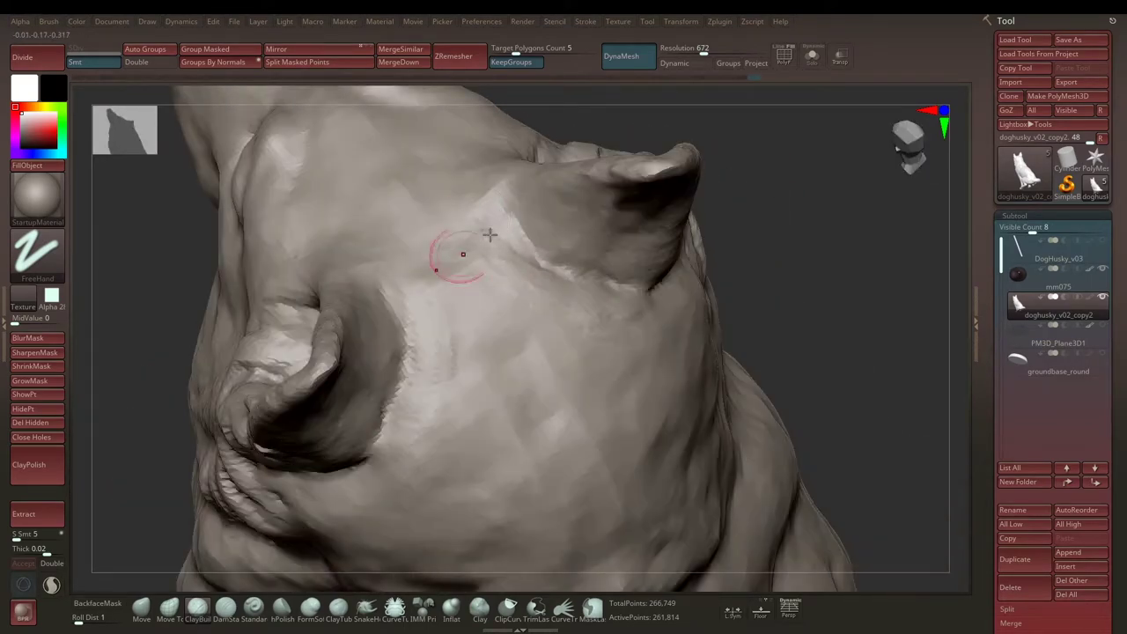
pyautogui.moveTo(445, 181)
pyautogui.mouseDown(button='right')
pyautogui.moveTo(551, 201)
pyautogui.moveTo(327, 297)
pyautogui.mouseUp(button='right')
pyautogui.moveTo(767, 252); pyautogui.dragTo(381, 207, button='right')
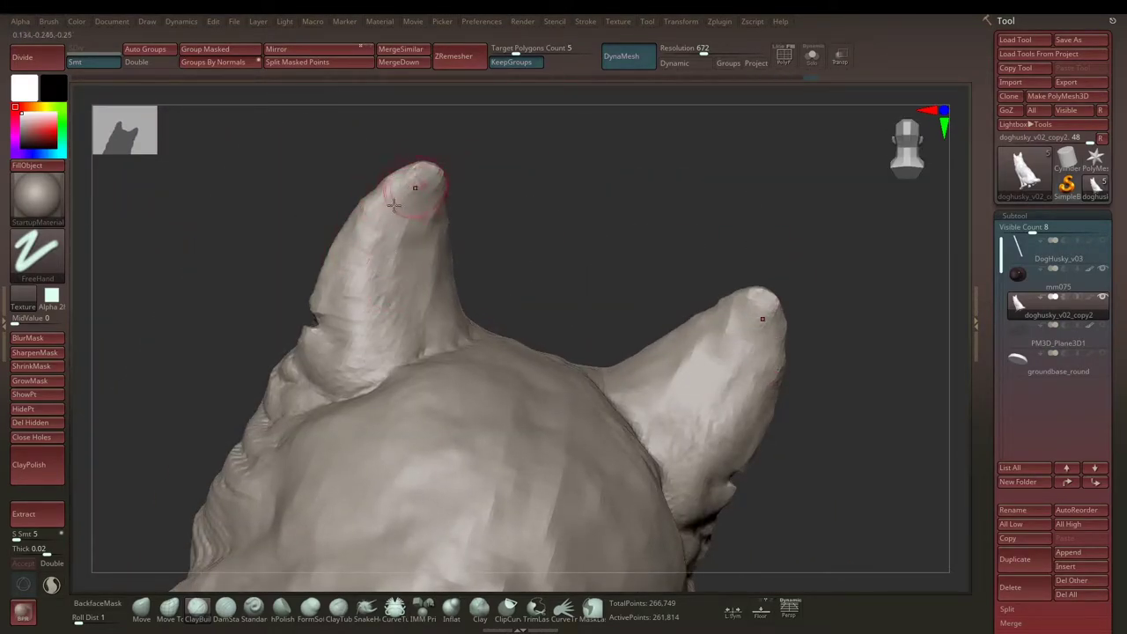
pyautogui.moveTo(377, 247)
pyautogui.mouseDown(button='right')
pyautogui.moveTo(440, 190)
pyautogui.moveTo(435, 282)
pyautogui.mouseUp(button='right')
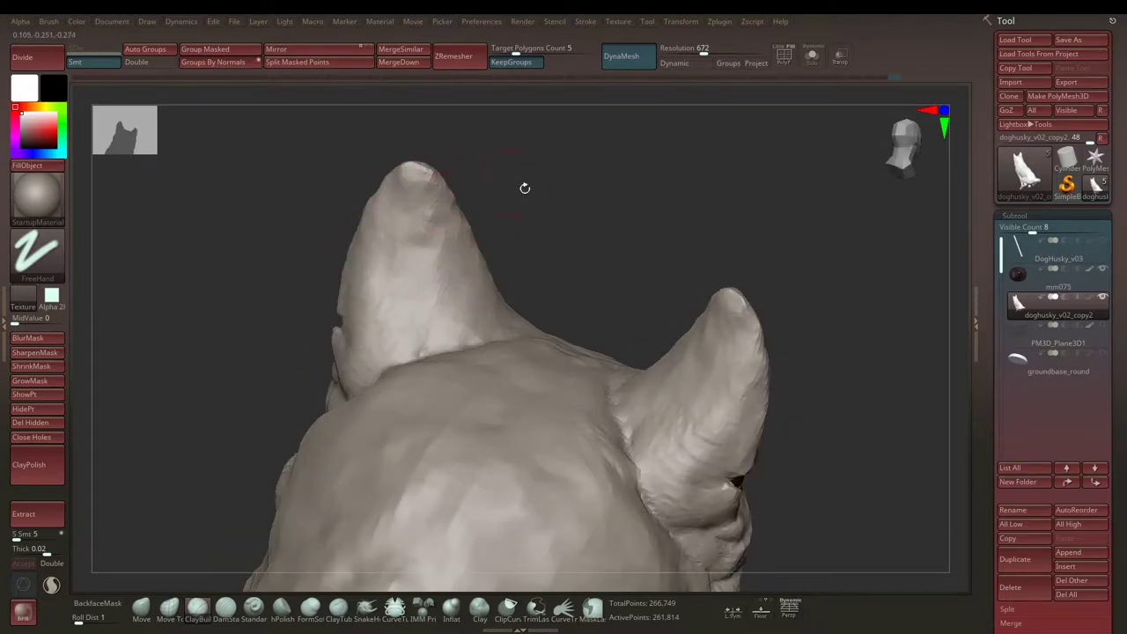
pyautogui.moveTo(524, 187)
pyautogui.mouseDown(button='right')
pyautogui.moveTo(545, 176)
pyautogui.moveTo(414, 203)
pyautogui.moveTo(474, 164)
pyautogui.moveTo(516, 244)
pyautogui.moveTo(583, 202)
pyautogui.moveTo(596, 283)
pyautogui.moveTo(448, 221)
pyautogui.moveTo(662, 165)
pyautogui.moveTo(496, 250)
pyautogui.mouseUp(button='right')
# Step: Shift-smooth the left ear and surrounding face, orbiting to check the head from each side
pyautogui.moveTo(646, 184); pyautogui.dragTo(572, 283, button='right')
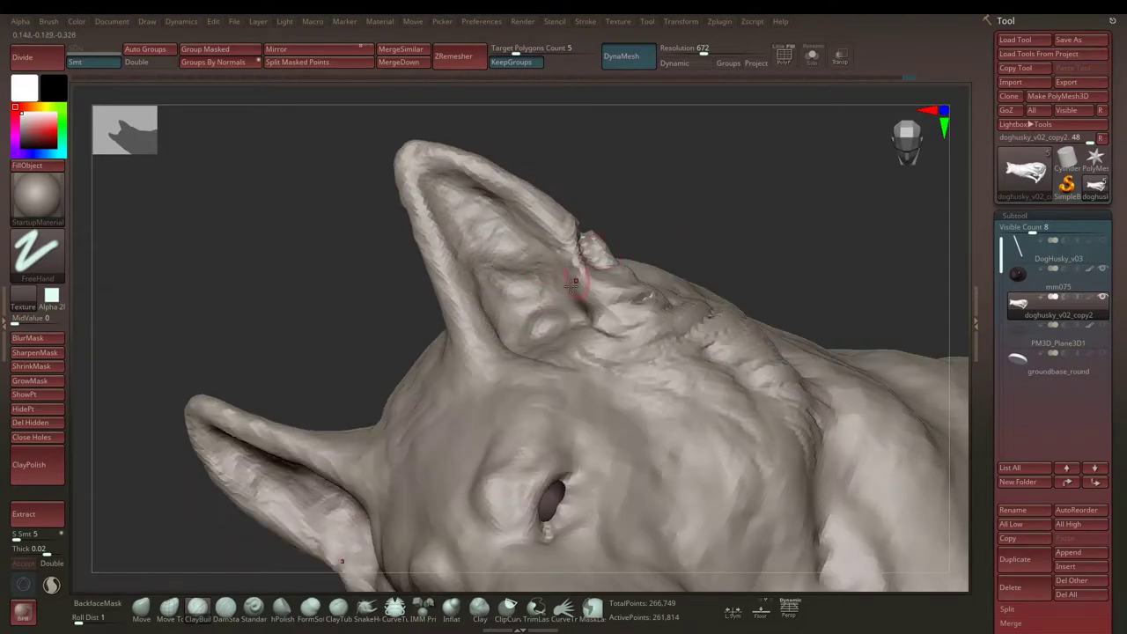
pyautogui.moveTo(611, 224)
pyautogui.mouseDown(button='right')
pyautogui.moveTo(692, 272)
pyautogui.moveTo(639, 243)
pyautogui.mouseUp(button='right')
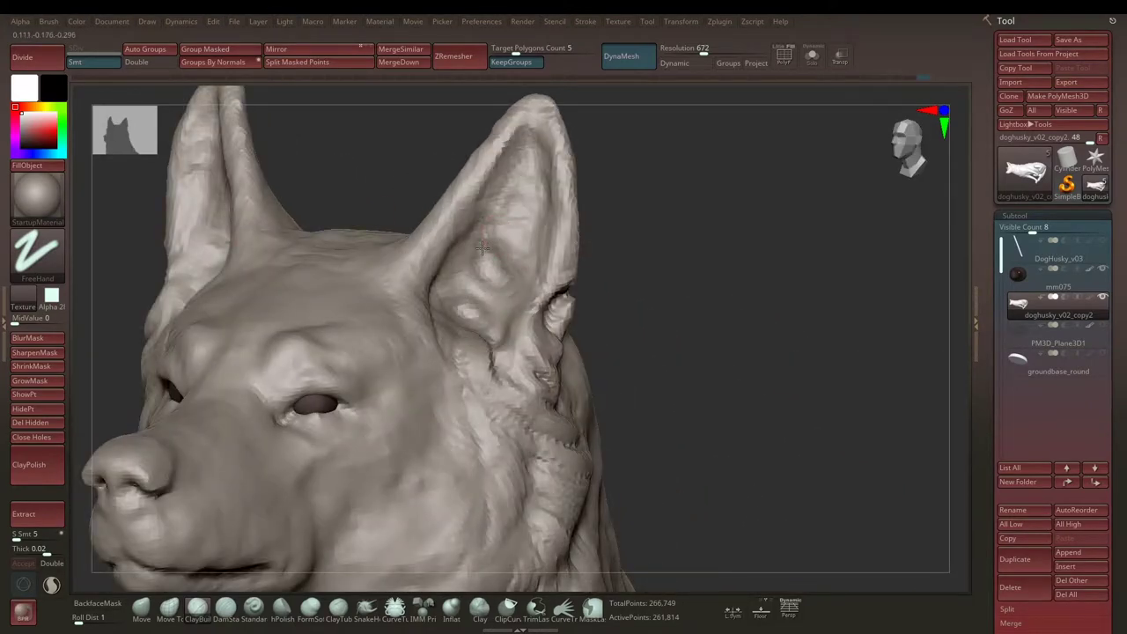
pyautogui.moveTo(514, 269); pyautogui.dragTo(509, 296, button='right')
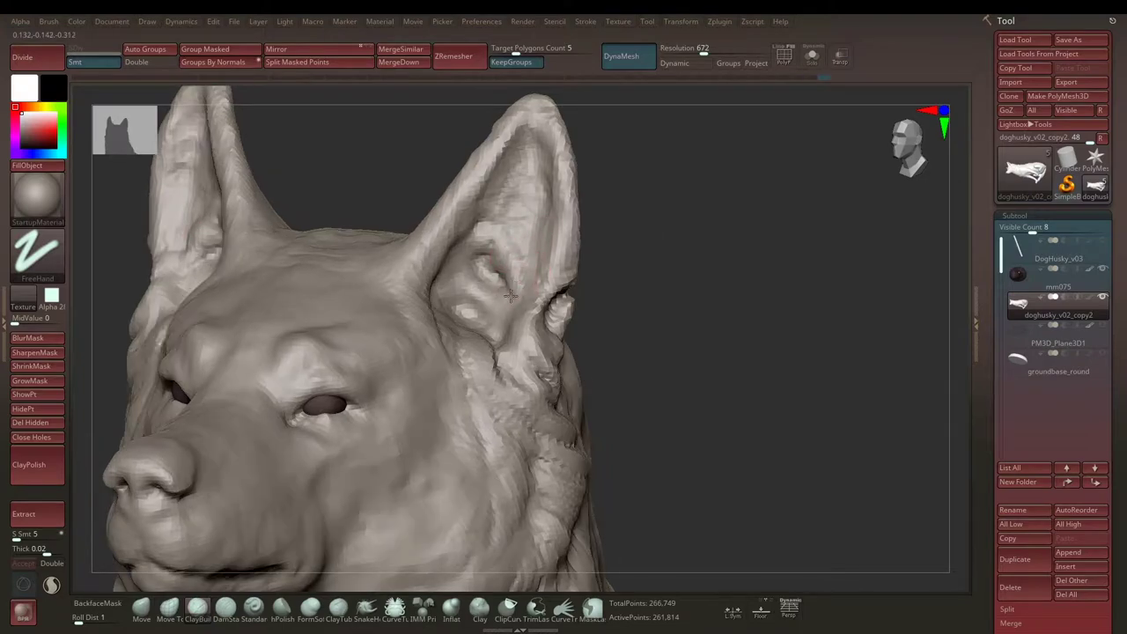
pyautogui.moveTo(649, 239); pyautogui.dragTo(468, 262, button='right')
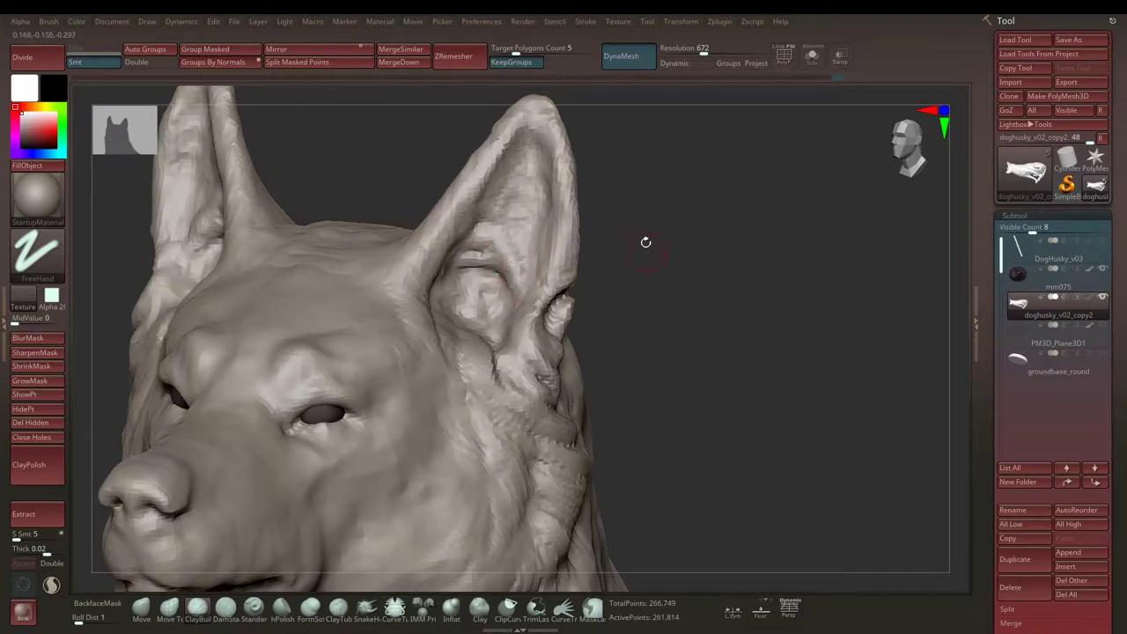
pyautogui.moveTo(645, 241); pyautogui.dragTo(499, 211, button='right')
pyautogui.moveTo(662, 201)
pyautogui.mouseDown(button='right')
pyautogui.moveTo(646, 197)
pyautogui.moveTo(659, 217)
pyautogui.mouseUp(button='right')
pyautogui.moveTo(568, 233)
pyautogui.mouseDown(button='right')
pyautogui.moveTo(663, 231)
pyautogui.moveTo(510, 256)
pyautogui.mouseUp(button='right')
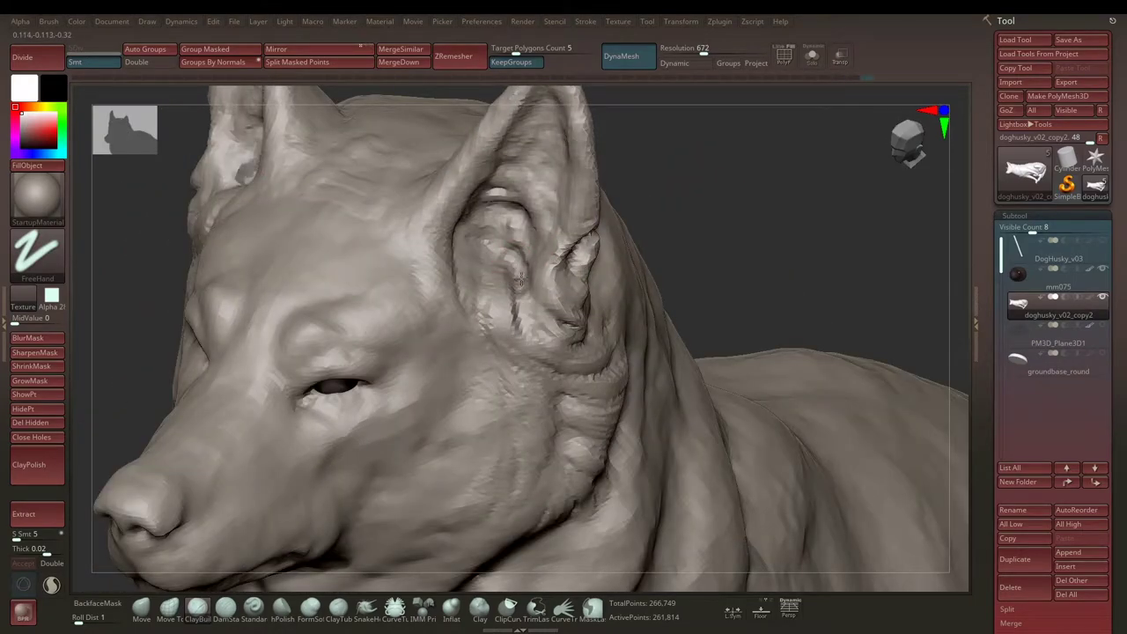
pyautogui.moveTo(669, 210); pyautogui.dragTo(532, 272, button='right')
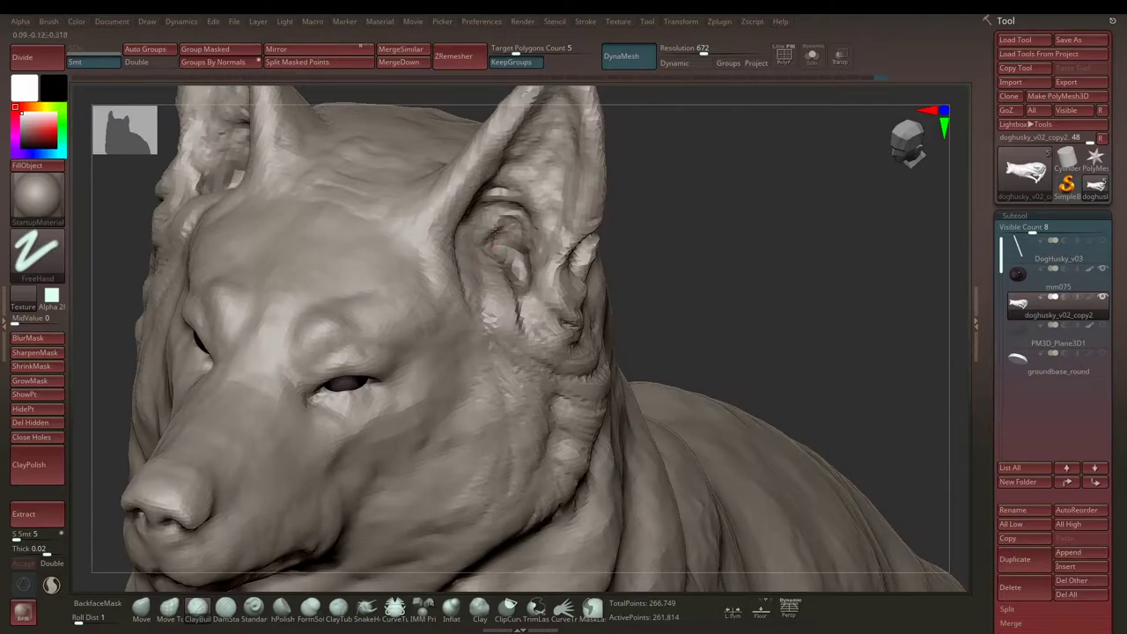
pyautogui.moveTo(679, 228)
pyautogui.keyDown('ctrl'); pyautogui.mouseDown(button='right')
pyautogui.moveTo(709, 223)
pyautogui.moveTo(692, 244)
pyautogui.moveTo(602, 216)
pyautogui.moveTo(625, 226)
pyautogui.moveTo(563, 272)
pyautogui.moveTo(657, 239)
pyautogui.moveTo(563, 276)
pyautogui.moveTo(523, 256)
pyautogui.moveTo(632, 186)
pyautogui.moveTo(517, 254)
pyautogui.moveTo(531, 297)
pyautogui.mouseUp(button='right'); pyautogui.keyUp('ctrl')
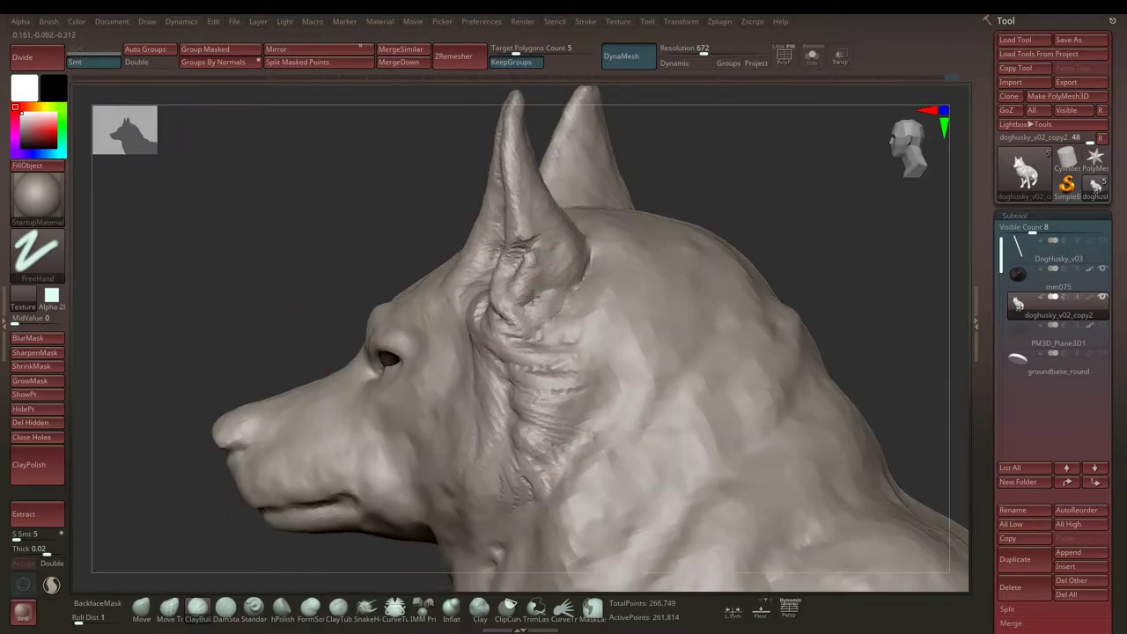
pyautogui.moveTo(748, 169)
pyautogui.mouseDown(button='right')
pyautogui.moveTo(510, 244)
pyautogui.moveTo(616, 221)
pyautogui.mouseUp(button='right')
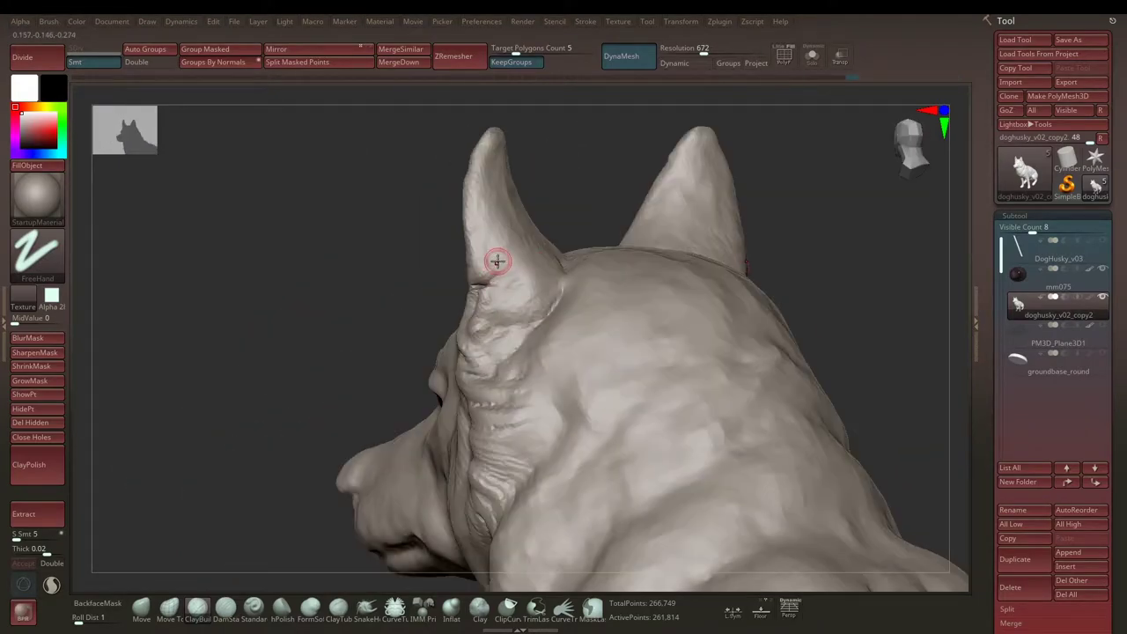
pyautogui.moveTo(496, 260)
pyautogui.mouseDown(button='right')
pyautogui.moveTo(506, 301)
pyautogui.moveTo(485, 288)
pyautogui.moveTo(580, 234)
pyautogui.moveTo(623, 226)
pyautogui.moveTo(566, 217)
pyautogui.moveTo(608, 214)
pyautogui.moveTo(603, 227)
pyautogui.moveTo(558, 199)
pyautogui.moveTo(637, 164)
pyautogui.moveTo(410, 280)
pyautogui.moveTo(448, 285)
pyautogui.moveTo(684, 219)
pyautogui.moveTo(440, 281)
pyautogui.moveTo(675, 184)
pyautogui.moveTo(416, 253)
pyautogui.moveTo(447, 219)
pyautogui.mouseUp(button='right')
# Step: Switch to FreeHand stroke and smooth the surface around and below the eye
pyautogui.press('space')
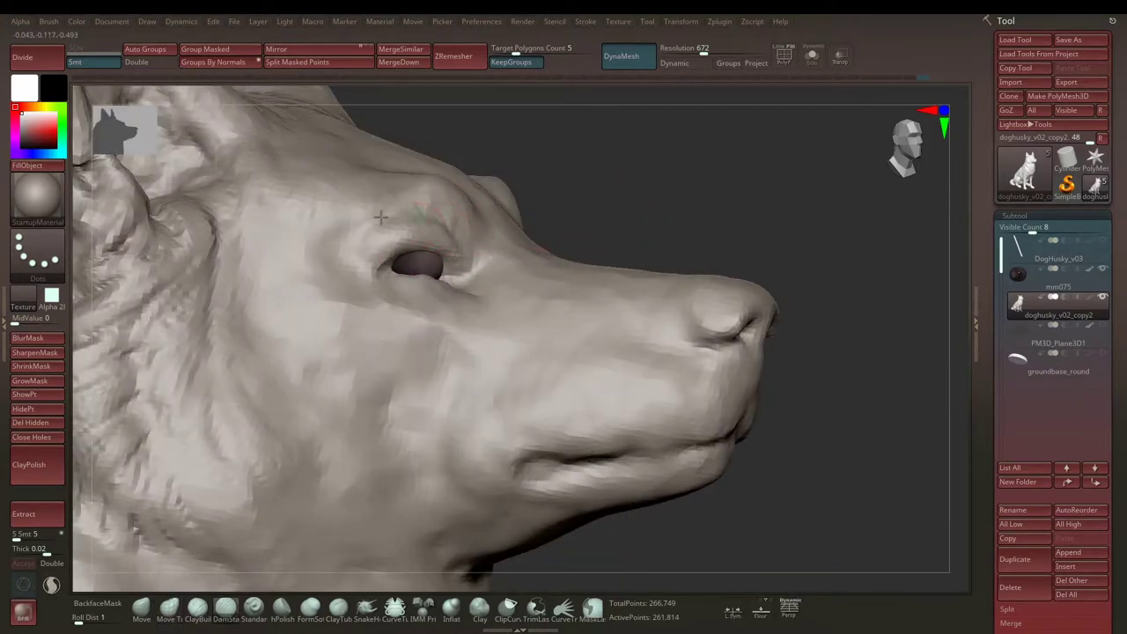
pyautogui.press('b')
pyautogui.press('c')
pyautogui.press('b')
pyautogui.moveTo(364, 236); pyautogui.dragTo(397, 253, button='right')
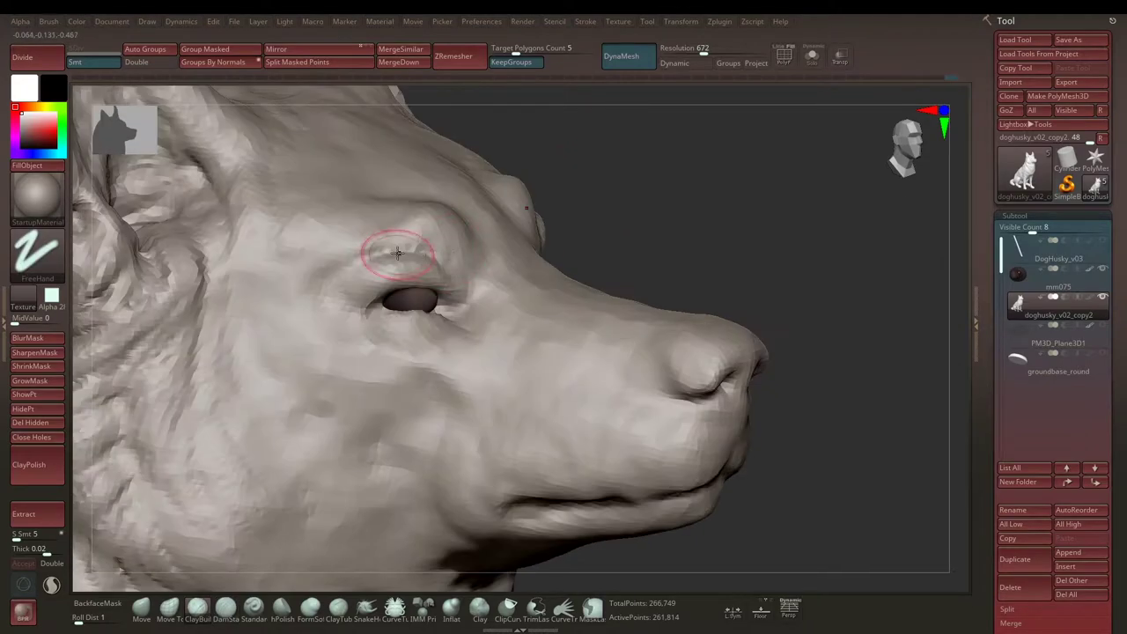
pyautogui.keyDown('shift'); pyautogui.moveTo(350, 245); pyautogui.dragTo(523, 214); pyautogui.keyUp('shift')
# Step: Orbit around the brow, profile and chin to review the smoothing, then frame the head
pyautogui.moveTo(374, 203)
pyautogui.mouseDown(button='right')
pyautogui.moveTo(434, 233)
pyautogui.moveTo(394, 265)
pyautogui.mouseUp(button='right')
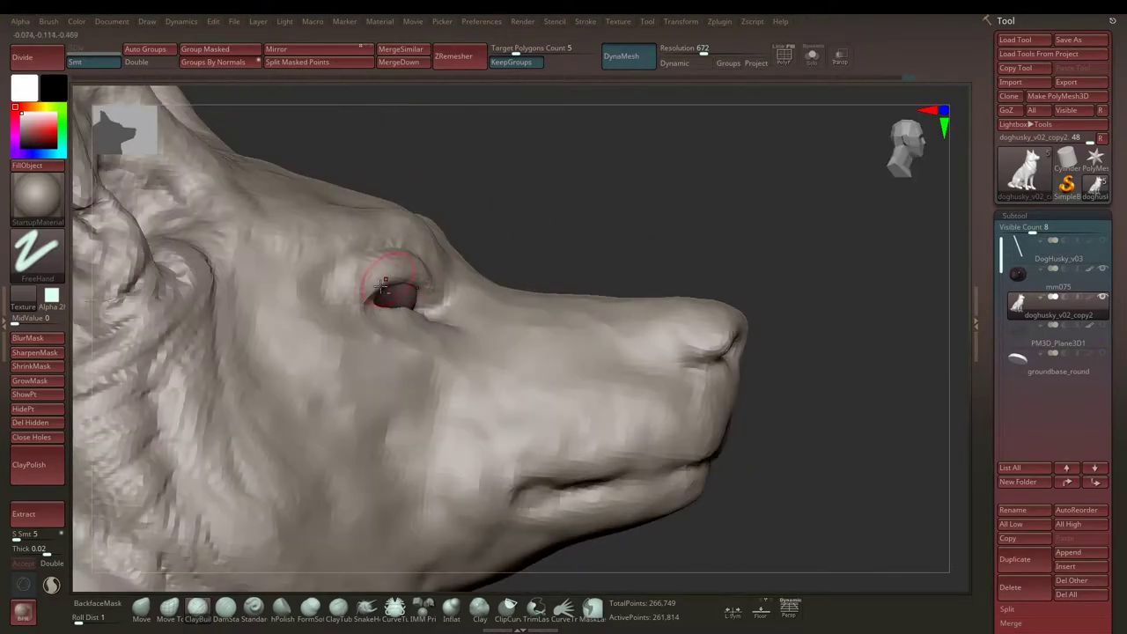
pyautogui.moveTo(669, 199)
pyautogui.mouseDown(button='right')
pyautogui.moveTo(402, 295)
pyautogui.moveTo(408, 322)
pyautogui.mouseUp(button='right')
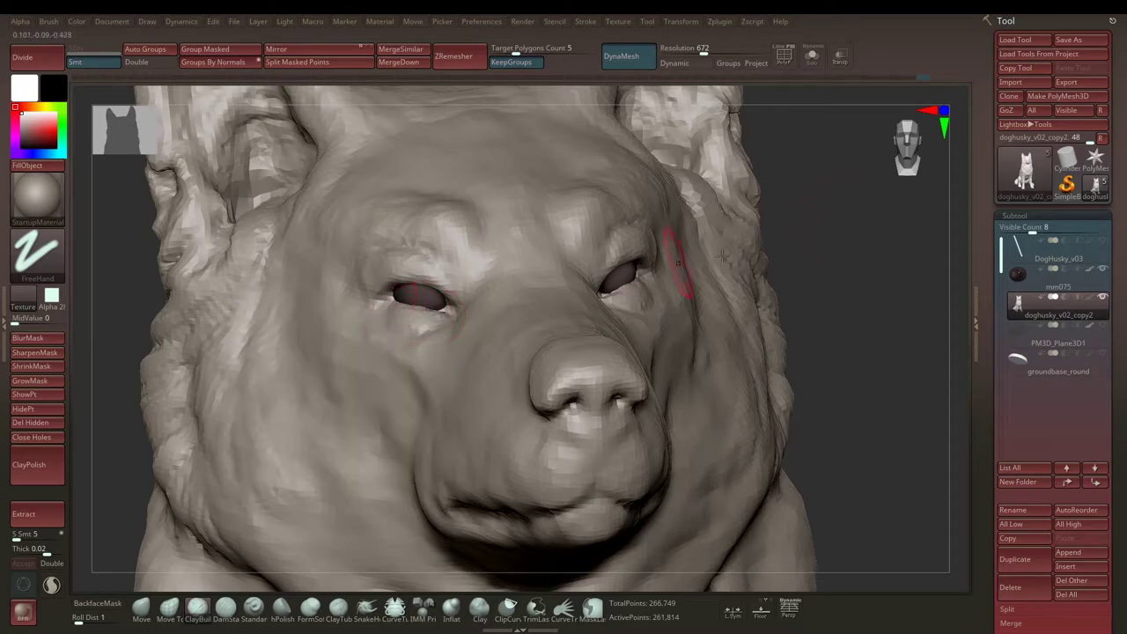
pyautogui.moveTo(721, 255); pyautogui.dragTo(380, 309, button='right')
pyautogui.moveTo(454, 312)
pyautogui.mouseDown(button='right')
pyautogui.moveTo(385, 317)
pyautogui.moveTo(421, 299)
pyautogui.mouseUp(button='right')
pyautogui.press('f')
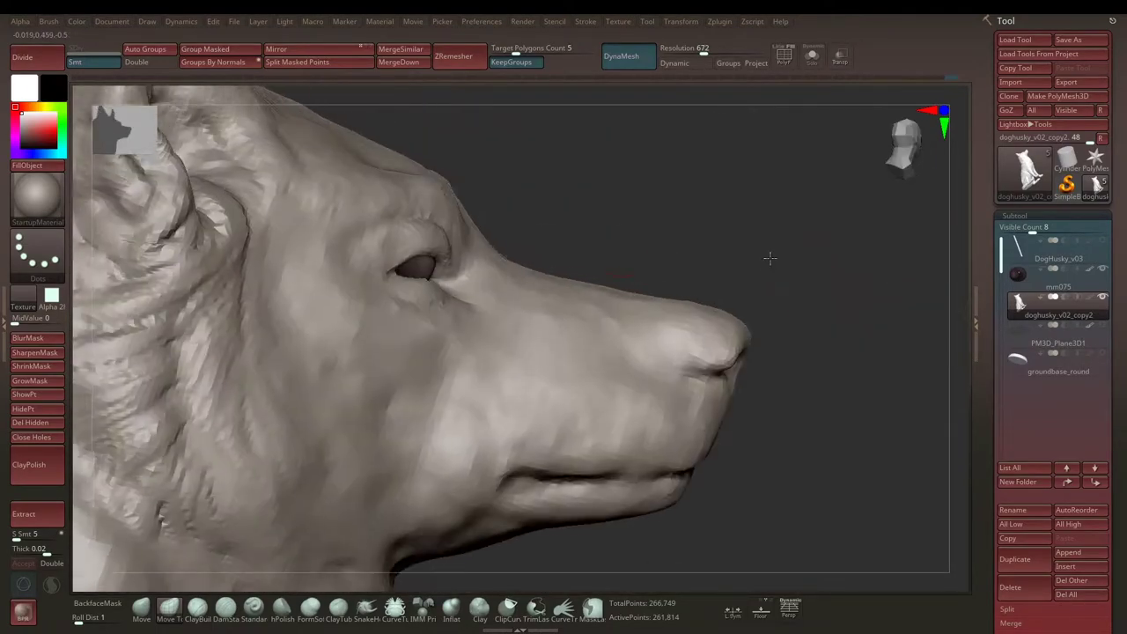
pyautogui.moveTo(620, 308); pyautogui.dragTo(449, 282, button='right')
# Step: Save the sculpt to disk with Ctrl+S
pyautogui.press('f')
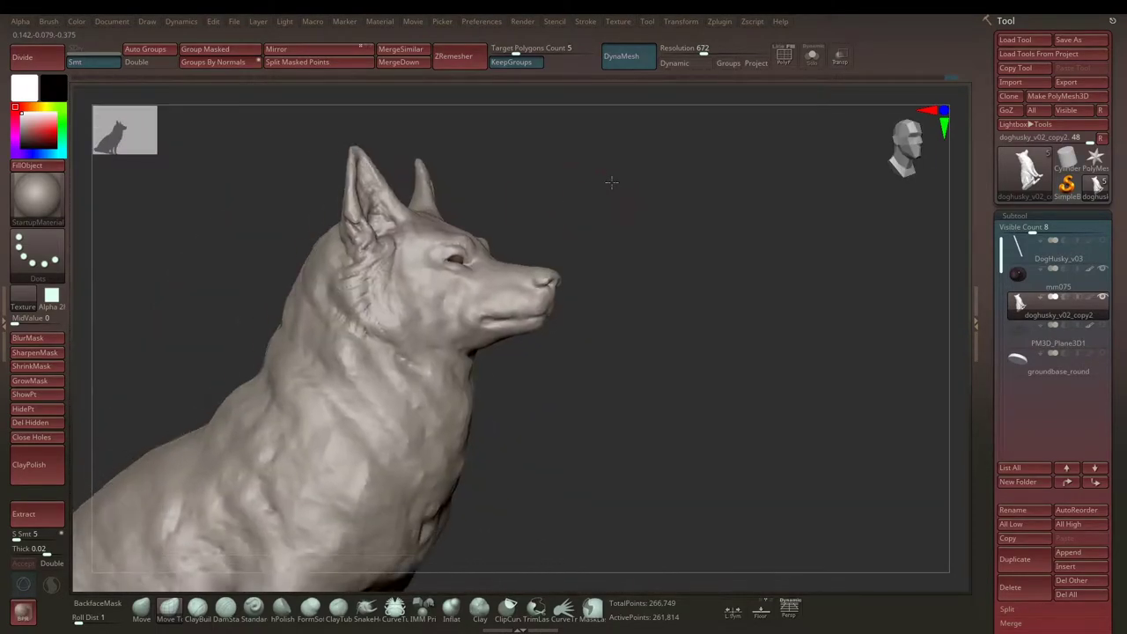
pyautogui.hotkey('ctrl', 's')
pyautogui.moveTo(611, 182)
pyautogui.mouseDown(button='right')
pyautogui.moveTo(573, 221)
pyautogui.moveTo(684, 234)
pyautogui.moveTo(661, 186)
pyautogui.moveTo(675, 277)
pyautogui.moveTo(702, 254)
pyautogui.moveTo(388, 254)
pyautogui.mouseUp(button='right')
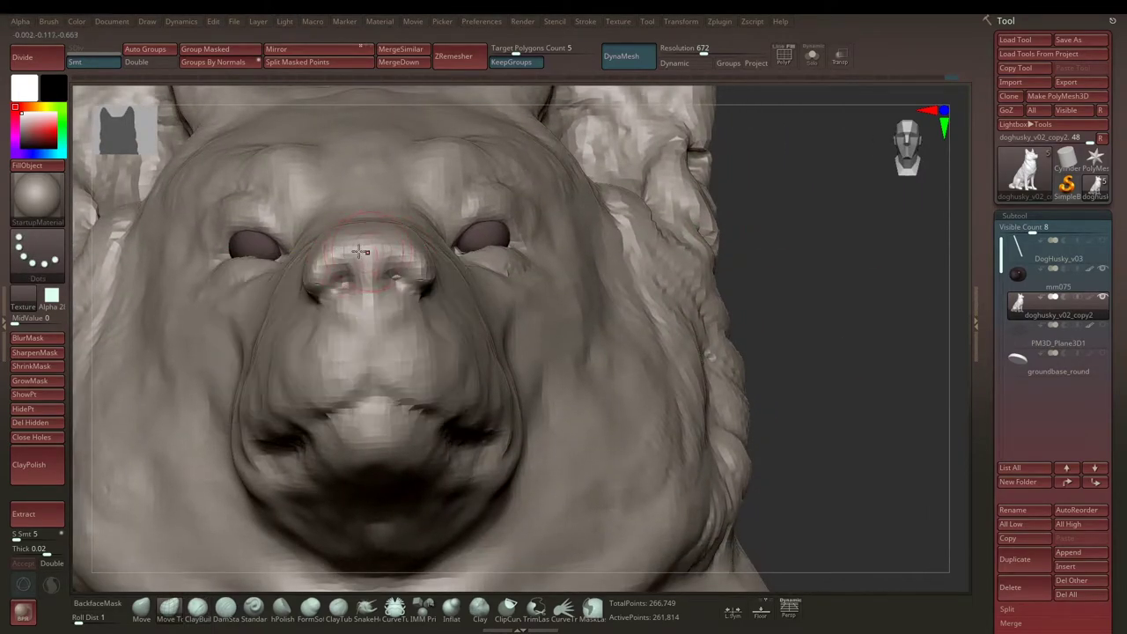
pyautogui.moveTo(742, 233)
pyautogui.mouseDown(button='right')
pyautogui.moveTo(669, 242)
pyautogui.moveTo(616, 228)
pyautogui.mouseUp(button='right')
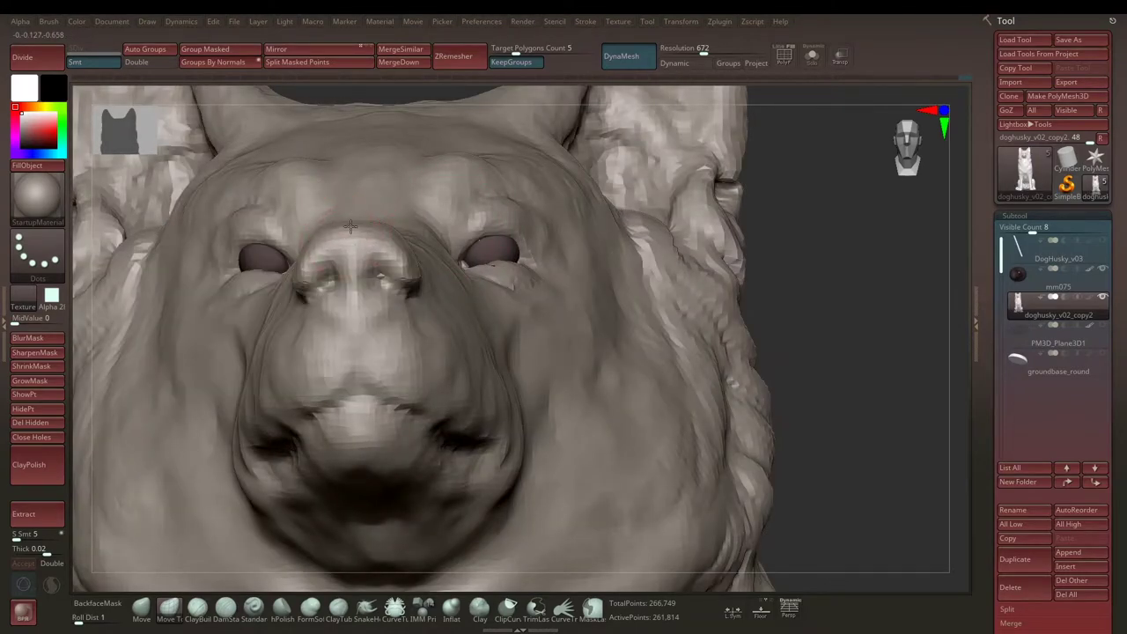
# Step: Pick the DamStandard brush with a Dots stroke
pyautogui.press('space')
pyautogui.click(325, 284)
pyautogui.moveTo(325, 264); pyautogui.dragTo(690, 237, button='right')
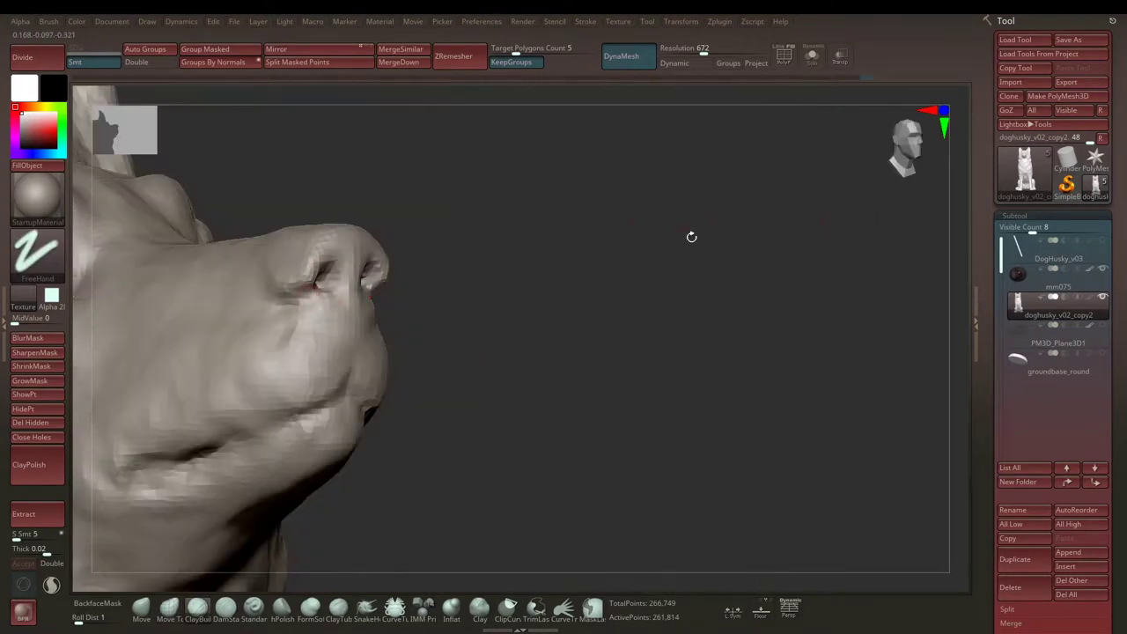
pyautogui.moveTo(522, 269); pyautogui.dragTo(319, 310, button='right')
pyautogui.press('b')
pyautogui.press('d')
pyautogui.press('s')
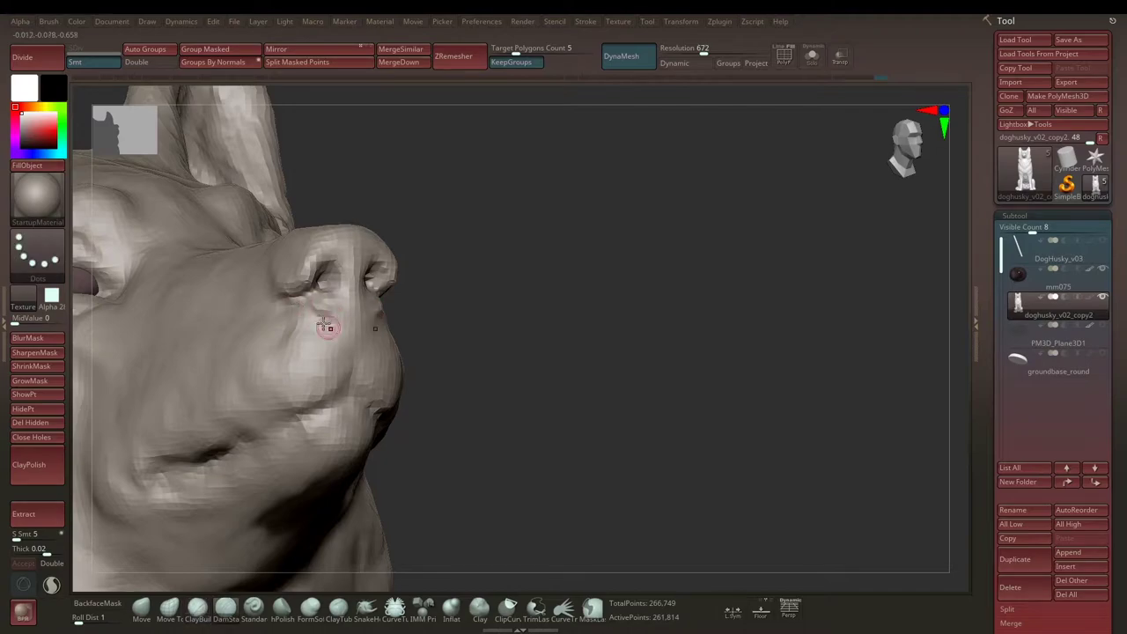
# Step: Carve the nostril creases, orbiting between front and side views of the nose
pyautogui.moveTo(352, 349)
pyautogui.mouseDown(button='right')
pyautogui.moveTo(359, 304)
pyautogui.moveTo(692, 259)
pyautogui.moveTo(356, 293)
pyautogui.mouseUp(button='right')
pyautogui.moveTo(574, 262)
pyautogui.mouseDown(button='right')
pyautogui.moveTo(519, 244)
pyautogui.moveTo(508, 255)
pyautogui.moveTo(730, 239)
pyautogui.moveTo(366, 248)
pyautogui.mouseUp(button='right')
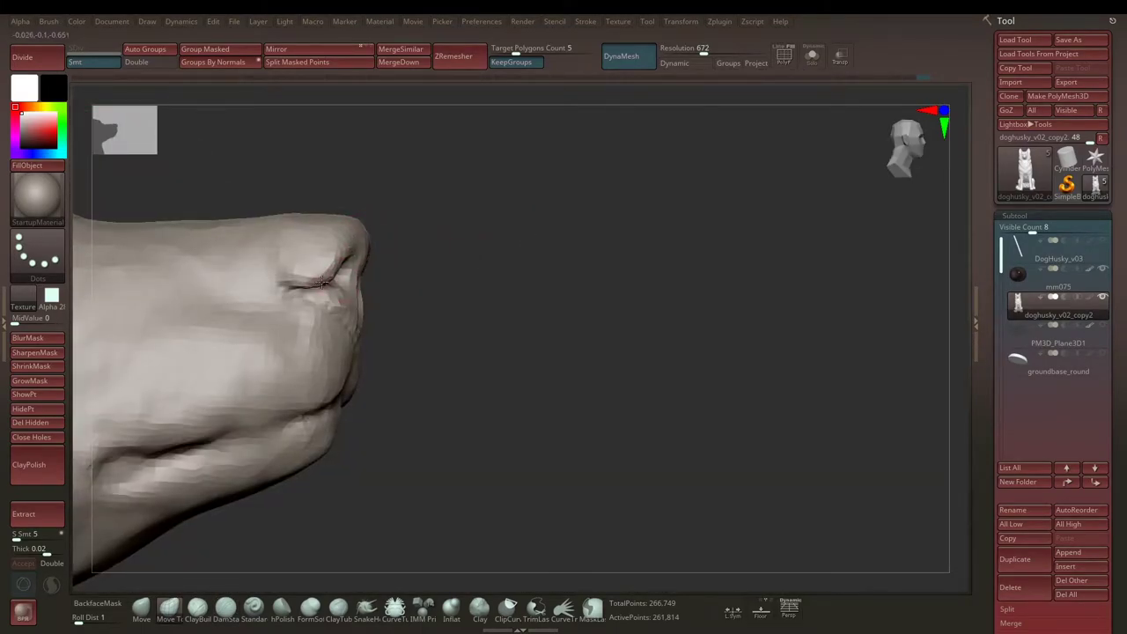
pyautogui.moveTo(322, 282)
pyautogui.mouseDown(button='right')
pyautogui.moveTo(850, 246)
pyautogui.moveTo(367, 302)
pyautogui.moveTo(589, 279)
pyautogui.moveTo(395, 295)
pyautogui.moveTo(489, 299)
pyautogui.mouseUp(button='right')
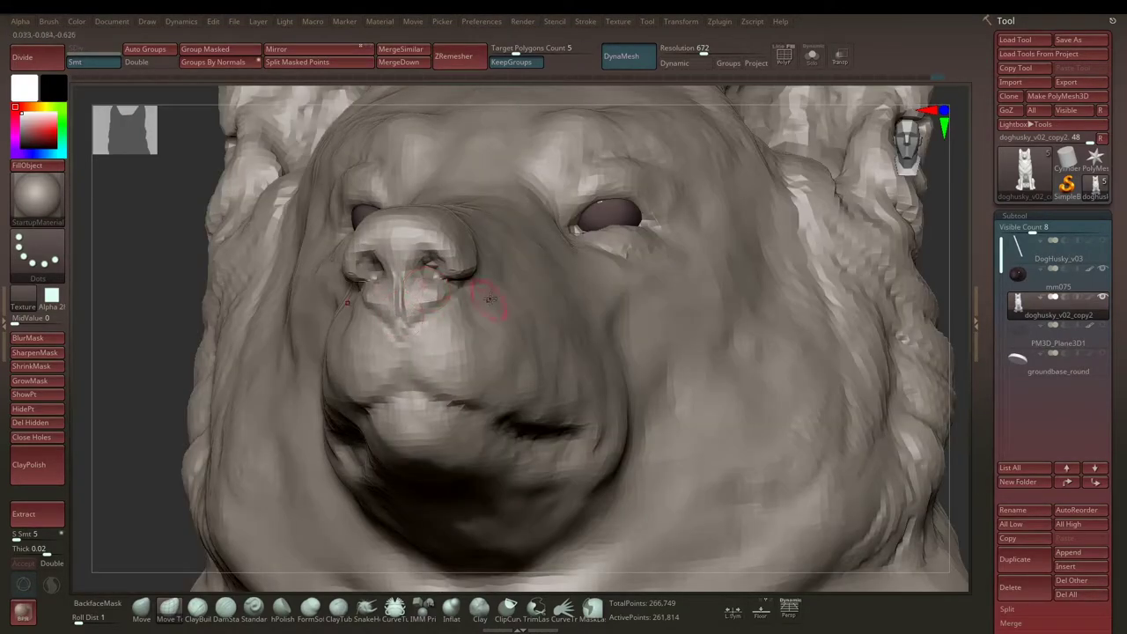
pyautogui.moveTo(137, 278); pyautogui.dragTo(674, 289, button='right')
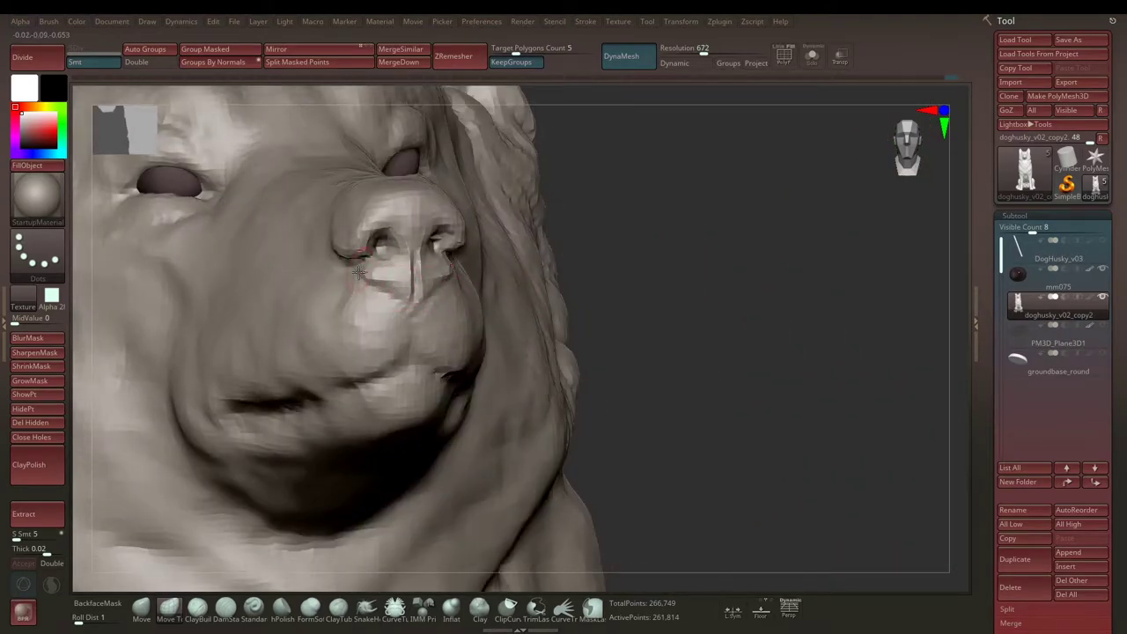
pyautogui.moveTo(411, 312)
pyautogui.keyDown('shift'); pyautogui.mouseDown(button='right')
pyautogui.moveTo(684, 226)
pyautogui.moveTo(737, 226)
pyautogui.moveTo(423, 276)
pyautogui.moveTo(752, 252)
pyautogui.moveTo(424, 247)
pyautogui.moveTo(868, 214)
pyautogui.moveTo(661, 282)
pyautogui.moveTo(674, 266)
pyautogui.moveTo(616, 264)
pyautogui.moveTo(659, 221)
pyautogui.moveTo(713, 254)
pyautogui.moveTo(335, 397)
pyautogui.moveTo(155, 392)
pyautogui.moveTo(338, 354)
pyautogui.mouseUp(button='right'); pyautogui.keyUp('shift')
pyautogui.press('space')
pyautogui.press('space')
pyautogui.press('space')
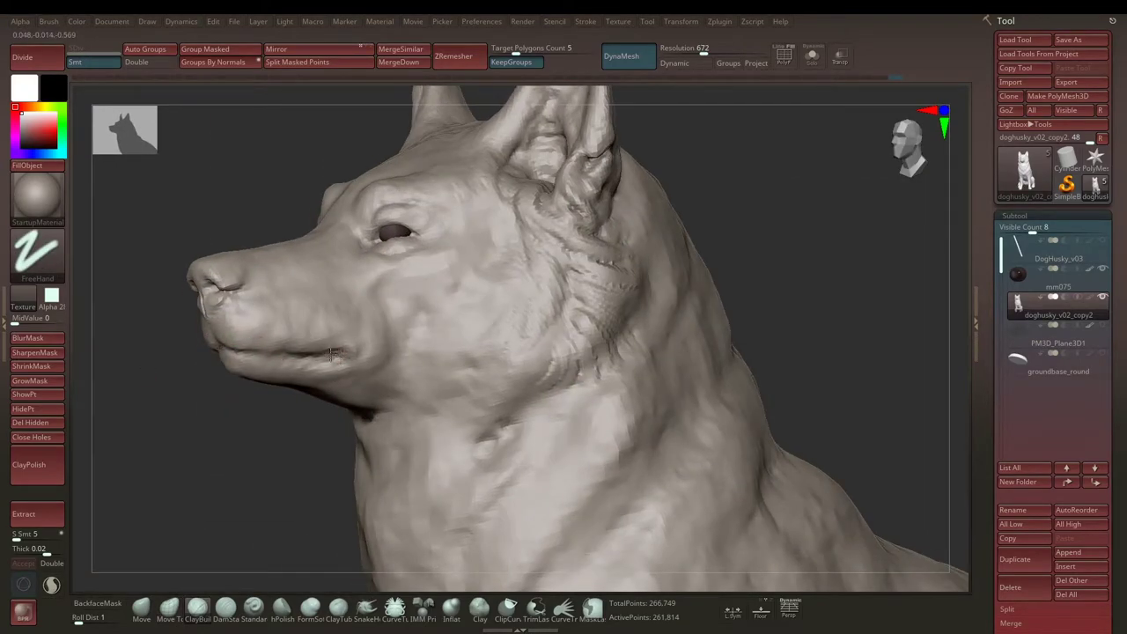
# Step: Inspect the muzzle and adjust the brush Draw Size in the spacebar palette
pyautogui.moveTo(248, 350); pyautogui.dragTo(303, 360, button='right')
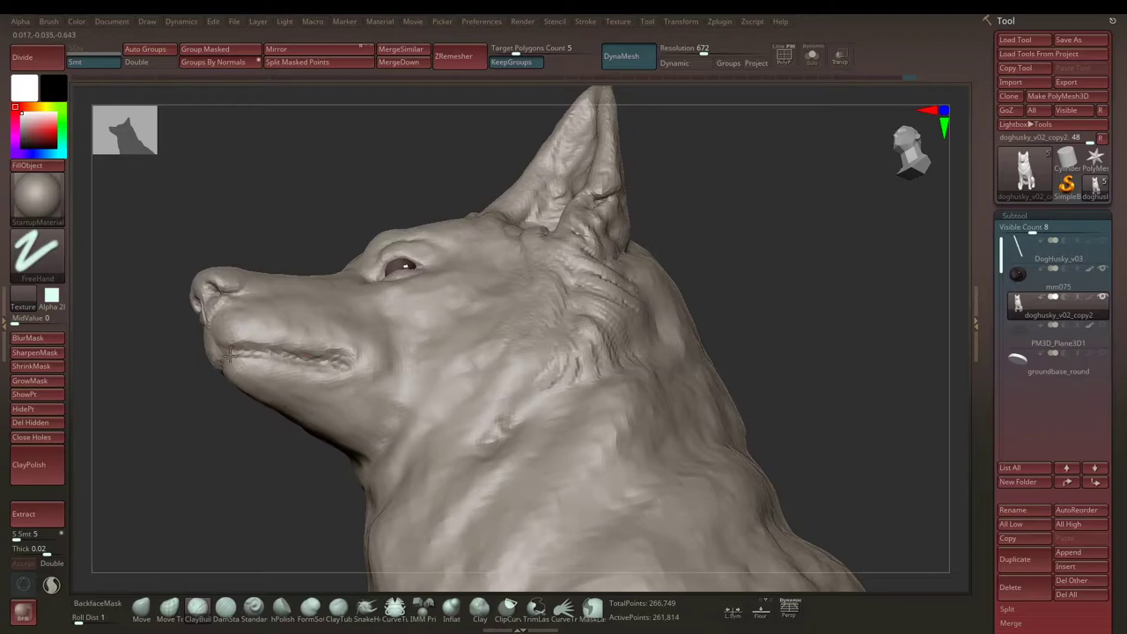
pyautogui.moveTo(228, 354)
pyautogui.mouseDown(button='right')
pyautogui.moveTo(561, 261)
pyautogui.moveTo(253, 343)
pyautogui.moveTo(159, 432)
pyautogui.moveTo(616, 193)
pyautogui.moveTo(599, 234)
pyautogui.moveTo(654, 191)
pyautogui.moveTo(388, 242)
pyautogui.moveTo(359, 257)
pyautogui.moveTo(365, 315)
pyautogui.mouseUp(button='right')
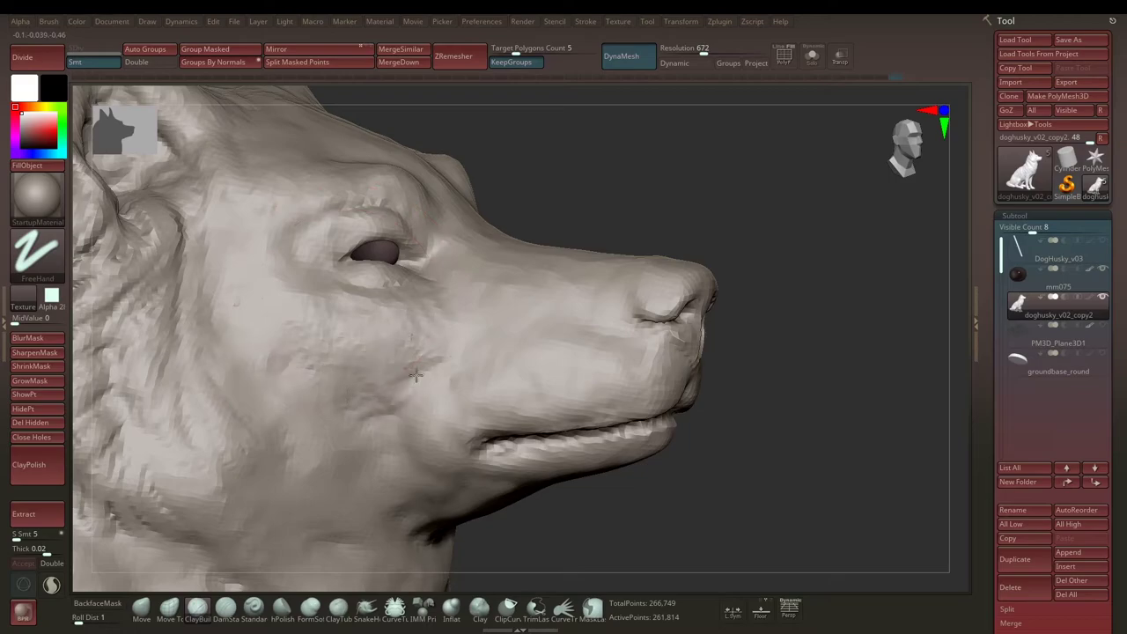
pyautogui.moveTo(416, 375); pyautogui.dragTo(256, 352, button='right')
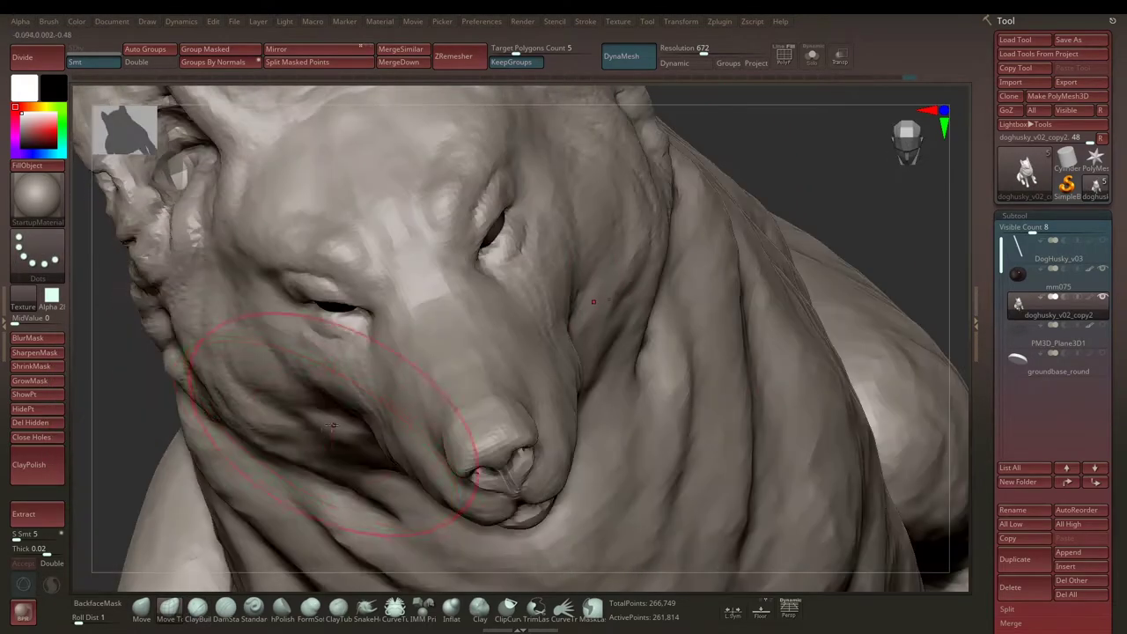
pyautogui.moveTo(842, 214)
pyautogui.mouseDown(button='right')
pyautogui.moveTo(667, 286)
pyautogui.moveTo(634, 261)
pyautogui.mouseUp(button='right')
pyautogui.rightClick(608, 276)
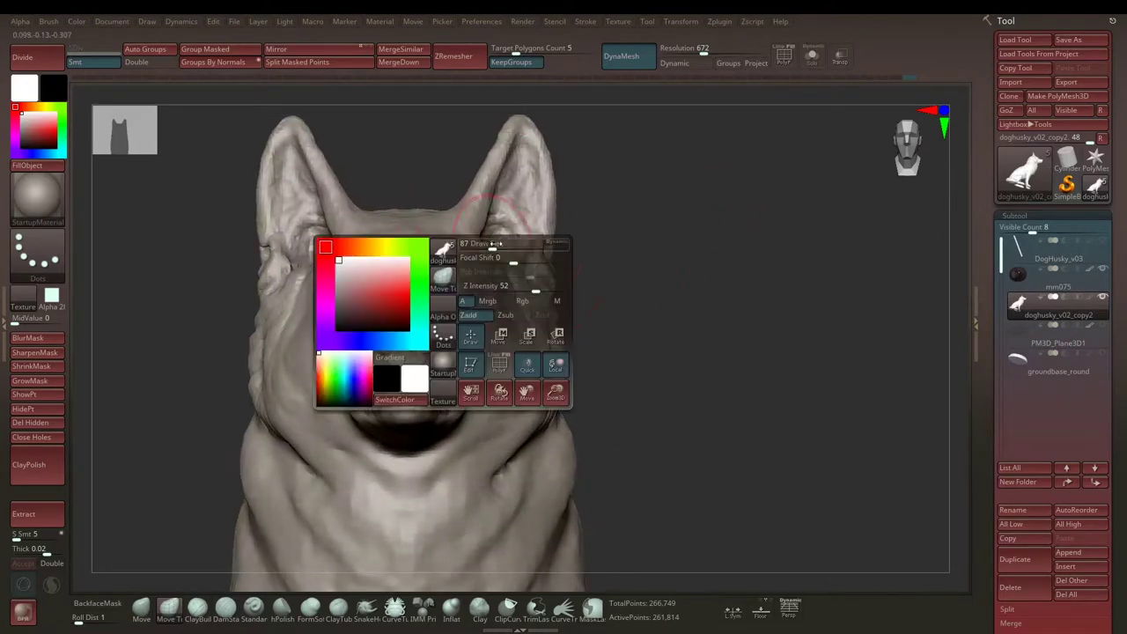
pyautogui.moveTo(495, 243)
pyautogui.mouseDown(button='right')
pyautogui.moveTo(514, 265)
pyautogui.moveTo(667, 262)
pyautogui.moveTo(681, 293)
pyautogui.moveTo(529, 308)
pyautogui.moveTo(654, 252)
pyautogui.moveTo(528, 317)
pyautogui.mouseUp(button='right')
pyautogui.moveTo(666, 309)
pyautogui.mouseDown(button='right')
pyautogui.moveTo(722, 297)
pyautogui.moveTo(679, 345)
pyautogui.moveTo(411, 219)
pyautogui.moveTo(709, 215)
pyautogui.moveTo(650, 203)
pyautogui.moveTo(440, 203)
pyautogui.mouseUp(button='right')
# Step: Switch to FreeHand stroke and refine the mouth line on the muzzle
pyautogui.press('b')
pyautogui.press('c')
pyautogui.press('b')
pyautogui.moveTo(475, 252); pyautogui.dragTo(295, 276, button='right')
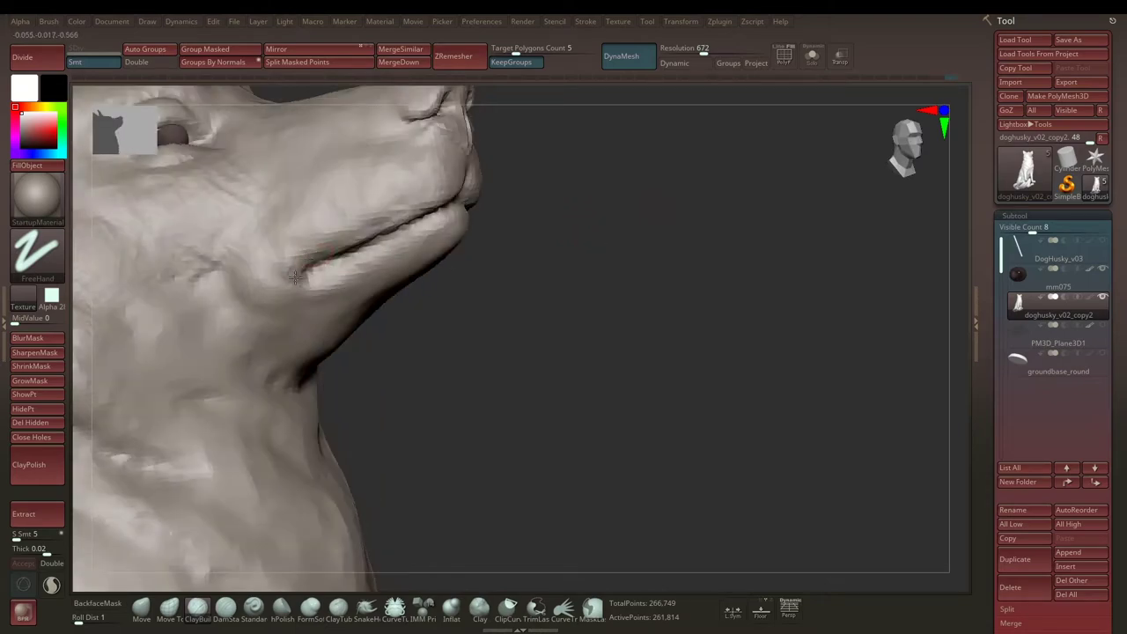
pyautogui.press('f')
pyautogui.moveTo(626, 247)
pyautogui.mouseDown(button='right')
pyautogui.moveTo(485, 254)
pyautogui.moveTo(268, 291)
pyautogui.moveTo(324, 240)
pyautogui.mouseUp(button='right')
# Step: Carve fur-strand grooves down the neck ruff below the ear at Z Intensity 20
pyautogui.press('space')
pyautogui.press('space')
pyautogui.press('space')
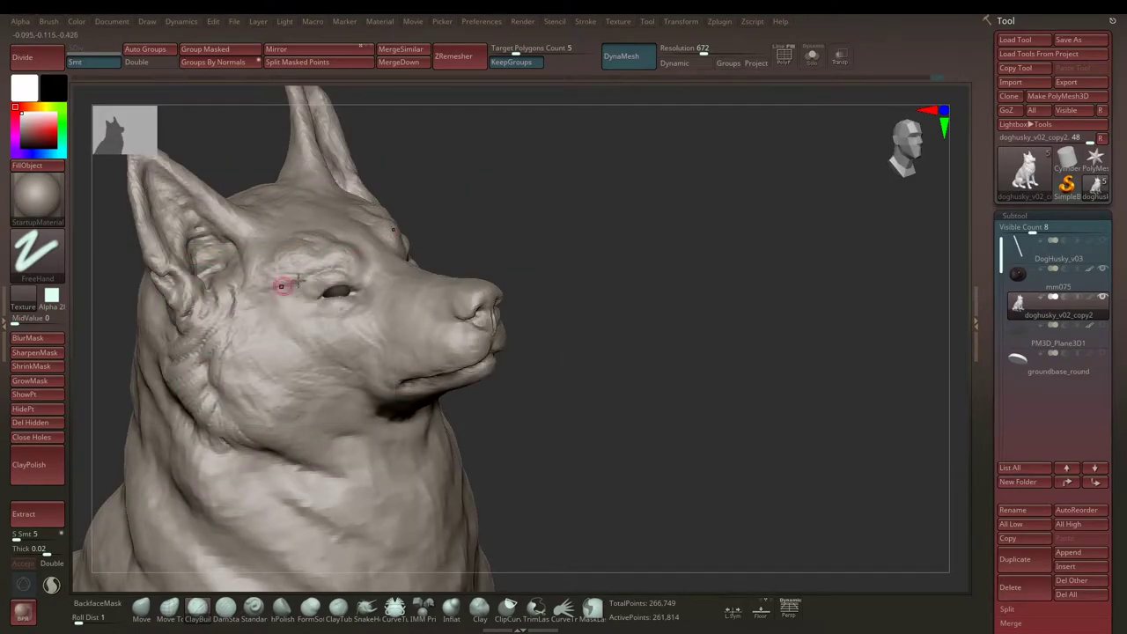
pyautogui.moveTo(281, 286); pyautogui.dragTo(261, 260, button='right')
pyautogui.moveTo(249, 377); pyautogui.dragTo(459, 237, button='right')
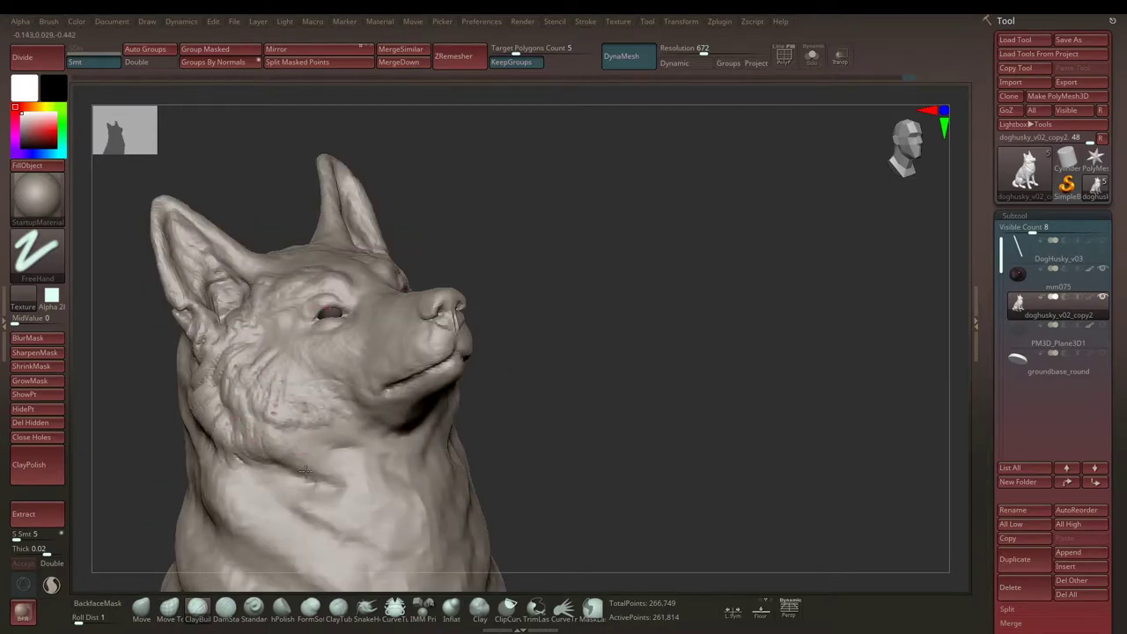
pyautogui.moveTo(305, 471)
pyautogui.mouseDown(button='right')
pyautogui.moveTo(246, 330)
pyautogui.moveTo(594, 277)
pyautogui.moveTo(264, 324)
pyautogui.mouseUp(button='right')
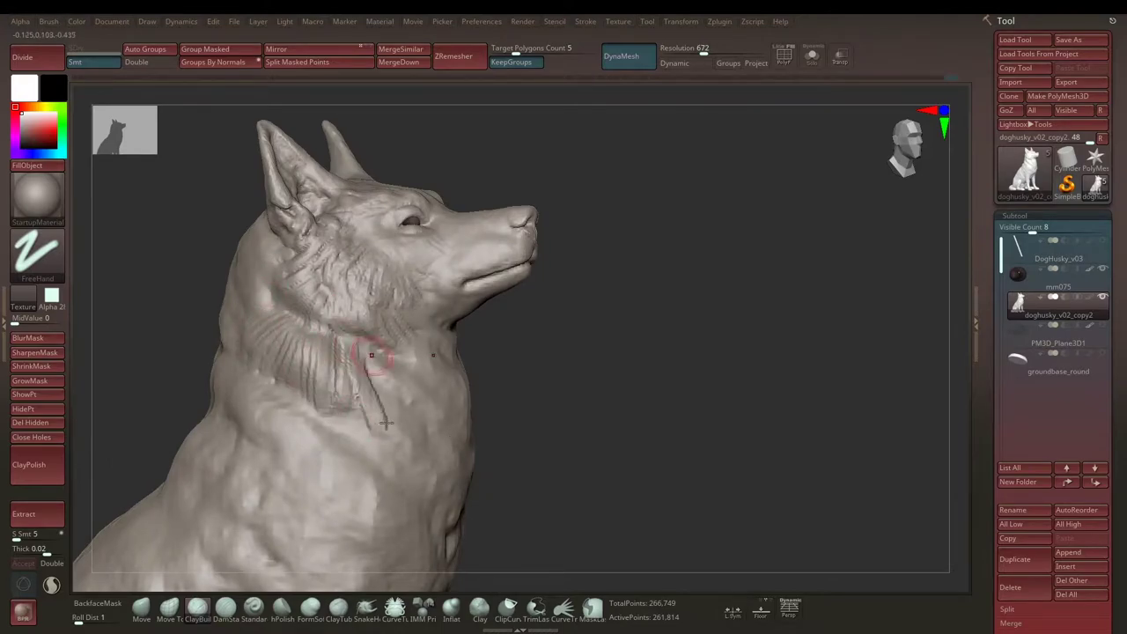
pyautogui.moveTo(352, 414); pyautogui.dragTo(391, 364, button='right')
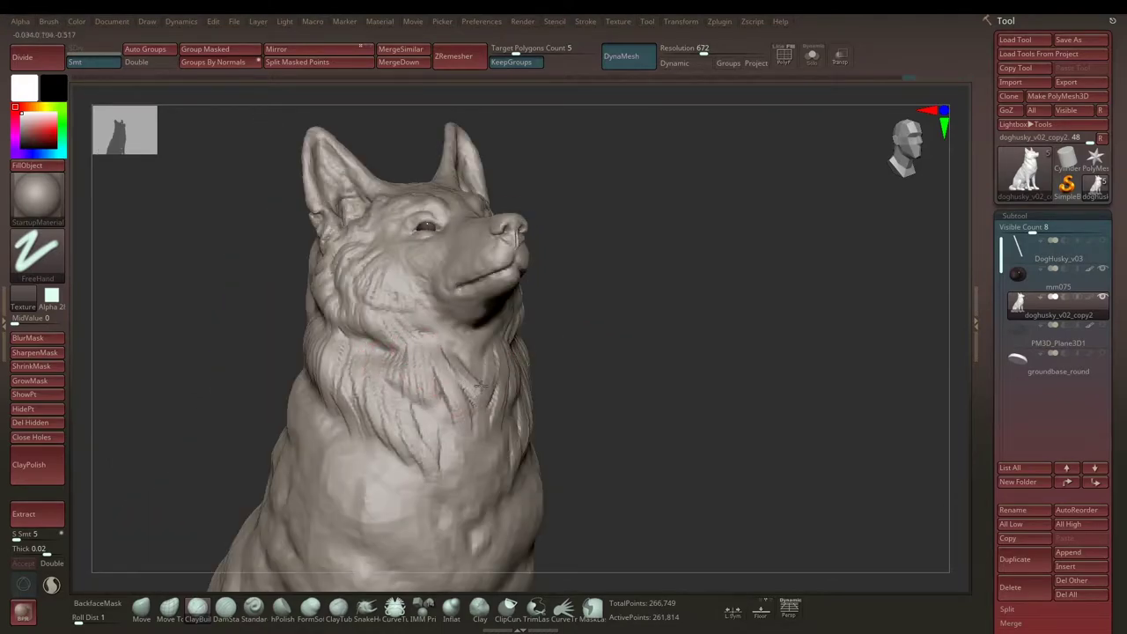
# Step: Apply the alphaFur alpha to the brush for fur strokes
pyautogui.moveTo(506, 423)
pyautogui.mouseDown(button='right')
pyautogui.moveTo(642, 288)
pyautogui.moveTo(432, 308)
pyautogui.moveTo(590, 291)
pyautogui.moveTo(382, 365)
pyautogui.mouseUp(button='right')
pyautogui.click(51, 295)
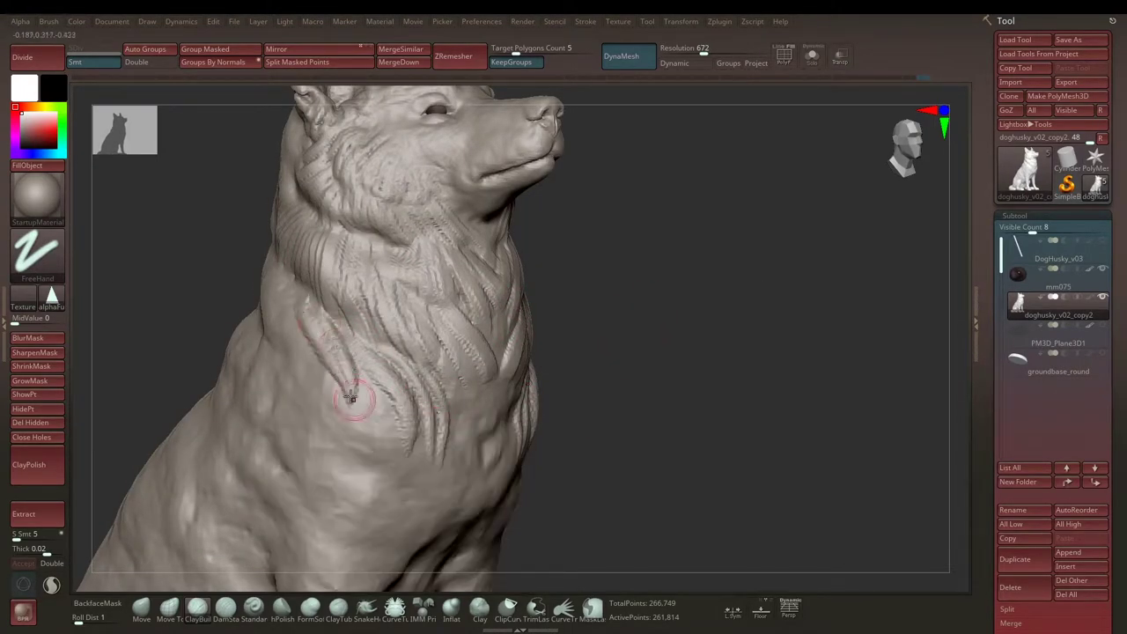
pyautogui.moveTo(478, 390); pyautogui.dragTo(373, 318, button='right')
pyautogui.moveTo(264, 308)
pyautogui.mouseDown(button='right')
pyautogui.moveTo(604, 288)
pyautogui.moveTo(315, 326)
pyautogui.mouseUp(button='right')
pyautogui.moveTo(319, 410); pyautogui.dragTo(629, 346, button='right')
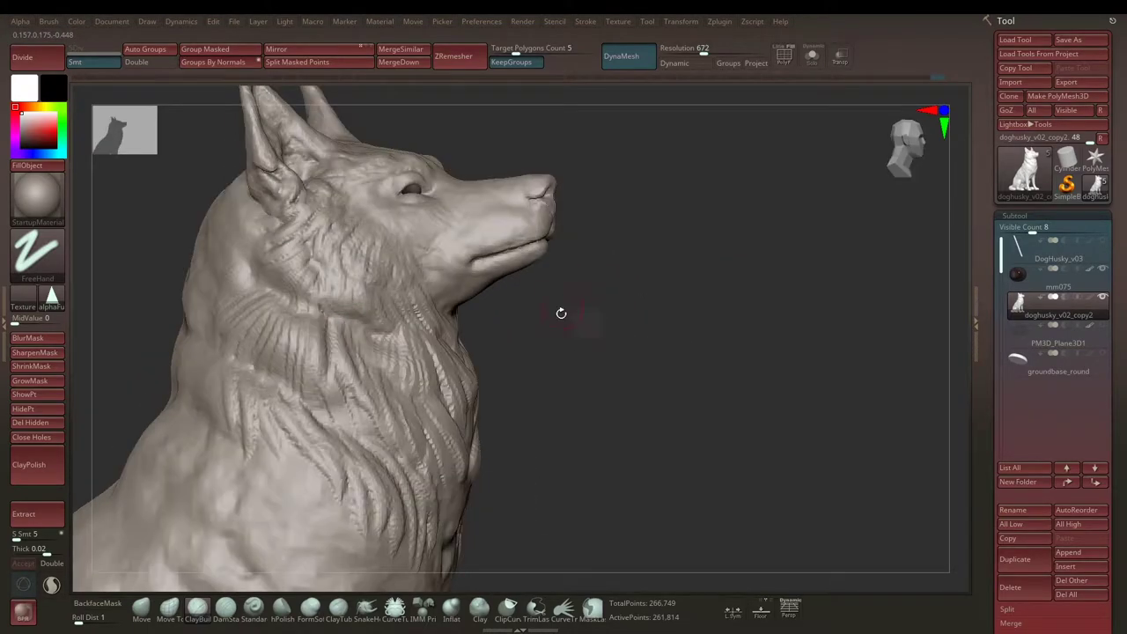
pyautogui.moveTo(561, 312)
pyautogui.mouseDown(button='right')
pyautogui.moveTo(551, 334)
pyautogui.moveTo(229, 298)
pyautogui.mouseUp(button='right')
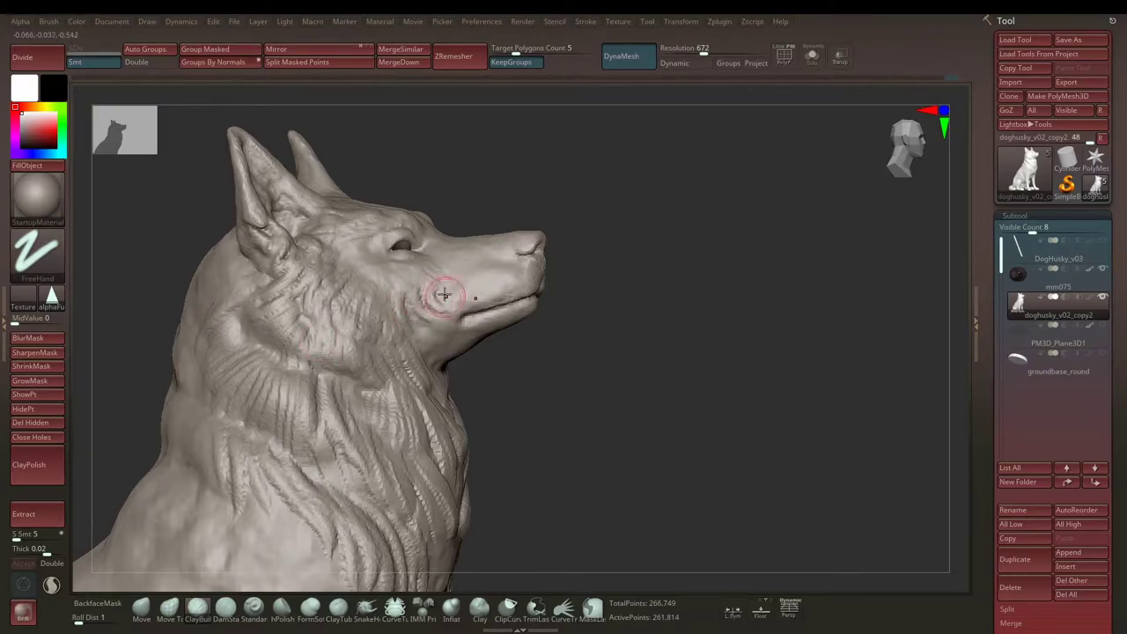
pyautogui.moveTo(431, 346)
pyautogui.keyDown('ctrl'); pyautogui.mouseDown(button='right')
pyautogui.moveTo(666, 314)
pyautogui.moveTo(467, 343)
pyautogui.mouseUp(button='right'); pyautogui.keyUp('ctrl')
pyautogui.click(51, 298)
pyautogui.click(440, 328)
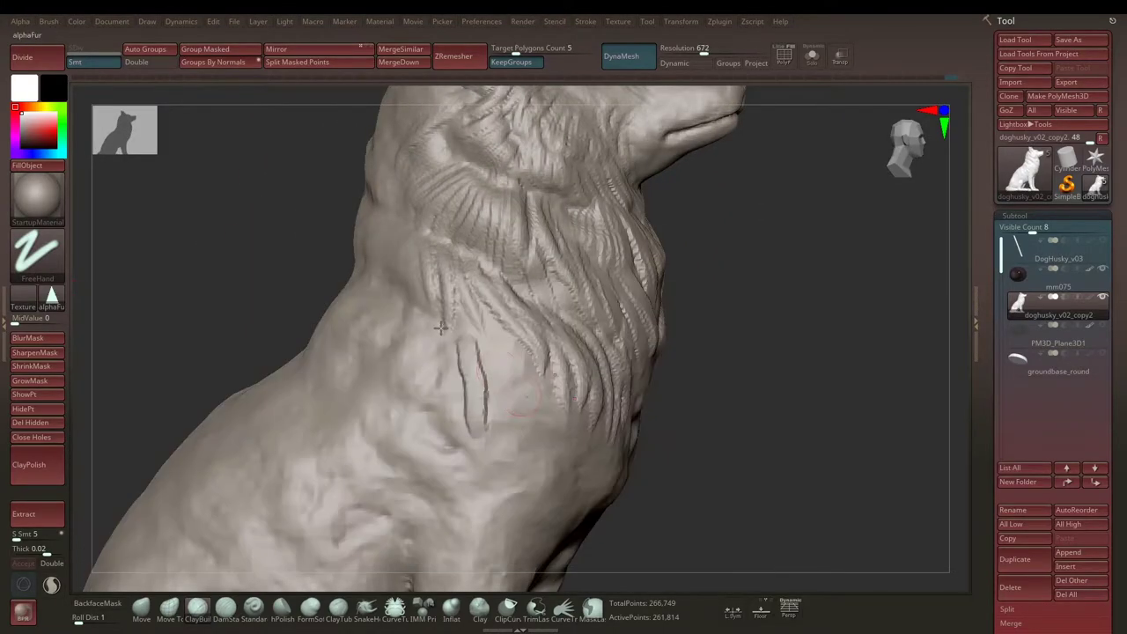
# Step: Sharpen the brush falloff with Focal Shift in the quick settings
pyautogui.keyDown('ctrl'); pyautogui.moveTo(744, 285); pyautogui.dragTo(724, 322, button='right'); pyautogui.keyUp('ctrl')
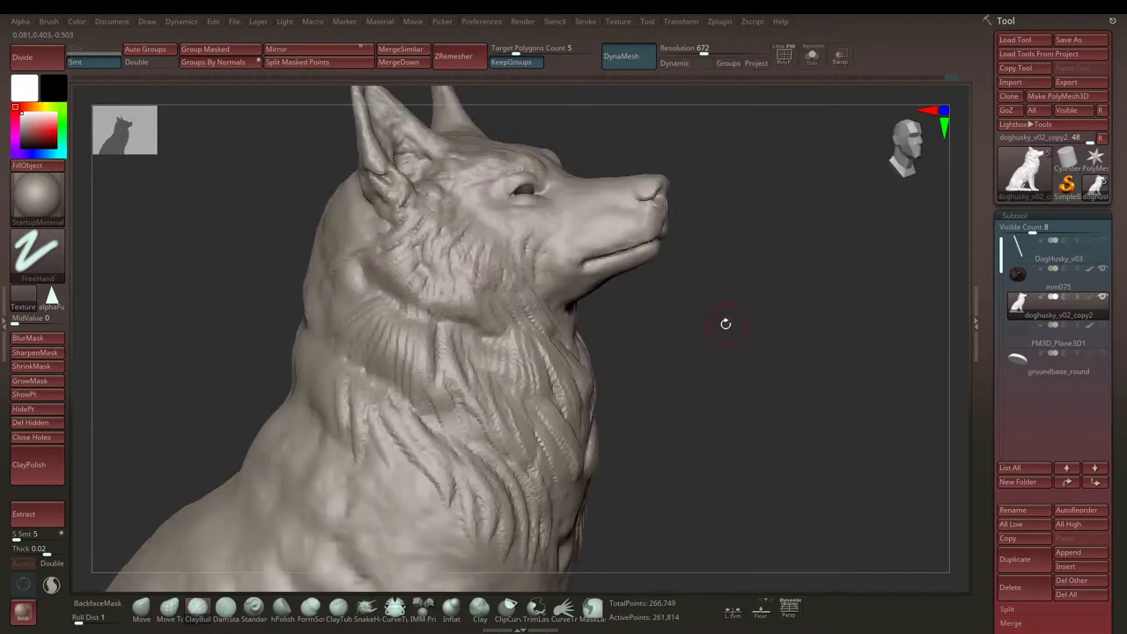
pyautogui.moveTo(447, 390)
pyautogui.keyDown('ctrl'); pyautogui.mouseDown(button='right')
pyautogui.moveTo(662, 304)
pyautogui.moveTo(619, 291)
pyautogui.moveTo(549, 300)
pyautogui.moveTo(642, 294)
pyautogui.moveTo(714, 257)
pyautogui.moveTo(722, 317)
pyautogui.moveTo(684, 307)
pyautogui.moveTo(720, 269)
pyautogui.moveTo(686, 284)
pyautogui.moveTo(744, 222)
pyautogui.mouseUp(button='right'); pyautogui.keyUp('ctrl')
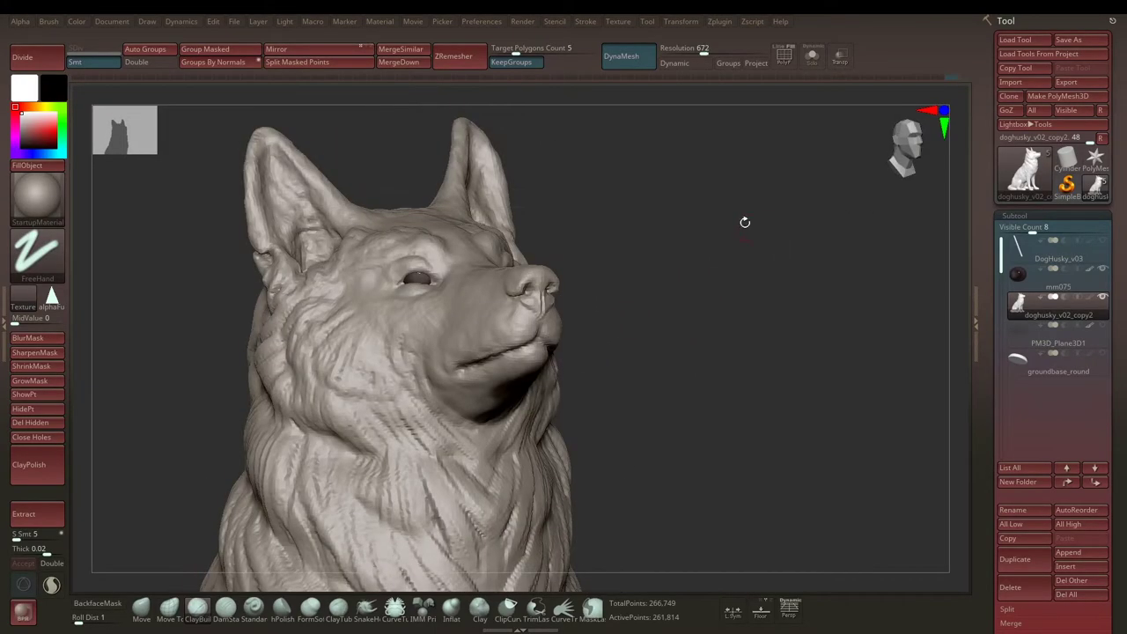
pyautogui.moveTo(634, 234)
pyautogui.keyDown('ctrl'); pyautogui.mouseDown(button='right')
pyautogui.moveTo(652, 254)
pyautogui.moveTo(628, 281)
pyautogui.moveTo(548, 296)
pyautogui.moveTo(627, 271)
pyautogui.moveTo(617, 280)
pyautogui.mouseUp(button='right'); pyautogui.keyUp('ctrl')
pyautogui.rightClick(616, 345)
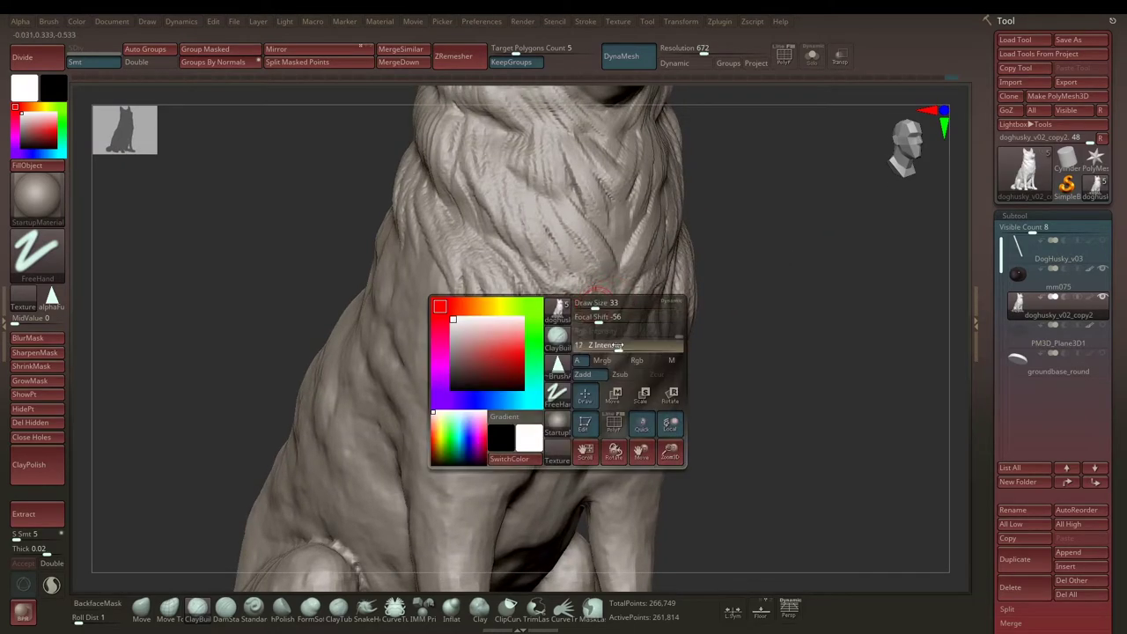
pyautogui.moveTo(621, 318)
pyautogui.mouseDown()
pyautogui.moveTo(609, 303)
pyautogui.moveTo(537, 290)
pyautogui.mouseUp()
pyautogui.rightClick(554, 314)
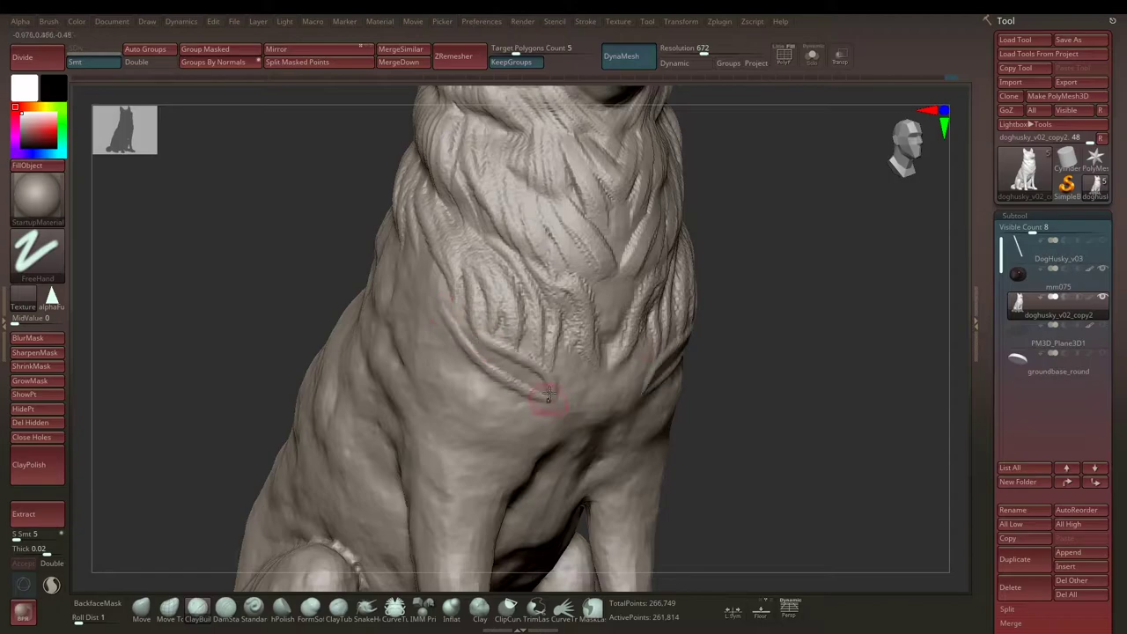
# Step: Stroke fur strands down the chest, undo the bad strokes, and lower Roll Dist
pyautogui.moveTo(584, 296); pyautogui.dragTo(434, 378, button='right')
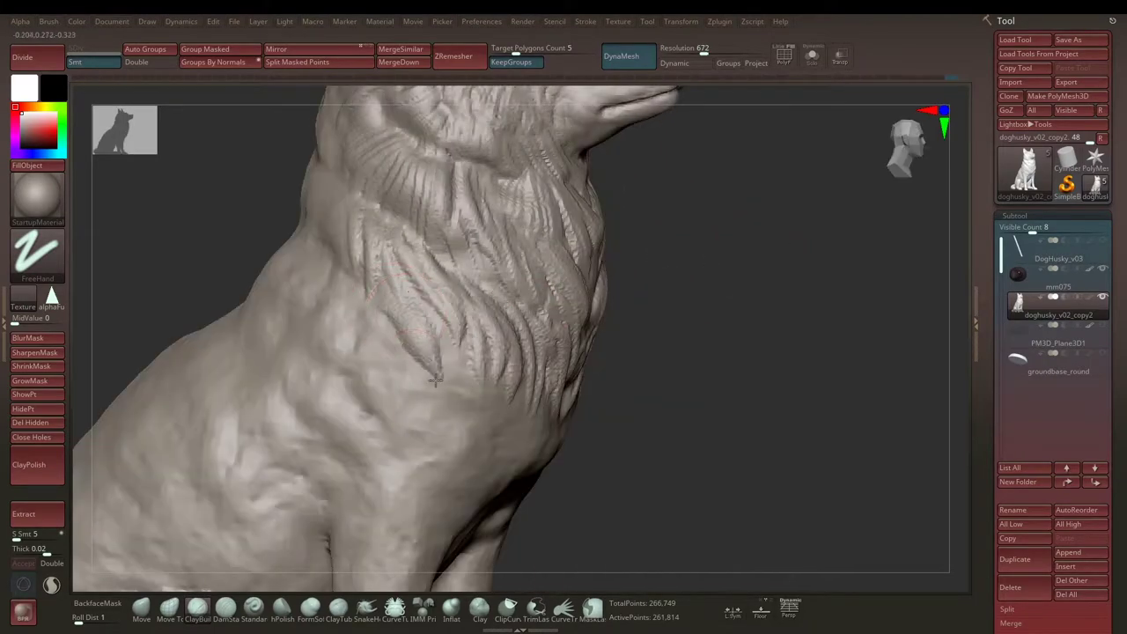
pyautogui.moveTo(356, 303); pyautogui.dragTo(418, 407)
pyautogui.rightClick(433, 327)
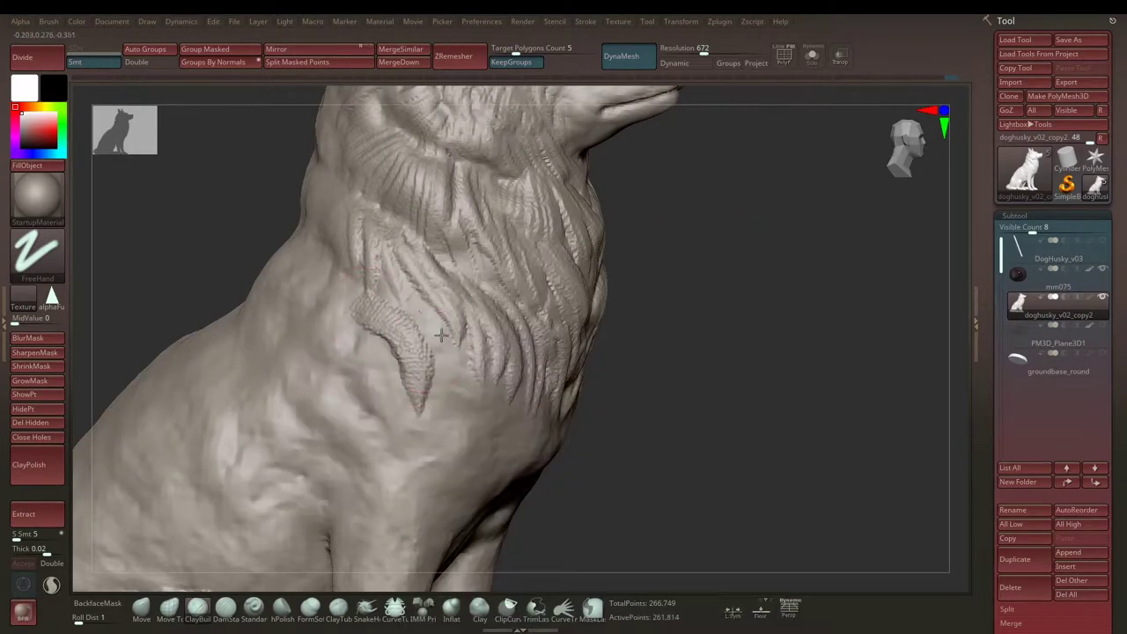
pyautogui.hotkey('ctrl', 'z')
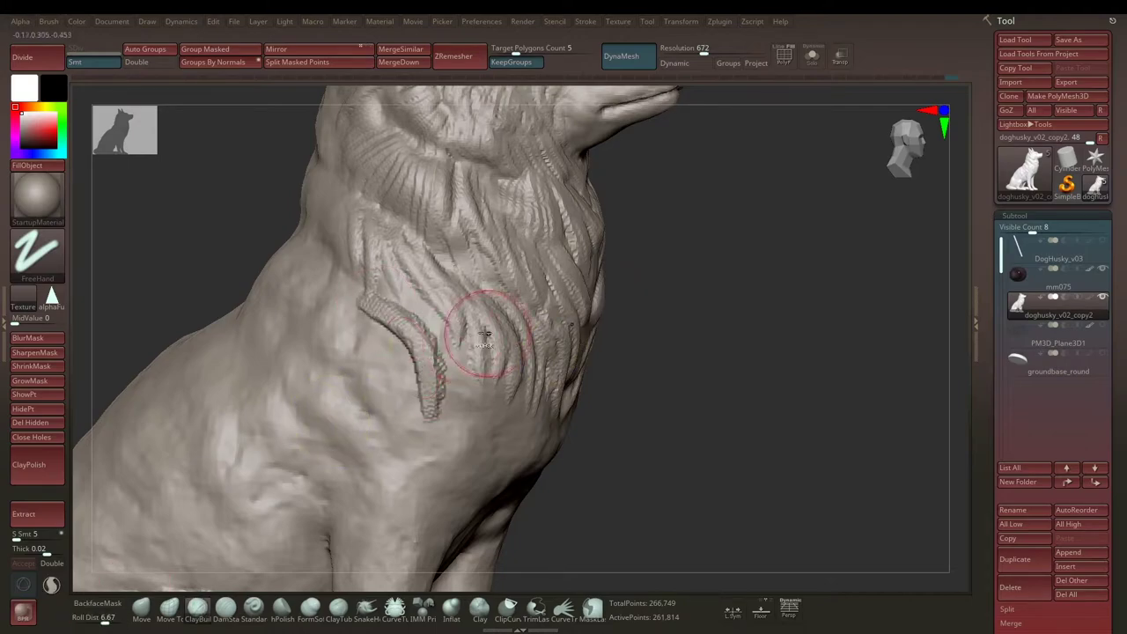
pyautogui.rightClick(484, 339)
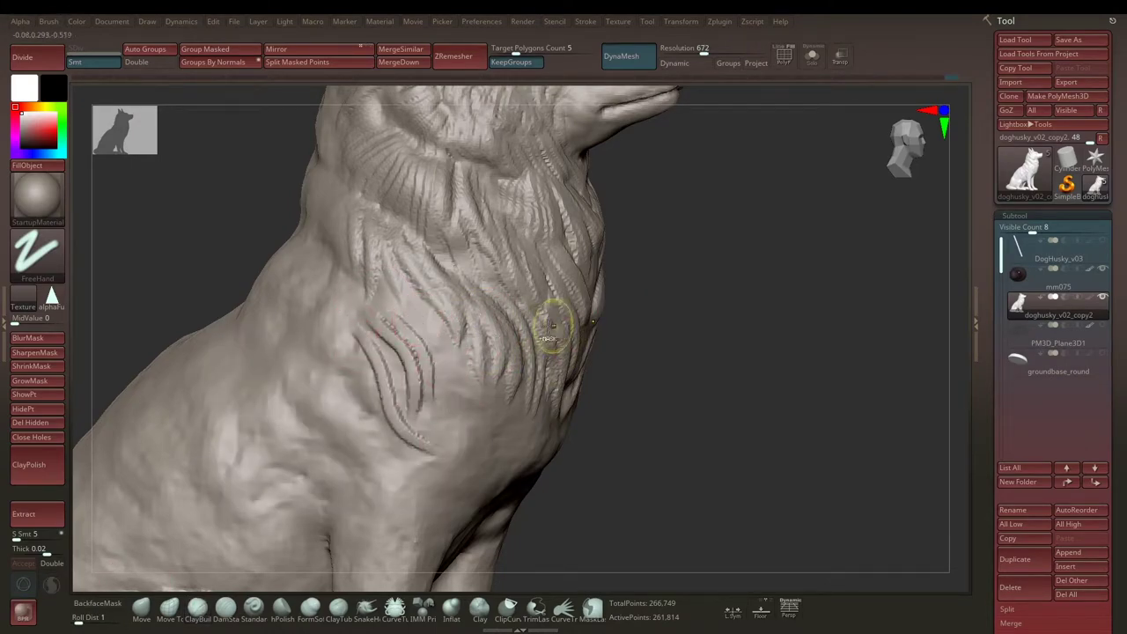
pyautogui.rightClick(438, 368)
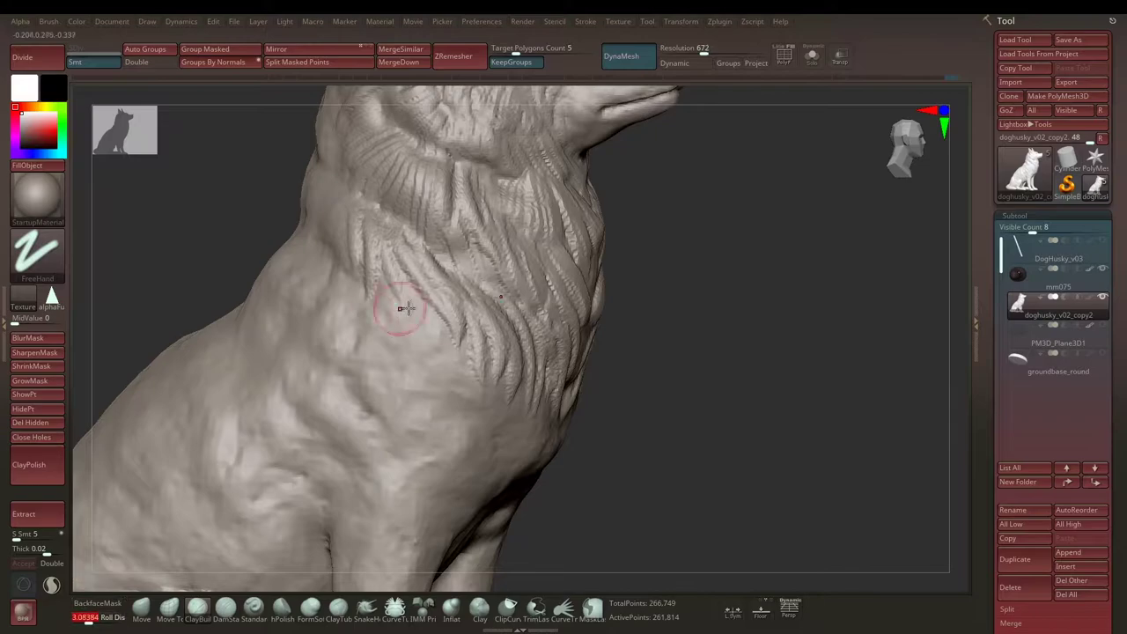
pyautogui.hotkey('ctrl', 'z')
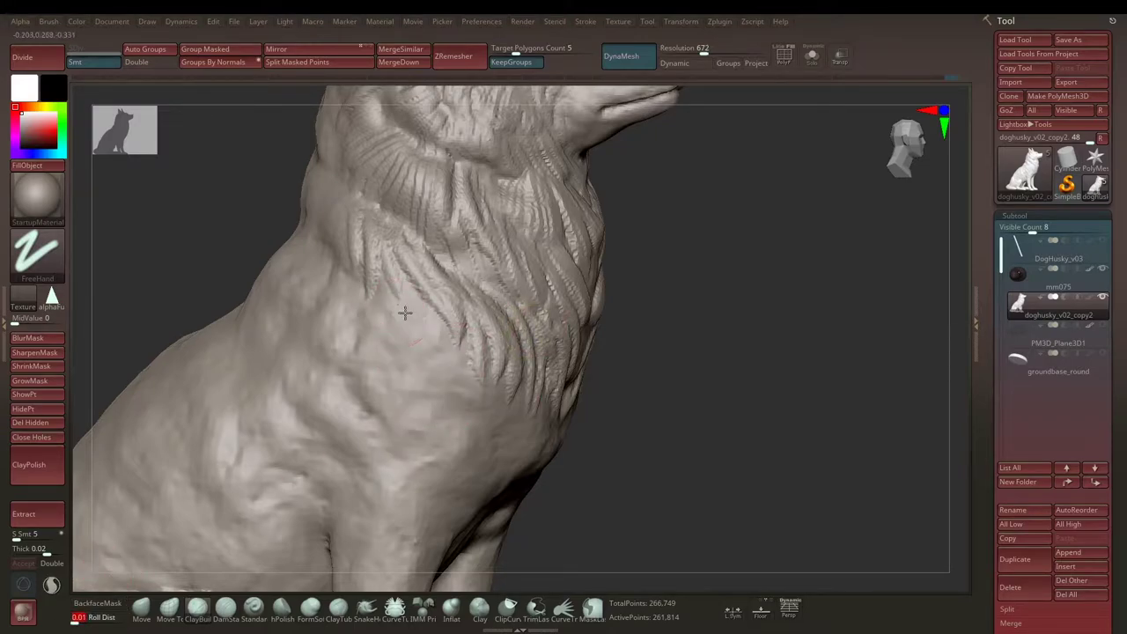
pyautogui.rightClick(419, 362)
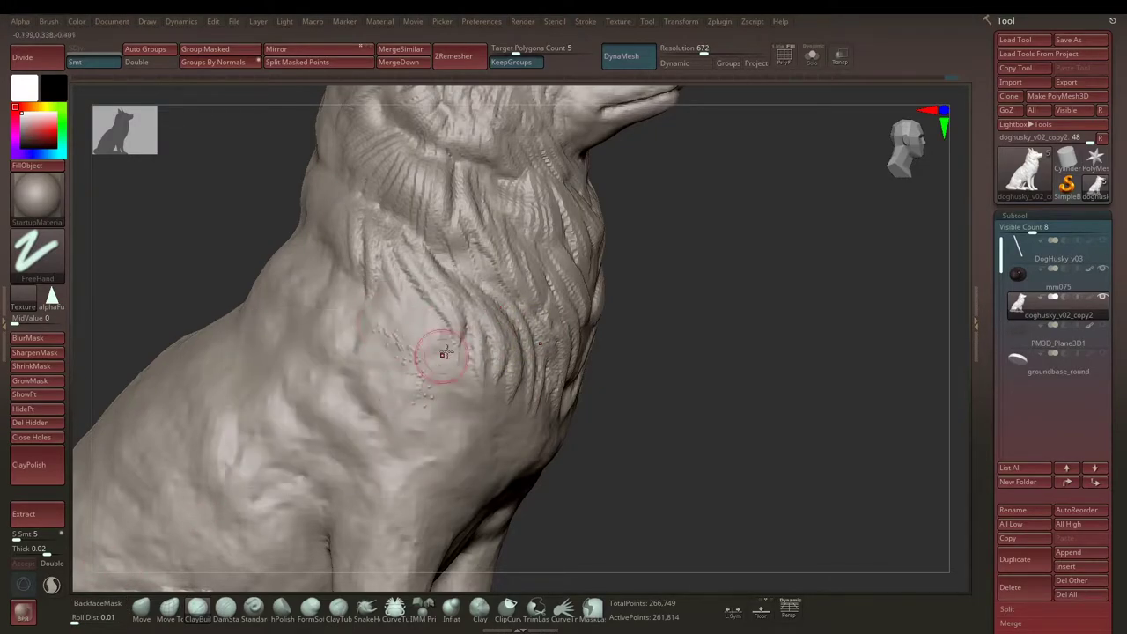
pyautogui.rightClick(420, 363)
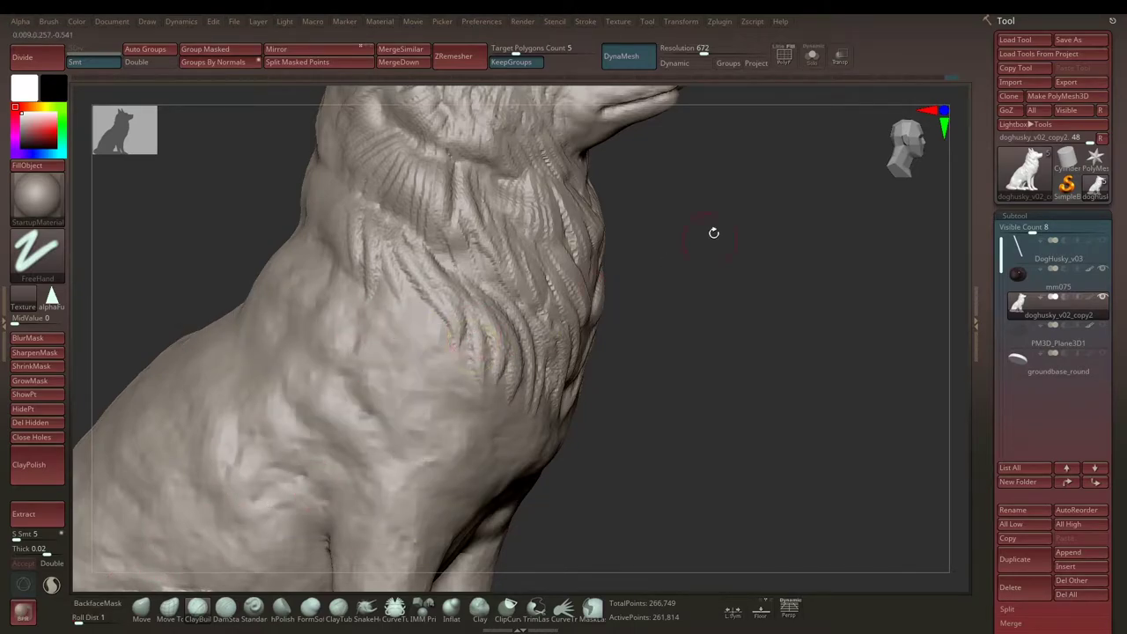
pyautogui.keyDown('alt'); pyautogui.moveTo(713, 231); pyautogui.dragTo(749, 370); pyautogui.keyUp('alt')
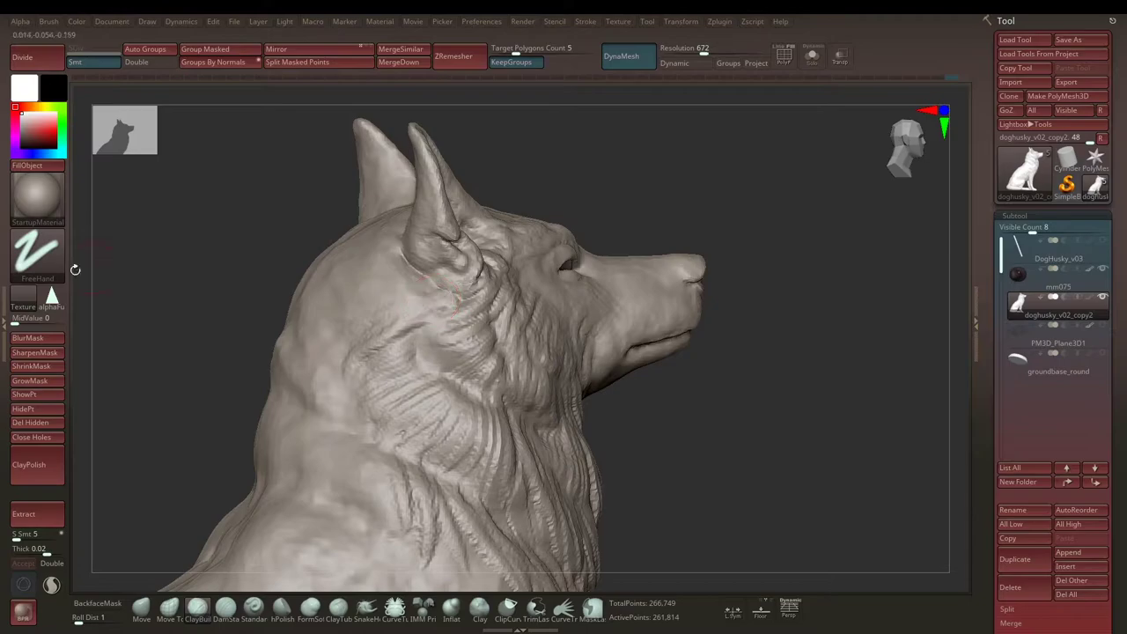
# Step: Switch the brush alpha to Alpha 28
pyautogui.click(51, 297)
pyautogui.click(238, 325)
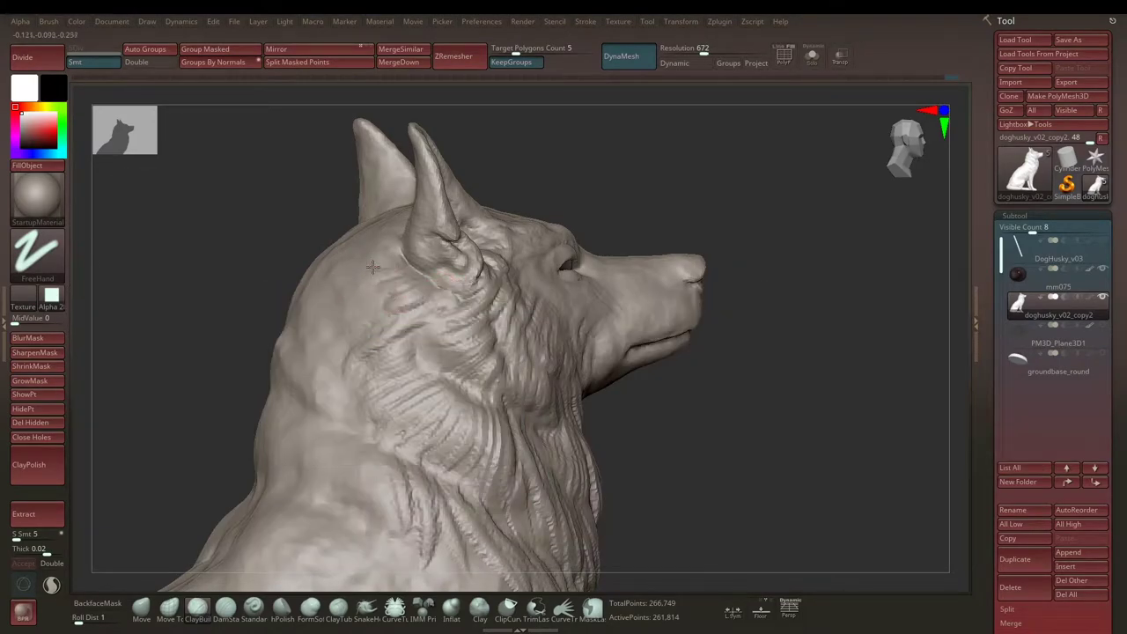
pyautogui.moveTo(757, 264)
pyautogui.mouseDown()
pyautogui.moveTo(722, 322)
pyautogui.moveTo(746, 296)
pyautogui.mouseUp()
# Step: Revert the sculpt to an earlier Undo History state, dismissing the warning
pyautogui.moveTo(926, 77); pyautogui.dragTo(891, 77)
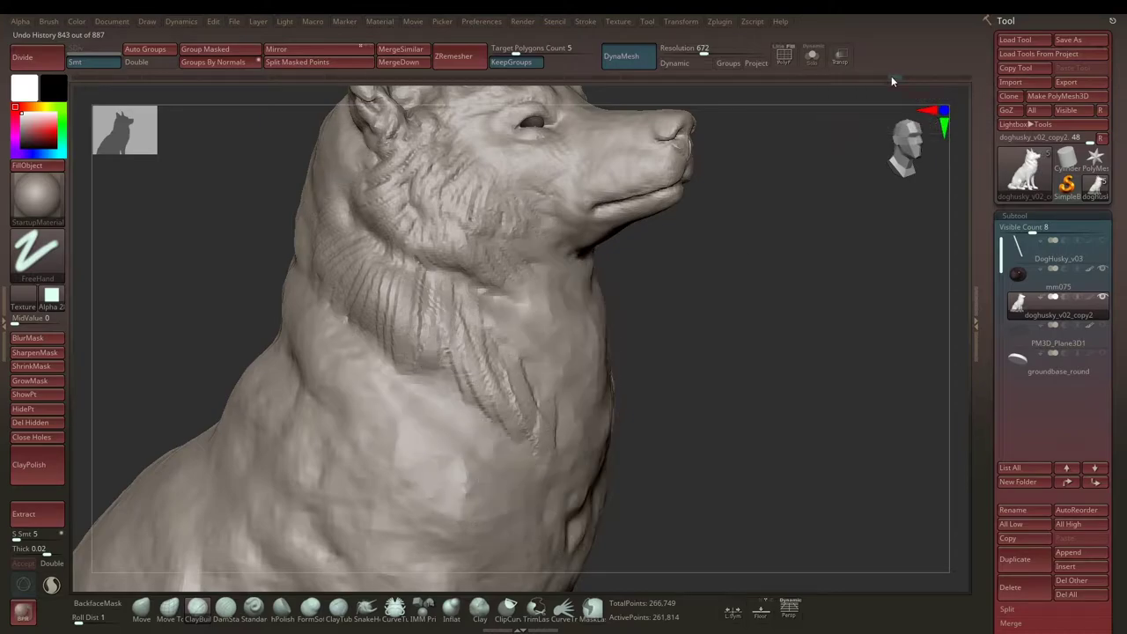
pyautogui.press('space')
pyautogui.click(428, 418)
pyautogui.click(428, 418)
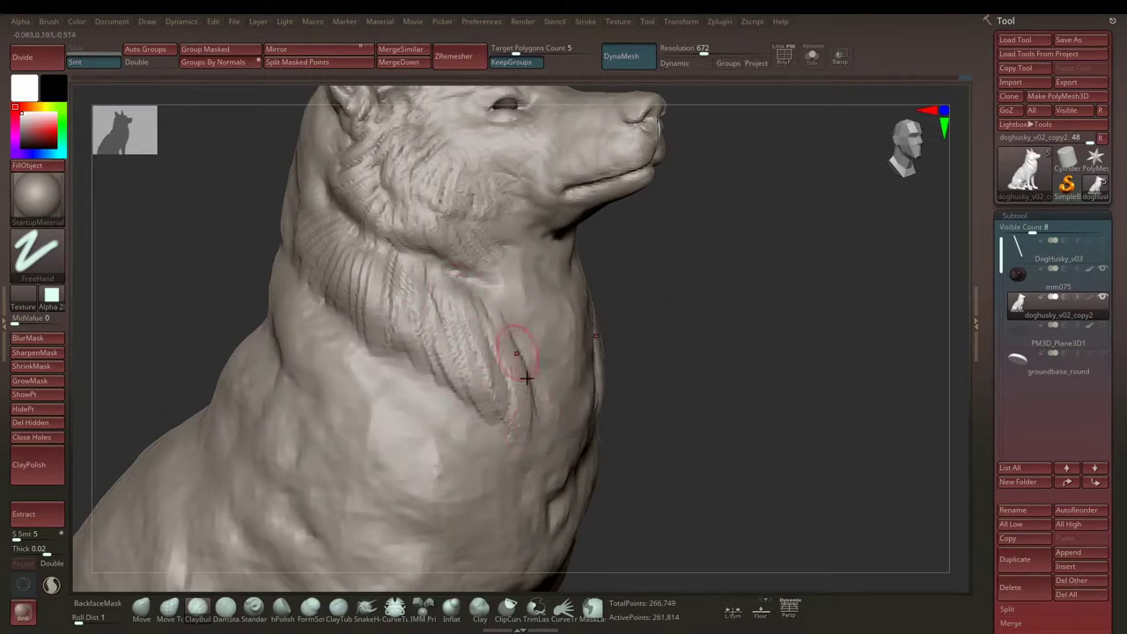
# Step: Shrink the brush in the quick settings while turning the dog to side and front views
pyautogui.press('space')
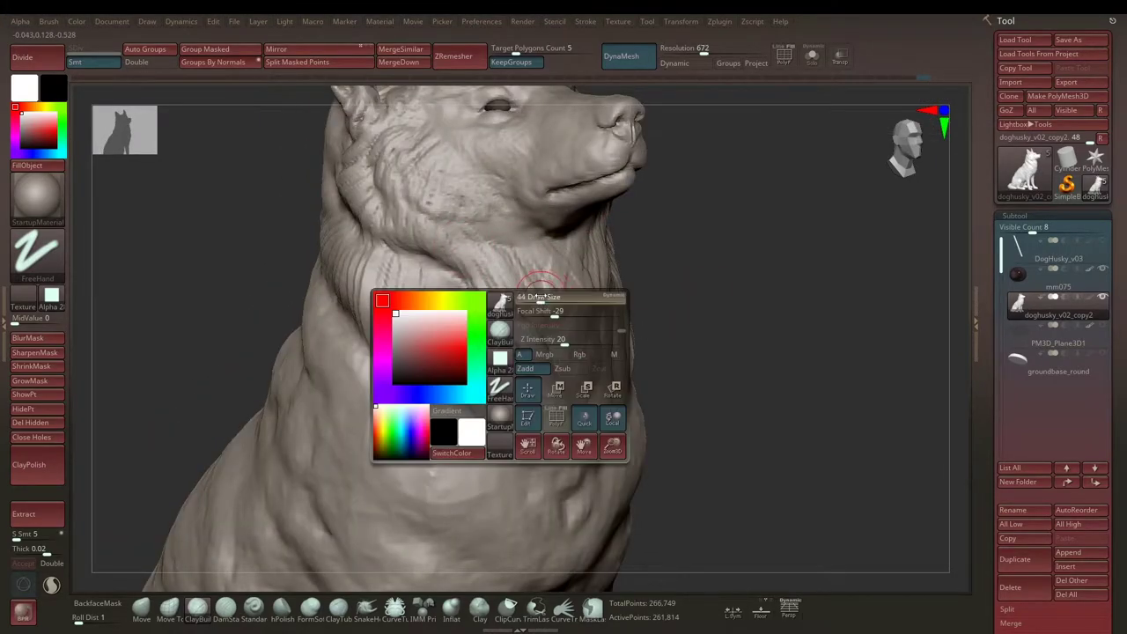
pyautogui.press('space')
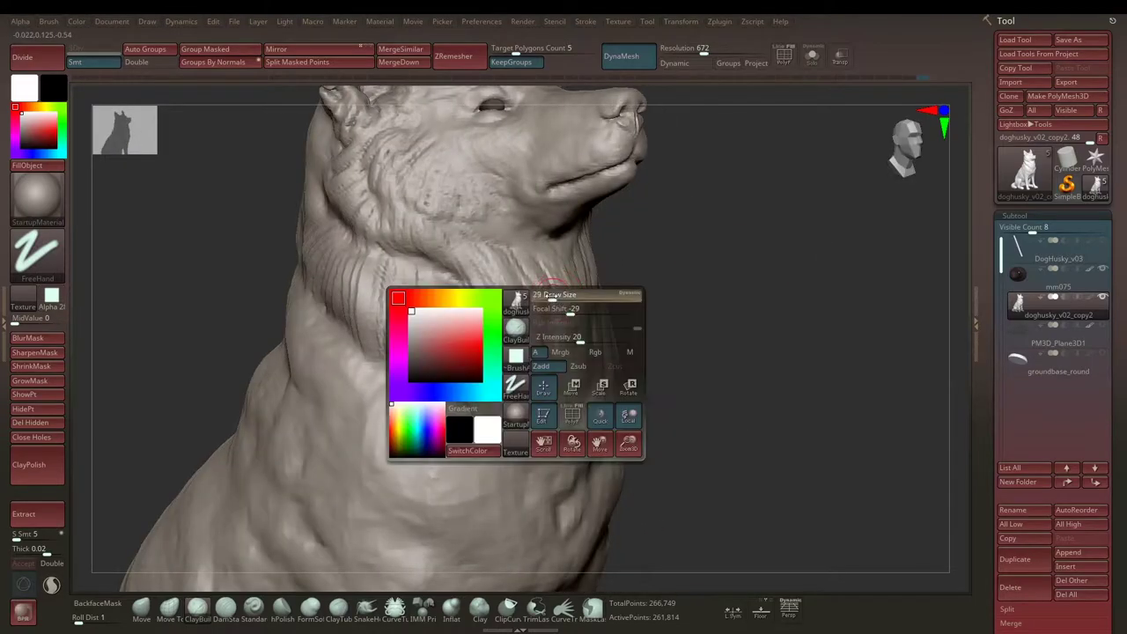
pyautogui.moveTo(503, 264); pyautogui.dragTo(498, 251, button='right')
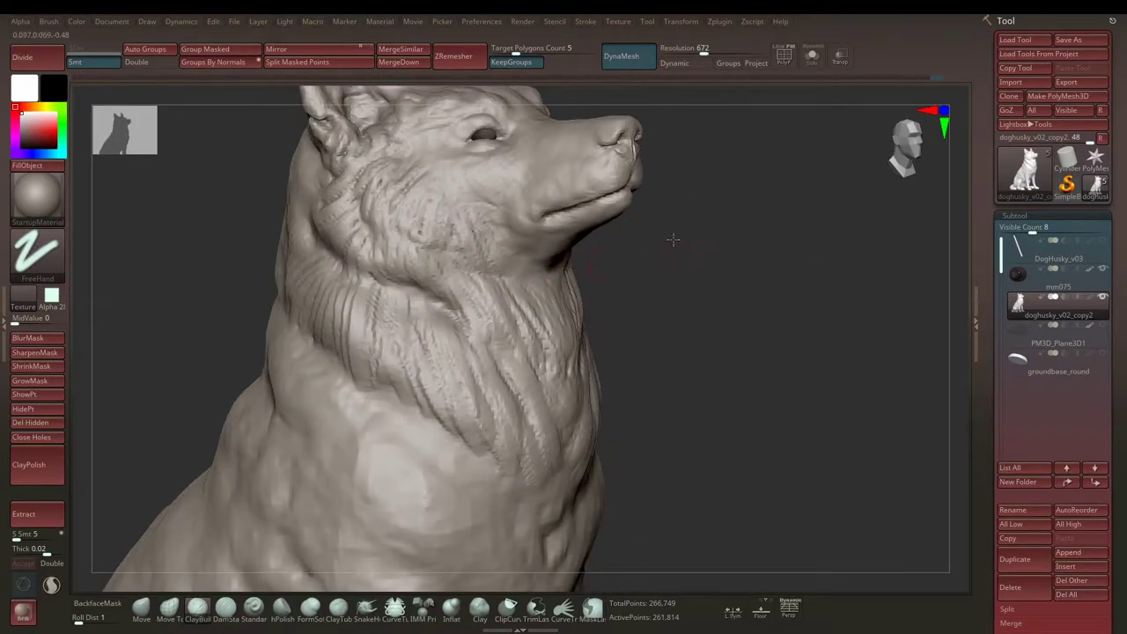
pyautogui.moveTo(673, 238); pyautogui.dragTo(498, 252, button='right')
pyautogui.moveTo(685, 201); pyautogui.dragTo(610, 214, button='right')
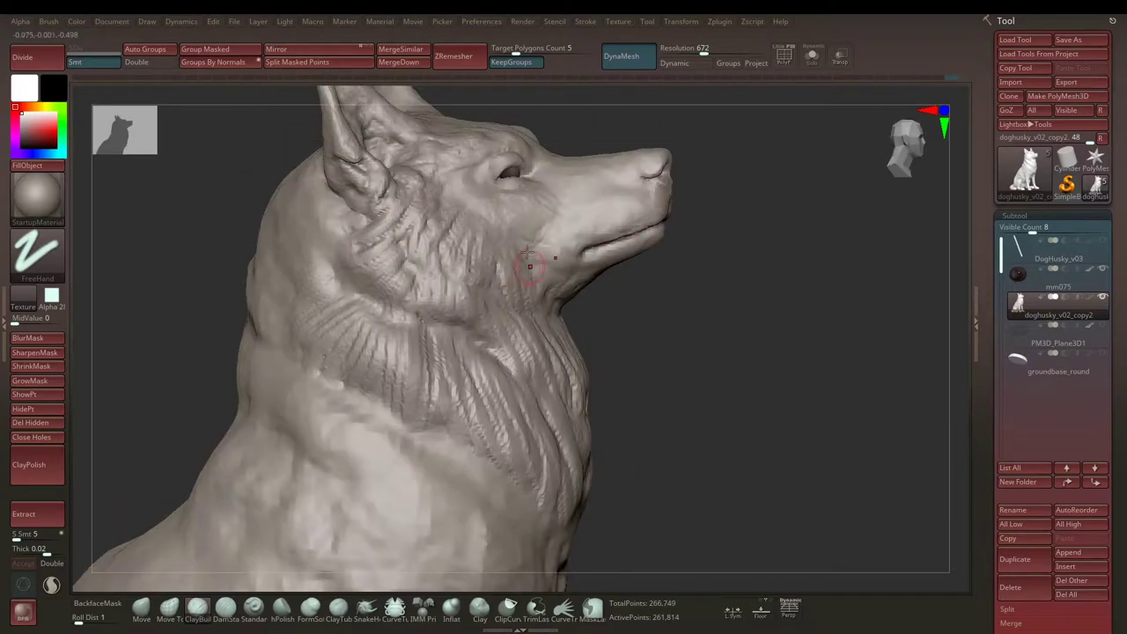
pyautogui.press('space')
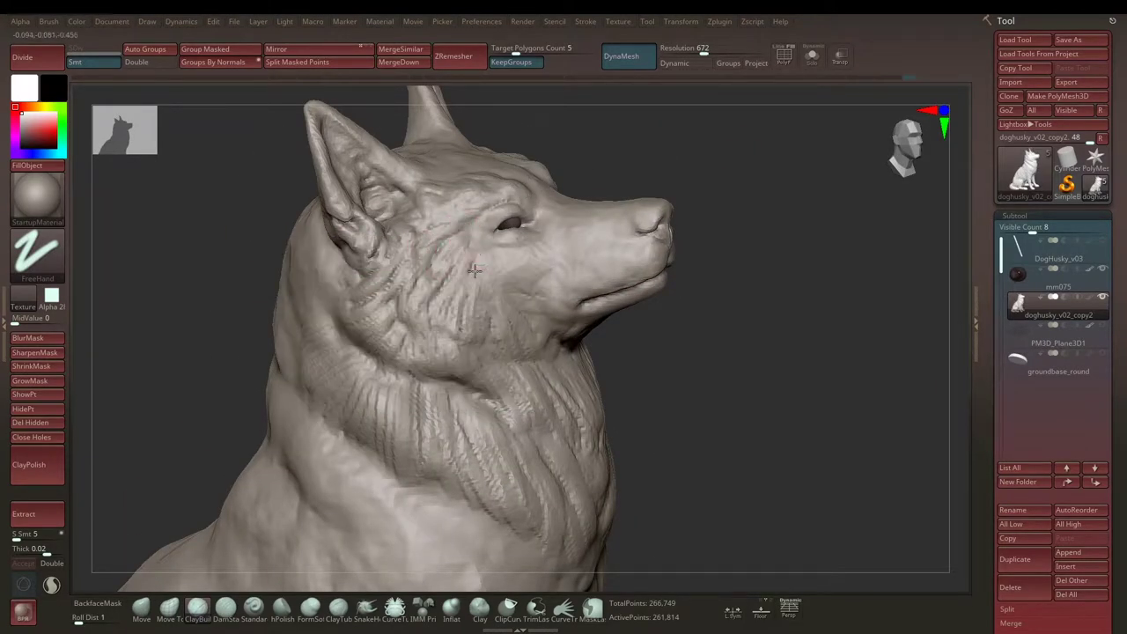
pyautogui.moveTo(475, 237); pyautogui.dragTo(461, 273, button='right')
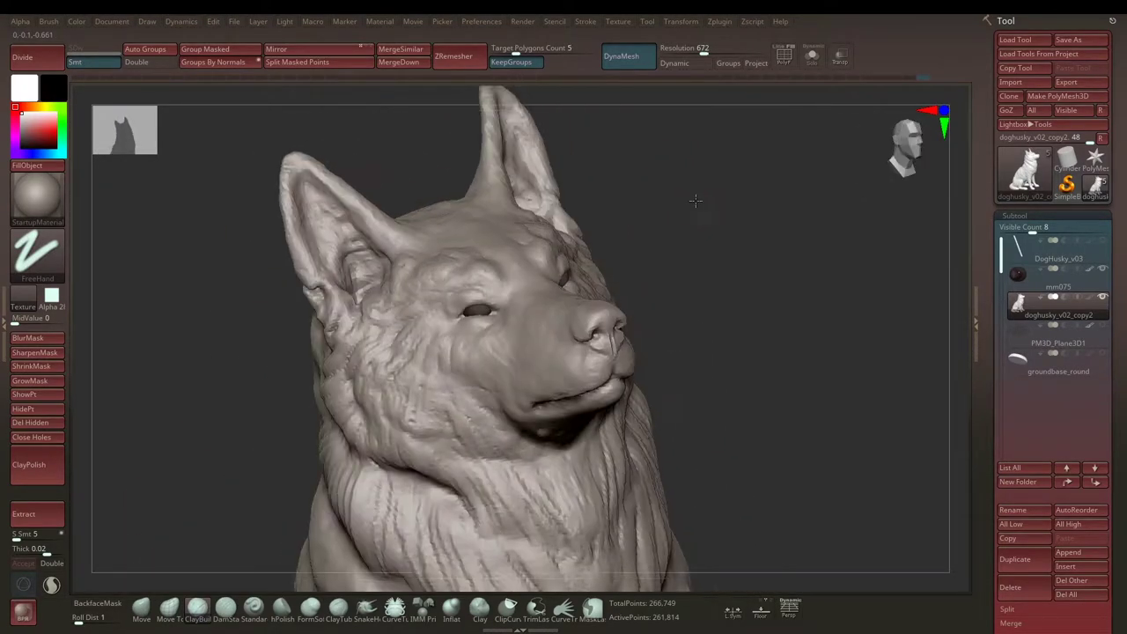
pyautogui.press('space')
# Step: Orbit around the head to review it from profile, frontal and three-quarter angles
pyautogui.moveTo(461, 273)
pyautogui.mouseDown(button='right')
pyautogui.moveTo(510, 256)
pyautogui.moveTo(546, 226)
pyautogui.mouseUp(button='right')
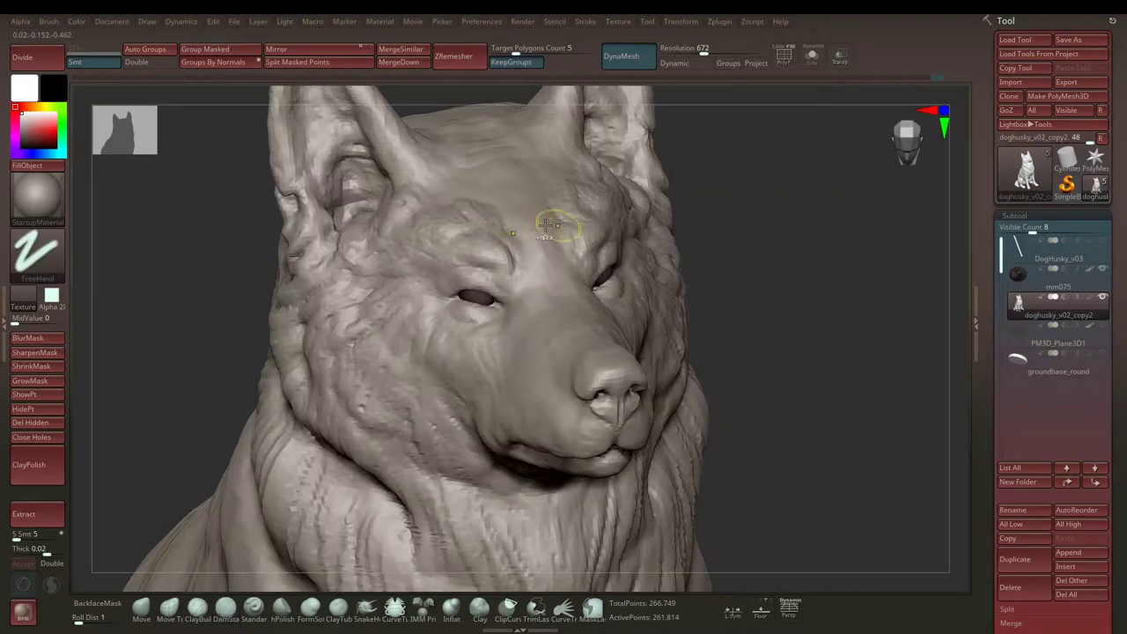
pyautogui.moveTo(509, 231)
pyautogui.mouseDown(button='right')
pyautogui.moveTo(692, 220)
pyautogui.moveTo(541, 246)
pyautogui.mouseUp(button='right')
pyautogui.moveTo(682, 187)
pyautogui.mouseDown(button='right')
pyautogui.moveTo(705, 176)
pyautogui.moveTo(411, 168)
pyautogui.moveTo(393, 233)
pyautogui.moveTo(433, 236)
pyautogui.moveTo(450, 282)
pyautogui.mouseUp(button='right')
pyautogui.moveTo(466, 236)
pyautogui.mouseDown(button='right')
pyautogui.moveTo(782, 171)
pyautogui.moveTo(694, 198)
pyautogui.mouseUp(button='right')
pyautogui.moveTo(536, 190)
pyautogui.mouseDown(button='right')
pyautogui.moveTo(752, 186)
pyautogui.moveTo(694, 205)
pyautogui.moveTo(717, 202)
pyautogui.moveTo(748, 219)
pyautogui.moveTo(692, 255)
pyautogui.moveTo(669, 246)
pyautogui.mouseUp(button='right')
pyautogui.press('space')
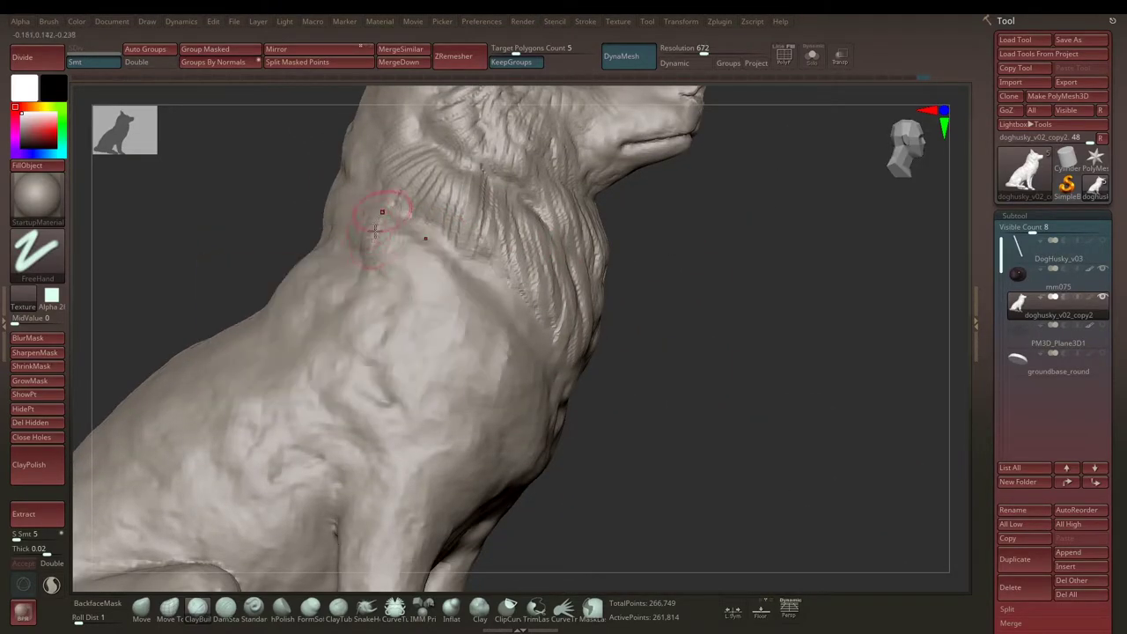
pyautogui.moveTo(499, 297)
pyautogui.mouseDown(button='right')
pyautogui.moveTo(694, 292)
pyautogui.moveTo(661, 322)
pyautogui.moveTo(445, 336)
pyautogui.moveTo(717, 254)
pyautogui.mouseUp(button='right')
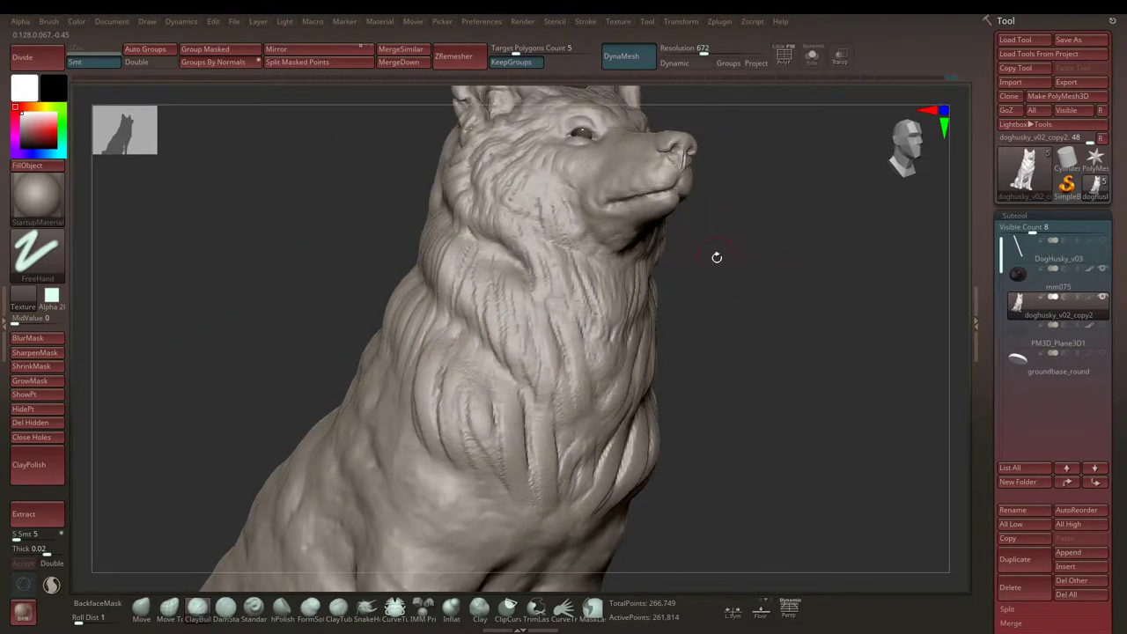
# Step: Pick the Move Topological brush and switch to a darker preview material
pyautogui.press('b')
pyautogui.press('m')
pyautogui.press('t')
pyautogui.moveTo(721, 312); pyautogui.dragTo(422, 314, button='right')
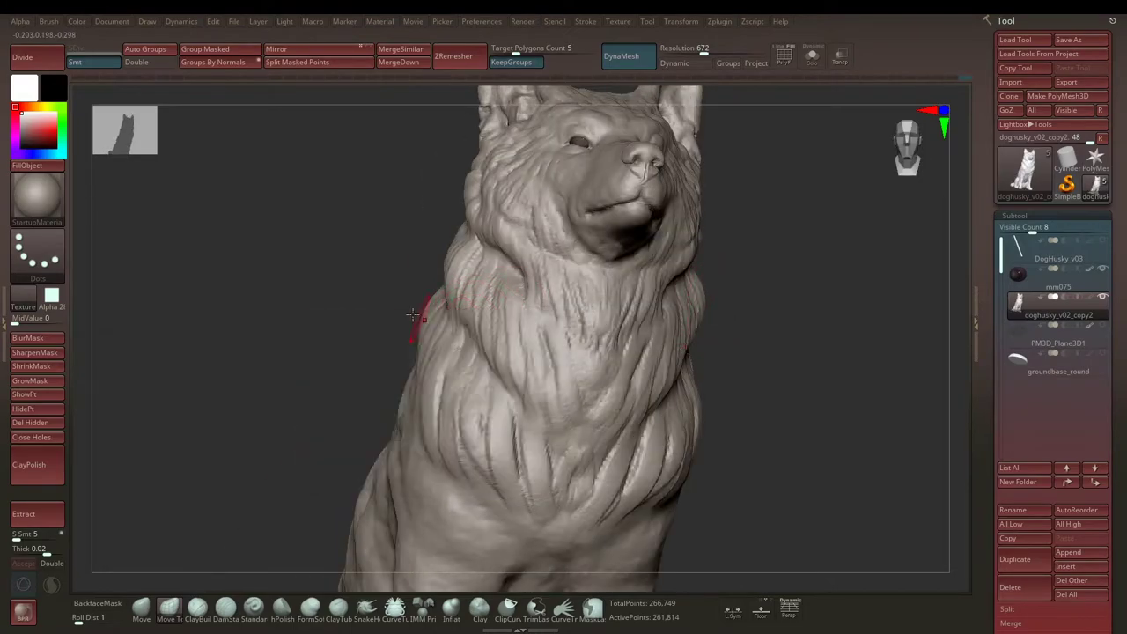
pyautogui.press('space')
pyautogui.click(440, 336)
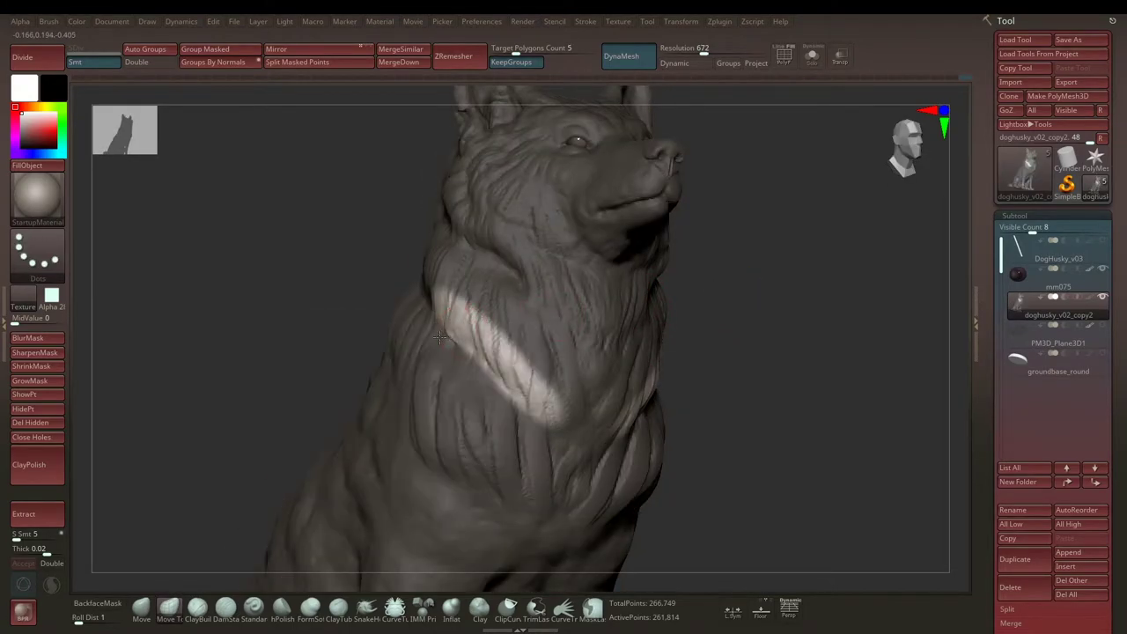
# Step: Sculpt the crease along the lower neck ruff, then return to FreeHand stroke
pyautogui.moveTo(492, 367); pyautogui.dragTo(500, 382, button='right')
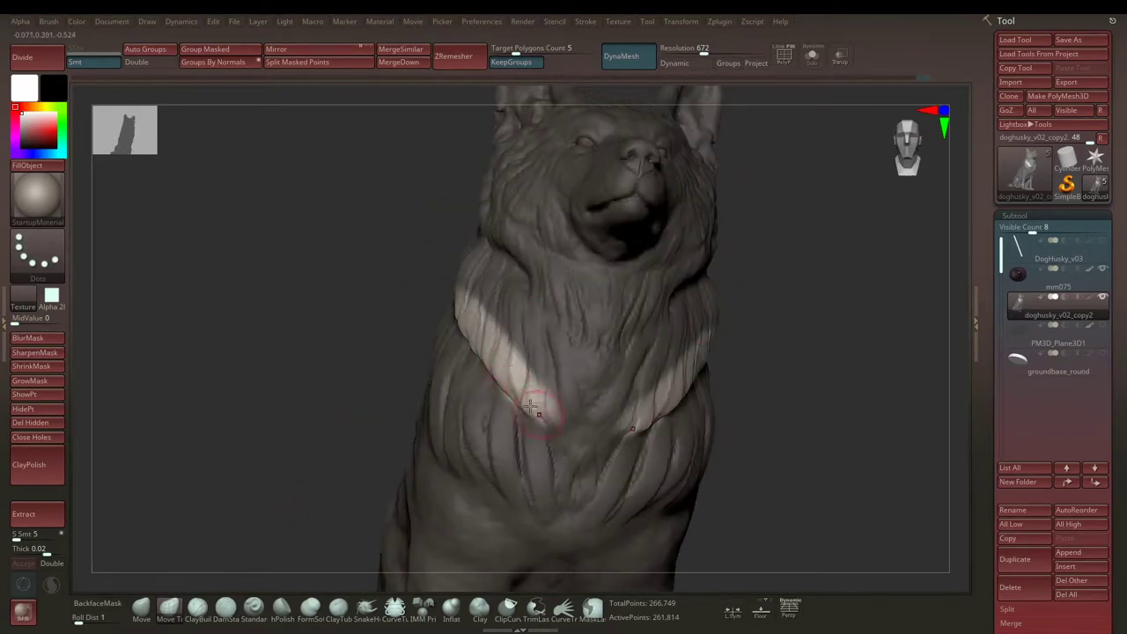
pyautogui.moveTo(453, 331)
pyautogui.mouseDown(button='right')
pyautogui.moveTo(645, 399)
pyautogui.moveTo(760, 279)
pyautogui.moveTo(747, 319)
pyautogui.moveTo(493, 352)
pyautogui.moveTo(687, 312)
pyautogui.moveTo(448, 363)
pyautogui.mouseUp(button='right')
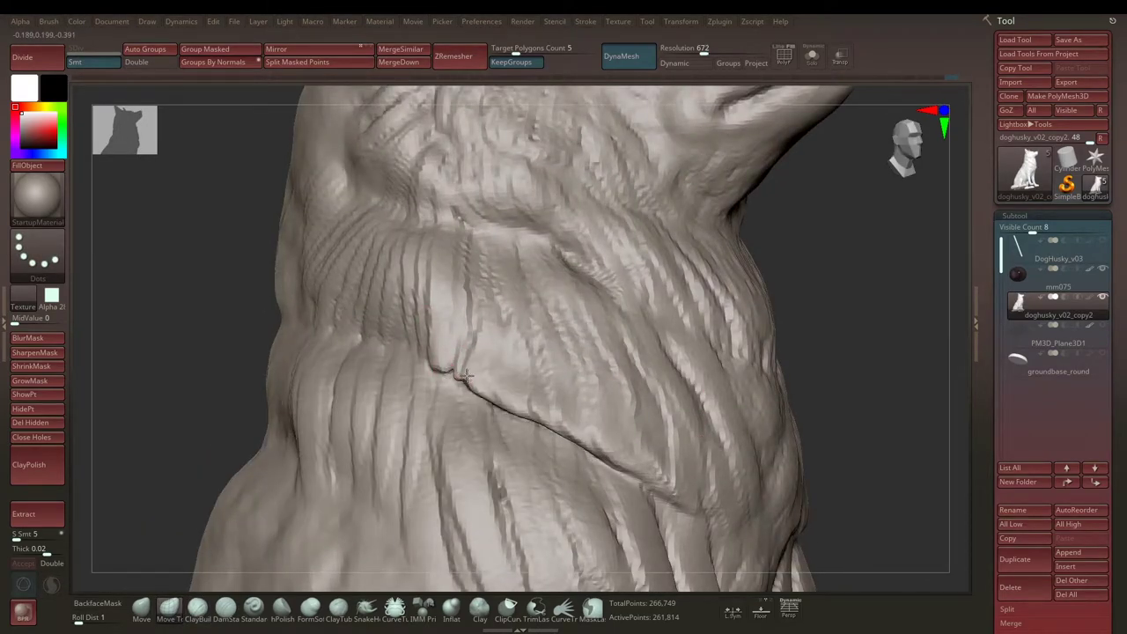
pyautogui.moveTo(473, 381)
pyautogui.keyDown('alt'); pyautogui.mouseDown(button='right')
pyautogui.moveTo(767, 264)
pyautogui.moveTo(777, 305)
pyautogui.moveTo(724, 327)
pyautogui.moveTo(434, 352)
pyautogui.mouseUp(button='right'); pyautogui.keyUp('alt')
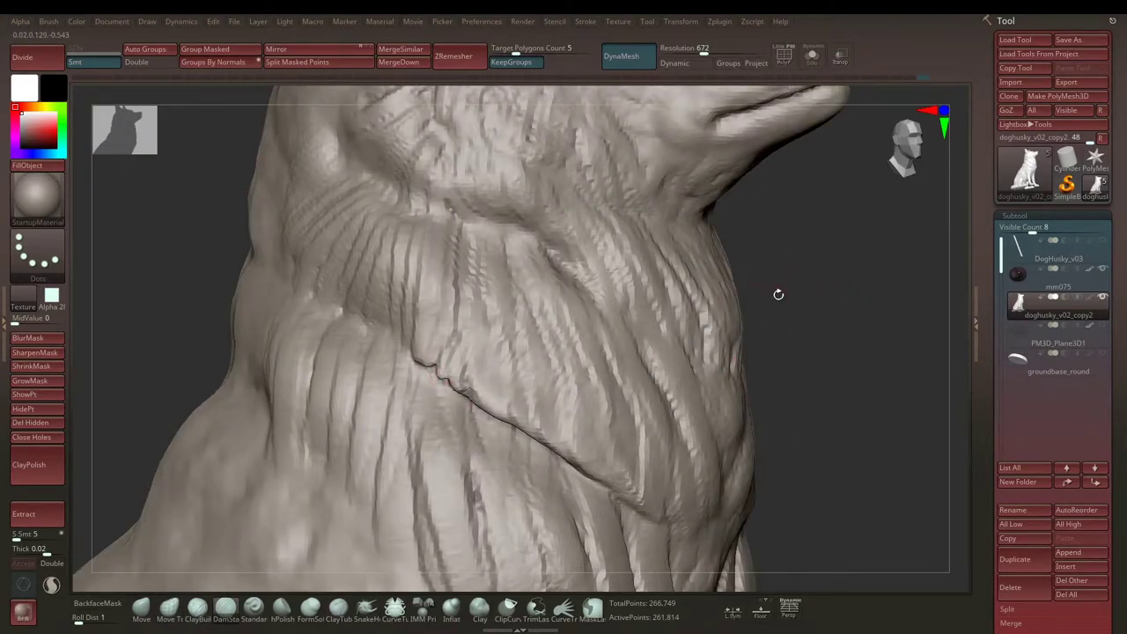
pyautogui.moveTo(778, 294)
pyautogui.keyDown('alt'); pyautogui.mouseDown(button='right')
pyautogui.moveTo(724, 290)
pyautogui.moveTo(737, 300)
pyautogui.moveTo(684, 249)
pyautogui.moveTo(737, 258)
pyautogui.moveTo(543, 301)
pyautogui.moveTo(699, 256)
pyautogui.moveTo(578, 378)
pyautogui.moveTo(490, 340)
pyautogui.moveTo(539, 362)
pyautogui.moveTo(503, 340)
pyautogui.moveTo(719, 325)
pyautogui.moveTo(532, 366)
pyautogui.moveTo(558, 365)
pyautogui.mouseUp(button='right'); pyautogui.keyUp('alt')
pyautogui.press('space')
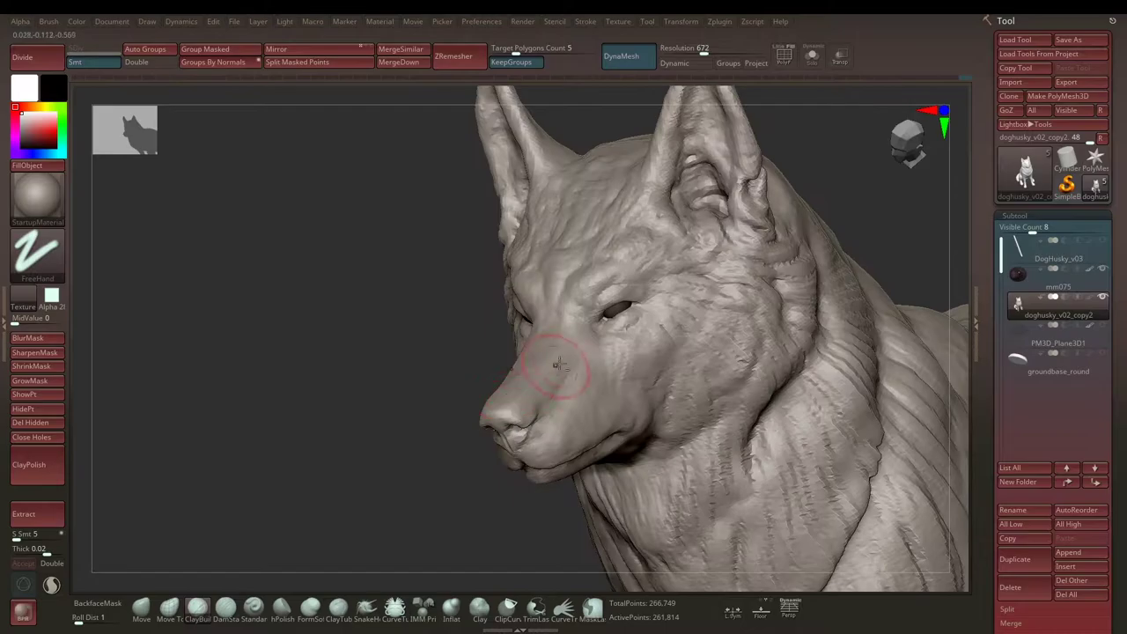
pyautogui.moveTo(546, 411)
pyautogui.mouseDown(button='right')
pyautogui.moveTo(397, 344)
pyautogui.moveTo(661, 249)
pyautogui.moveTo(611, 266)
pyautogui.moveTo(453, 189)
pyautogui.moveTo(742, 184)
pyautogui.moveTo(393, 274)
pyautogui.mouseUp(button='right')
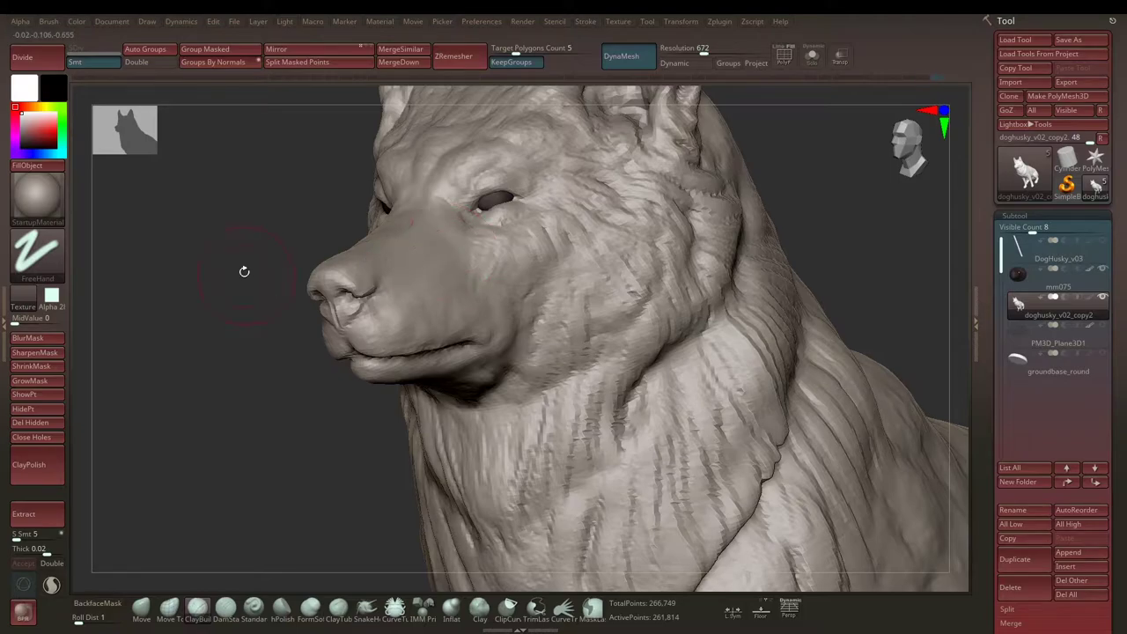
pyautogui.moveTo(244, 271); pyautogui.dragTo(560, 270, button='right')
pyautogui.moveTo(457, 306)
pyautogui.mouseDown(button='right')
pyautogui.moveTo(479, 312)
pyautogui.moveTo(767, 214)
pyautogui.moveTo(514, 294)
pyautogui.mouseUp(button='right')
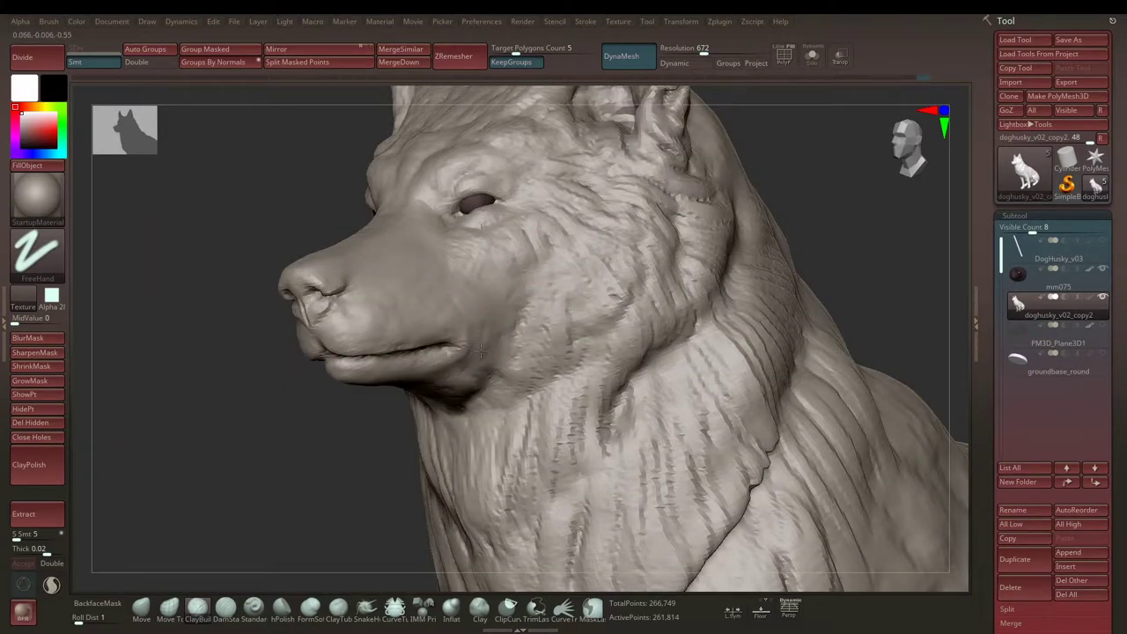
pyautogui.moveTo(445, 335)
pyautogui.mouseDown(button='right')
pyautogui.moveTo(780, 213)
pyautogui.moveTo(731, 186)
pyautogui.moveTo(382, 258)
pyautogui.mouseUp(button='right')
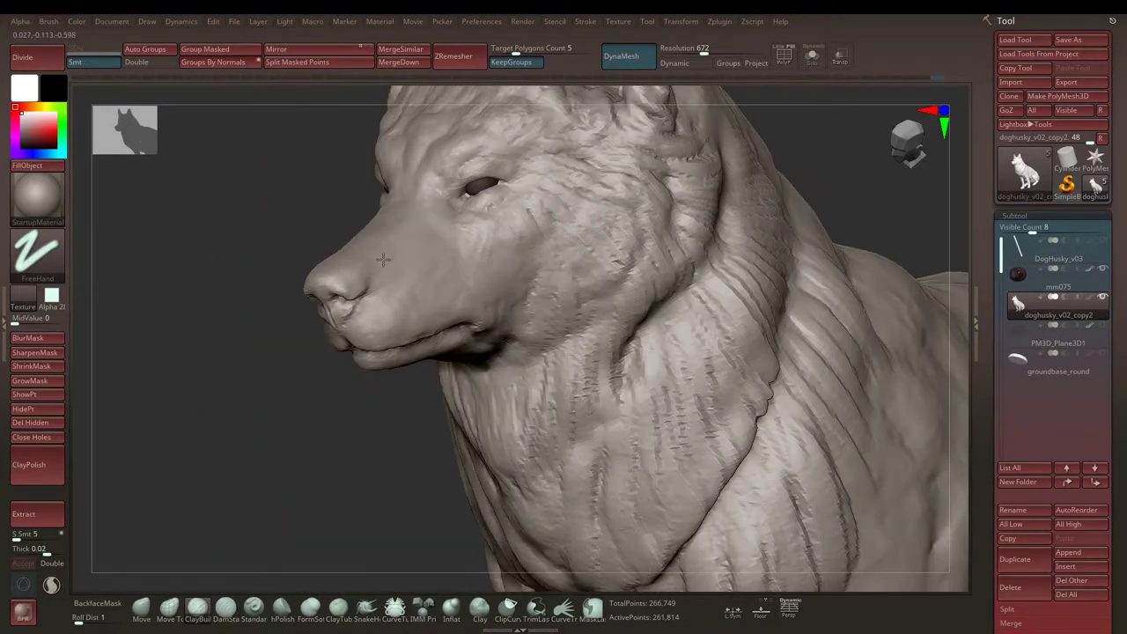
pyautogui.moveTo(534, 184)
pyautogui.mouseDown(button='right')
pyautogui.moveTo(661, 211)
pyautogui.moveTo(681, 238)
pyautogui.moveTo(430, 284)
pyautogui.mouseUp(button='right')
pyautogui.press('b')
pyautogui.press('m')
pyautogui.press('t')
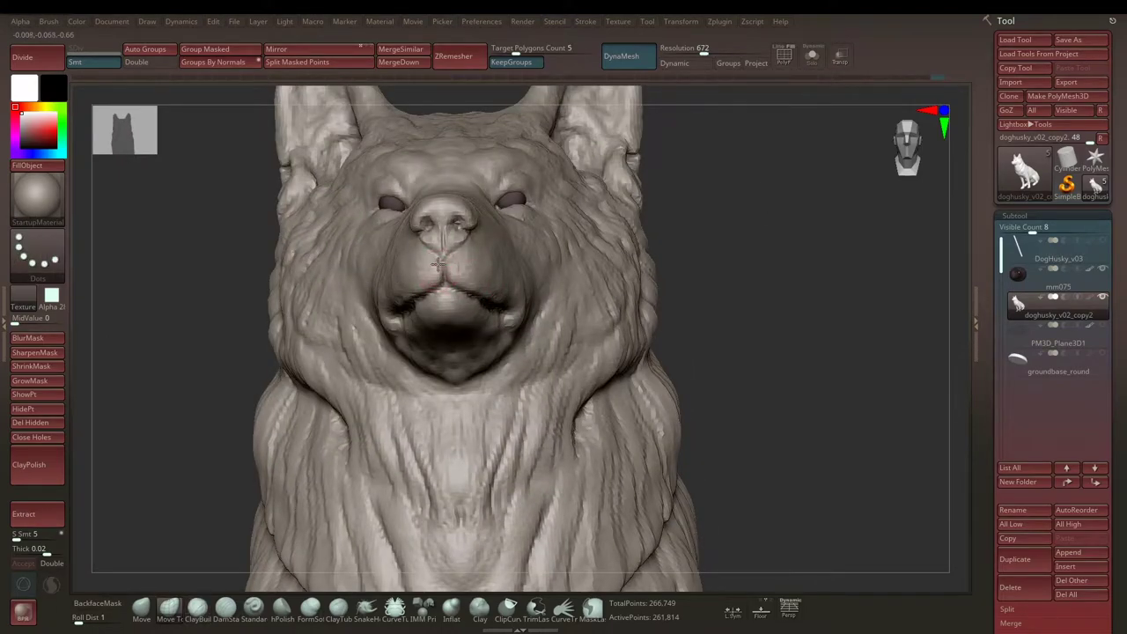
pyautogui.moveTo(772, 247)
pyautogui.mouseDown(button='right')
pyautogui.moveTo(639, 272)
pyautogui.moveTo(666, 243)
pyautogui.moveTo(594, 237)
pyautogui.moveTo(637, 243)
pyautogui.moveTo(625, 282)
pyautogui.moveTo(535, 327)
pyautogui.moveTo(528, 272)
pyautogui.moveTo(695, 340)
pyautogui.moveTo(415, 310)
pyautogui.moveTo(678, 364)
pyautogui.moveTo(712, 269)
pyautogui.moveTo(690, 262)
pyautogui.mouseUp(button='right')
pyautogui.press('b')
pyautogui.press('c')
pyautogui.press('b')
pyautogui.press('b')
pyautogui.press('m')
pyautogui.press('t')
pyautogui.press('b')
pyautogui.press('c')
pyautogui.press('b')
pyautogui.press('space')
# Step: Orbit under the husky to view the undersides of both raised front paws
pyautogui.moveTo(498, 453)
pyautogui.mouseDown(button='right')
pyautogui.moveTo(643, 478)
pyautogui.moveTo(493, 236)
pyautogui.moveTo(465, 251)
pyautogui.mouseUp(button='right')
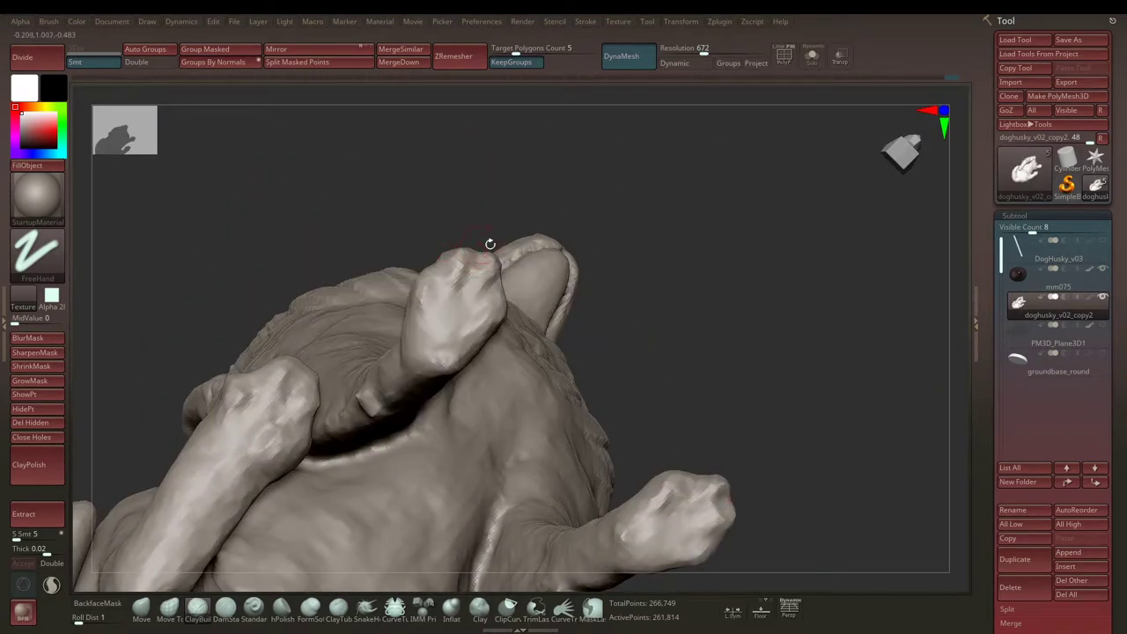
pyautogui.moveTo(488, 262); pyautogui.dragTo(501, 246, button='right')
pyautogui.moveTo(825, 340)
pyautogui.mouseDown(button='right')
pyautogui.moveTo(423, 276)
pyautogui.moveTo(611, 294)
pyautogui.moveTo(555, 188)
pyautogui.mouseUp(button='right')
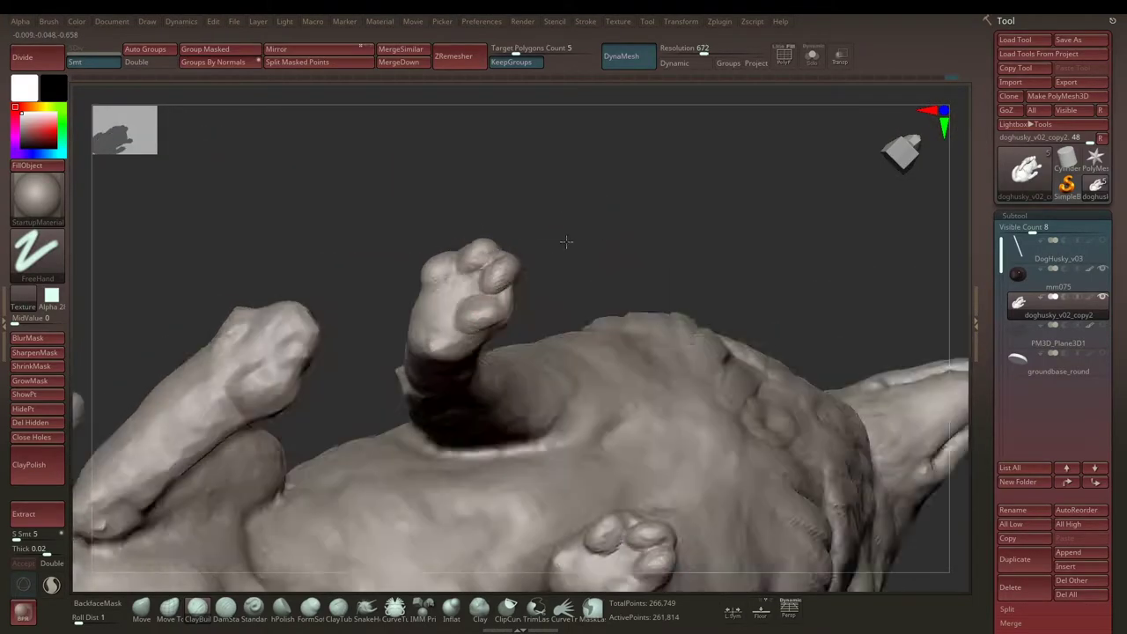
pyautogui.moveTo(566, 241)
pyautogui.mouseDown(button='right')
pyautogui.moveTo(571, 279)
pyautogui.moveTo(604, 255)
pyautogui.moveTo(501, 280)
pyautogui.moveTo(566, 288)
pyautogui.moveTo(575, 261)
pyautogui.moveTo(595, 262)
pyautogui.mouseUp(button='right')
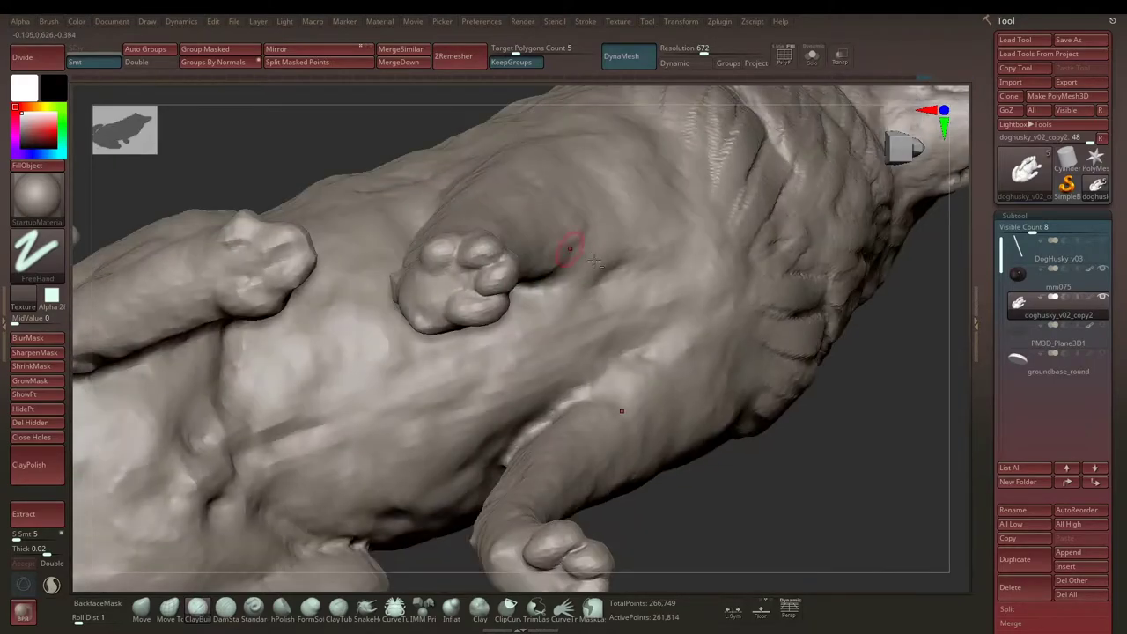
pyautogui.moveTo(880, 323)
pyautogui.mouseDown(button='right')
pyautogui.moveTo(515, 238)
pyautogui.moveTo(474, 239)
pyautogui.mouseUp(button='right')
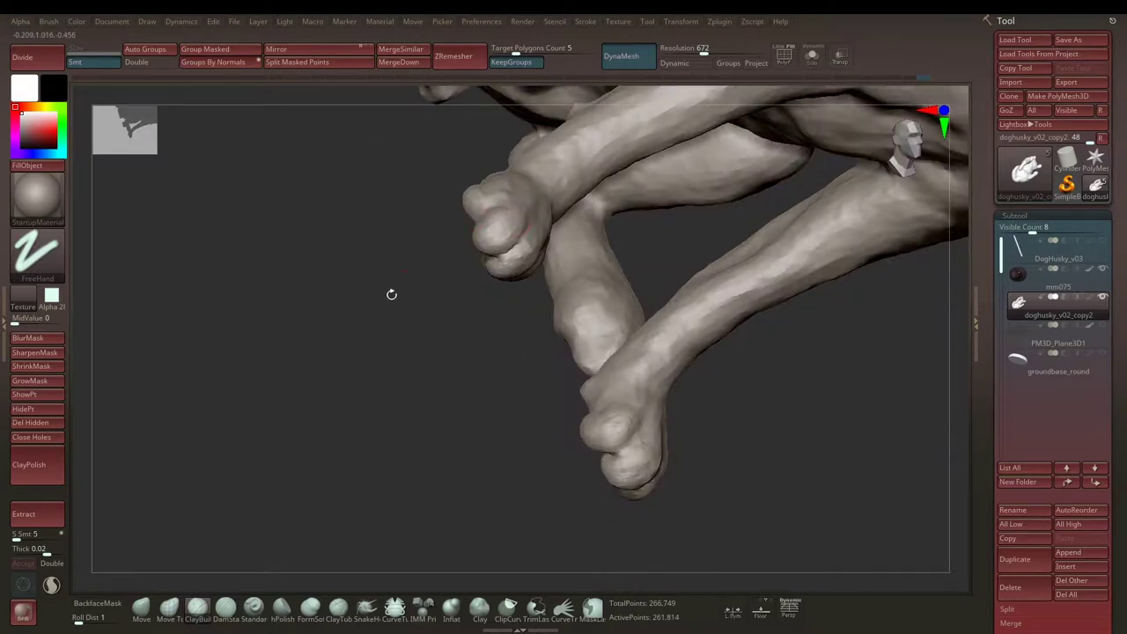
pyautogui.moveTo(391, 294)
pyautogui.mouseDown(button='right')
pyautogui.moveTo(536, 191)
pyautogui.moveTo(671, 232)
pyautogui.moveTo(654, 274)
pyautogui.moveTo(576, 233)
pyautogui.moveTo(573, 276)
pyautogui.moveTo(465, 244)
pyautogui.moveTo(501, 236)
pyautogui.moveTo(583, 267)
pyautogui.moveTo(648, 189)
pyautogui.moveTo(401, 267)
pyautogui.mouseUp(button='right')
pyautogui.rightClick(441, 247)
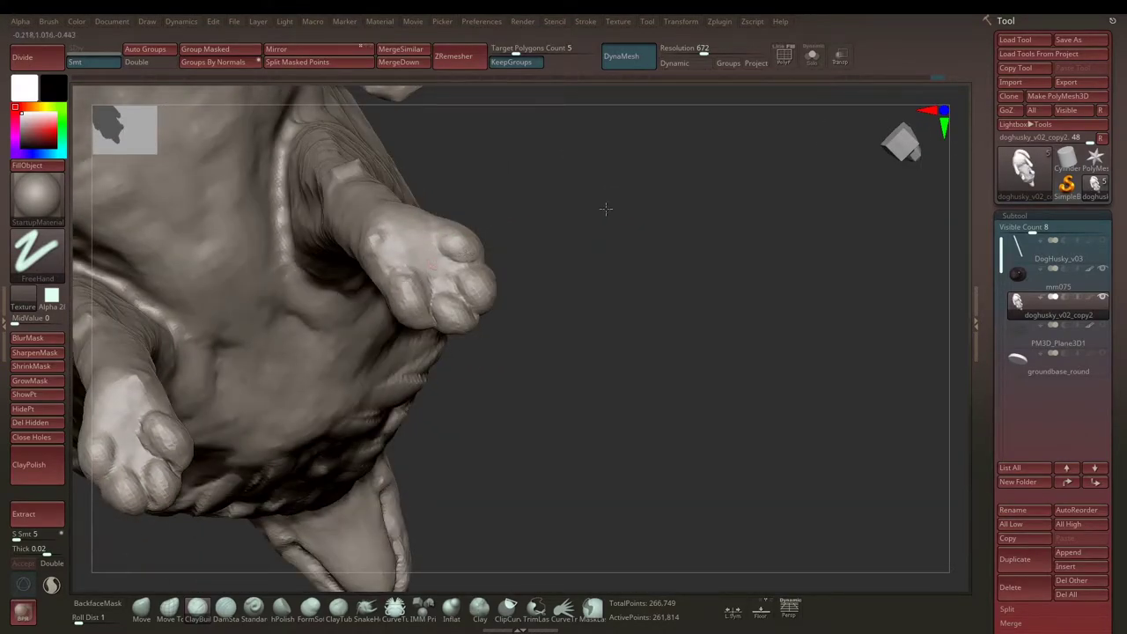
pyautogui.moveTo(606, 209)
pyautogui.mouseDown(button='right')
pyautogui.moveTo(686, 216)
pyautogui.moveTo(581, 221)
pyautogui.moveTo(437, 266)
pyautogui.mouseUp(button='right')
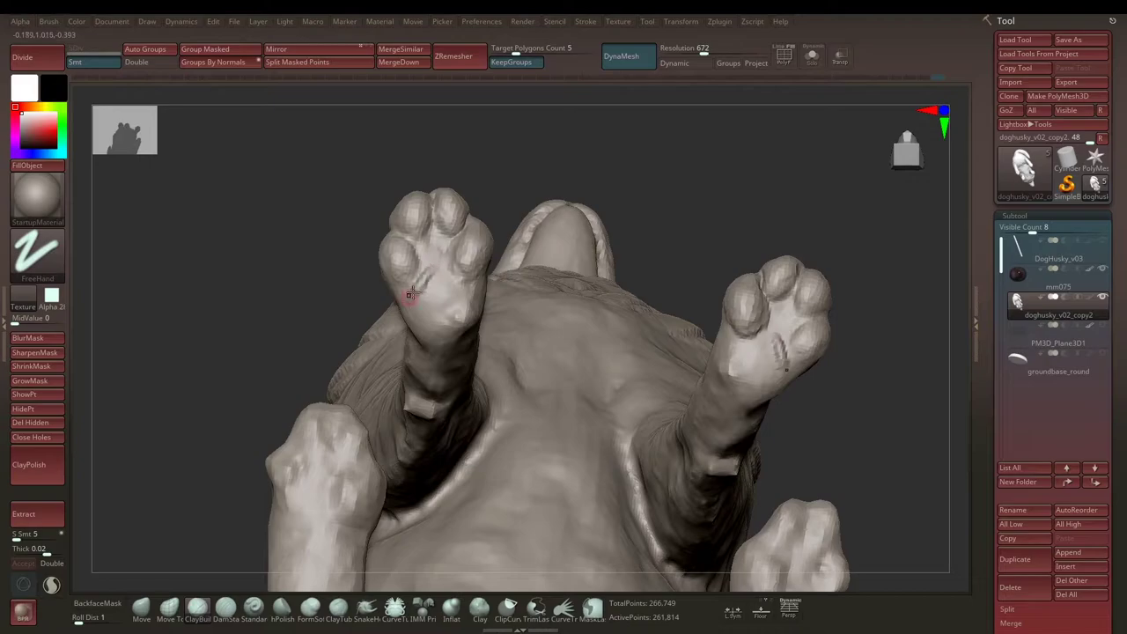
pyautogui.moveTo(668, 207)
pyautogui.mouseDown(button='right')
pyautogui.moveTo(451, 270)
pyautogui.moveTo(558, 251)
pyautogui.moveTo(544, 271)
pyautogui.moveTo(478, 290)
pyautogui.moveTo(512, 285)
pyautogui.moveTo(490, 284)
pyautogui.moveTo(521, 301)
pyautogui.moveTo(493, 314)
pyautogui.moveTo(489, 263)
pyautogui.moveTo(486, 297)
pyautogui.moveTo(457, 304)
pyautogui.mouseUp(button='right')
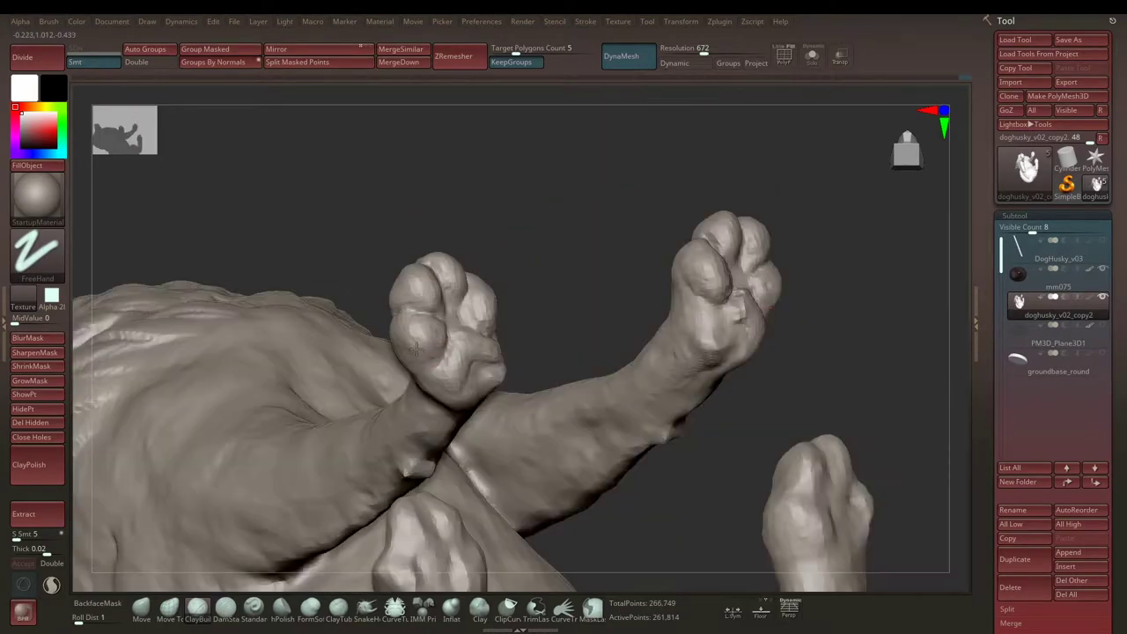
pyautogui.moveTo(443, 340)
pyautogui.mouseDown(button='right')
pyautogui.moveTo(512, 242)
pyautogui.moveTo(500, 287)
pyautogui.moveTo(445, 332)
pyautogui.mouseUp(button='right')
pyautogui.moveTo(465, 282); pyautogui.dragTo(406, 350, button='right')
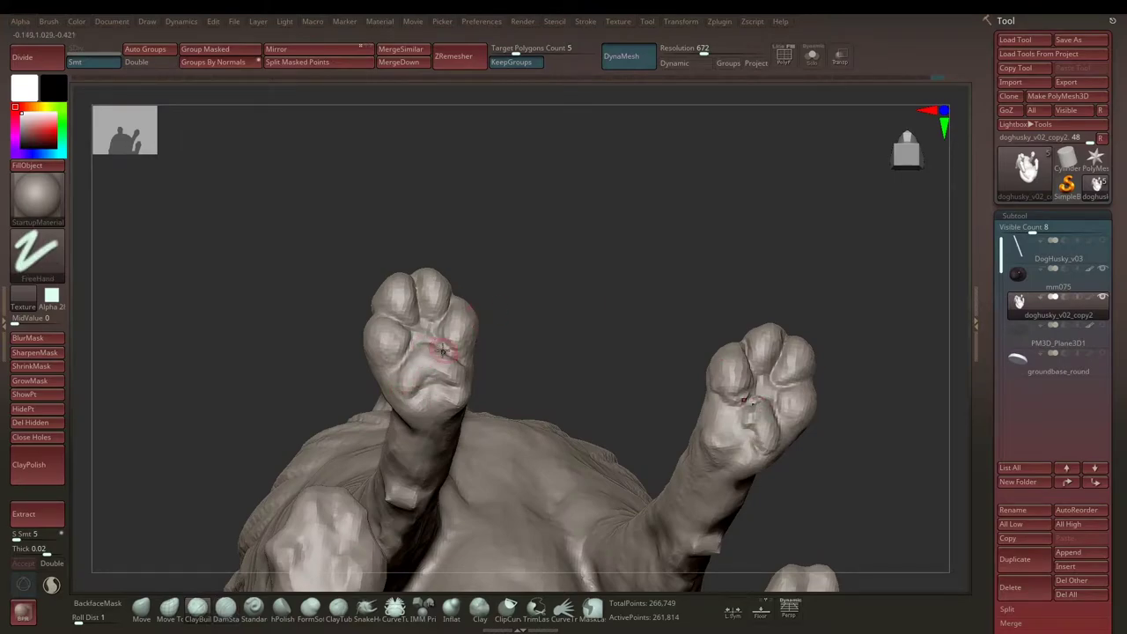
pyautogui.moveTo(578, 272)
pyautogui.mouseDown(button='right')
pyautogui.moveTo(571, 249)
pyautogui.moveTo(449, 368)
pyautogui.moveTo(462, 343)
pyautogui.mouseUp(button='right')
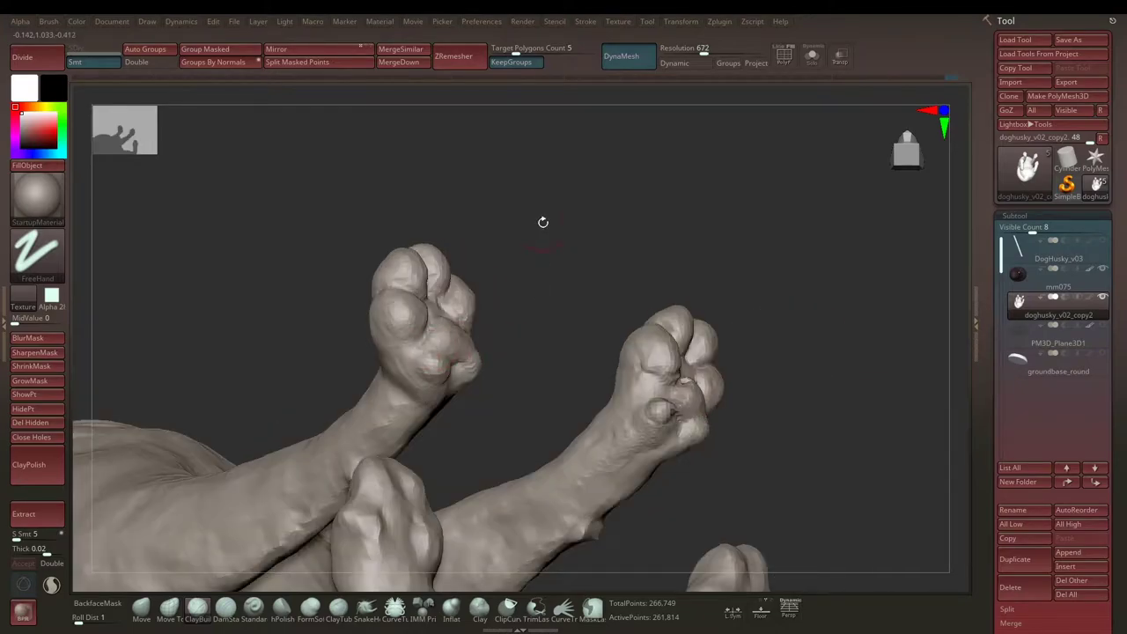
pyautogui.moveTo(542, 222)
pyautogui.mouseDown(button='right')
pyautogui.moveTo(513, 219)
pyautogui.moveTo(455, 267)
pyautogui.mouseUp(button='right')
# Step: Set the brush stroke to Dots and zoom in close on the paw pads
pyautogui.press('space')
pyautogui.moveTo(585, 187)
pyautogui.mouseDown()
pyautogui.moveTo(310, 360)
pyautogui.moveTo(415, 206)
pyautogui.moveTo(591, 407)
pyautogui.moveTo(644, 297)
pyautogui.moveTo(642, 481)
pyautogui.moveTo(632, 410)
pyautogui.moveTo(515, 460)
pyautogui.moveTo(493, 440)
pyautogui.moveTo(566, 397)
pyautogui.moveTo(502, 334)
pyautogui.mouseUp()
pyautogui.press('space')
pyautogui.press('space')
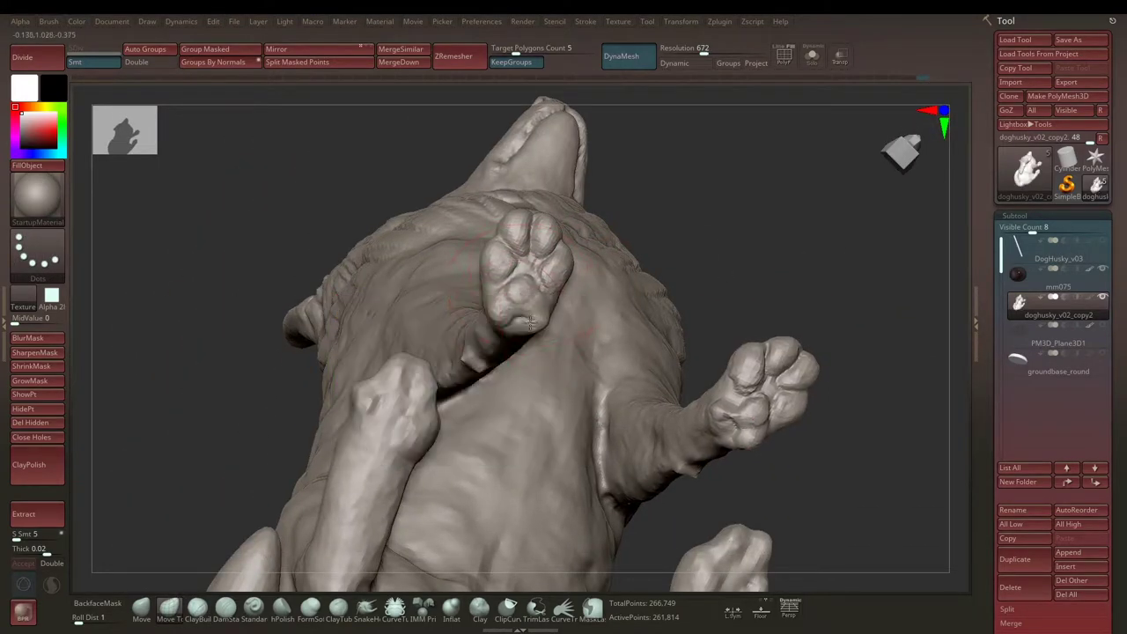
pyautogui.press('space')
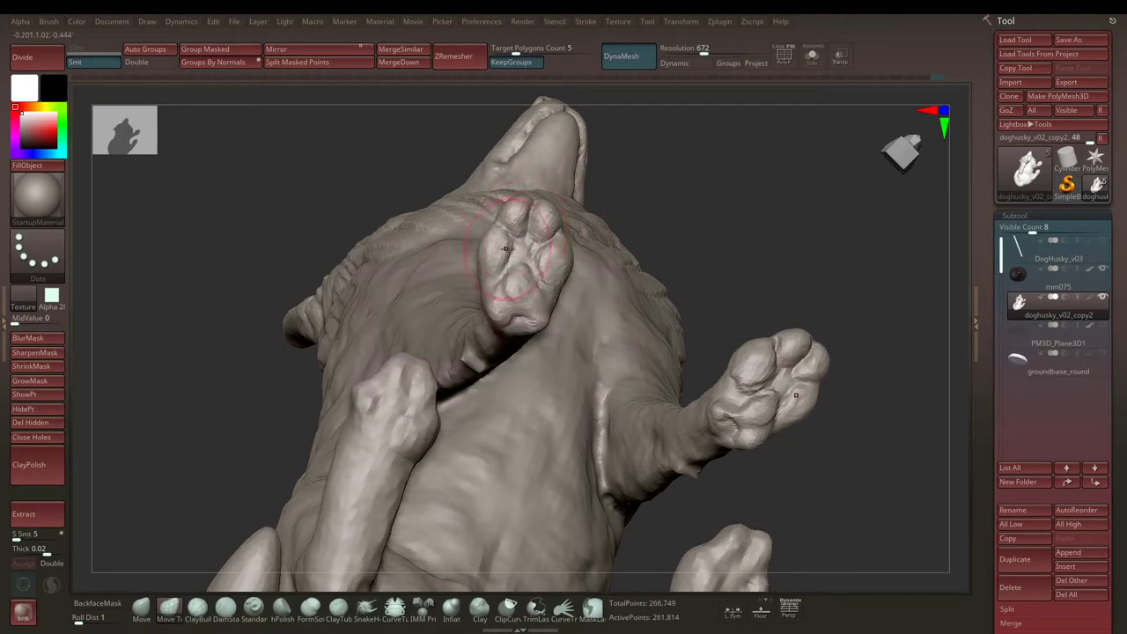
pyautogui.moveTo(804, 334)
pyautogui.mouseDown()
pyautogui.moveTo(724, 211)
pyautogui.moveTo(715, 310)
pyautogui.mouseUp()
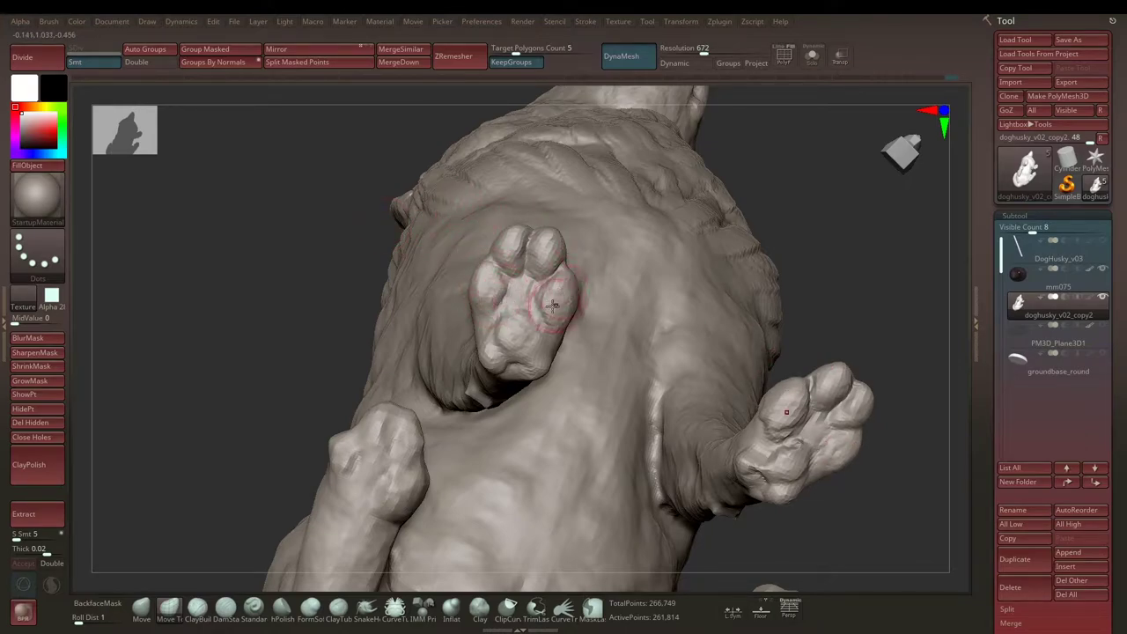
# Step: Build up rounded toe pads and a central pad with ClayBuildup
pyautogui.press('b')
pyautogui.press('c')
pyautogui.press('b')
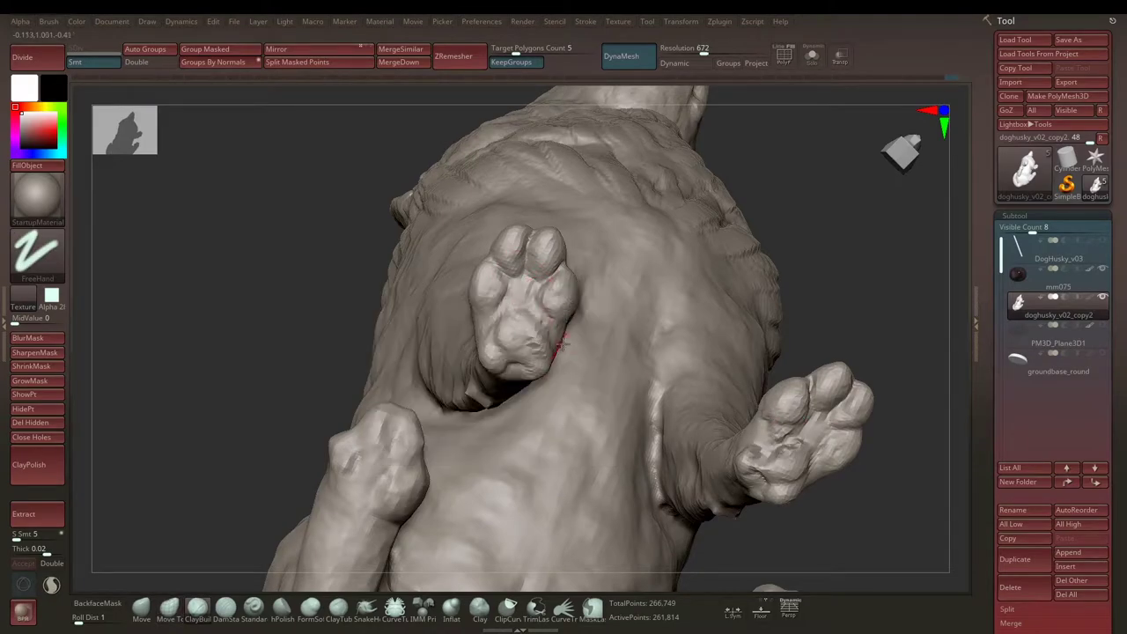
pyautogui.moveTo(498, 339)
pyautogui.mouseDown()
pyautogui.moveTo(533, 352)
pyautogui.moveTo(668, 292)
pyautogui.moveTo(421, 367)
pyautogui.moveTo(409, 286)
pyautogui.mouseUp()
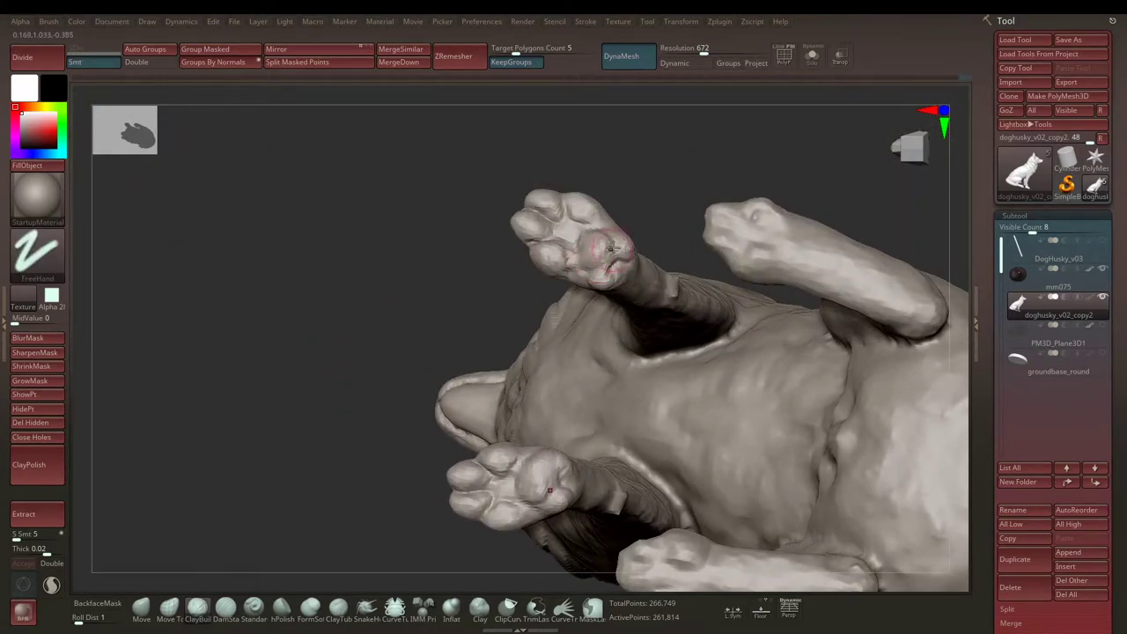
pyautogui.moveTo(609, 249)
pyautogui.mouseDown()
pyautogui.moveTo(602, 235)
pyautogui.moveTo(620, 249)
pyautogui.moveTo(669, 168)
pyautogui.moveTo(590, 261)
pyautogui.moveTo(647, 244)
pyautogui.moveTo(516, 214)
pyautogui.moveTo(730, 259)
pyautogui.moveTo(725, 274)
pyautogui.mouseUp()
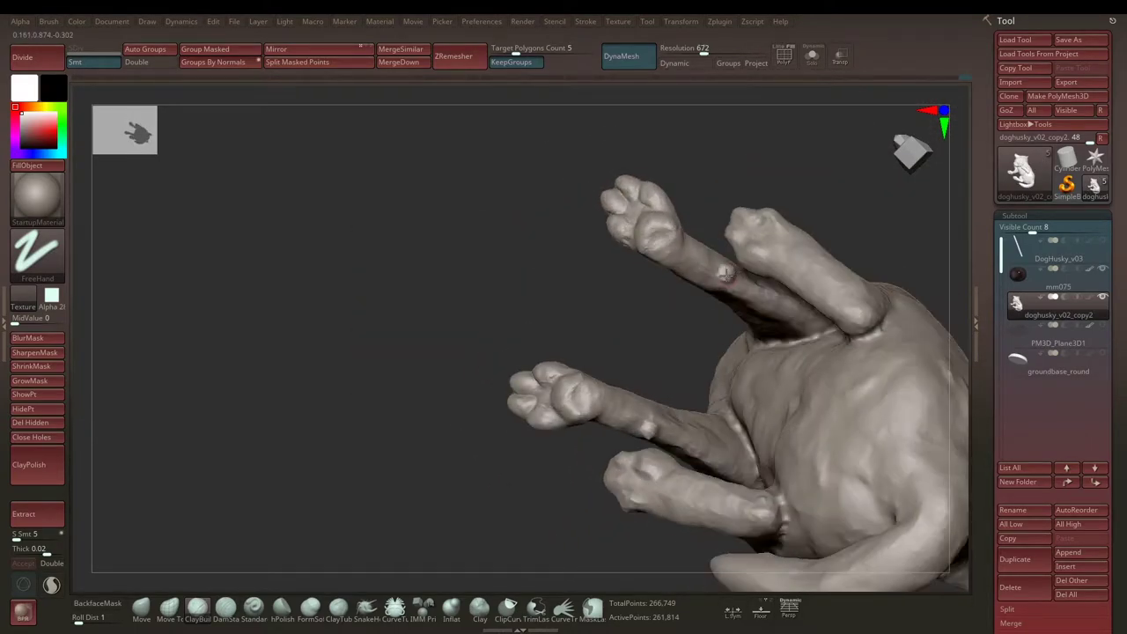
pyautogui.moveTo(685, 221)
pyautogui.mouseDown()
pyautogui.moveTo(744, 270)
pyautogui.moveTo(740, 225)
pyautogui.mouseUp()
pyautogui.moveTo(858, 223); pyautogui.dragTo(810, 226)
# Step: Carve creases between the paw pads with DamStandard using a Dots stroke
pyautogui.press('b')
pyautogui.press('d')
pyautogui.press('s')
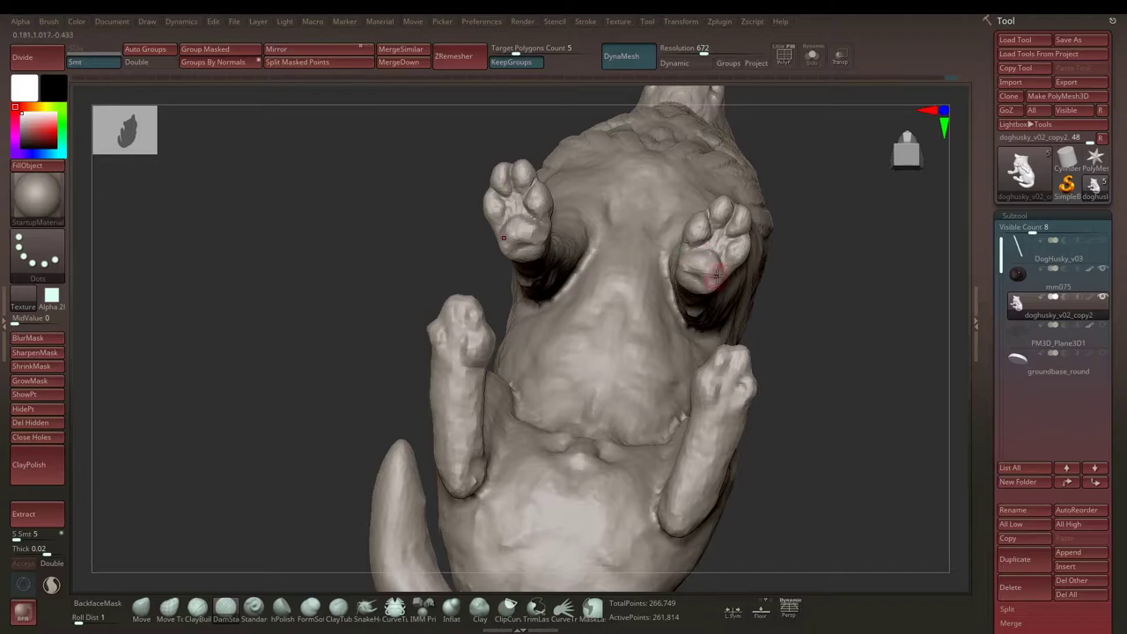
pyautogui.moveTo(704, 276)
pyautogui.mouseDown()
pyautogui.moveTo(880, 241)
pyautogui.moveTo(774, 291)
pyautogui.moveTo(867, 378)
pyautogui.moveTo(766, 238)
pyautogui.moveTo(558, 346)
pyautogui.moveTo(698, 305)
pyautogui.moveTo(616, 273)
pyautogui.moveTo(566, 226)
pyautogui.mouseUp()
pyautogui.press('space')
pyautogui.press('space')
pyautogui.moveTo(616, 283); pyautogui.dragTo(511, 279)
pyautogui.press('shift')
pyautogui.moveTo(477, 231)
pyautogui.mouseDown()
pyautogui.moveTo(425, 257)
pyautogui.moveTo(511, 259)
pyautogui.moveTo(498, 271)
pyautogui.moveTo(518, 254)
pyautogui.moveTo(566, 290)
pyautogui.moveTo(518, 281)
pyautogui.mouseUp()
# Step: Orbit around the front paws to view the toes from low and side angles
pyautogui.moveTo(444, 240)
pyautogui.mouseDown()
pyautogui.moveTo(470, 302)
pyautogui.moveTo(432, 322)
pyautogui.moveTo(473, 285)
pyautogui.mouseUp()
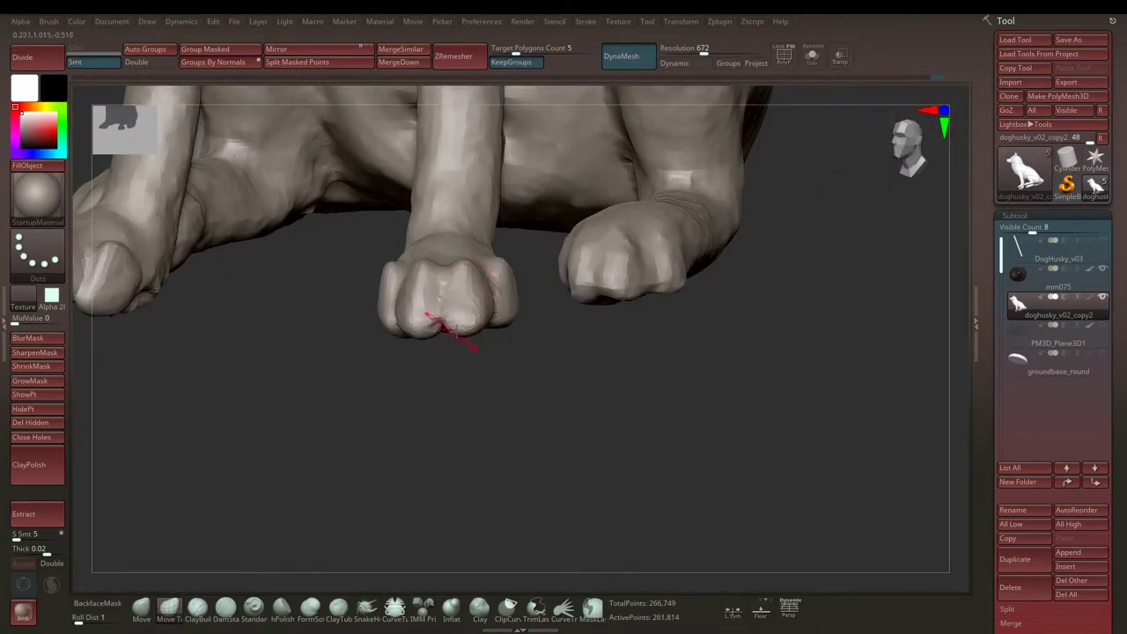
pyautogui.moveTo(459, 353); pyautogui.dragTo(499, 307)
pyautogui.moveTo(397, 385); pyautogui.dragTo(587, 235)
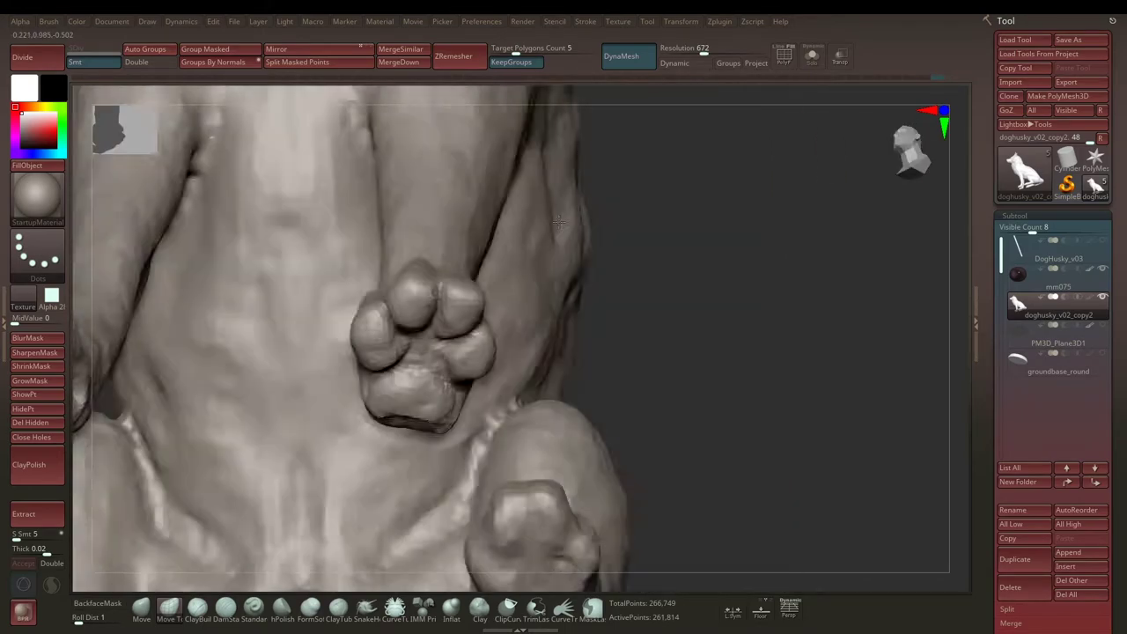
pyautogui.moveTo(359, 327); pyautogui.dragTo(439, 297)
pyautogui.moveTo(700, 279)
pyautogui.mouseDown()
pyautogui.moveTo(805, 234)
pyautogui.moveTo(593, 335)
pyautogui.moveTo(616, 370)
pyautogui.moveTo(677, 406)
pyautogui.moveTo(447, 396)
pyautogui.moveTo(473, 455)
pyautogui.moveTo(478, 399)
pyautogui.moveTo(531, 470)
pyautogui.moveTo(535, 390)
pyautogui.moveTo(587, 412)
pyautogui.moveTo(531, 480)
pyautogui.moveTo(593, 369)
pyautogui.moveTo(634, 414)
pyautogui.moveTo(704, 396)
pyautogui.mouseUp()
# Step: Deepen the creases between the front toes with ClayBuildup in FreeHand strokes
pyautogui.press('b')
pyautogui.press('c')
pyautogui.press('b')
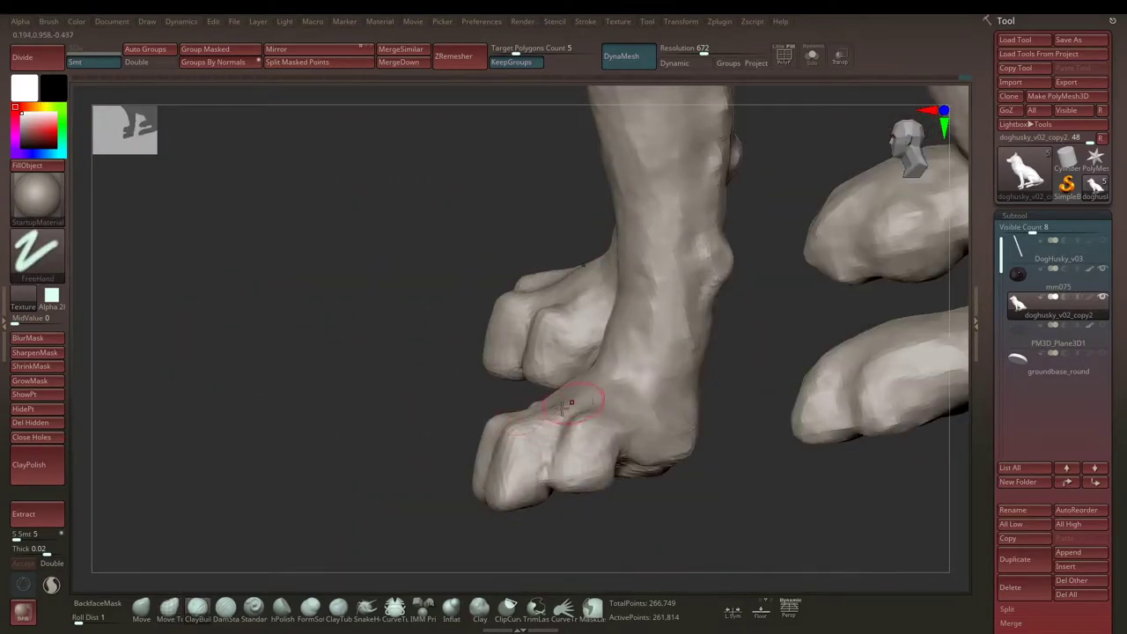
pyautogui.moveTo(554, 405); pyautogui.dragTo(581, 359)
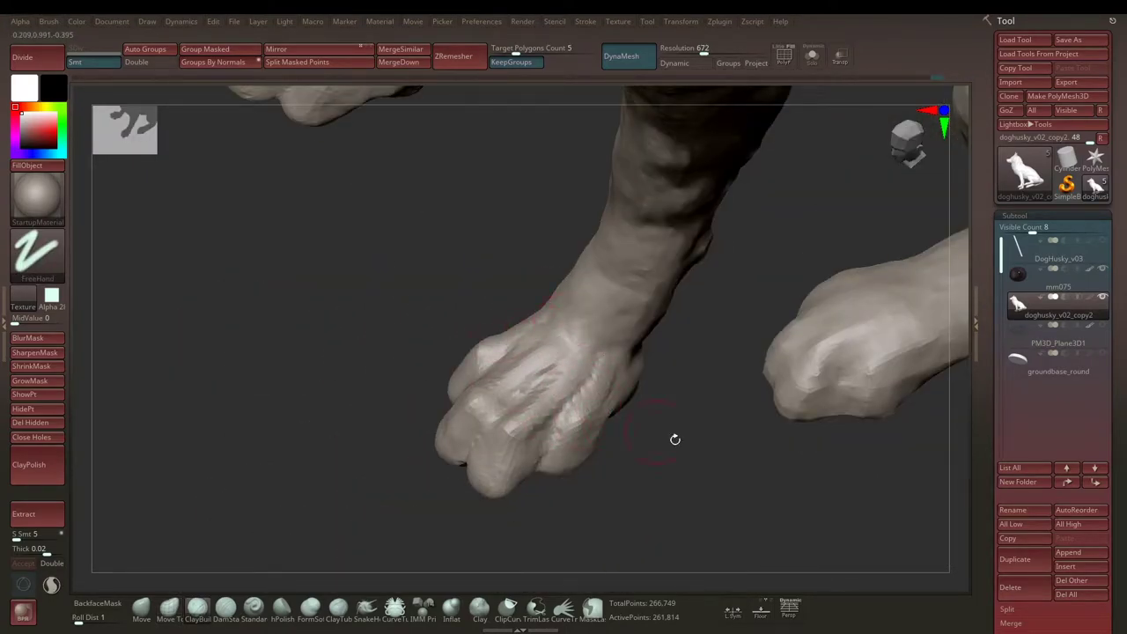
pyautogui.moveTo(674, 438); pyautogui.dragTo(511, 358)
pyautogui.moveTo(532, 429)
pyautogui.mouseDown()
pyautogui.moveTo(624, 461)
pyautogui.moveTo(568, 400)
pyautogui.moveTo(493, 352)
pyautogui.moveTo(451, 397)
pyautogui.mouseUp()
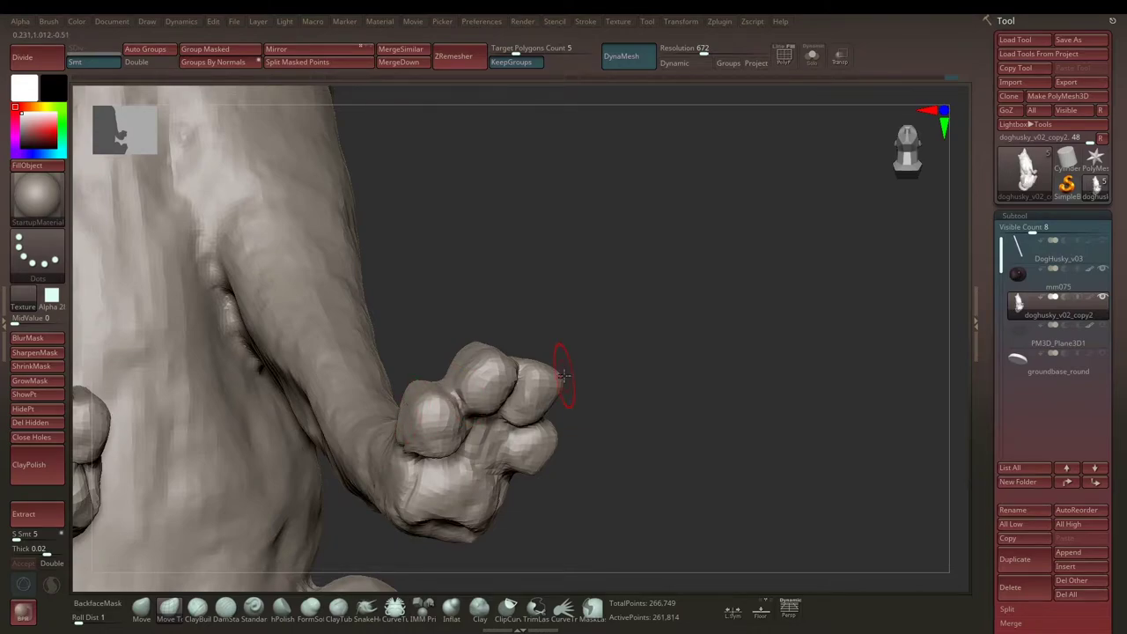
pyautogui.moveTo(563, 376)
pyautogui.mouseDown()
pyautogui.moveTo(611, 319)
pyautogui.moveTo(543, 355)
pyautogui.moveTo(747, 413)
pyautogui.moveTo(616, 375)
pyautogui.moveTo(535, 335)
pyautogui.mouseUp()
pyautogui.moveTo(505, 279)
pyautogui.mouseDown()
pyautogui.moveTo(654, 243)
pyautogui.moveTo(633, 264)
pyautogui.moveTo(756, 310)
pyautogui.moveTo(677, 302)
pyautogui.moveTo(795, 241)
pyautogui.moveTo(633, 282)
pyautogui.moveTo(665, 277)
pyautogui.moveTo(716, 377)
pyautogui.moveTo(690, 396)
pyautogui.moveTo(712, 340)
pyautogui.moveTo(707, 384)
pyautogui.moveTo(631, 274)
pyautogui.moveTo(632, 304)
pyautogui.moveTo(616, 327)
pyautogui.moveTo(611, 272)
pyautogui.moveTo(704, 231)
pyautogui.mouseUp()
pyautogui.press('space')
pyautogui.moveTo(526, 325)
pyautogui.mouseDown()
pyautogui.moveTo(766, 234)
pyautogui.moveTo(366, 420)
pyautogui.moveTo(490, 408)
pyautogui.moveTo(357, 422)
pyautogui.moveTo(496, 270)
pyautogui.moveTo(493, 322)
pyautogui.moveTo(689, 346)
pyautogui.moveTo(566, 378)
pyautogui.moveTo(618, 369)
pyautogui.moveTo(472, 476)
pyautogui.mouseUp()
# Step: Insert small spheres on two front toe tips, then show the whole dog again
pyautogui.press('t')
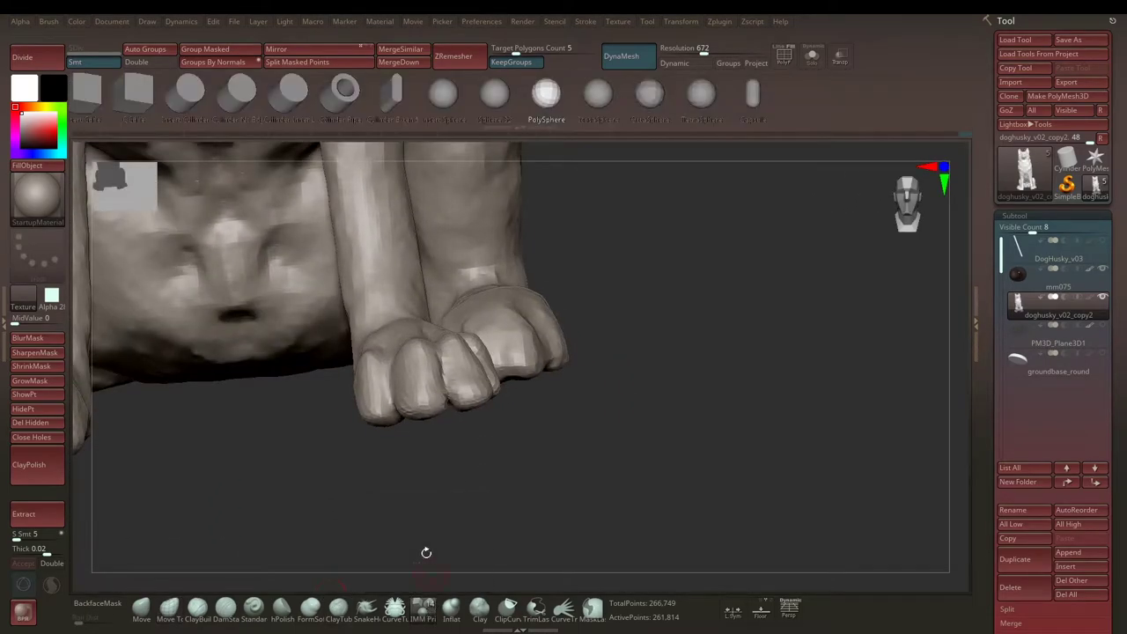
pyautogui.click(444, 112)
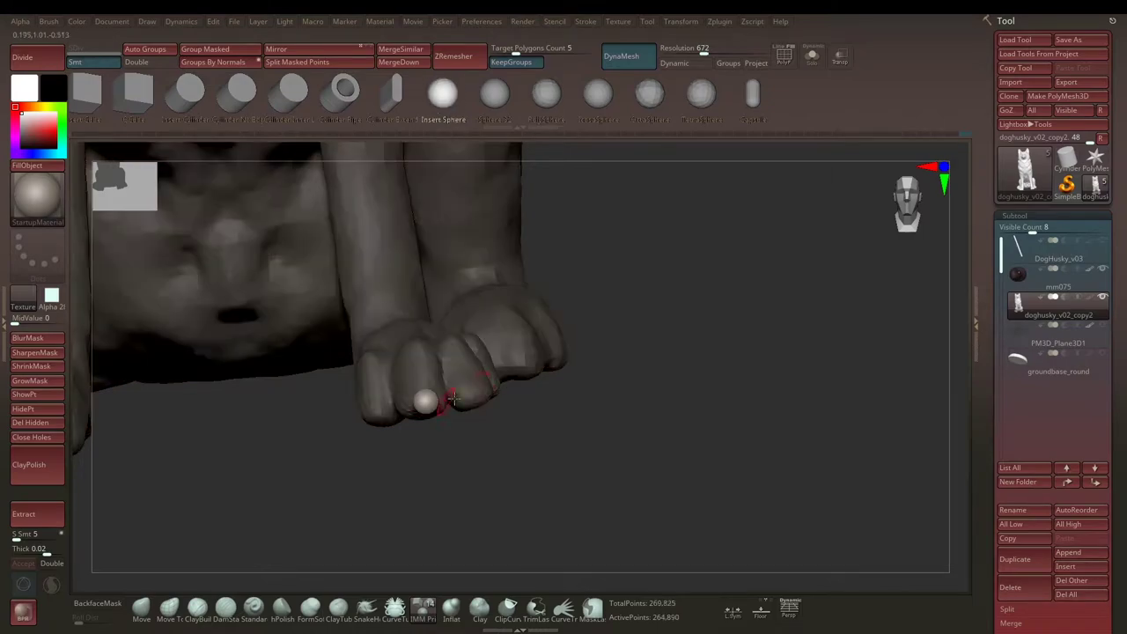
pyautogui.click(51, 296)
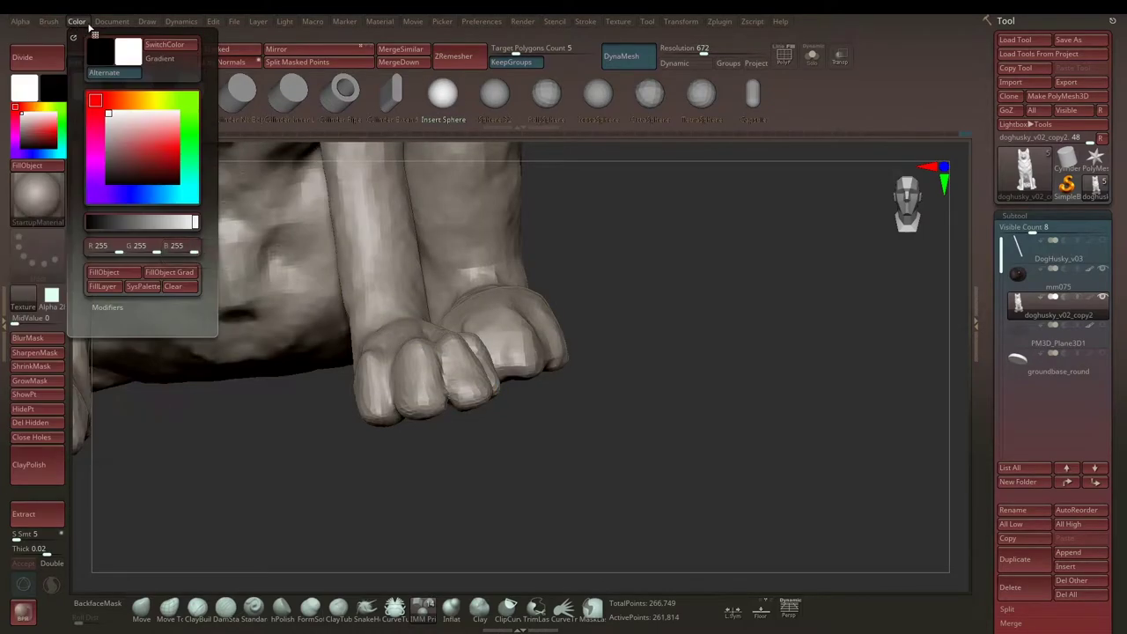
pyautogui.click(48, 21)
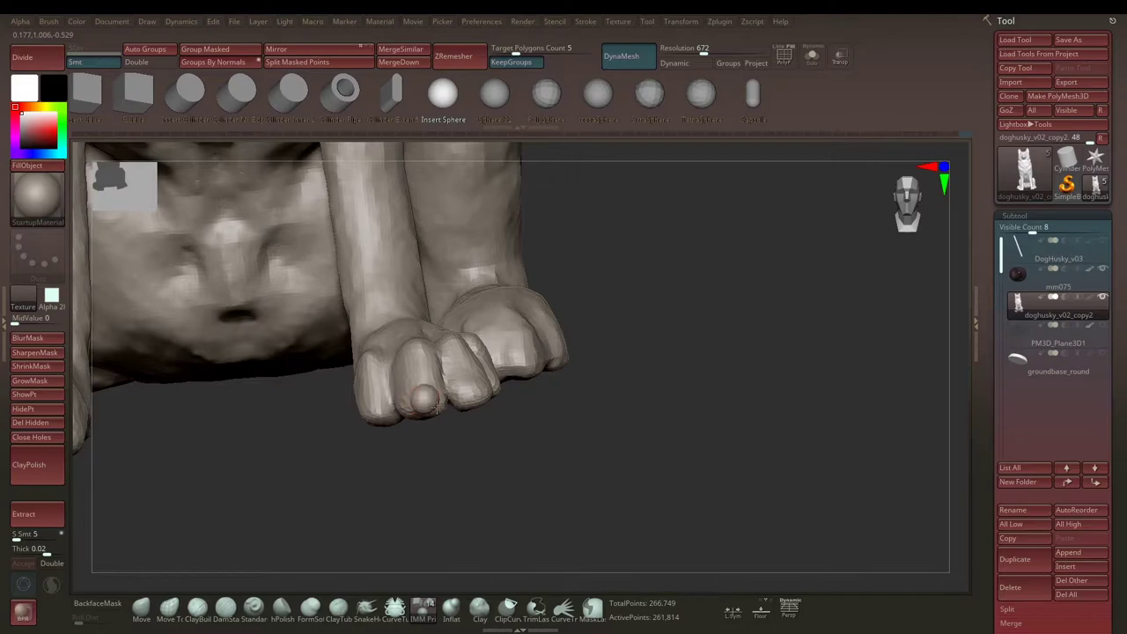
pyautogui.moveTo(437, 405); pyautogui.dragTo(510, 358)
pyautogui.moveTo(419, 388); pyautogui.dragTo(468, 377)
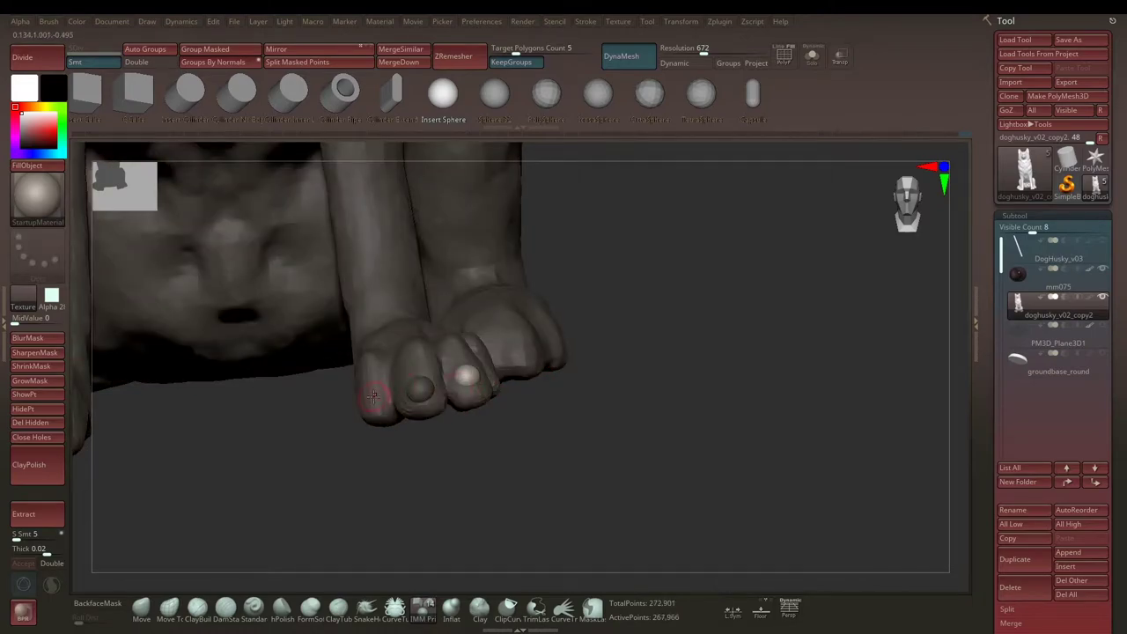
pyautogui.moveTo(643, 353); pyautogui.dragTo(474, 376)
pyautogui.moveTo(566, 435); pyautogui.dragTo(569, 377)
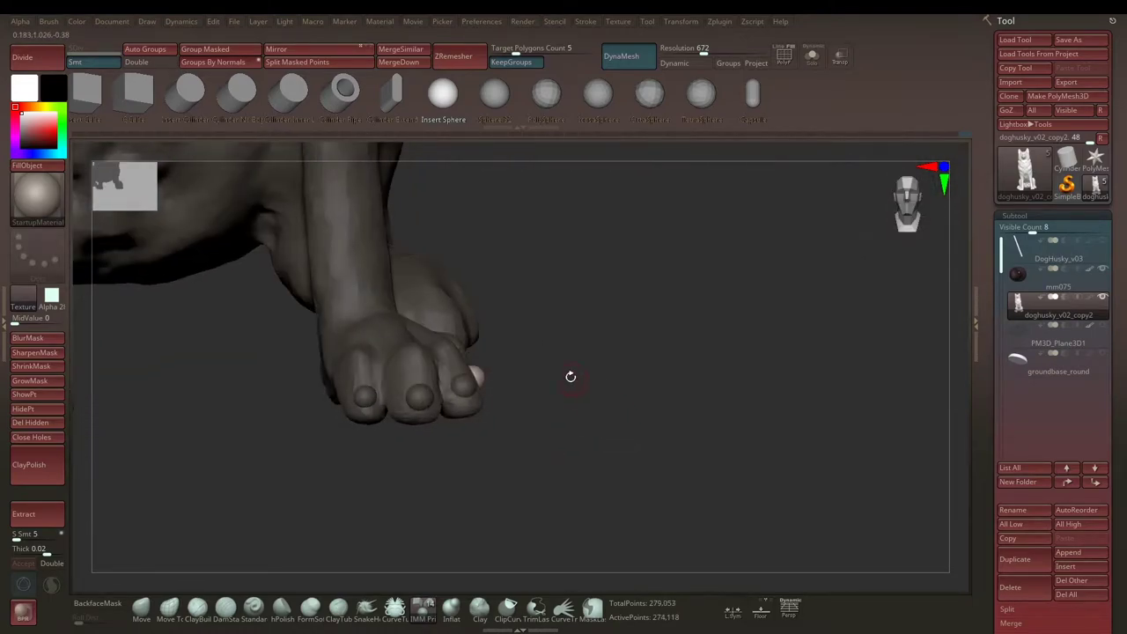
pyautogui.keyDown('ctrl'); pyautogui.keyDown('shift'); pyautogui.moveTo(422, 422); pyautogui.dragTo(532, 341); pyautogui.keyUp('shift'); pyautogui.keyUp('ctrl')
pyautogui.keyDown('ctrl'); pyautogui.keyDown('shift'); pyautogui.click(532, 342); pyautogui.keyUp('shift'); pyautogui.keyUp('ctrl')
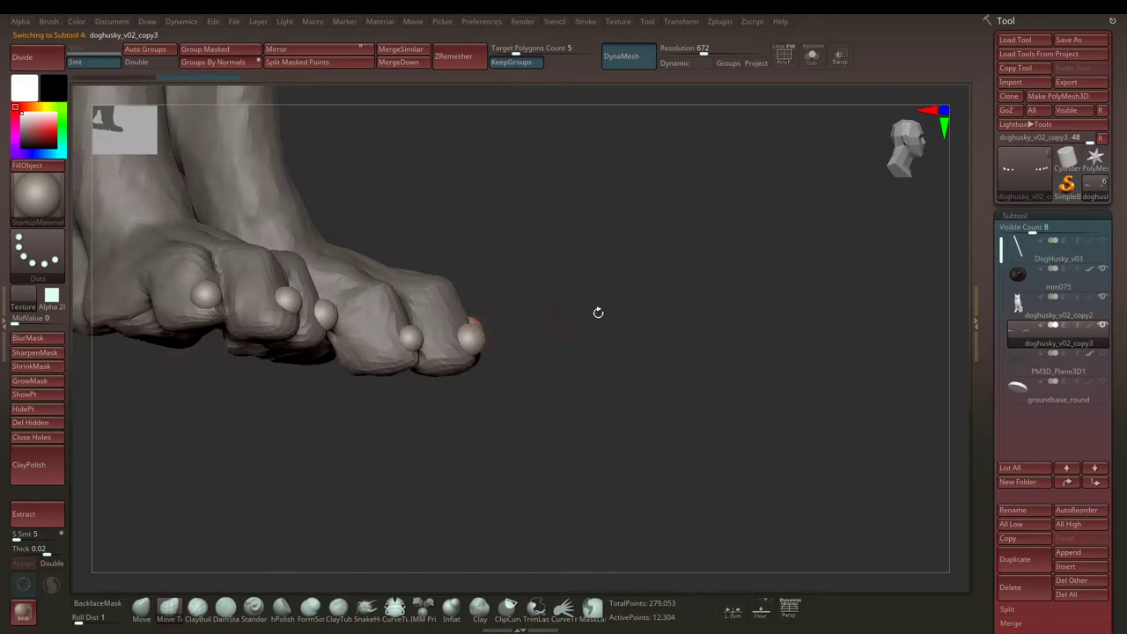
# Step: Delete the claw's hidden geometry and inspect the claw from side and front
pyautogui.moveTo(597, 326); pyautogui.dragTo(443, 290)
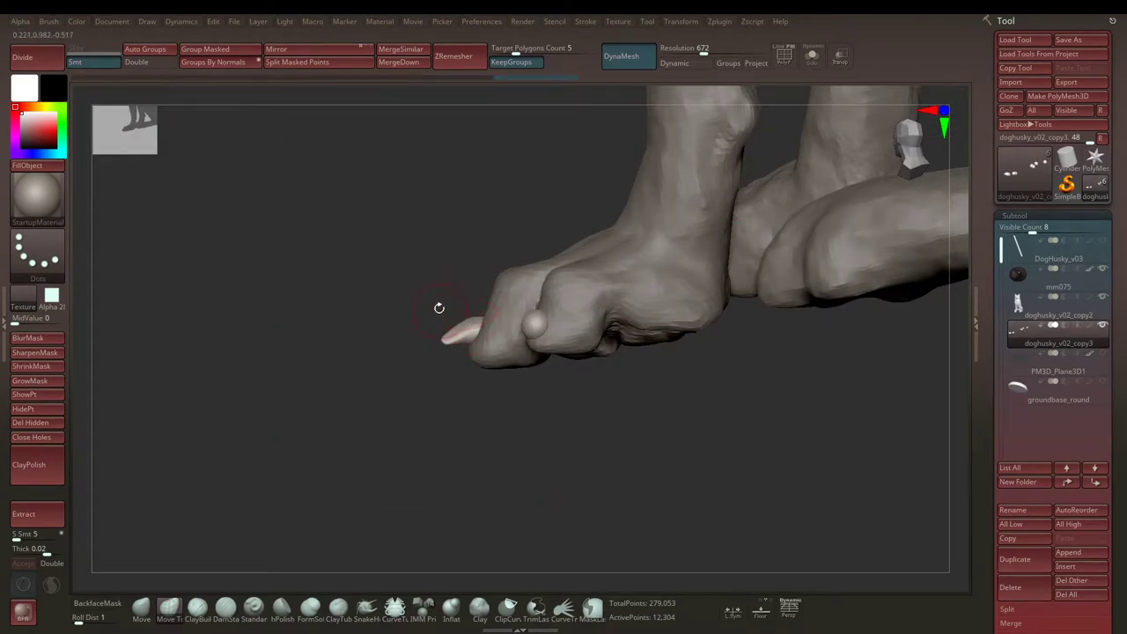
pyautogui.moveTo(439, 307)
pyautogui.keyDown('shift'); pyautogui.mouseDown()
pyautogui.moveTo(466, 330)
pyautogui.moveTo(566, 318)
pyautogui.mouseUp(); pyautogui.keyUp('shift')
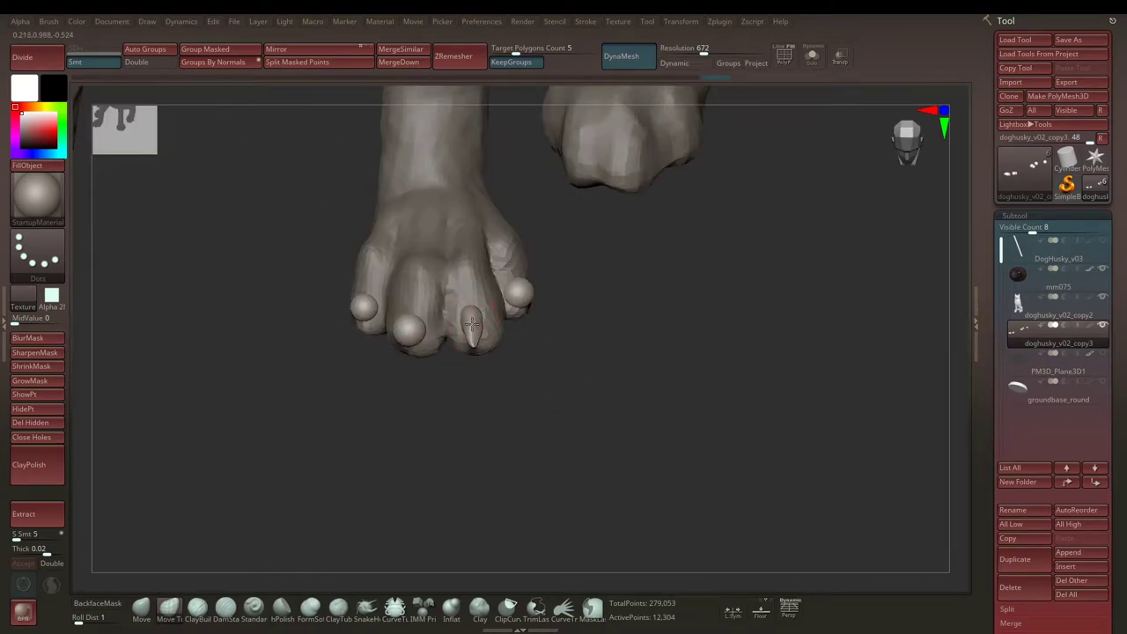
pyautogui.moveTo(518, 369)
pyautogui.mouseDown()
pyautogui.moveTo(548, 340)
pyautogui.moveTo(422, 352)
pyautogui.moveTo(498, 373)
pyautogui.moveTo(430, 321)
pyautogui.moveTo(551, 390)
pyautogui.moveTo(579, 367)
pyautogui.mouseUp()
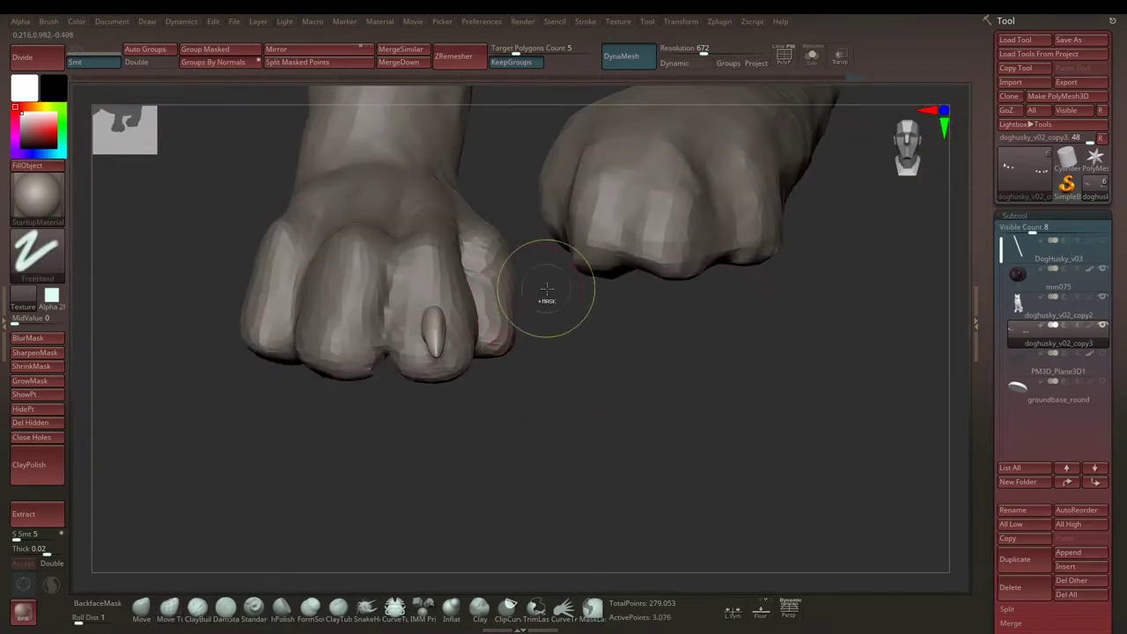
pyautogui.click(46, 423)
pyautogui.moveTo(264, 440); pyautogui.dragTo(502, 367)
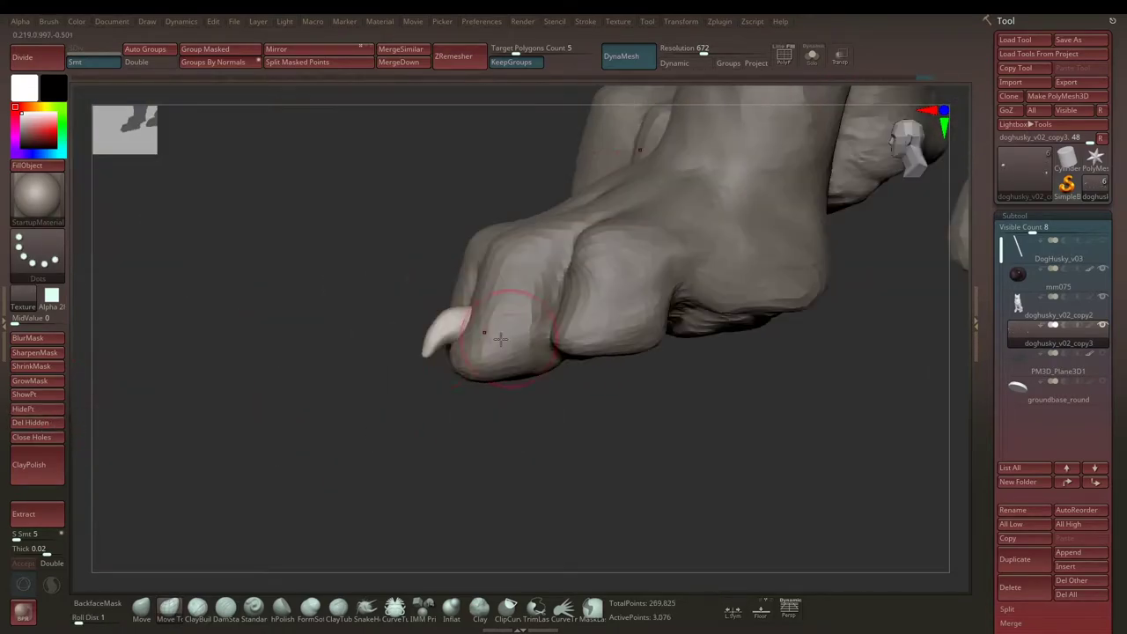
pyautogui.moveTo(453, 327)
pyautogui.mouseDown()
pyautogui.moveTo(448, 312)
pyautogui.moveTo(626, 307)
pyautogui.moveTo(449, 348)
pyautogui.moveTo(523, 328)
pyautogui.mouseUp()
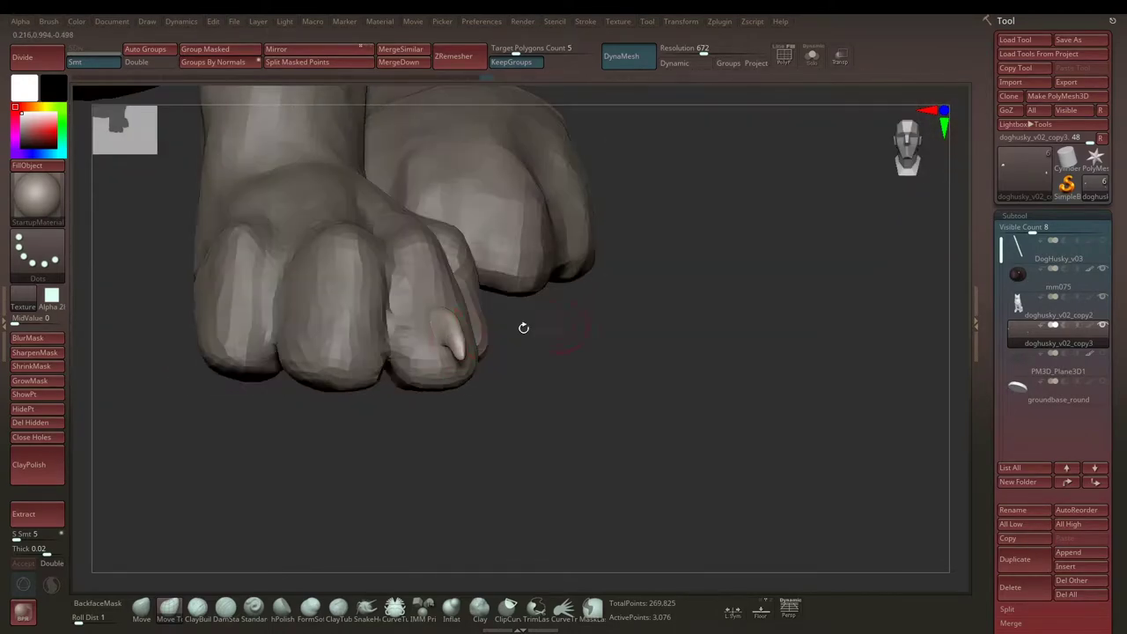
pyautogui.moveTo(446, 323)
pyautogui.mouseDown()
pyautogui.moveTo(431, 347)
pyautogui.moveTo(411, 335)
pyautogui.moveTo(522, 369)
pyautogui.mouseUp()
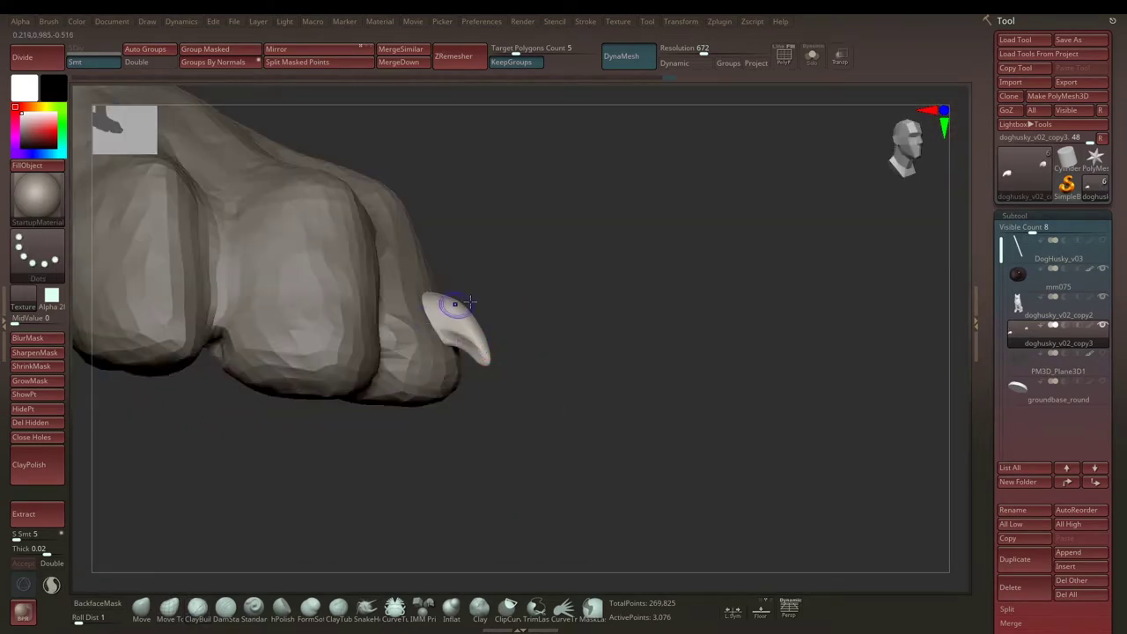
pyautogui.moveTo(469, 301); pyautogui.dragTo(448, 284)
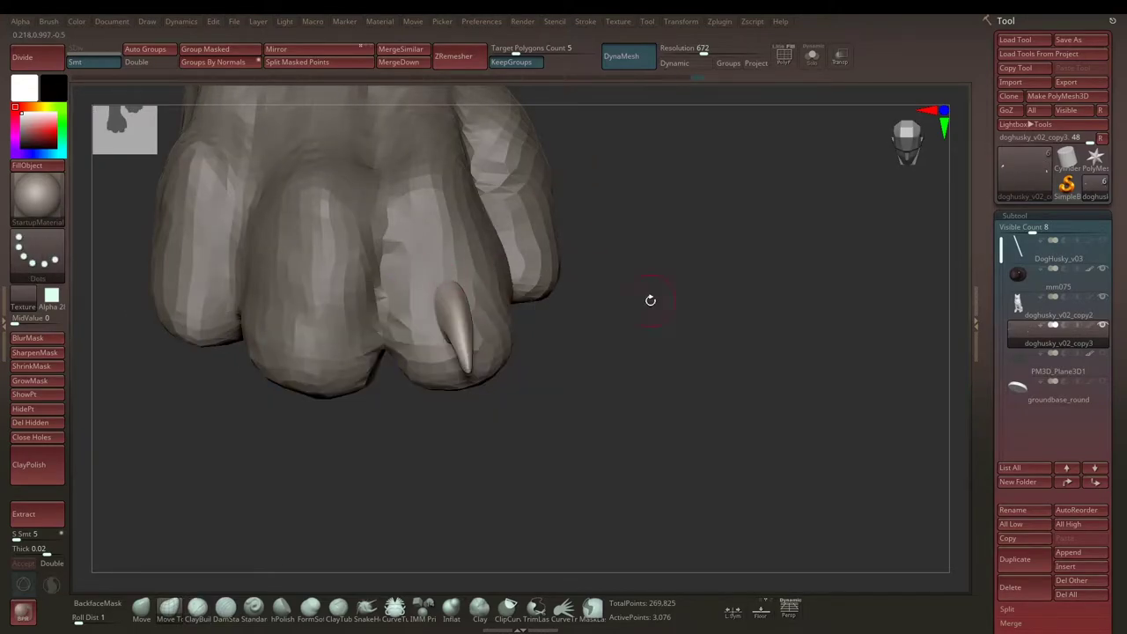
pyautogui.moveTo(650, 300); pyautogui.dragTo(655, 303)
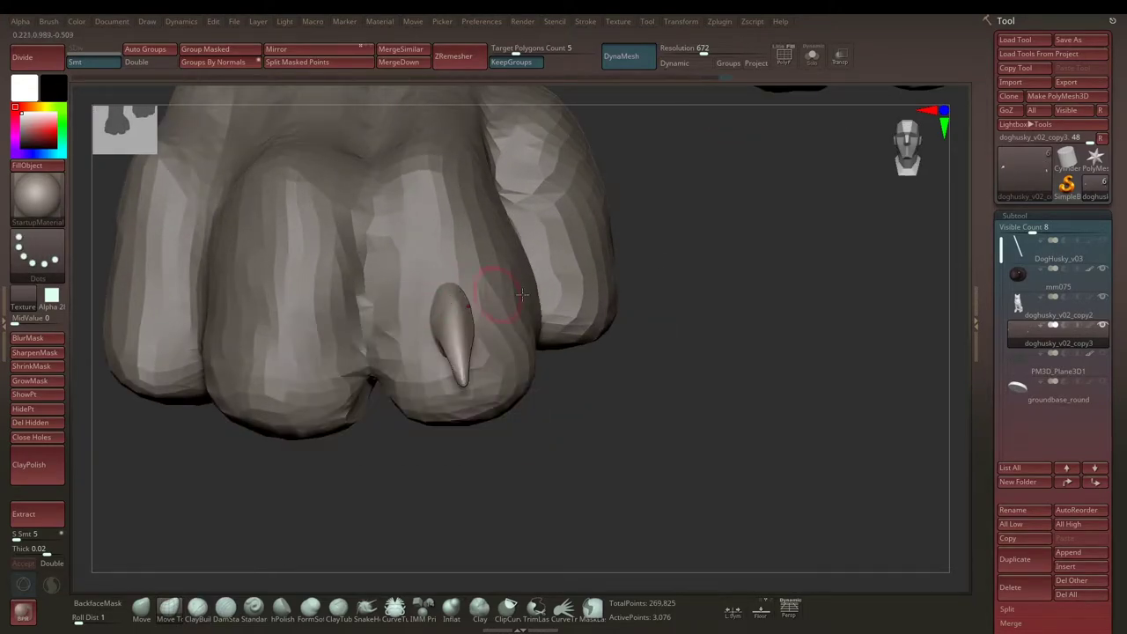
pyautogui.moveTo(522, 294)
pyautogui.mouseDown()
pyautogui.moveTo(460, 289)
pyautogui.moveTo(669, 390)
pyautogui.moveTo(551, 322)
pyautogui.moveTo(458, 328)
pyautogui.moveTo(528, 308)
pyautogui.moveTo(614, 327)
pyautogui.moveTo(632, 397)
pyautogui.moveTo(485, 433)
pyautogui.mouseUp()
# Step: Duplicate the claw as a new subtool and move it onto a toe
pyautogui.click(1014, 565)
pyautogui.press('w')
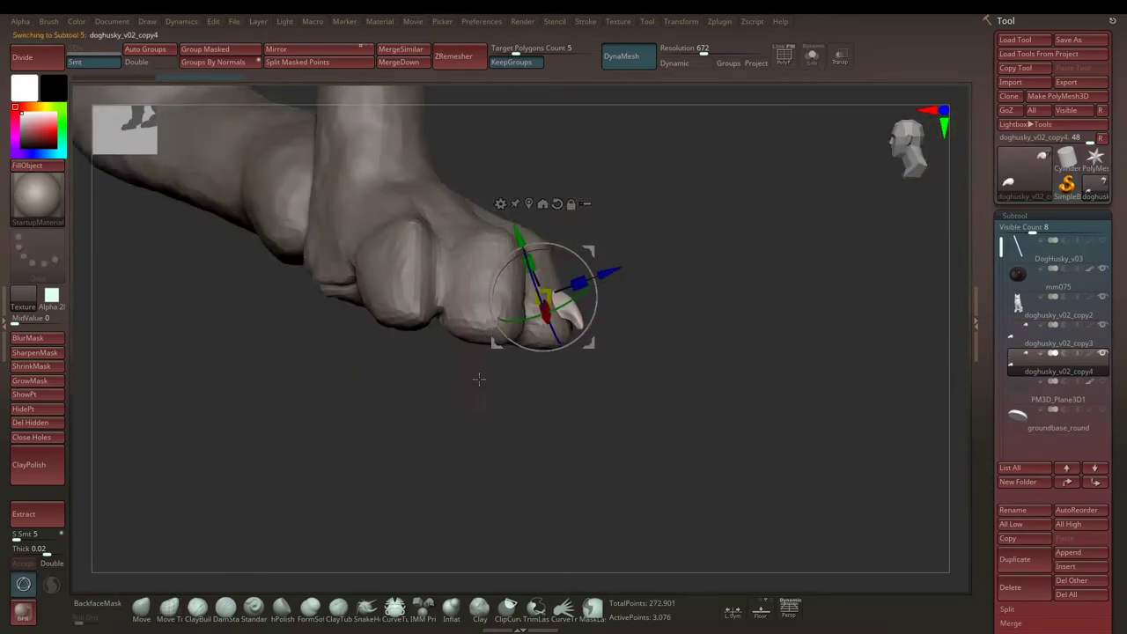
pyautogui.moveTo(545, 370)
pyautogui.mouseDown()
pyautogui.moveTo(704, 259)
pyautogui.moveTo(620, 255)
pyautogui.moveTo(555, 326)
pyautogui.mouseUp()
pyautogui.moveTo(607, 279)
pyautogui.mouseDown()
pyautogui.moveTo(653, 331)
pyautogui.moveTo(771, 302)
pyautogui.mouseUp()
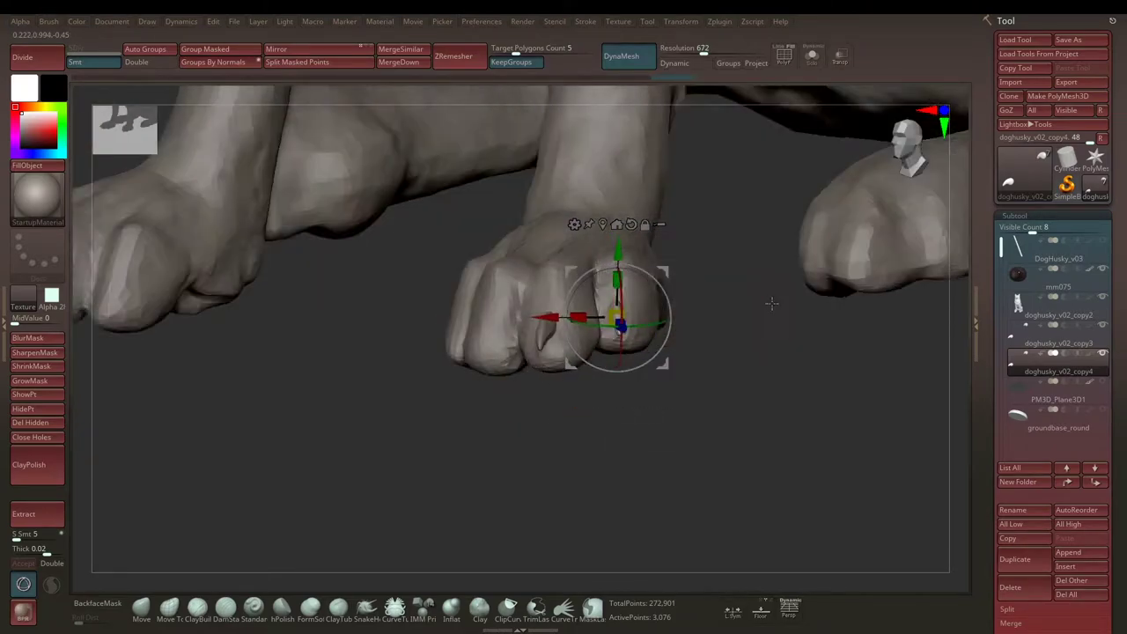
pyautogui.moveTo(771, 303); pyautogui.dragTo(983, 475)
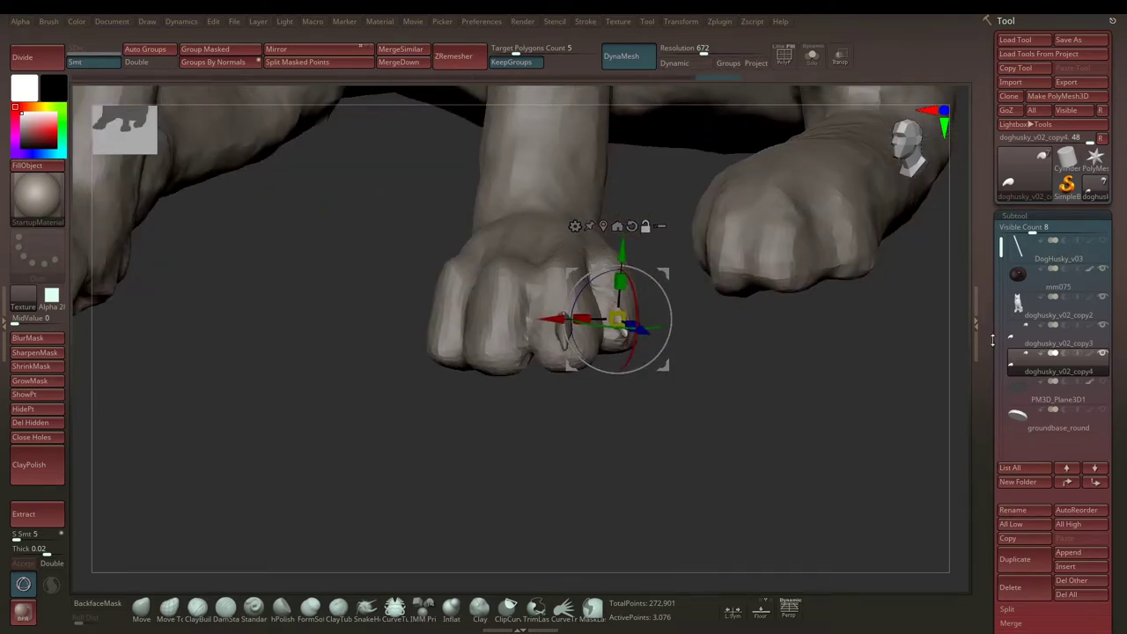
# Step: Copy another claw onto the next toe and rotate it to fit
pyautogui.click(1021, 339)
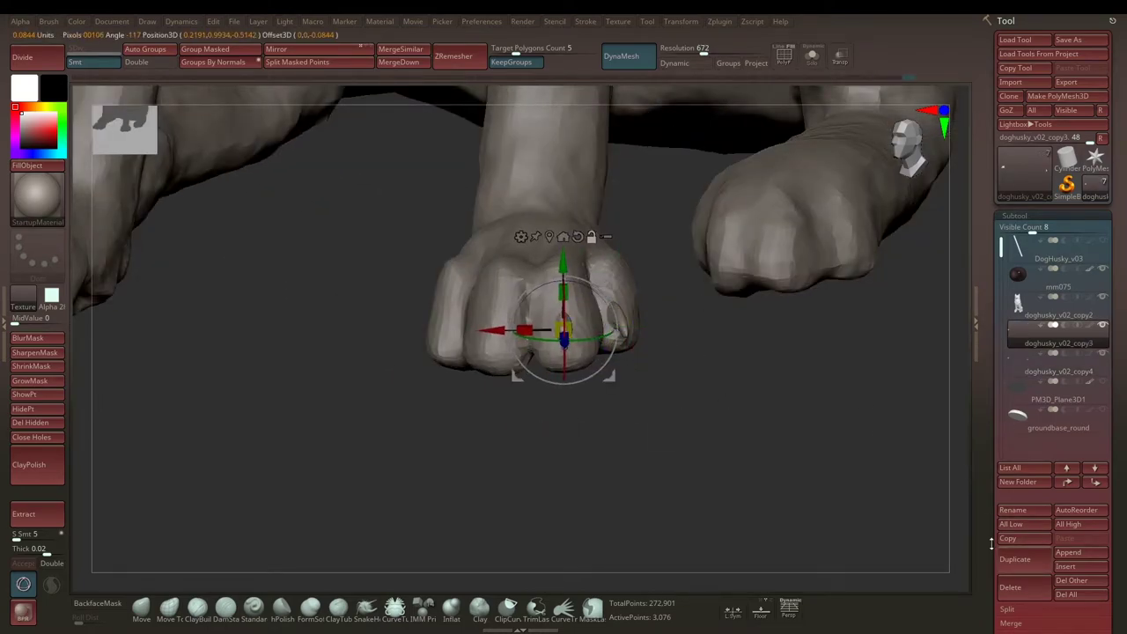
pyautogui.moveTo(804, 359); pyautogui.dragTo(760, 441)
pyautogui.moveTo(630, 339); pyautogui.dragTo(609, 343)
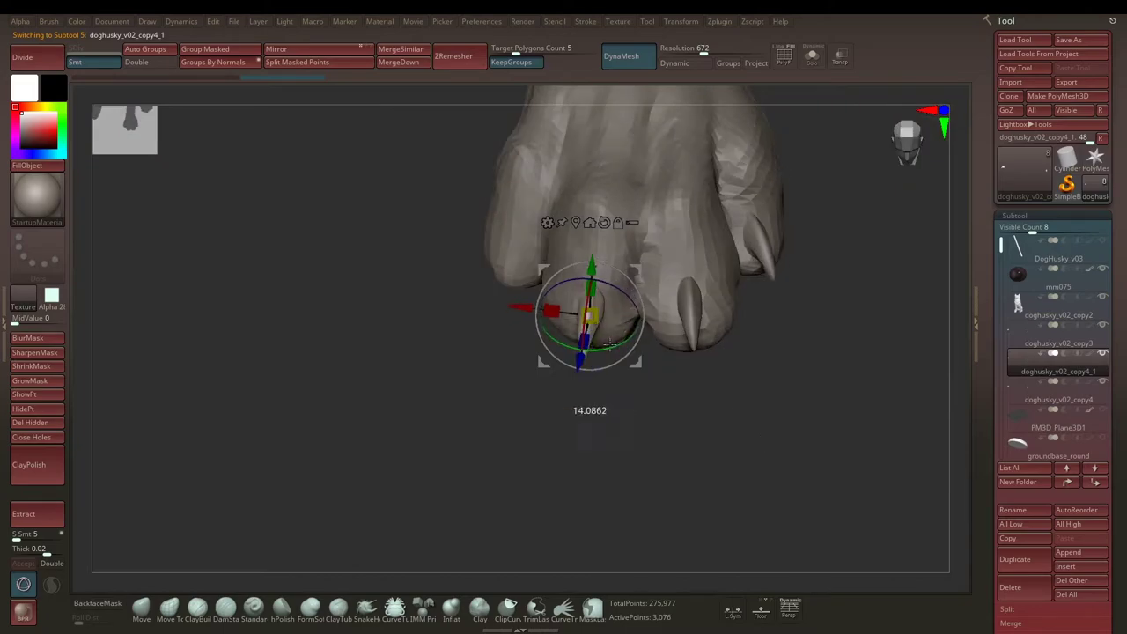
pyautogui.moveTo(701, 388); pyautogui.dragTo(777, 398)
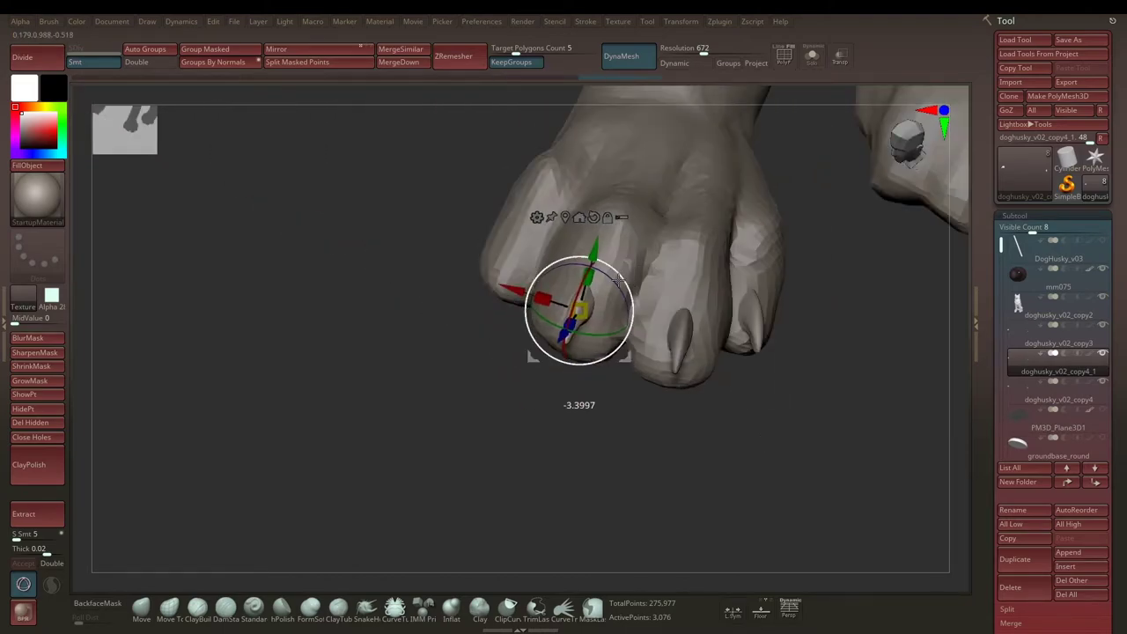
pyautogui.keyDown('alt'); pyautogui.click(777, 399); pyautogui.keyUp('alt')
pyautogui.moveTo(777, 399); pyautogui.dragTo(749, 312)
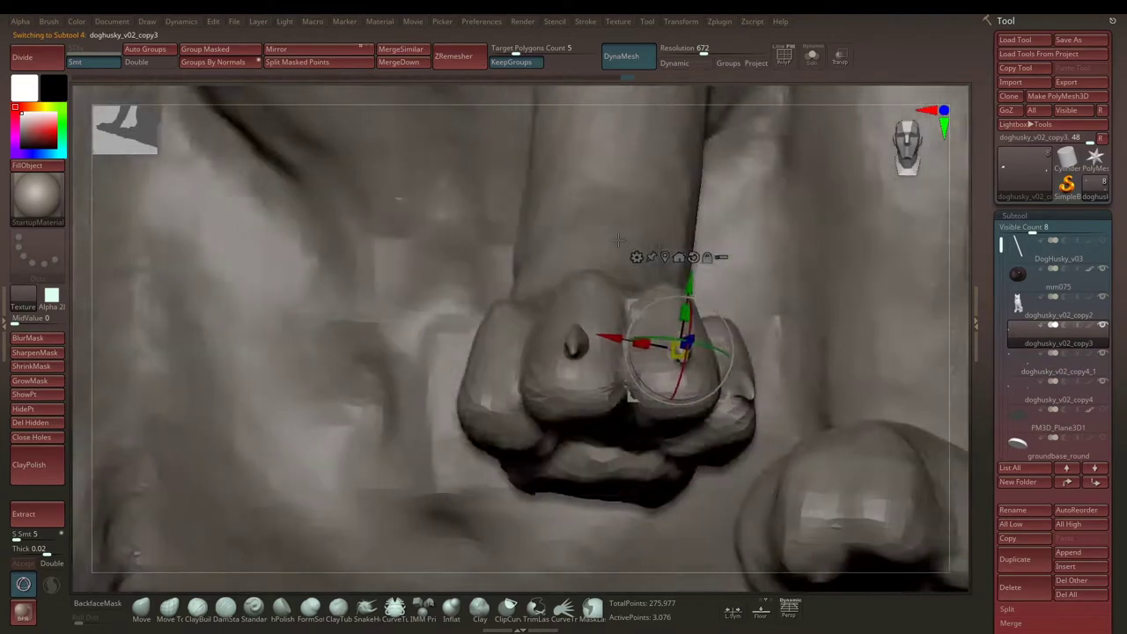
pyautogui.keyDown('alt'); pyautogui.click(718, 466); pyautogui.keyUp('alt')
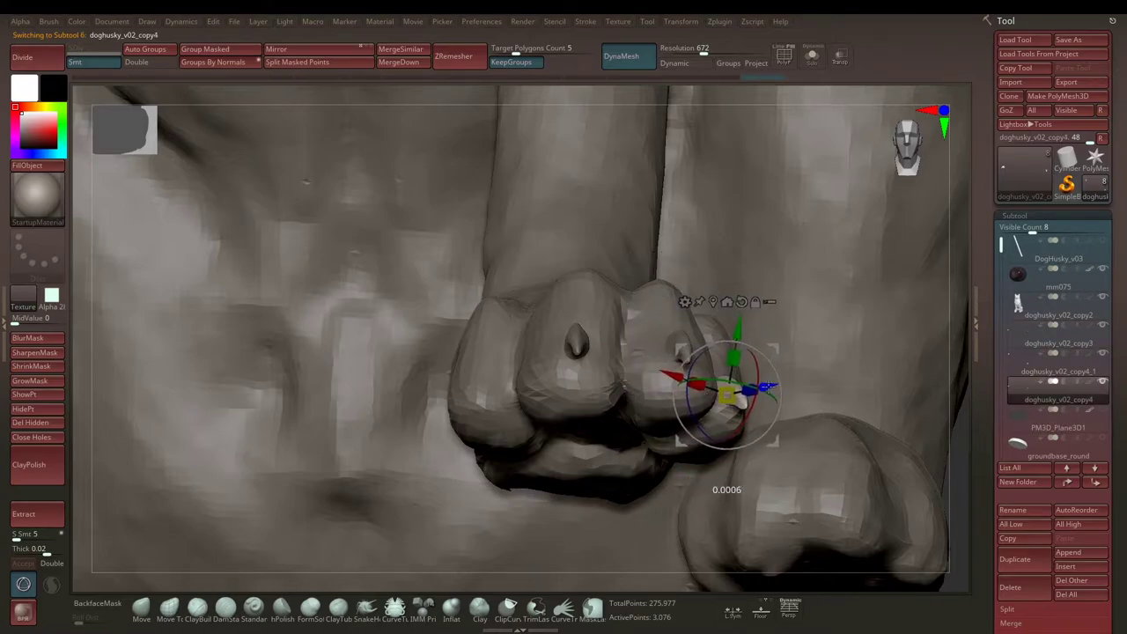
pyautogui.moveTo(768, 301)
pyautogui.mouseDown()
pyautogui.moveTo(766, 226)
pyautogui.moveTo(845, 286)
pyautogui.moveTo(613, 311)
pyautogui.moveTo(619, 341)
pyautogui.mouseUp()
# Step: Add a third claw copy and position it on the paw
pyautogui.moveTo(749, 403); pyautogui.dragTo(880, 397)
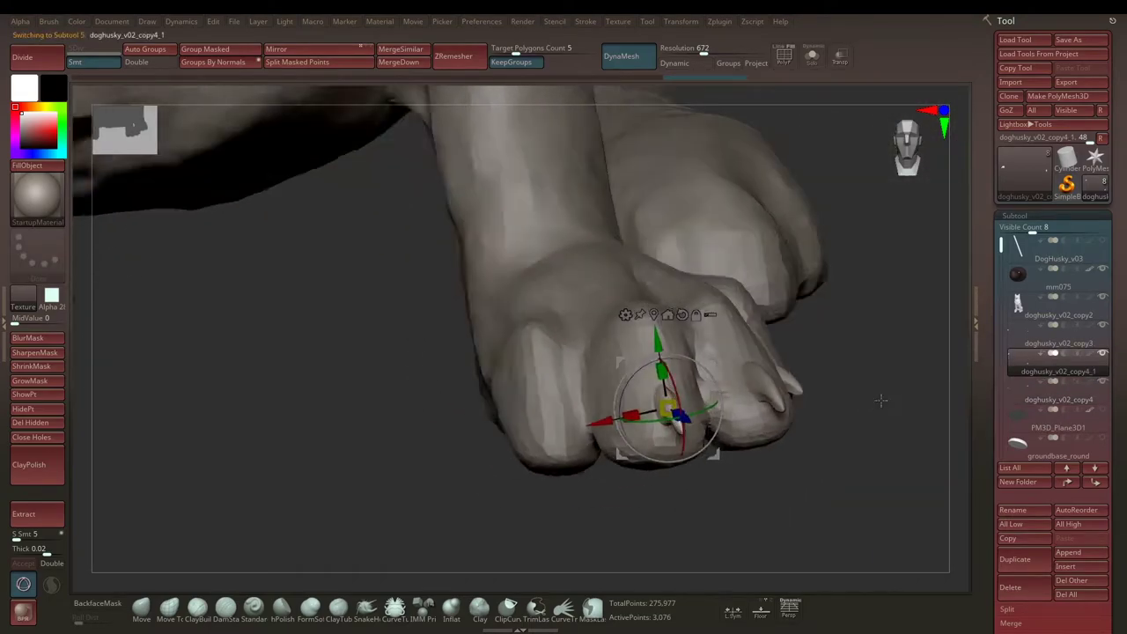
pyautogui.keyDown('ctrl'); pyautogui.moveTo(667, 410); pyautogui.dragTo(704, 413); pyautogui.keyUp('ctrl')
pyautogui.moveTo(813, 322); pyautogui.dragTo(713, 398)
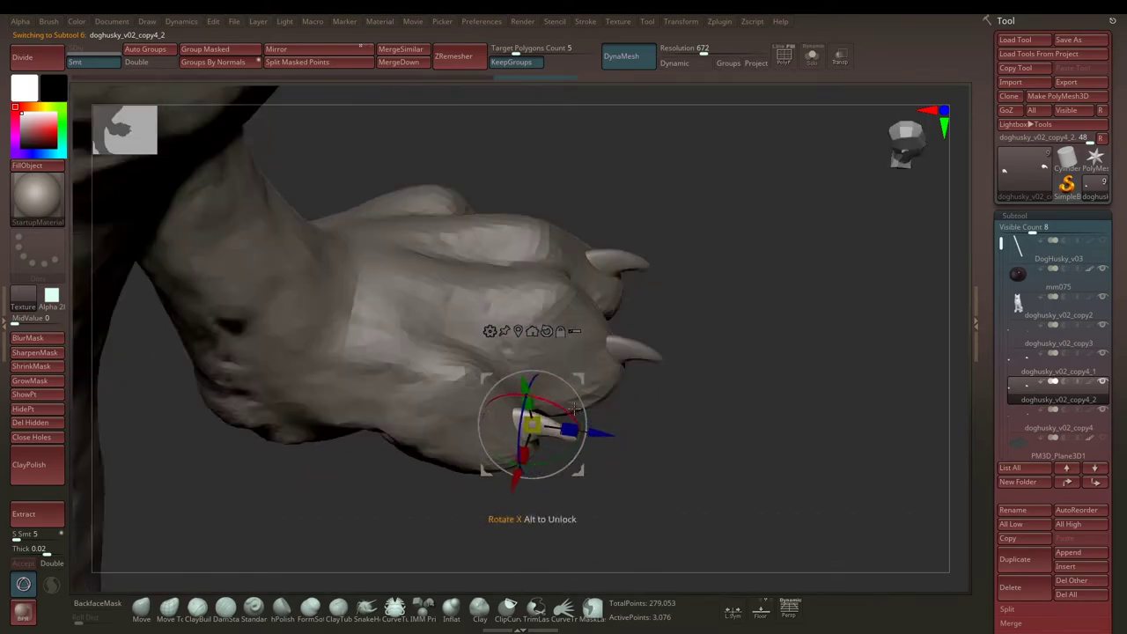
pyautogui.moveTo(669, 493); pyautogui.dragTo(552, 435)
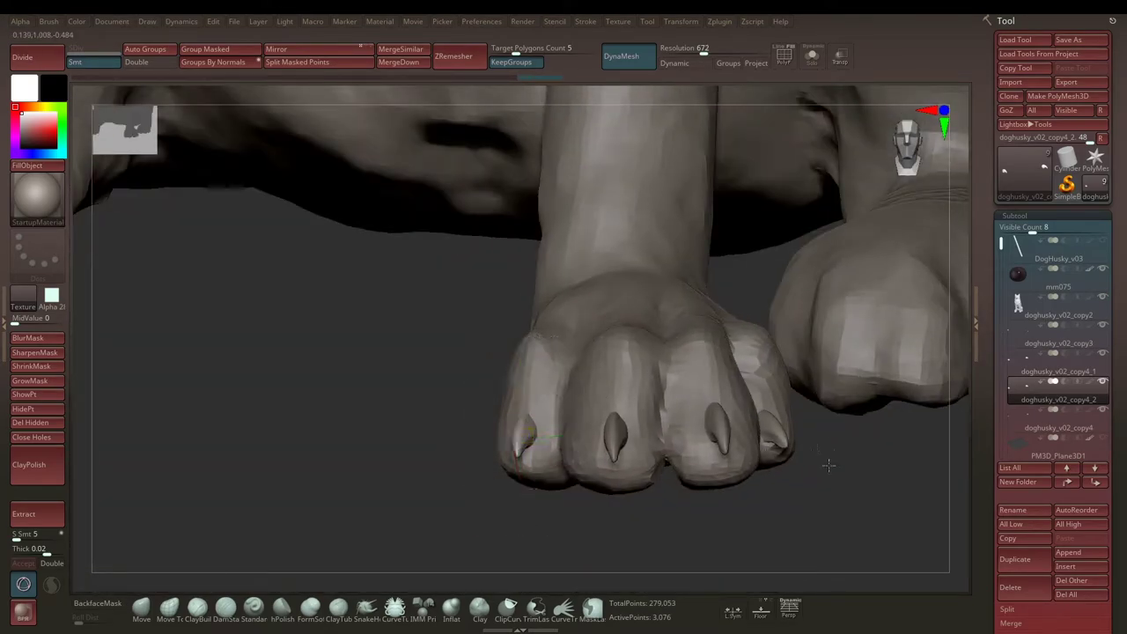
pyautogui.keyDown('alt'); pyautogui.click(829, 464); pyautogui.keyUp('alt')
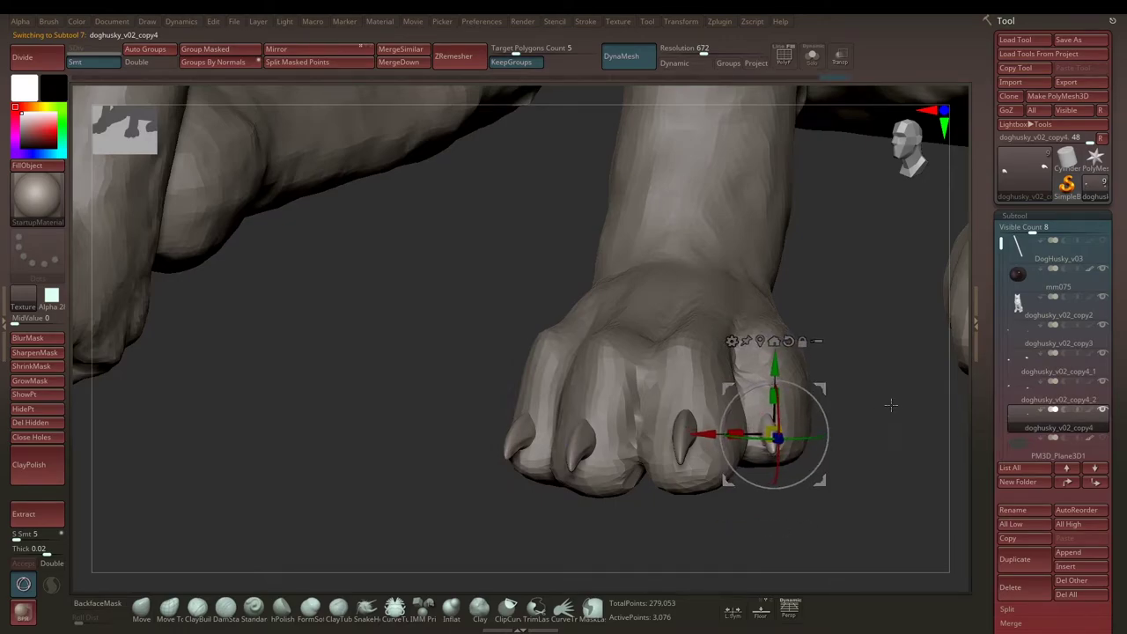
pyautogui.moveTo(892, 402)
pyautogui.mouseDown()
pyautogui.moveTo(905, 425)
pyautogui.moveTo(561, 445)
pyautogui.moveTo(671, 474)
pyautogui.mouseUp()
pyautogui.keyDown('alt'); pyautogui.click(671, 448); pyautogui.keyUp('alt')
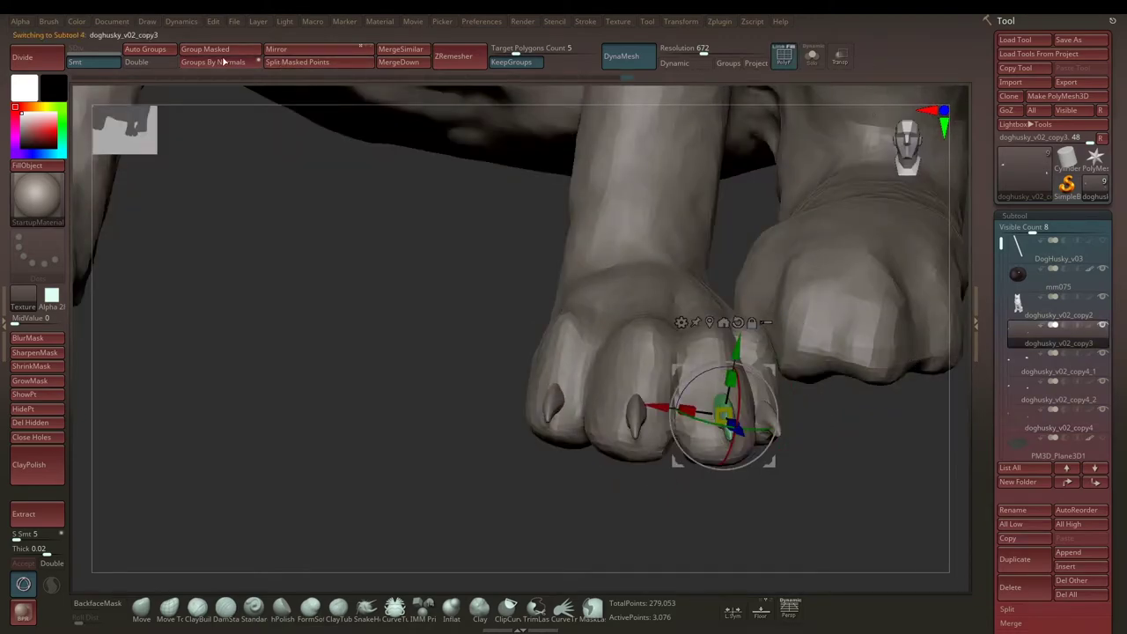
# Step: Merge the claw copies down into the single subtool doghusky_v02_copy3
pyautogui.click(399, 62)
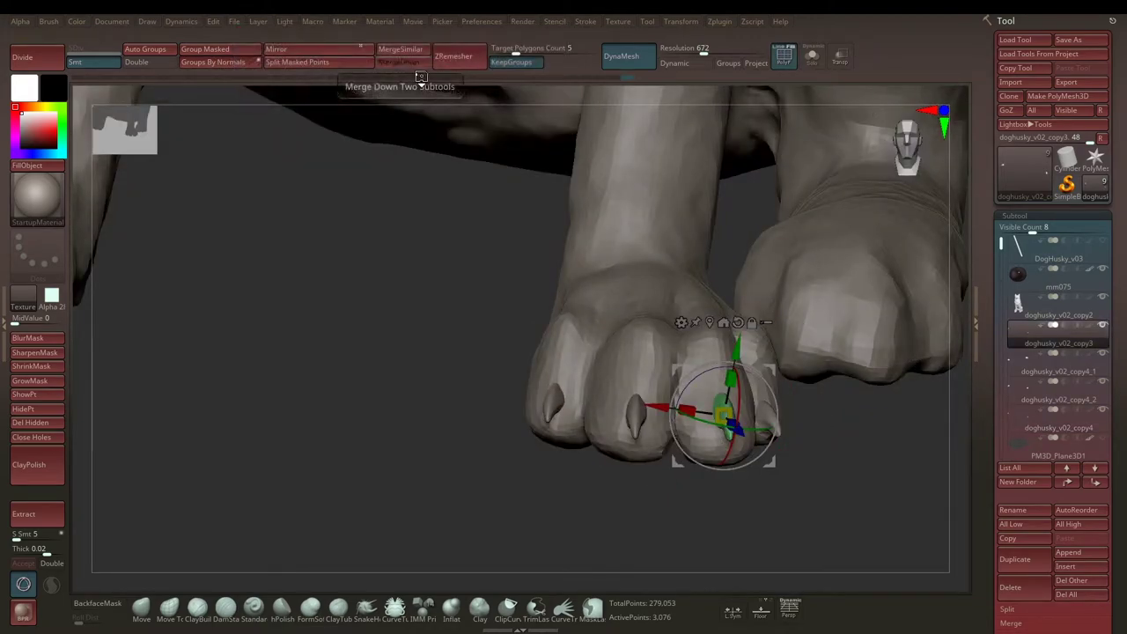
pyautogui.click(400, 62)
pyautogui.moveTo(797, 418)
pyautogui.mouseDown()
pyautogui.moveTo(564, 390)
pyautogui.moveTo(572, 356)
pyautogui.moveTo(543, 344)
pyautogui.mouseUp()
pyautogui.press('q')
# Step: Rename the merged claw subtool to nails, then to nailsFront
pyautogui.click(1019, 514)
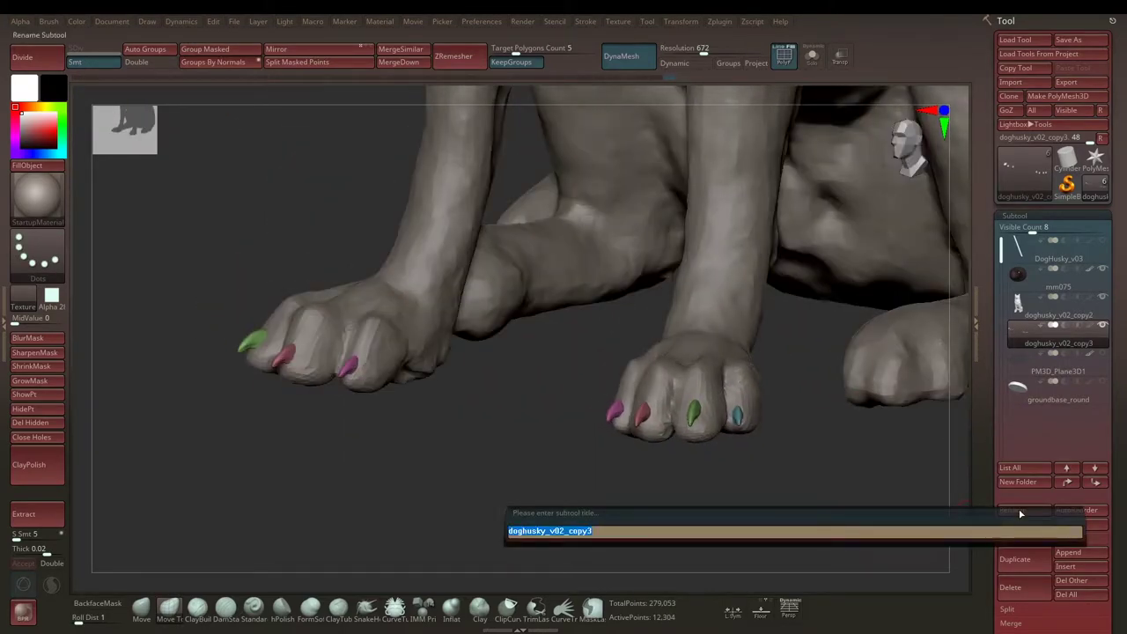
pyautogui.write('nails')
pyautogui.press('Return')
pyautogui.moveTo(566, 364); pyautogui.dragTo(607, 361)
pyautogui.click(1012, 510)
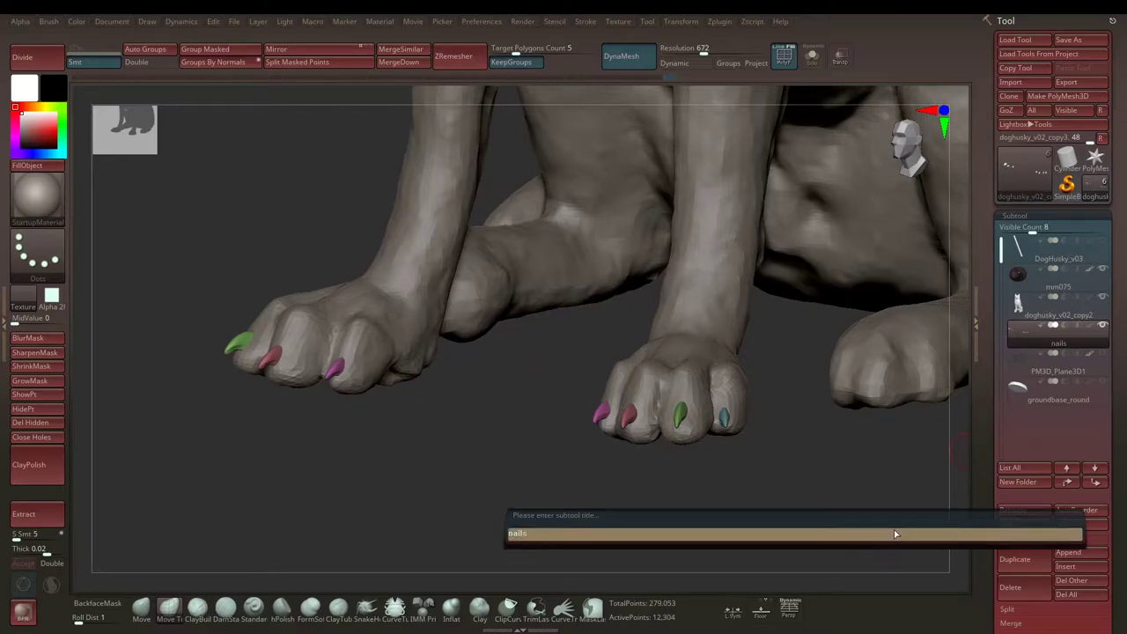
pyautogui.write('Front')
pyautogui.press('Return')
# Step: Select the doghusky_v02_copy2 body subtool and pick the ClayBuildup brush
pyautogui.moveTo(893, 528); pyautogui.dragTo(491, 365)
pyautogui.press('f')
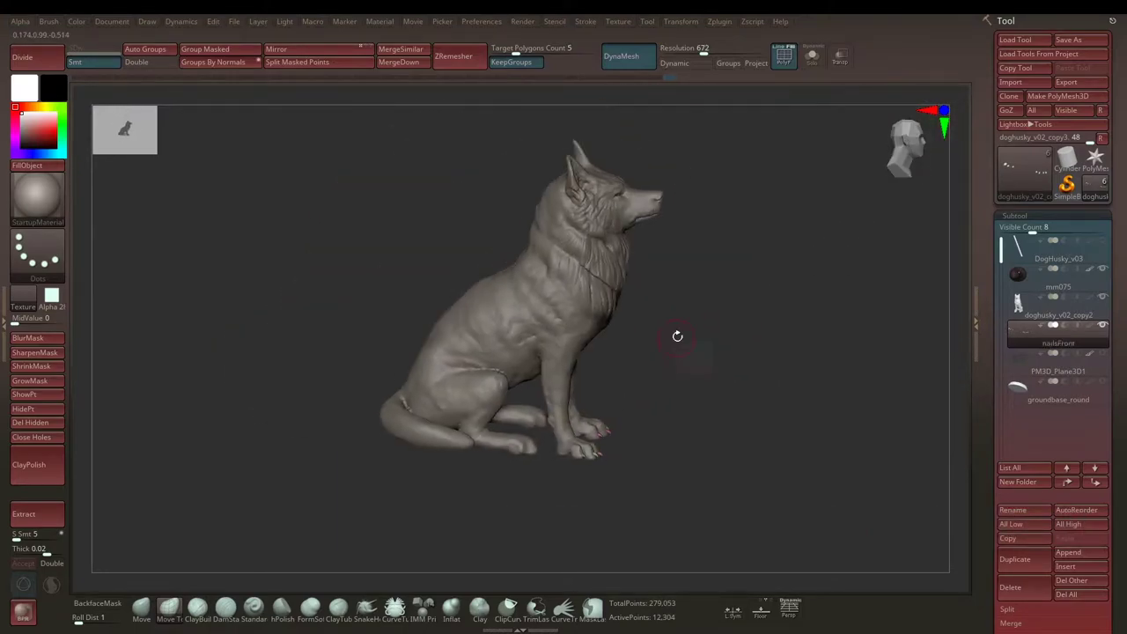
pyautogui.moveTo(674, 332); pyautogui.dragTo(546, 335)
pyautogui.press('f')
pyautogui.press('w')
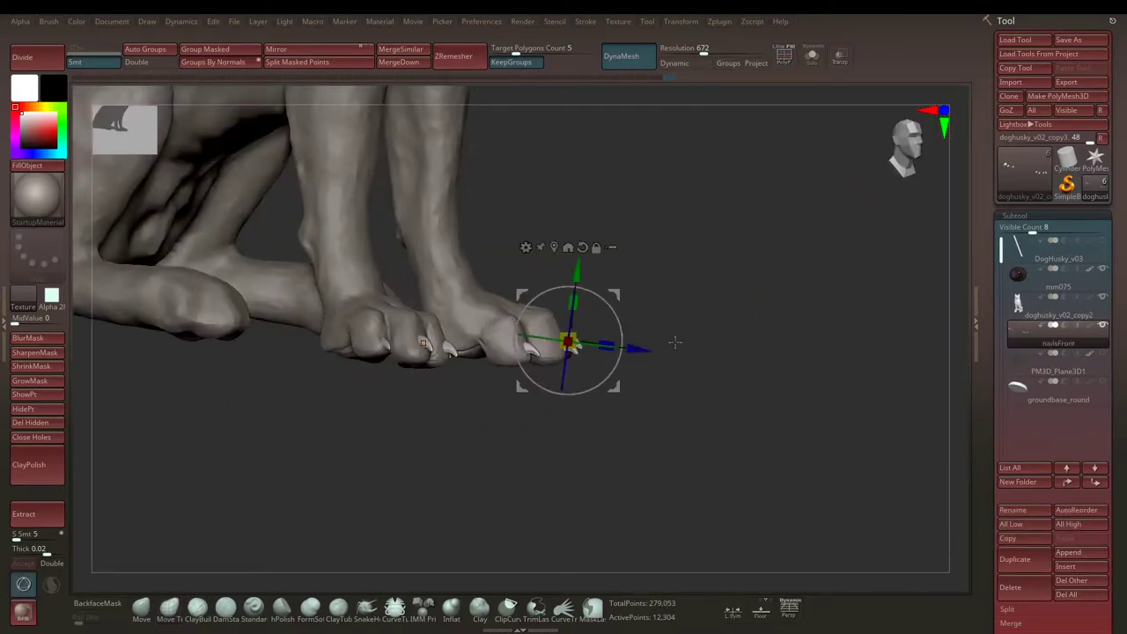
pyautogui.moveTo(673, 340)
pyautogui.mouseDown()
pyautogui.moveTo(658, 313)
pyautogui.moveTo(452, 307)
pyautogui.moveTo(599, 302)
pyautogui.moveTo(685, 282)
pyautogui.moveTo(667, 282)
pyautogui.moveTo(677, 302)
pyautogui.moveTo(581, 262)
pyautogui.moveTo(723, 270)
pyautogui.moveTo(710, 294)
pyautogui.moveTo(405, 259)
pyautogui.moveTo(722, 297)
pyautogui.moveTo(605, 254)
pyautogui.moveTo(636, 282)
pyautogui.moveTo(646, 230)
pyautogui.moveTo(543, 211)
pyautogui.moveTo(534, 244)
pyautogui.moveTo(684, 270)
pyautogui.moveTo(306, 260)
pyautogui.moveTo(285, 276)
pyautogui.moveTo(487, 198)
pyautogui.moveTo(473, 234)
pyautogui.mouseUp()
pyautogui.keyDown('alt'); pyautogui.click(658, 312); pyautogui.keyUp('alt')
pyautogui.press('b')
pyautogui.press('c')
pyautogui.press('b')
pyautogui.press('space')
# Step: Pick ClayBuildup and review the forelegs, side and rear three-quarter views of the dog
pyautogui.moveTo(442, 191); pyautogui.dragTo(464, 220)
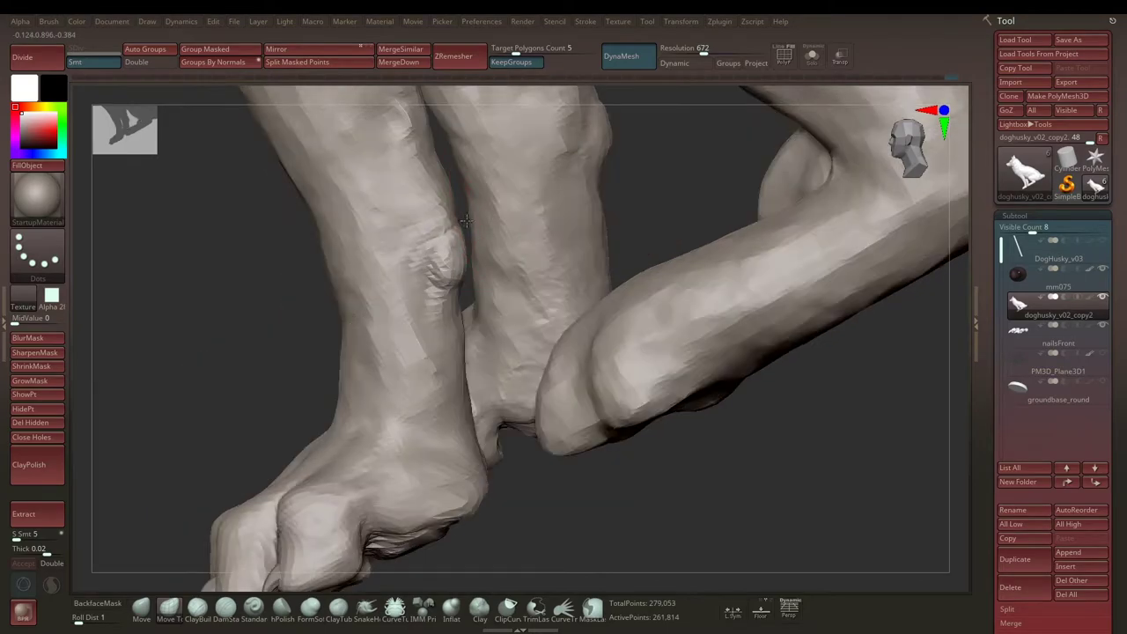
pyautogui.moveTo(465, 269)
pyautogui.mouseDown()
pyautogui.moveTo(628, 176)
pyautogui.moveTo(511, 234)
pyautogui.moveTo(590, 255)
pyautogui.moveTo(452, 313)
pyautogui.mouseUp()
pyautogui.moveTo(508, 261)
pyautogui.mouseDown()
pyautogui.moveTo(529, 239)
pyautogui.moveTo(437, 366)
pyautogui.mouseUp()
pyautogui.moveTo(626, 222)
pyautogui.keyDown('shift'); pyautogui.mouseDown()
pyautogui.moveTo(515, 196)
pyautogui.moveTo(579, 279)
pyautogui.moveTo(573, 290)
pyautogui.mouseUp(); pyautogui.keyUp('shift')
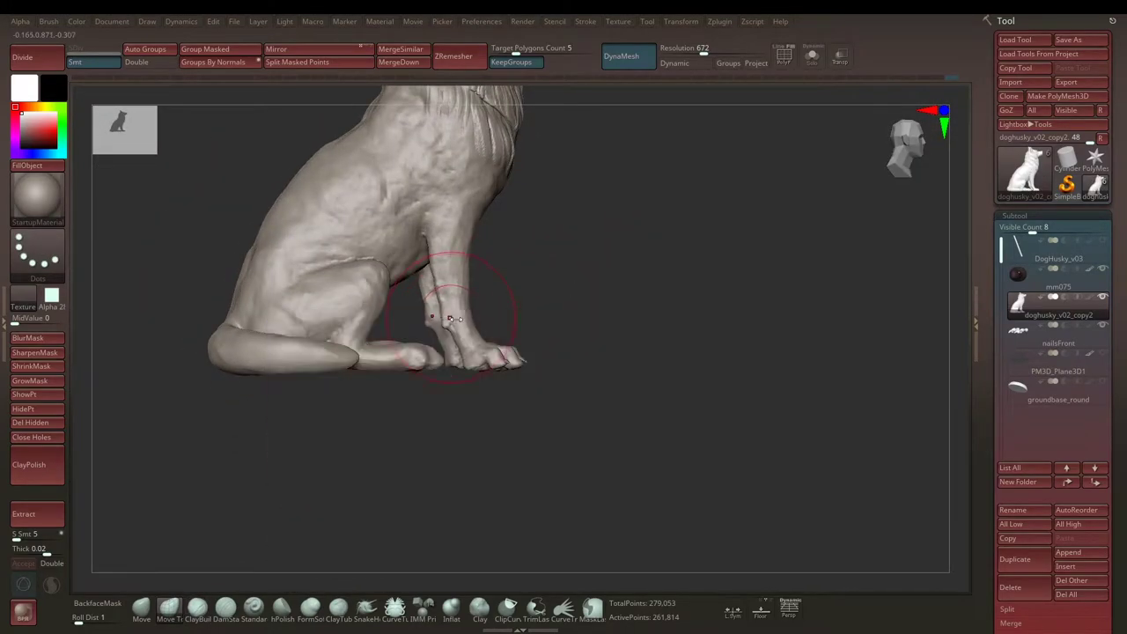
pyautogui.moveTo(450, 307)
pyautogui.mouseDown()
pyautogui.moveTo(334, 294)
pyautogui.moveTo(428, 266)
pyautogui.moveTo(397, 264)
pyautogui.moveTo(652, 357)
pyautogui.mouseUp()
pyautogui.press('b')
pyautogui.press('c')
pyautogui.press('b')
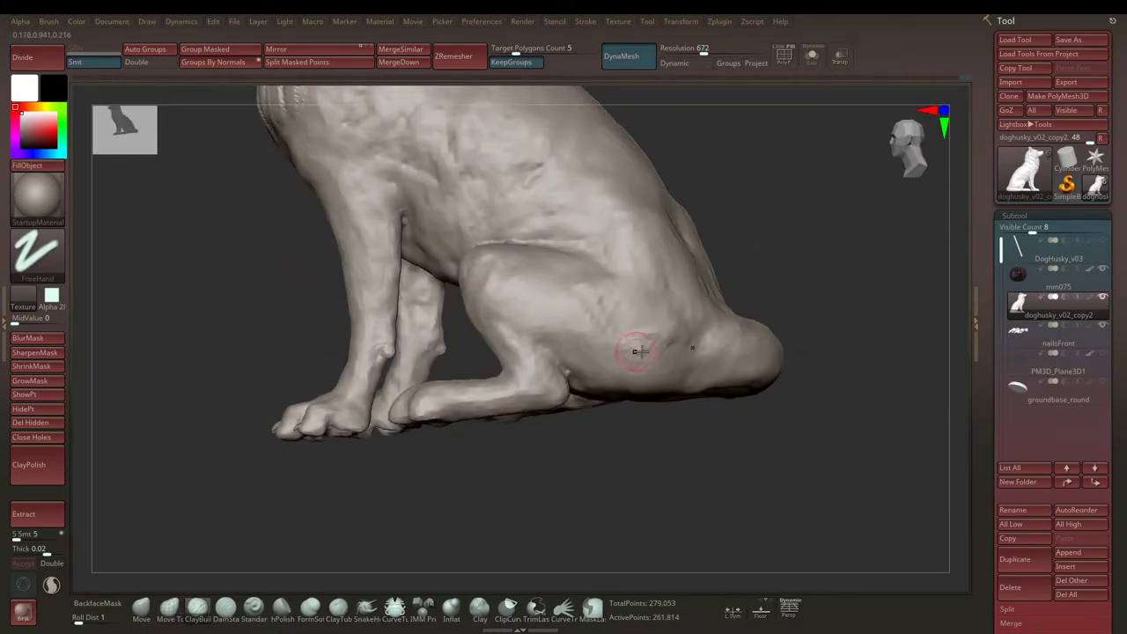
pyautogui.moveTo(640, 316); pyautogui.dragTo(696, 348)
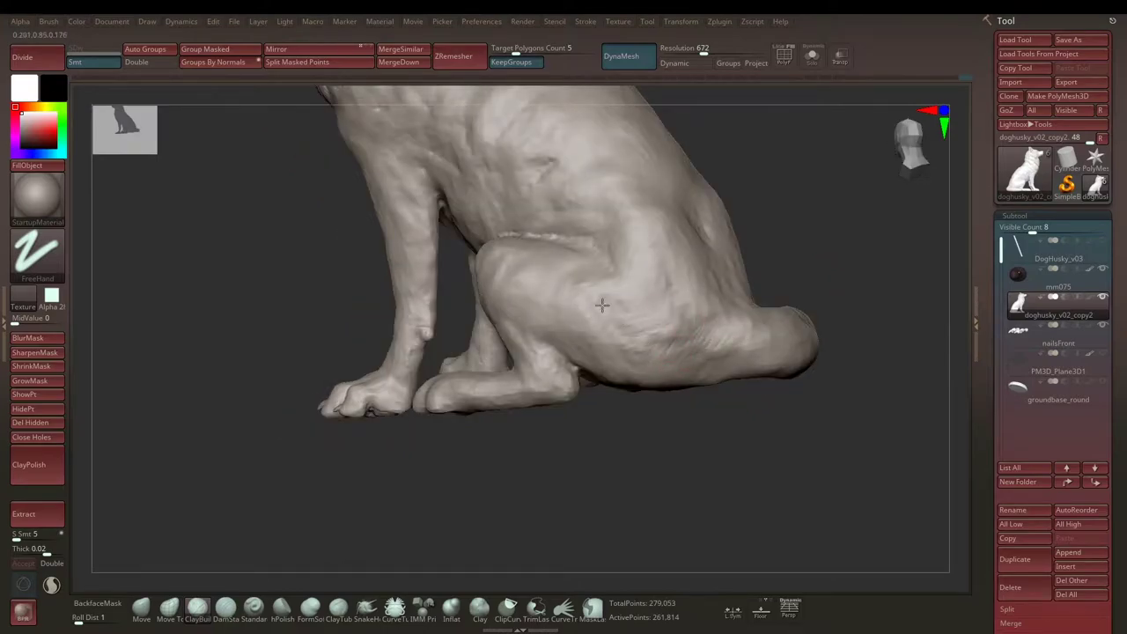
pyautogui.moveTo(785, 212)
pyautogui.mouseDown()
pyautogui.moveTo(646, 430)
pyautogui.moveTo(722, 389)
pyautogui.moveTo(730, 410)
pyautogui.moveTo(712, 371)
pyautogui.mouseUp()
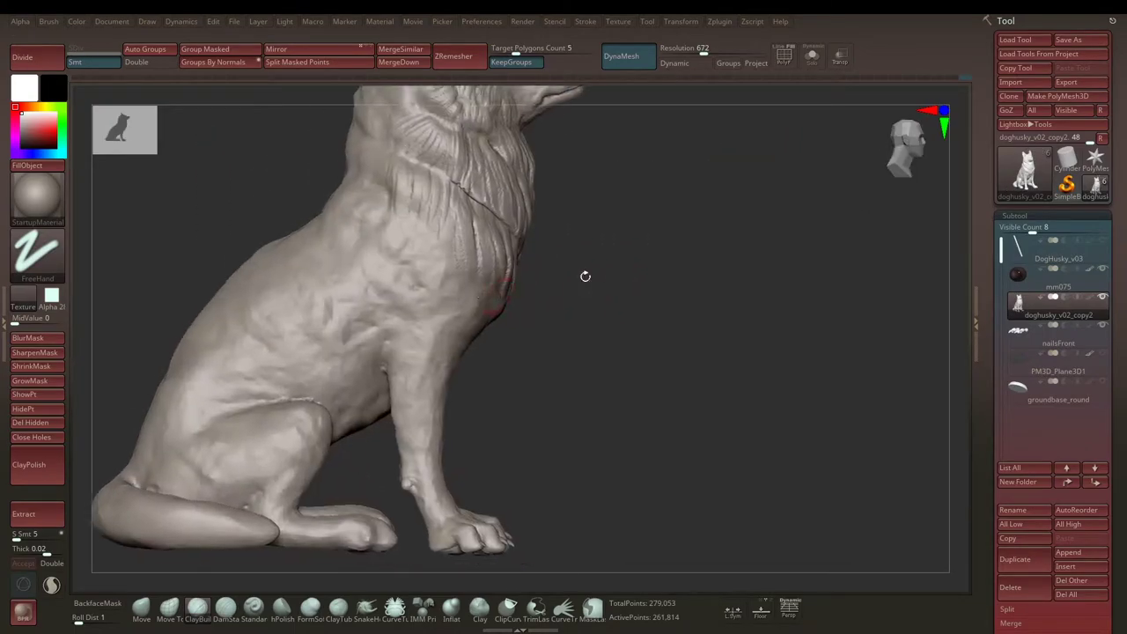
pyautogui.moveTo(585, 264)
pyautogui.mouseDown()
pyautogui.moveTo(327, 307)
pyautogui.moveTo(397, 412)
pyautogui.moveTo(272, 385)
pyautogui.moveTo(357, 382)
pyautogui.mouseUp()
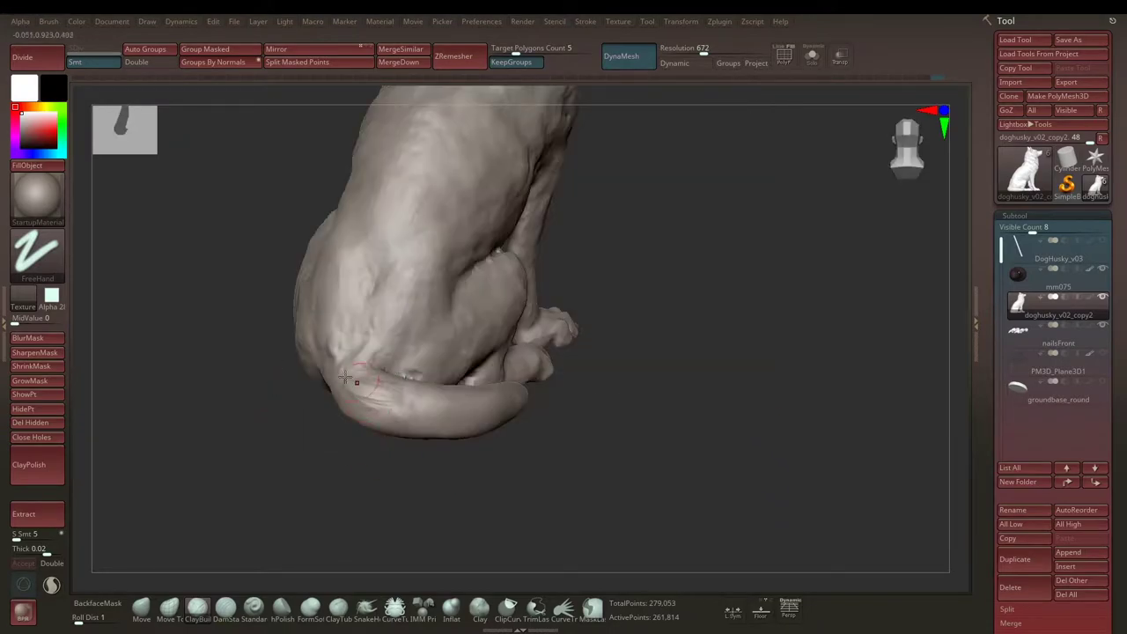
# Step: Isolate the tail polygroup and orbit around it from several angles
pyautogui.rightClick(399, 434)
pyautogui.keyDown('ctrl'); pyautogui.keyDown('shift'); pyautogui.click(387, 352); pyautogui.keyUp('shift'); pyautogui.keyUp('ctrl')
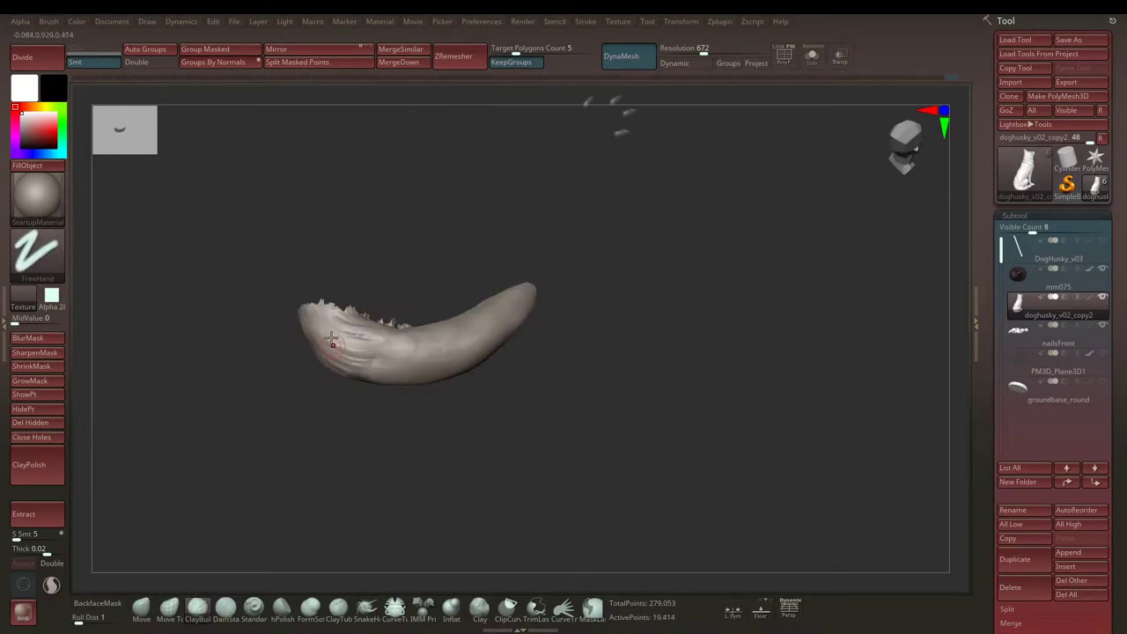
pyautogui.moveTo(390, 321)
pyautogui.mouseDown()
pyautogui.moveTo(378, 402)
pyautogui.moveTo(542, 317)
pyautogui.mouseUp()
pyautogui.moveTo(467, 302); pyautogui.dragTo(333, 365)
pyautogui.moveTo(471, 291)
pyautogui.mouseDown()
pyautogui.moveTo(471, 371)
pyautogui.moveTo(473, 315)
pyautogui.mouseUp()
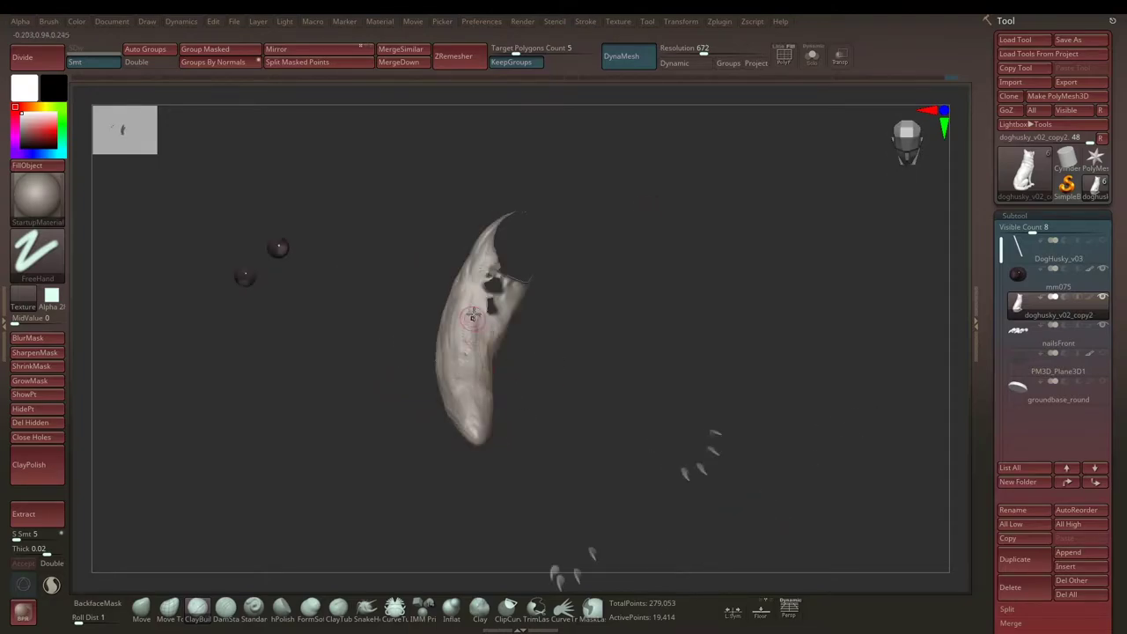
pyautogui.moveTo(556, 340)
pyautogui.mouseDown()
pyautogui.moveTo(534, 305)
pyautogui.moveTo(599, 327)
pyautogui.mouseUp()
# Step: Switch to a Dots stroke and sculpt a fur strand line along the tail base
pyautogui.press('space')
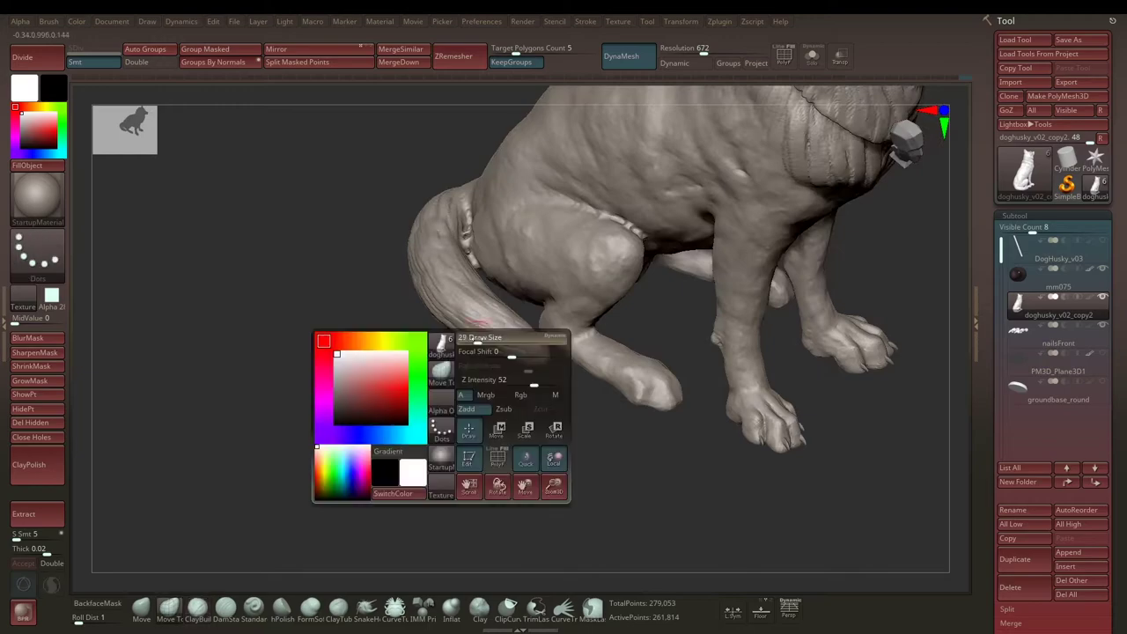
pyautogui.press('space')
pyautogui.moveTo(545, 370)
pyautogui.mouseDown()
pyautogui.moveTo(548, 340)
pyautogui.moveTo(523, 368)
pyautogui.moveTo(567, 404)
pyautogui.moveTo(541, 374)
pyautogui.moveTo(843, 360)
pyautogui.moveTo(797, 300)
pyautogui.moveTo(742, 297)
pyautogui.moveTo(712, 378)
pyautogui.moveTo(390, 385)
pyautogui.moveTo(464, 344)
pyautogui.moveTo(483, 360)
pyautogui.moveTo(448, 291)
pyautogui.moveTo(417, 300)
pyautogui.mouseUp()
pyautogui.press('space')
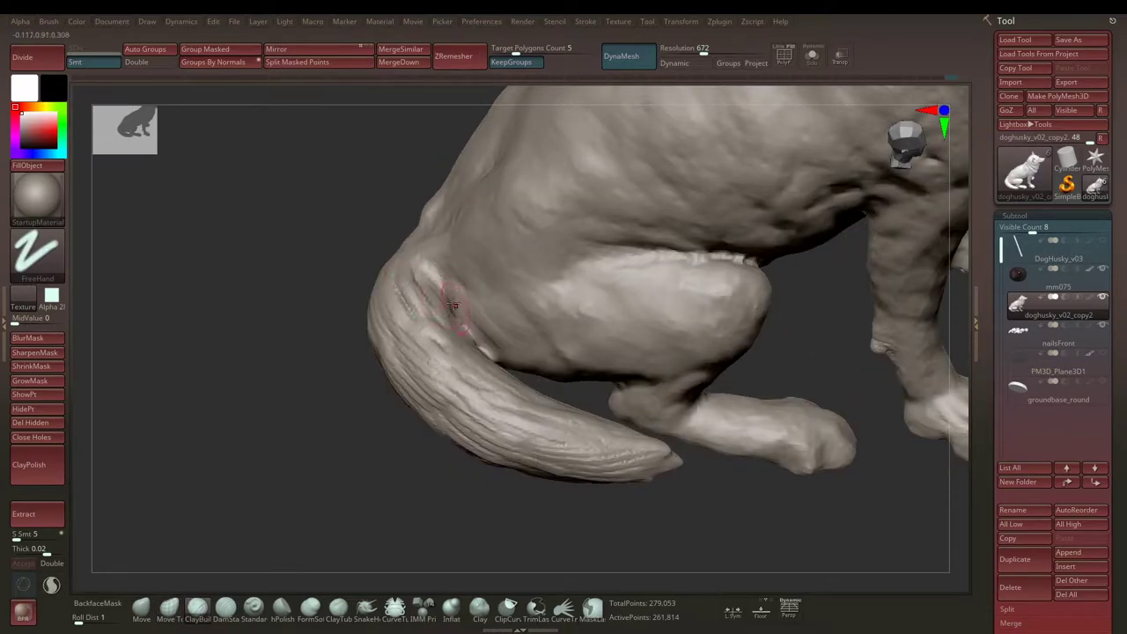
pyautogui.moveTo(485, 352)
pyautogui.mouseDown()
pyautogui.moveTo(482, 341)
pyautogui.moveTo(352, 345)
pyautogui.moveTo(495, 354)
pyautogui.mouseUp()
# Step: Switch to a FreeHand stroke and bring the chest ruff and front paws into view
pyautogui.press('f')
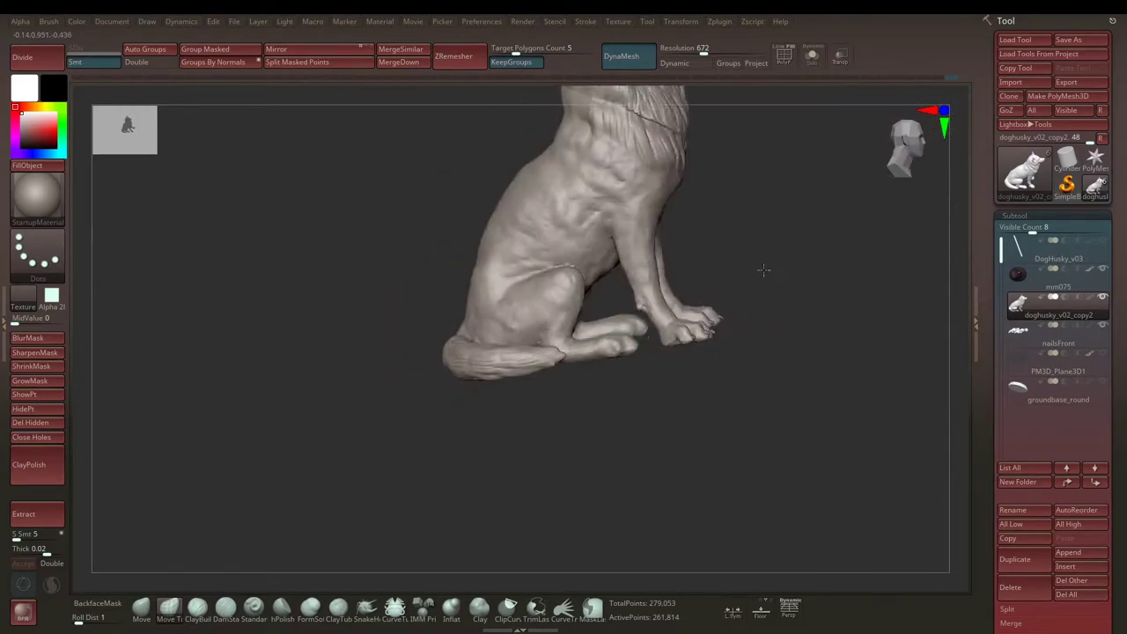
pyautogui.press('space')
pyautogui.moveTo(576, 276)
pyautogui.mouseDown()
pyautogui.moveTo(657, 265)
pyautogui.moveTo(626, 220)
pyautogui.moveTo(473, 213)
pyautogui.mouseUp()
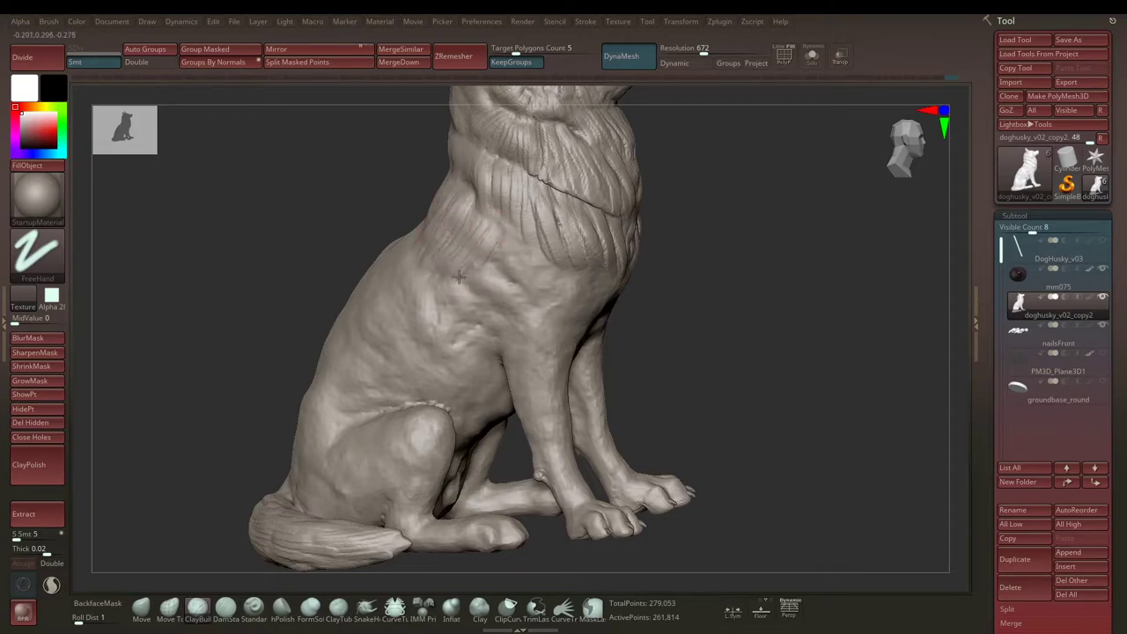
pyautogui.moveTo(568, 332)
pyautogui.mouseDown()
pyautogui.moveTo(598, 291)
pyautogui.moveTo(643, 309)
pyautogui.moveTo(638, 317)
pyautogui.moveTo(734, 301)
pyautogui.moveTo(624, 232)
pyautogui.moveTo(530, 287)
pyautogui.moveTo(539, 327)
pyautogui.mouseUp()
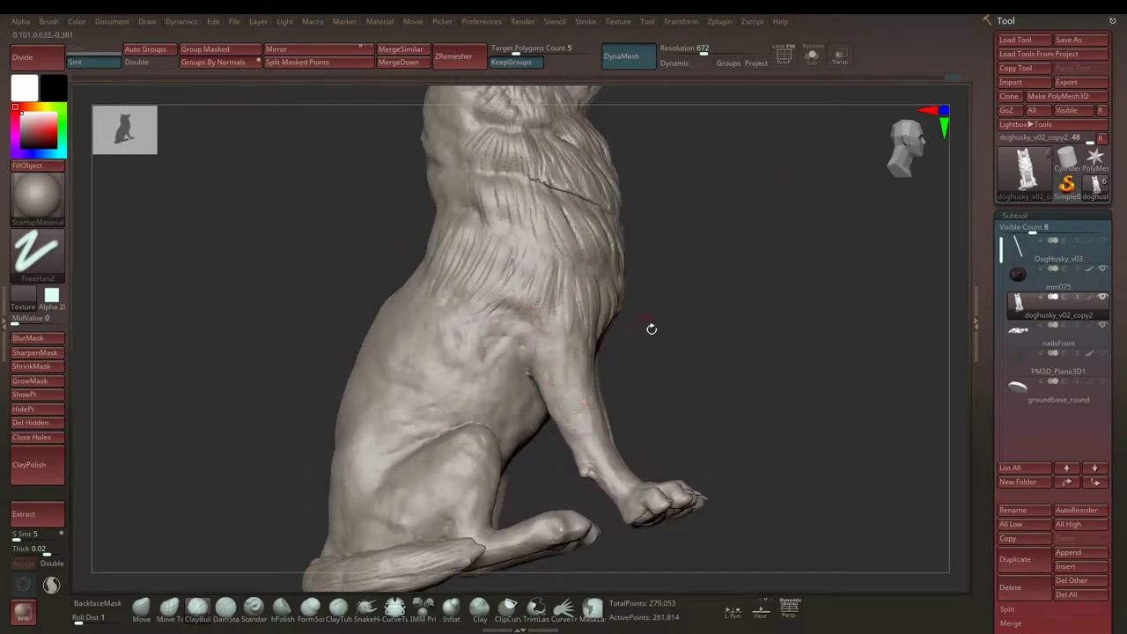
pyautogui.moveTo(651, 329); pyautogui.dragTo(530, 374)
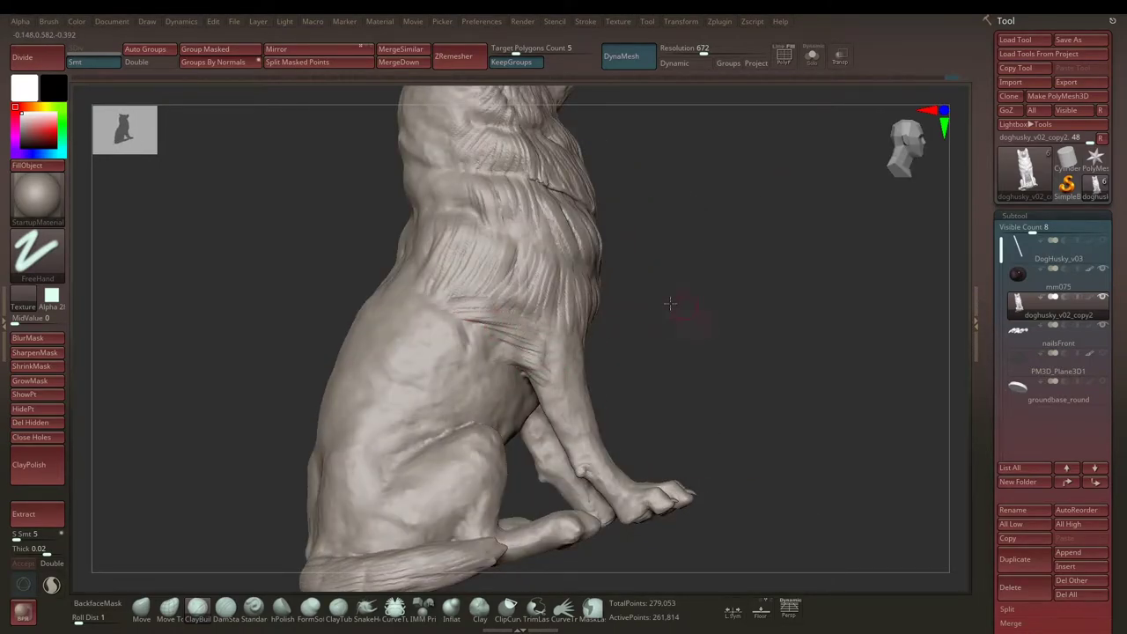
pyautogui.moveTo(669, 302); pyautogui.dragTo(707, 272)
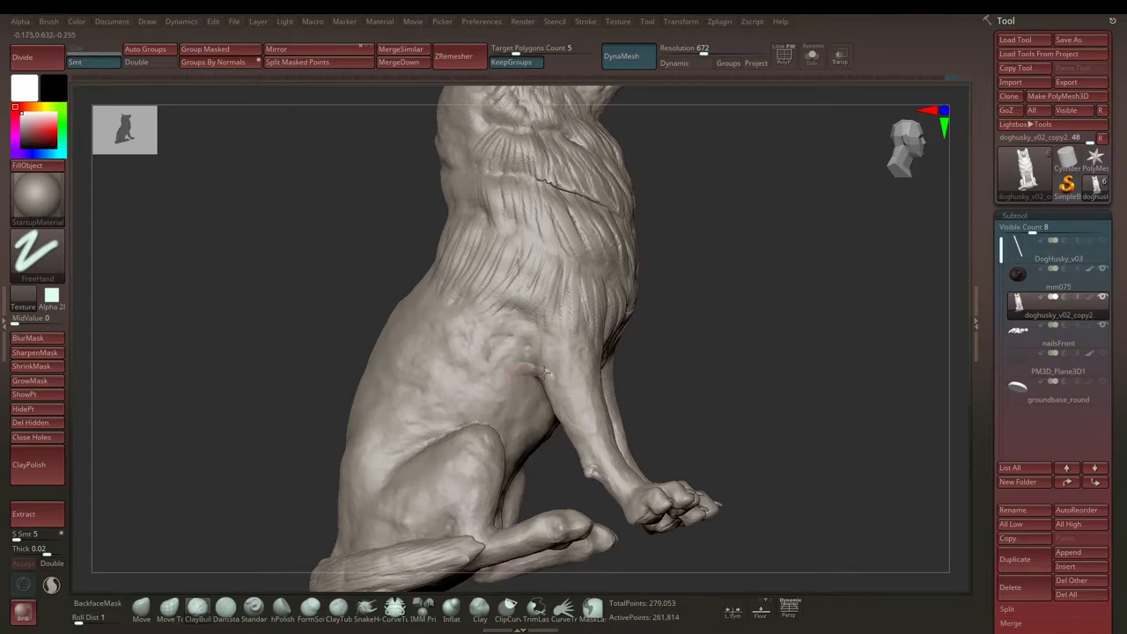
pyautogui.moveTo(482, 316); pyautogui.dragTo(534, 314)
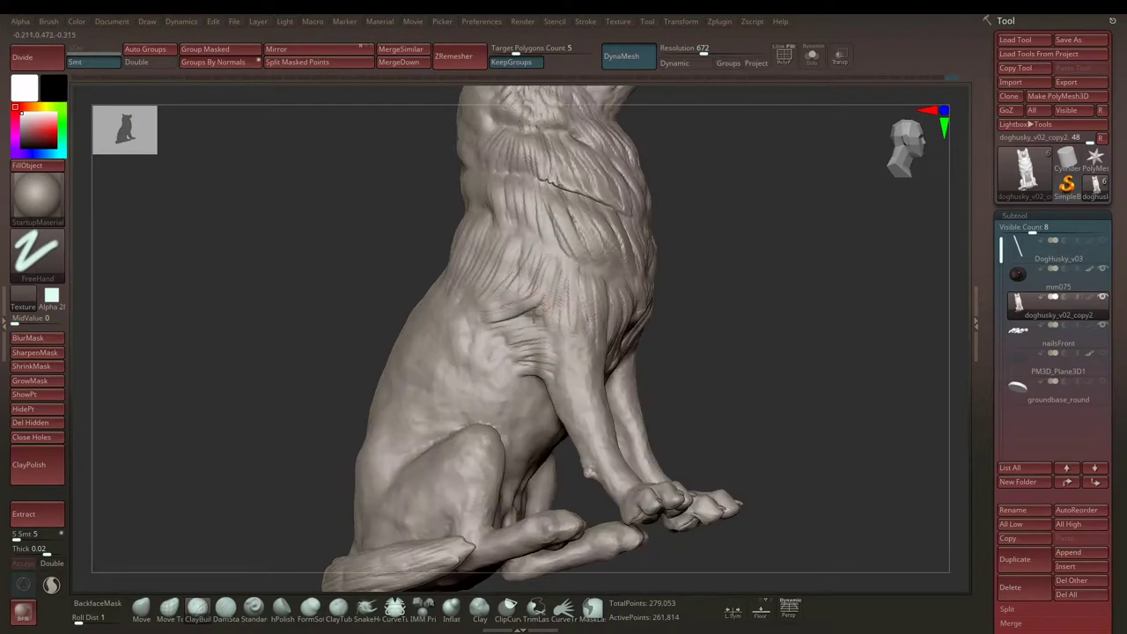
pyautogui.moveTo(556, 358)
pyautogui.mouseDown()
pyautogui.moveTo(541, 397)
pyautogui.moveTo(639, 299)
pyautogui.moveTo(504, 321)
pyautogui.moveTo(317, 379)
pyautogui.moveTo(485, 352)
pyautogui.mouseUp()
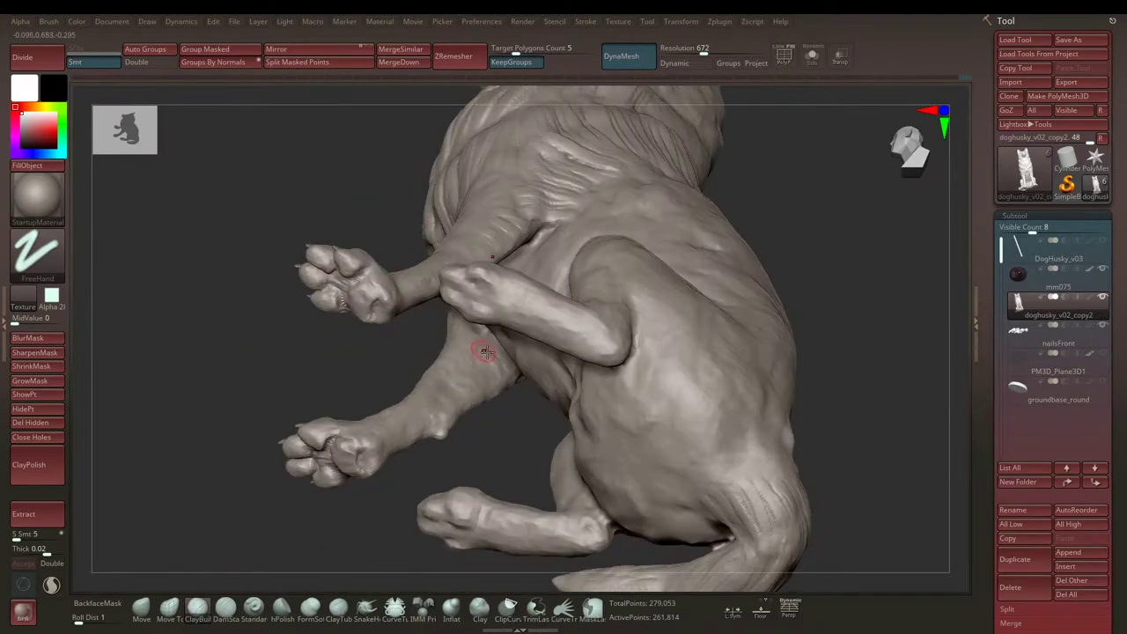
# Step: Orbit beneath the husky to inspect the belly, hind legs and front legs
pyautogui.moveTo(435, 419); pyautogui.dragTo(343, 282)
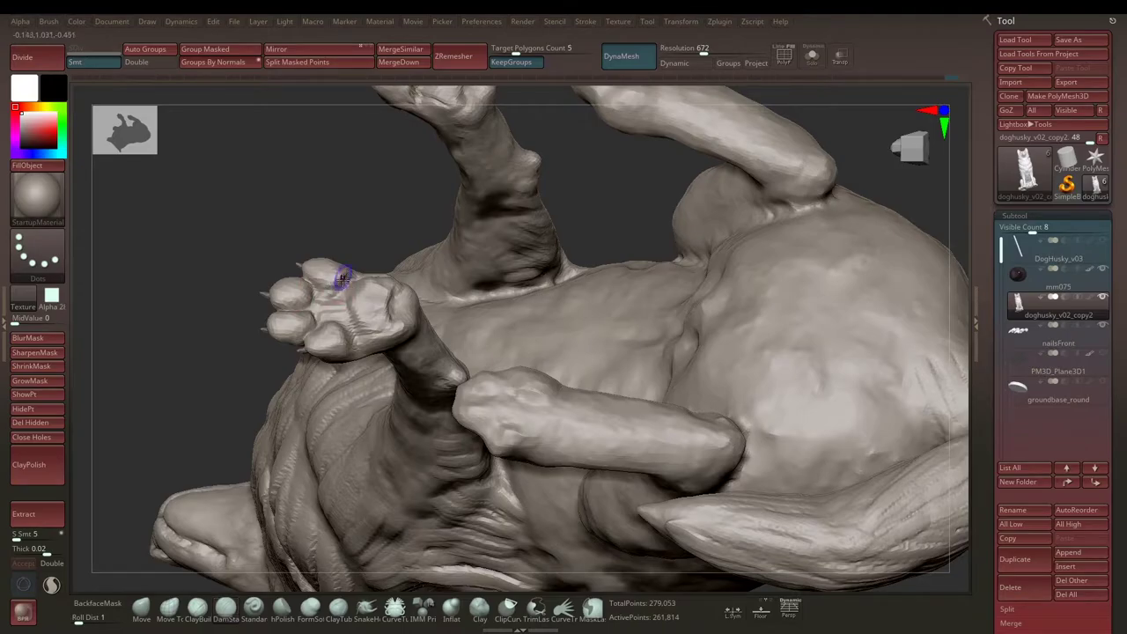
pyautogui.moveTo(295, 246)
pyautogui.mouseDown()
pyautogui.moveTo(326, 325)
pyautogui.moveTo(167, 360)
pyautogui.moveTo(341, 309)
pyautogui.moveTo(459, 343)
pyautogui.moveTo(363, 341)
pyautogui.moveTo(588, 194)
pyautogui.moveTo(410, 288)
pyautogui.mouseUp()
pyautogui.moveTo(352, 333)
pyautogui.mouseDown()
pyautogui.moveTo(428, 267)
pyautogui.moveTo(378, 276)
pyautogui.moveTo(342, 261)
pyautogui.moveTo(387, 289)
pyautogui.mouseUp()
# Step: Sculpt the front-paw toes with a Dots stroke from front and three-quarter angles
pyautogui.press('space')
pyautogui.press('space')
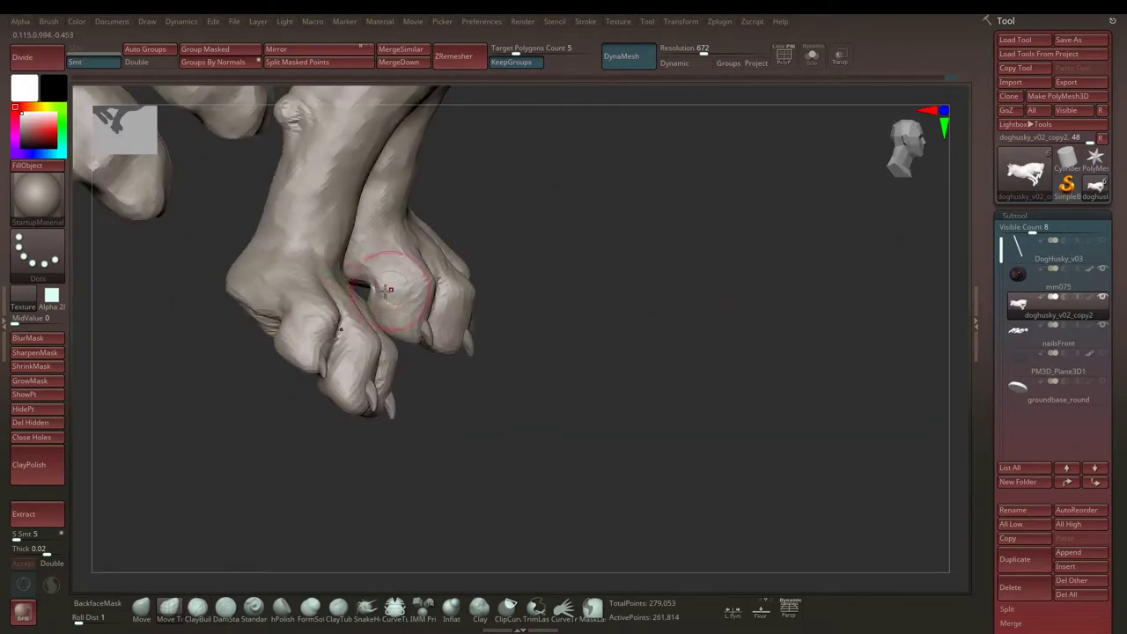
pyautogui.moveTo(321, 264)
pyautogui.mouseDown()
pyautogui.moveTo(435, 251)
pyautogui.moveTo(440, 315)
pyautogui.moveTo(362, 318)
pyautogui.mouseUp()
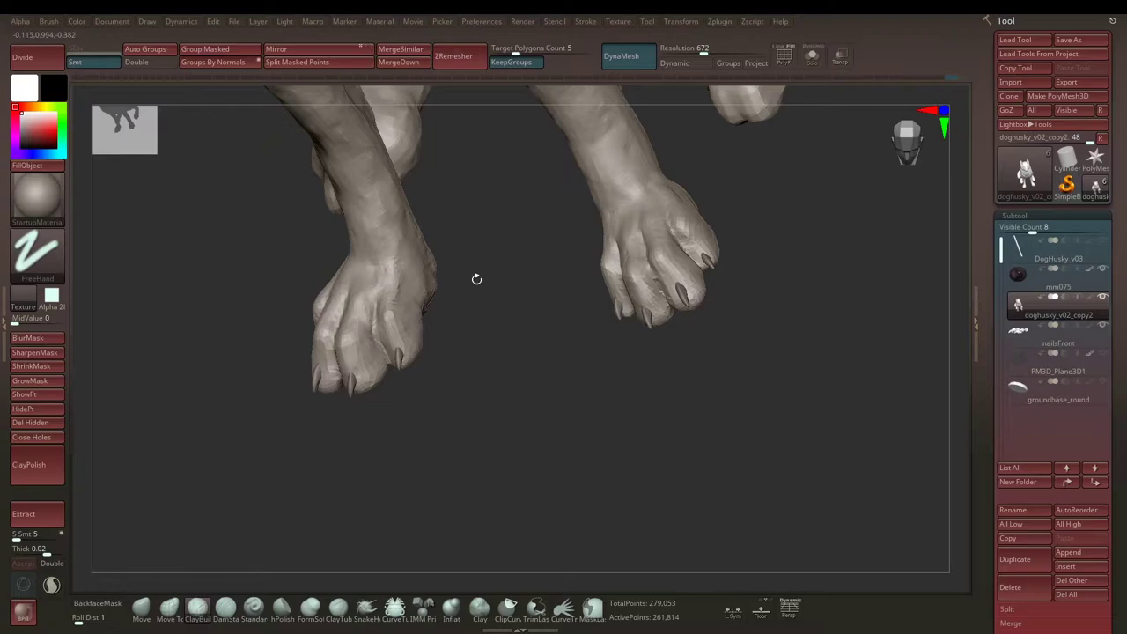
pyautogui.moveTo(476, 279)
pyautogui.mouseDown()
pyautogui.moveTo(434, 324)
pyautogui.moveTo(382, 339)
pyautogui.mouseUp()
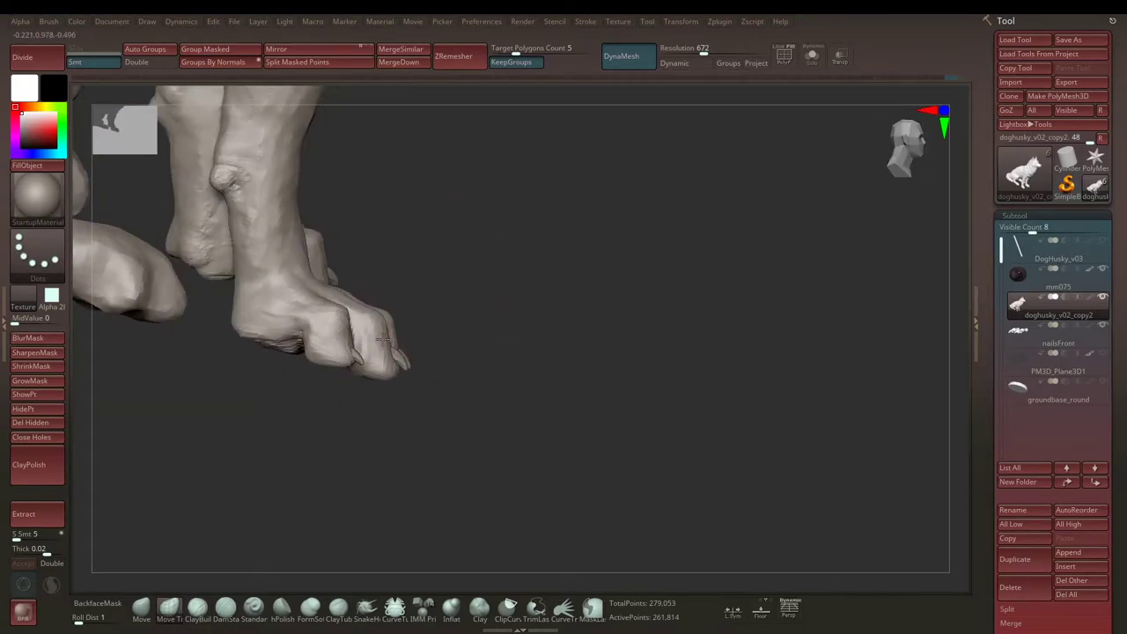
pyautogui.press('space')
pyautogui.moveTo(383, 339); pyautogui.dragTo(653, 398)
pyautogui.moveTo(521, 396)
pyautogui.mouseDown()
pyautogui.moveTo(535, 428)
pyautogui.moveTo(704, 534)
pyautogui.moveTo(649, 558)
pyautogui.moveTo(789, 581)
pyautogui.moveTo(625, 461)
pyautogui.mouseUp()
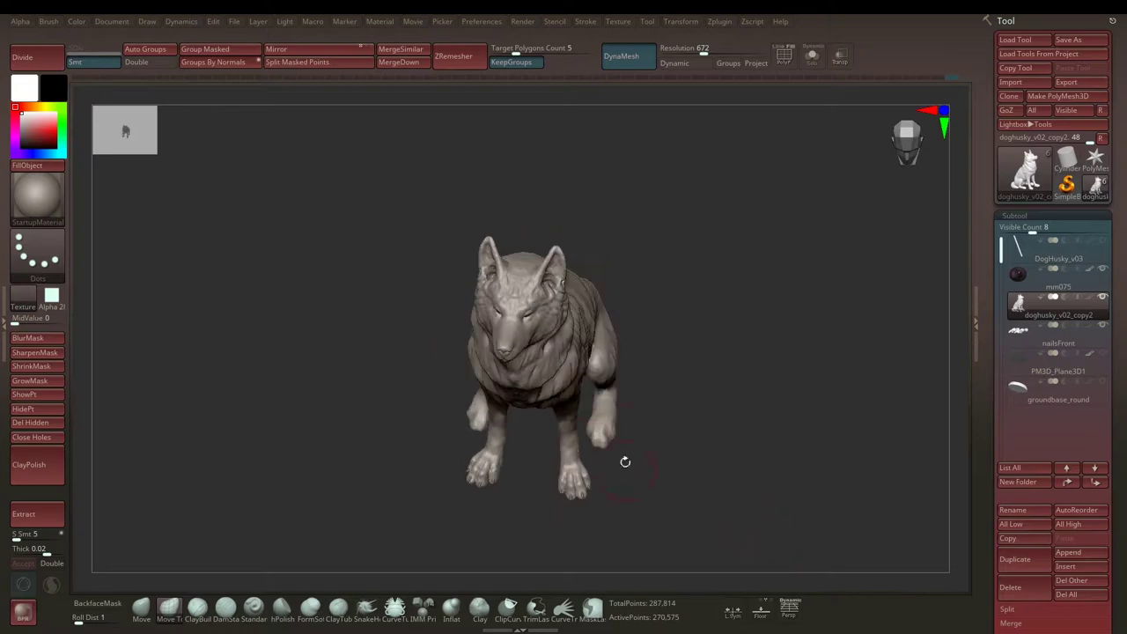
pyautogui.moveTo(703, 516)
pyautogui.mouseDown()
pyautogui.moveTo(709, 493)
pyautogui.moveTo(715, 512)
pyautogui.moveTo(692, 505)
pyautogui.moveTo(697, 527)
pyautogui.moveTo(672, 541)
pyautogui.moveTo(734, 508)
pyautogui.moveTo(541, 304)
pyautogui.moveTo(536, 335)
pyautogui.moveTo(551, 252)
pyautogui.moveTo(598, 247)
pyautogui.moveTo(582, 295)
pyautogui.moveTo(586, 246)
pyautogui.moveTo(374, 321)
pyautogui.mouseUp()
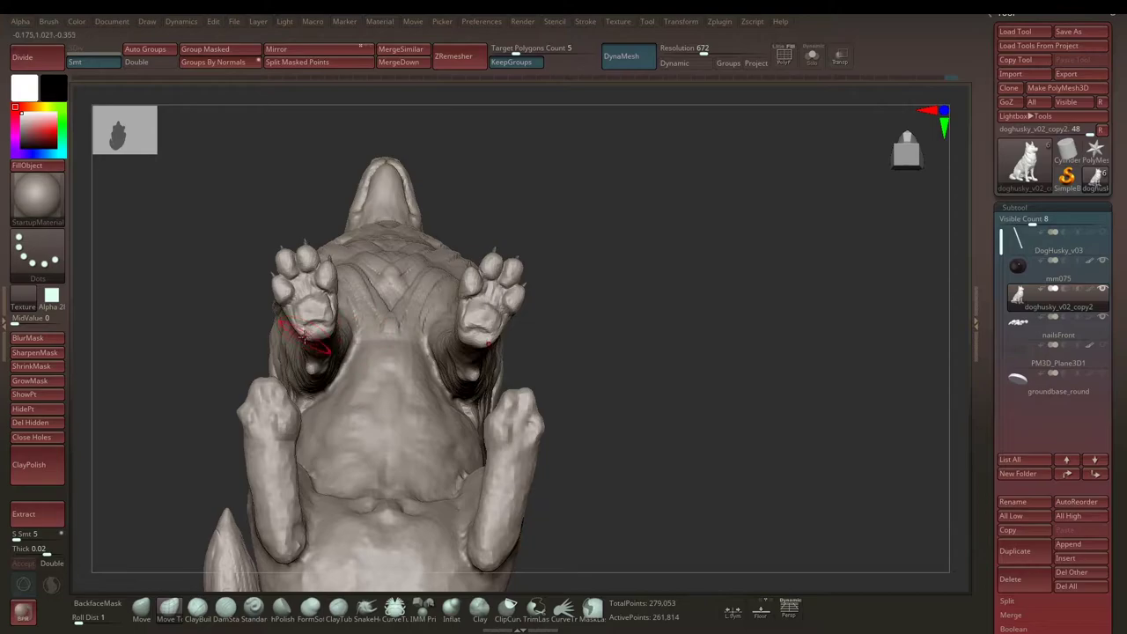
# Step: Tilt the husky to expose the raised paw undersides and select the ClayBuildup brush
pyautogui.moveTo(304, 334)
pyautogui.mouseDown()
pyautogui.moveTo(314, 321)
pyautogui.moveTo(332, 328)
pyautogui.moveTo(388, 244)
pyautogui.moveTo(346, 342)
pyautogui.moveTo(382, 185)
pyautogui.moveTo(428, 243)
pyautogui.moveTo(353, 327)
pyautogui.moveTo(556, 267)
pyautogui.moveTo(719, 282)
pyautogui.moveTo(713, 267)
pyautogui.mouseUp()
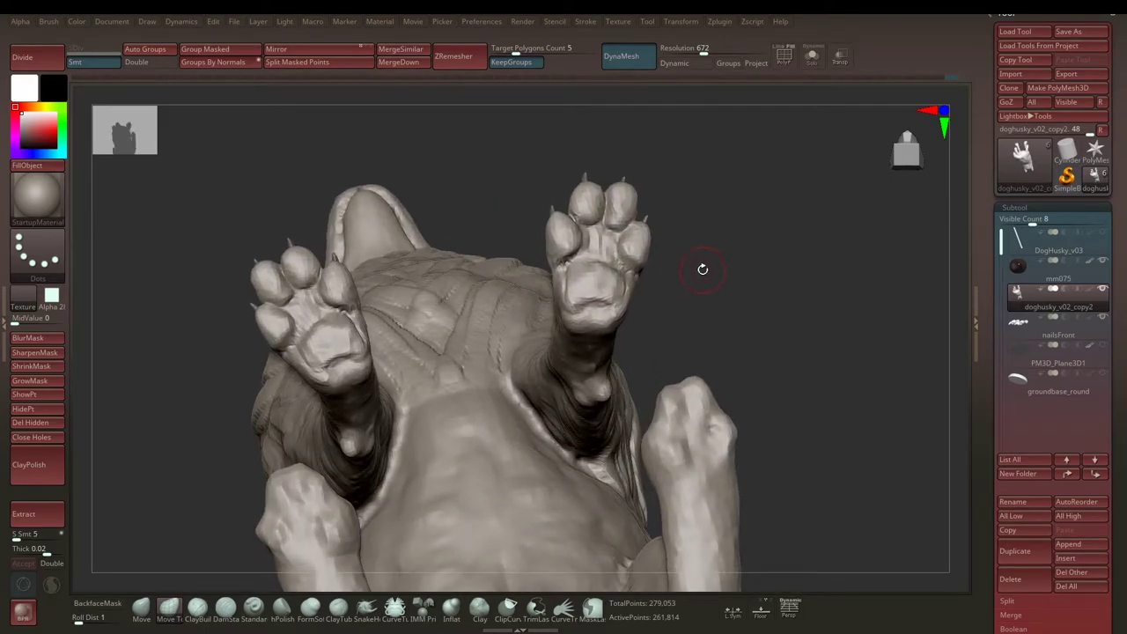
pyautogui.moveTo(568, 266)
pyautogui.mouseDown()
pyautogui.moveTo(684, 188)
pyautogui.moveTo(577, 222)
pyautogui.mouseUp()
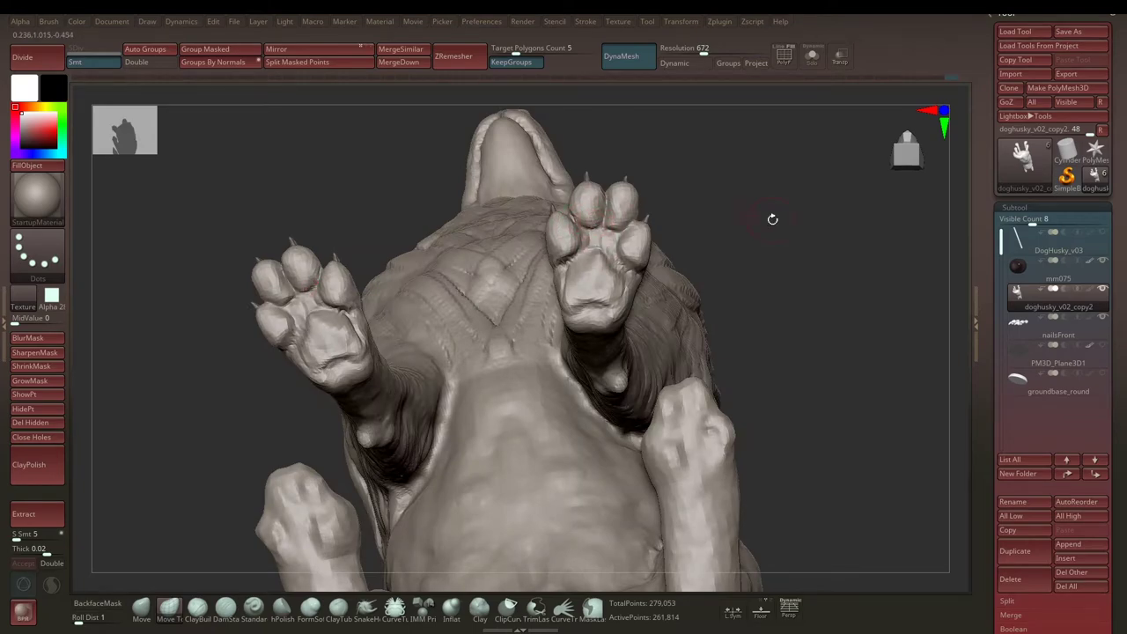
pyautogui.press('space')
pyautogui.moveTo(652, 251); pyautogui.dragTo(561, 291)
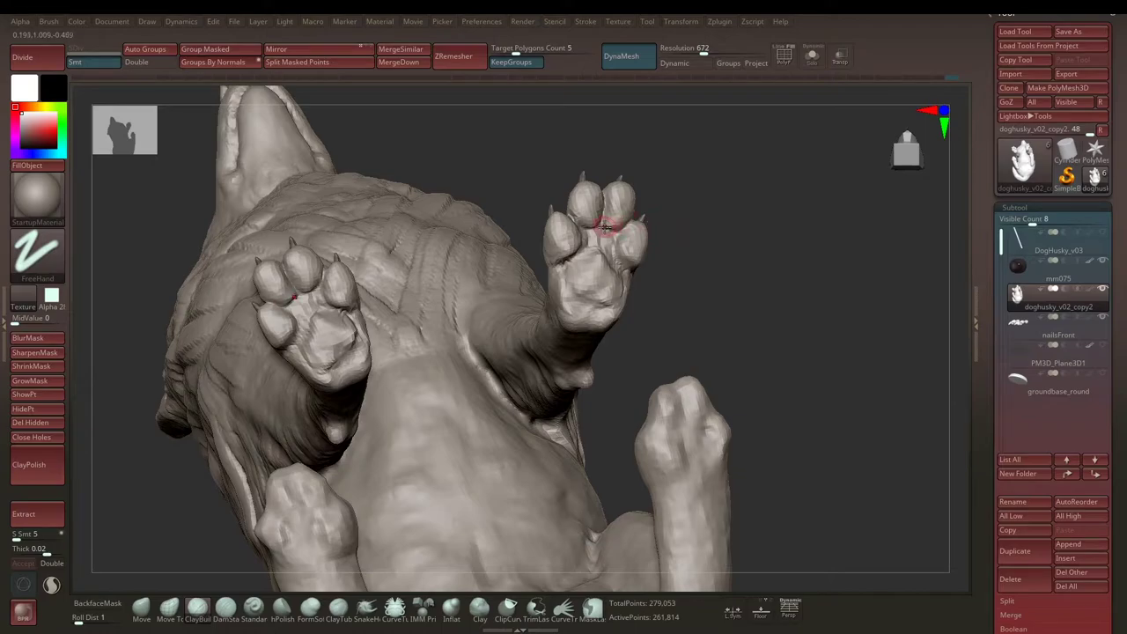
pyautogui.moveTo(597, 227)
pyautogui.mouseDown()
pyautogui.moveTo(616, 288)
pyautogui.moveTo(681, 272)
pyautogui.moveTo(461, 227)
pyautogui.mouseUp()
pyautogui.press('space')
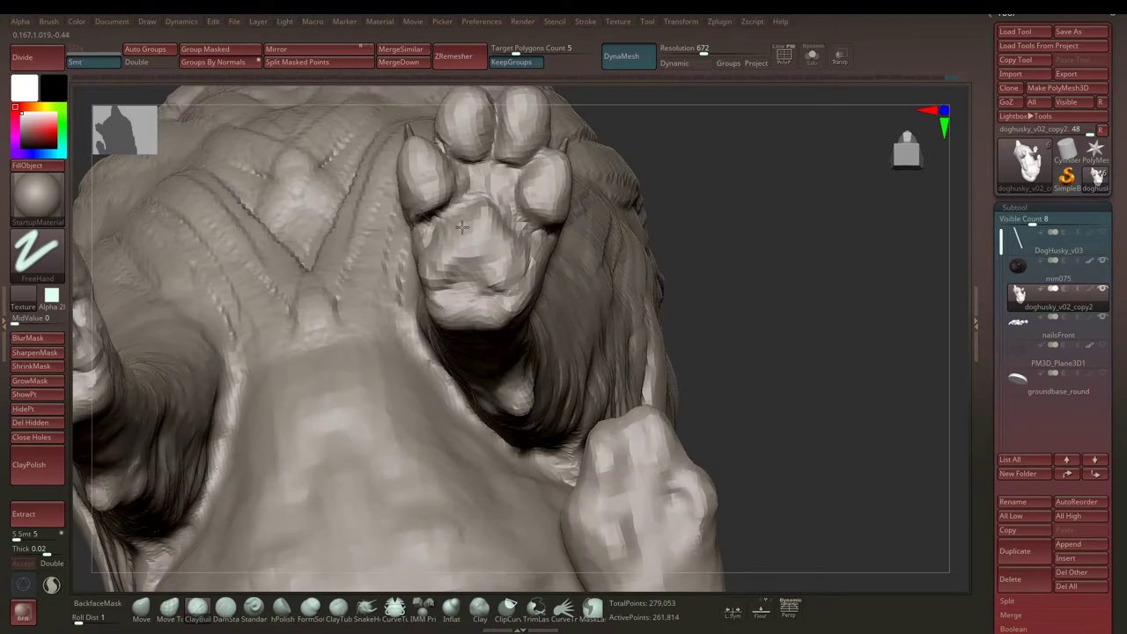
pyautogui.moveTo(686, 158); pyautogui.dragTo(475, 205)
# Step: Toggle the stroke from Dots to FreeHand and build up the central paw pads symmetrically
pyautogui.press('space')
pyautogui.click(475, 205)
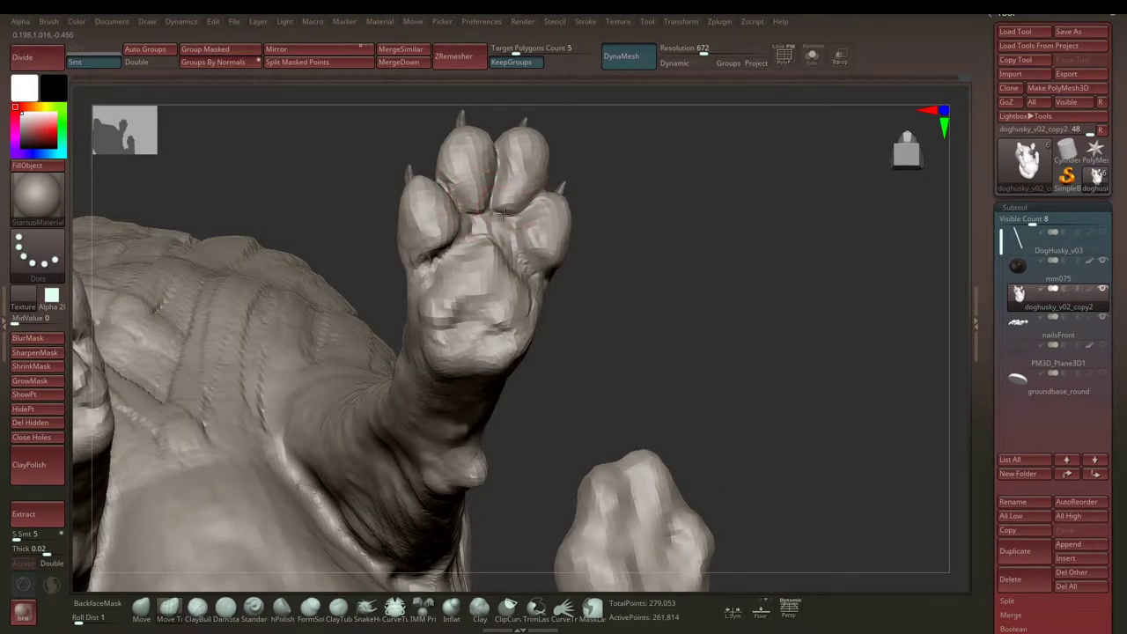
pyautogui.moveTo(528, 249); pyautogui.dragTo(513, 255, button='right')
pyautogui.press('space')
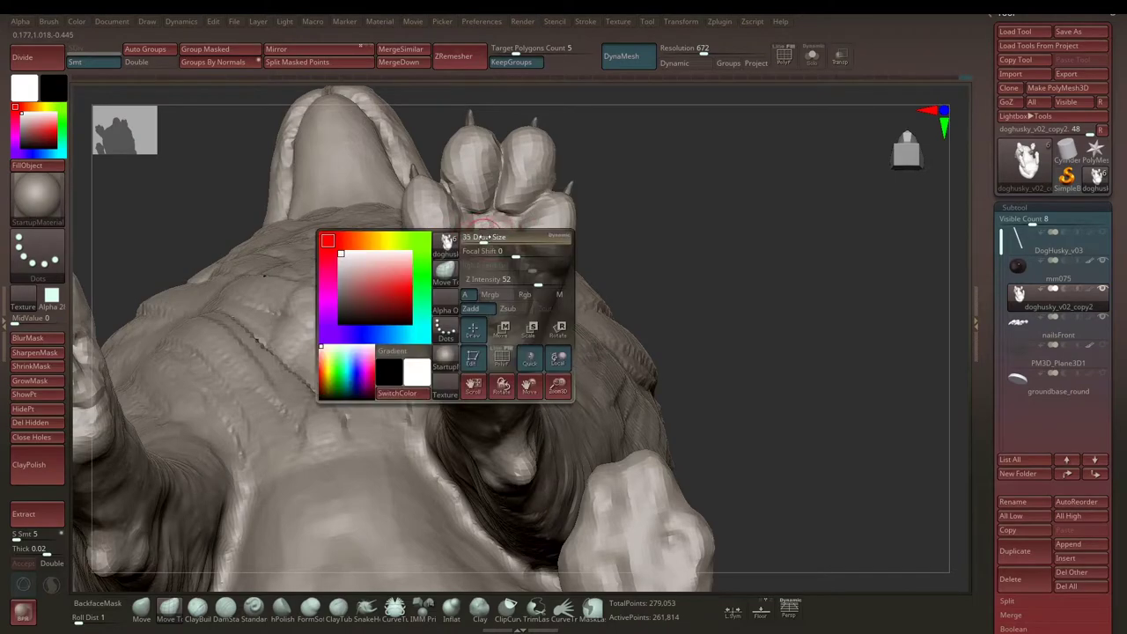
pyautogui.click(487, 233)
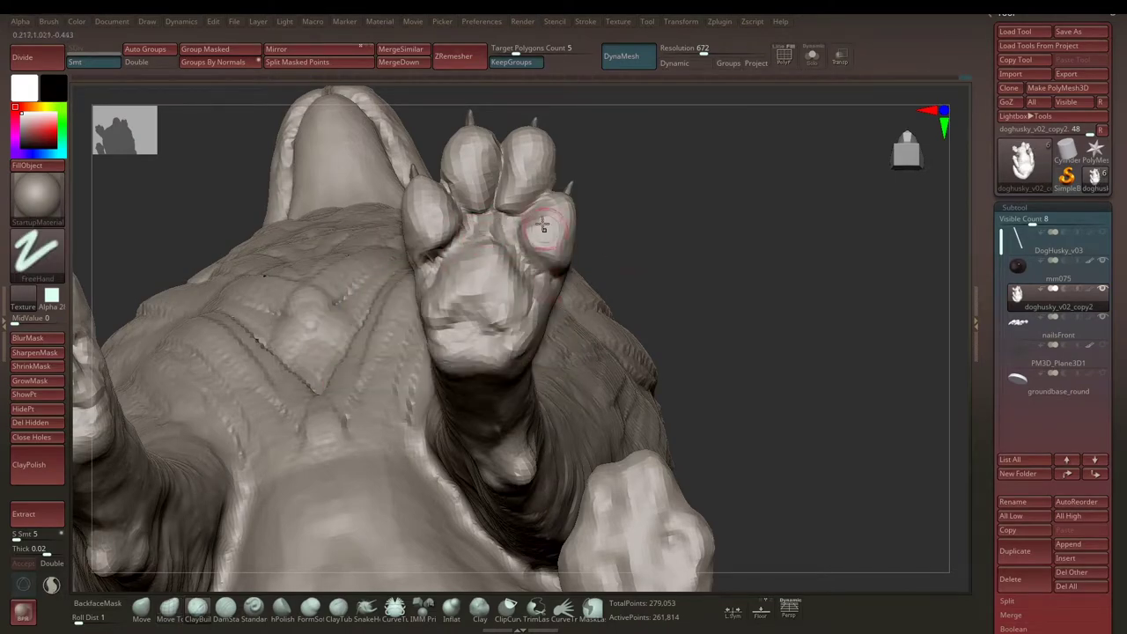
pyautogui.moveTo(672, 205); pyautogui.dragTo(491, 237)
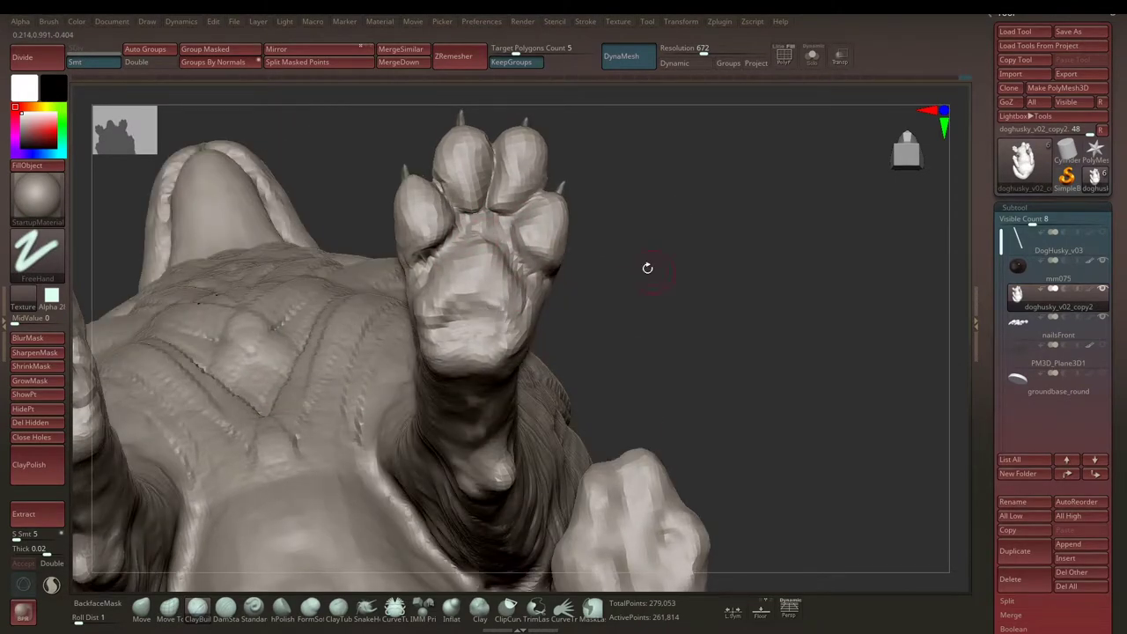
pyautogui.moveTo(647, 267); pyautogui.dragTo(379, 329)
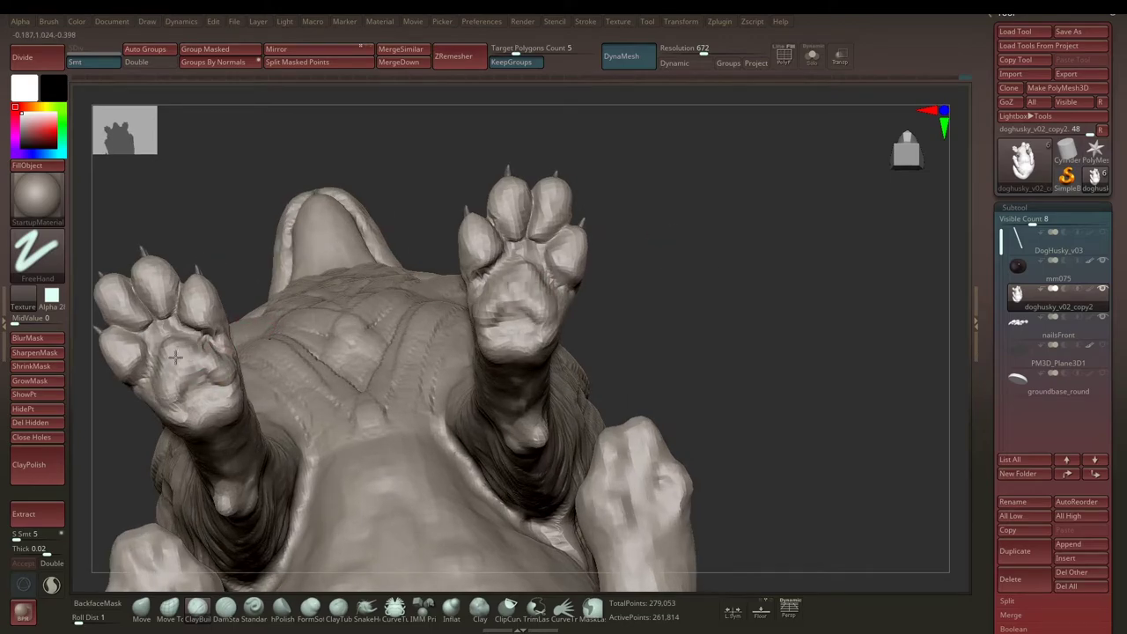
pyautogui.moveTo(175, 356); pyautogui.dragTo(196, 356)
pyautogui.moveTo(253, 300); pyautogui.dragTo(457, 210)
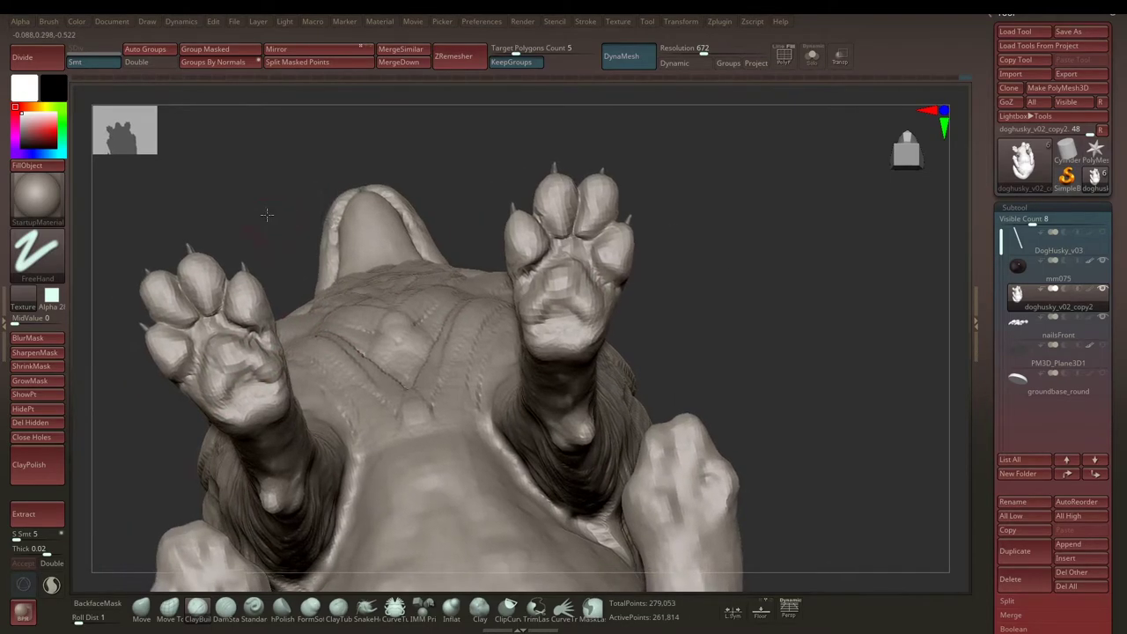
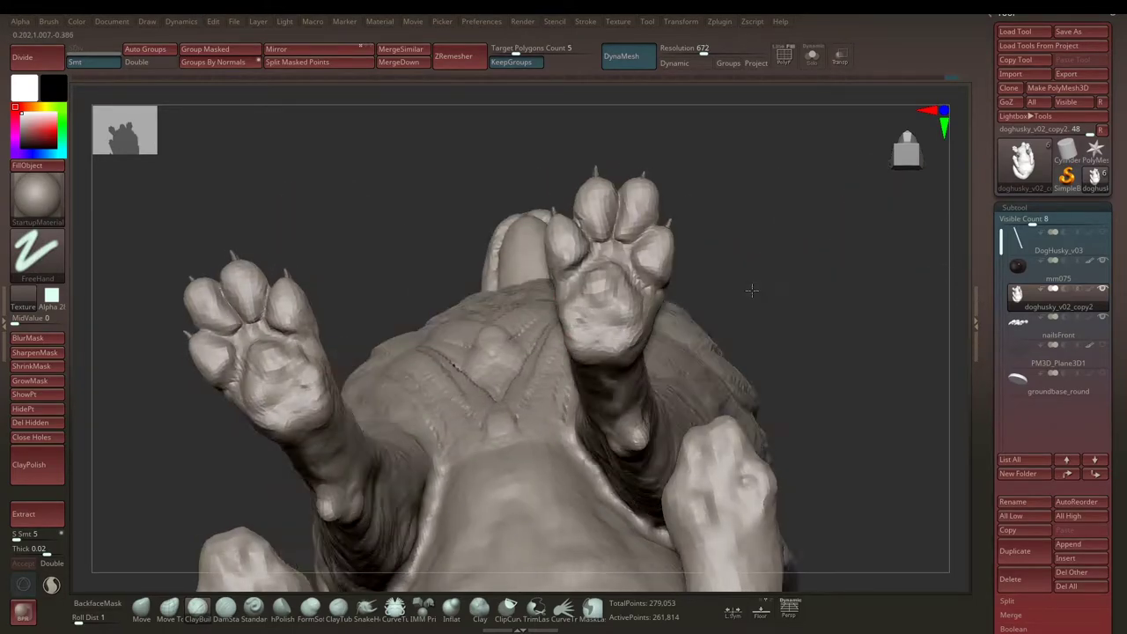
# Step: Orbit beneath the husky to inspect the front paw pads from below
pyautogui.moveTo(567, 332); pyautogui.dragTo(579, 307)
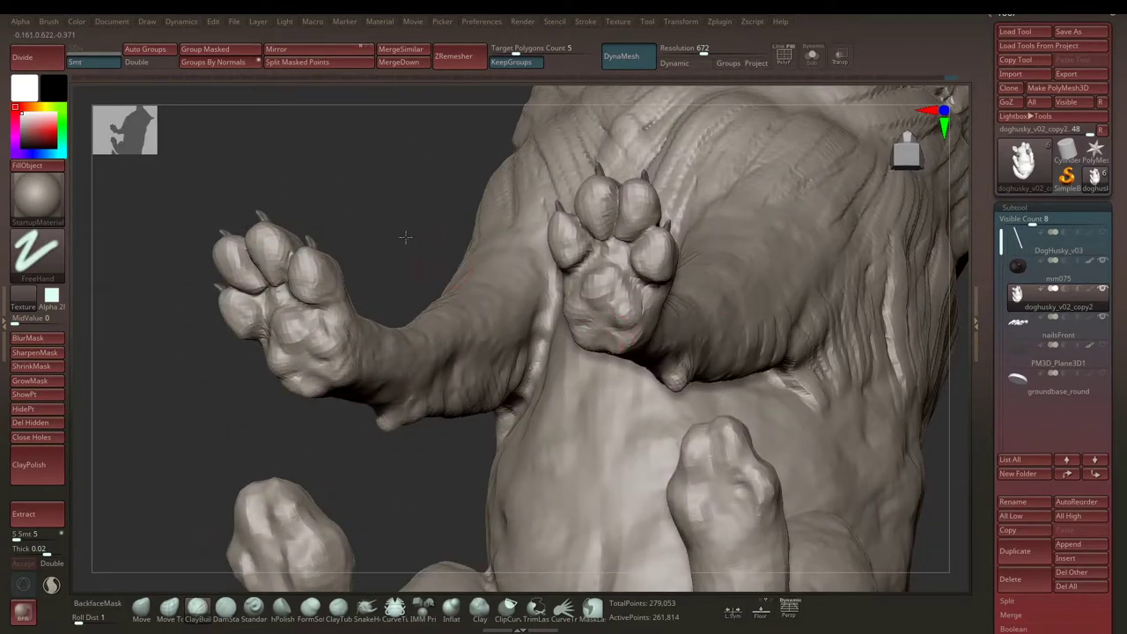
pyautogui.moveTo(405, 236)
pyautogui.mouseDown()
pyautogui.moveTo(604, 320)
pyautogui.moveTo(619, 356)
pyautogui.mouseUp()
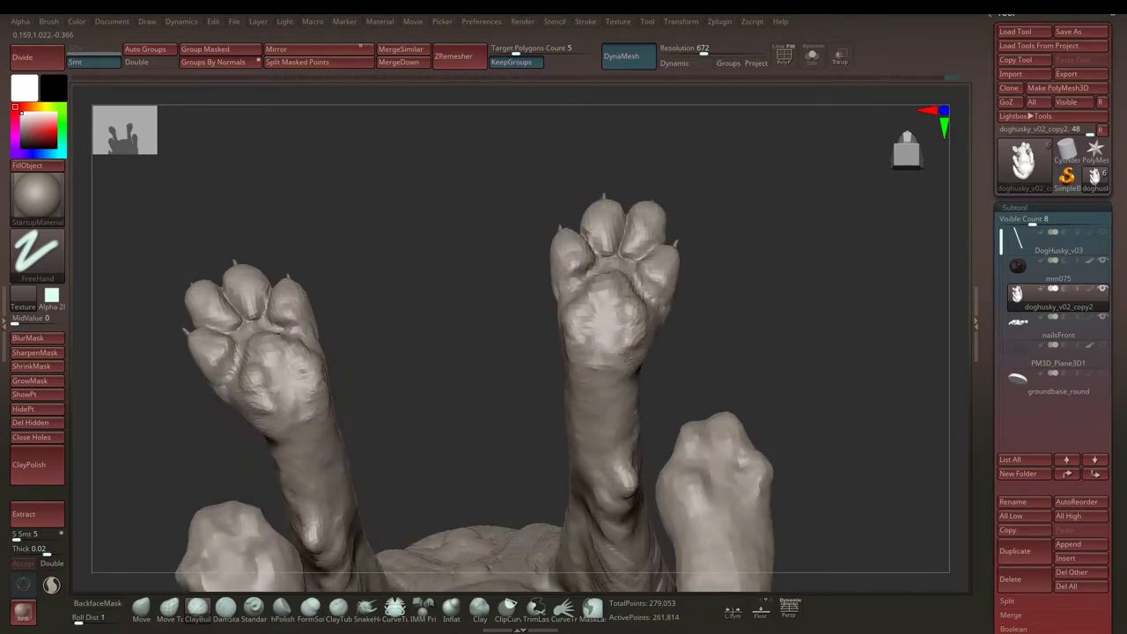
pyautogui.moveTo(733, 333)
pyautogui.mouseDown()
pyautogui.moveTo(607, 326)
pyautogui.moveTo(554, 352)
pyautogui.moveTo(577, 352)
pyautogui.moveTo(584, 305)
pyautogui.moveTo(790, 254)
pyautogui.moveTo(778, 388)
pyautogui.moveTo(757, 317)
pyautogui.mouseUp()
# Step: Pick the Move Topological brush with the Dots stroke (B, M, T) for the curled paws
pyautogui.press('b')
pyautogui.press('m')
pyautogui.press('t')
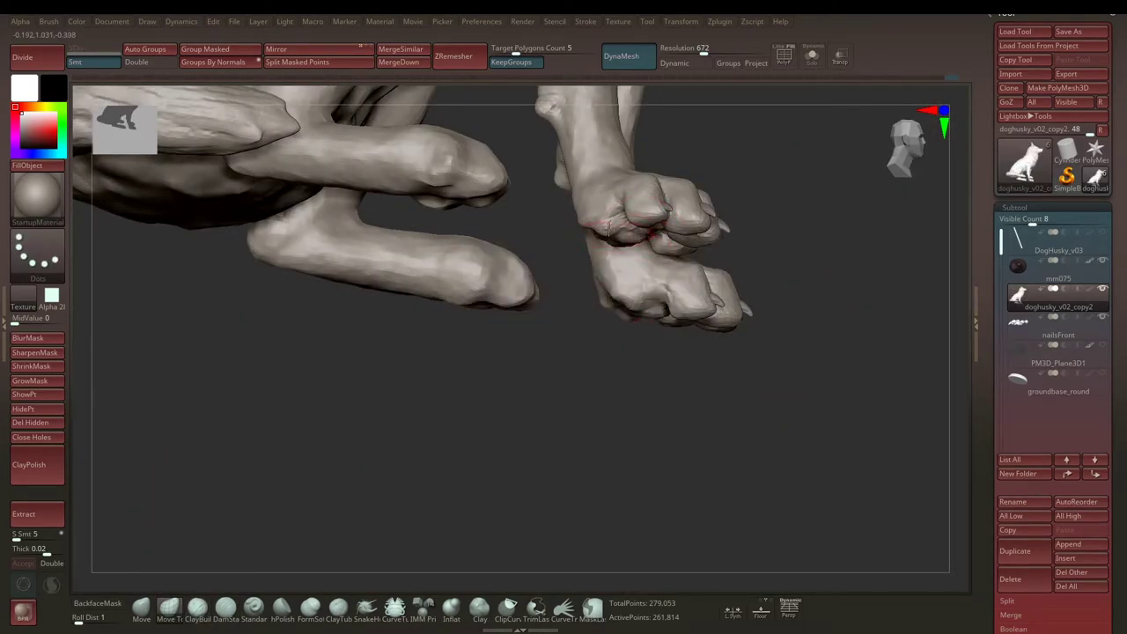
pyautogui.moveTo(609, 227)
pyautogui.mouseDown()
pyautogui.moveTo(585, 226)
pyautogui.moveTo(635, 283)
pyautogui.moveTo(350, 270)
pyautogui.mouseUp()
# Step: Shift-smooth the hair strands across the husky's chest
pyautogui.moveTo(335, 354); pyautogui.dragTo(436, 269, button='right')
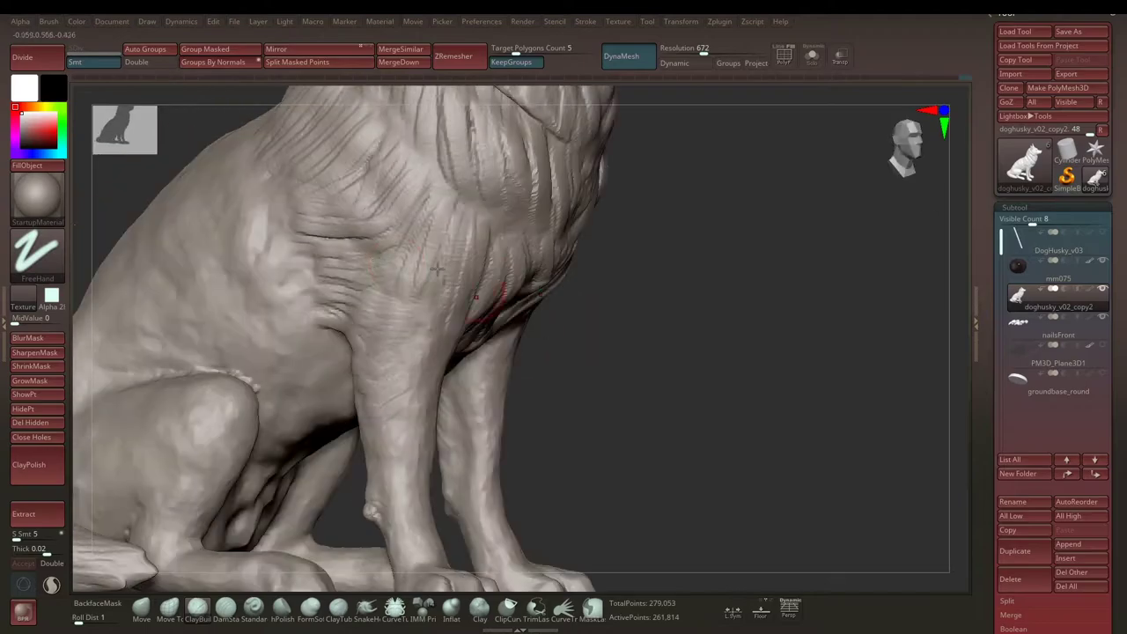
pyautogui.moveTo(688, 279); pyautogui.dragTo(607, 233)
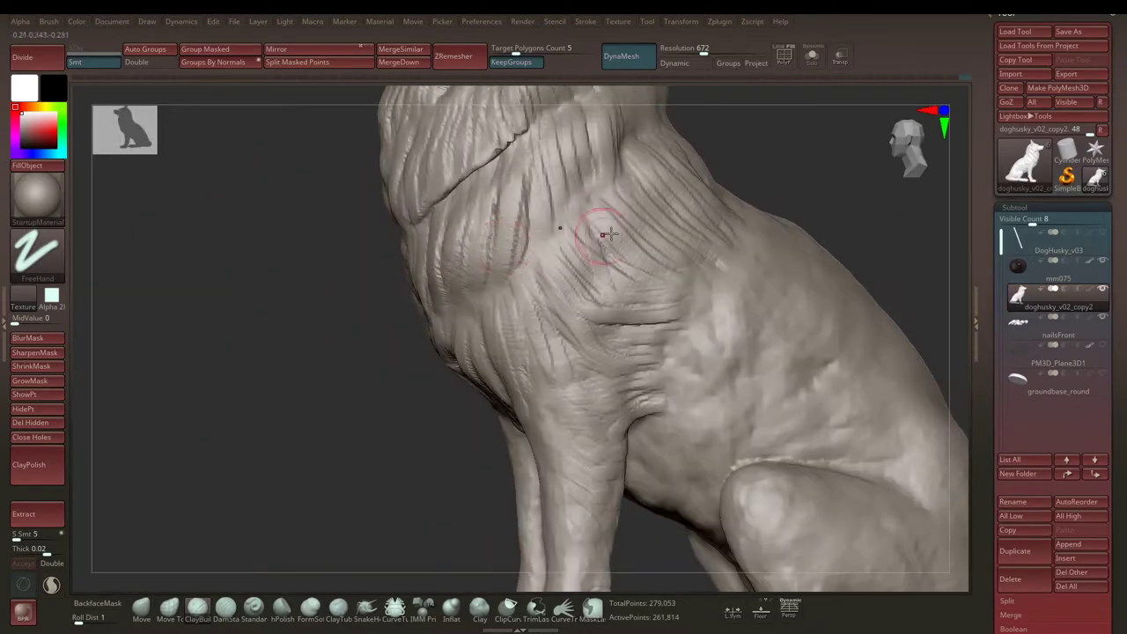
pyautogui.keyDown('shift'); pyautogui.moveTo(626, 326); pyautogui.dragTo(566, 327); pyautogui.keyUp('shift')
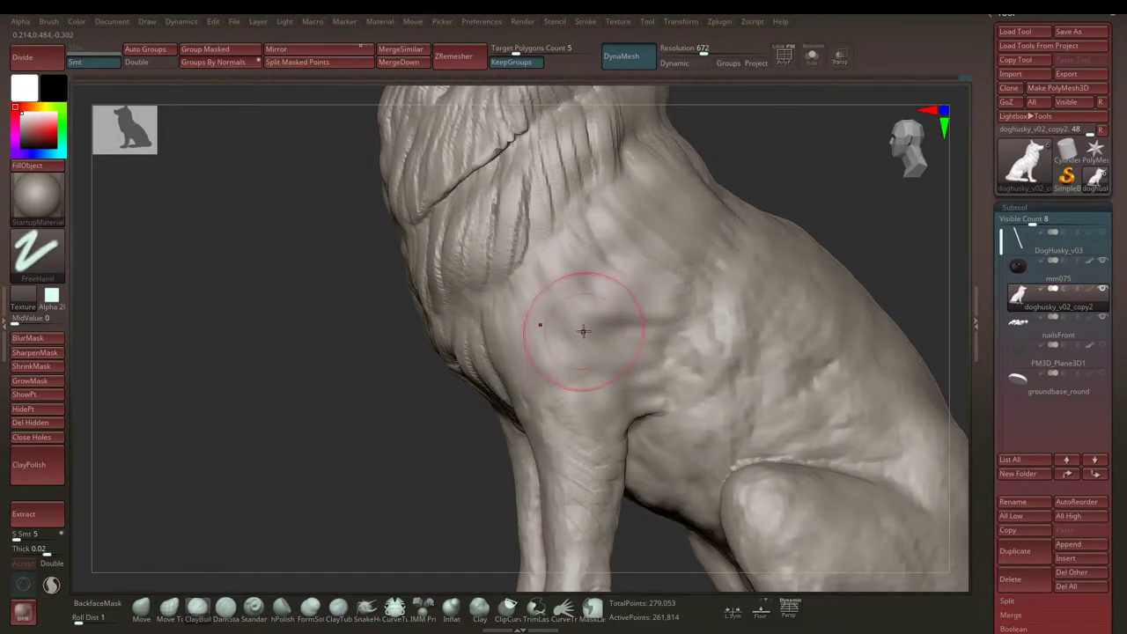
pyautogui.press('space')
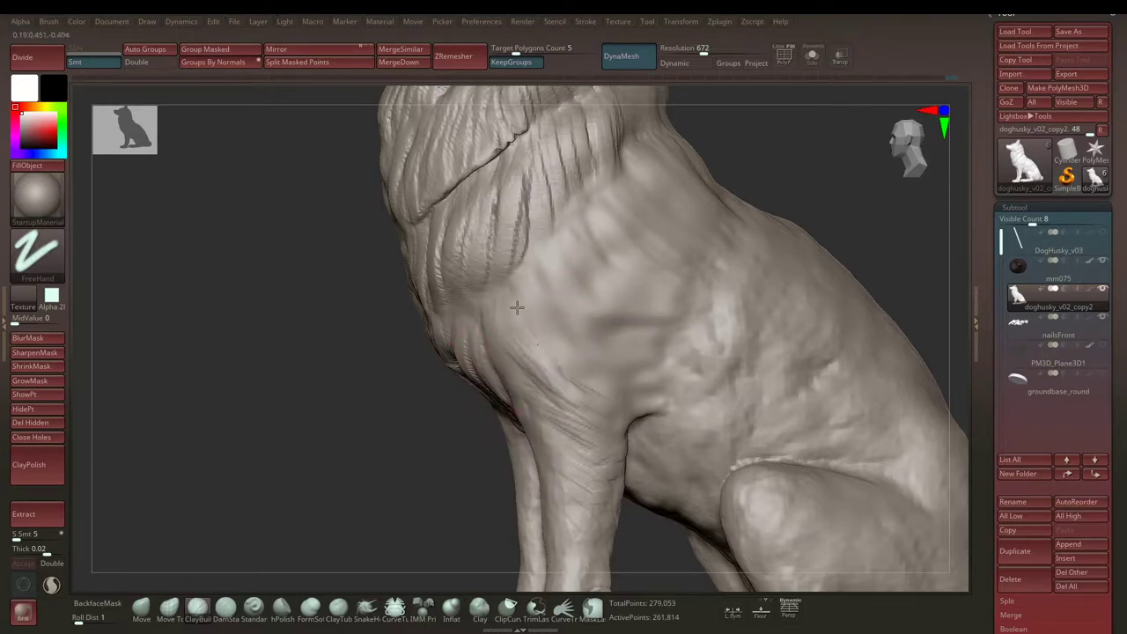
pyautogui.moveTo(604, 377); pyautogui.dragTo(586, 280, button='right')
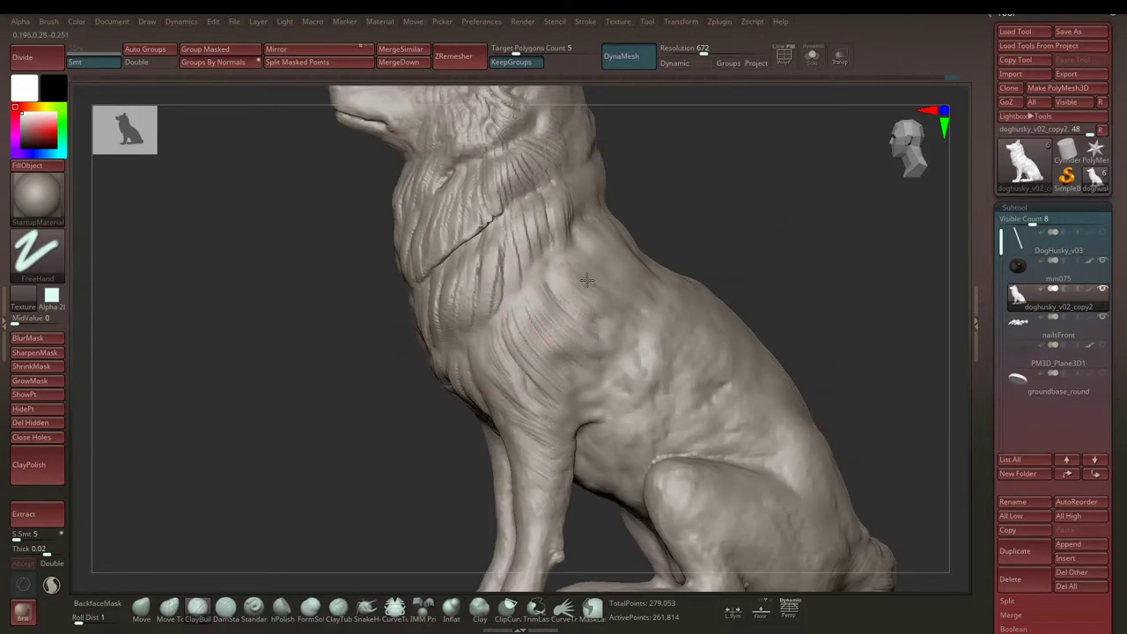
pyautogui.moveTo(508, 340); pyautogui.dragTo(528, 334, button='right')
pyautogui.press('space')
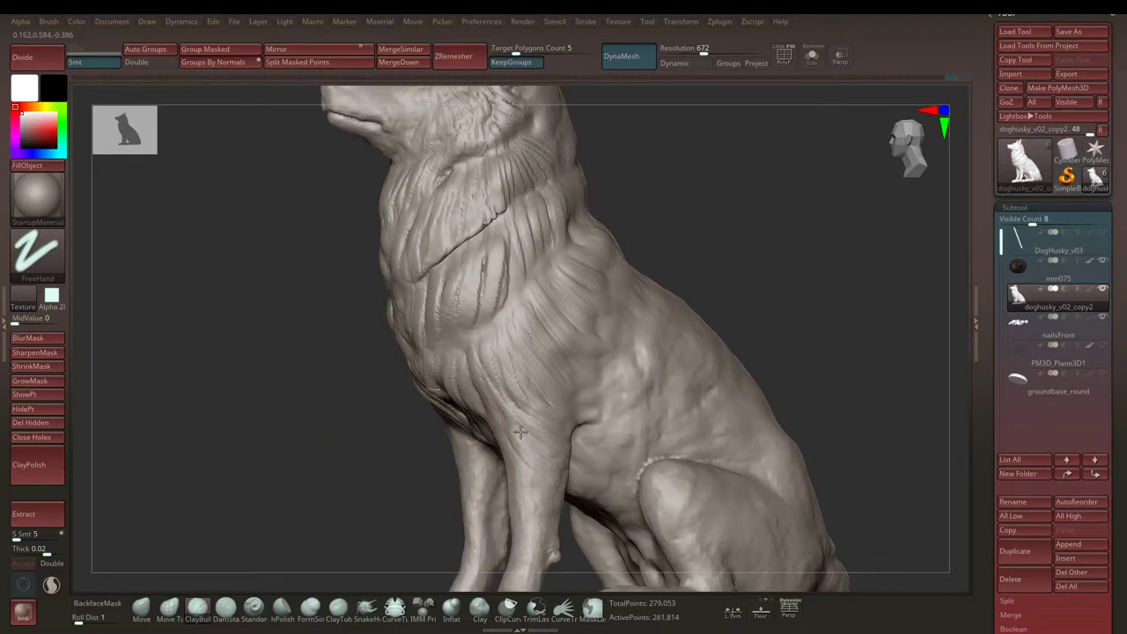
pyautogui.moveTo(519, 431); pyautogui.dragTo(572, 374, button='right')
pyautogui.moveTo(741, 303); pyautogui.dragTo(556, 413, button='right')
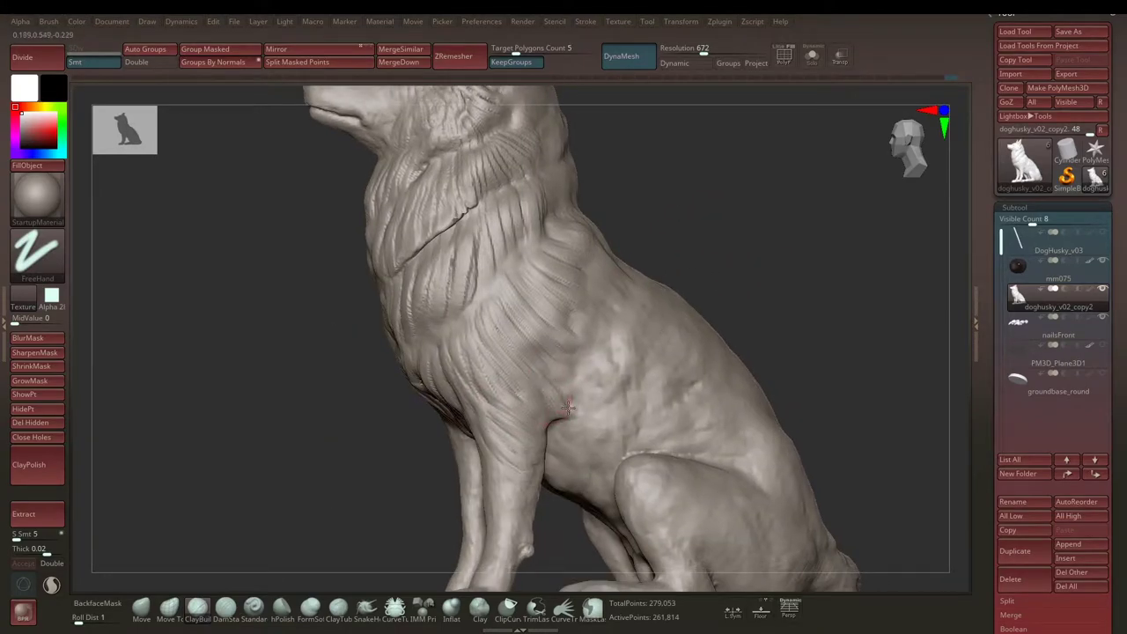
pyautogui.moveTo(573, 370); pyautogui.dragTo(549, 340, button='right')
# Step: Smooth the shoulder fur, checking the result from three-quarter and front views
pyautogui.press('space')
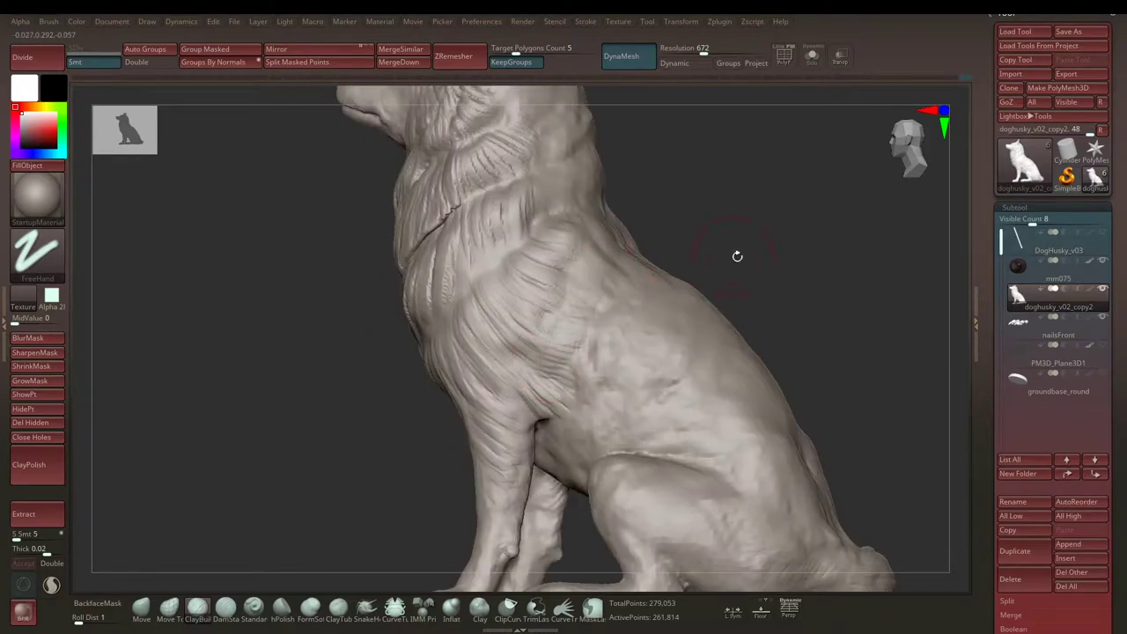
pyautogui.rightClick(737, 256)
pyautogui.moveTo(737, 256)
pyautogui.mouseDown(button='right')
pyautogui.moveTo(725, 272)
pyautogui.moveTo(722, 236)
pyautogui.moveTo(645, 262)
pyautogui.mouseUp(button='right')
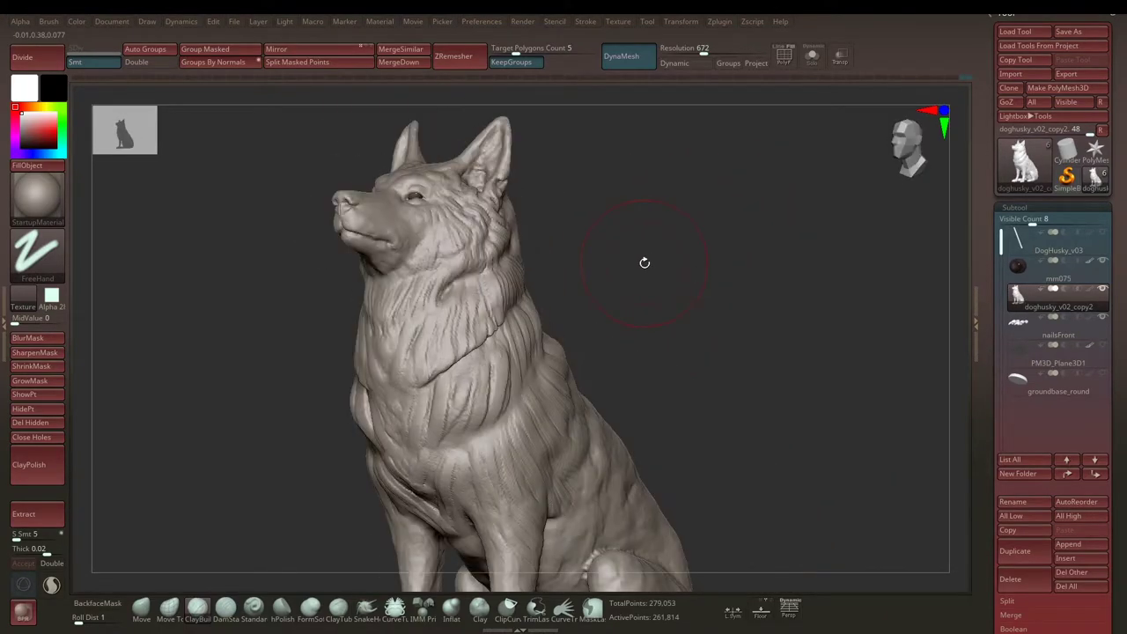
pyautogui.rightClick(502, 299)
pyautogui.moveTo(502, 299)
pyautogui.mouseDown(button='right')
pyautogui.moveTo(644, 254)
pyautogui.moveTo(562, 283)
pyautogui.moveTo(467, 270)
pyautogui.moveTo(475, 264)
pyautogui.moveTo(459, 254)
pyautogui.moveTo(493, 255)
pyautogui.mouseUp(button='right')
pyautogui.rightClick(562, 283)
pyautogui.rightClick(467, 271)
pyautogui.rightClick(466, 270)
pyautogui.rightClick(460, 254)
# Step: Mask a band along the neck, invert it, and sculpt the fur edge of the ruff
pyautogui.moveTo(414, 277); pyautogui.dragTo(481, 258)
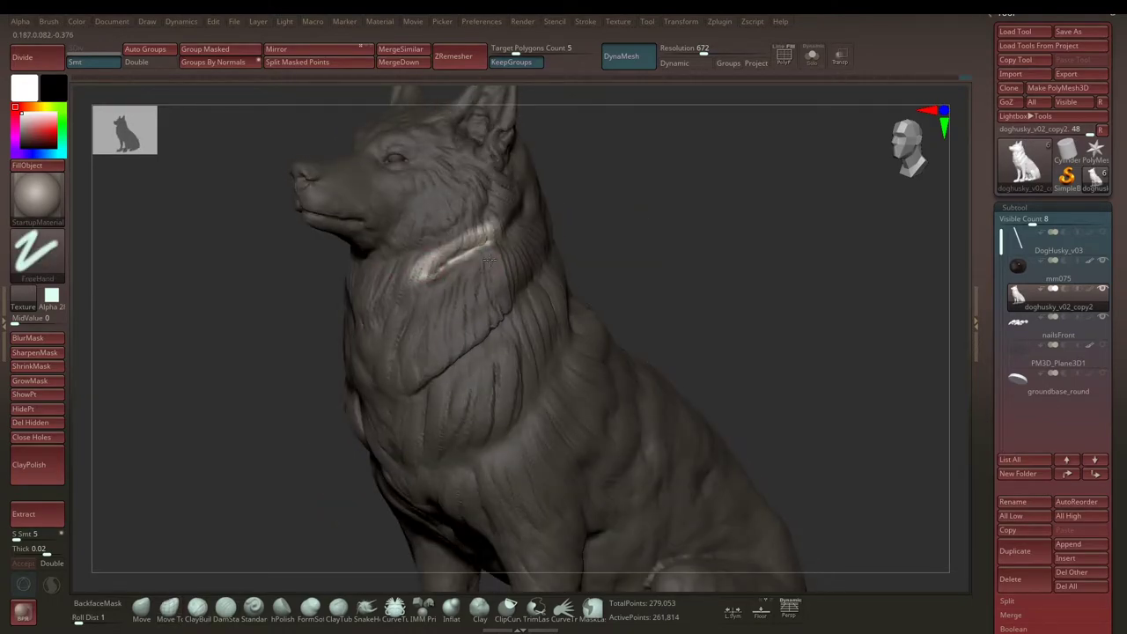
pyautogui.rightClick(553, 305)
pyautogui.moveTo(553, 305)
pyautogui.mouseDown(button='right')
pyautogui.moveTo(616, 239)
pyautogui.moveTo(433, 270)
pyautogui.mouseUp(button='right')
pyautogui.moveTo(485, 240)
pyautogui.mouseDown(button='right')
pyautogui.moveTo(624, 206)
pyautogui.moveTo(419, 271)
pyautogui.moveTo(660, 221)
pyautogui.moveTo(414, 266)
pyautogui.moveTo(658, 199)
pyautogui.mouseUp(button='right')
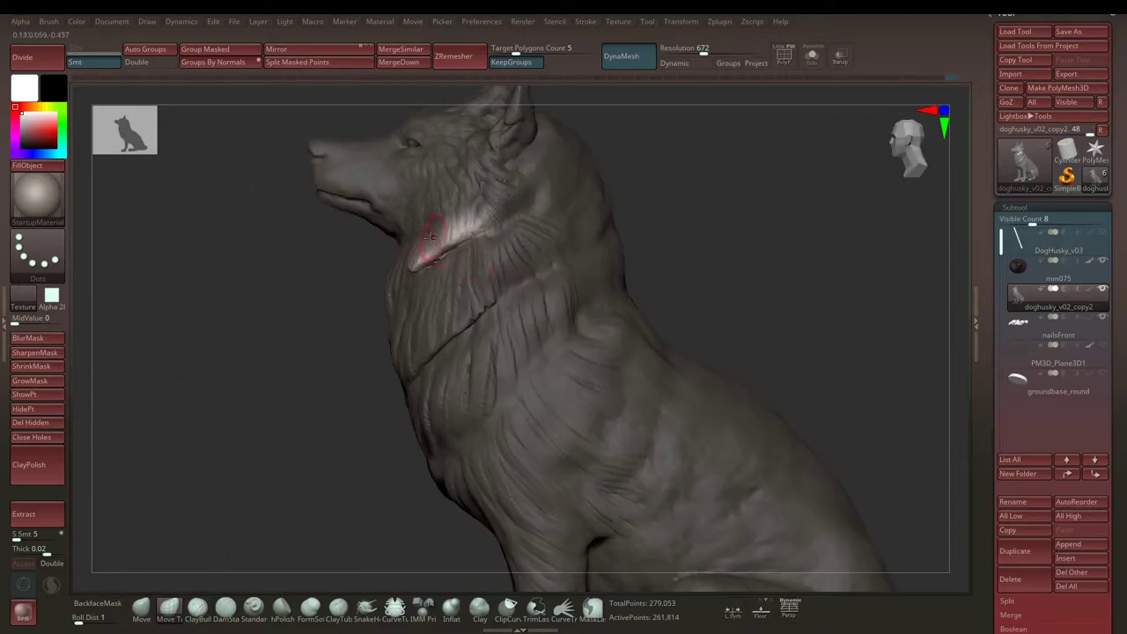
pyautogui.moveTo(453, 244)
pyautogui.mouseDown(button='right')
pyautogui.moveTo(643, 214)
pyautogui.moveTo(474, 333)
pyautogui.moveTo(572, 291)
pyautogui.moveTo(442, 334)
pyautogui.moveTo(686, 243)
pyautogui.moveTo(629, 269)
pyautogui.moveTo(569, 254)
pyautogui.moveTo(525, 261)
pyautogui.moveTo(576, 212)
pyautogui.mouseUp(button='right')
pyautogui.press('space')
pyautogui.moveTo(334, 178)
pyautogui.keyDown('alt'); pyautogui.mouseDown(button='right')
pyautogui.moveTo(361, 192)
pyautogui.moveTo(543, 194)
pyautogui.mouseUp(button='right'); pyautogui.keyUp('alt')
# Step: Check the mm075 eyeball's fit with the gizmo, then reselect doghusky_v02_copy2
pyautogui.keyDown('alt'); pyautogui.click(355, 201); pyautogui.keyUp('alt')
pyautogui.press('w')
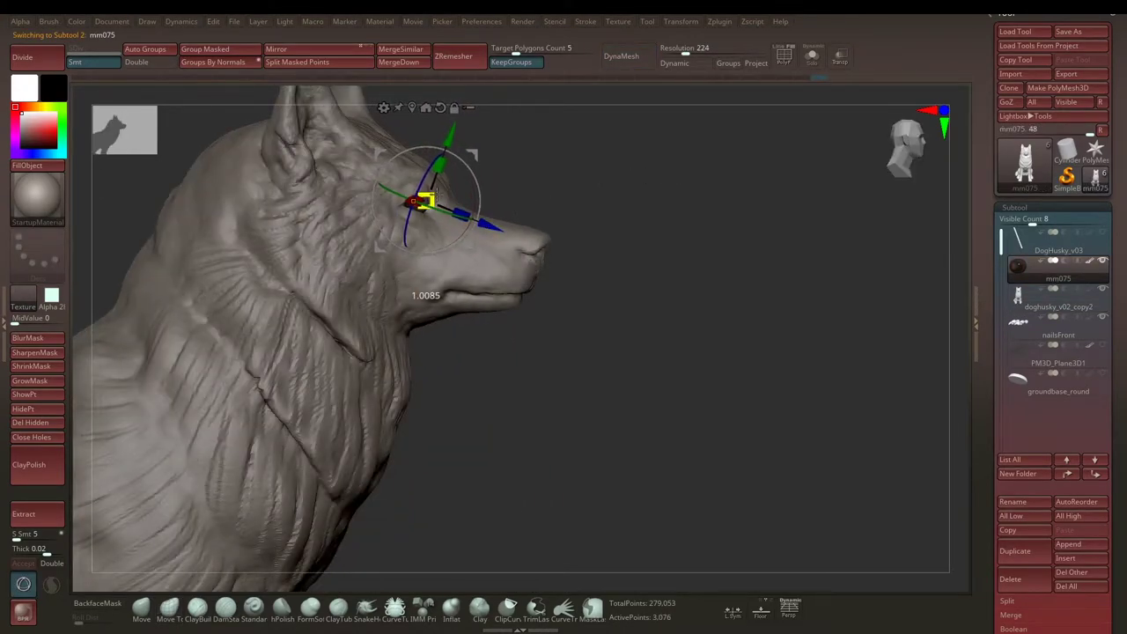
pyautogui.moveTo(439, 187)
pyautogui.mouseDown(button='right')
pyautogui.moveTo(599, 179)
pyautogui.moveTo(634, 196)
pyautogui.moveTo(628, 174)
pyautogui.moveTo(587, 169)
pyautogui.moveTo(475, 221)
pyautogui.moveTo(694, 176)
pyautogui.mouseUp(button='right')
pyautogui.press('q')
pyautogui.keyDown('alt'); pyautogui.click(475, 221); pyautogui.keyUp('alt')
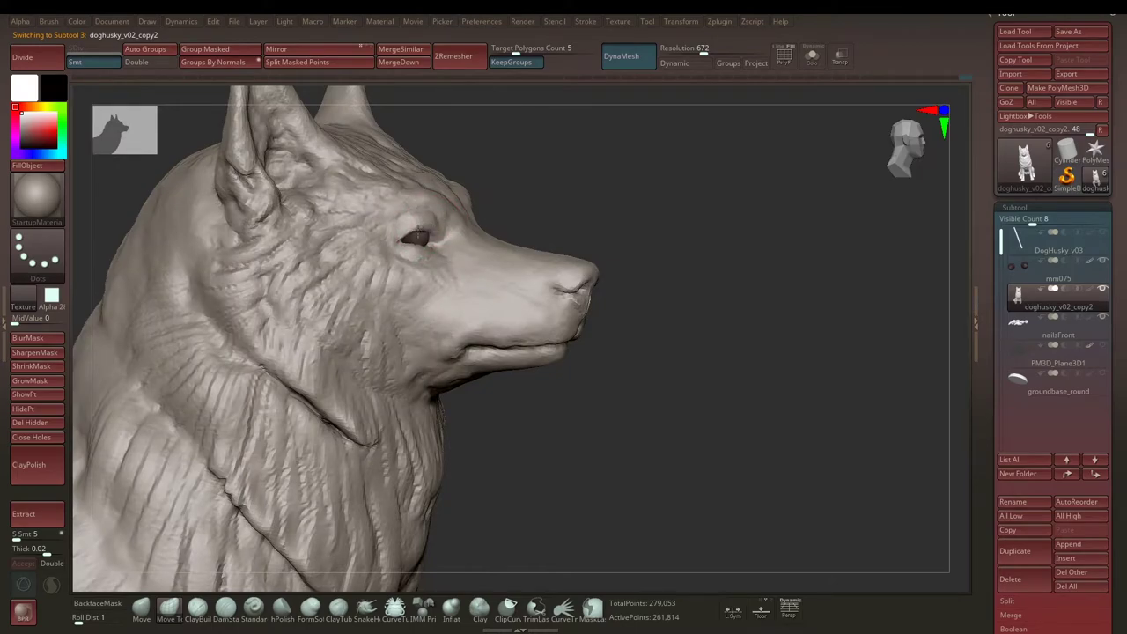
pyautogui.moveTo(425, 238)
pyautogui.mouseDown(button='right')
pyautogui.moveTo(763, 201)
pyautogui.moveTo(347, 202)
pyautogui.moveTo(452, 272)
pyautogui.moveTo(456, 244)
pyautogui.mouseUp(button='right')
# Step: Switch to the ClayBuildup brush with FreeHand stroke and build up skin around the eyes
pyautogui.rightClick(467, 255)
pyautogui.rightClick(456, 245)
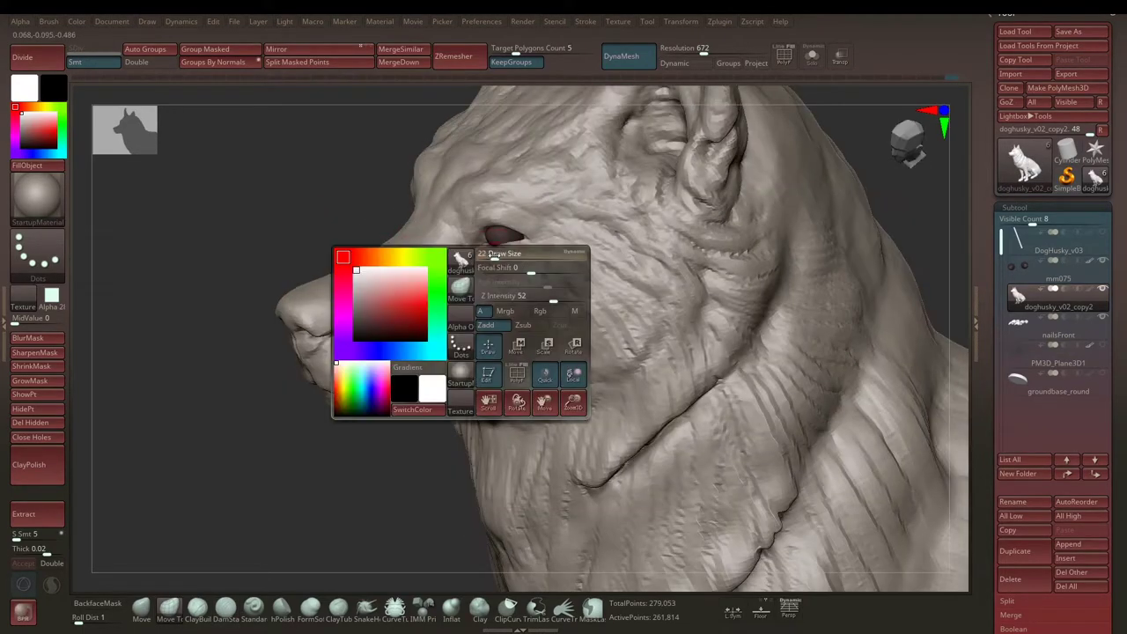
pyautogui.press('b')
pyautogui.press('c')
pyautogui.press('b')
pyautogui.rightClick(456, 244)
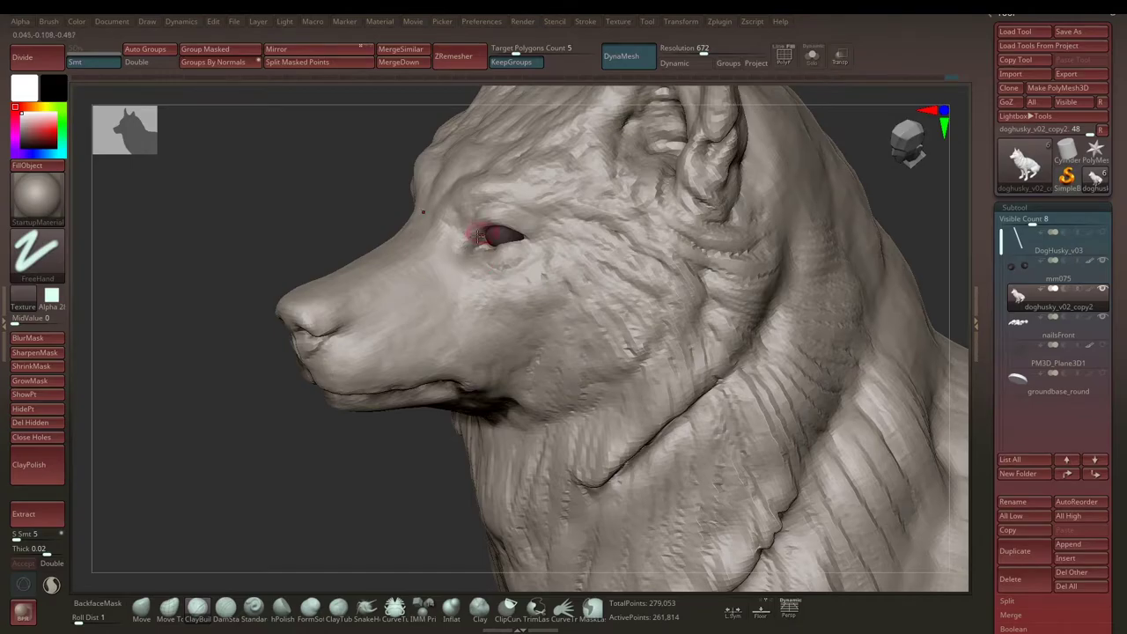
pyautogui.moveTo(443, 249)
pyautogui.mouseDown(button='right')
pyautogui.moveTo(486, 261)
pyautogui.moveTo(550, 249)
pyautogui.mouseUp(button='right')
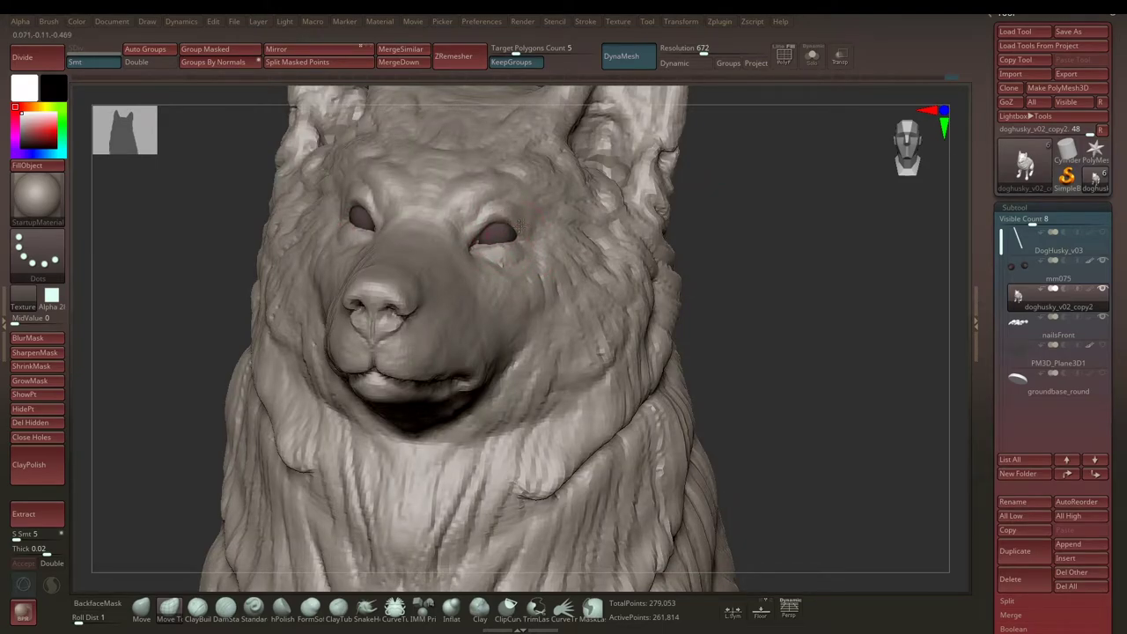
pyautogui.moveTo(520, 227)
pyautogui.mouseDown(button='right')
pyautogui.moveTo(488, 221)
pyautogui.moveTo(504, 232)
pyautogui.moveTo(689, 199)
pyautogui.moveTo(668, 151)
pyautogui.moveTo(658, 157)
pyautogui.mouseUp(button='right')
pyautogui.moveTo(297, 160)
pyautogui.mouseDown(button='right')
pyautogui.moveTo(666, 244)
pyautogui.moveTo(684, 202)
pyautogui.moveTo(692, 238)
pyautogui.moveTo(570, 253)
pyautogui.moveTo(662, 226)
pyautogui.moveTo(704, 231)
pyautogui.moveTo(517, 267)
pyautogui.mouseUp(button='right')
# Step: Set ClayBuildup draw size 23 and Z intensity 20, then refine the brow
pyautogui.rightClick(570, 253)
pyautogui.rightClick(517, 266)
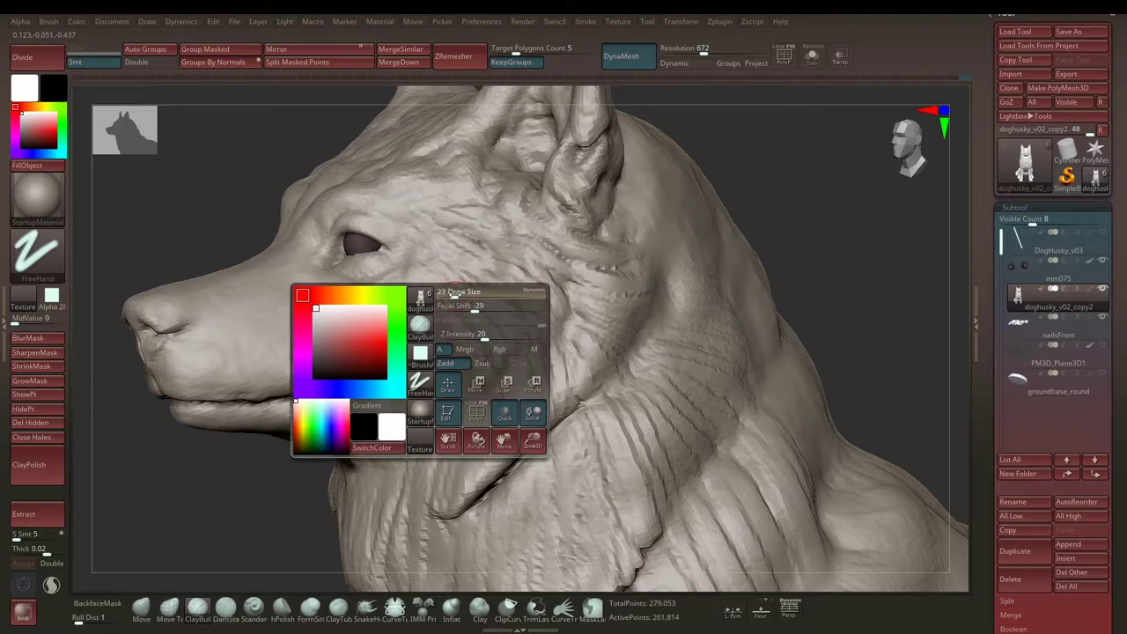
pyautogui.rightClick(369, 264)
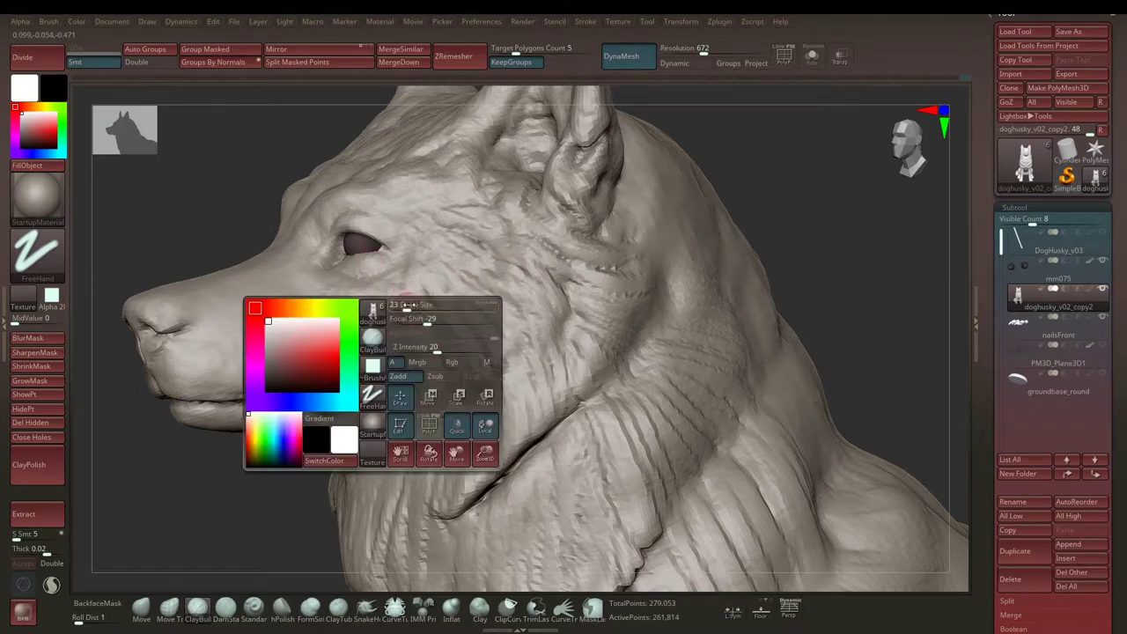
pyautogui.rightClick(356, 290)
pyautogui.moveTo(332, 286); pyautogui.dragTo(493, 283, button='right')
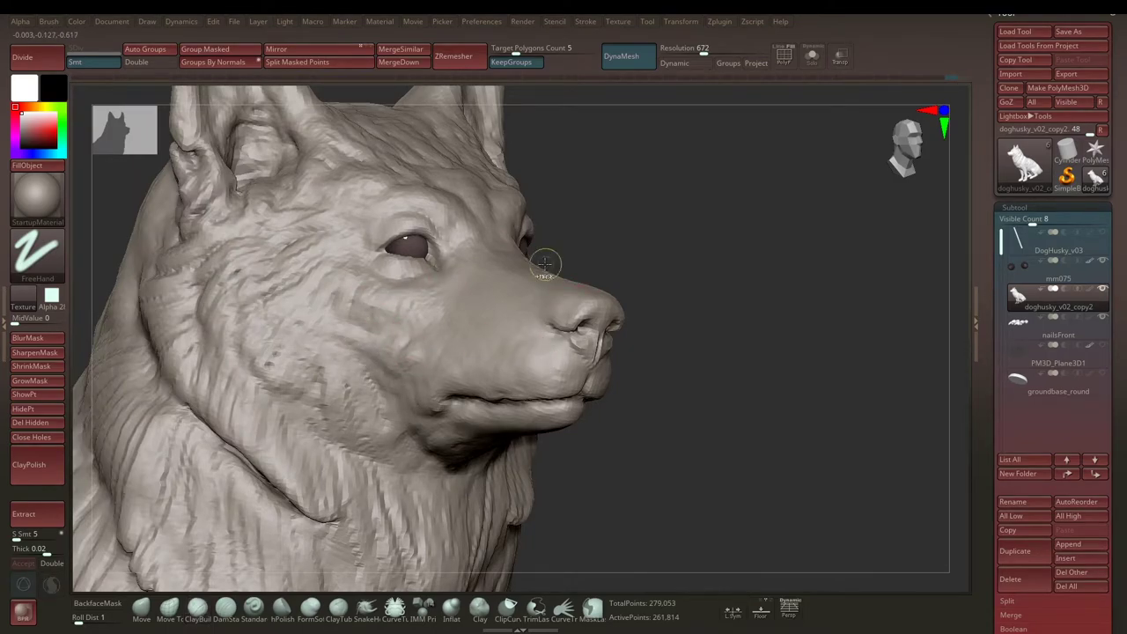
# Step: Pick a triangular alpha and sculpt the ear fur, checking front, top and side views
pyautogui.click(51, 296)
pyautogui.click(413, 331)
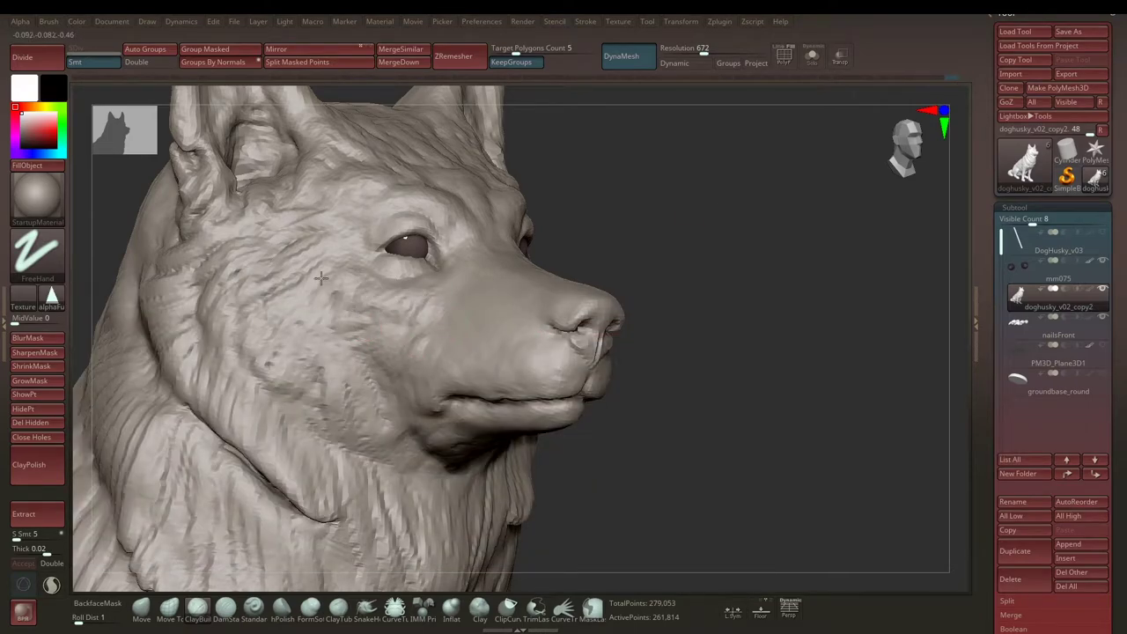
pyautogui.moveTo(322, 278); pyautogui.dragTo(457, 236, button='right')
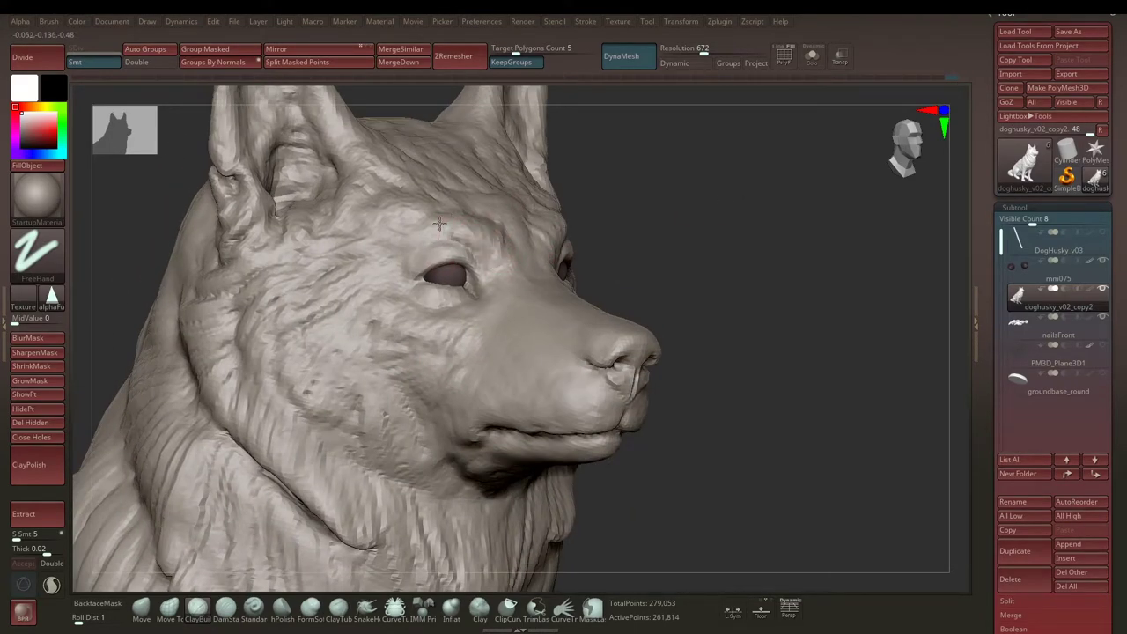
pyautogui.moveTo(344, 286); pyautogui.dragTo(412, 215, button='right')
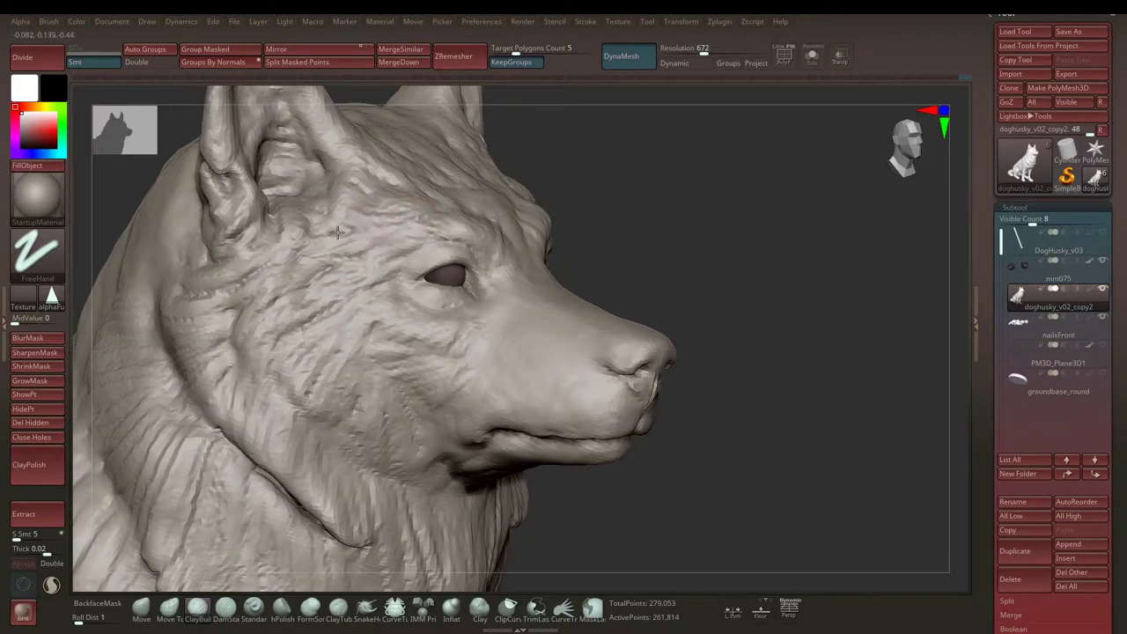
pyautogui.moveTo(397, 275)
pyautogui.mouseDown(button='right')
pyautogui.moveTo(414, 214)
pyautogui.moveTo(440, 243)
pyautogui.moveTo(532, 244)
pyautogui.mouseUp(button='right')
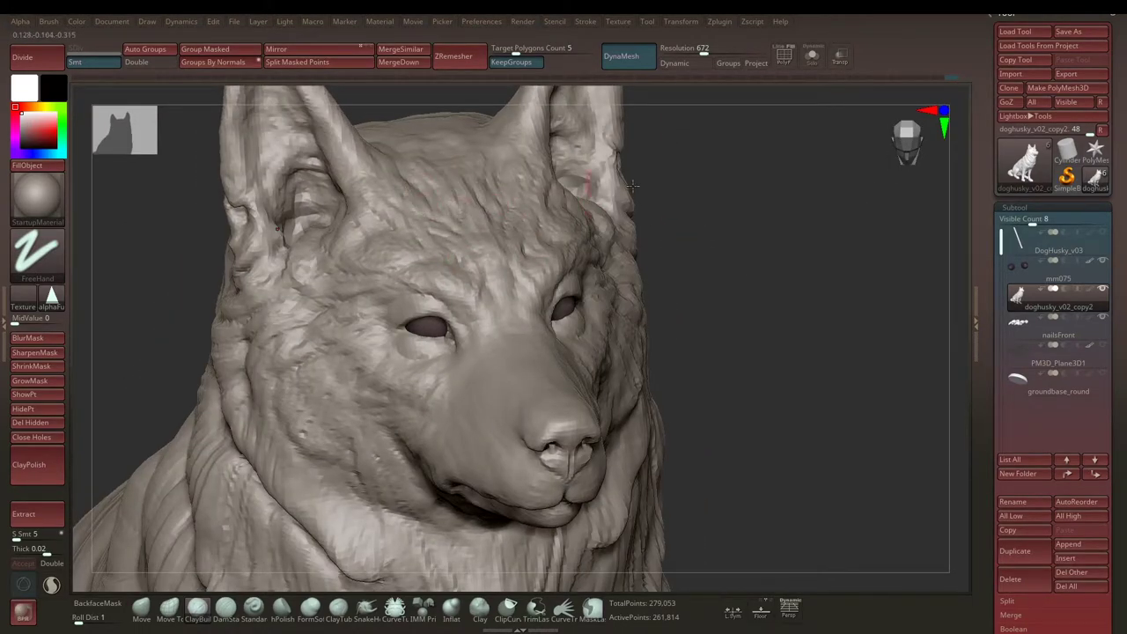
pyautogui.moveTo(632, 185); pyautogui.dragTo(454, 245, button='right')
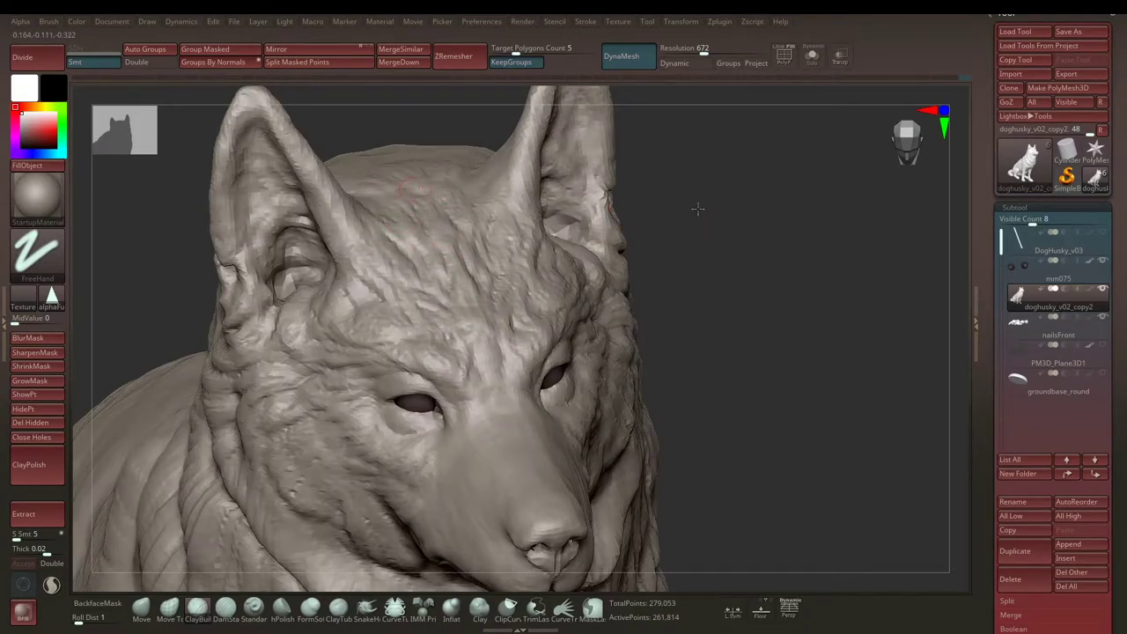
pyautogui.moveTo(697, 208)
pyautogui.mouseDown(button='right')
pyautogui.moveTo(361, 226)
pyautogui.moveTo(466, 208)
pyautogui.moveTo(463, 237)
pyautogui.moveTo(432, 249)
pyautogui.moveTo(270, 249)
pyautogui.moveTo(377, 297)
pyautogui.moveTo(368, 330)
pyautogui.moveTo(352, 314)
pyautogui.mouseUp(button='right')
pyautogui.rightClick(361, 226)
pyautogui.rightClick(455, 206)
pyautogui.rightClick(433, 249)
pyautogui.moveTo(677, 270); pyautogui.dragTo(493, 282, button='right')
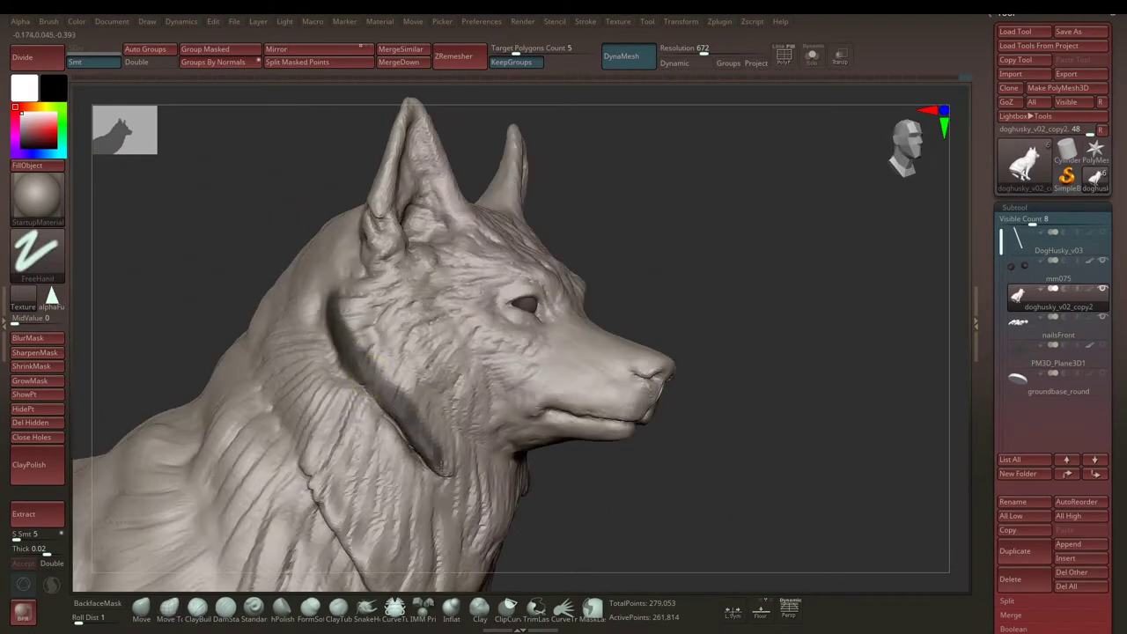
# Step: Mask and invert a neck band, then refine the side of the head from side and back
pyautogui.keyDown('ctrl'); pyautogui.moveTo(445, 476); pyautogui.dragTo(330, 291); pyautogui.keyUp('ctrl')
pyautogui.keyDown('ctrl'); pyautogui.click(217, 272); pyautogui.keyUp('ctrl')
pyautogui.rightClick(308, 310)
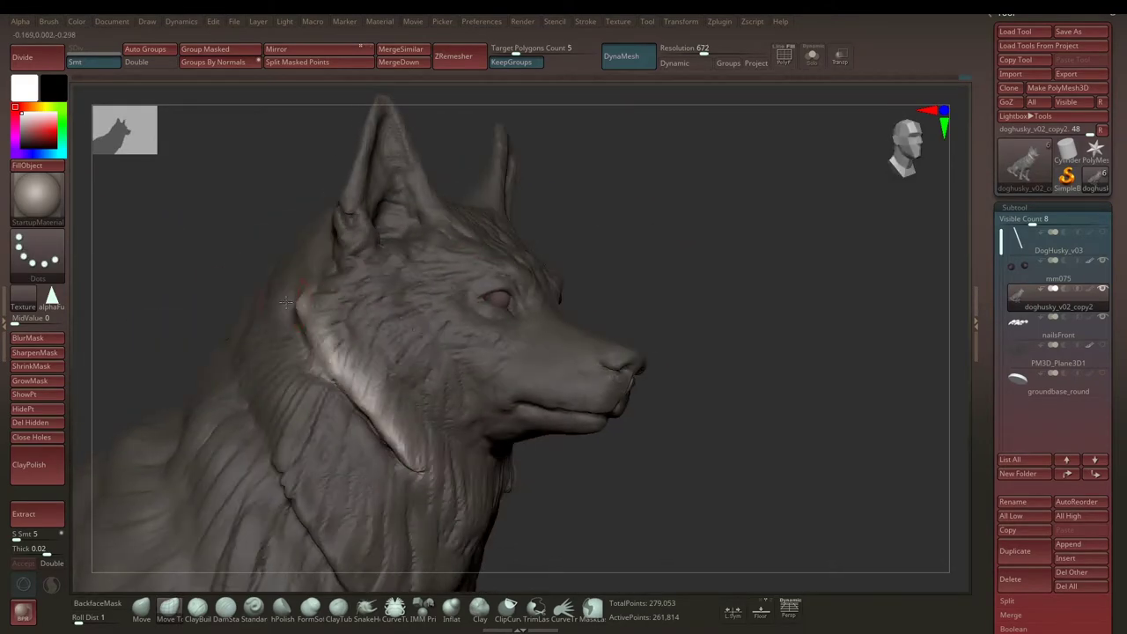
pyautogui.moveTo(314, 293); pyautogui.dragTo(686, 232, button='right')
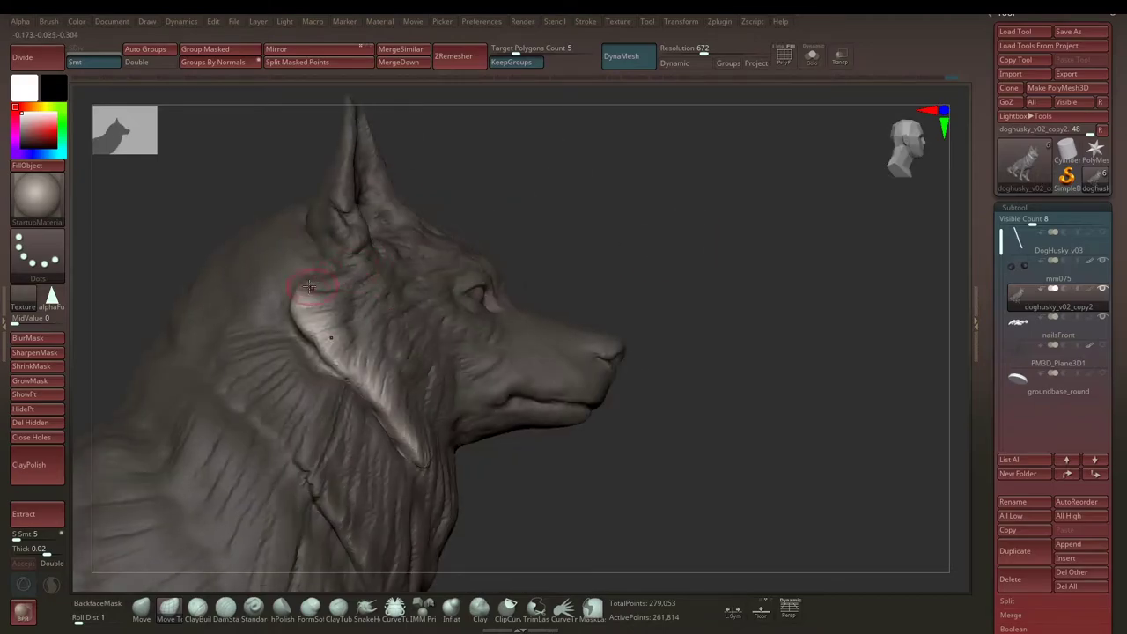
pyautogui.moveTo(327, 345); pyautogui.dragTo(338, 376, button='right')
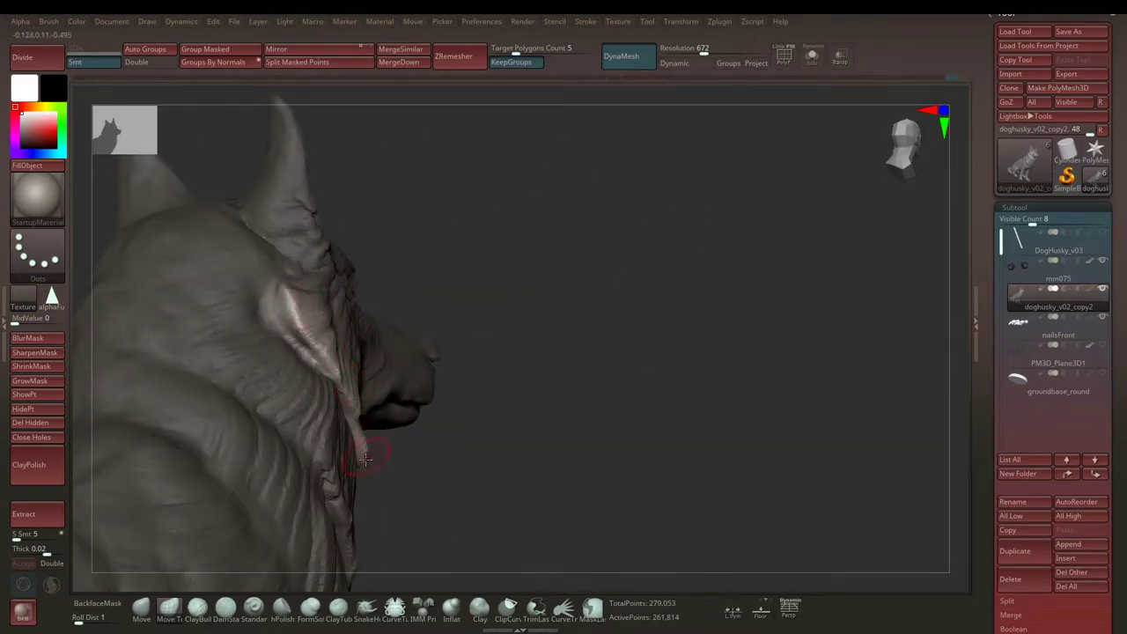
pyautogui.moveTo(365, 459)
pyautogui.mouseDown(button='right')
pyautogui.moveTo(611, 354)
pyautogui.moveTo(394, 447)
pyautogui.mouseUp(button='right')
pyautogui.moveTo(599, 394)
pyautogui.mouseDown(button='right')
pyautogui.moveTo(528, 370)
pyautogui.moveTo(628, 297)
pyautogui.mouseUp(button='right')
# Step: Paint a mask beside the eye, blur and invert it, and sculpt the upper chest
pyautogui.press('space')
pyautogui.click(581, 353)
pyautogui.moveTo(518, 273); pyautogui.dragTo(468, 304)
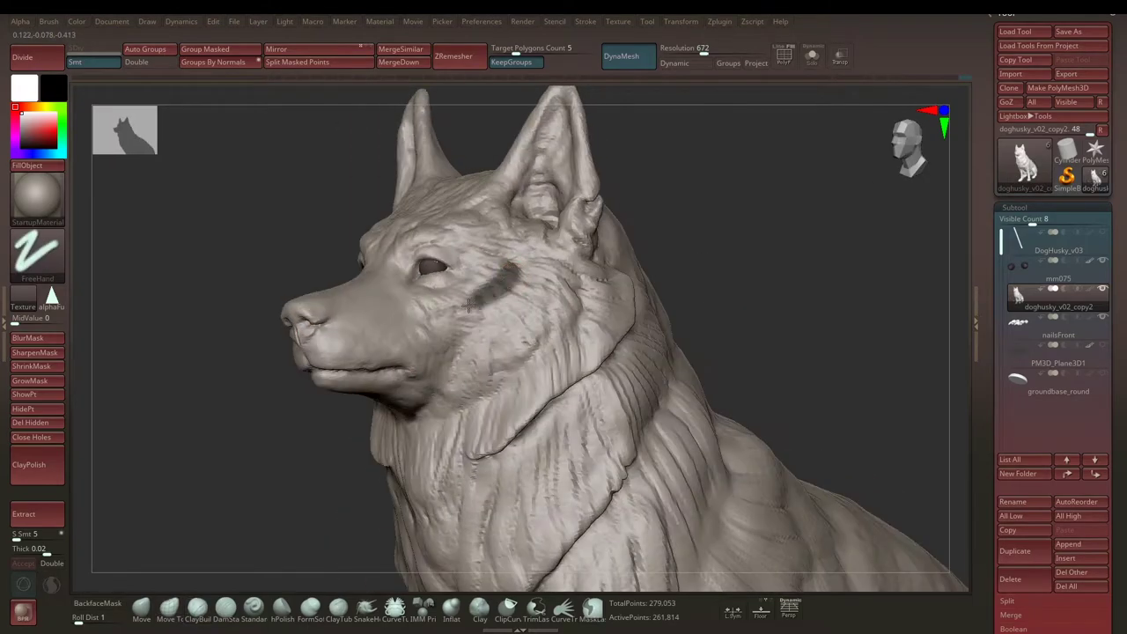
pyautogui.click(62, 337)
pyautogui.hotkey('ctrl', 'i')
pyautogui.moveTo(428, 214)
pyautogui.mouseDown(button='right')
pyautogui.moveTo(516, 269)
pyautogui.moveTo(561, 270)
pyautogui.mouseUp(button='right')
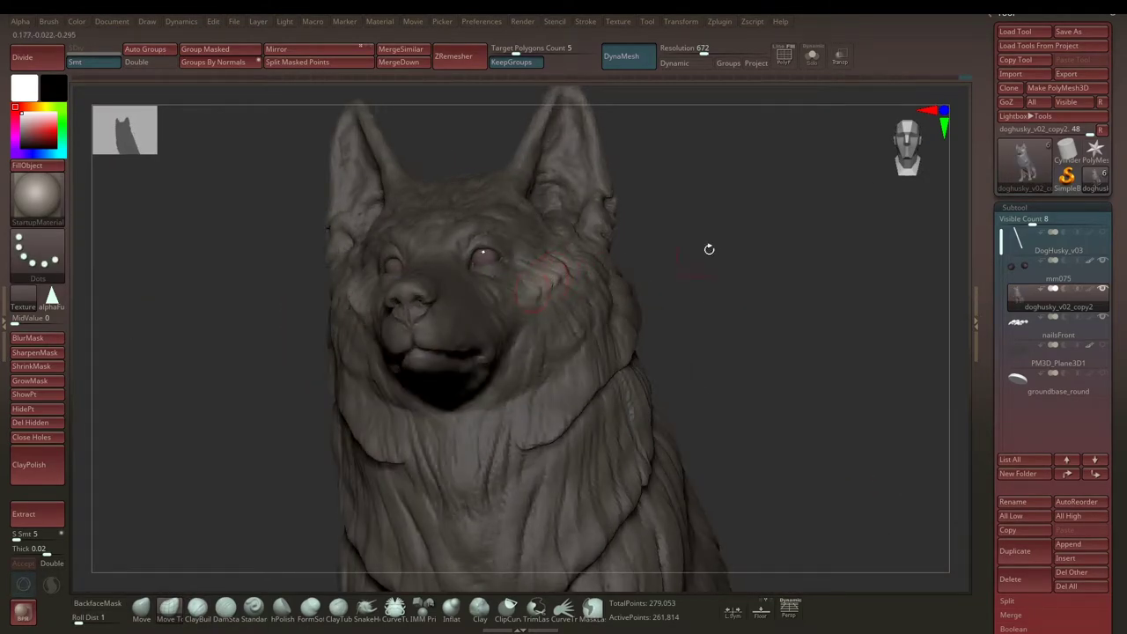
pyautogui.moveTo(708, 249); pyautogui.dragTo(544, 287, button='right')
pyautogui.moveTo(566, 247)
pyautogui.mouseDown(button='right')
pyautogui.moveTo(573, 278)
pyautogui.moveTo(578, 255)
pyautogui.mouseUp(button='right')
# Step: Clear the mask and keep reshaping the chest fur below the ruff from several angles
pyautogui.hotkey('ctrl', 'shift', 'a')
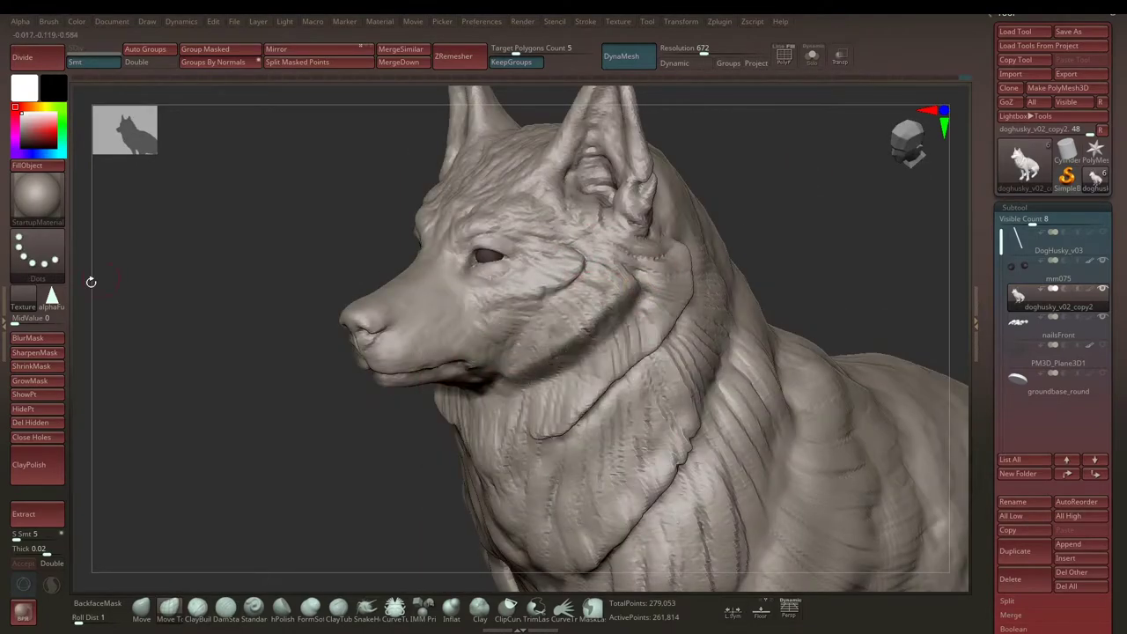
pyautogui.hotkey('ctrl', 'a')
pyautogui.moveTo(91, 282); pyautogui.dragTo(775, 209)
pyautogui.moveTo(592, 352)
pyautogui.mouseDown(button='right')
pyautogui.moveTo(568, 374)
pyautogui.moveTo(783, 228)
pyautogui.moveTo(751, 292)
pyautogui.moveTo(289, 302)
pyautogui.moveTo(450, 275)
pyautogui.mouseUp(button='right')
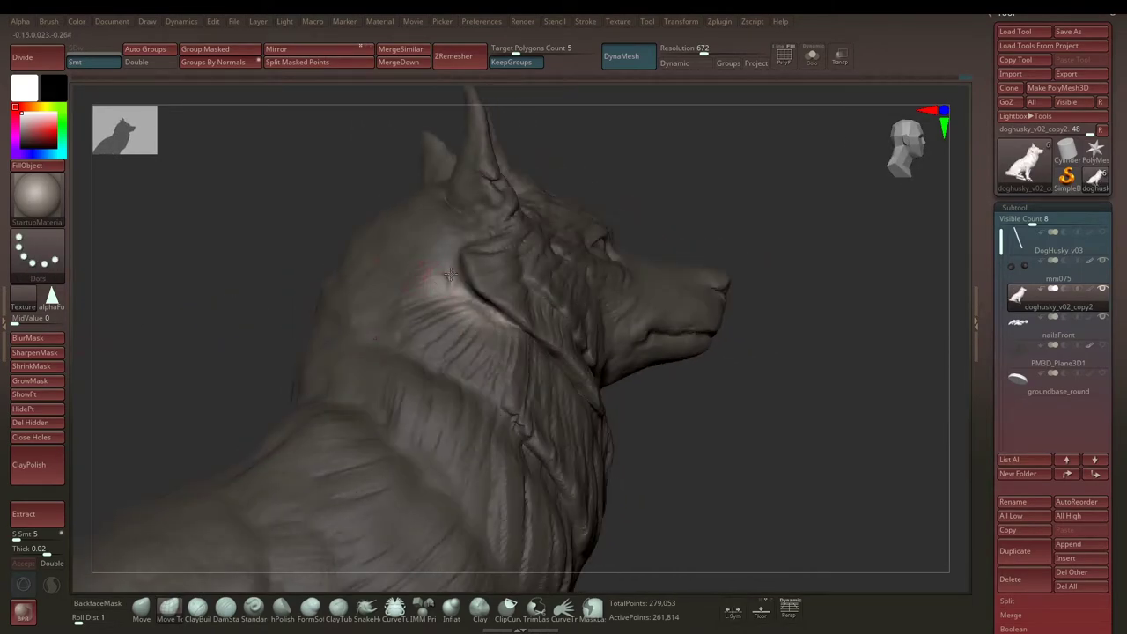
pyautogui.moveTo(482, 312); pyautogui.dragTo(489, 293, button='right')
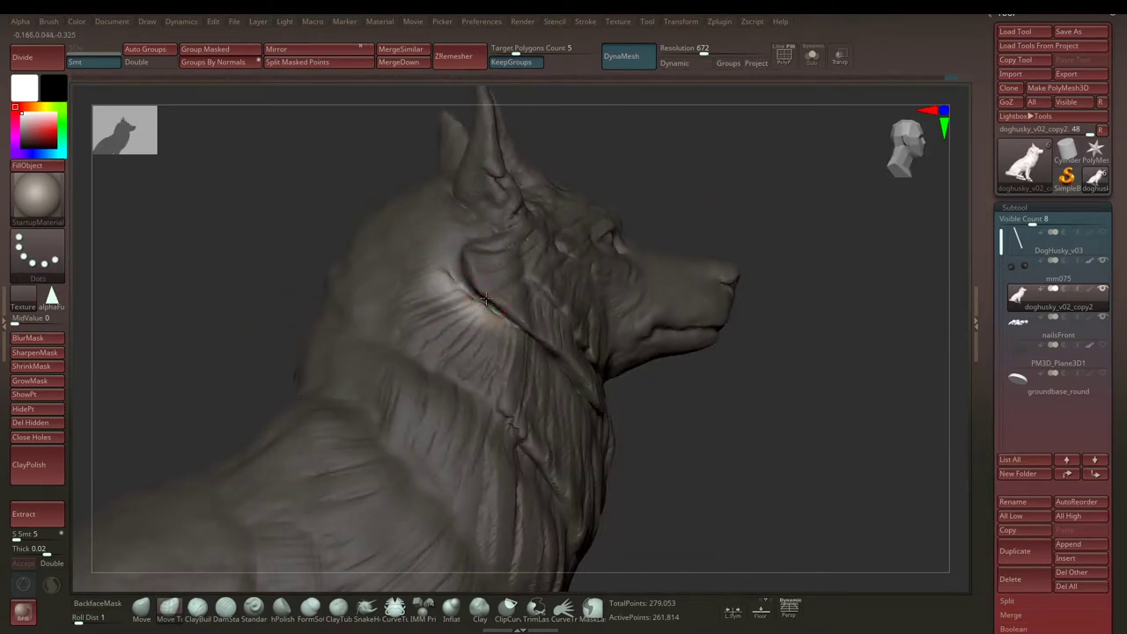
pyautogui.moveTo(732, 206)
pyautogui.mouseDown(button='right')
pyautogui.moveTo(851, 227)
pyautogui.moveTo(671, 236)
pyautogui.mouseUp(button='right')
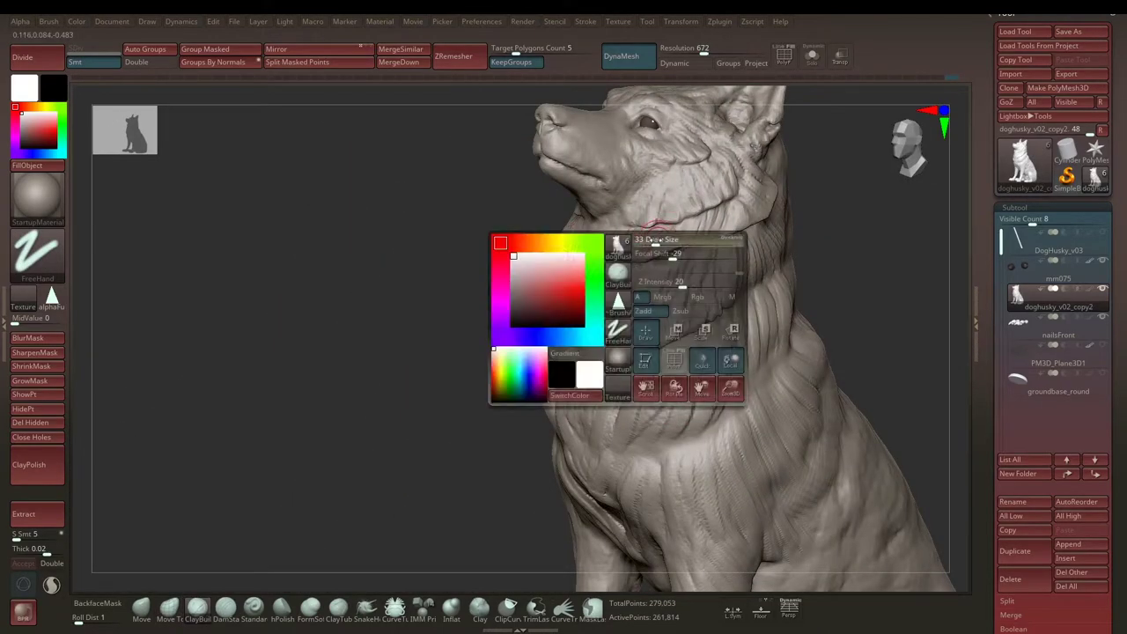
pyautogui.moveTo(616, 317)
pyautogui.mouseDown(button='right')
pyautogui.moveTo(608, 330)
pyautogui.moveTo(624, 339)
pyautogui.mouseUp(button='right')
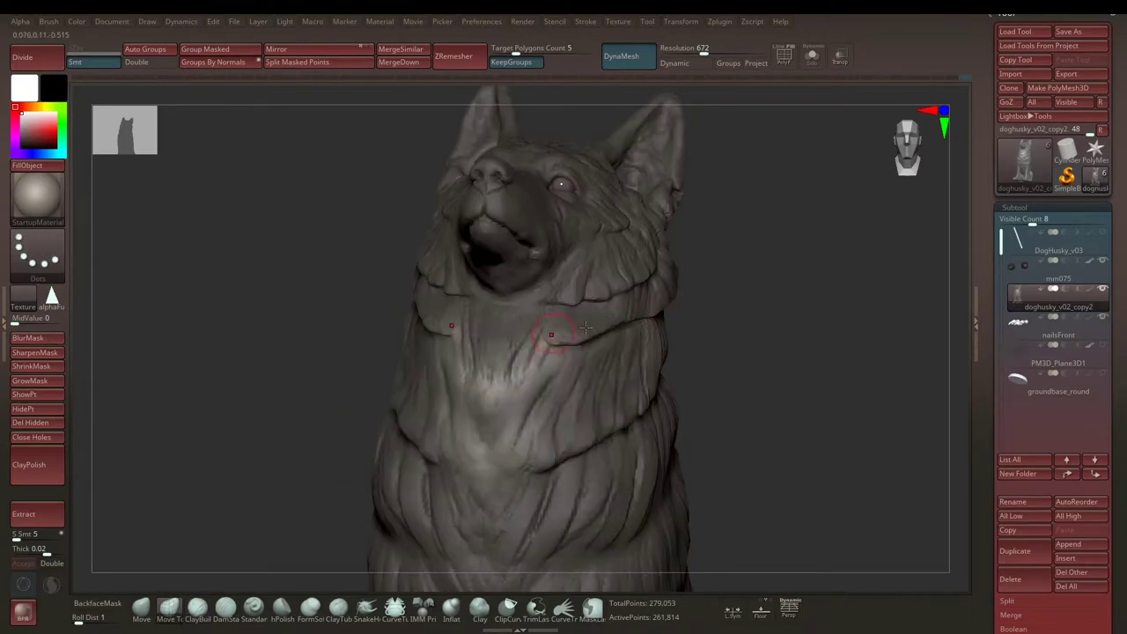
pyautogui.moveTo(563, 369)
pyautogui.mouseDown(button='right')
pyautogui.moveTo(500, 386)
pyautogui.moveTo(517, 396)
pyautogui.moveTo(485, 372)
pyautogui.mouseUp(button='right')
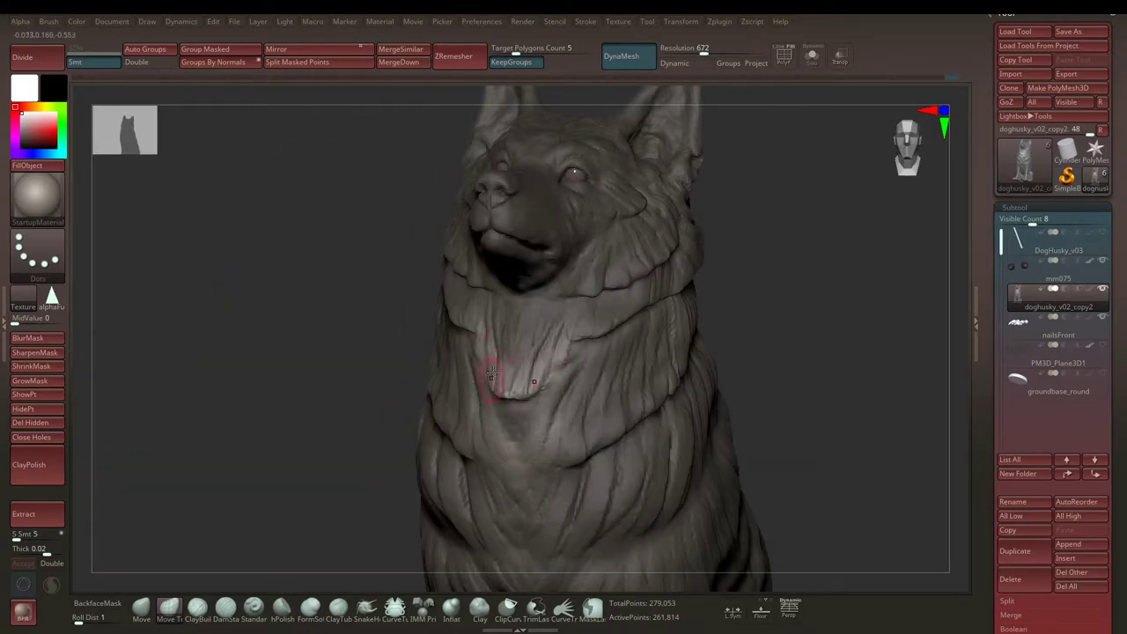
pyautogui.moveTo(744, 287)
pyautogui.mouseDown(button='right')
pyautogui.moveTo(731, 314)
pyautogui.moveTo(520, 346)
pyautogui.mouseUp(button='right')
# Step: Set the brush Draw Size to 46 in the spacebar palette
pyautogui.press('space')
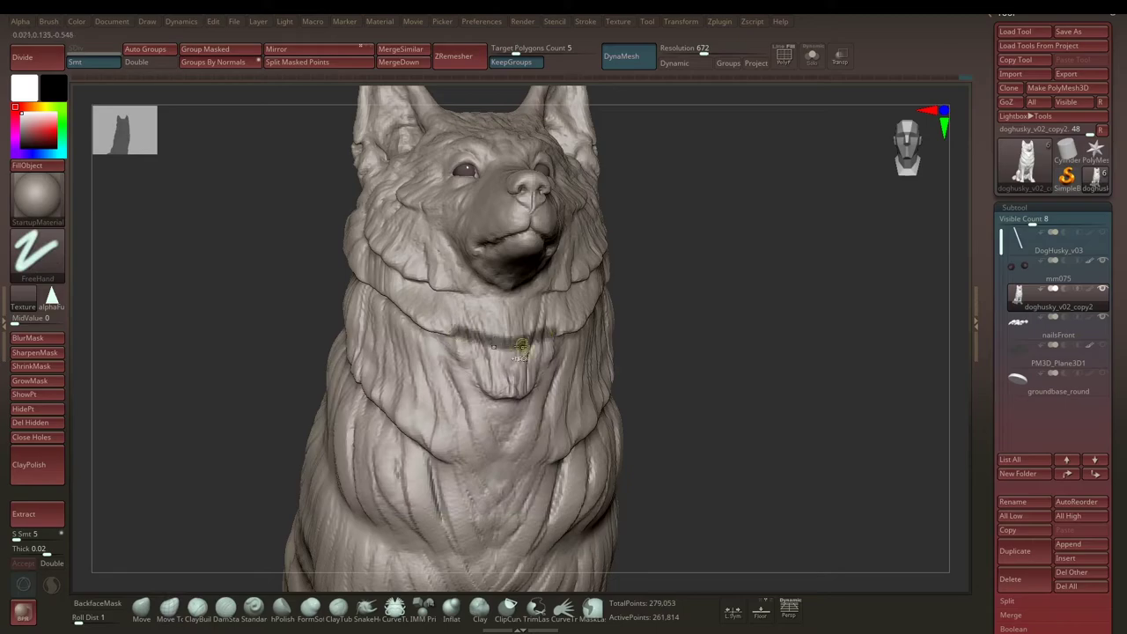
pyautogui.moveTo(231, 320); pyautogui.dragTo(352, 370, button='right')
pyautogui.press('space')
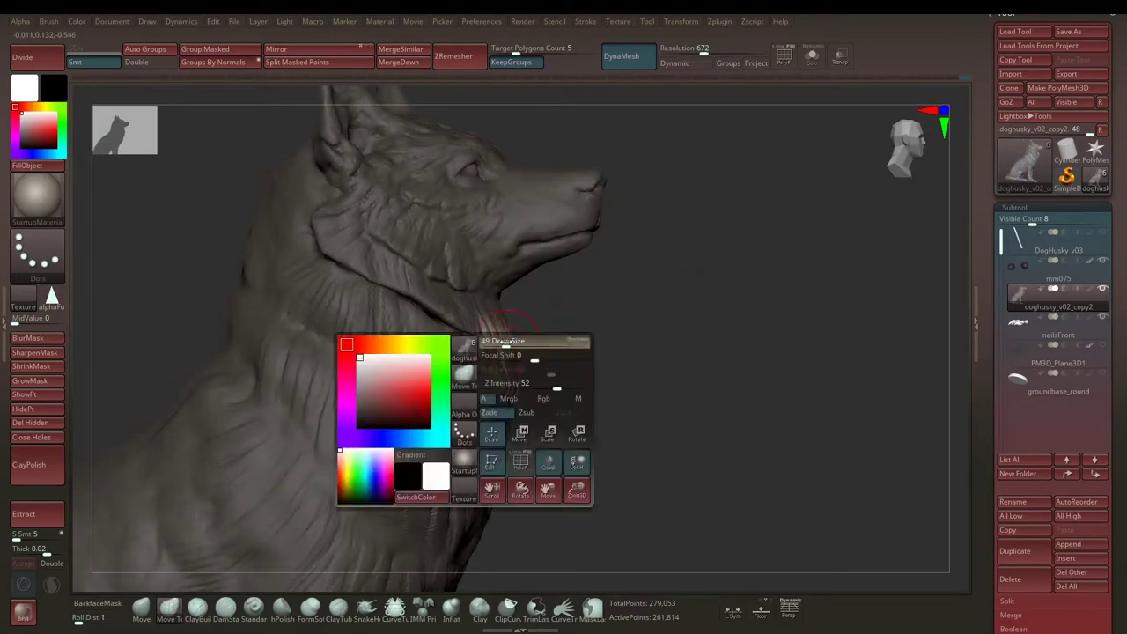
pyautogui.moveTo(483, 333)
pyautogui.mouseDown(button='right')
pyautogui.moveTo(549, 331)
pyautogui.moveTo(484, 336)
pyautogui.moveTo(737, 290)
pyautogui.moveTo(408, 393)
pyautogui.moveTo(453, 397)
pyautogui.mouseUp(button='right')
pyautogui.press('space')
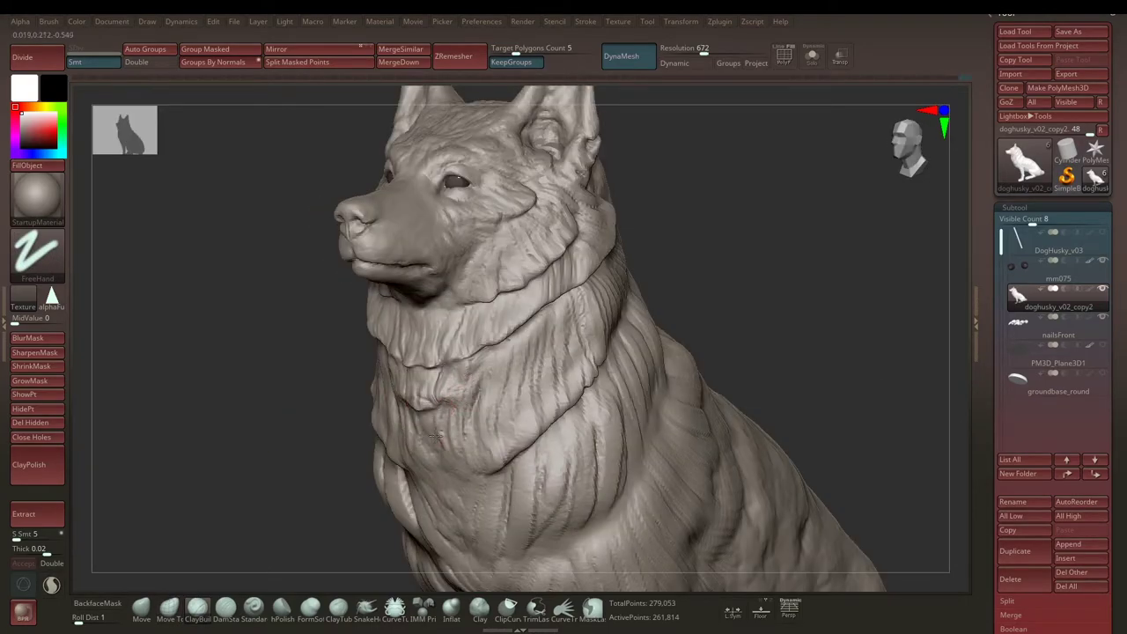
# Step: Orbit around the seated husky to inspect the chest, head and flanks
pyautogui.moveTo(436, 434)
pyautogui.mouseDown()
pyautogui.moveTo(465, 389)
pyautogui.moveTo(503, 377)
pyautogui.moveTo(398, 400)
pyautogui.moveTo(793, 320)
pyautogui.moveTo(377, 466)
pyautogui.mouseUp()
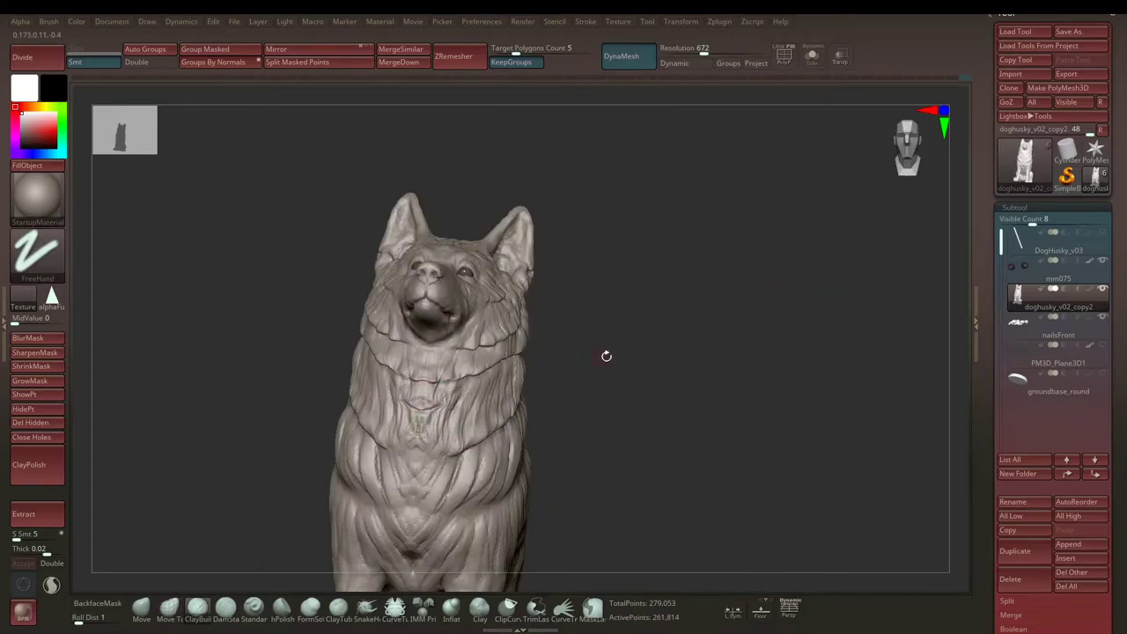
pyautogui.keyDown('alt'); pyautogui.moveTo(604, 354); pyautogui.dragTo(412, 400); pyautogui.keyUp('alt')
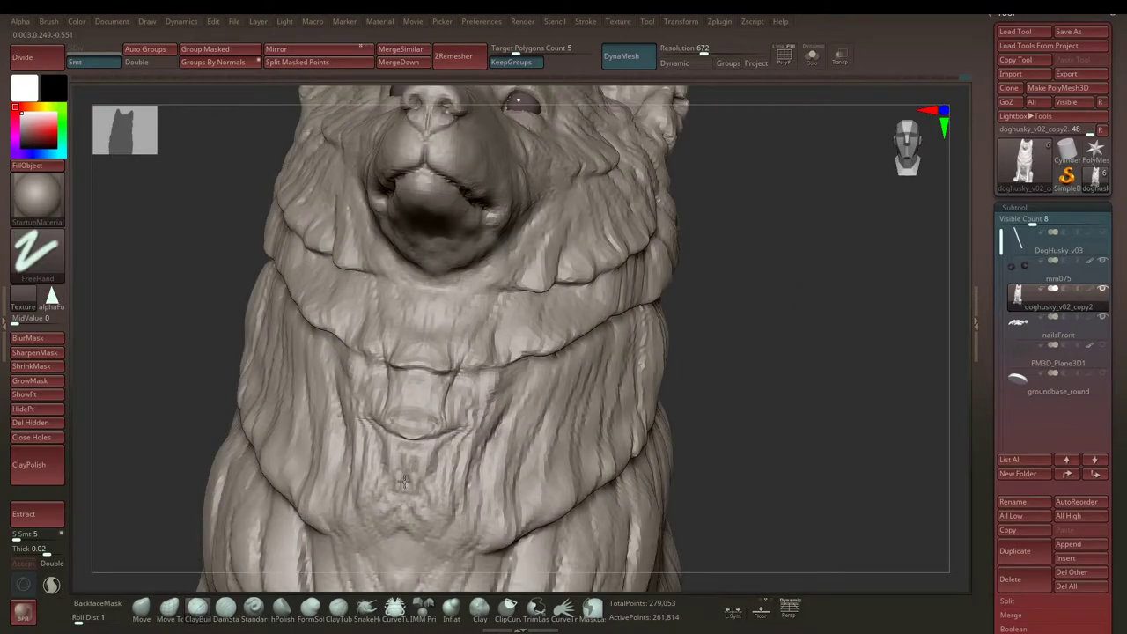
pyautogui.moveTo(405, 480)
pyautogui.keyDown('alt'); pyautogui.mouseDown()
pyautogui.moveTo(777, 296)
pyautogui.moveTo(450, 358)
pyautogui.moveTo(461, 358)
pyautogui.mouseUp(); pyautogui.keyUp('alt')
pyautogui.moveTo(453, 318)
pyautogui.mouseDown()
pyautogui.moveTo(425, 345)
pyautogui.moveTo(672, 331)
pyautogui.mouseUp()
pyautogui.moveTo(498, 333)
pyautogui.mouseDown()
pyautogui.moveTo(769, 350)
pyautogui.moveTo(687, 254)
pyautogui.moveTo(692, 291)
pyautogui.moveTo(659, 292)
pyautogui.moveTo(682, 371)
pyautogui.moveTo(637, 306)
pyautogui.mouseUp()
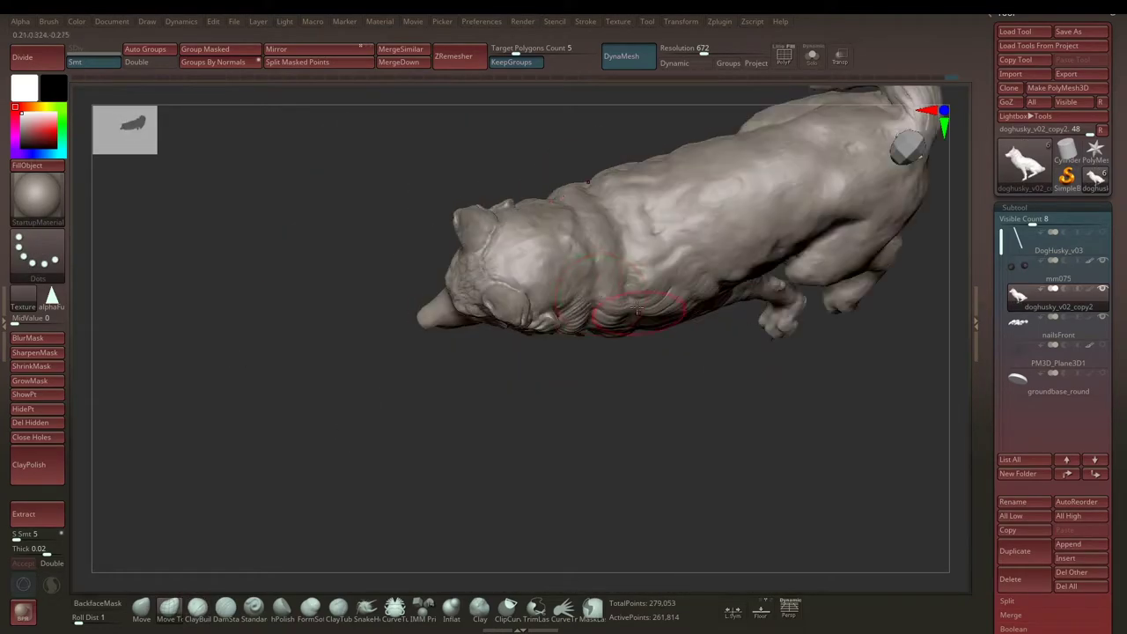
pyautogui.moveTo(555, 324)
pyautogui.mouseDown()
pyautogui.moveTo(370, 308)
pyautogui.moveTo(287, 254)
pyautogui.moveTo(355, 296)
pyautogui.moveTo(709, 255)
pyautogui.moveTo(687, 267)
pyautogui.moveTo(713, 279)
pyautogui.moveTo(592, 371)
pyautogui.mouseUp()
pyautogui.moveTo(674, 277)
pyautogui.mouseDown()
pyautogui.moveTo(757, 322)
pyautogui.moveTo(634, 349)
pyautogui.moveTo(669, 297)
pyautogui.moveTo(428, 281)
pyautogui.mouseUp()
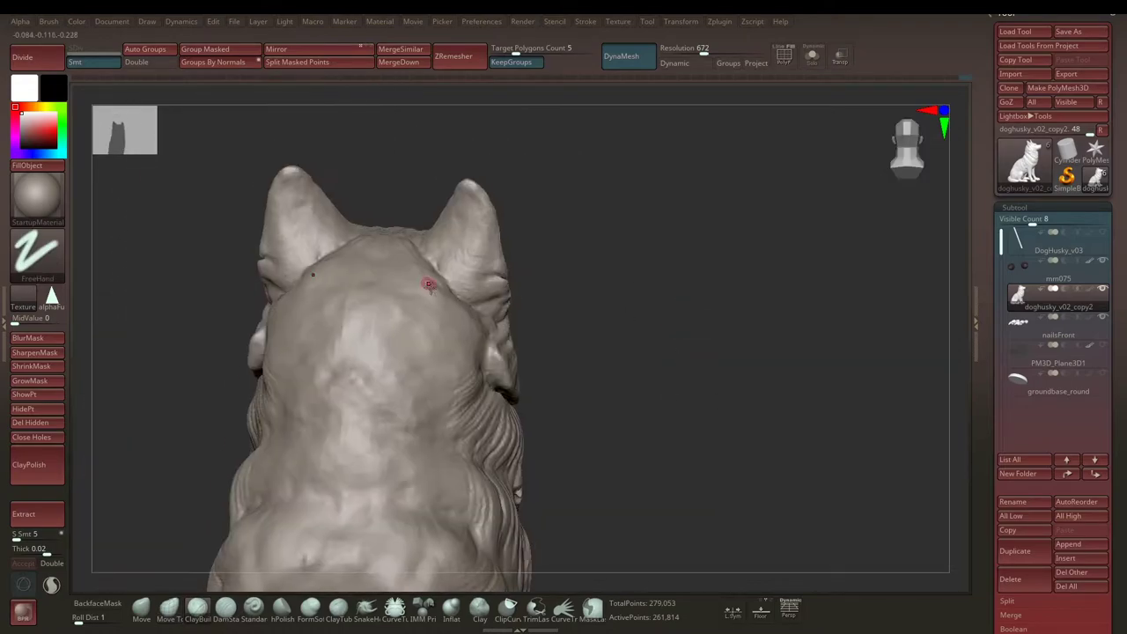
# Step: Smooth and build up the back of the skull behind the ears with ClayBuildup and Smooth
pyautogui.moveTo(549, 282); pyautogui.dragTo(578, 348)
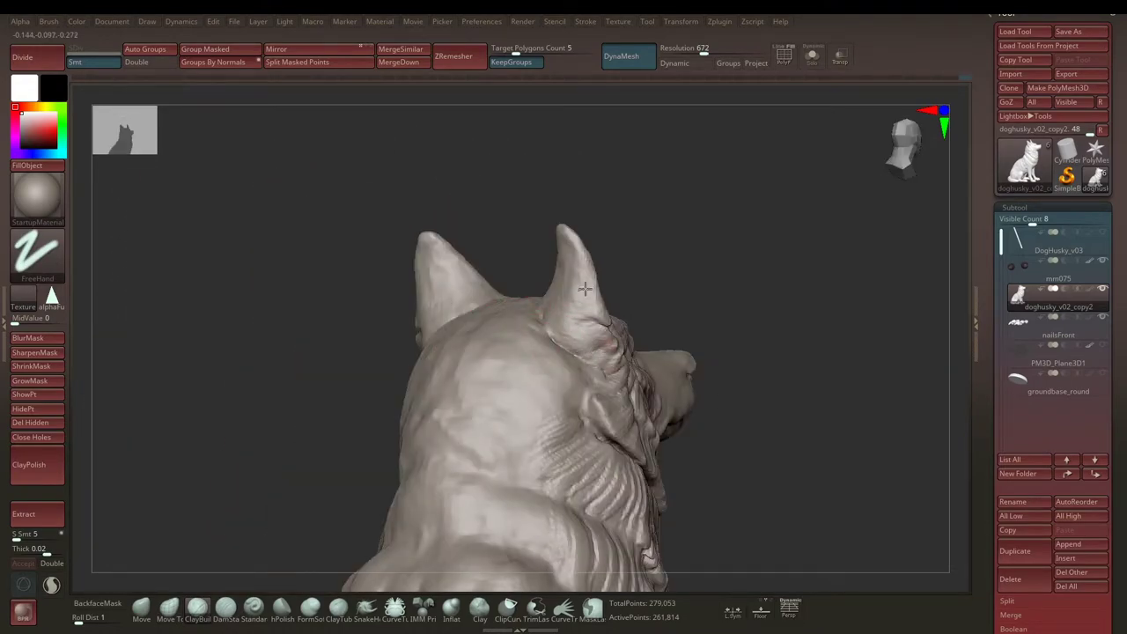
pyautogui.moveTo(585, 288); pyautogui.dragTo(579, 305)
pyautogui.moveTo(578, 256)
pyautogui.mouseDown()
pyautogui.moveTo(631, 269)
pyautogui.moveTo(543, 284)
pyautogui.moveTo(533, 308)
pyautogui.moveTo(605, 289)
pyautogui.moveTo(467, 349)
pyautogui.mouseUp()
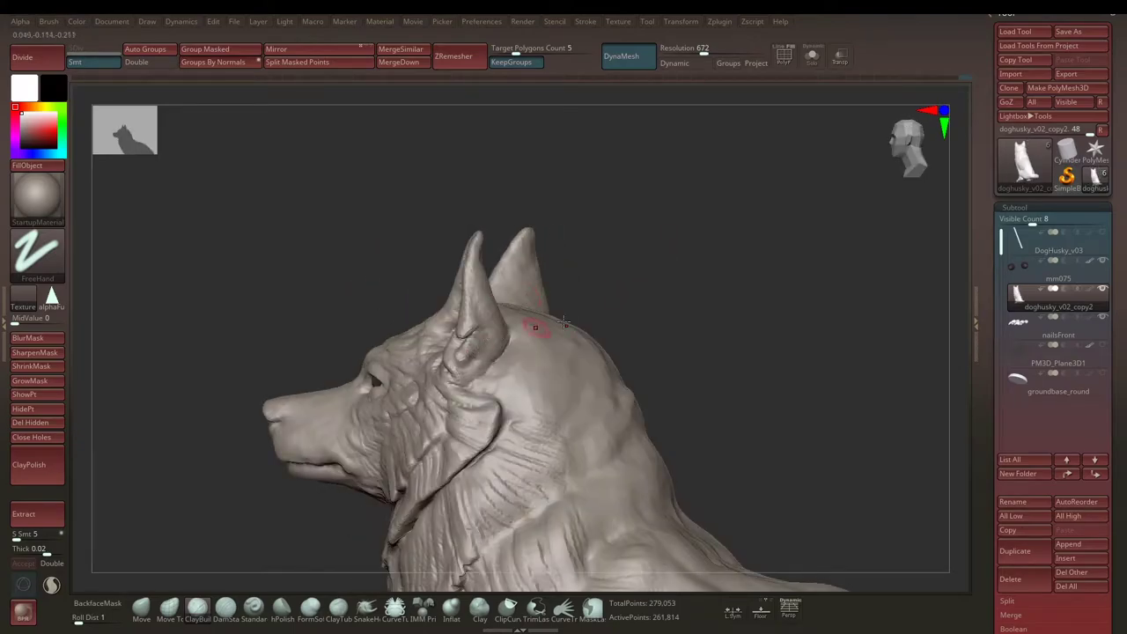
pyautogui.moveTo(563, 322)
pyautogui.mouseDown()
pyautogui.moveTo(536, 322)
pyautogui.moveTo(546, 308)
pyautogui.mouseUp()
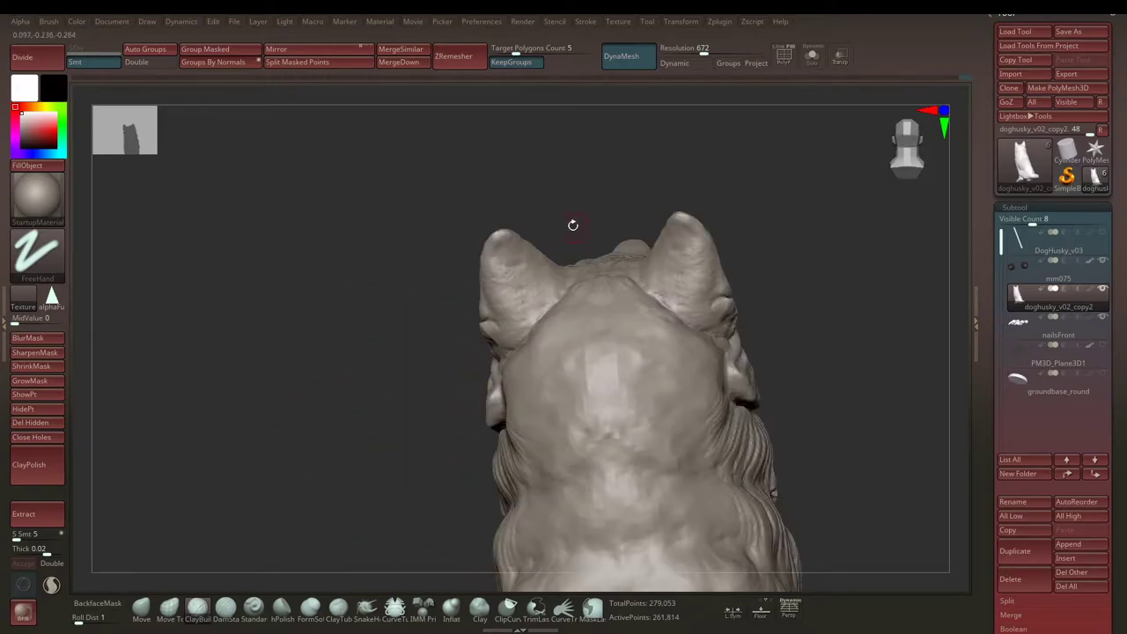
pyautogui.moveTo(572, 224)
pyautogui.mouseDown()
pyautogui.moveTo(596, 194)
pyautogui.moveTo(634, 231)
pyautogui.moveTo(561, 245)
pyautogui.moveTo(498, 319)
pyautogui.moveTo(483, 317)
pyautogui.mouseUp()
pyautogui.moveTo(595, 314)
pyautogui.mouseDown()
pyautogui.moveTo(675, 258)
pyautogui.moveTo(696, 262)
pyautogui.moveTo(671, 270)
pyautogui.moveTo(698, 260)
pyautogui.moveTo(396, 420)
pyautogui.moveTo(706, 307)
pyautogui.moveTo(767, 270)
pyautogui.moveTo(590, 330)
pyautogui.moveTo(621, 319)
pyautogui.mouseUp()
pyautogui.moveTo(675, 272)
pyautogui.mouseDown()
pyautogui.moveTo(727, 256)
pyautogui.moveTo(717, 294)
pyautogui.moveTo(602, 289)
pyautogui.moveTo(644, 269)
pyautogui.moveTo(601, 314)
pyautogui.moveTo(610, 352)
pyautogui.moveTo(635, 341)
pyautogui.moveTo(624, 369)
pyautogui.moveTo(417, 299)
pyautogui.moveTo(379, 305)
pyautogui.mouseUp()
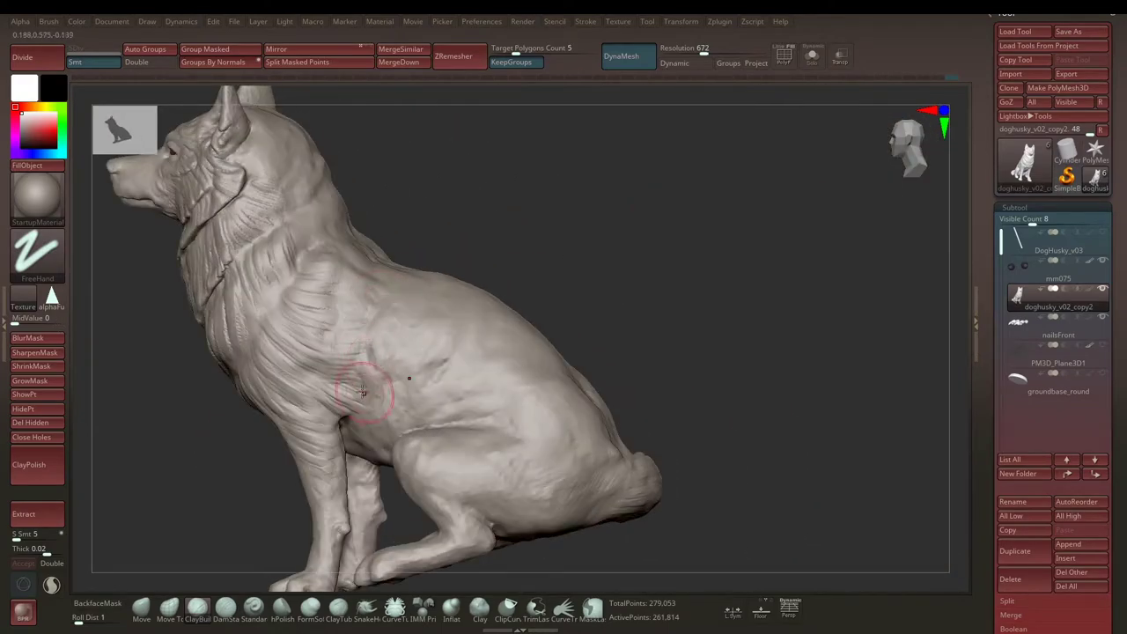
# Step: Reshape the surface of the husky's shoulder and neck
pyautogui.moveTo(394, 374); pyautogui.dragTo(381, 396)
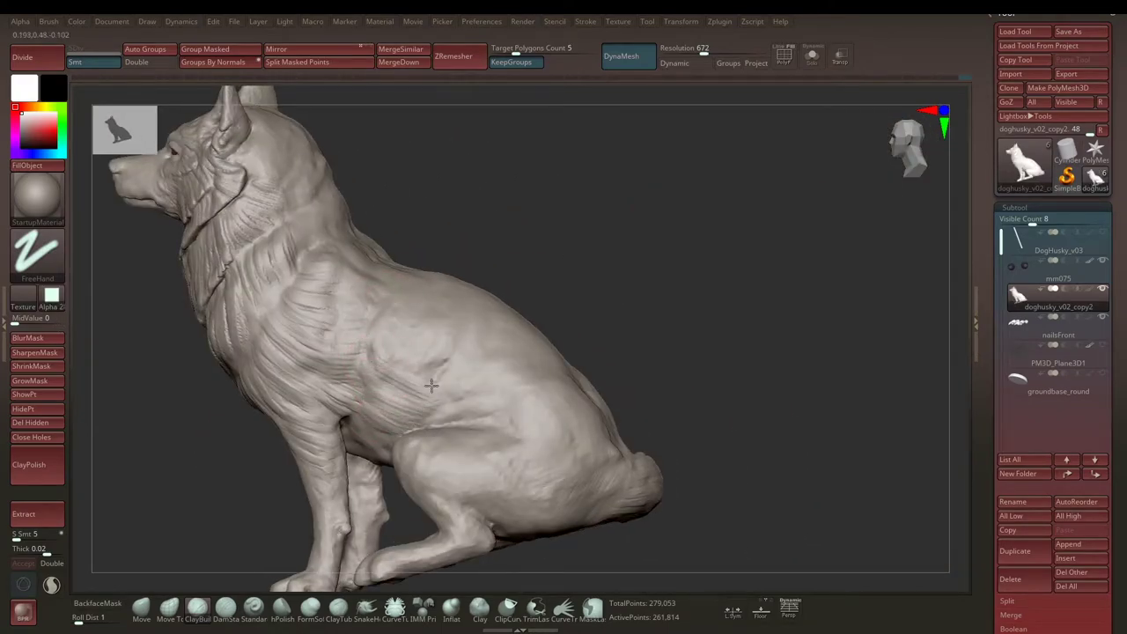
pyautogui.moveTo(453, 315)
pyautogui.mouseDown()
pyautogui.moveTo(560, 244)
pyautogui.moveTo(423, 276)
pyautogui.moveTo(335, 317)
pyautogui.mouseUp()
pyautogui.moveTo(352, 272)
pyautogui.mouseDown()
pyautogui.moveTo(614, 314)
pyautogui.moveTo(373, 297)
pyautogui.moveTo(396, 286)
pyautogui.mouseUp()
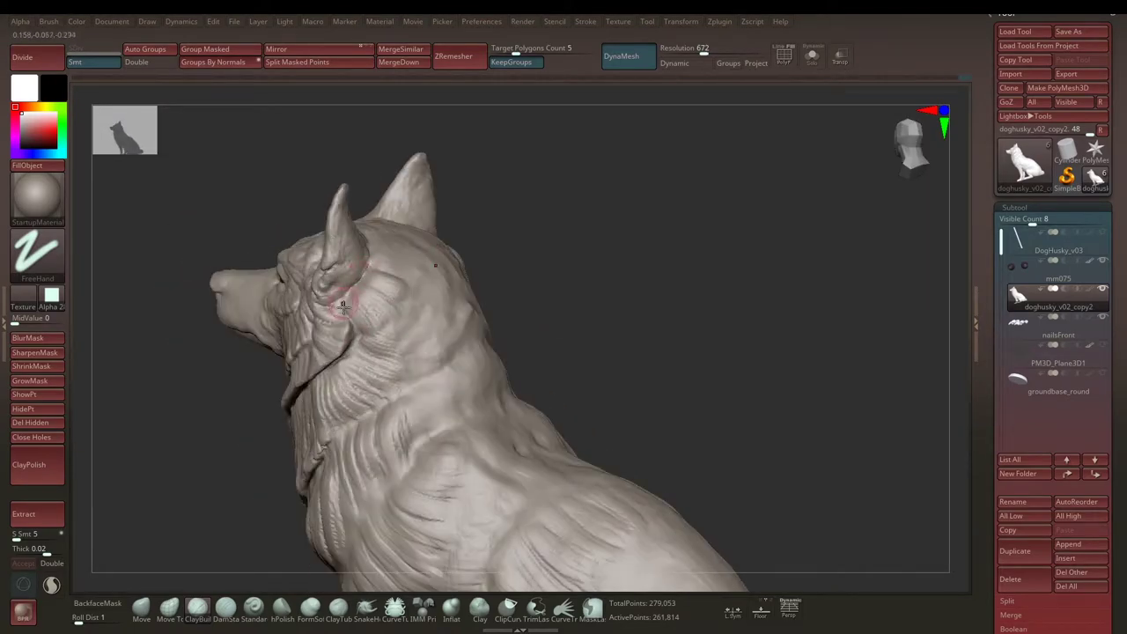
pyautogui.moveTo(381, 333)
pyautogui.mouseDown()
pyautogui.moveTo(541, 246)
pyautogui.moveTo(327, 302)
pyautogui.mouseUp()
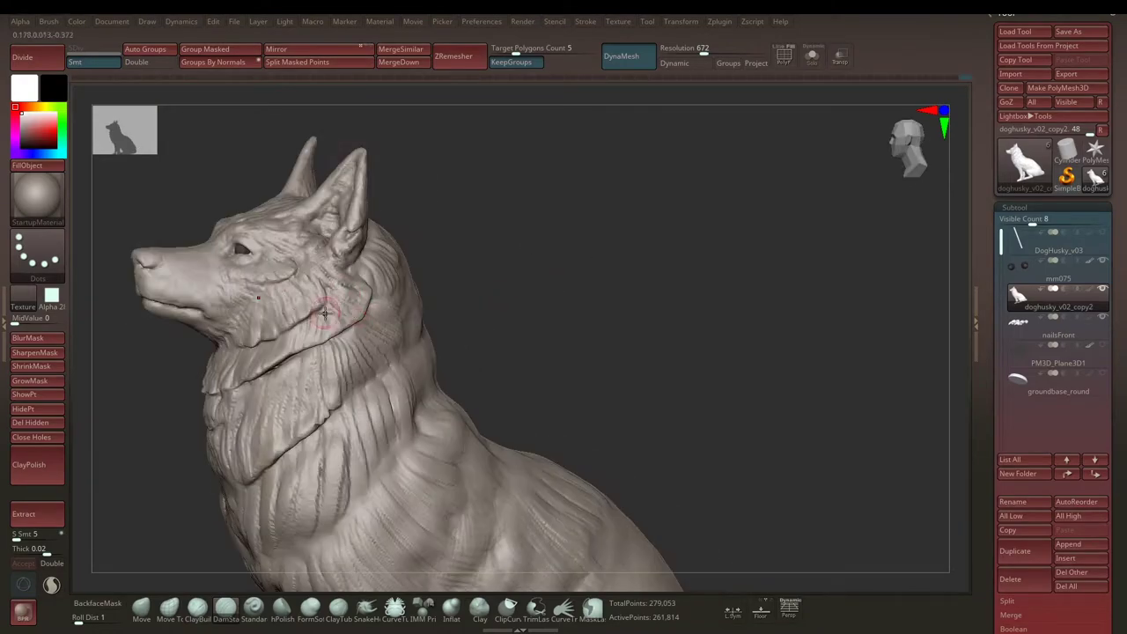
pyautogui.moveTo(302, 440)
pyautogui.mouseDown()
pyautogui.moveTo(631, 196)
pyautogui.moveTo(390, 372)
pyautogui.moveTo(516, 327)
pyautogui.mouseUp()
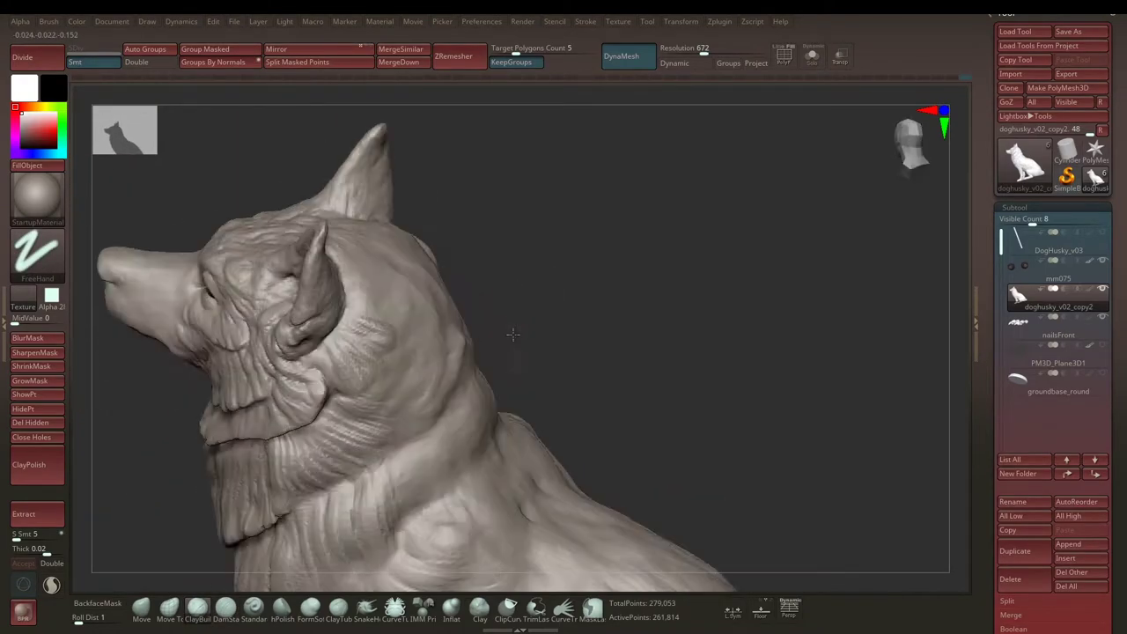
# Step: Refine the fur behind the ear and save the sculpt with Ctrl+S
pyautogui.rightClick(390, 252)
pyautogui.moveTo(390, 252)
pyautogui.mouseDown()
pyautogui.moveTo(278, 262)
pyautogui.moveTo(455, 289)
pyautogui.mouseUp()
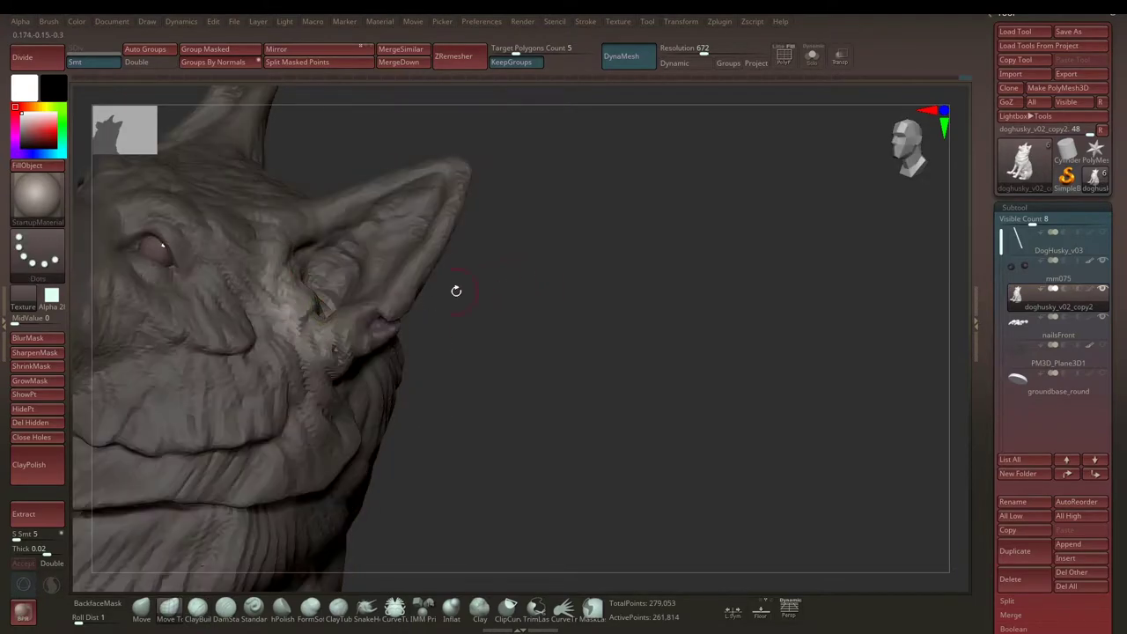
pyautogui.rightClick(302, 261)
pyautogui.moveTo(343, 330)
pyautogui.mouseDown(button='right')
pyautogui.moveTo(282, 266)
pyautogui.moveTo(289, 297)
pyautogui.moveTo(265, 306)
pyautogui.moveTo(555, 319)
pyautogui.moveTo(568, 279)
pyautogui.moveTo(318, 290)
pyautogui.moveTo(536, 227)
pyautogui.moveTo(540, 270)
pyautogui.moveTo(501, 282)
pyautogui.mouseUp(button='right')
pyautogui.press('space')
pyautogui.hotkey('ctrl', 's')
# Step: Switch to the Move brush with B, M, V
pyautogui.press('b')
pyautogui.press('m')
pyautogui.press('v')
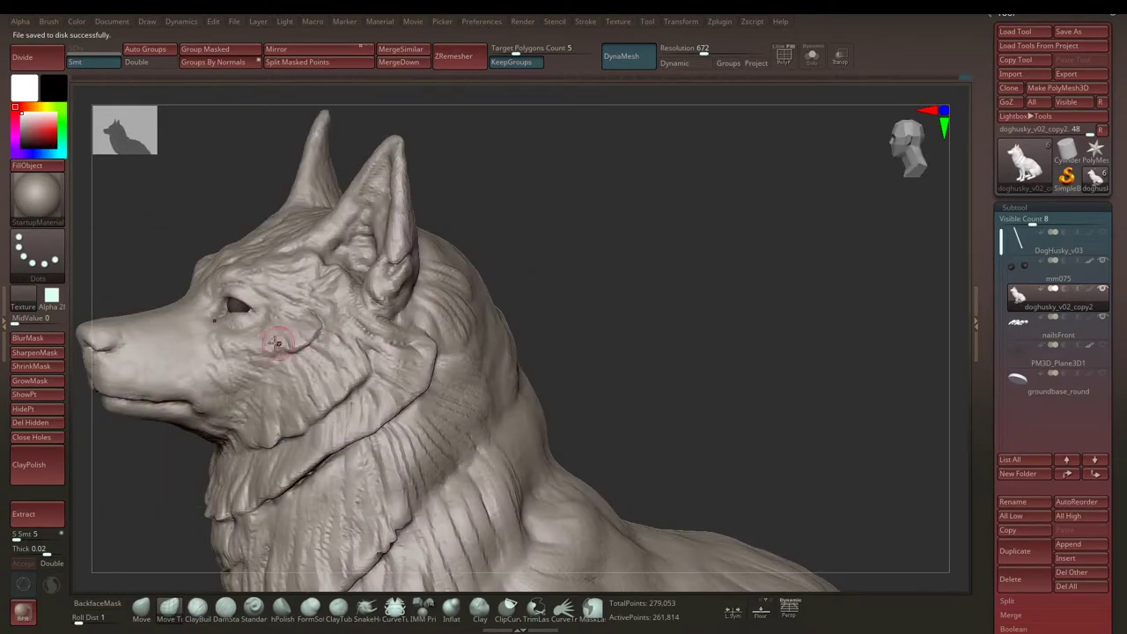
pyautogui.moveTo(275, 342)
pyautogui.mouseDown(button='right')
pyautogui.moveTo(528, 261)
pyautogui.moveTo(604, 252)
pyautogui.moveTo(619, 272)
pyautogui.moveTo(602, 267)
pyautogui.moveTo(540, 327)
pyautogui.moveTo(523, 234)
pyautogui.moveTo(616, 225)
pyautogui.mouseUp(button='right')
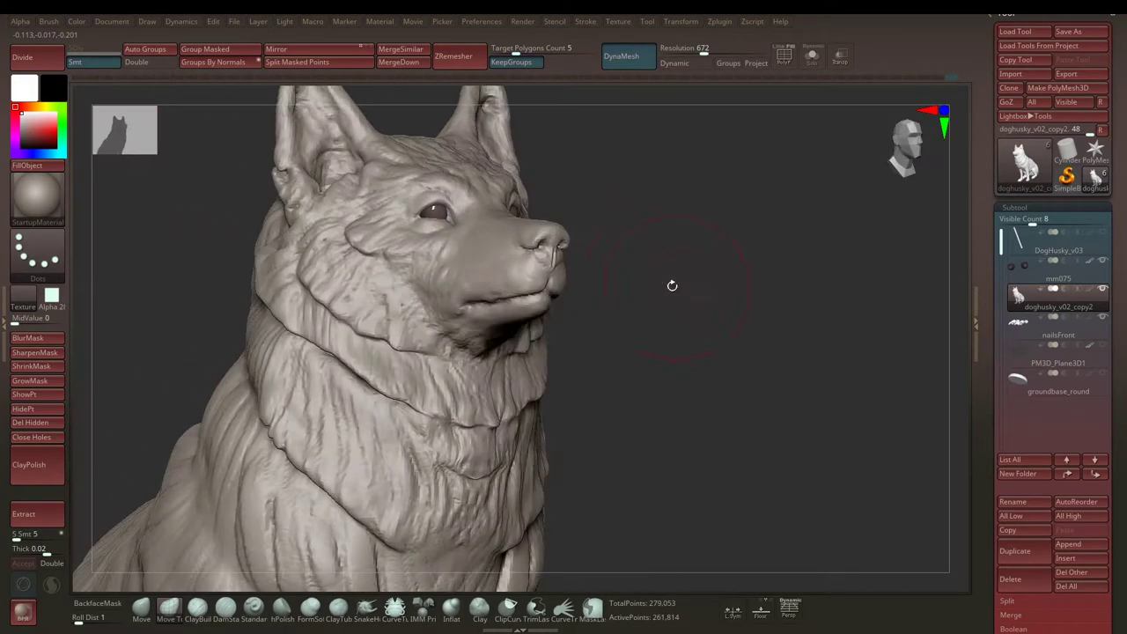
# Step: Straighten the brush falloff curve to a diagonal and draw a Curve Tube fur strand on the ear
pyautogui.click(585, 22)
pyautogui.moveTo(649, 270)
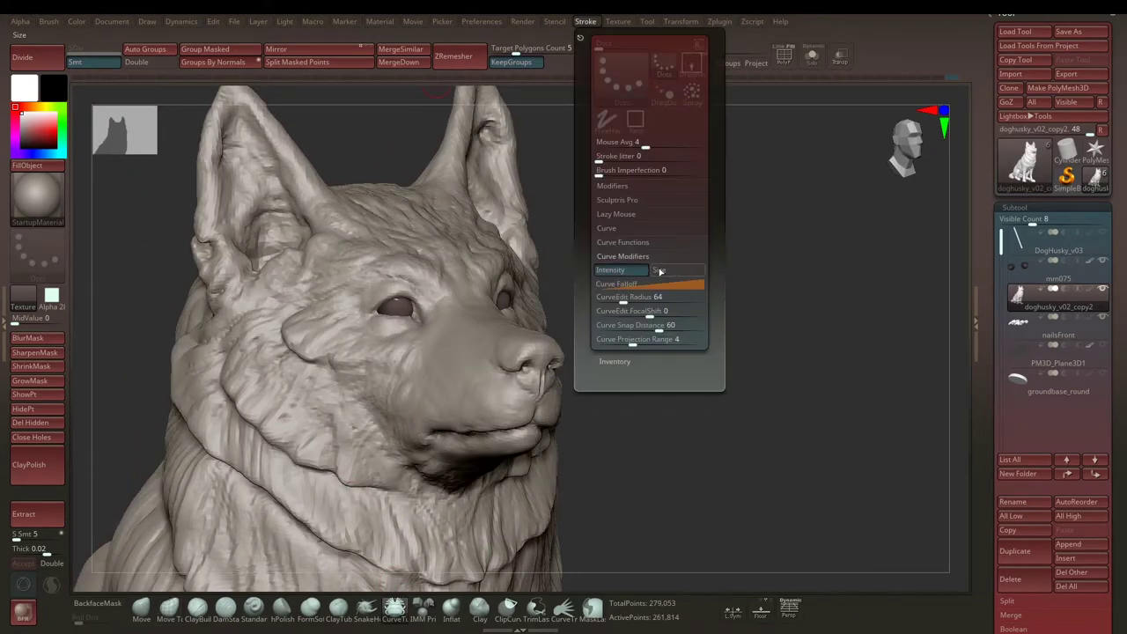
pyautogui.moveTo(703, 279); pyautogui.dragTo(695, 393)
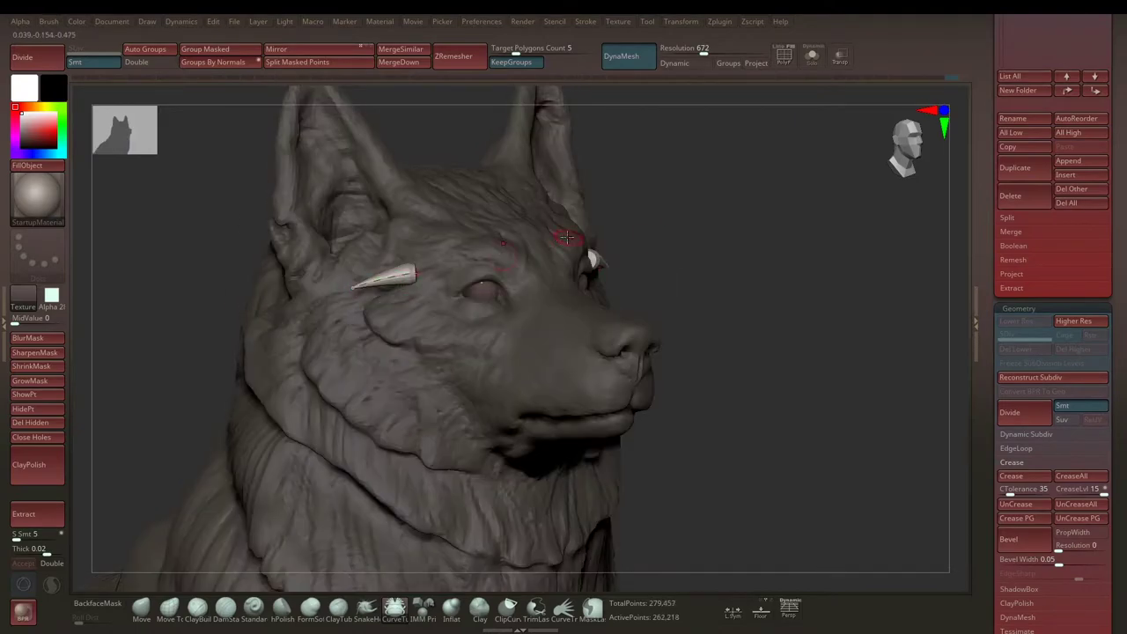
pyautogui.moveTo(665, 336); pyautogui.dragTo(466, 355)
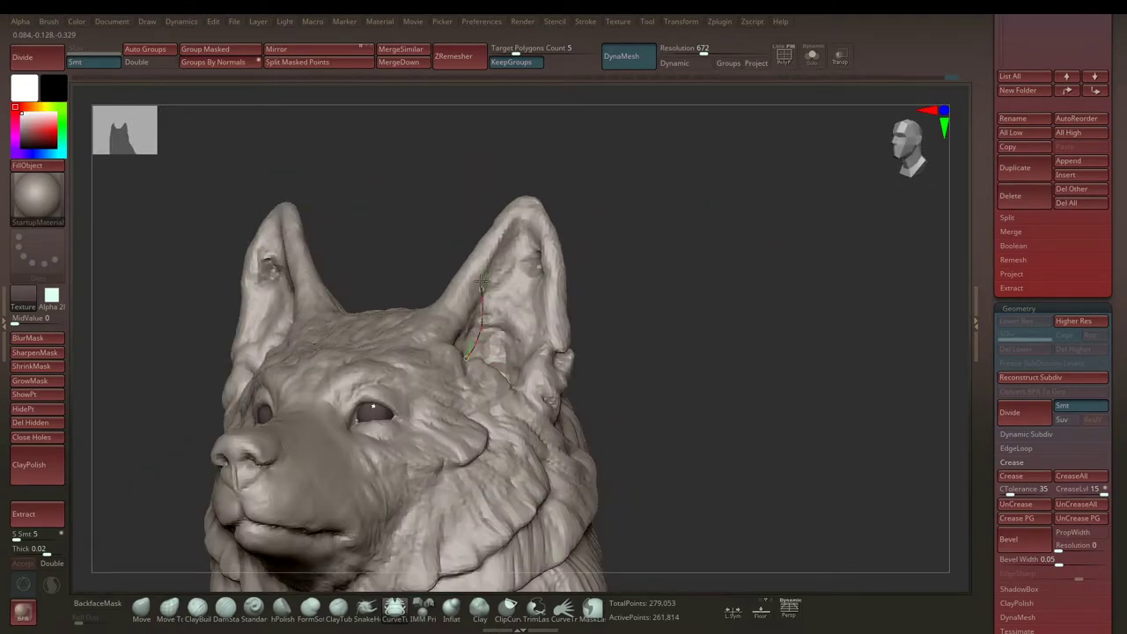
pyautogui.click(684, 282)
# Step: Clear the dark mask from the model and orbit around the dog's head
pyautogui.press('w')
pyautogui.moveTo(684, 282)
pyautogui.mouseDown()
pyautogui.moveTo(528, 291)
pyautogui.moveTo(577, 287)
pyautogui.moveTo(510, 325)
pyautogui.moveTo(407, 229)
pyautogui.mouseUp()
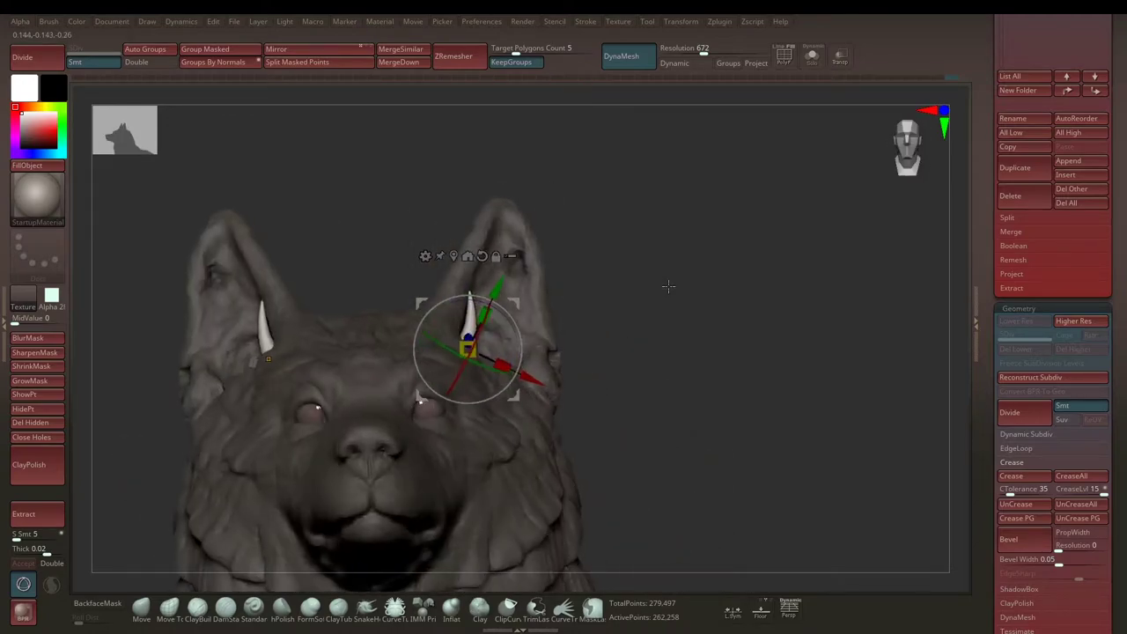
pyautogui.keyDown('ctrl'); pyautogui.click(407, 229); pyautogui.keyUp('ctrl')
pyautogui.press('q')
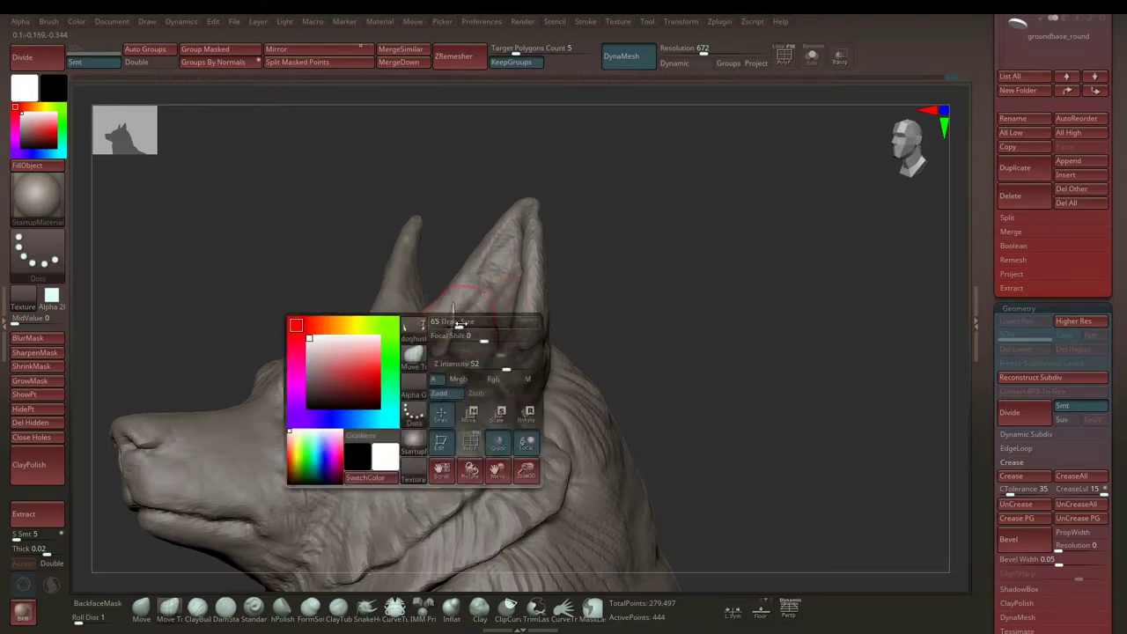
pyautogui.moveTo(449, 375)
pyautogui.mouseDown()
pyautogui.moveTo(632, 298)
pyautogui.moveTo(469, 335)
pyautogui.moveTo(571, 317)
pyautogui.mouseUp()
pyautogui.moveTo(351, 437); pyautogui.dragTo(546, 307)
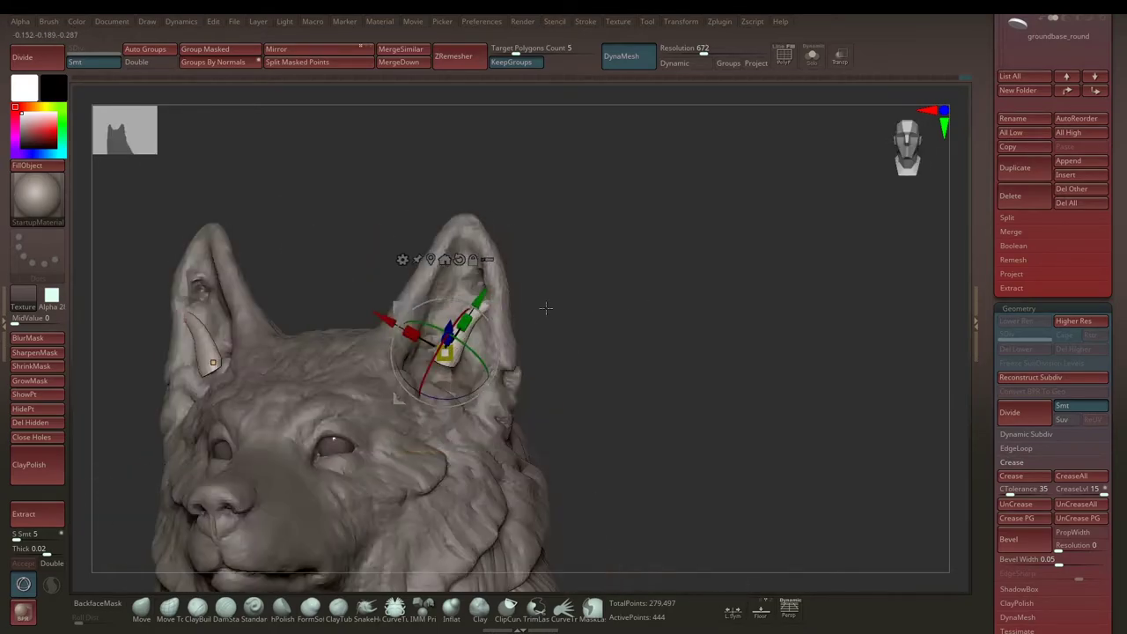
# Step: Select the doghusky_v02_copy3_1 ear strand piece and view it from a three-quarter angle
pyautogui.keyDown('alt'); pyautogui.click(480, 334); pyautogui.keyUp('alt')
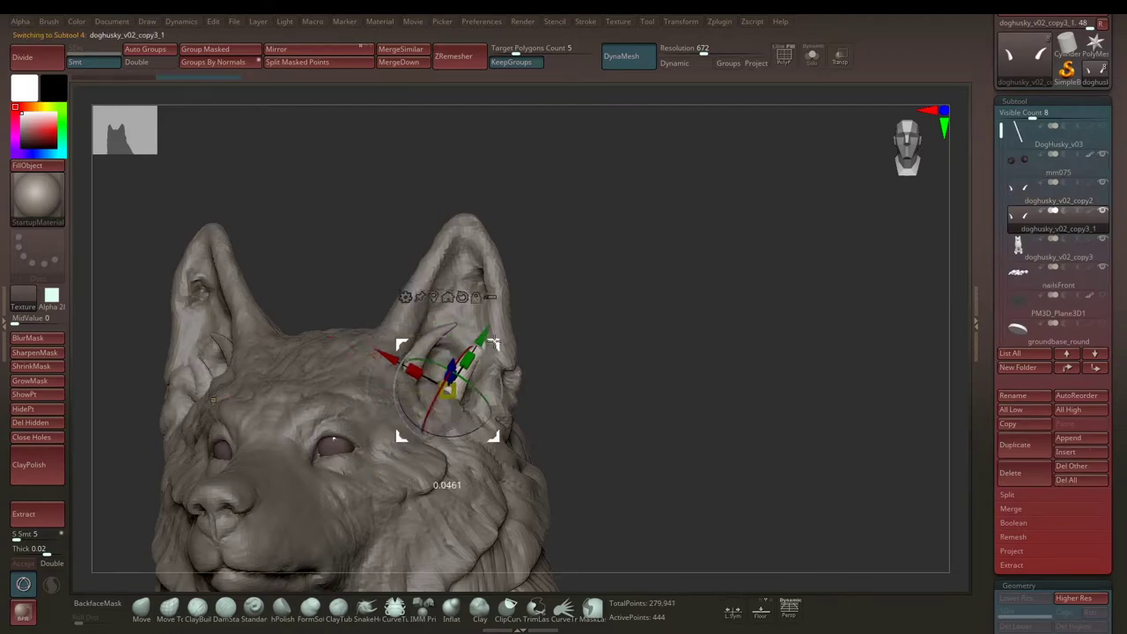
pyautogui.press('q')
pyautogui.moveTo(669, 264); pyautogui.dragTo(563, 273)
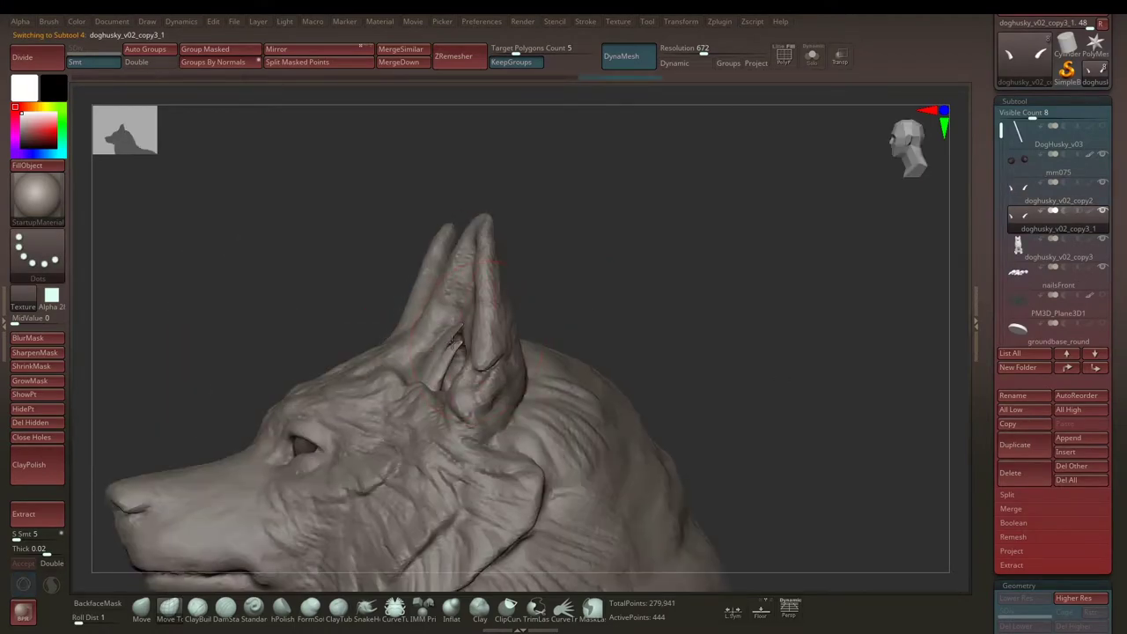
pyautogui.keyDown('alt'); pyautogui.click(456, 330); pyautogui.keyUp('alt')
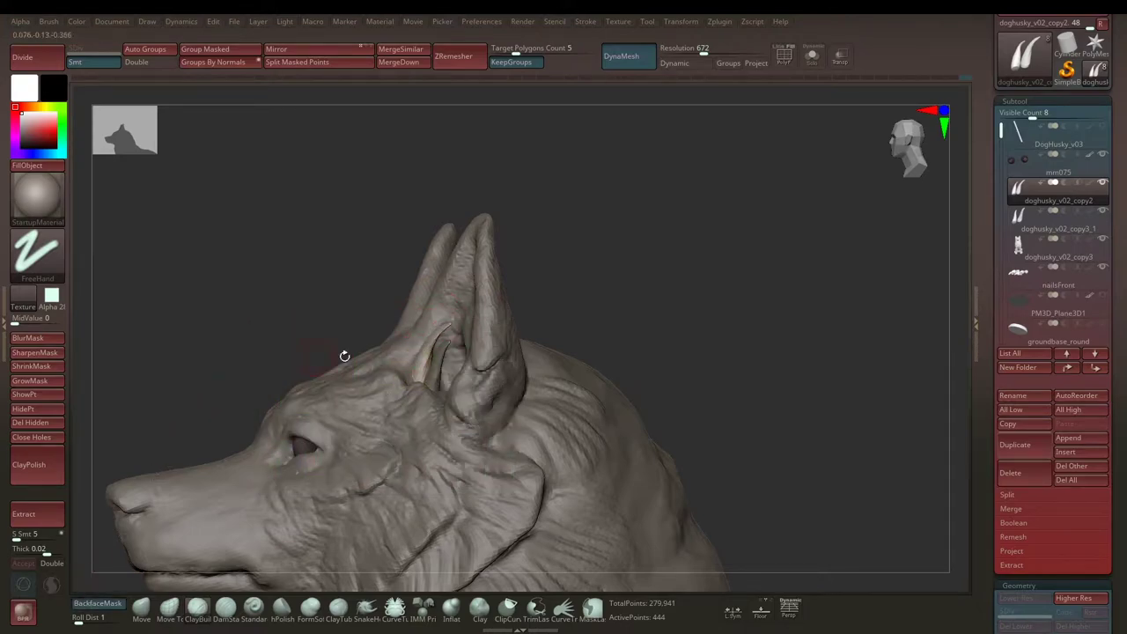
pyautogui.keyDown('alt'); pyautogui.click(432, 337); pyautogui.keyUp('alt')
pyautogui.moveTo(478, 348); pyautogui.dragTo(460, 368, button='right')
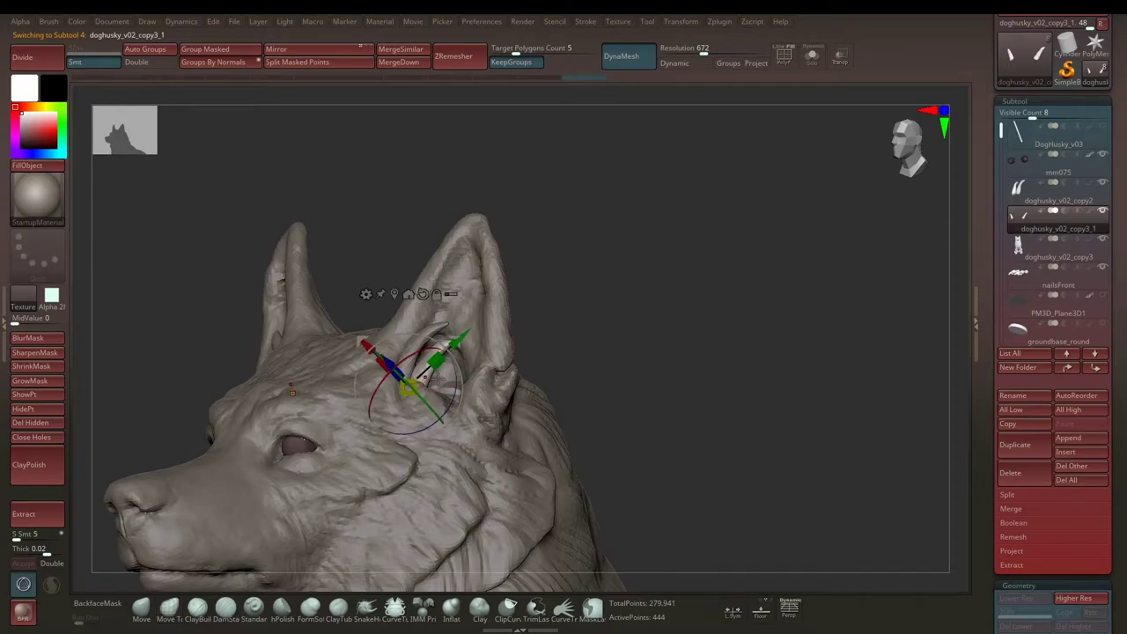
# Step: Duplicate the ear strand piece and scale the copy to fit inside the ear
pyautogui.click(1014, 445)
pyautogui.moveTo(792, 423); pyautogui.dragTo(430, 440)
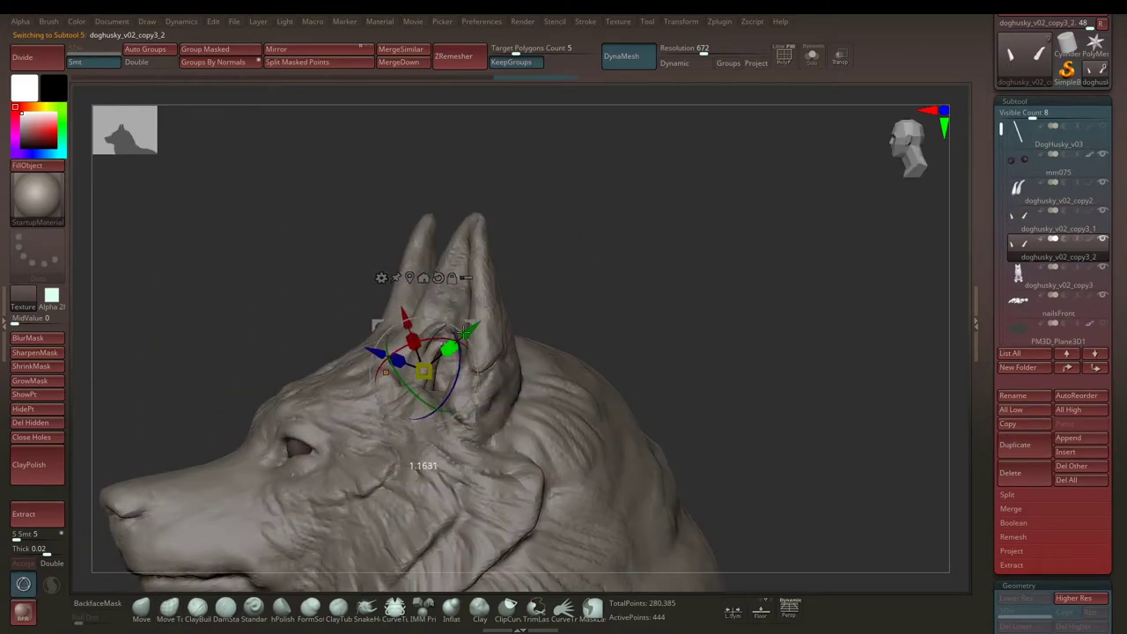
pyautogui.moveTo(352, 438); pyautogui.dragTo(465, 315, button='right')
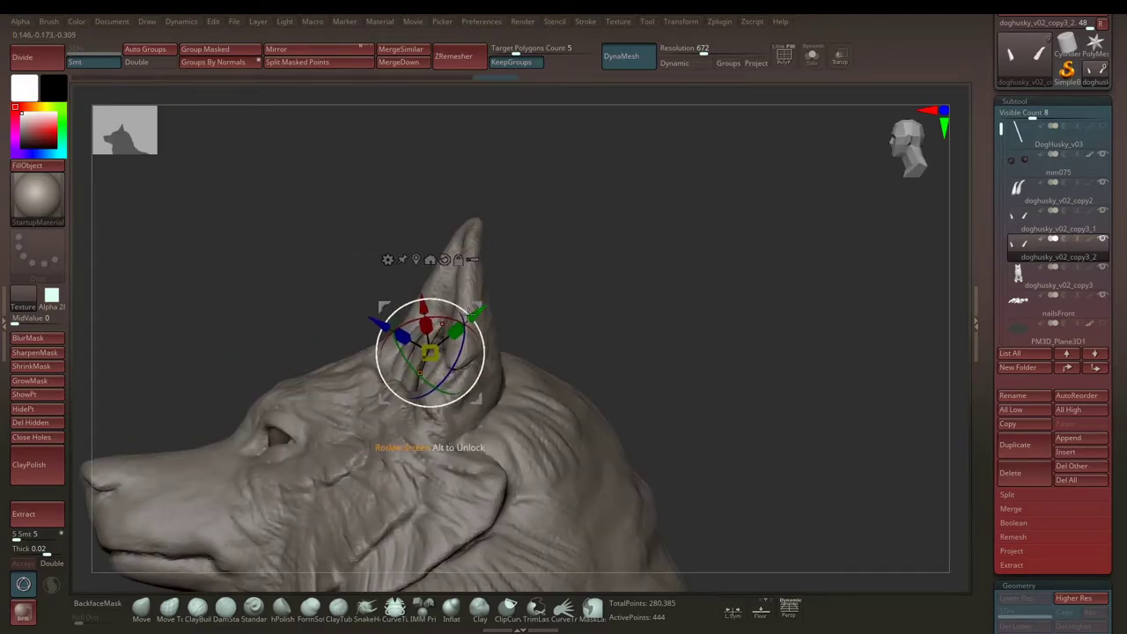
pyautogui.moveTo(539, 283)
pyautogui.mouseDown(button='right')
pyautogui.moveTo(522, 318)
pyautogui.moveTo(549, 326)
pyautogui.moveTo(412, 337)
pyautogui.moveTo(524, 318)
pyautogui.mouseUp(button='right')
pyautogui.press('q')
# Step: Check the ear, then switch from the doghusky_v02_copy3_1 strand to the doghusky_v02_copy2 subtool
pyautogui.moveTo(409, 364)
pyautogui.mouseDown(button='right')
pyautogui.moveTo(493, 343)
pyautogui.moveTo(421, 333)
pyautogui.moveTo(432, 343)
pyautogui.moveTo(516, 320)
pyautogui.moveTo(390, 370)
pyautogui.moveTo(530, 302)
pyautogui.moveTo(558, 320)
pyautogui.moveTo(384, 359)
pyautogui.moveTo(578, 302)
pyautogui.moveTo(403, 355)
pyautogui.moveTo(513, 314)
pyautogui.mouseUp(button='right')
pyautogui.press('space')
pyautogui.keyDown('alt'); pyautogui.click(399, 384); pyautogui.keyUp('alt')
pyautogui.keyDown('alt'); pyautogui.click(384, 360); pyautogui.keyUp('alt')
# Step: Duplicate the ear strand and fan the copies out inside the ear with the gizmo
pyautogui.press('w')
pyautogui.press('q')
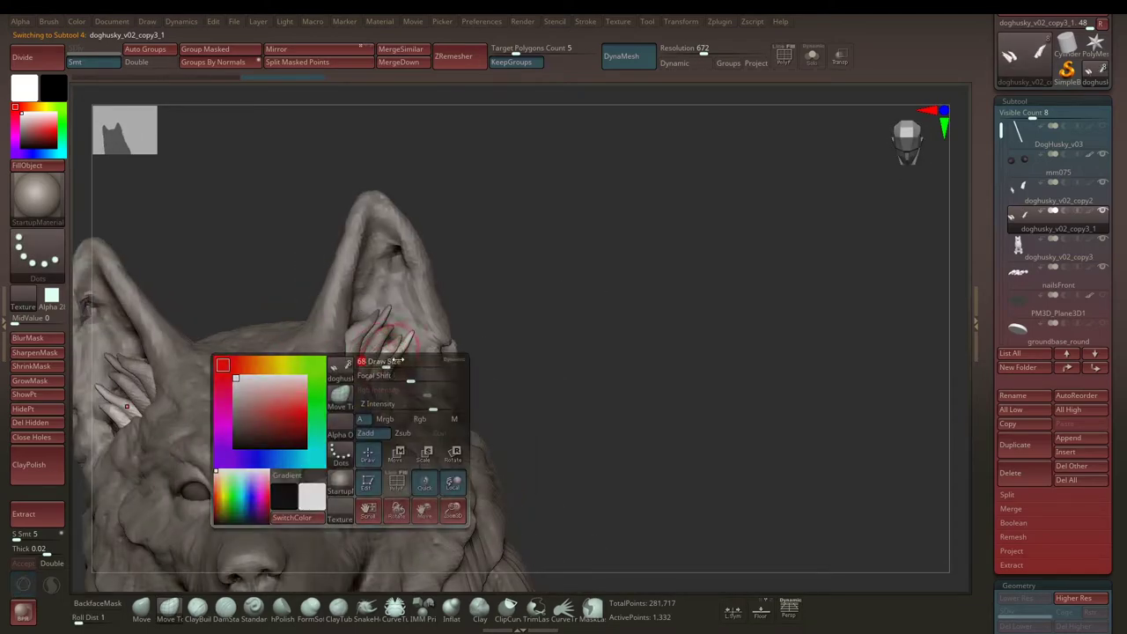
pyautogui.moveTo(406, 333); pyautogui.dragTo(493, 334, button='right')
pyautogui.press('w')
pyautogui.hotkey('ctrl', 'shift', 'd')
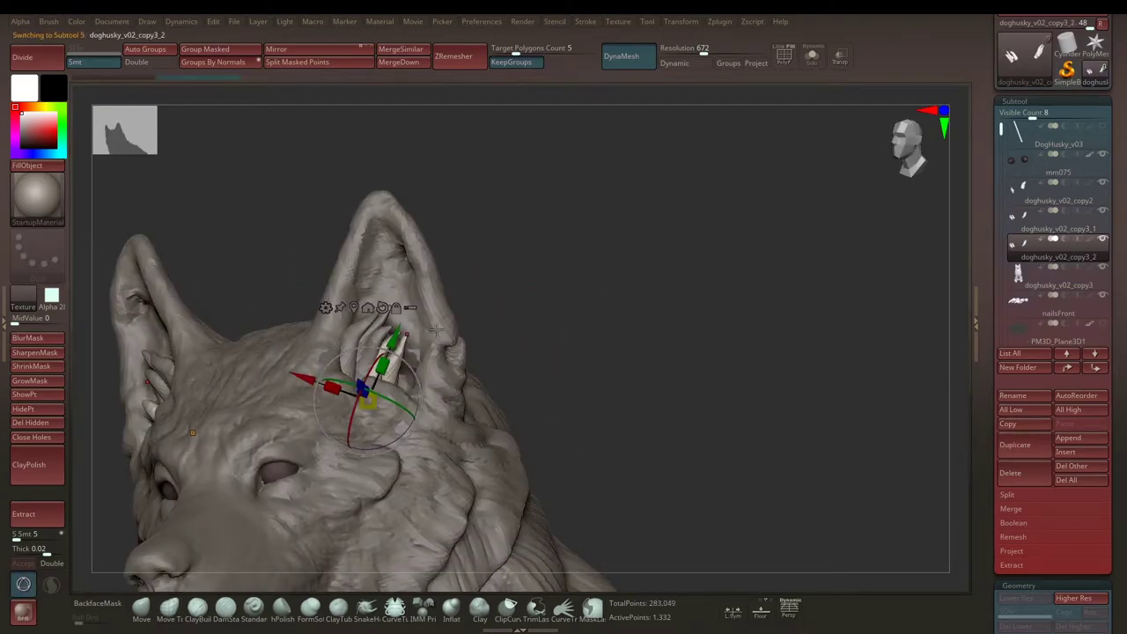
pyautogui.moveTo(351, 348); pyautogui.dragTo(414, 353, button='right')
pyautogui.moveTo(352, 341); pyautogui.dragTo(369, 354)
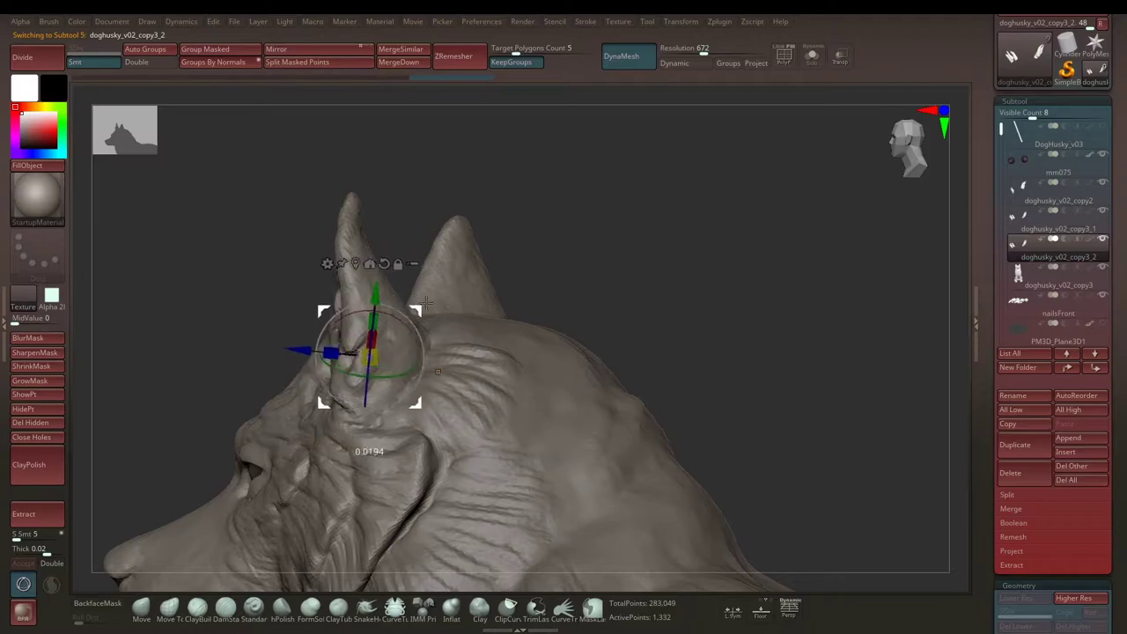
pyautogui.moveTo(413, 352); pyautogui.dragTo(351, 349, button='right')
pyautogui.moveTo(337, 392); pyautogui.dragTo(300, 382)
pyautogui.moveTo(299, 382)
pyautogui.mouseDown(button='right')
pyautogui.moveTo(422, 291)
pyautogui.moveTo(550, 278)
pyautogui.moveTo(402, 285)
pyautogui.mouseUp(button='right')
pyautogui.press('q')
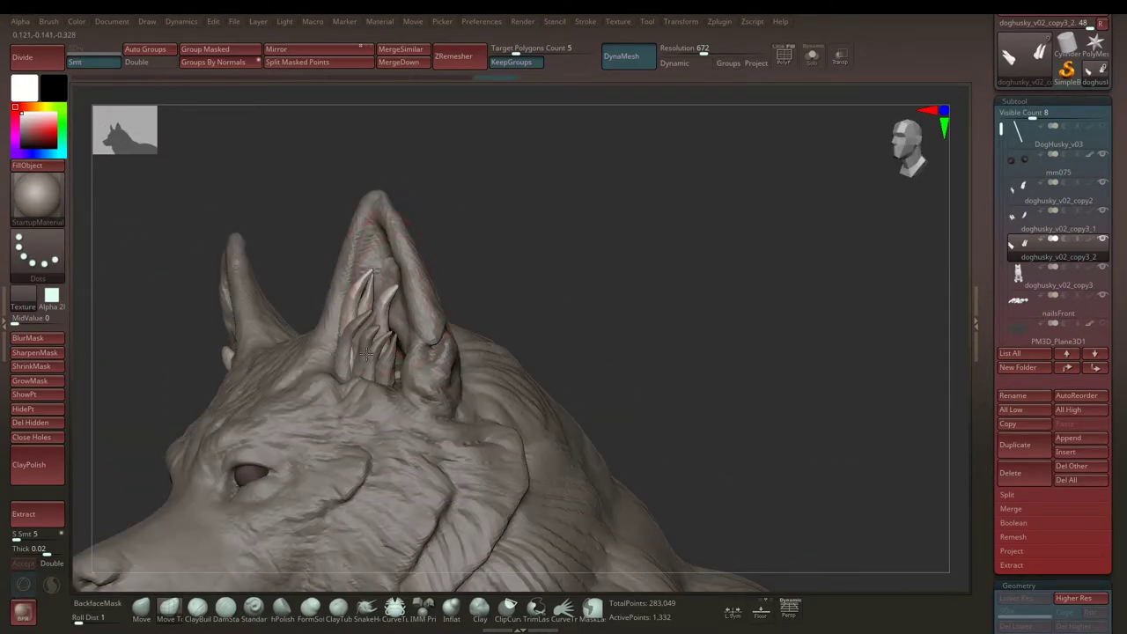
pyautogui.moveTo(366, 353)
pyautogui.mouseDown(button='right')
pyautogui.moveTo(521, 264)
pyautogui.moveTo(394, 304)
pyautogui.moveTo(364, 284)
pyautogui.moveTo(513, 269)
pyautogui.moveTo(355, 319)
pyautogui.moveTo(556, 283)
pyautogui.moveTo(348, 390)
pyautogui.mouseUp(button='right')
# Step: Duplicate the doghusky_v02_copy3_1 strand again and rotate the new spikes to a fresh angle
pyautogui.keyDown('alt'); pyautogui.click(373, 298); pyautogui.keyUp('alt')
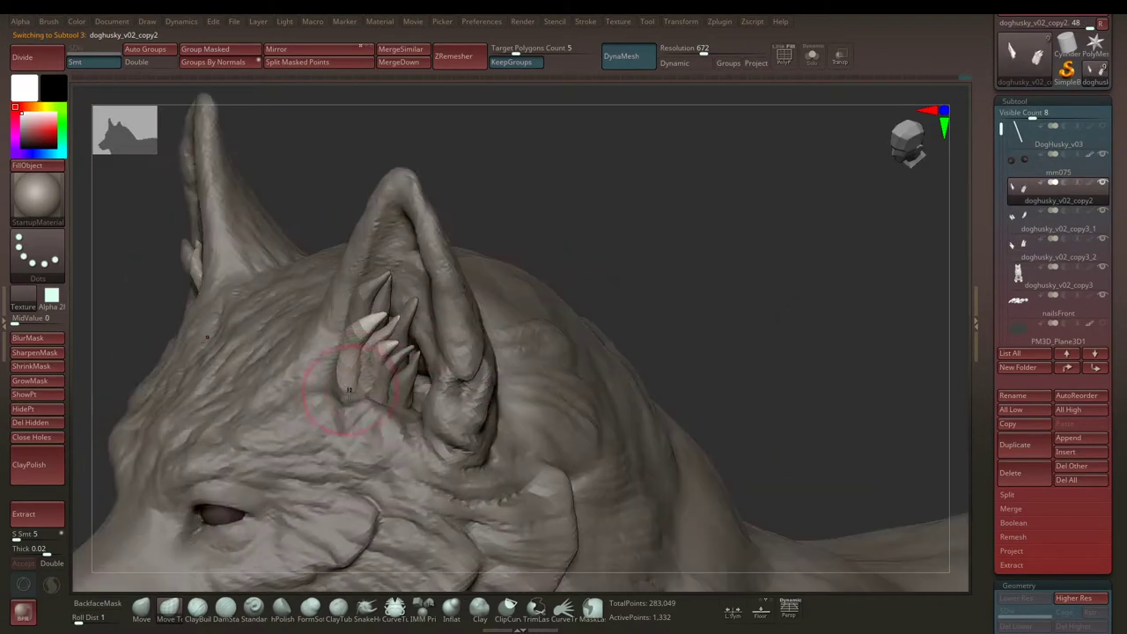
pyautogui.keyDown('alt'); pyautogui.click(399, 417); pyautogui.keyUp('alt')
pyautogui.moveTo(649, 252)
pyautogui.mouseDown(button='right')
pyautogui.moveTo(581, 273)
pyautogui.moveTo(669, 290)
pyautogui.mouseUp(button='right')
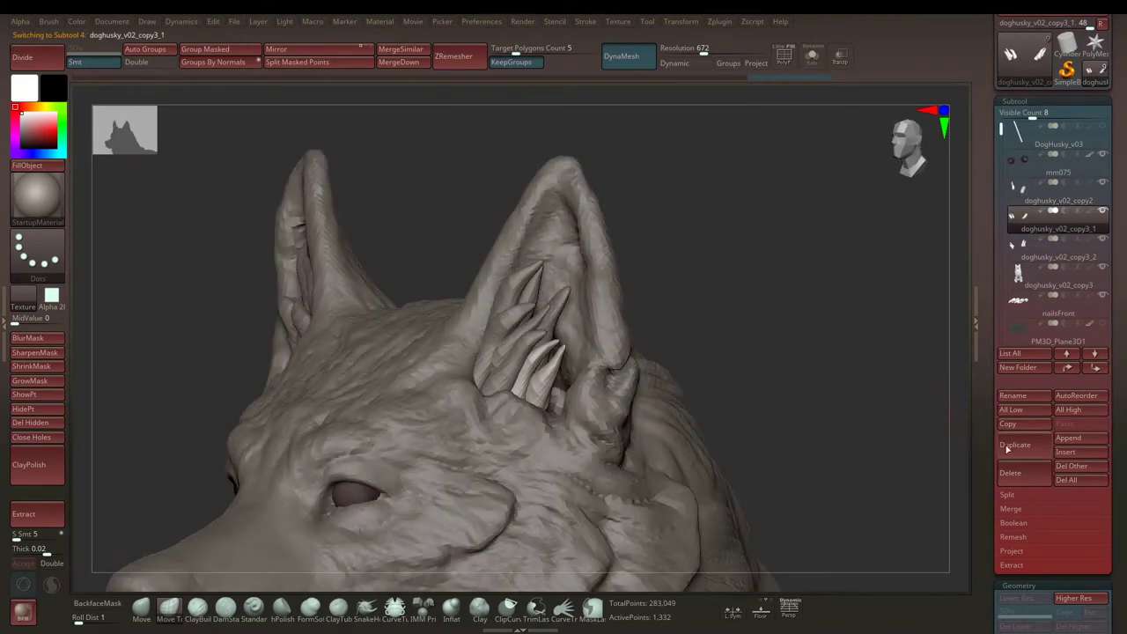
pyautogui.click(1009, 449)
pyautogui.press('w')
pyautogui.moveTo(493, 264)
pyautogui.mouseDown(button='right')
pyautogui.moveTo(705, 239)
pyautogui.moveTo(634, 229)
pyautogui.moveTo(652, 208)
pyautogui.moveTo(547, 264)
pyautogui.mouseUp(button='right')
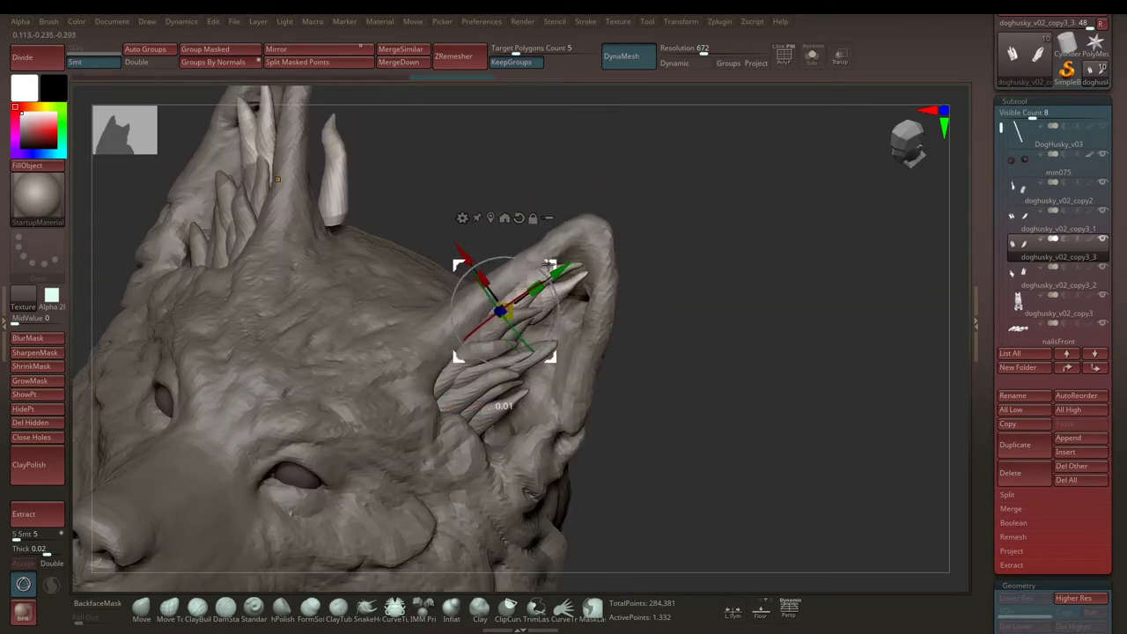
pyautogui.moveTo(548, 264); pyautogui.dragTo(568, 275)
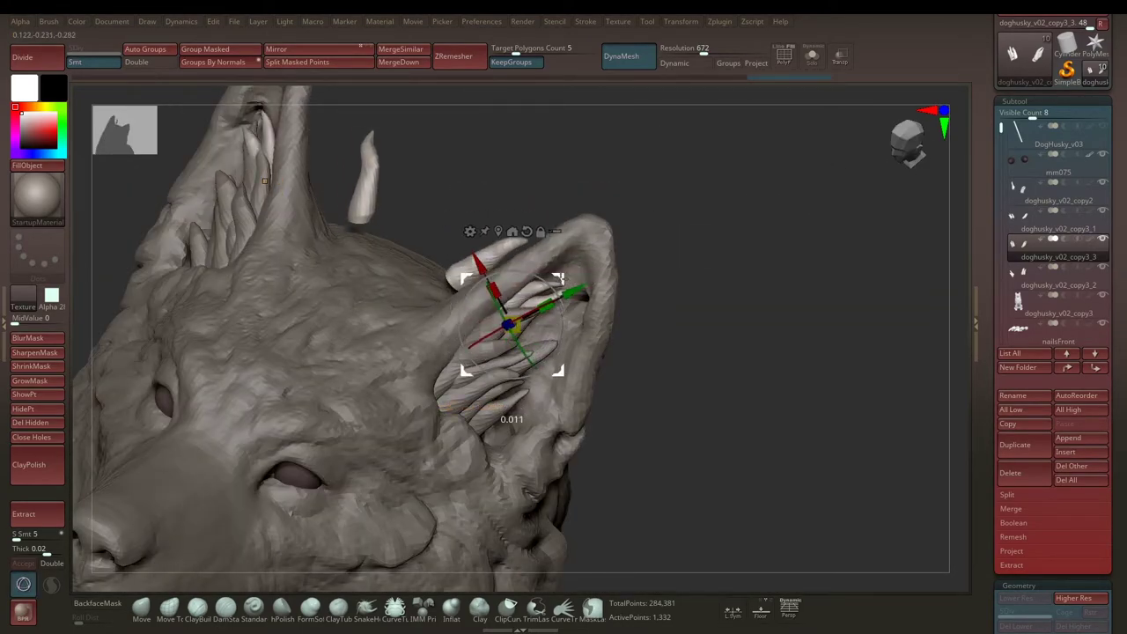
pyautogui.moveTo(533, 285)
pyautogui.mouseDown(button='right')
pyautogui.moveTo(616, 264)
pyautogui.moveTo(408, 234)
pyautogui.mouseUp(button='right')
# Step: Move the gizmo from the horn-shaped piece onto the ear-spike piece
pyautogui.click(356, 171)
pyautogui.moveTo(500, 164); pyautogui.dragTo(564, 220, button='right')
pyautogui.click(467, 264)
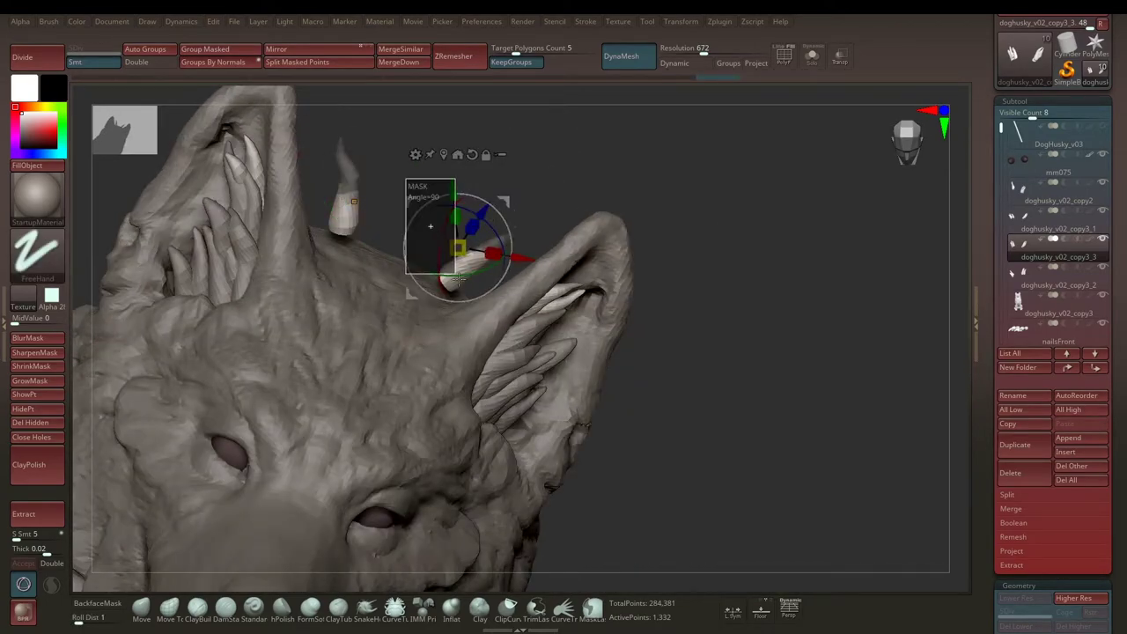
pyautogui.press('q')
pyautogui.moveTo(533, 299)
pyautogui.mouseDown(button='right')
pyautogui.moveTo(473, 308)
pyautogui.moveTo(616, 270)
pyautogui.moveTo(591, 302)
pyautogui.mouseUp(button='right')
pyautogui.press('w')
pyautogui.press('q')
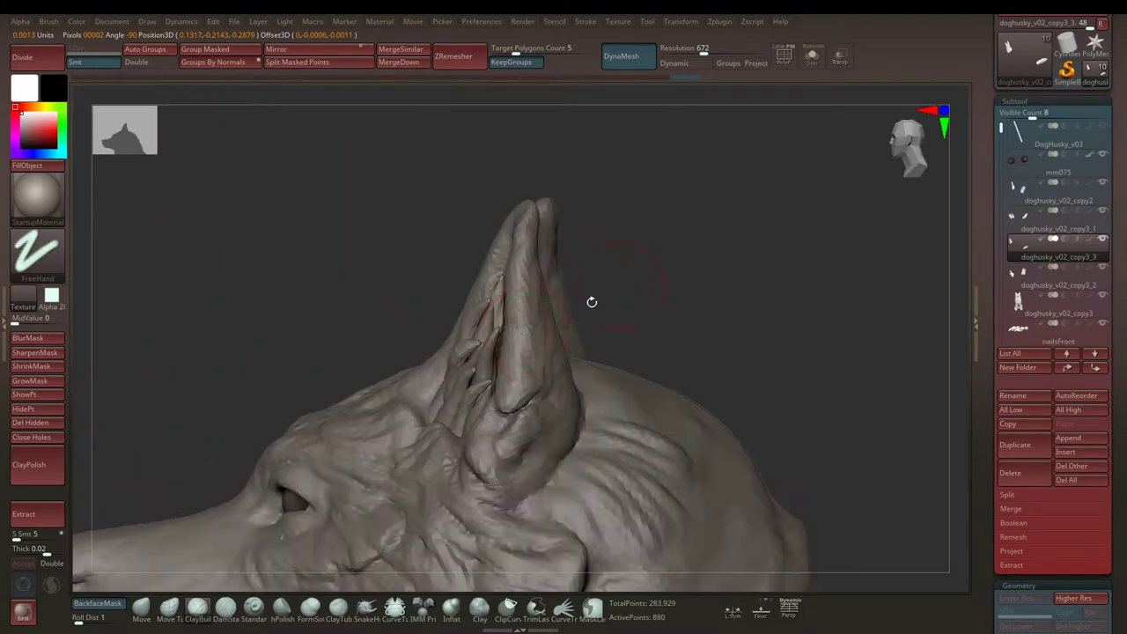
# Step: Check the spike pieces in Solo, then show the whole dog again
pyautogui.hotkey('shift', 'alt', 's')
pyautogui.moveTo(501, 339); pyautogui.dragTo(515, 348, button='right')
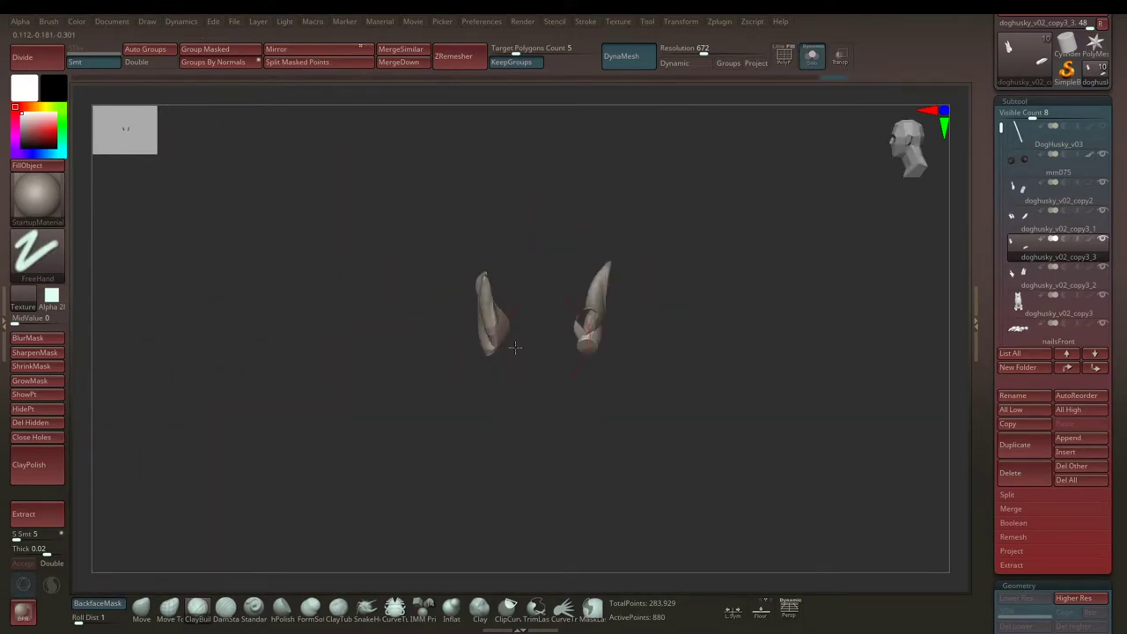
pyautogui.hotkey('shift', 'alt', 's')
pyautogui.moveTo(661, 314)
pyautogui.mouseDown(button='right')
pyautogui.moveTo(639, 312)
pyautogui.moveTo(449, 396)
pyautogui.mouseUp(button='right')
# Step: Merge the spike pieces down into the doghusky_v02_copy2 ear tufts and view both ears
pyautogui.keyDown('alt'); pyautogui.click(448, 400); pyautogui.keyUp('alt')
pyautogui.click(401, 63)
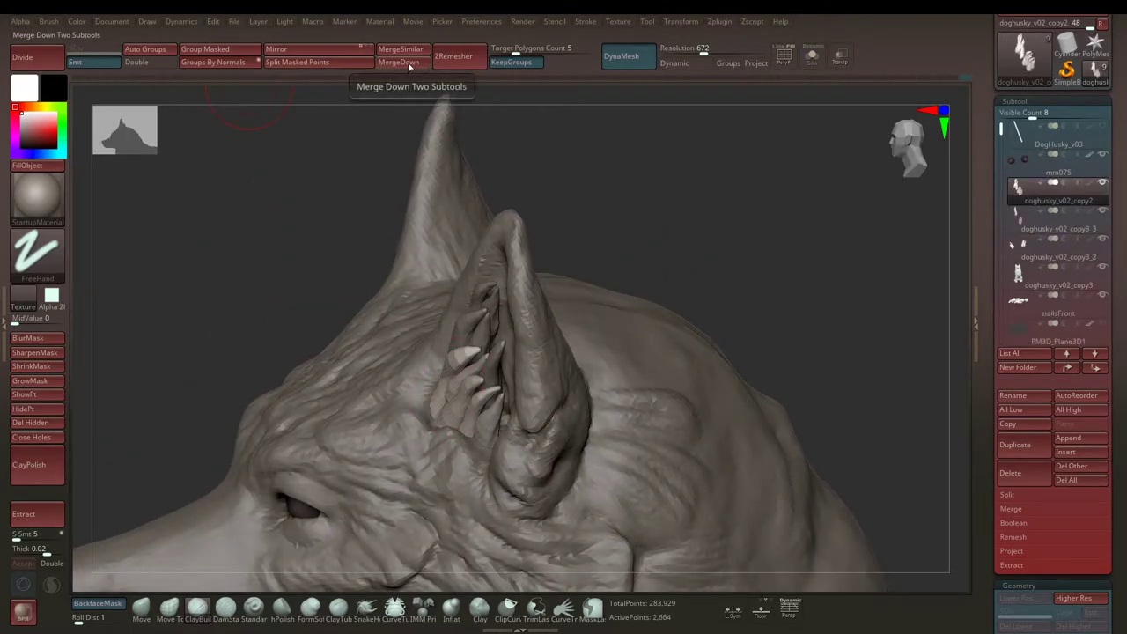
pyautogui.moveTo(688, 268)
pyautogui.mouseDown(button='right')
pyautogui.moveTo(614, 267)
pyautogui.moveTo(610, 287)
pyautogui.moveTo(507, 238)
pyautogui.mouseUp(button='right')
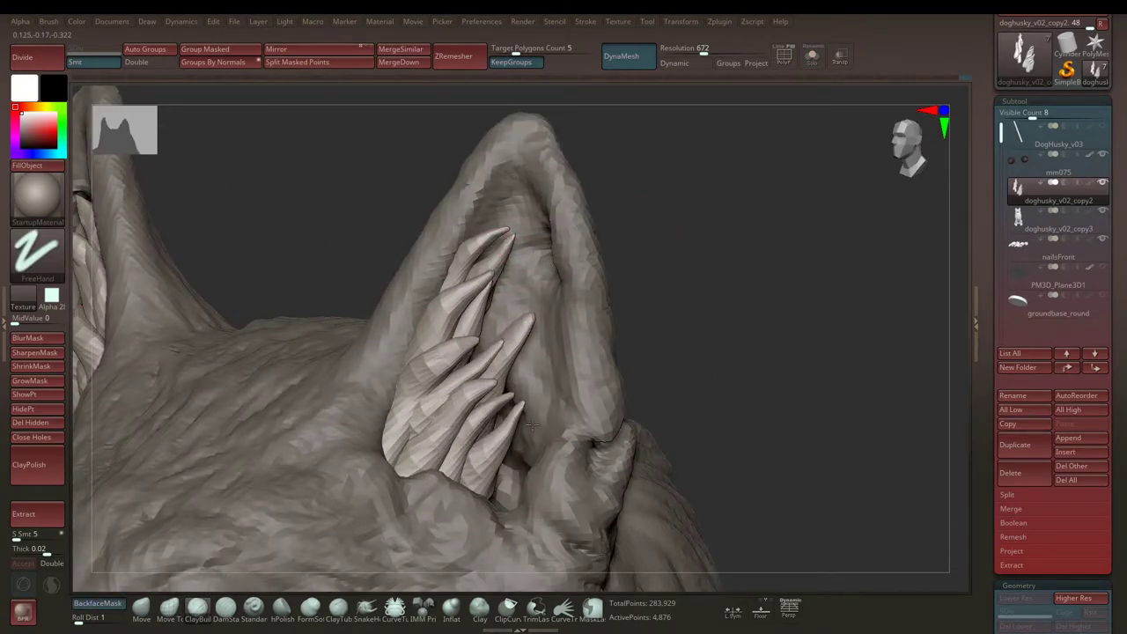
pyautogui.moveTo(532, 426); pyautogui.dragTo(425, 439, button='right')
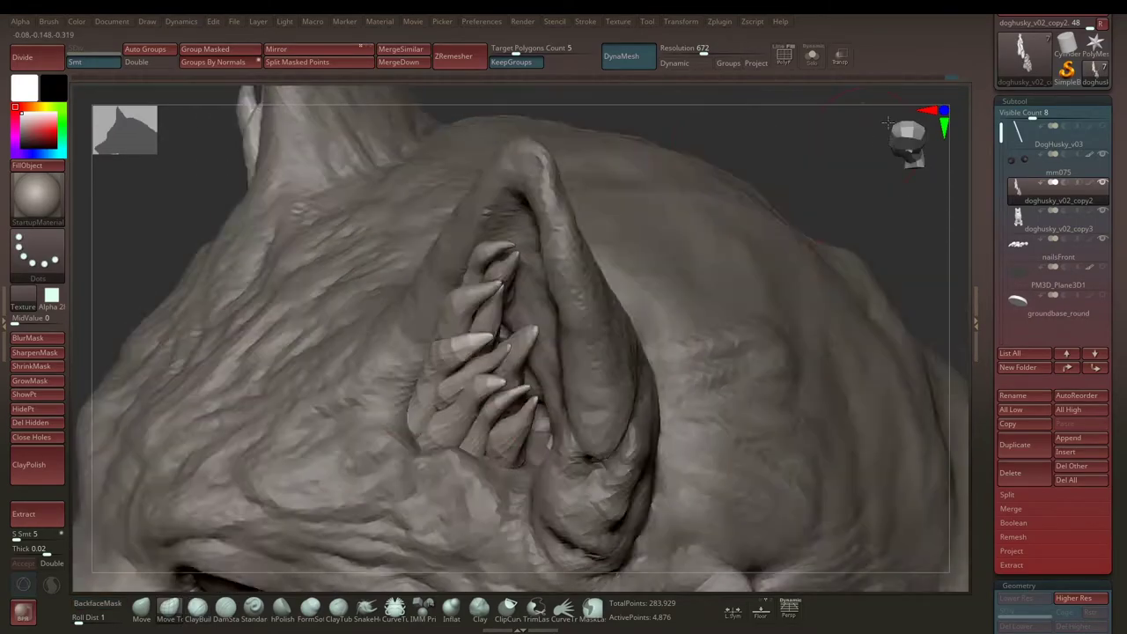
pyautogui.moveTo(506, 430)
pyautogui.mouseDown(button='right')
pyautogui.moveTo(780, 267)
pyautogui.moveTo(672, 282)
pyautogui.mouseUp(button='right')
# Step: Undo three ear-tuft changes and adjust DynaMesh resolution from 1672 down to 496
pyautogui.hotkey('ctrl', 'z')
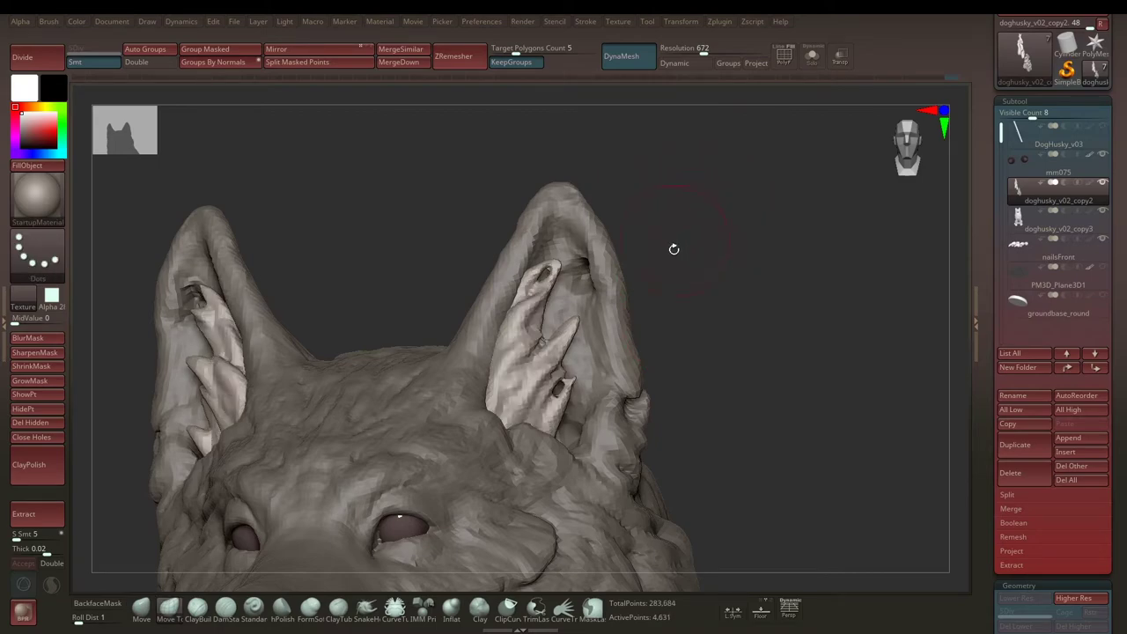
pyautogui.hotkey('ctrl', 'z')
pyautogui.hotkey('ctrl', 'z')
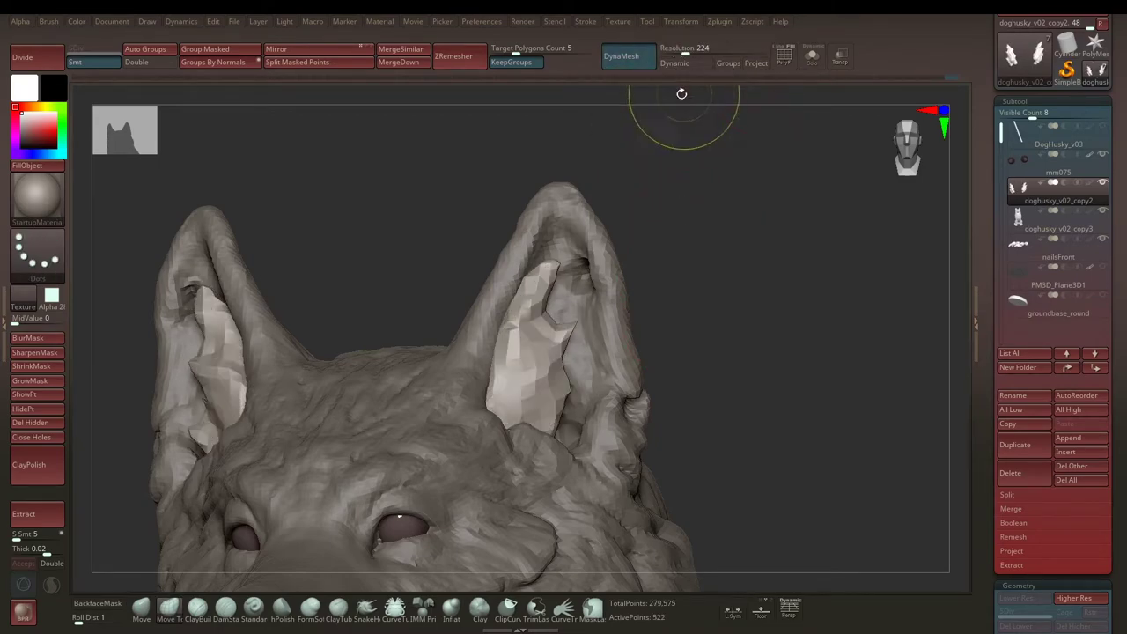
pyautogui.hotkey('ctrl', 'z')
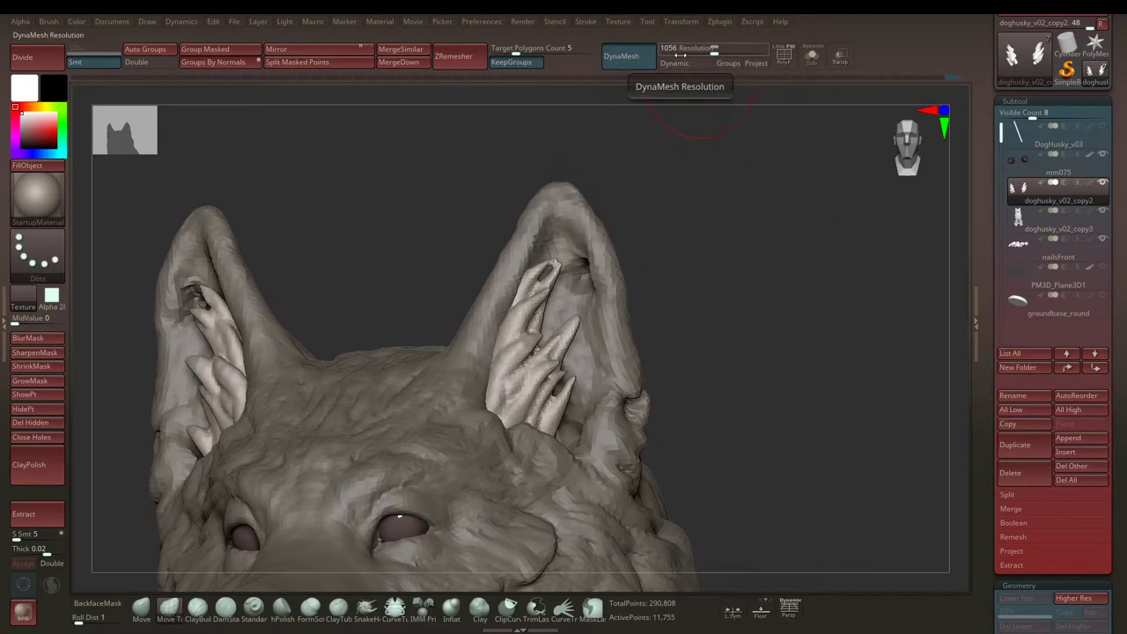
pyautogui.moveTo(695, 51); pyautogui.dragTo(697, 53)
pyautogui.moveTo(792, 352); pyautogui.dragTo(505, 260)
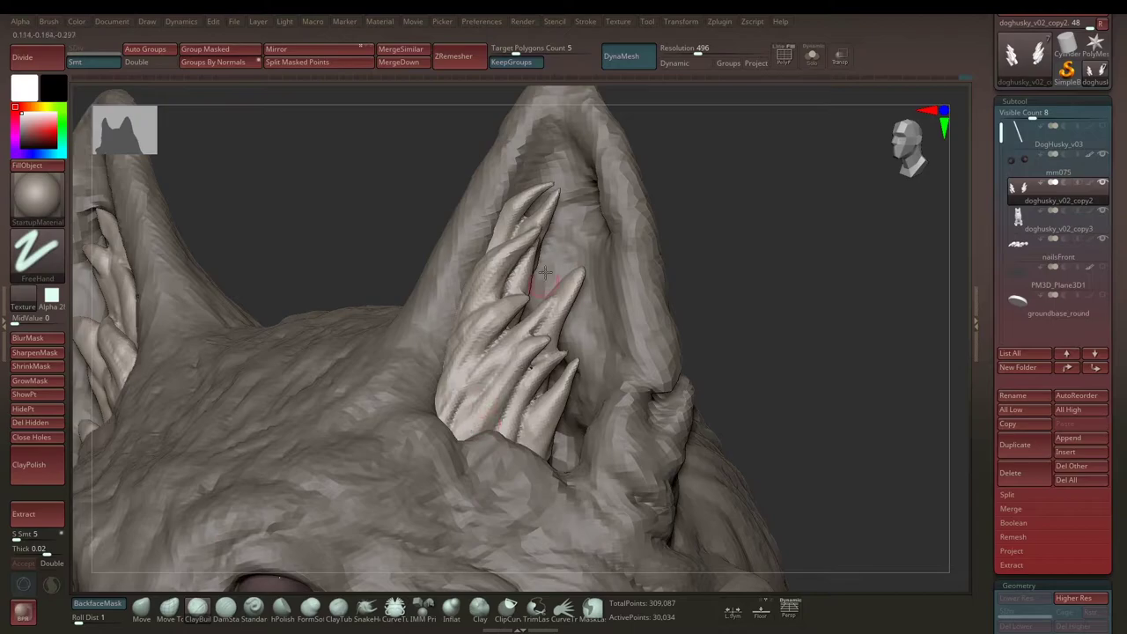
# Step: Isolate the ear tuft subtool, inspect its spiky fur pieces and mask part of them
pyautogui.hotkey('ctrl', 'shift', 's')
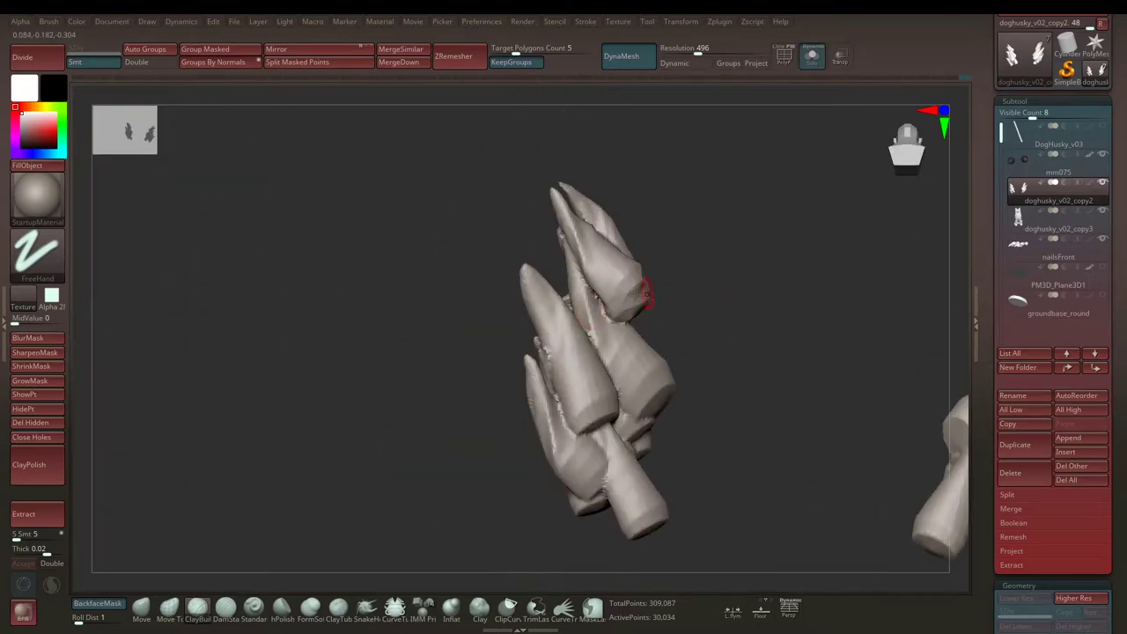
pyautogui.press('space')
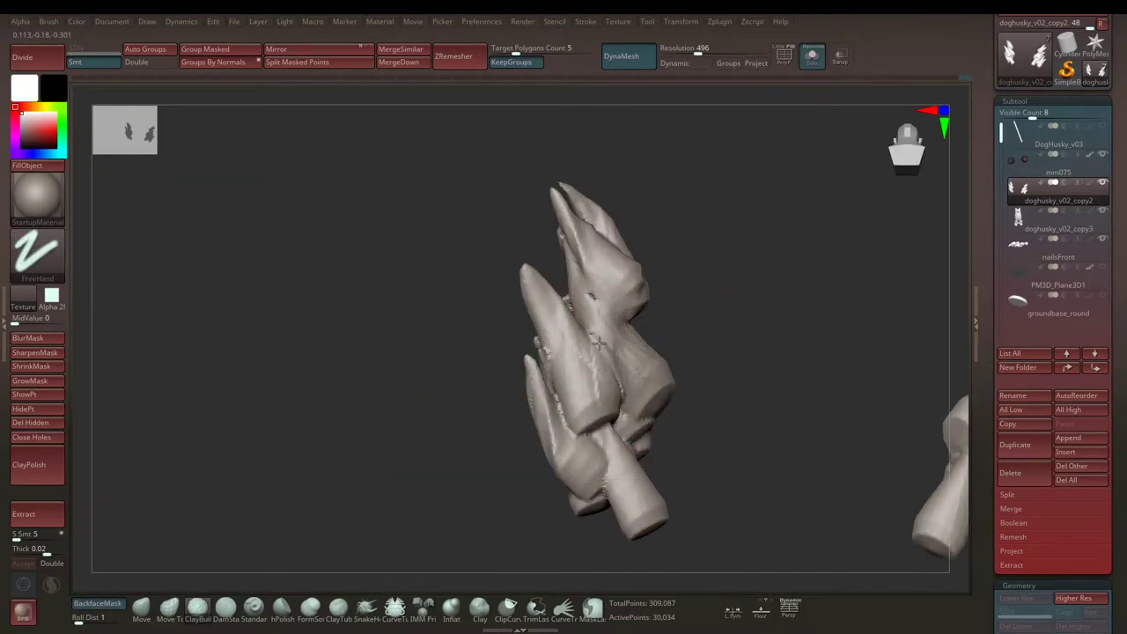
pyautogui.moveTo(679, 231)
pyautogui.mouseDown()
pyautogui.moveTo(614, 400)
pyautogui.moveTo(620, 412)
pyautogui.mouseUp()
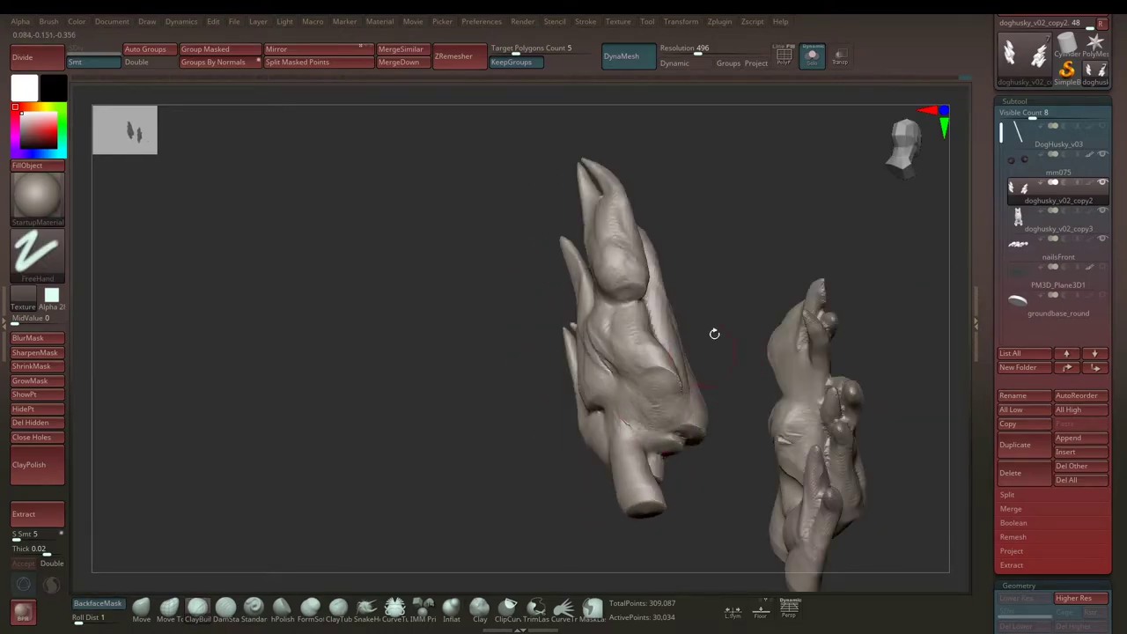
pyautogui.moveTo(714, 333); pyautogui.dragTo(596, 436)
pyautogui.moveTo(676, 352)
pyautogui.mouseDown()
pyautogui.moveTo(733, 299)
pyautogui.moveTo(676, 286)
pyautogui.moveTo(652, 339)
pyautogui.moveTo(687, 390)
pyautogui.mouseUp()
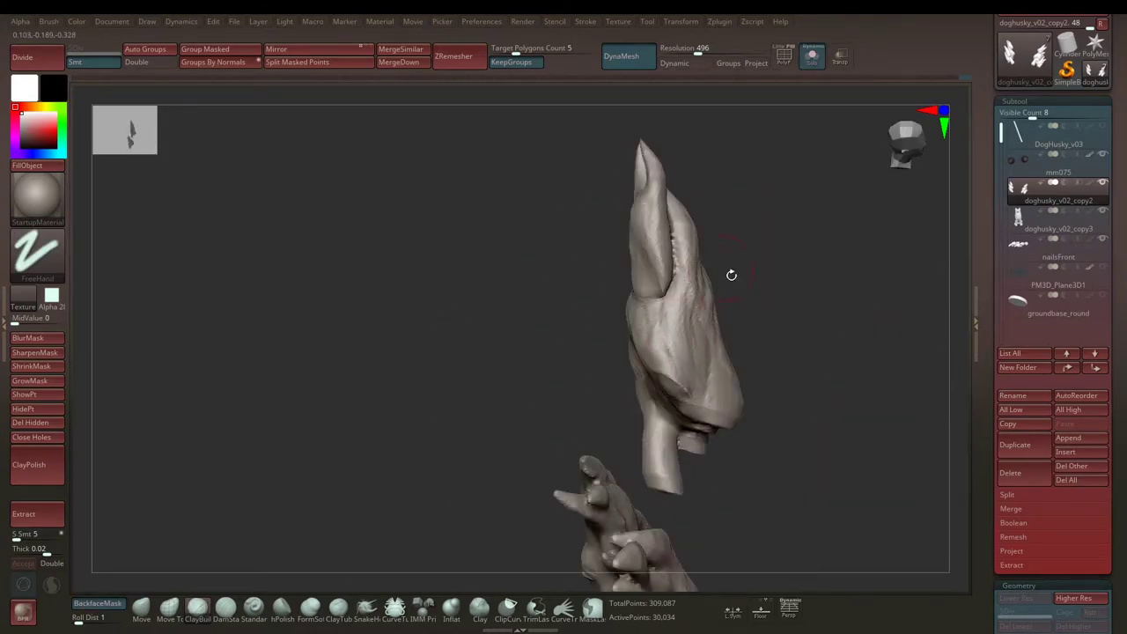
pyautogui.moveTo(730, 275); pyautogui.dragTo(744, 284)
pyautogui.moveTo(602, 379); pyautogui.dragTo(823, 325)
pyautogui.moveTo(710, 449)
pyautogui.keyDown('ctrl'); pyautogui.mouseDown()
pyautogui.moveTo(588, 346)
pyautogui.moveTo(600, 321)
pyautogui.mouseUp(); pyautogui.keyUp('ctrl')
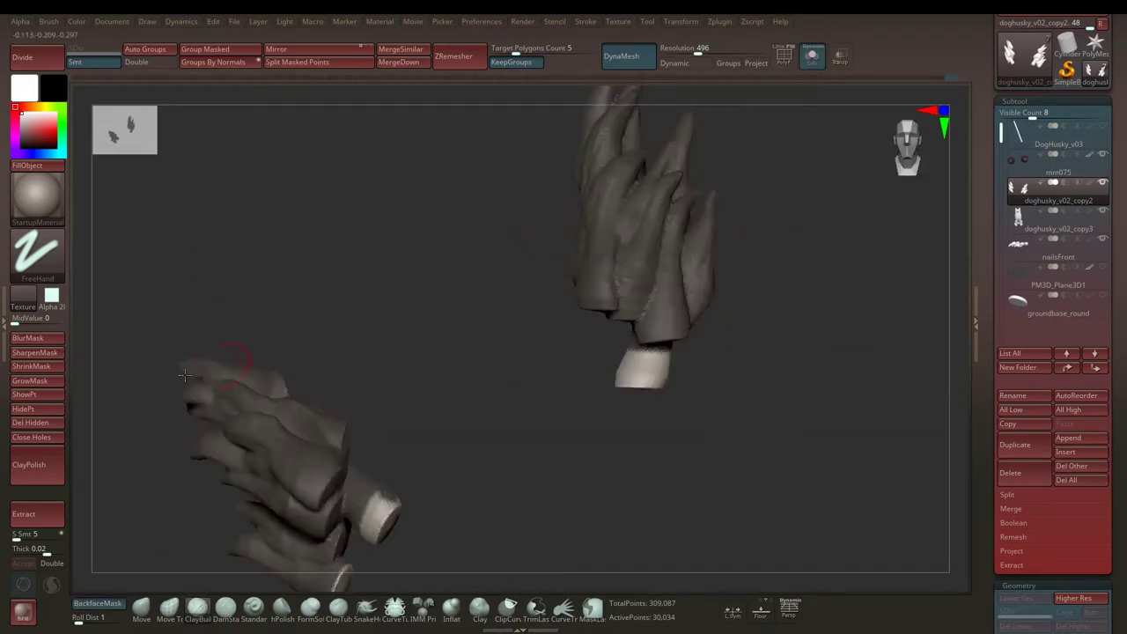
pyautogui.moveTo(720, 286)
pyautogui.mouseDown()
pyautogui.moveTo(739, 312)
pyautogui.moveTo(789, 294)
pyautogui.moveTo(739, 296)
pyautogui.moveTo(567, 224)
pyautogui.mouseUp()
# Step: Pick the Inflat brush with a Dots stroke
pyautogui.press('space')
pyautogui.press('b')
pyautogui.press('i')
pyautogui.press('n')
pyautogui.press('space')
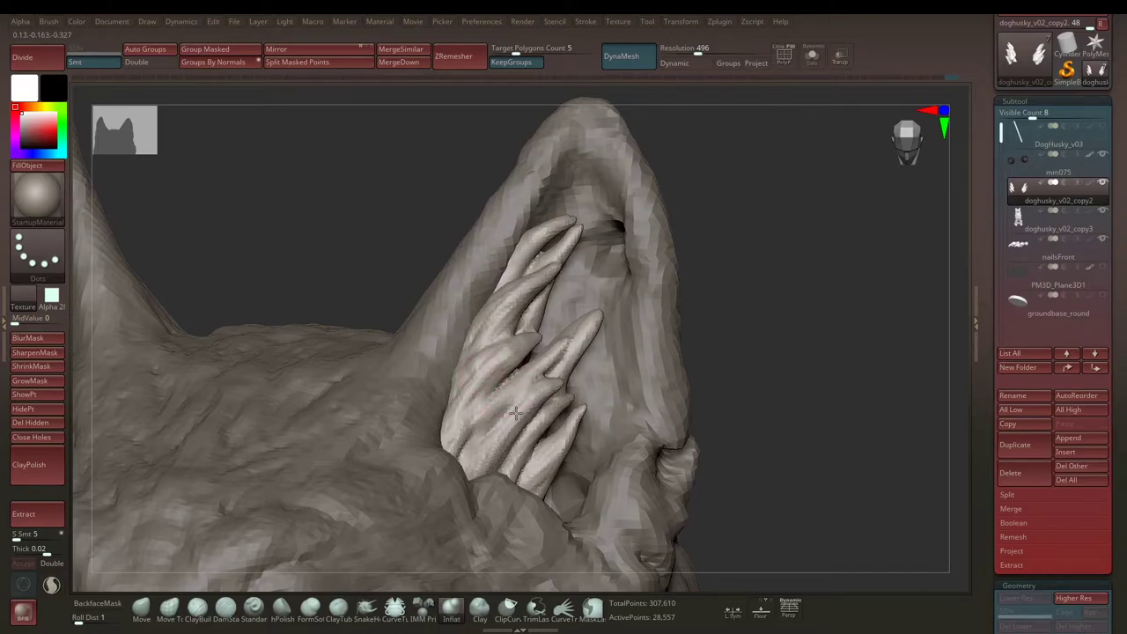
# Step: Switch to the Move Topological brush, frame the head and compare both ears
pyautogui.press('b')
pyautogui.press('m')
pyautogui.press('t')
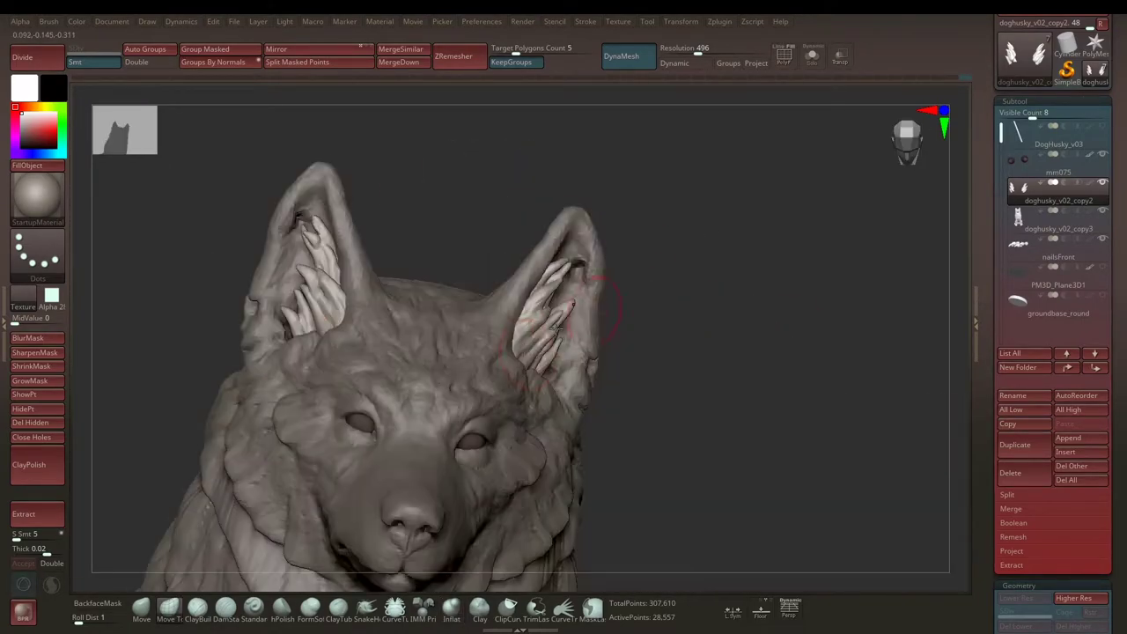
pyautogui.moveTo(722, 282)
pyautogui.mouseDown()
pyautogui.moveTo(667, 274)
pyautogui.moveTo(500, 349)
pyautogui.mouseUp()
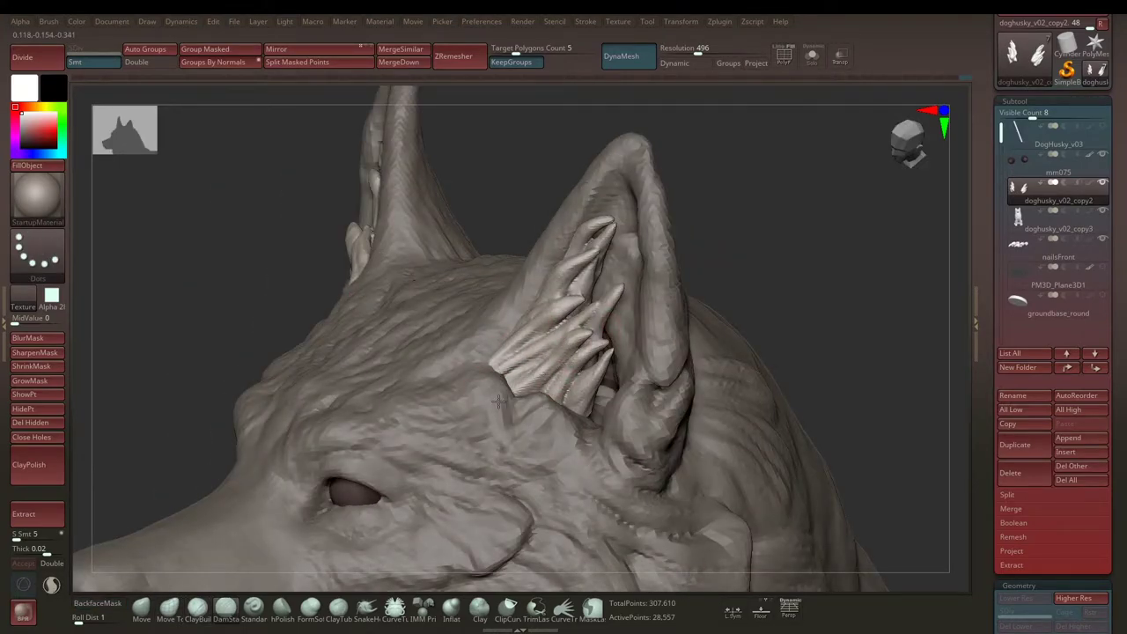
pyautogui.moveTo(500, 349); pyautogui.dragTo(534, 350)
pyautogui.moveTo(558, 284); pyautogui.dragTo(595, 313)
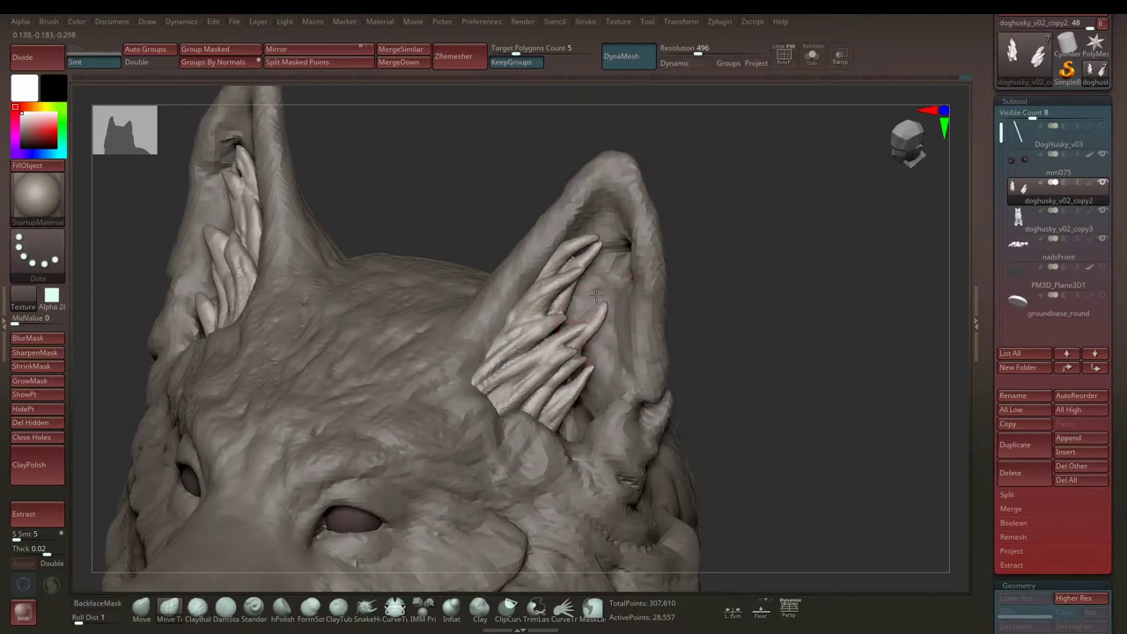
# Step: Solo the ear-fur pieces for a close look, then restore the full dog head
pyautogui.hotkey('shift', 'alt', 's')
pyautogui.moveTo(628, 282)
pyautogui.mouseDown()
pyautogui.moveTo(614, 337)
pyautogui.moveTo(634, 319)
pyautogui.moveTo(610, 295)
pyautogui.moveTo(762, 272)
pyautogui.moveTo(774, 259)
pyautogui.moveTo(730, 302)
pyautogui.moveTo(868, 264)
pyautogui.mouseUp()
pyautogui.hotkey('shift', 'alt', 's')
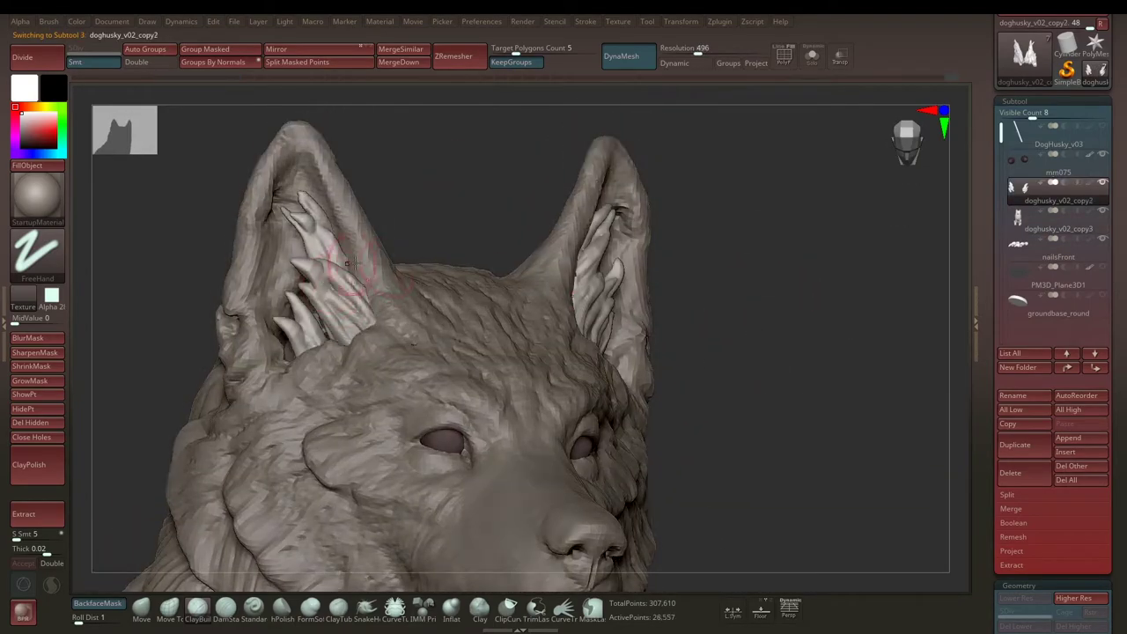
pyautogui.moveTo(349, 263)
pyautogui.mouseDown()
pyautogui.moveTo(372, 217)
pyautogui.moveTo(449, 206)
pyautogui.mouseUp()
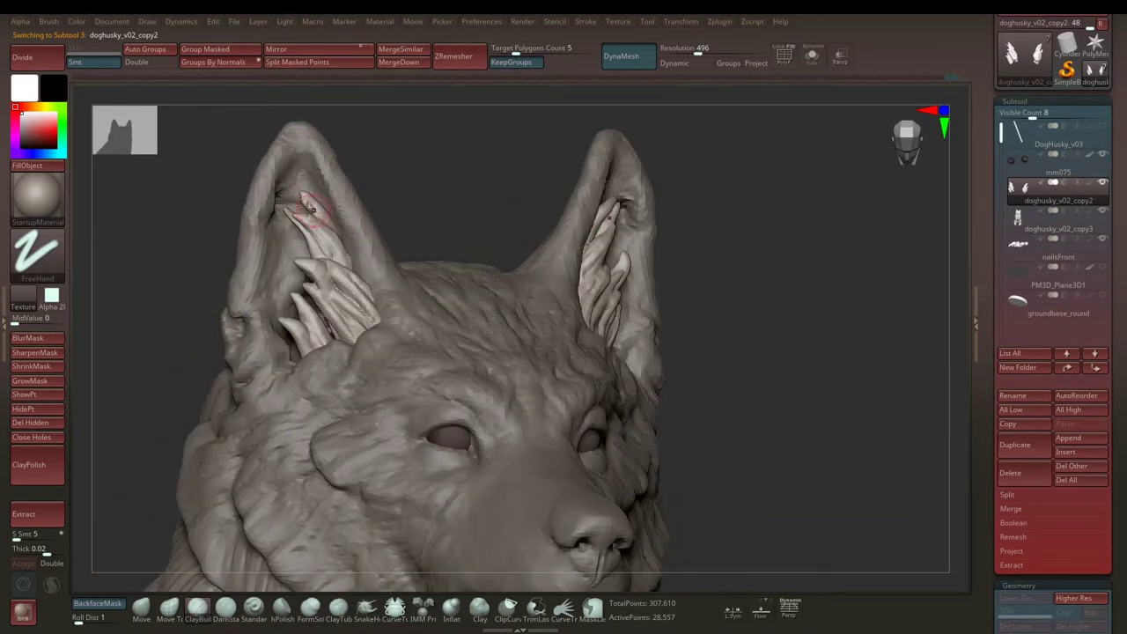
pyautogui.moveTo(320, 212)
pyautogui.mouseDown()
pyautogui.moveTo(314, 197)
pyautogui.moveTo(497, 188)
pyautogui.mouseUp()
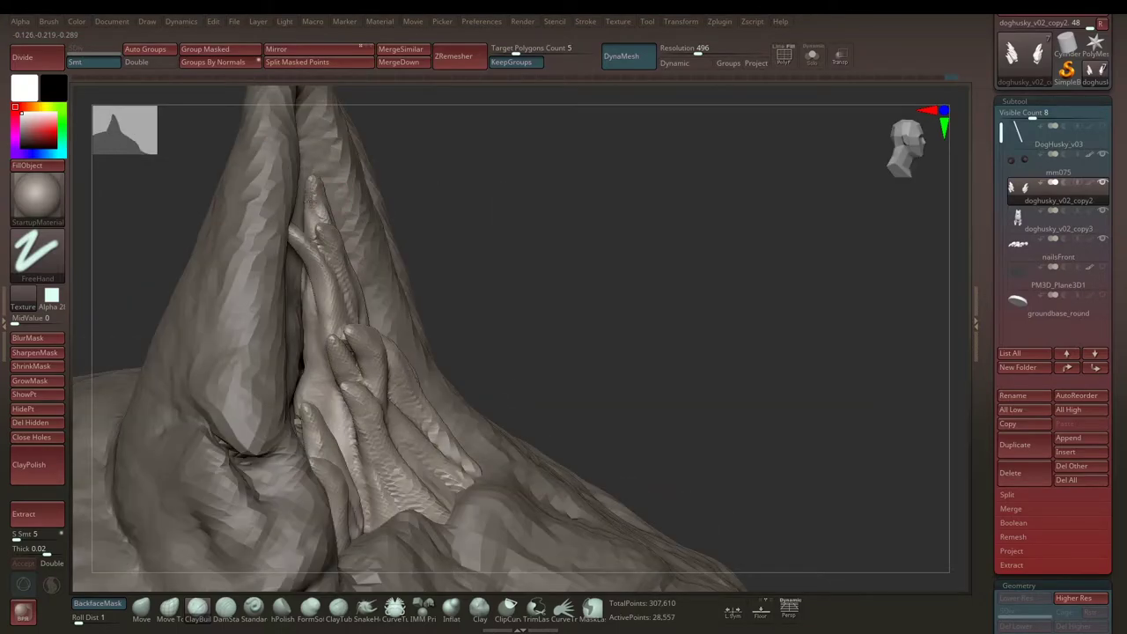
pyautogui.moveTo(432, 236)
pyautogui.mouseDown()
pyautogui.moveTo(646, 282)
pyautogui.moveTo(541, 296)
pyautogui.mouseUp()
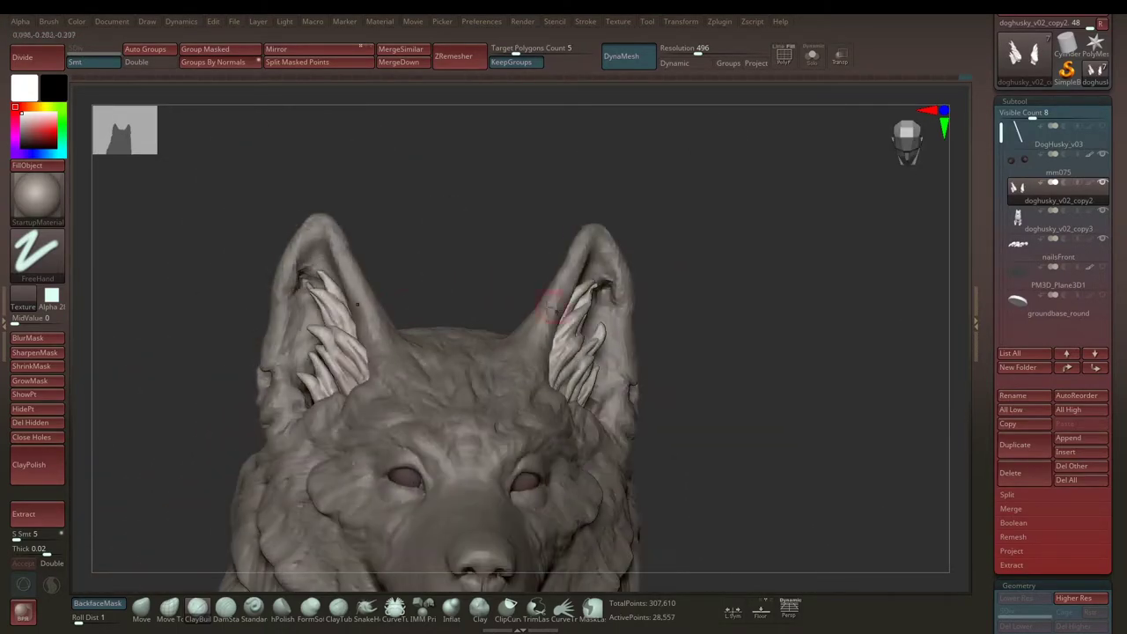
# Step: Select the doghusky_v02_copy3 body subtool and zoom in on the ears
pyautogui.keyDown('alt'); pyautogui.click(347, 304); pyautogui.keyUp('alt')
pyautogui.press('space')
pyautogui.keyDown('alt'); pyautogui.moveTo(347, 299); pyautogui.dragTo(352, 301); pyautogui.keyUp('alt')
# Step: Set a dotted brush stroke and orbit the head to inspect the ears from several angles
pyautogui.press('space')
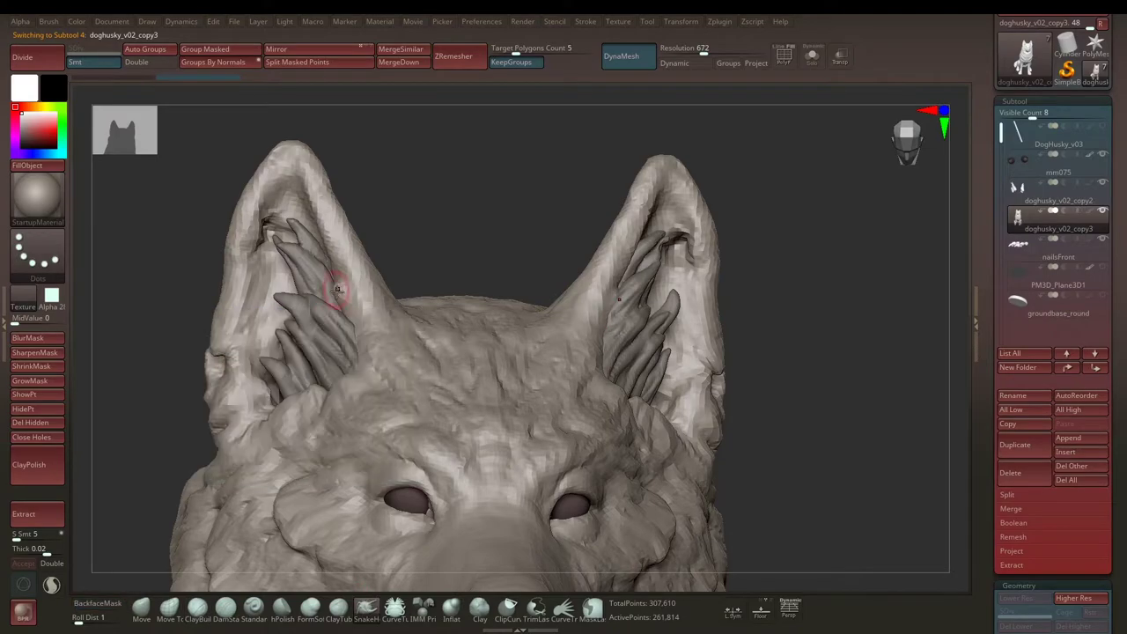
pyautogui.moveTo(440, 235); pyautogui.dragTo(325, 382)
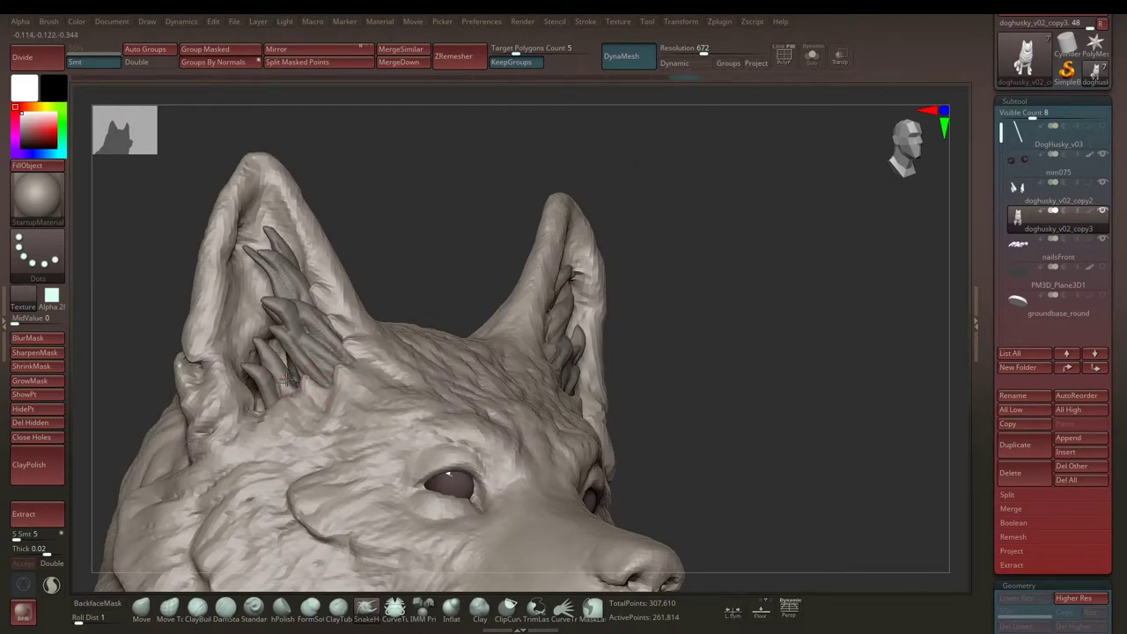
pyautogui.moveTo(266, 403); pyautogui.dragTo(332, 242)
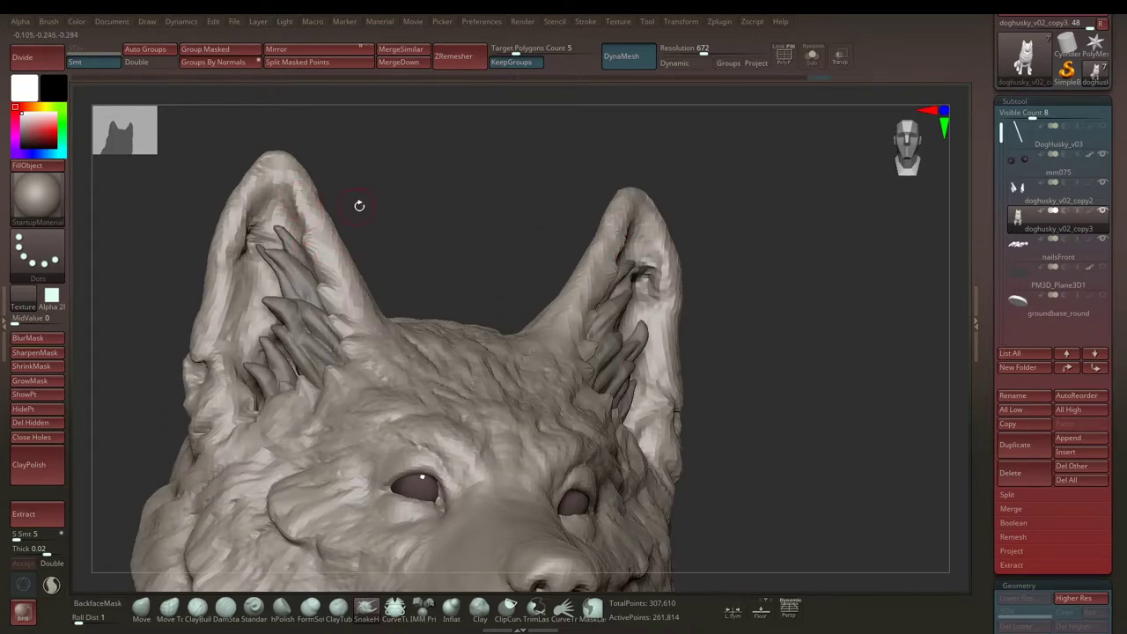
pyautogui.moveTo(359, 205)
pyautogui.mouseDown()
pyautogui.moveTo(302, 238)
pyautogui.moveTo(242, 227)
pyautogui.mouseUp()
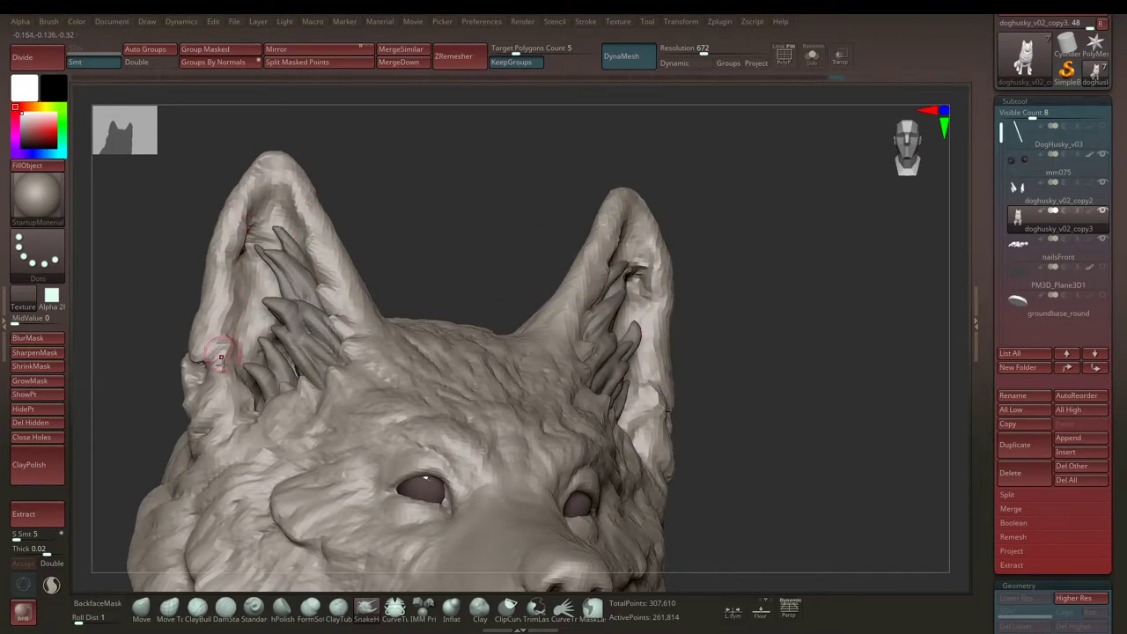
pyautogui.moveTo(241, 407)
pyautogui.mouseDown()
pyautogui.moveTo(256, 180)
pyautogui.moveTo(230, 202)
pyautogui.mouseUp()
pyautogui.moveTo(353, 189)
pyautogui.mouseDown()
pyautogui.moveTo(411, 220)
pyautogui.moveTo(334, 243)
pyautogui.moveTo(335, 327)
pyautogui.mouseUp()
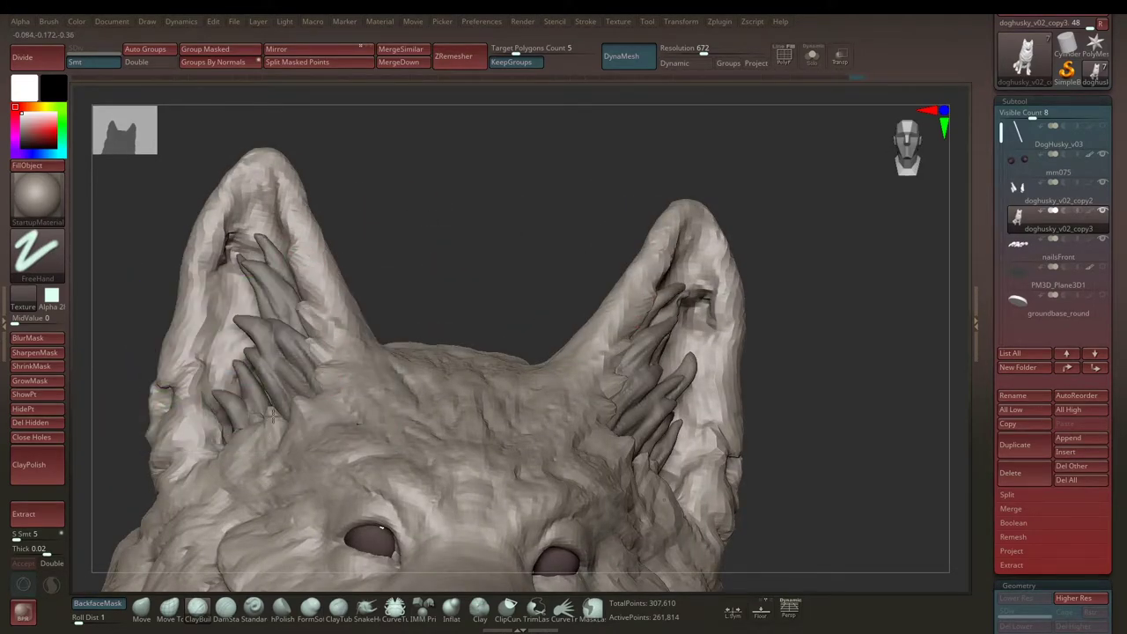
pyautogui.moveTo(418, 271); pyautogui.dragTo(410, 256)
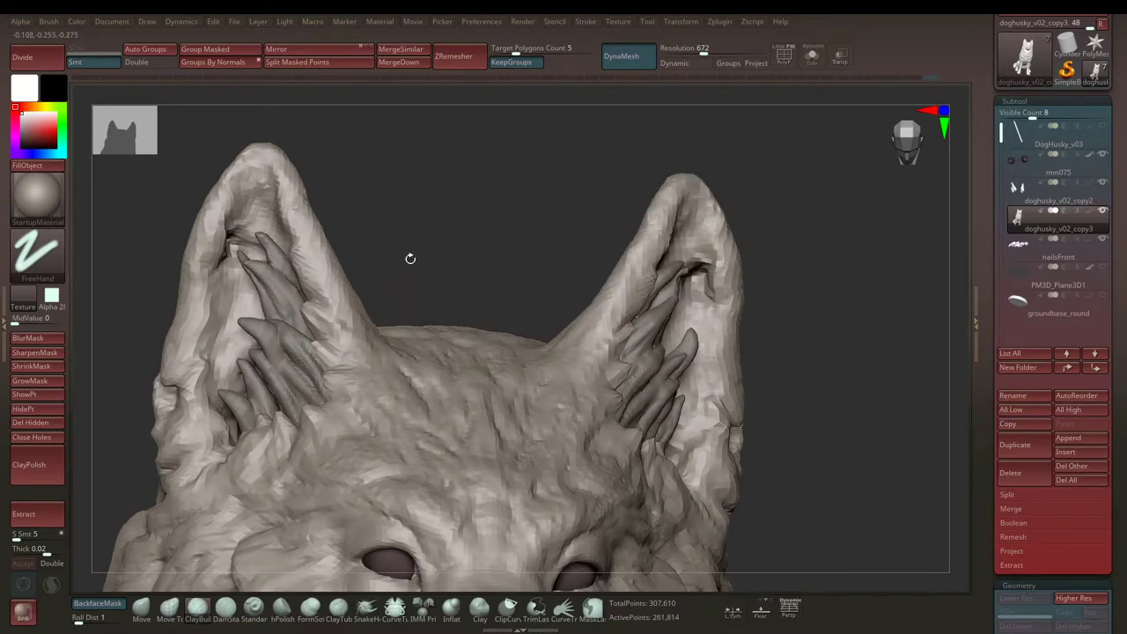
pyautogui.press('f')
pyautogui.moveTo(613, 292)
pyautogui.mouseDown()
pyautogui.moveTo(480, 325)
pyautogui.moveTo(590, 313)
pyautogui.moveTo(541, 327)
pyautogui.moveTo(398, 341)
pyautogui.mouseUp()
# Step: Carve deeper fur grooves into the back of the dog's head
pyautogui.press('space')
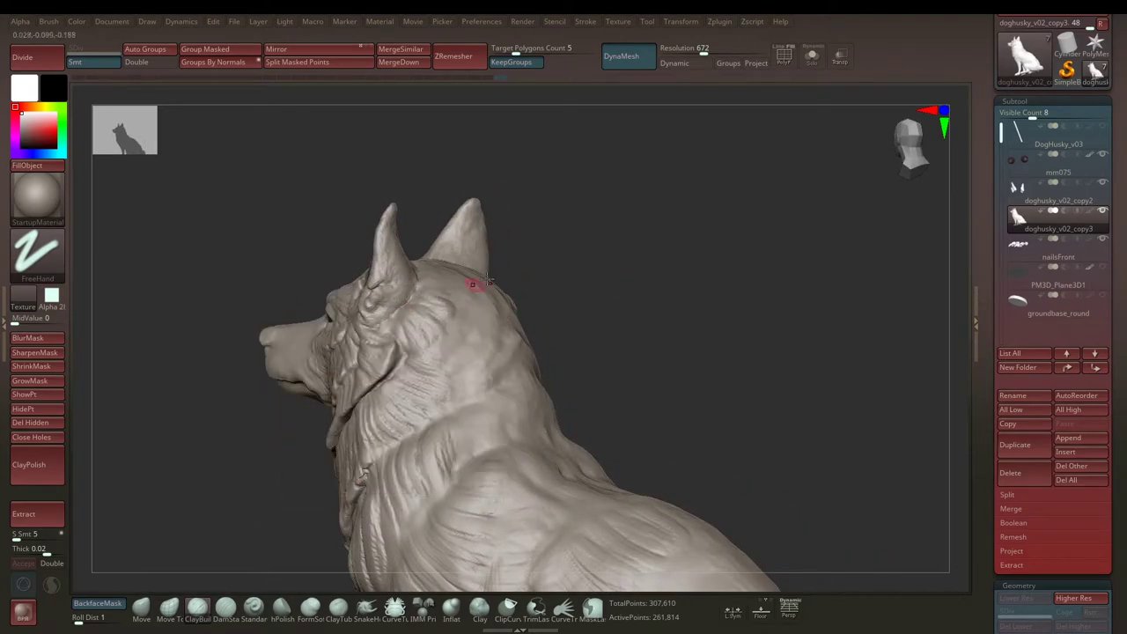
pyautogui.moveTo(487, 280)
pyautogui.mouseDown()
pyautogui.moveTo(420, 292)
pyautogui.moveTo(431, 323)
pyautogui.mouseUp()
pyautogui.moveTo(456, 379); pyautogui.dragTo(447, 391)
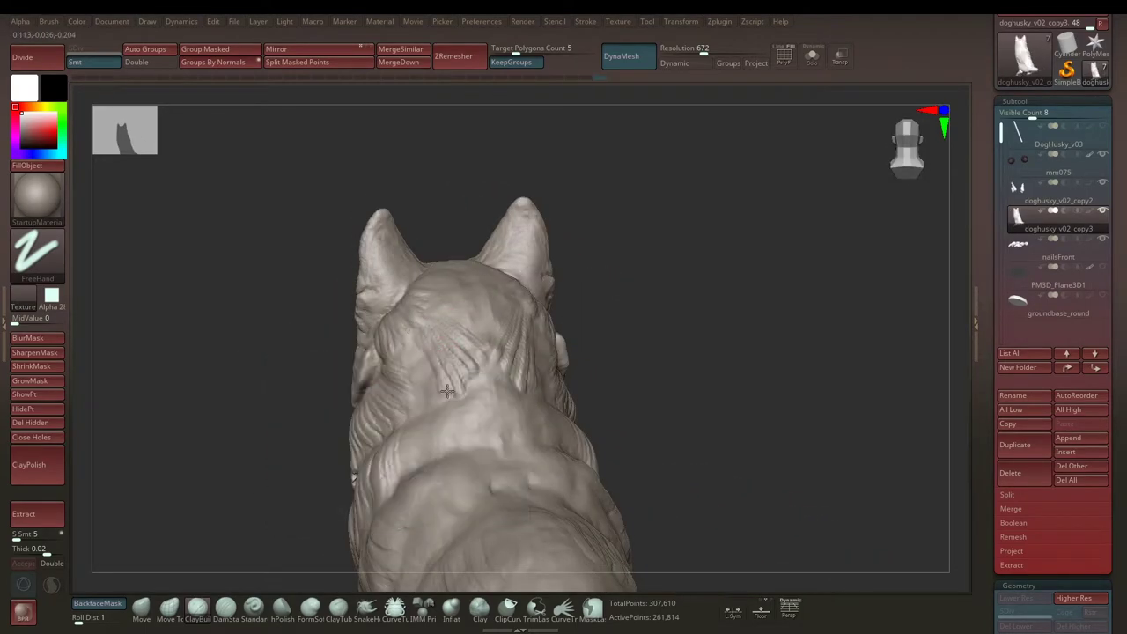
pyautogui.moveTo(401, 356); pyautogui.dragTo(407, 354, button='right')
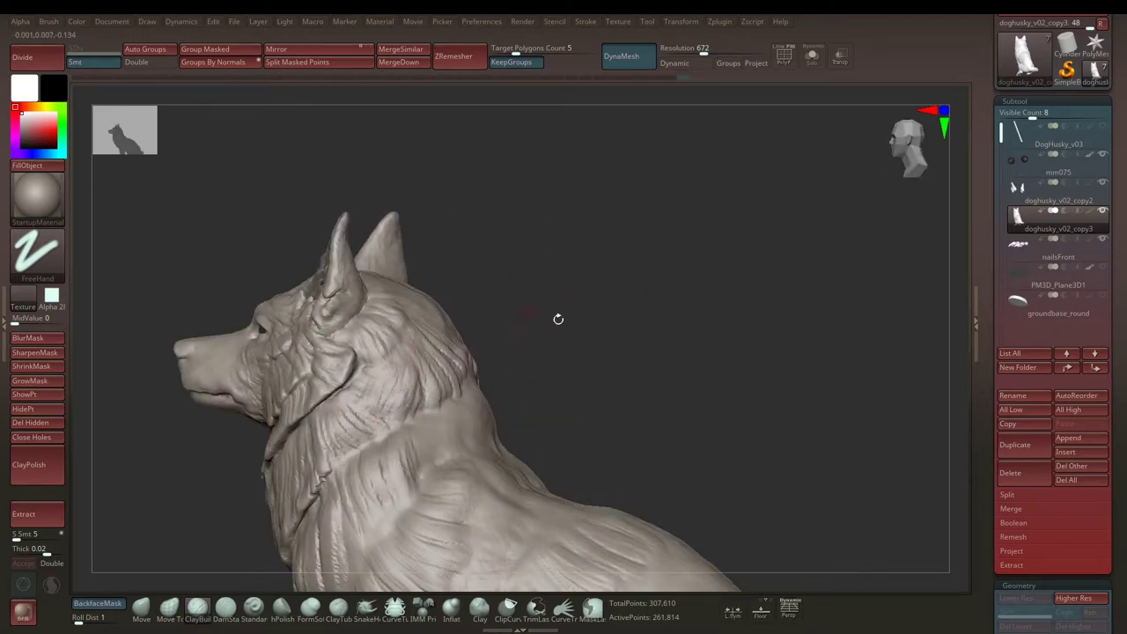
pyautogui.moveTo(558, 319); pyautogui.dragTo(427, 321)
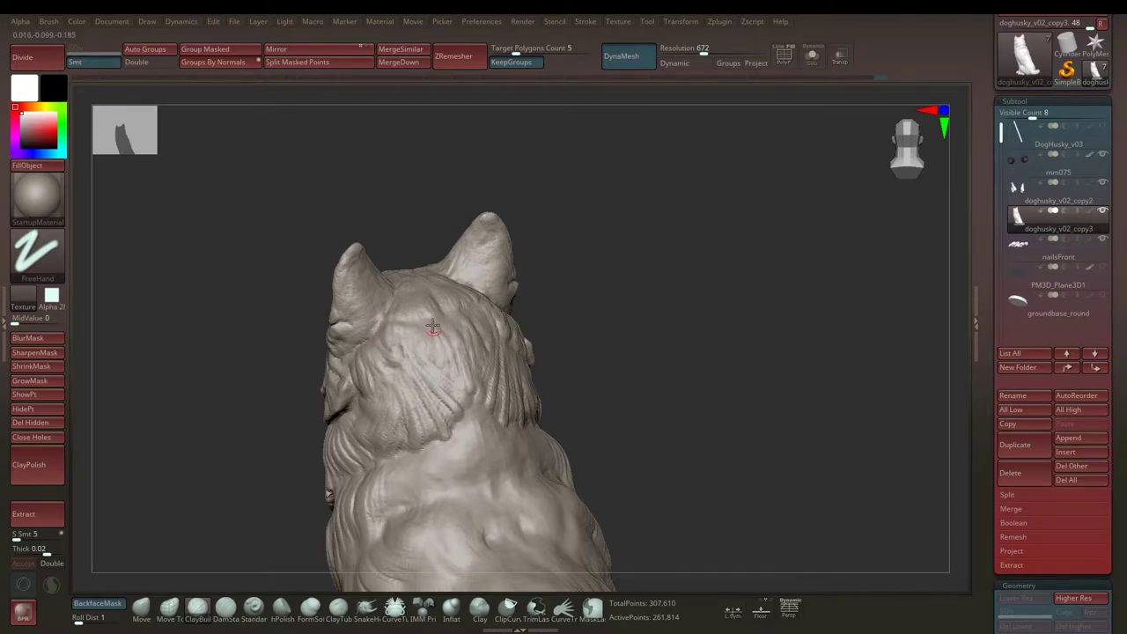
# Step: Review the head from all sides, then select the doghusky_v02_copy2 ear-fur subtool
pyautogui.moveTo(432, 328)
pyautogui.mouseDown(button='right')
pyautogui.moveTo(576, 266)
pyautogui.moveTo(563, 291)
pyautogui.moveTo(599, 312)
pyautogui.moveTo(412, 291)
pyautogui.moveTo(599, 292)
pyautogui.moveTo(611, 312)
pyautogui.moveTo(480, 310)
pyautogui.moveTo(679, 305)
pyautogui.moveTo(604, 311)
pyautogui.moveTo(528, 369)
pyautogui.moveTo(748, 324)
pyautogui.mouseUp(button='right')
pyautogui.moveTo(625, 325); pyautogui.dragTo(617, 331, button='right')
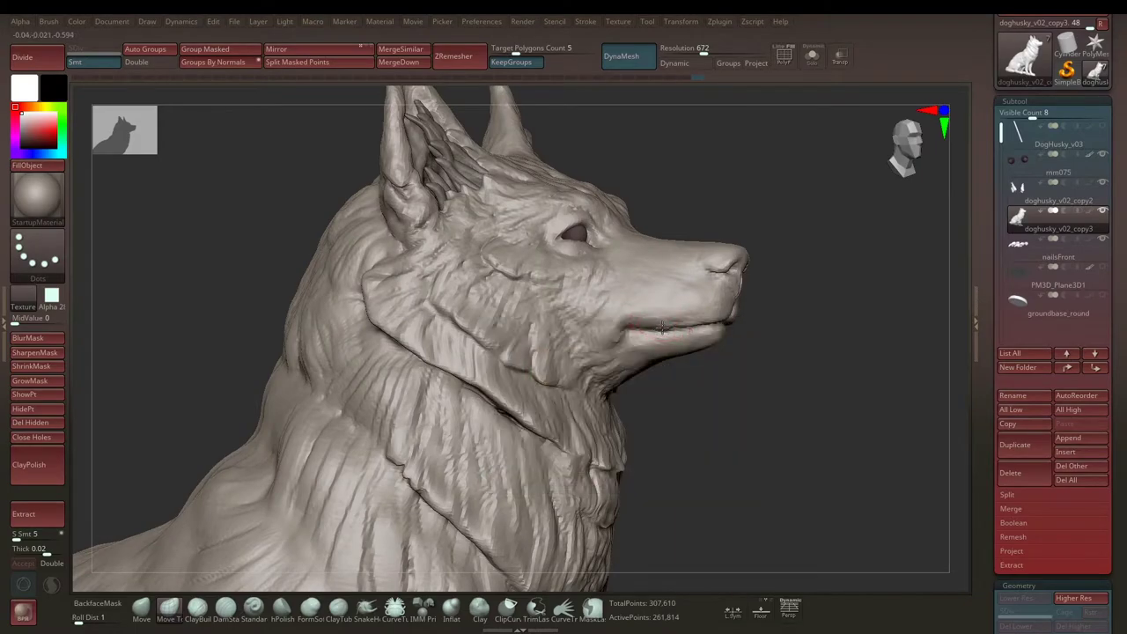
pyautogui.moveTo(775, 326)
pyautogui.mouseDown(button='right')
pyautogui.moveTo(769, 317)
pyautogui.moveTo(804, 314)
pyautogui.moveTo(611, 320)
pyautogui.moveTo(766, 296)
pyautogui.moveTo(616, 299)
pyautogui.moveTo(780, 277)
pyautogui.moveTo(520, 266)
pyautogui.moveTo(572, 254)
pyautogui.mouseUp(button='right')
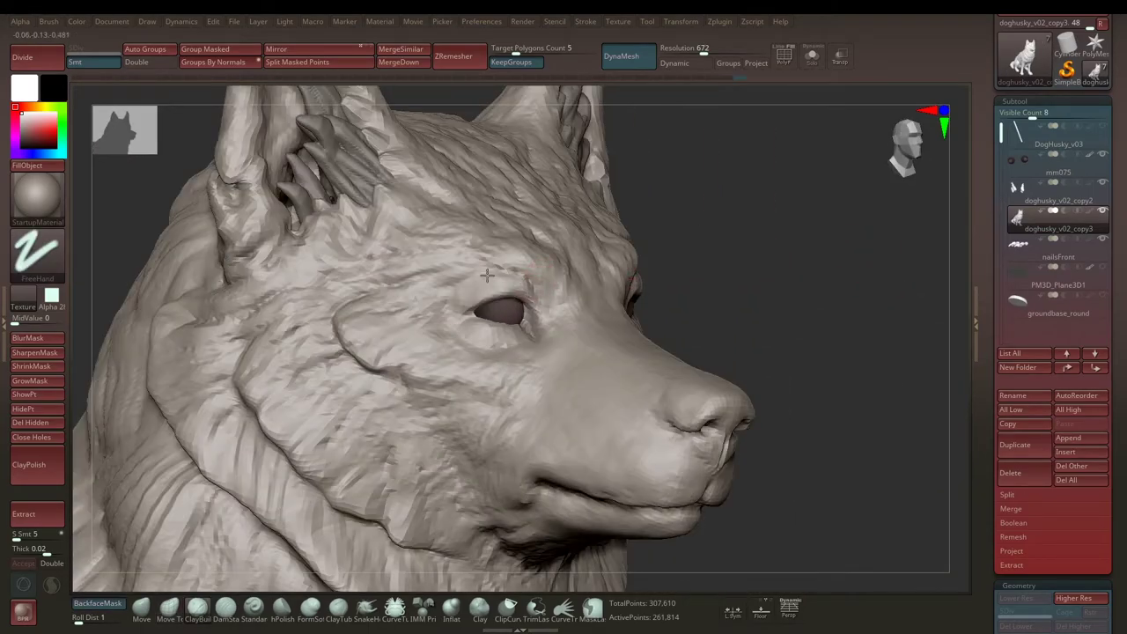
pyautogui.moveTo(454, 329); pyautogui.dragTo(458, 320, button='right')
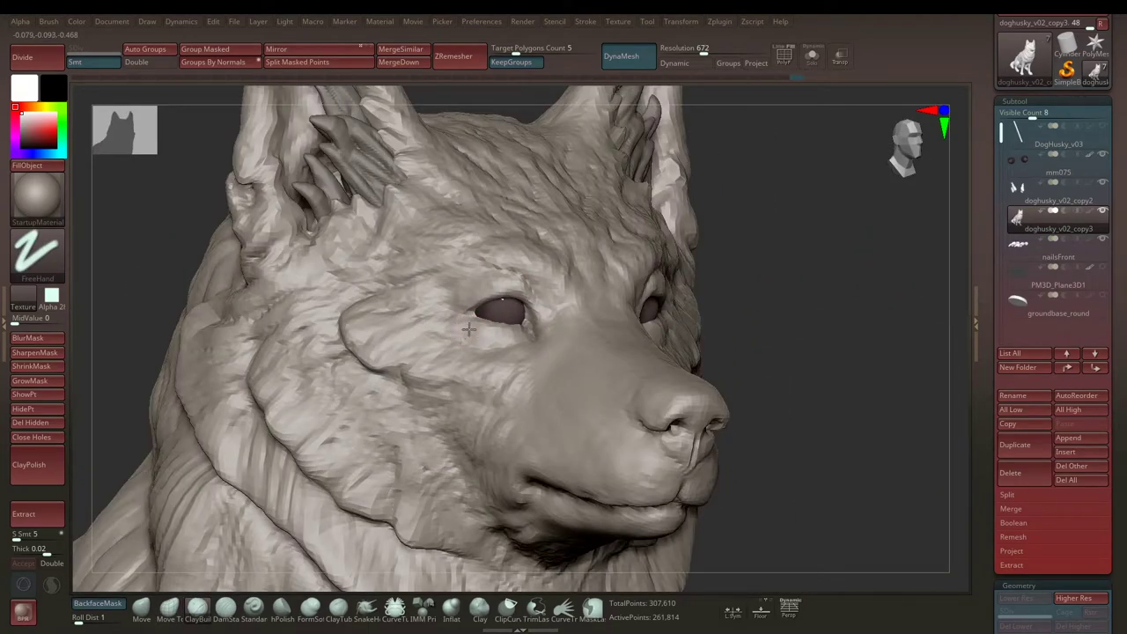
pyautogui.moveTo(766, 266)
pyautogui.mouseDown(button='right')
pyautogui.moveTo(669, 273)
pyautogui.moveTo(599, 315)
pyautogui.mouseUp(button='right')
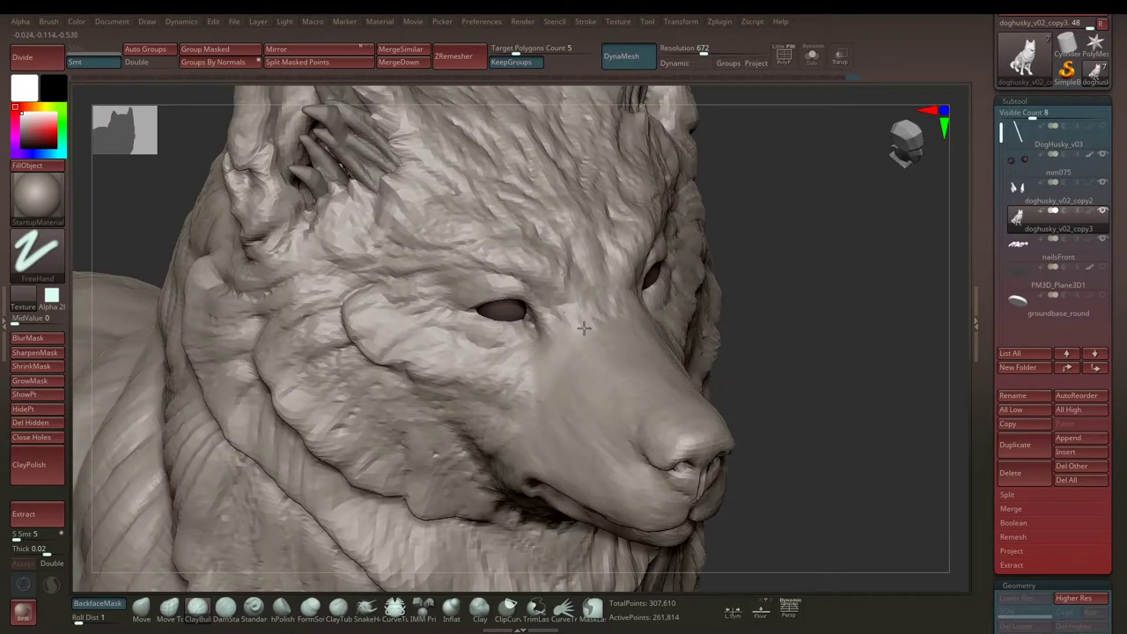
pyautogui.moveTo(533, 360)
pyautogui.mouseDown(button='right')
pyautogui.moveTo(792, 277)
pyautogui.moveTo(492, 385)
pyautogui.moveTo(739, 308)
pyautogui.mouseUp(button='right')
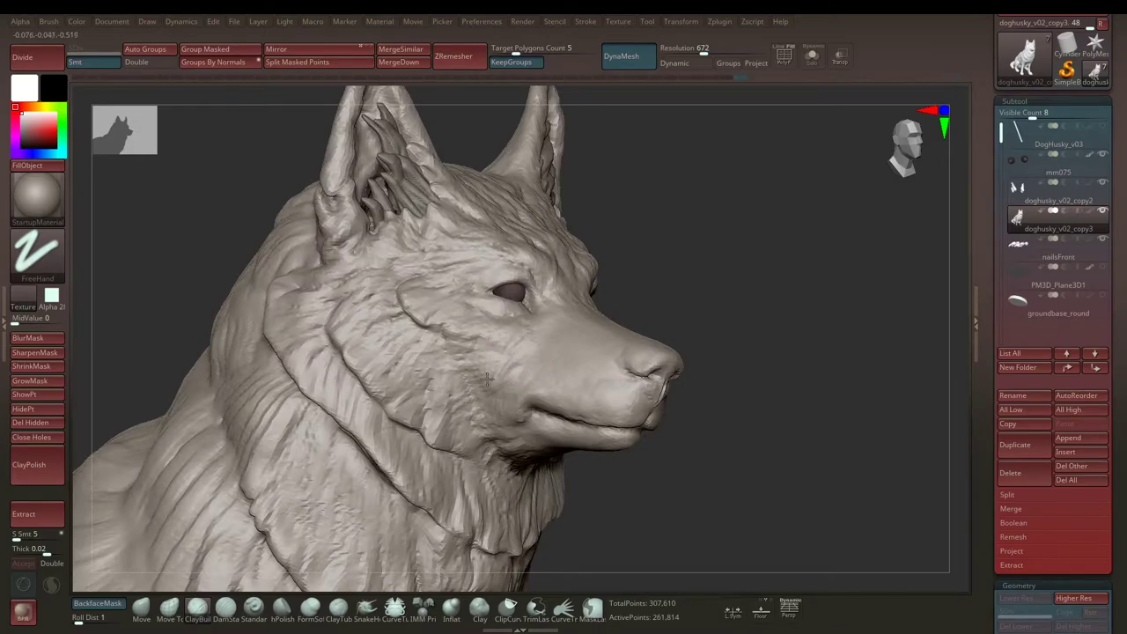
pyautogui.moveTo(487, 378)
pyautogui.mouseDown(button='right')
pyautogui.moveTo(722, 284)
pyautogui.moveTo(707, 276)
pyautogui.moveTo(727, 317)
pyautogui.moveTo(688, 289)
pyautogui.moveTo(361, 251)
pyautogui.mouseUp(button='right')
pyautogui.keyDown('alt'); pyautogui.click(360, 250); pyautogui.keyUp('alt')
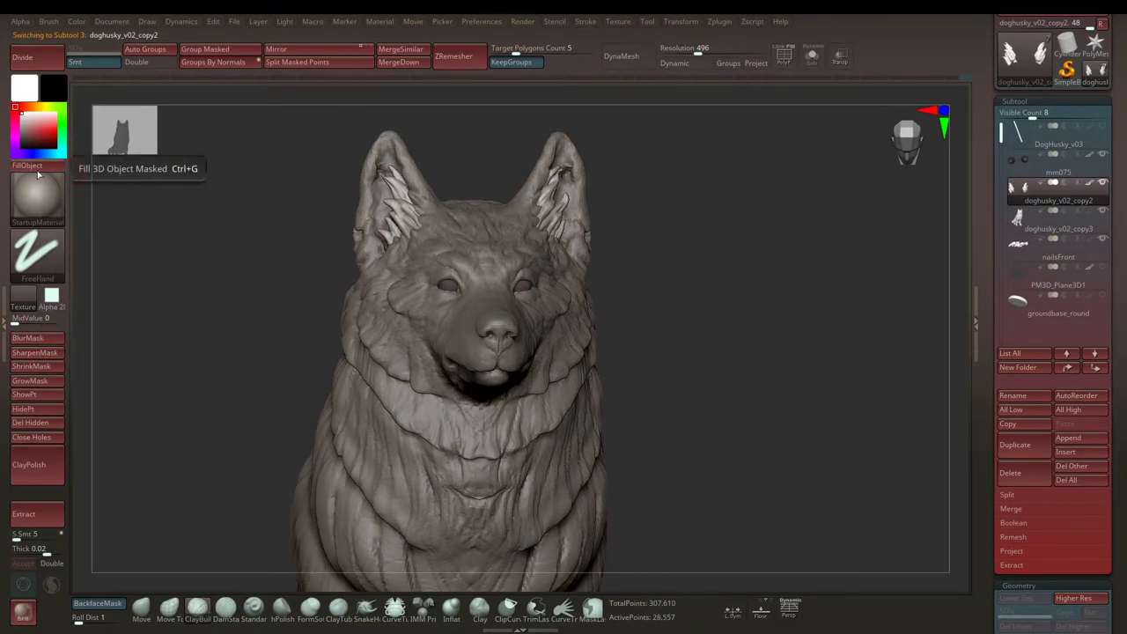
# Step: Select the doghusky_v02_copy3 body and set the Move Topological brush with a Dots stroke
pyautogui.keyDown('alt'); pyautogui.click(440, 246); pyautogui.keyUp('alt')
pyautogui.moveTo(674, 216)
pyautogui.mouseDown(button='right')
pyautogui.moveTo(616, 220)
pyautogui.moveTo(689, 229)
pyautogui.moveTo(428, 238)
pyautogui.moveTo(495, 208)
pyautogui.moveTo(365, 282)
pyautogui.moveTo(362, 211)
pyautogui.moveTo(411, 201)
pyautogui.moveTo(339, 229)
pyautogui.mouseUp(button='right')
pyautogui.press('b')
pyautogui.press('m')
pyautogui.press('t')
pyautogui.press('b')
pyautogui.press('c')
pyautogui.press('b')
pyautogui.press('b')
pyautogui.press('m')
pyautogui.press('t')
# Step: Select the ear-fur subtool and isolate it with Solo
pyautogui.keyDown('alt'); pyautogui.click(339, 228); pyautogui.keyUp('alt')
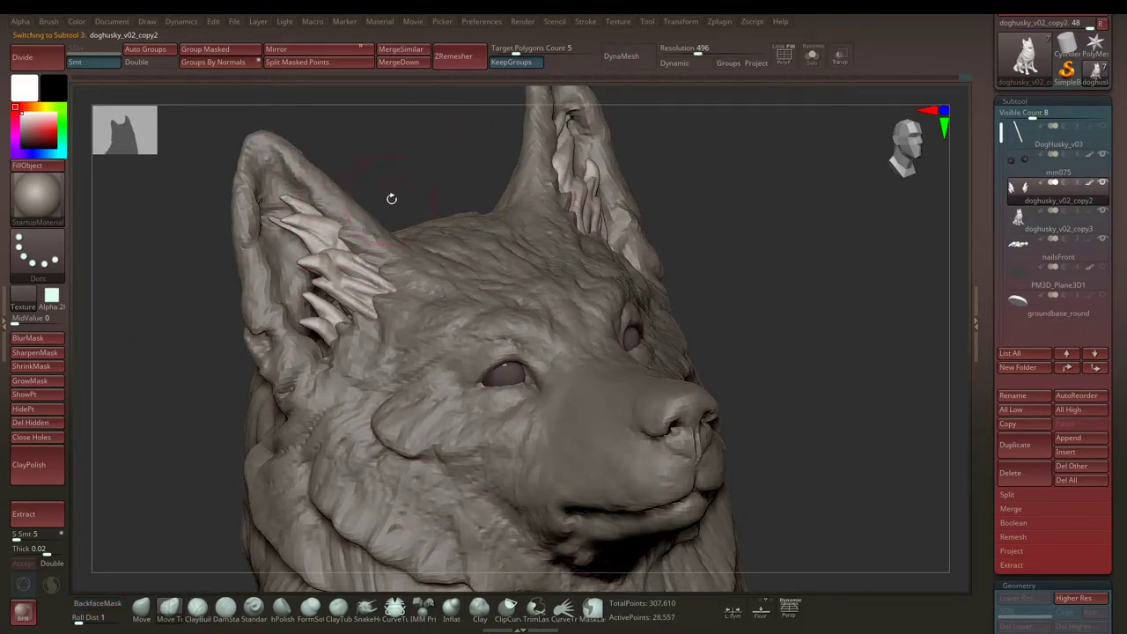
pyautogui.moveTo(391, 199)
pyautogui.mouseDown(button='right')
pyautogui.moveTo(352, 226)
pyautogui.moveTo(371, 261)
pyautogui.mouseUp(button='right')
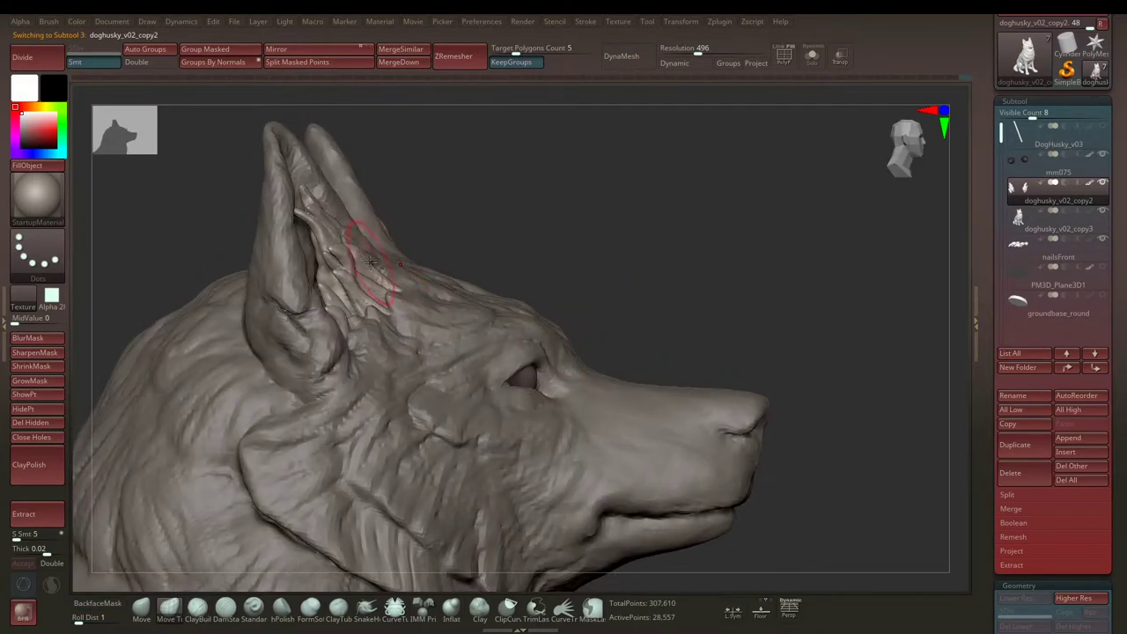
pyautogui.moveTo(546, 219); pyautogui.dragTo(593, 214, button='right')
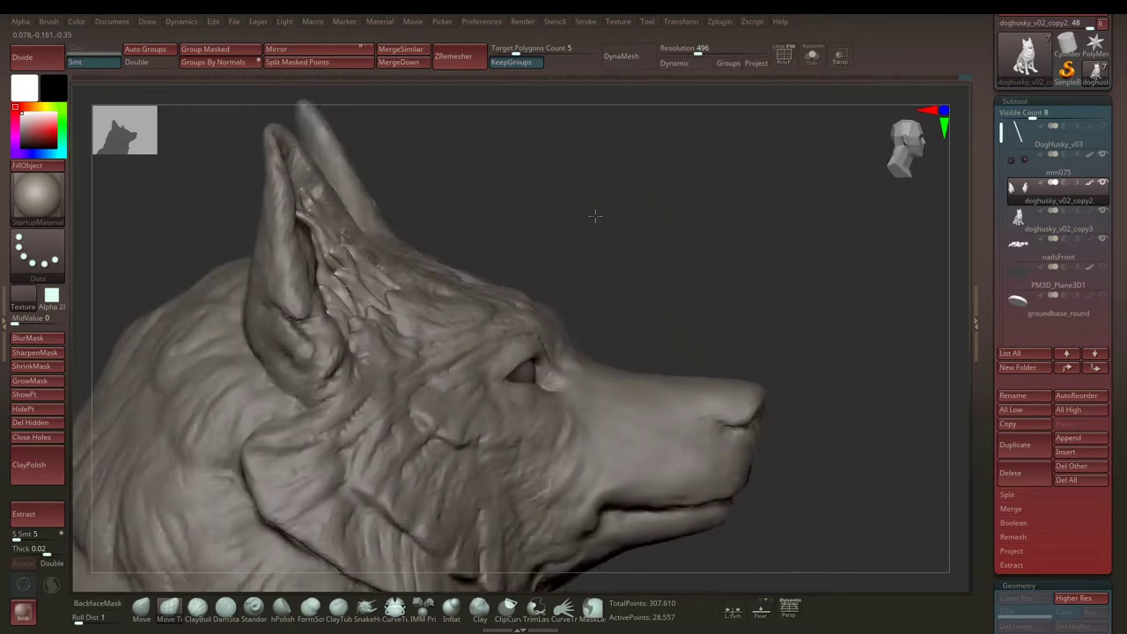
pyautogui.hotkey('ctrl', 'shift', 'f')
# Step: Orbit the isolated ear-fur pieces from all sides, then return to the full husky head
pyautogui.moveTo(440, 229)
pyautogui.mouseDown(button='right')
pyautogui.moveTo(275, 236)
pyautogui.moveTo(299, 238)
pyautogui.mouseUp(button='right')
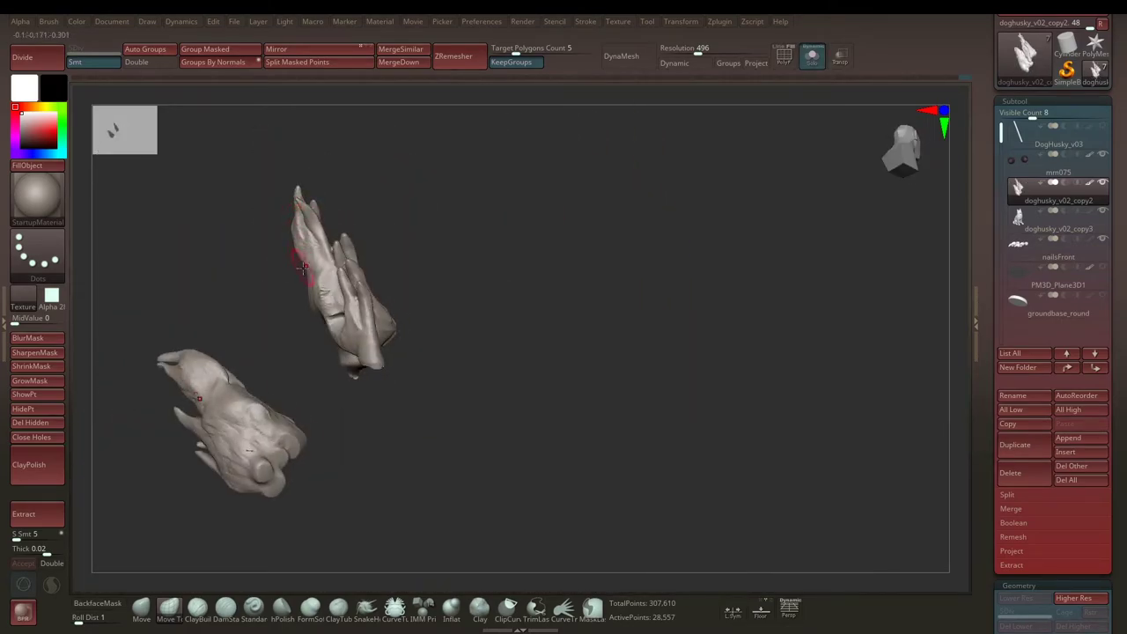
pyautogui.moveTo(301, 278)
pyautogui.mouseDown(button='right')
pyautogui.moveTo(360, 234)
pyautogui.moveTo(272, 273)
pyautogui.moveTo(299, 283)
pyautogui.mouseUp(button='right')
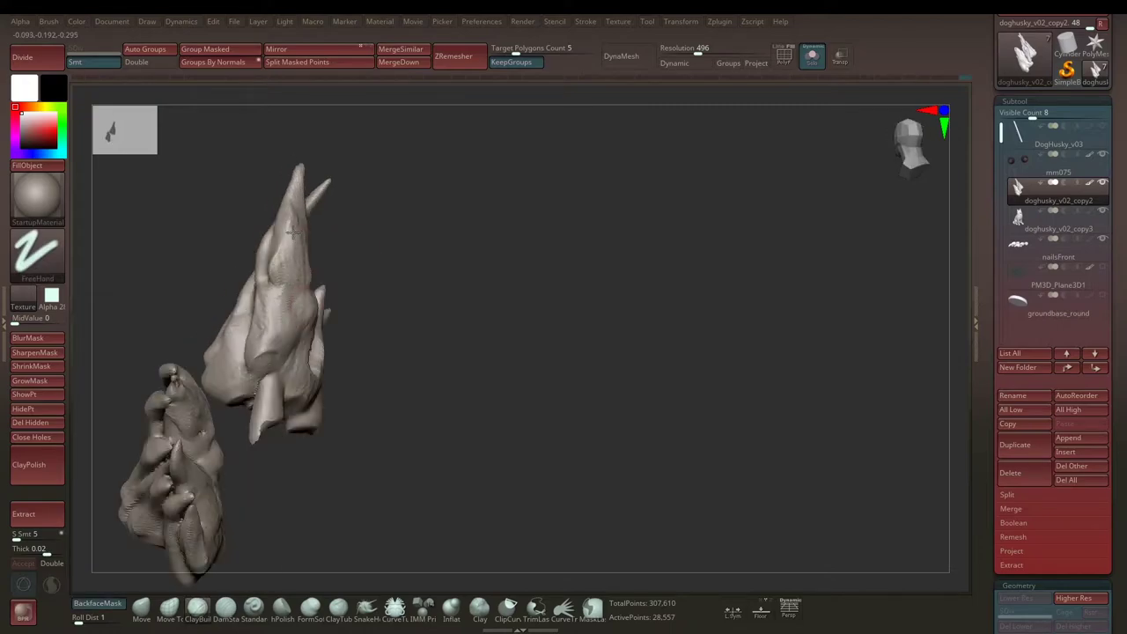
pyautogui.moveTo(292, 233); pyautogui.dragTo(280, 306, button='right')
pyautogui.moveTo(474, 218); pyautogui.dragTo(364, 273, button='right')
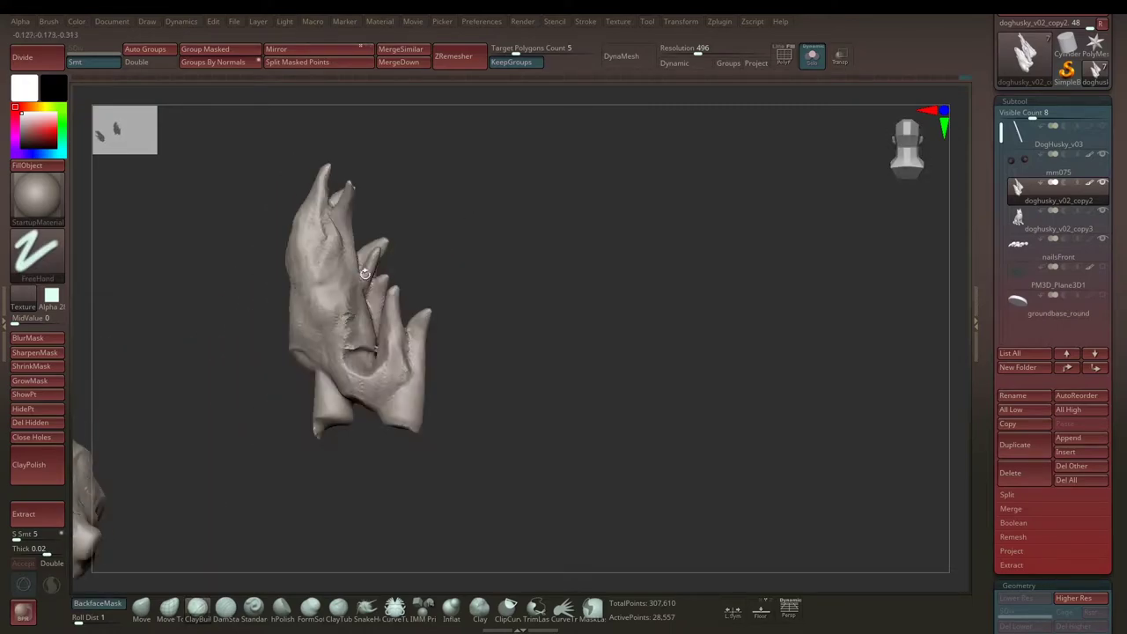
pyautogui.moveTo(303, 300); pyautogui.dragTo(243, 324, button='right')
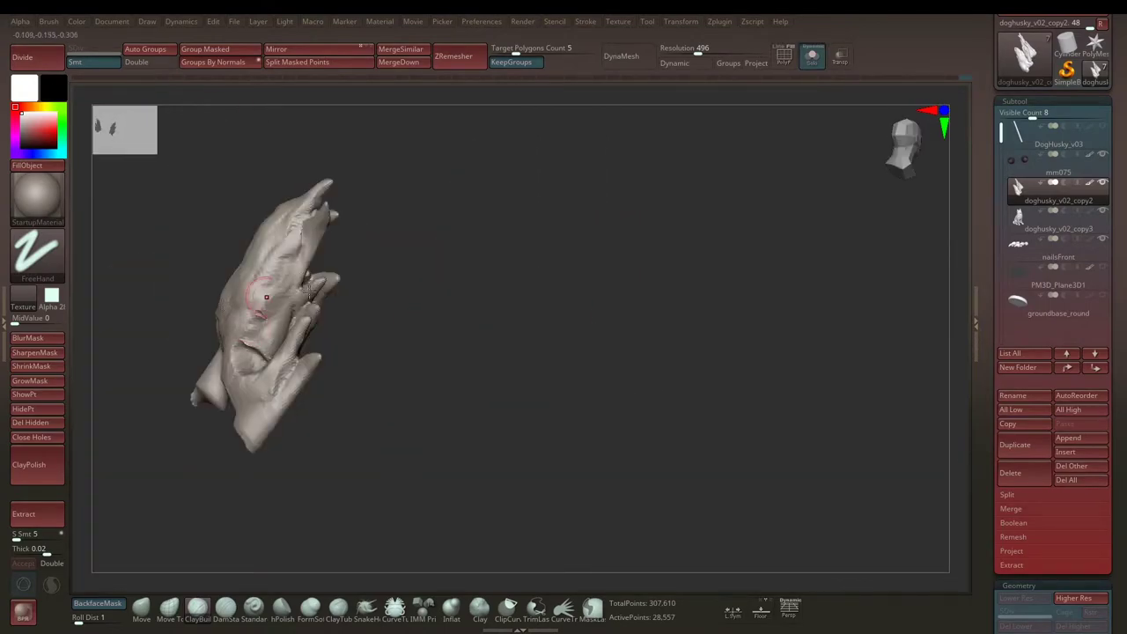
pyautogui.moveTo(309, 290)
pyautogui.mouseDown(button='right')
pyautogui.moveTo(203, 397)
pyautogui.moveTo(276, 331)
pyautogui.moveTo(187, 366)
pyautogui.mouseUp(button='right')
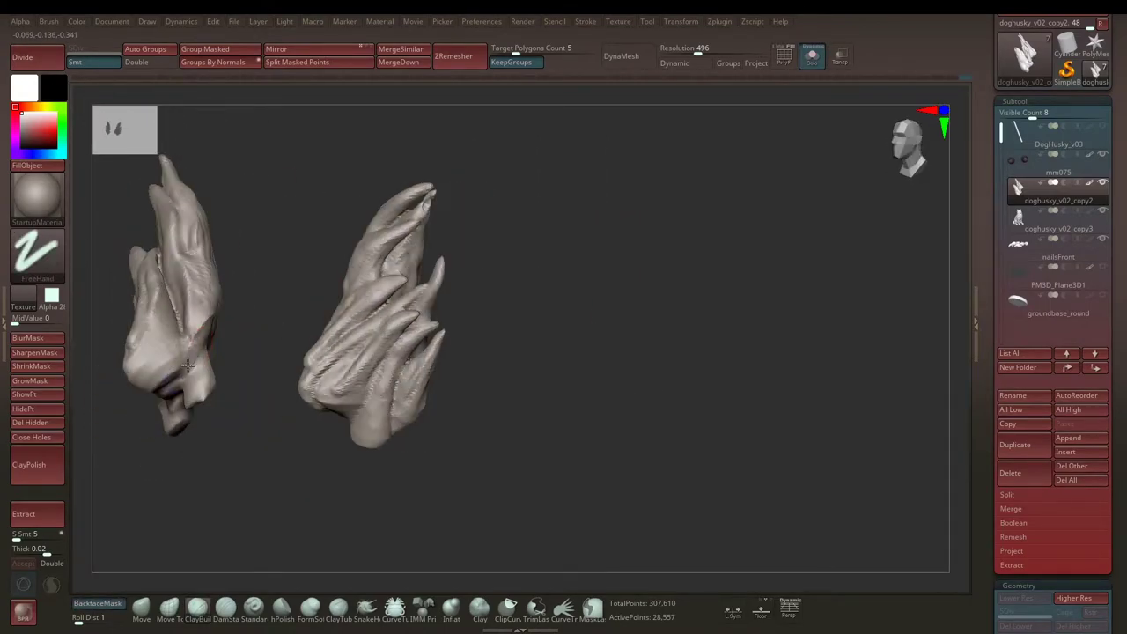
pyautogui.moveTo(523, 313)
pyautogui.mouseDown(button='right')
pyautogui.moveTo(315, 361)
pyautogui.moveTo(262, 349)
pyautogui.mouseUp(button='right')
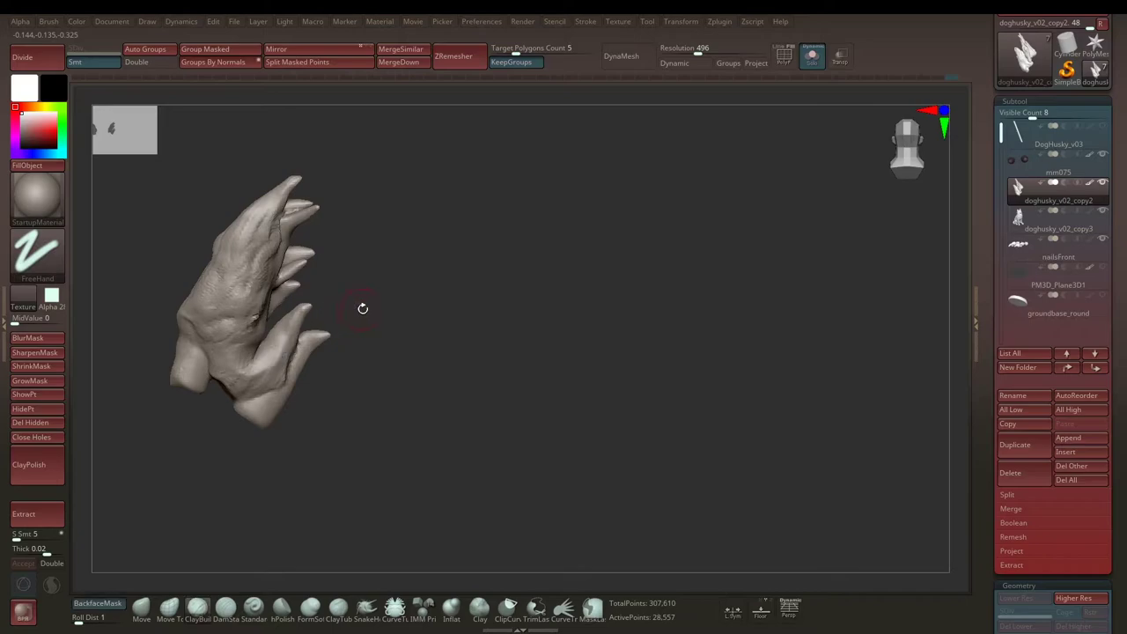
pyautogui.moveTo(281, 342)
pyautogui.mouseDown(button='right')
pyautogui.moveTo(420, 296)
pyautogui.moveTo(259, 214)
pyautogui.moveTo(390, 252)
pyautogui.moveTo(243, 327)
pyautogui.mouseUp(button='right')
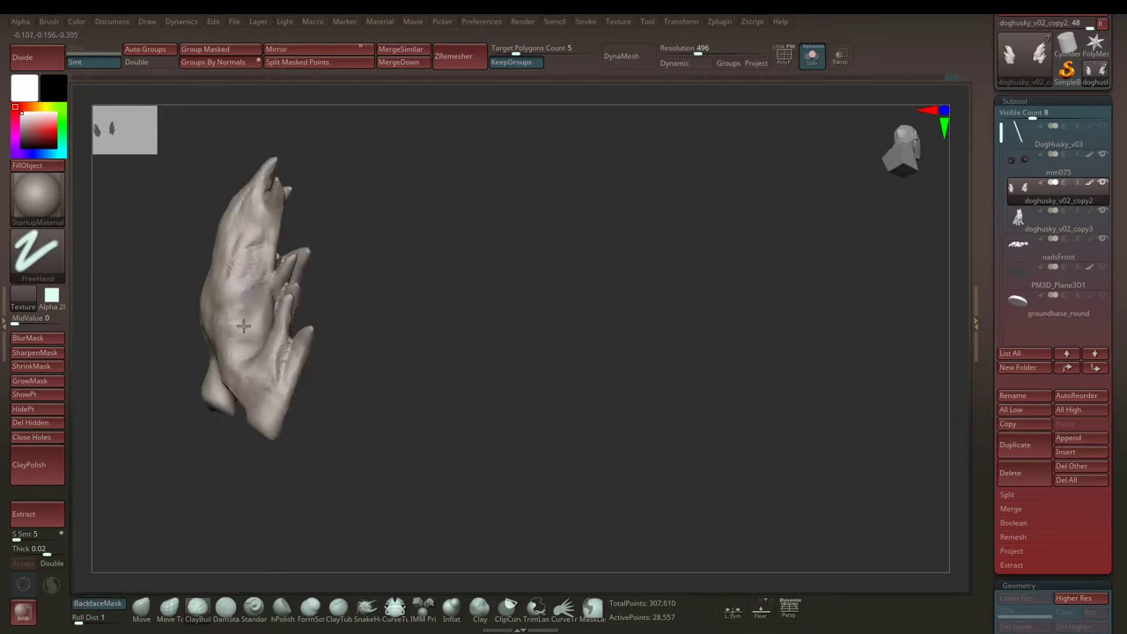
pyautogui.moveTo(477, 291)
pyautogui.mouseDown(button='right')
pyautogui.moveTo(573, 305)
pyautogui.moveTo(795, 272)
pyautogui.moveTo(709, 251)
pyautogui.moveTo(326, 306)
pyautogui.mouseUp(button='right')
pyautogui.moveTo(281, 381); pyautogui.dragTo(354, 254, button='right')
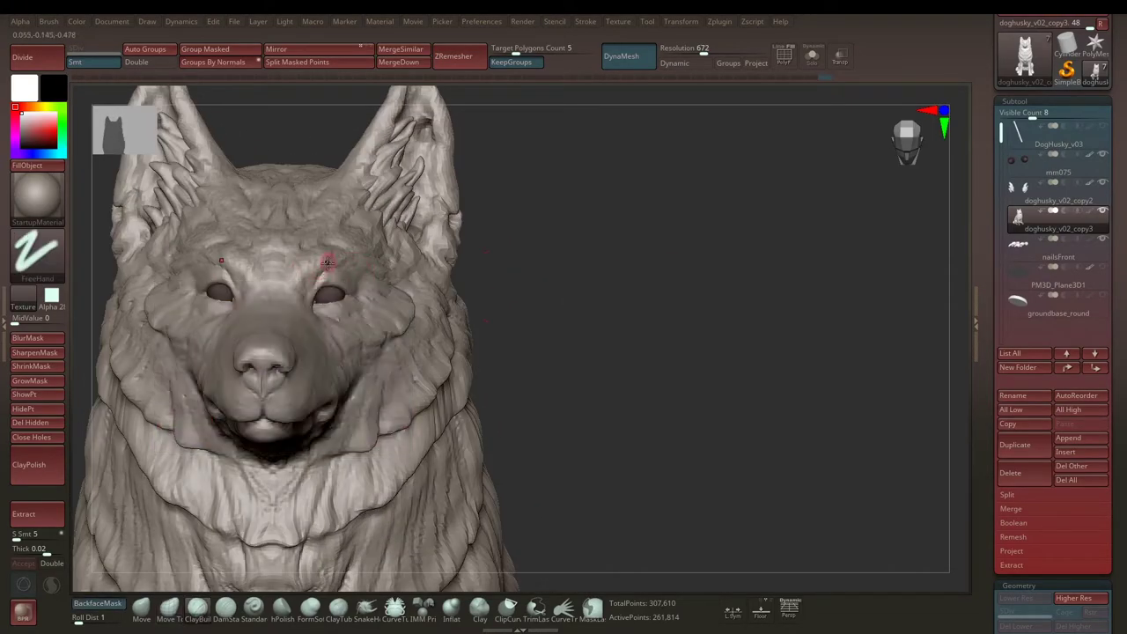
# Step: Orbit the husky head between front, three-quarter and side views to check the ear tufts
pyautogui.moveTo(507, 250); pyautogui.dragTo(390, 267)
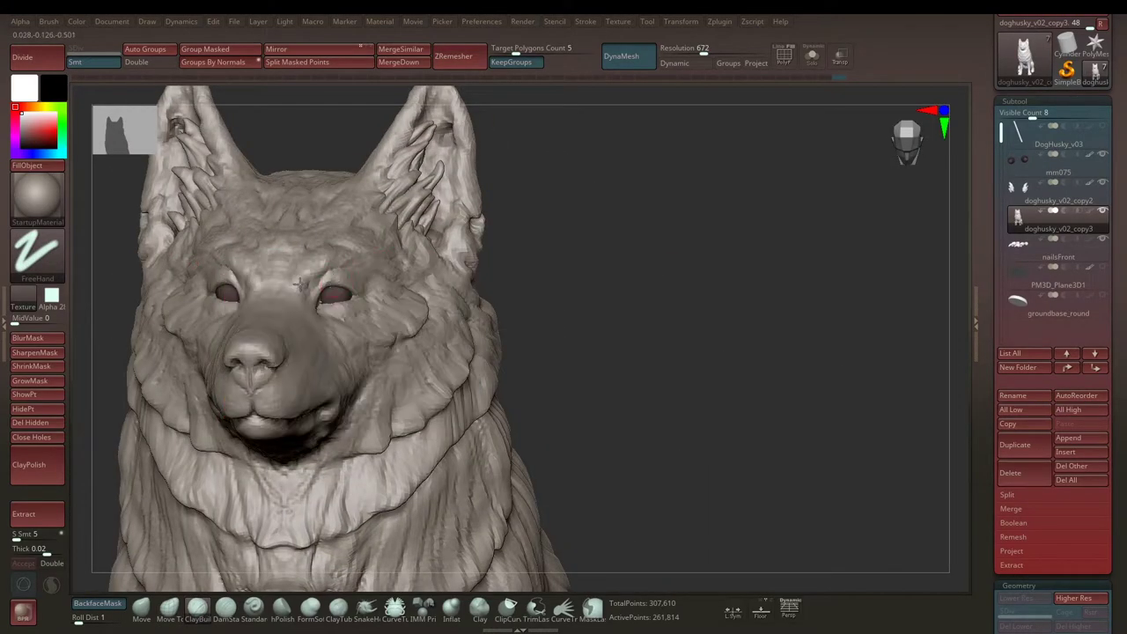
pyautogui.moveTo(496, 229)
pyautogui.mouseDown()
pyautogui.moveTo(584, 240)
pyautogui.moveTo(689, 230)
pyautogui.moveTo(654, 209)
pyautogui.moveTo(374, 280)
pyautogui.moveTo(440, 290)
pyautogui.mouseUp()
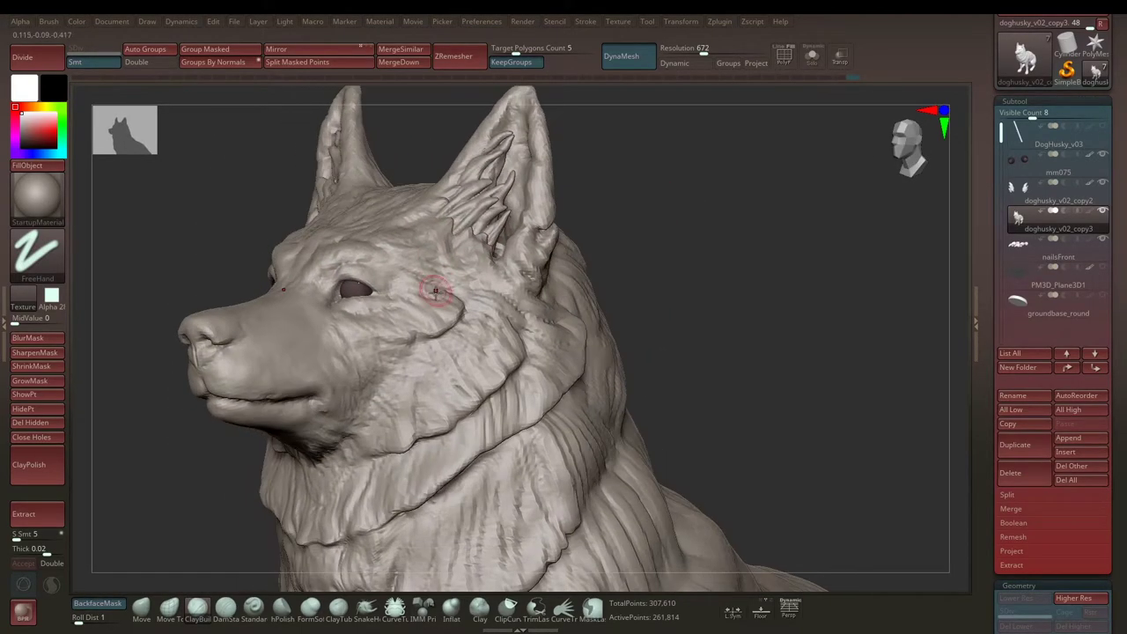
pyautogui.moveTo(646, 221); pyautogui.dragTo(453, 263)
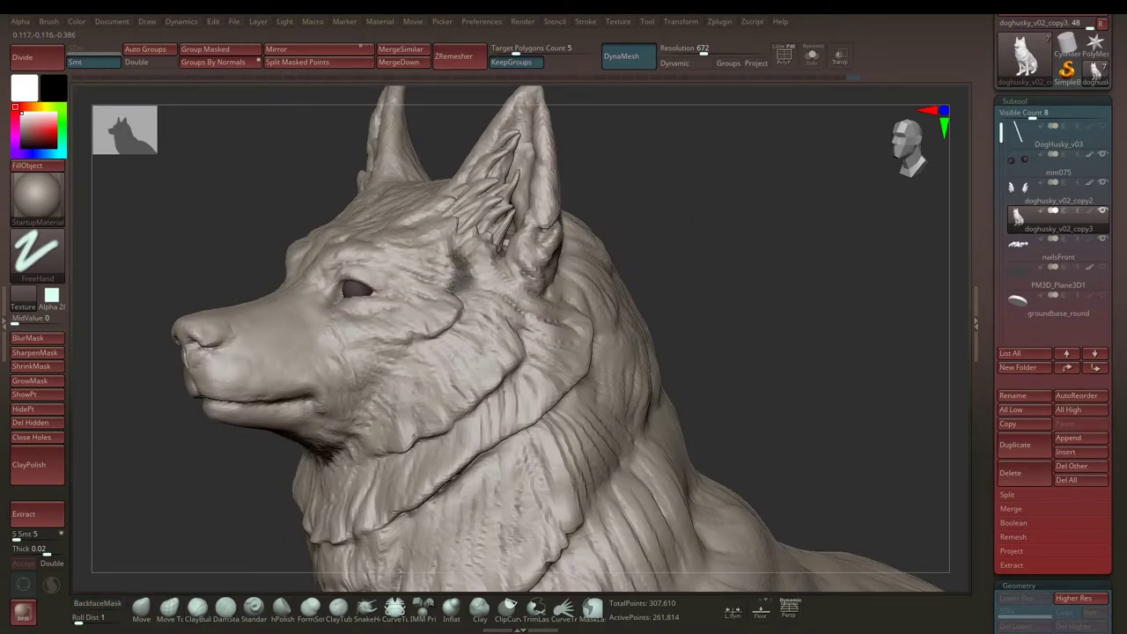
pyautogui.moveTo(588, 211)
pyautogui.mouseDown()
pyautogui.moveTo(464, 274)
pyautogui.moveTo(550, 271)
pyautogui.mouseUp()
pyautogui.moveTo(471, 253); pyautogui.dragTo(468, 291)
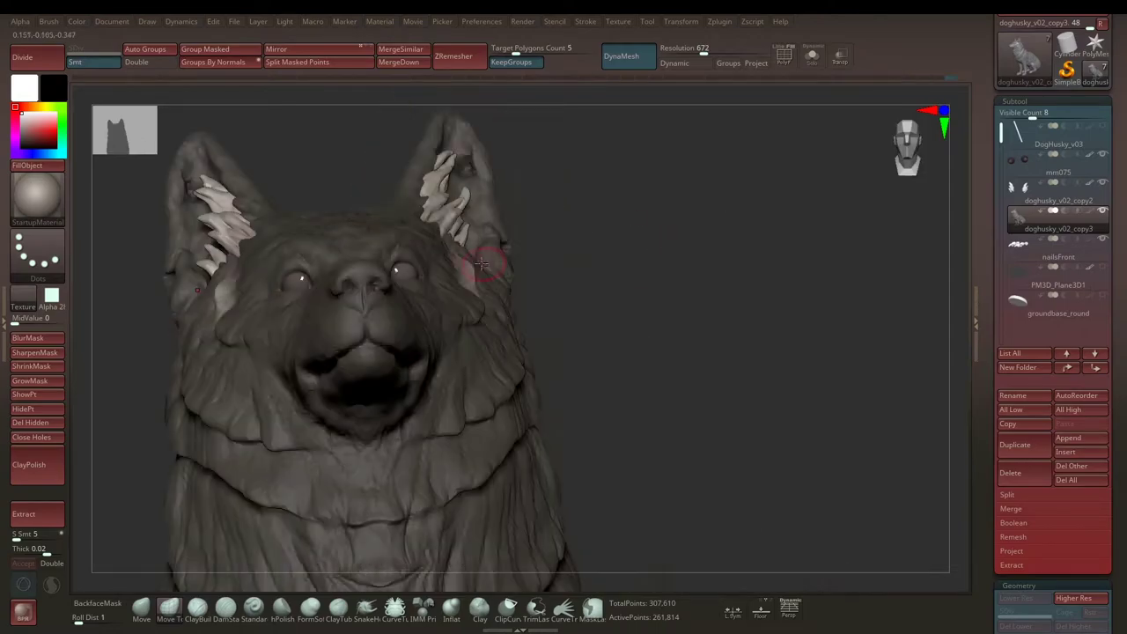
pyautogui.moveTo(471, 245); pyautogui.dragTo(469, 277)
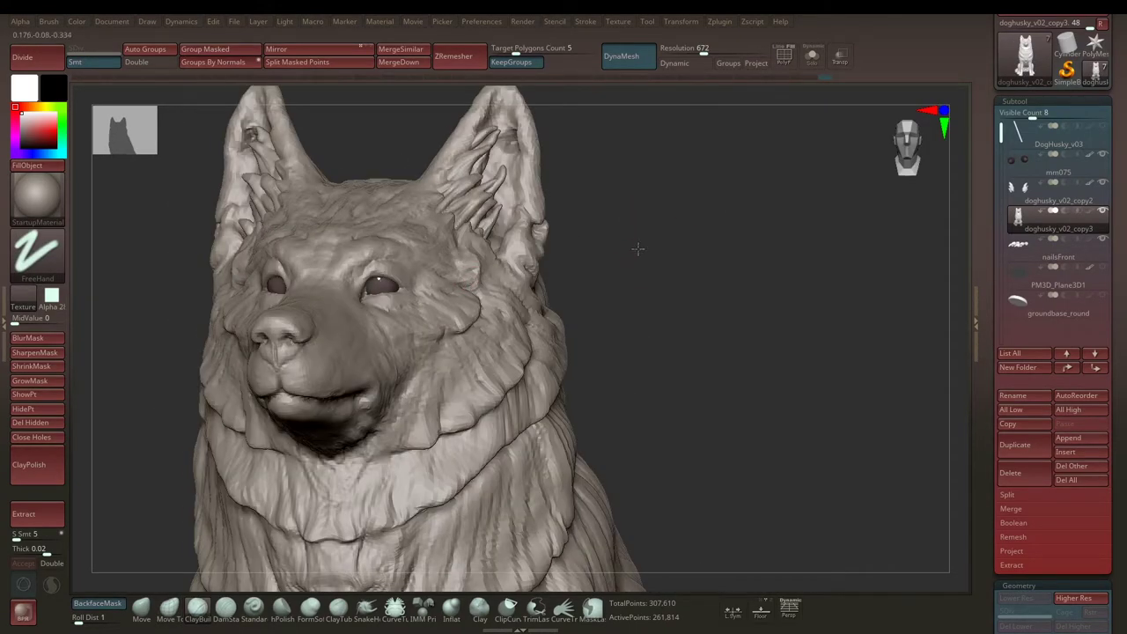
pyautogui.moveTo(637, 250)
pyautogui.mouseDown()
pyautogui.moveTo(785, 206)
pyautogui.moveTo(646, 255)
pyautogui.mouseUp()
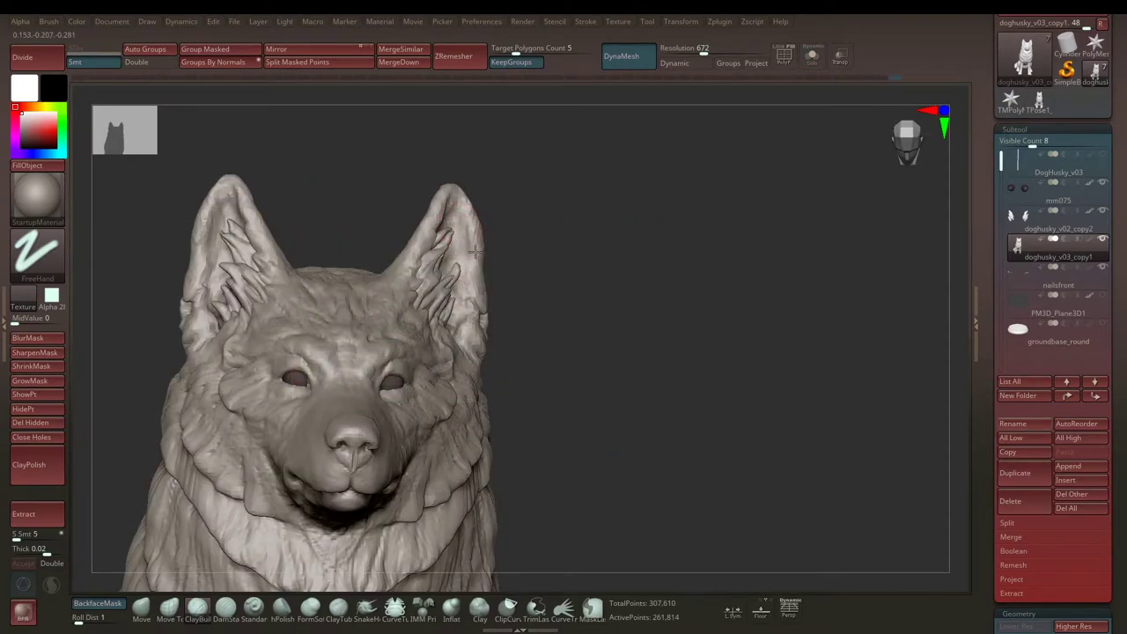
# Step: Switch to the ear-fur subtool doghusky_v02_copy2, then back to the body facing front
pyautogui.moveTo(566, 188); pyautogui.dragTo(584, 230)
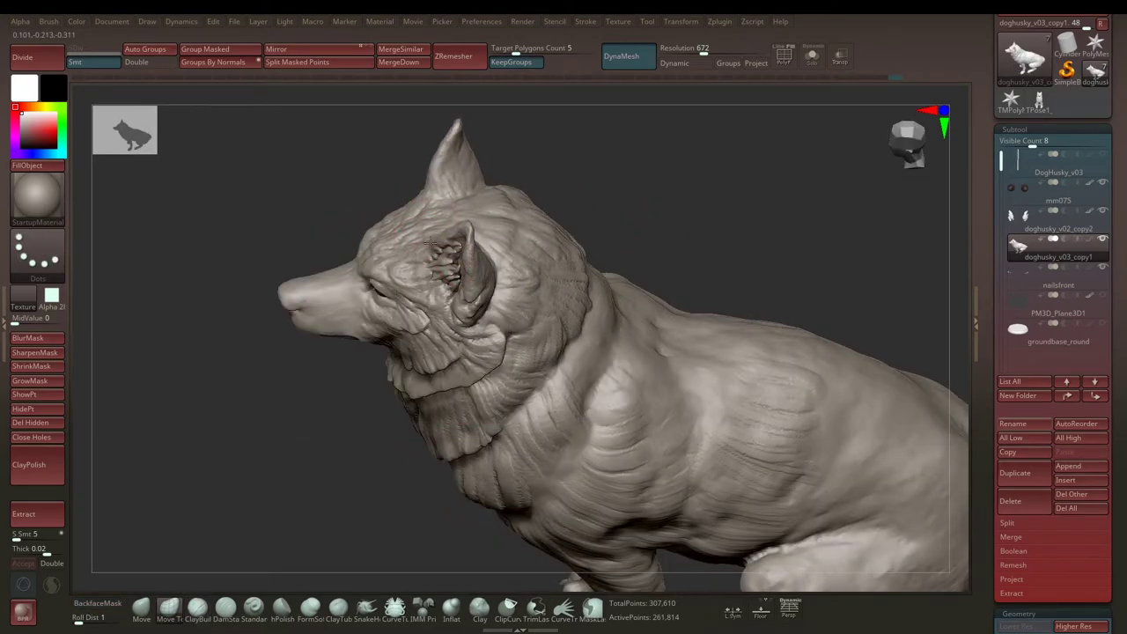
pyautogui.keyDown('alt'); pyautogui.click(430, 244); pyautogui.keyUp('alt')
pyautogui.moveTo(430, 244); pyautogui.dragTo(496, 239)
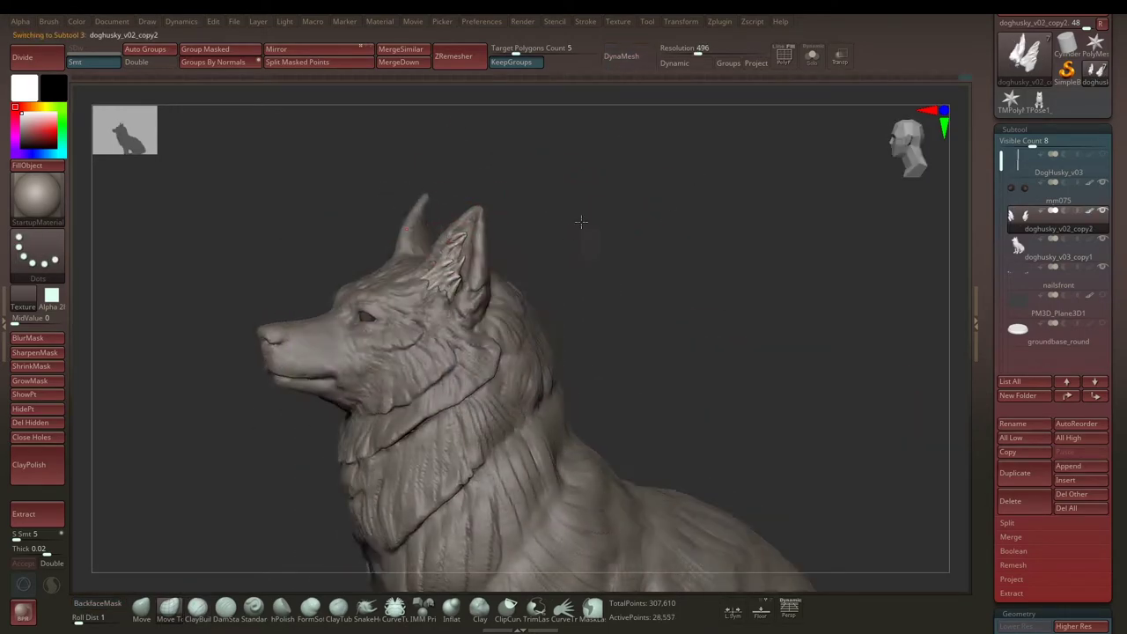
pyautogui.moveTo(581, 220)
pyautogui.mouseDown()
pyautogui.moveTo(553, 246)
pyautogui.moveTo(649, 231)
pyautogui.moveTo(591, 234)
pyautogui.moveTo(581, 267)
pyautogui.moveTo(622, 254)
pyautogui.moveTo(608, 257)
pyautogui.moveTo(622, 244)
pyautogui.moveTo(560, 250)
pyautogui.moveTo(646, 212)
pyautogui.moveTo(593, 255)
pyautogui.moveTo(484, 216)
pyautogui.moveTo(513, 272)
pyautogui.moveTo(493, 268)
pyautogui.mouseUp()
# Step: Set the ClayBuildup brush with a FreeHand stroke and orbit to a three-quarter view
pyautogui.press('b')
pyautogui.press('c')
pyautogui.press('b')
pyautogui.press('space')
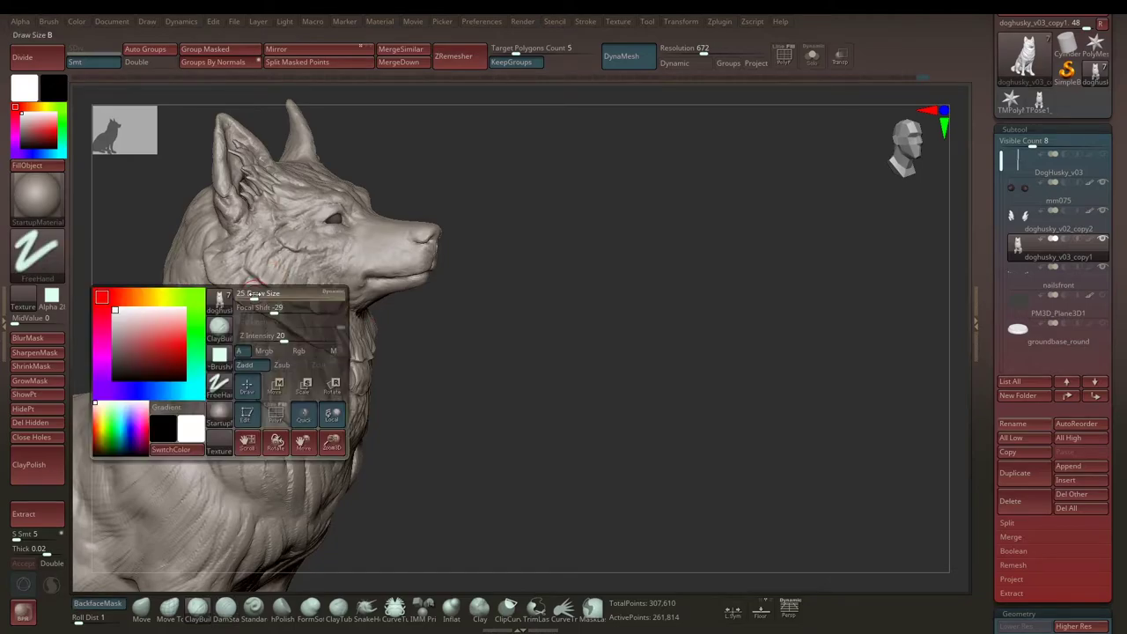
pyautogui.click(260, 284)
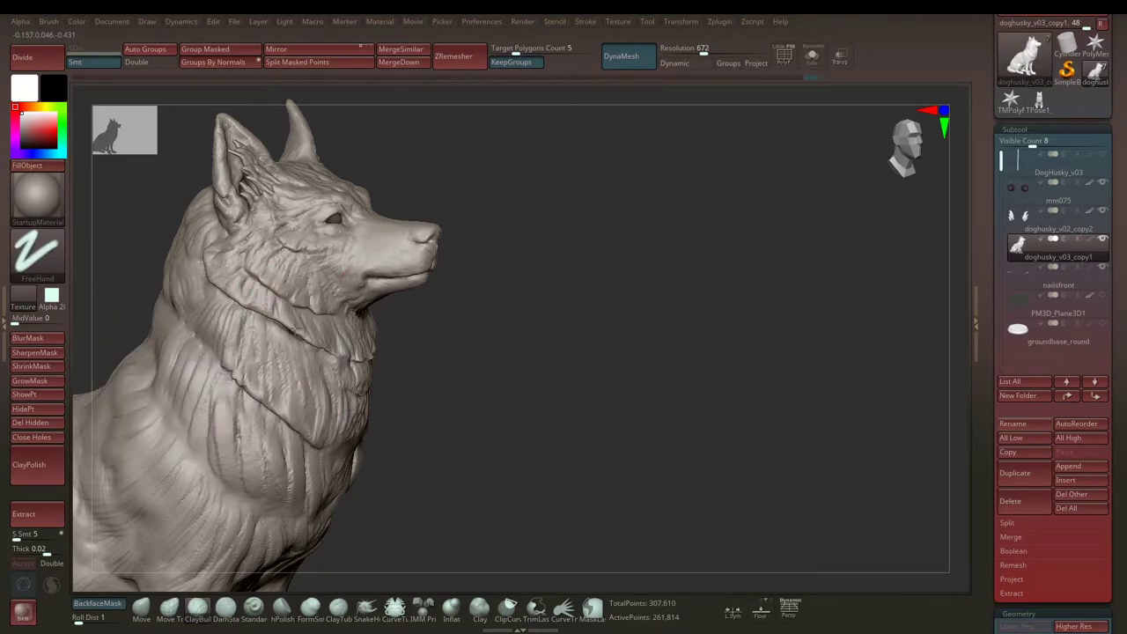
pyautogui.moveTo(349, 349); pyautogui.dragTo(291, 350, button='right')
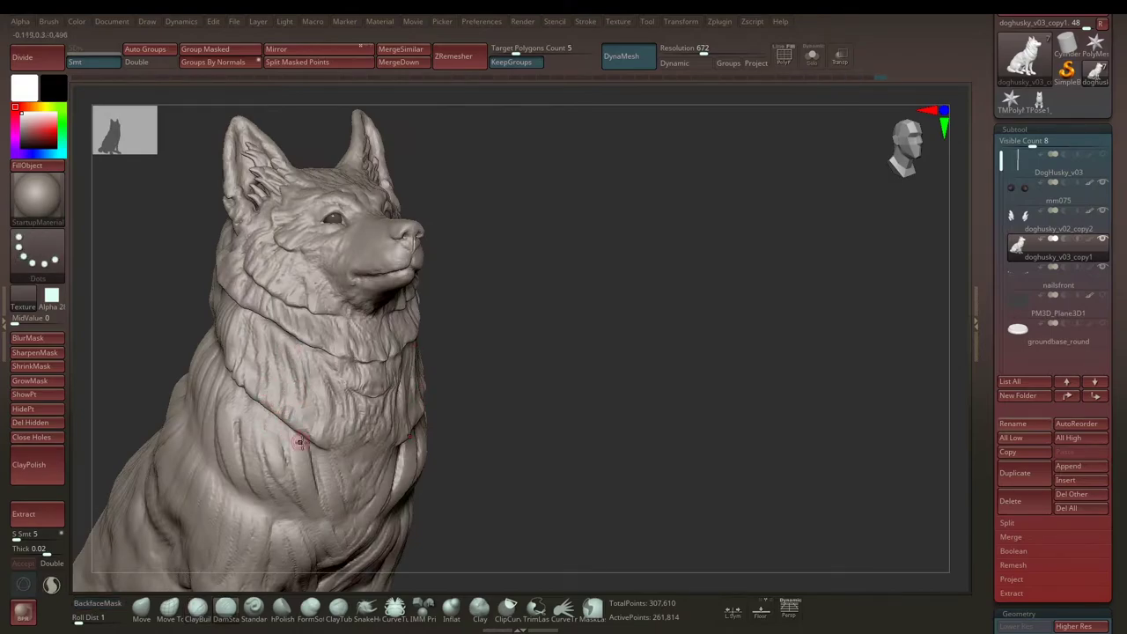
pyautogui.moveTo(390, 383)
pyautogui.mouseDown(button='right')
pyautogui.moveTo(470, 370)
pyautogui.moveTo(495, 390)
pyautogui.moveTo(361, 343)
pyautogui.moveTo(486, 307)
pyautogui.mouseUp(button='right')
# Step: Change the stroke to Dots and rotate to a side view of the neck and shoulders
pyautogui.press('space')
pyautogui.moveTo(335, 370)
pyautogui.keyDown('ctrl'); pyautogui.mouseDown(button='right')
pyautogui.moveTo(365, 282)
pyautogui.moveTo(611, 191)
pyautogui.moveTo(675, 194)
pyautogui.moveTo(367, 287)
pyautogui.mouseUp(button='right'); pyautogui.keyUp('ctrl')
pyautogui.press('space')
pyautogui.click(378, 251)
pyautogui.moveTo(443, 196)
pyautogui.mouseDown(button='right')
pyautogui.moveTo(437, 223)
pyautogui.moveTo(578, 214)
pyautogui.moveTo(569, 177)
pyautogui.moveTo(529, 208)
pyautogui.moveTo(631, 196)
pyautogui.moveTo(538, 271)
pyautogui.moveTo(612, 250)
pyautogui.moveTo(745, 249)
pyautogui.moveTo(525, 270)
pyautogui.moveTo(833, 223)
pyautogui.mouseUp(button='right')
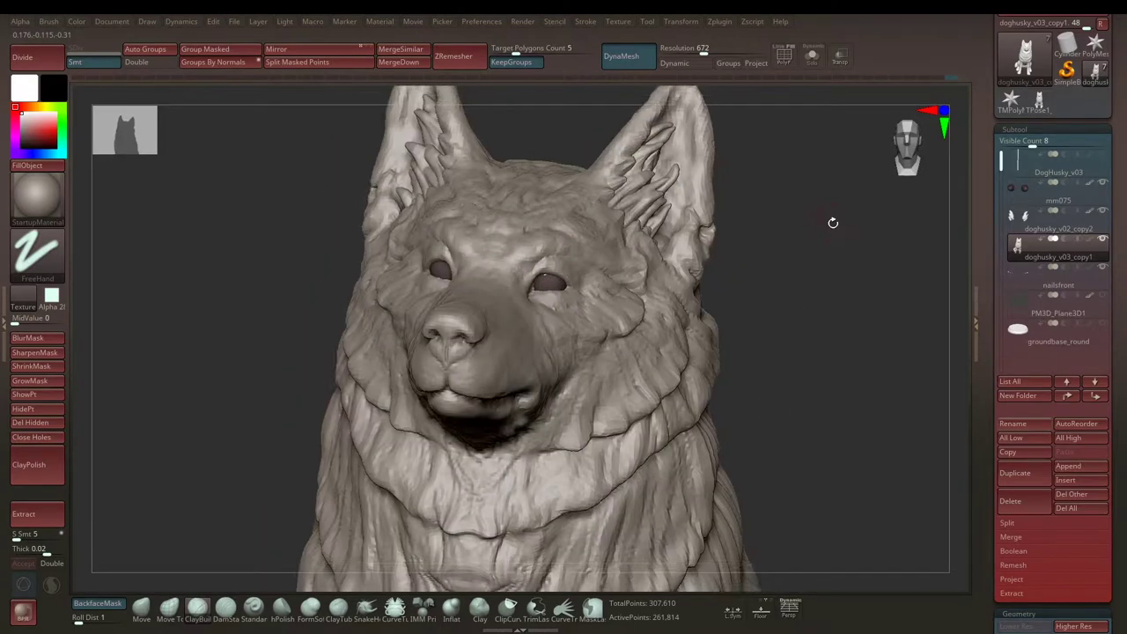
pyautogui.moveTo(465, 188)
pyautogui.mouseDown(button='right')
pyautogui.moveTo(744, 229)
pyautogui.moveTo(465, 258)
pyautogui.moveTo(414, 249)
pyautogui.moveTo(456, 208)
pyautogui.mouseUp(button='right')
pyautogui.rightClick(456, 208)
pyautogui.moveTo(645, 200)
pyautogui.mouseDown(button='right')
pyautogui.moveTo(422, 327)
pyautogui.moveTo(377, 222)
pyautogui.moveTo(649, 206)
pyautogui.moveTo(528, 264)
pyautogui.moveTo(83, 320)
pyautogui.moveTo(327, 253)
pyautogui.moveTo(291, 244)
pyautogui.moveTo(523, 231)
pyautogui.moveTo(394, 297)
pyautogui.moveTo(575, 246)
pyautogui.moveTo(371, 273)
pyautogui.mouseUp(button='right')
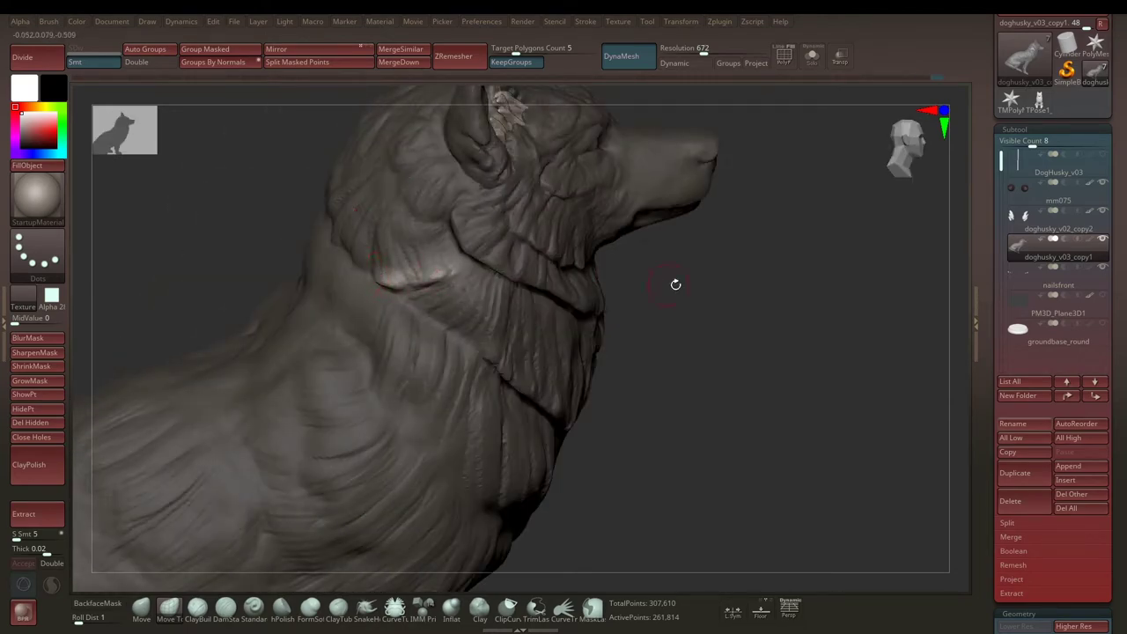
# Step: Orbit around the head and neck, softening the mask edge along the ruff
pyautogui.moveTo(675, 284)
pyautogui.mouseDown(button='right')
pyautogui.moveTo(515, 295)
pyautogui.moveTo(641, 344)
pyautogui.mouseUp(button='right')
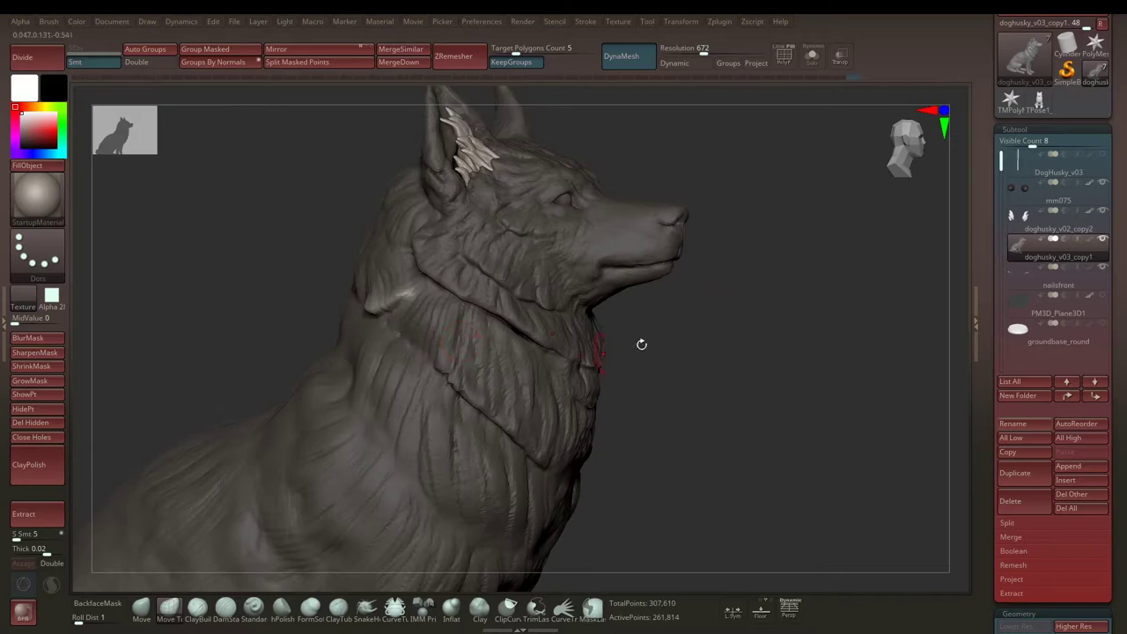
pyautogui.press('space')
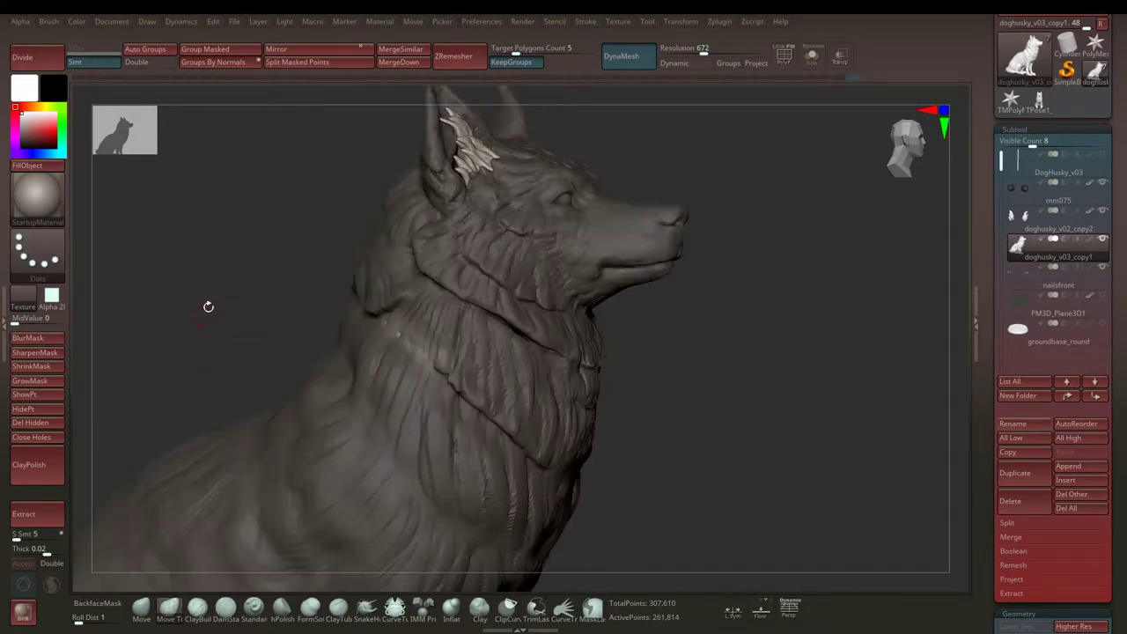
pyautogui.moveTo(209, 307); pyautogui.dragTo(393, 326, button='right')
pyautogui.moveTo(308, 329)
pyautogui.mouseDown(button='right')
pyautogui.moveTo(220, 330)
pyautogui.moveTo(657, 329)
pyautogui.moveTo(407, 352)
pyautogui.moveTo(362, 315)
pyautogui.moveTo(402, 315)
pyautogui.moveTo(364, 320)
pyautogui.mouseUp(button='right')
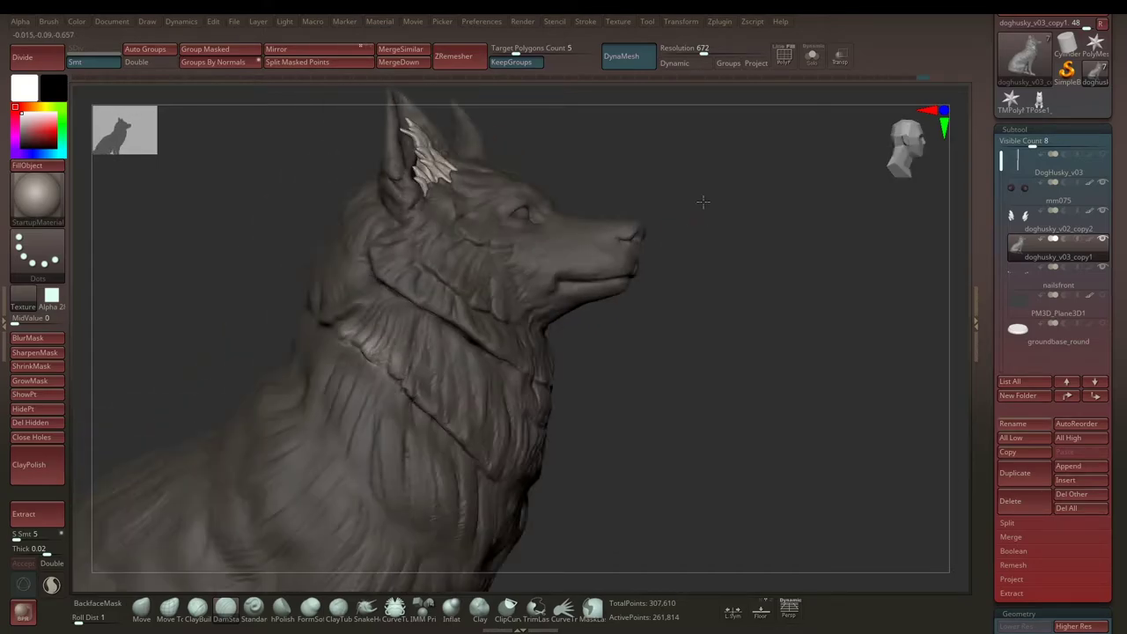
pyautogui.moveTo(656, 222)
pyautogui.mouseDown(button='right')
pyautogui.moveTo(365, 268)
pyautogui.moveTo(599, 261)
pyautogui.moveTo(679, 277)
pyautogui.moveTo(353, 262)
pyautogui.moveTo(282, 278)
pyautogui.mouseUp(button='right')
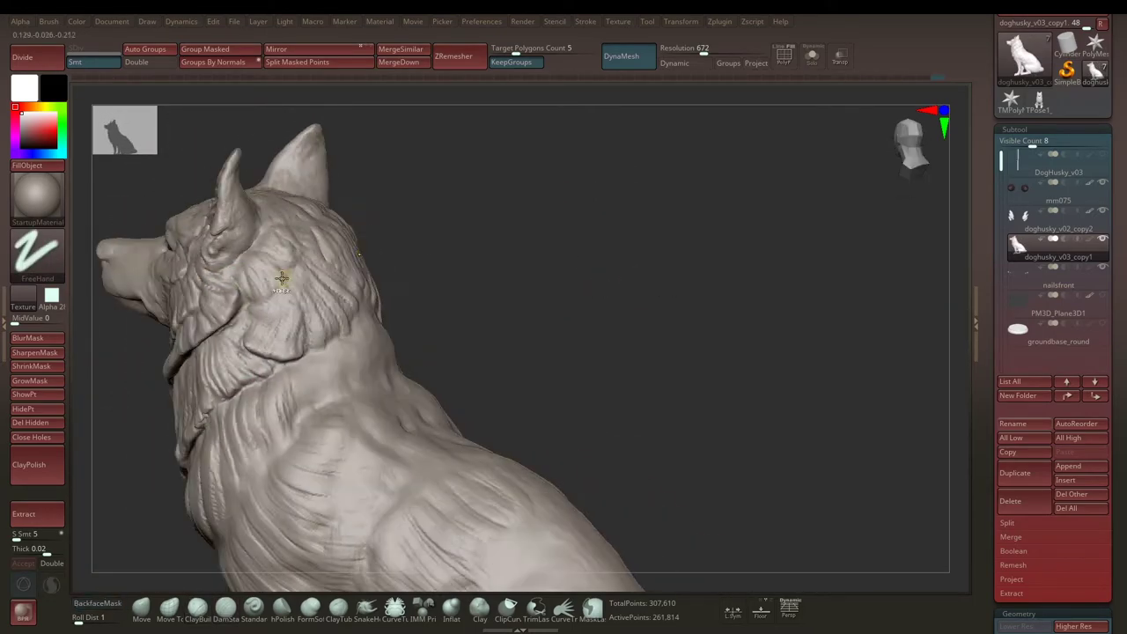
pyautogui.click(33, 338)
pyautogui.moveTo(402, 224); pyautogui.dragTo(317, 289, button='right')
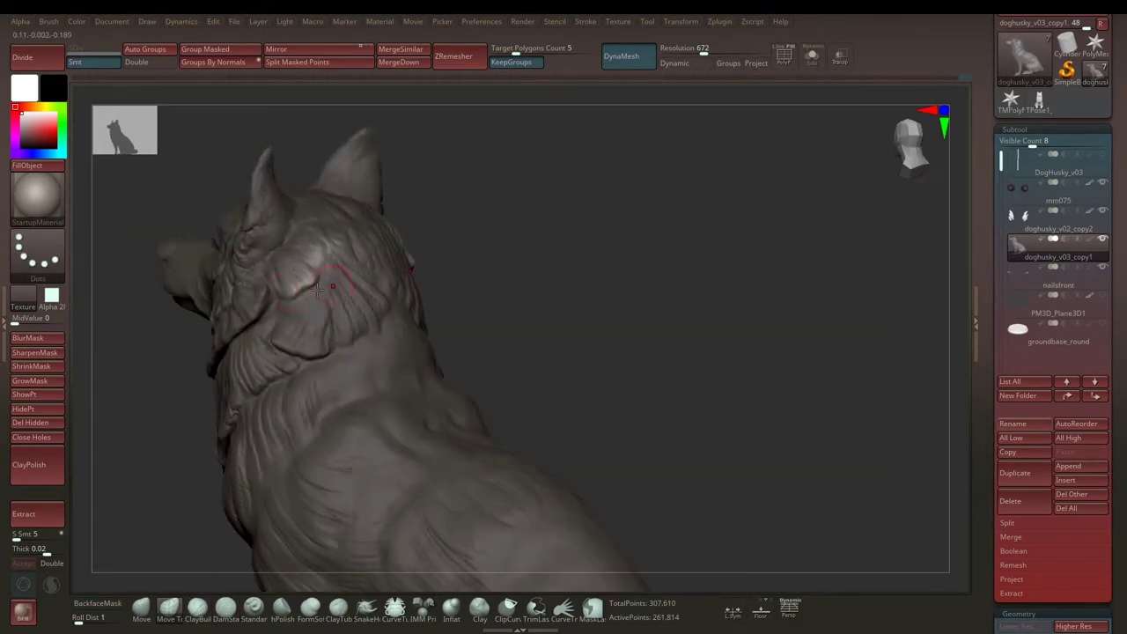
pyautogui.moveTo(413, 244); pyautogui.dragTo(581, 221, button='right')
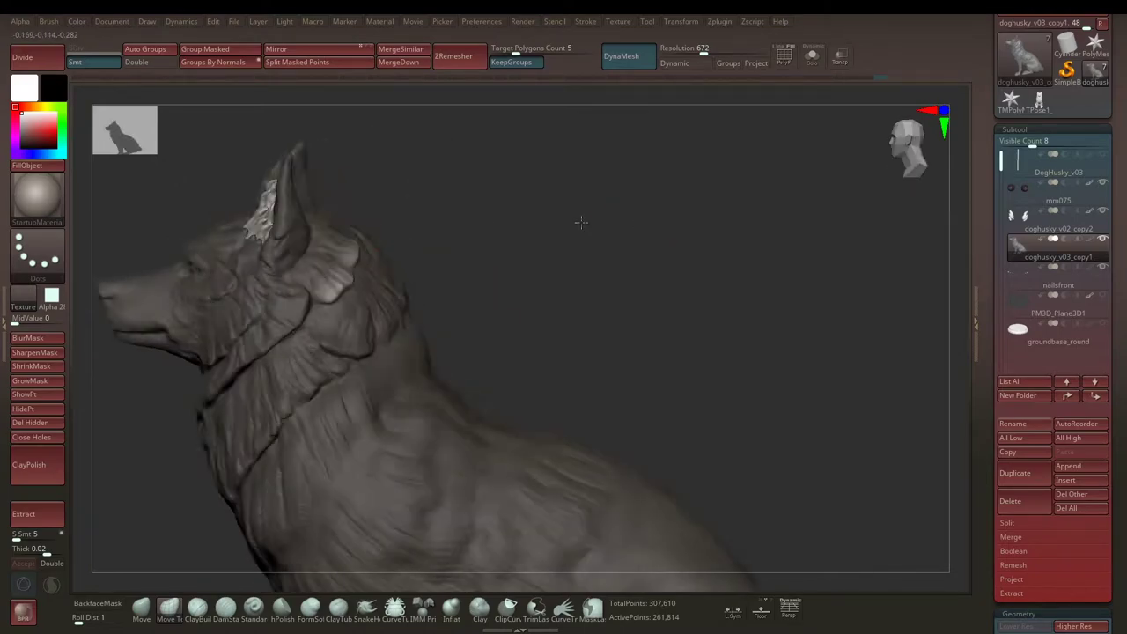
# Step: Work the chest fur and ruff edge from rear, side and front angles, then frame the dog
pyautogui.press('space')
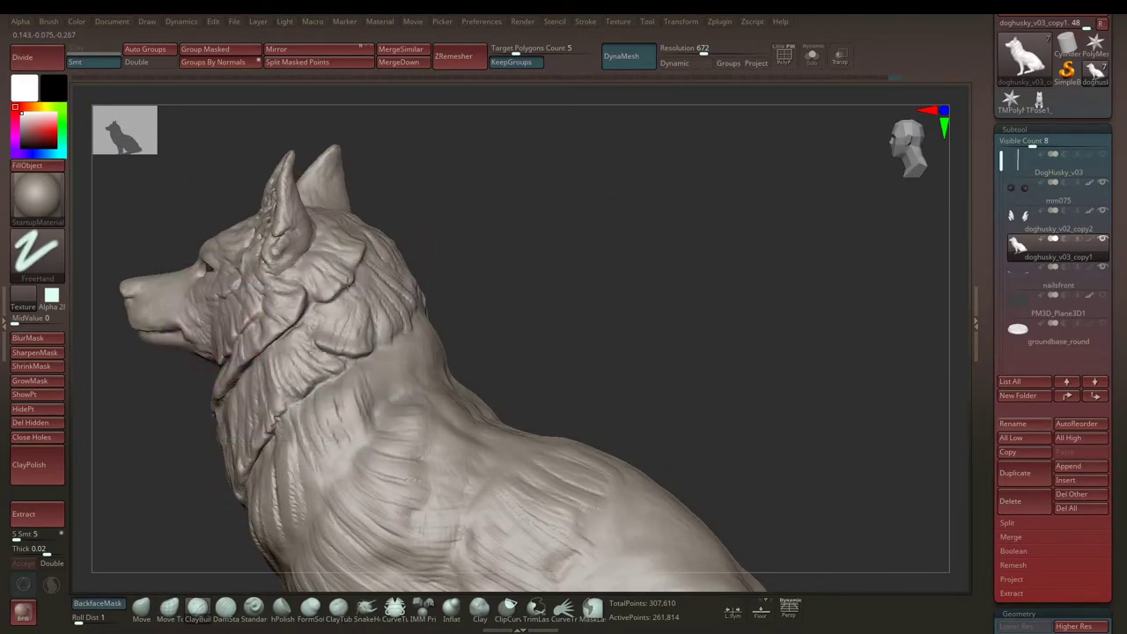
pyautogui.moveTo(506, 219)
pyautogui.mouseDown(button='right')
pyautogui.moveTo(333, 269)
pyautogui.moveTo(460, 309)
pyautogui.moveTo(284, 337)
pyautogui.moveTo(276, 319)
pyautogui.moveTo(348, 297)
pyautogui.mouseUp(button='right')
pyautogui.moveTo(289, 260)
pyautogui.mouseDown(button='right')
pyautogui.moveTo(609, 220)
pyautogui.moveTo(398, 295)
pyautogui.mouseUp(button='right')
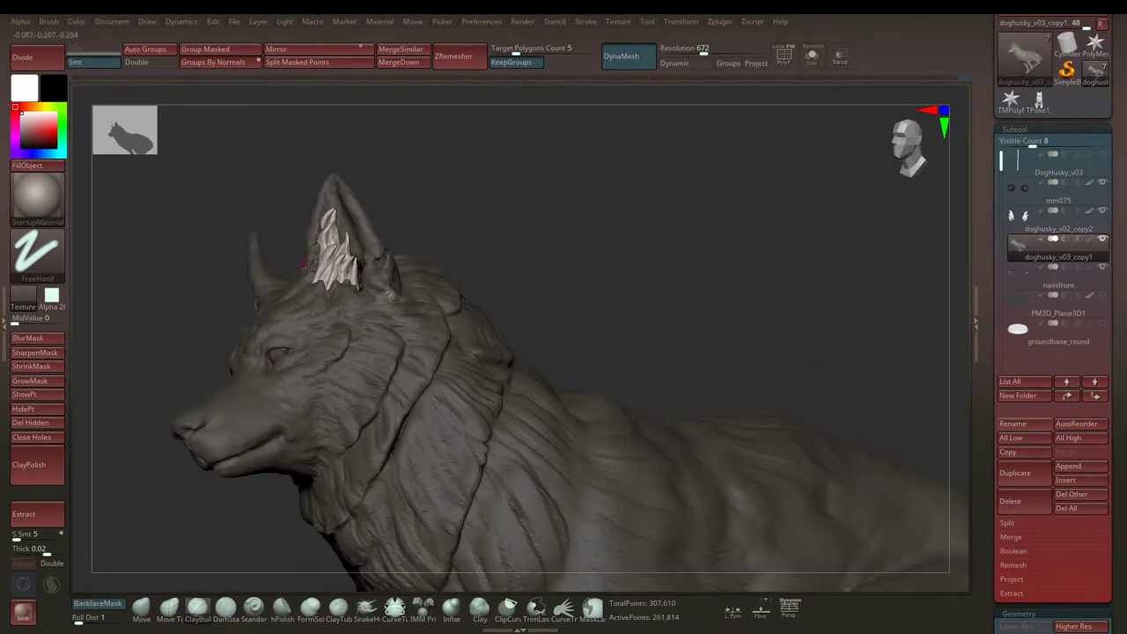
pyautogui.moveTo(305, 264)
pyautogui.mouseDown(button='right')
pyautogui.moveTo(448, 224)
pyautogui.moveTo(407, 279)
pyautogui.moveTo(369, 279)
pyautogui.mouseUp(button='right')
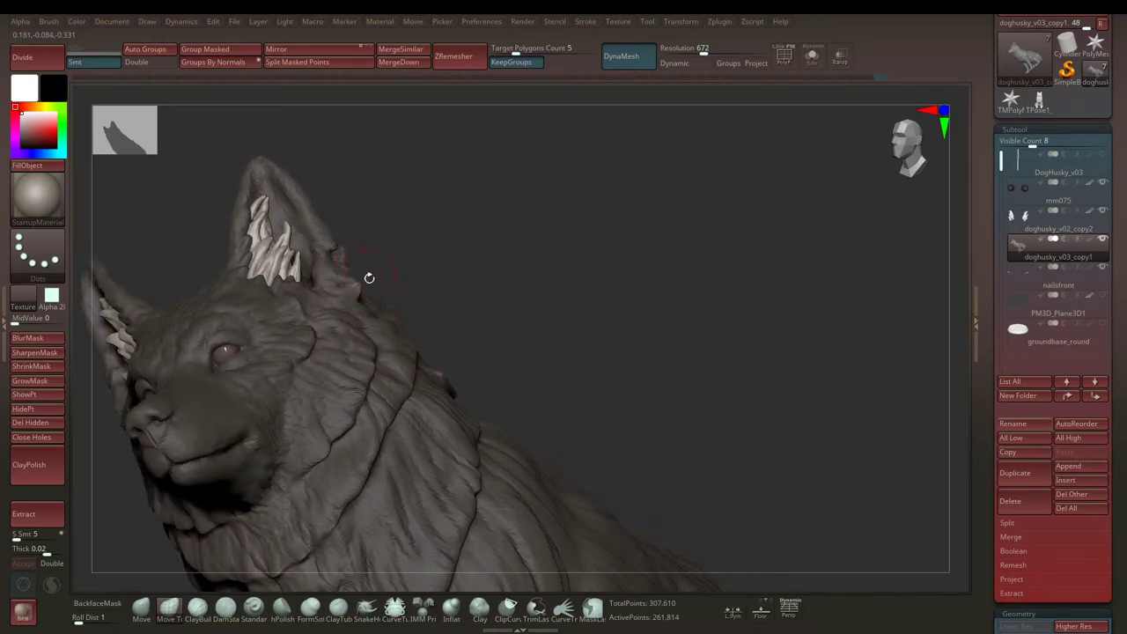
pyautogui.moveTo(427, 240)
pyautogui.mouseDown(button='right')
pyautogui.moveTo(352, 302)
pyautogui.moveTo(440, 244)
pyautogui.moveTo(407, 280)
pyautogui.moveTo(637, 250)
pyautogui.moveTo(509, 263)
pyautogui.moveTo(556, 238)
pyautogui.moveTo(588, 292)
pyautogui.moveTo(579, 317)
pyautogui.moveTo(566, 282)
pyautogui.moveTo(604, 255)
pyautogui.moveTo(566, 275)
pyautogui.moveTo(659, 302)
pyautogui.moveTo(622, 284)
pyautogui.moveTo(551, 170)
pyautogui.moveTo(466, 286)
pyautogui.moveTo(514, 245)
pyautogui.moveTo(568, 237)
pyautogui.moveTo(490, 284)
pyautogui.moveTo(262, 308)
pyautogui.mouseUp(button='right')
pyautogui.press('f')
pyautogui.rightClick(466, 286)
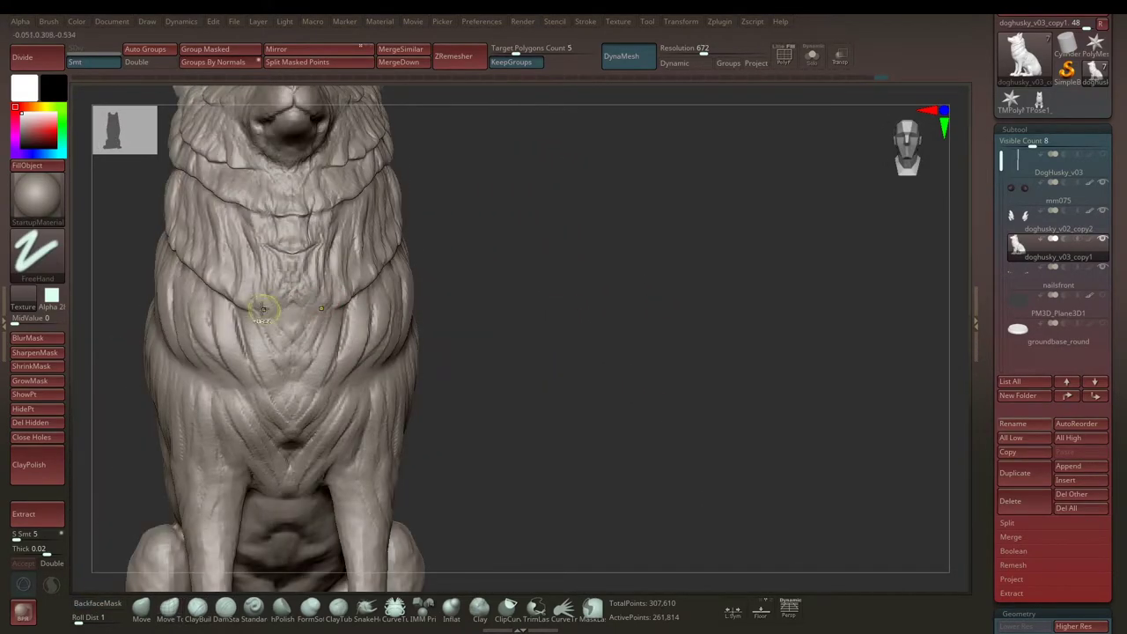
# Step: Adjust the brush settings while orbiting around the neck ruff to a front view of the chest
pyautogui.moveTo(422, 255); pyautogui.dragTo(340, 294, button='right')
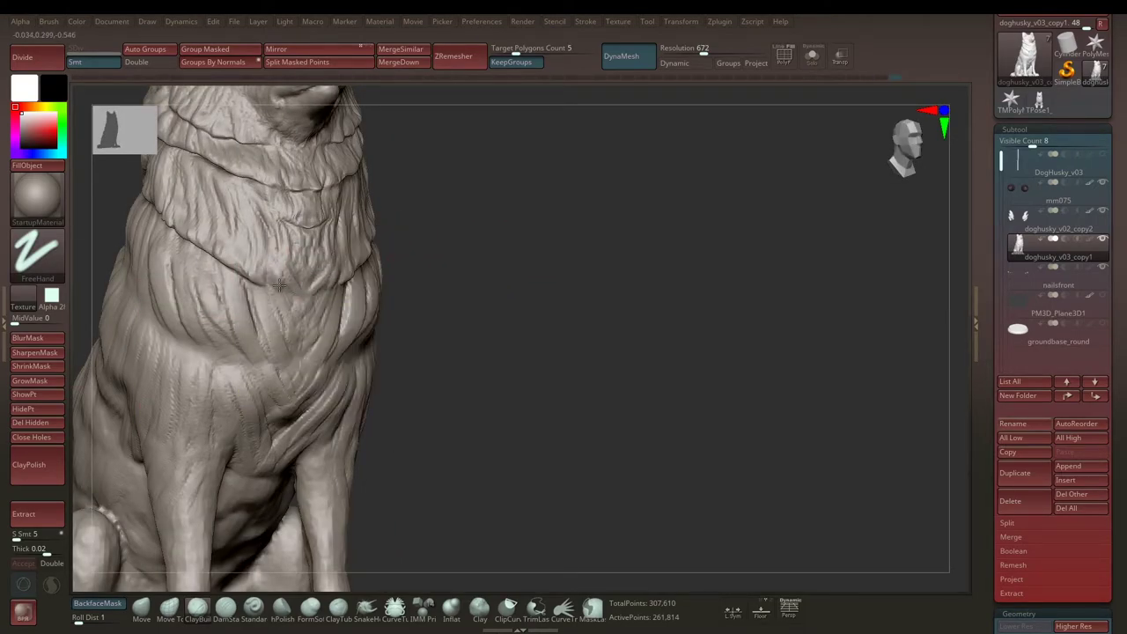
pyautogui.moveTo(455, 237); pyautogui.dragTo(231, 176, button='right')
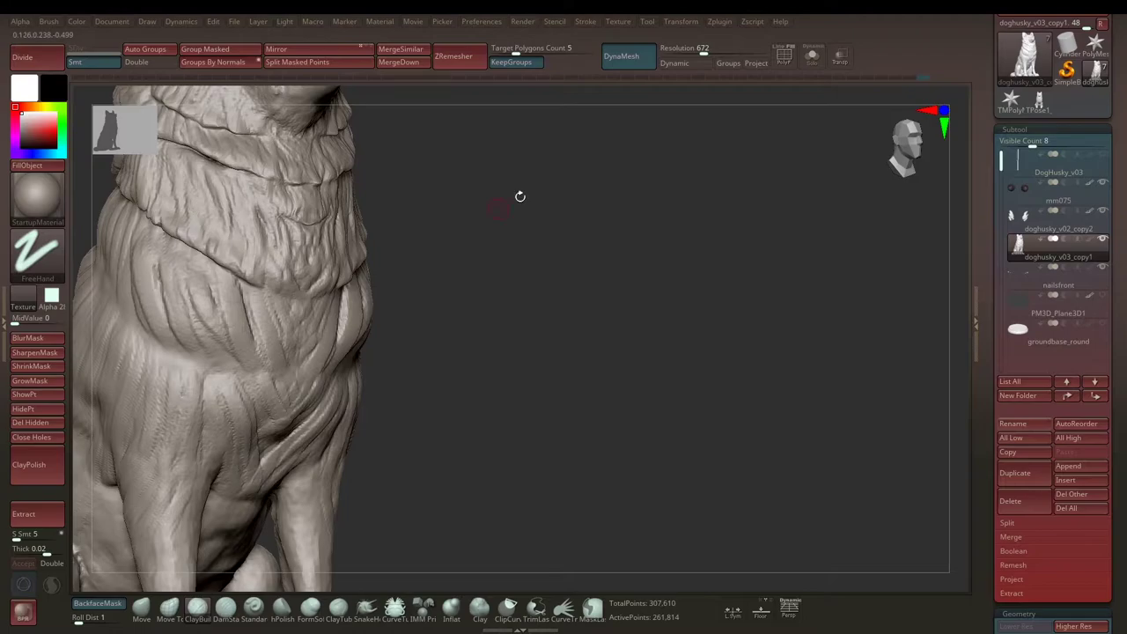
pyautogui.moveTo(520, 196); pyautogui.dragTo(352, 294, button='right')
pyautogui.press('space')
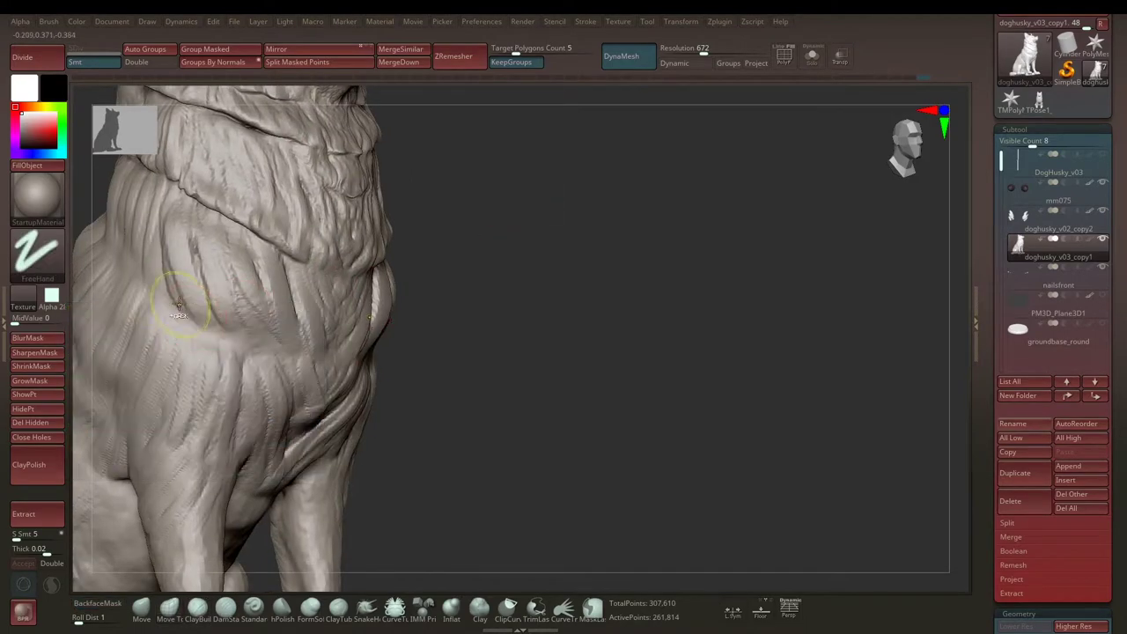
pyautogui.moveTo(468, 202)
pyautogui.mouseDown(button='right')
pyautogui.moveTo(189, 269)
pyautogui.moveTo(414, 291)
pyautogui.mouseUp(button='right')
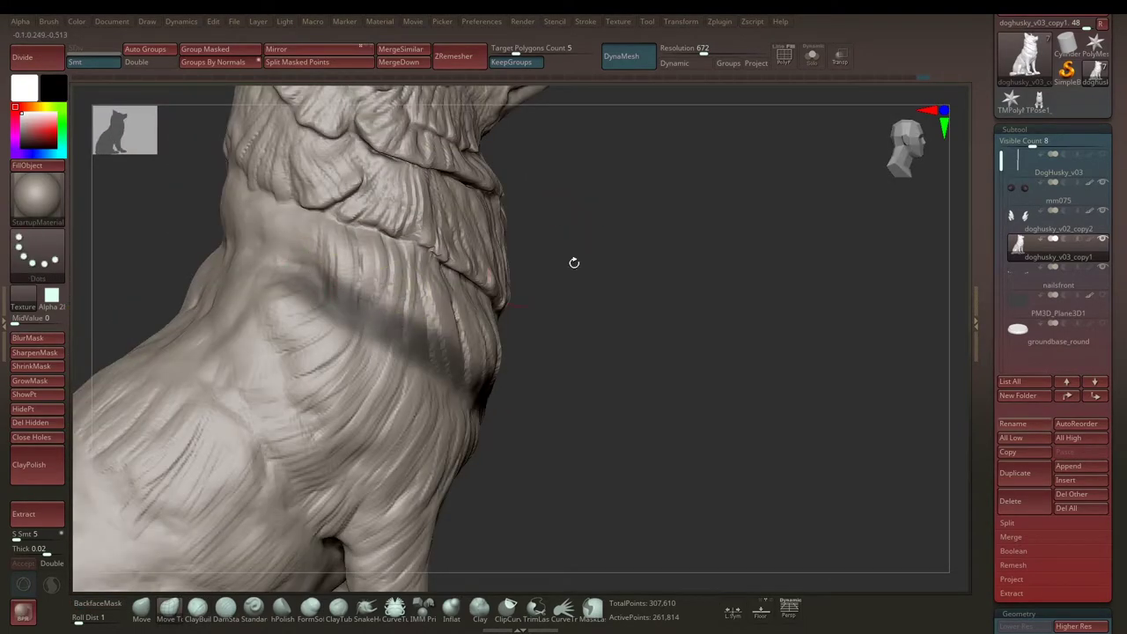
pyautogui.click(44, 337)
pyautogui.moveTo(93, 320)
pyautogui.mouseDown(button='right')
pyautogui.moveTo(516, 239)
pyautogui.moveTo(264, 352)
pyautogui.mouseUp(button='right')
pyautogui.press('space')
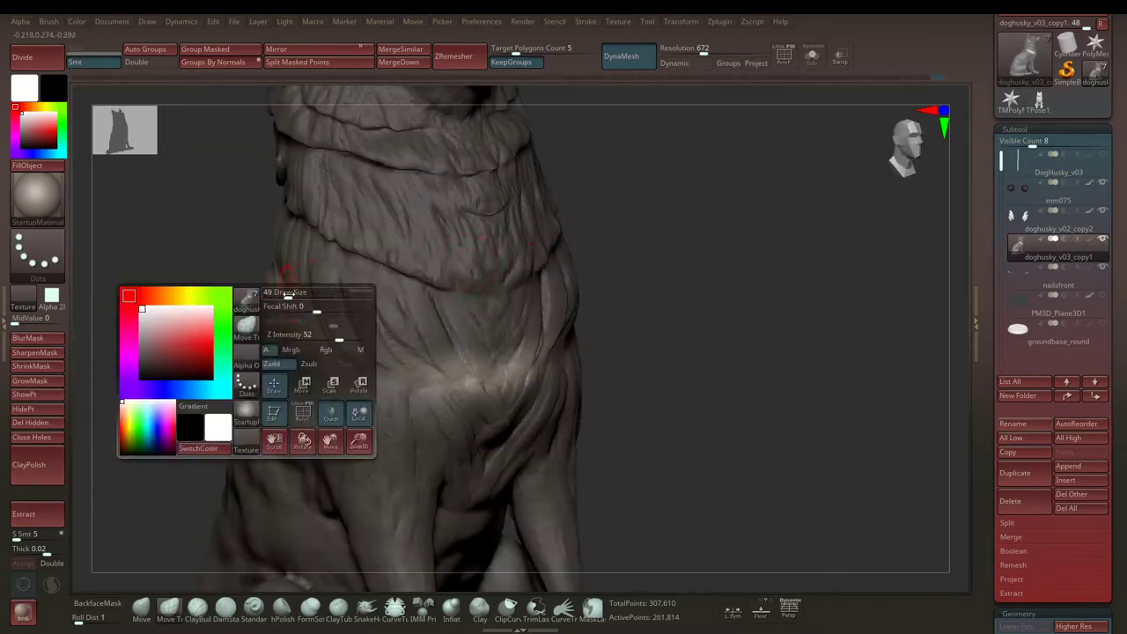
pyautogui.moveTo(299, 310)
pyautogui.mouseDown(button='right')
pyautogui.moveTo(604, 219)
pyautogui.moveTo(390, 364)
pyautogui.mouseUp(button='right')
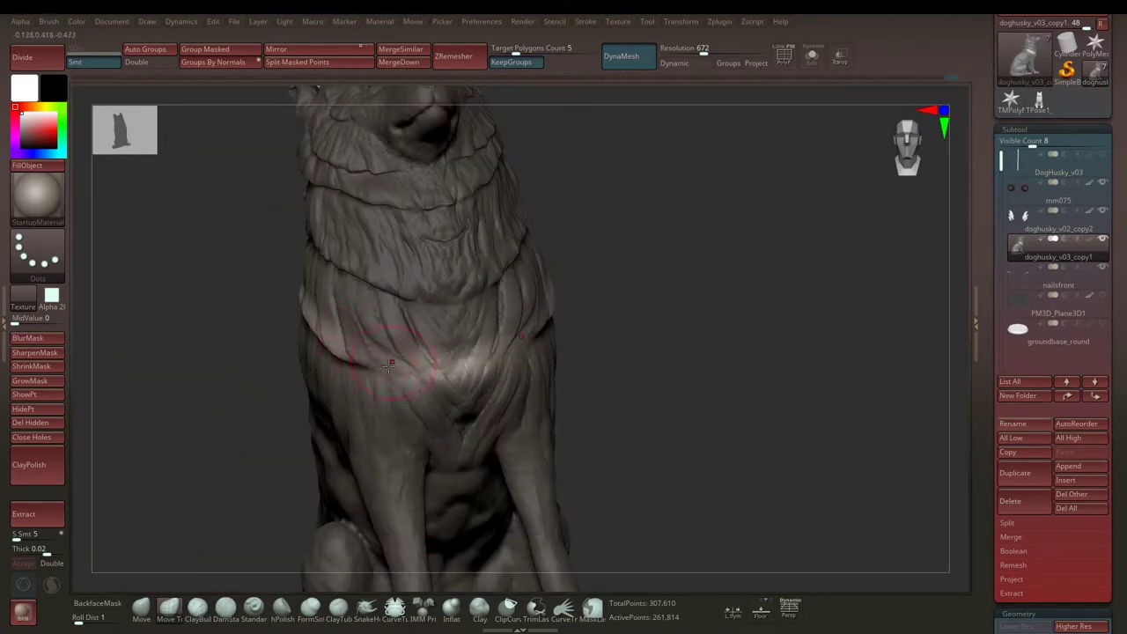
# Step: Sculpt the chest fur below the ruff, checking it from side, frontal and profile views
pyautogui.moveTo(662, 264); pyautogui.dragTo(396, 366, button='right')
pyautogui.moveTo(319, 322); pyautogui.dragTo(426, 336, button='right')
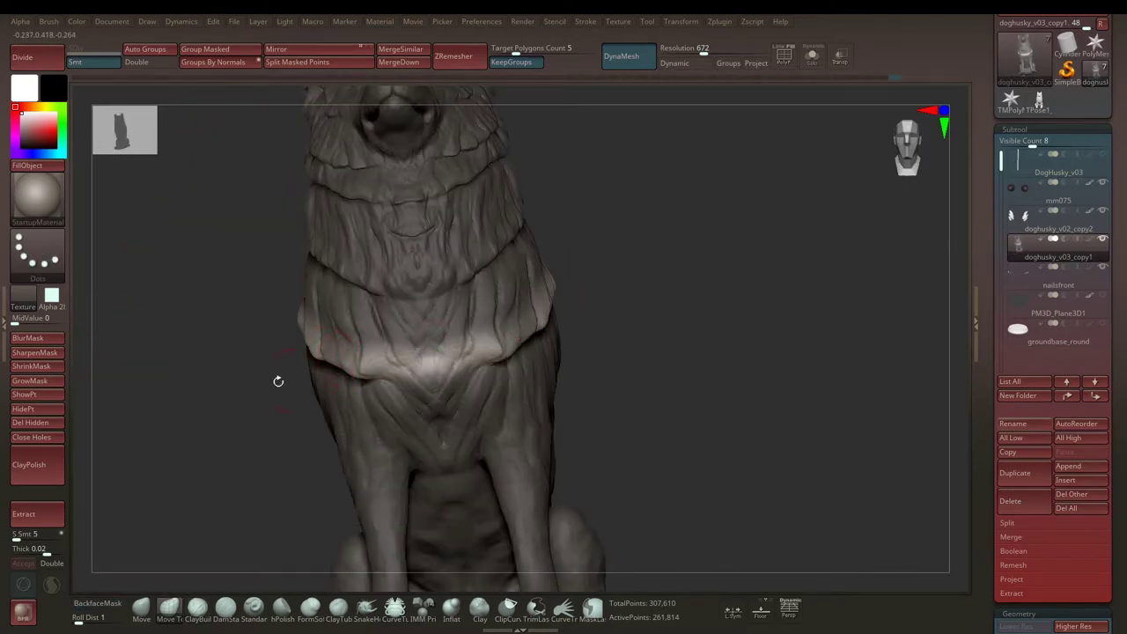
pyautogui.moveTo(278, 381); pyautogui.dragTo(432, 340, button='right')
pyautogui.moveTo(377, 374)
pyautogui.mouseDown(button='right')
pyautogui.moveTo(490, 372)
pyautogui.moveTo(450, 317)
pyautogui.moveTo(423, 344)
pyautogui.mouseUp(button='right')
pyautogui.moveTo(342, 343); pyautogui.dragTo(387, 362, button='right')
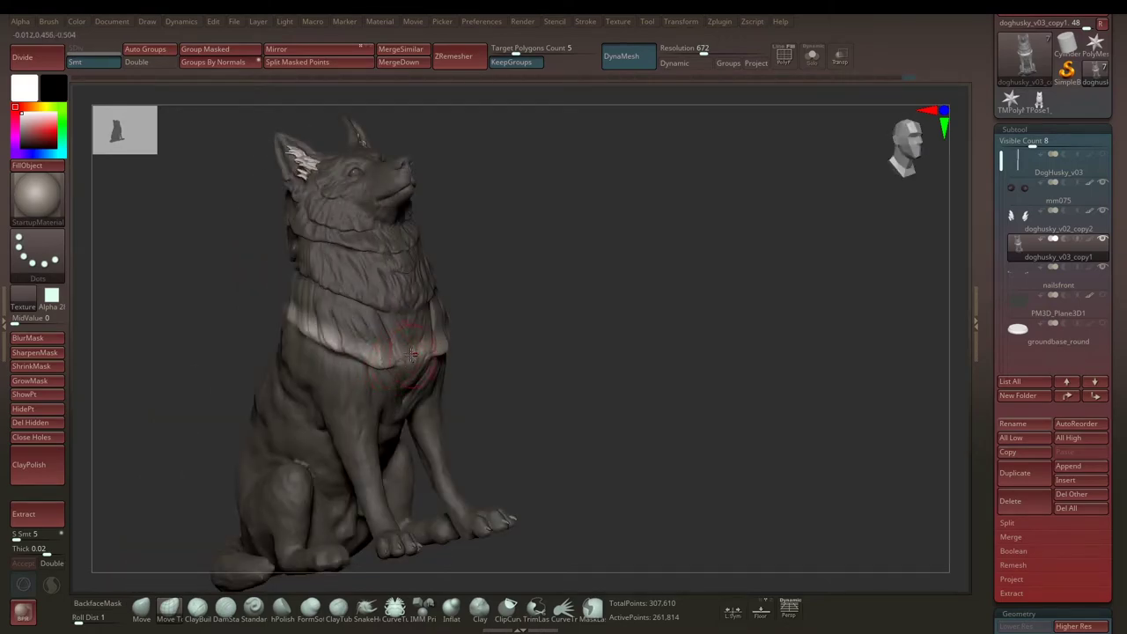
pyautogui.moveTo(443, 305); pyautogui.dragTo(482, 268, button='right')
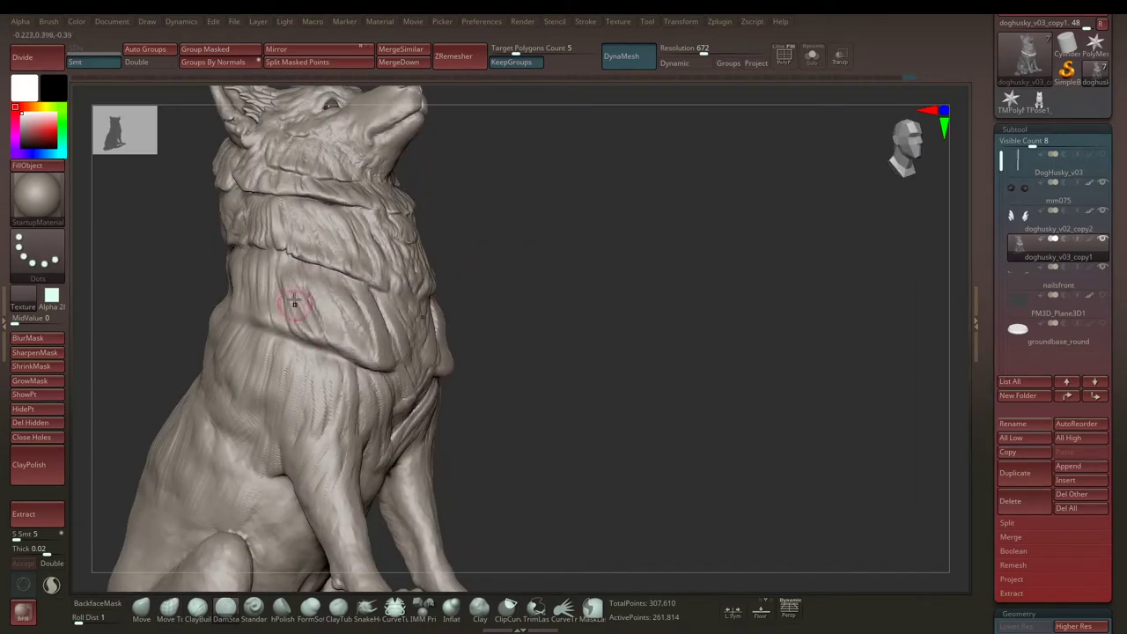
pyautogui.moveTo(353, 361)
pyautogui.mouseDown(button='right')
pyautogui.moveTo(674, 292)
pyautogui.moveTo(573, 289)
pyautogui.moveTo(486, 361)
pyautogui.moveTo(606, 269)
pyautogui.mouseUp(button='right')
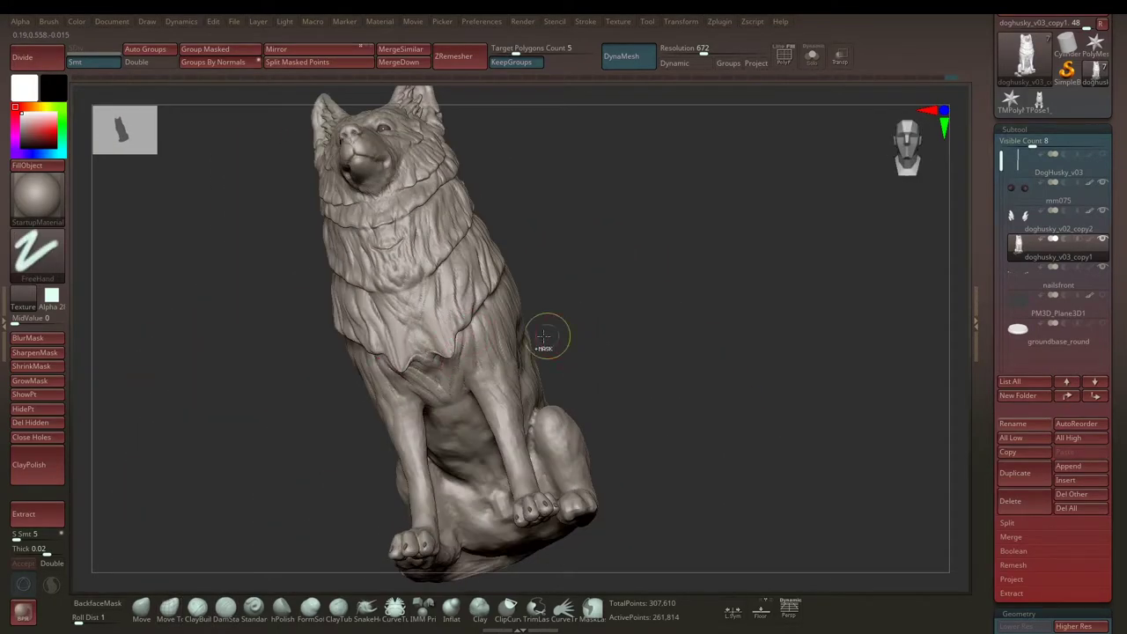
pyautogui.moveTo(604, 220)
pyautogui.mouseDown(button='right')
pyautogui.moveTo(459, 350)
pyautogui.moveTo(474, 331)
pyautogui.moveTo(455, 294)
pyautogui.moveTo(602, 287)
pyautogui.moveTo(448, 380)
pyautogui.mouseUp(button='right')
pyautogui.moveTo(517, 265)
pyautogui.mouseDown(button='right')
pyautogui.moveTo(363, 310)
pyautogui.moveTo(360, 330)
pyautogui.moveTo(332, 259)
pyautogui.moveTo(470, 257)
pyautogui.mouseUp(button='right')
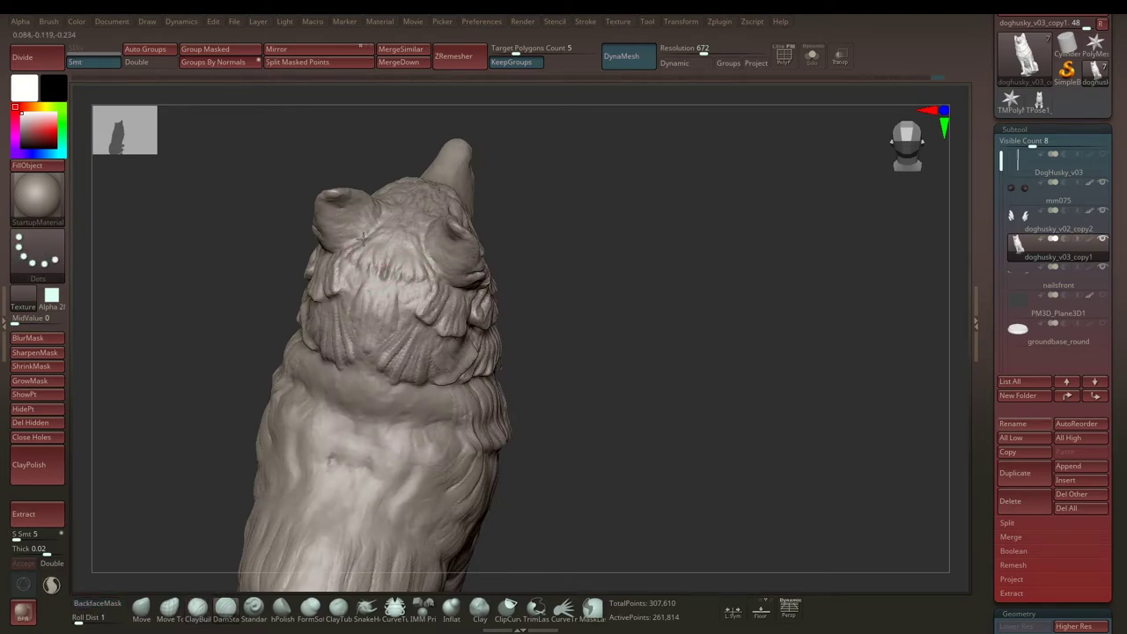
# Step: Sculpt fur behind the ears and across the back of the head from rear, side and front views
pyautogui.moveTo(362, 235)
pyautogui.mouseDown(button='right')
pyautogui.moveTo(378, 297)
pyautogui.moveTo(411, 267)
pyautogui.moveTo(372, 259)
pyautogui.moveTo(354, 272)
pyautogui.moveTo(478, 250)
pyautogui.mouseUp(button='right')
pyautogui.rightClick(396, 291)
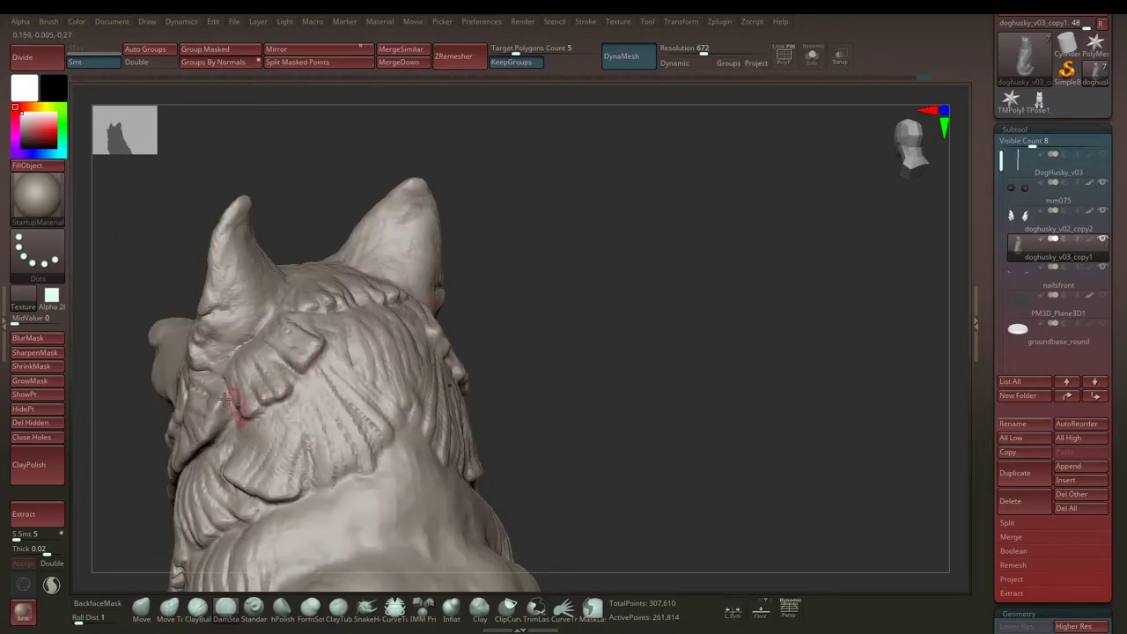
pyautogui.moveTo(525, 270)
pyautogui.mouseDown(button='right')
pyautogui.moveTo(627, 210)
pyautogui.moveTo(352, 266)
pyautogui.mouseUp(button='right')
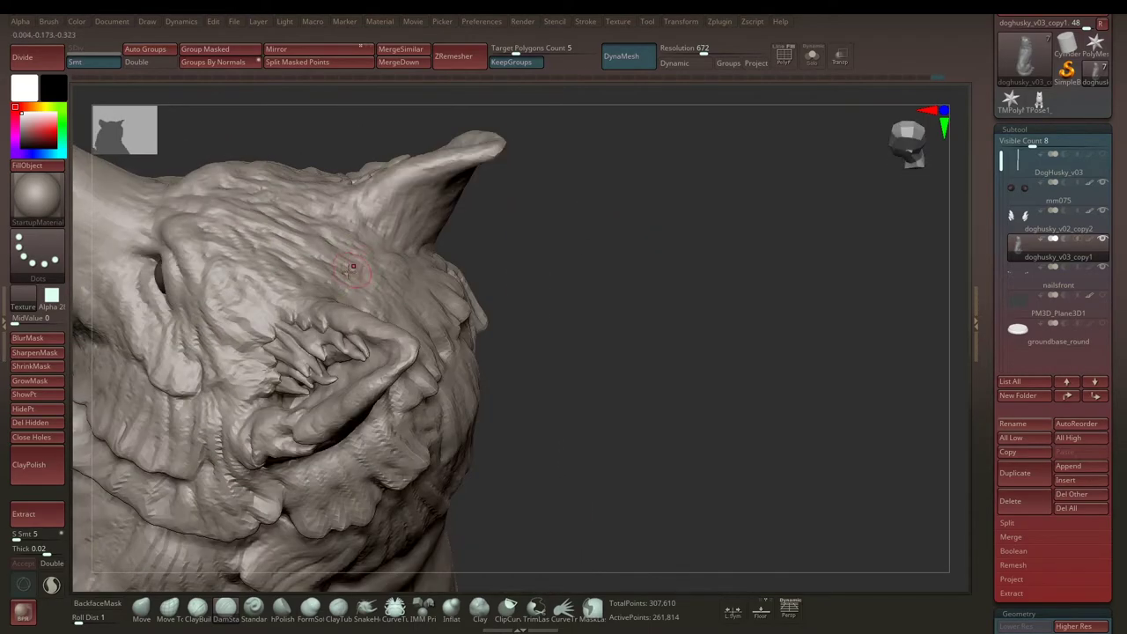
pyautogui.moveTo(546, 237)
pyautogui.mouseDown(button='right')
pyautogui.moveTo(407, 261)
pyautogui.moveTo(523, 229)
pyautogui.moveTo(327, 261)
pyautogui.moveTo(365, 277)
pyautogui.mouseUp(button='right')
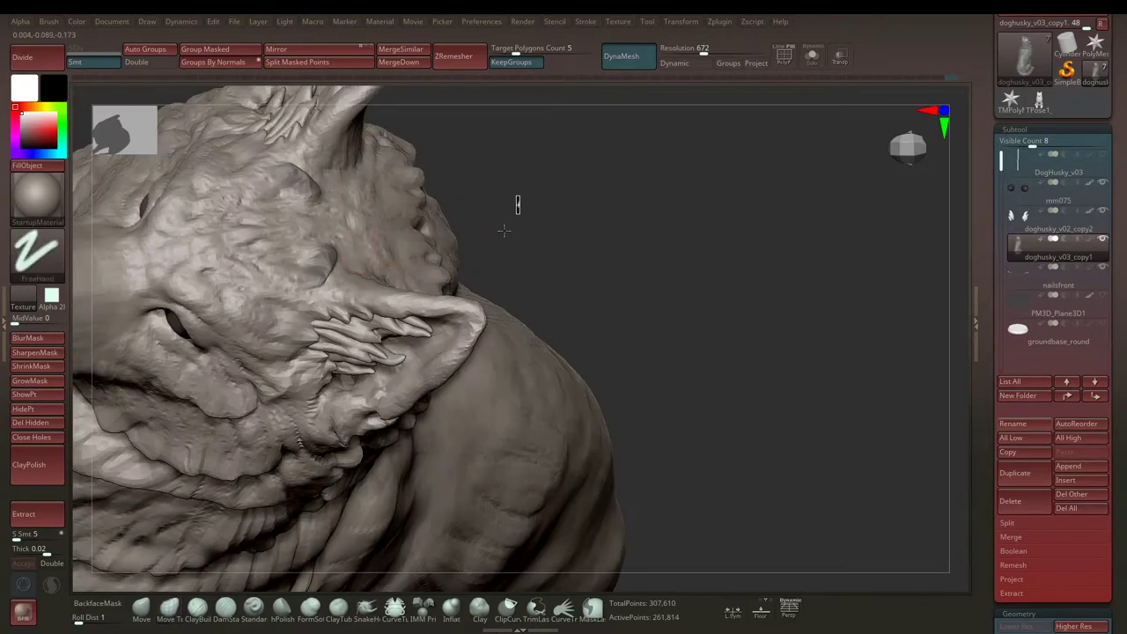
pyautogui.moveTo(298, 227)
pyautogui.mouseDown(button='right')
pyautogui.moveTo(616, 254)
pyautogui.moveTo(696, 222)
pyautogui.moveTo(684, 208)
pyautogui.moveTo(682, 252)
pyautogui.mouseUp(button='right')
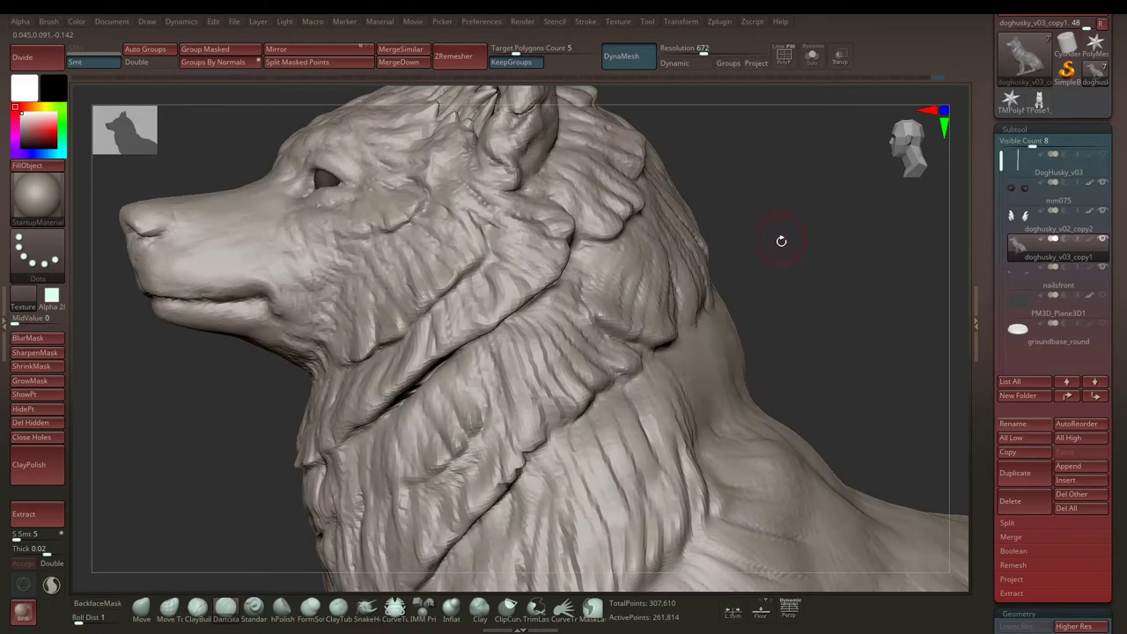
pyautogui.moveTo(780, 239)
pyautogui.mouseDown()
pyautogui.moveTo(637, 292)
pyautogui.moveTo(625, 283)
pyautogui.mouseUp()
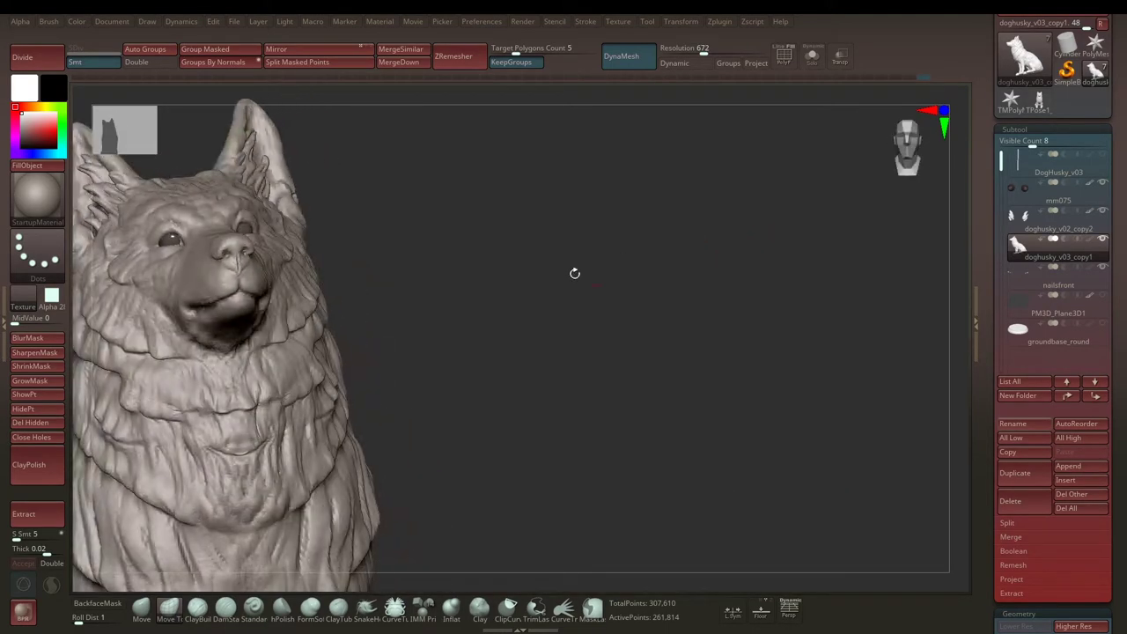
pyautogui.moveTo(573, 272)
pyautogui.mouseDown()
pyautogui.moveTo(618, 279)
pyautogui.moveTo(547, 249)
pyautogui.moveTo(603, 268)
pyautogui.moveTo(554, 239)
pyautogui.moveTo(631, 279)
pyautogui.moveTo(645, 249)
pyautogui.mouseUp()
pyautogui.press('space')
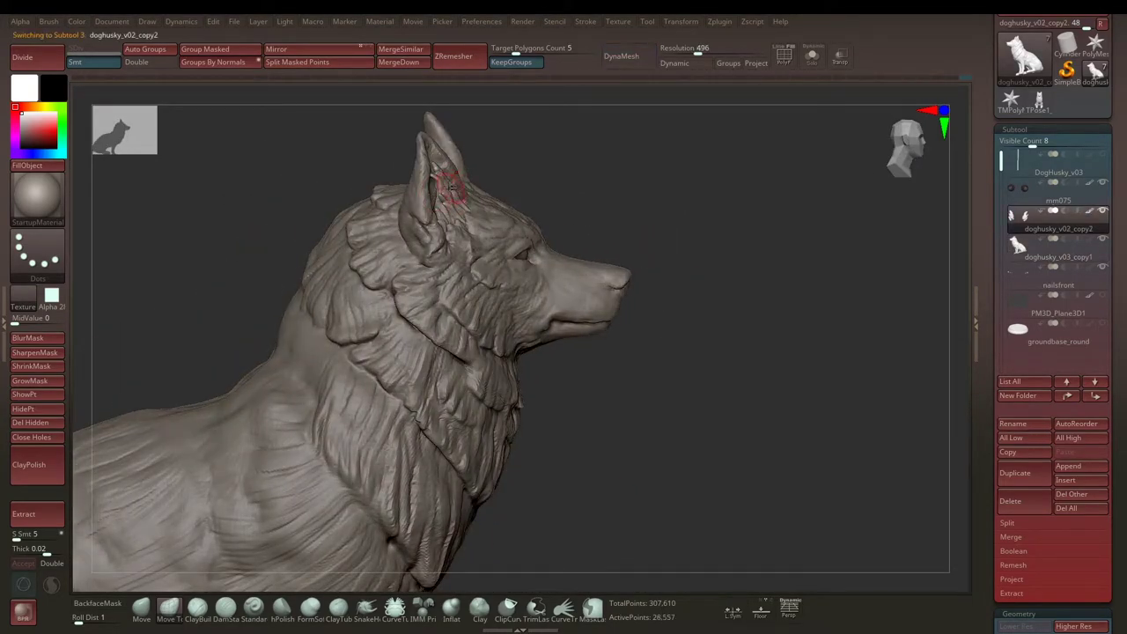
pyautogui.keyDown('alt'); pyautogui.click(449, 187); pyautogui.keyUp('alt')
pyautogui.moveTo(702, 178)
pyautogui.mouseDown()
pyautogui.moveTo(759, 211)
pyautogui.moveTo(612, 279)
pyautogui.mouseUp()
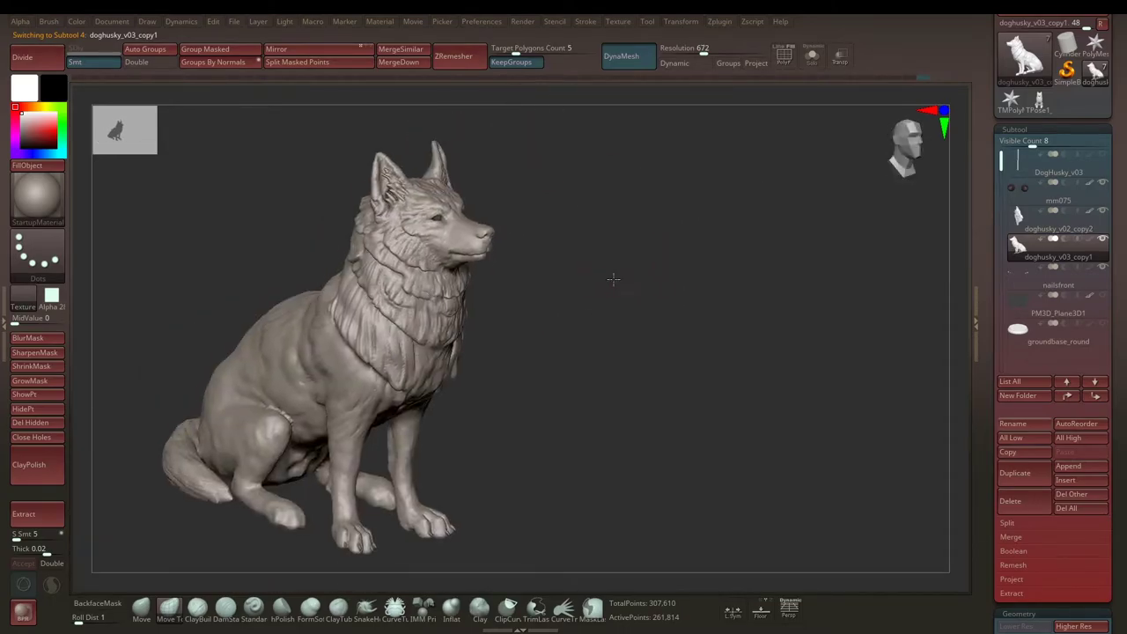
# Step: Sculpt the cheek and muzzle fur, checking the head from front and side profiles
pyautogui.moveTo(652, 215)
pyautogui.mouseDown()
pyautogui.moveTo(717, 243)
pyautogui.moveTo(721, 229)
pyautogui.moveTo(762, 222)
pyautogui.moveTo(734, 229)
pyautogui.moveTo(734, 214)
pyautogui.moveTo(702, 243)
pyautogui.moveTo(727, 238)
pyautogui.moveTo(717, 199)
pyautogui.moveTo(631, 256)
pyautogui.moveTo(647, 265)
pyautogui.mouseUp()
pyautogui.moveTo(669, 324)
pyautogui.mouseDown()
pyautogui.moveTo(722, 290)
pyautogui.moveTo(659, 314)
pyautogui.moveTo(632, 305)
pyautogui.moveTo(551, 329)
pyautogui.moveTo(739, 270)
pyautogui.moveTo(574, 348)
pyautogui.moveTo(710, 252)
pyautogui.moveTo(695, 262)
pyautogui.moveTo(506, 248)
pyautogui.mouseUp()
pyautogui.press('space')
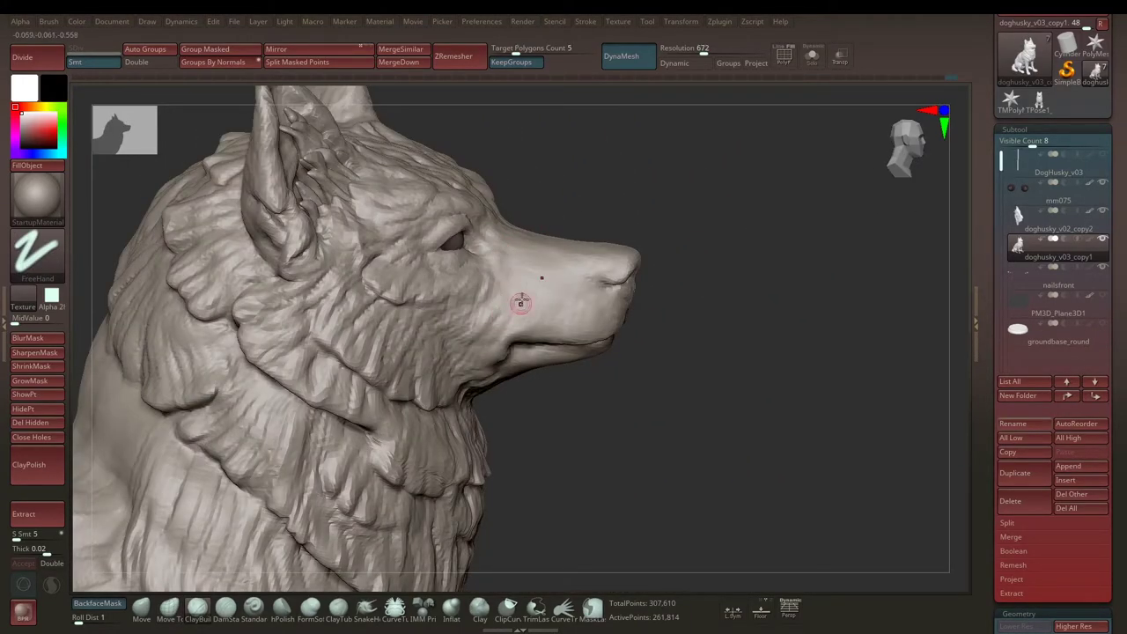
pyautogui.moveTo(521, 302)
pyautogui.mouseDown()
pyautogui.moveTo(692, 261)
pyautogui.moveTo(492, 352)
pyautogui.mouseUp()
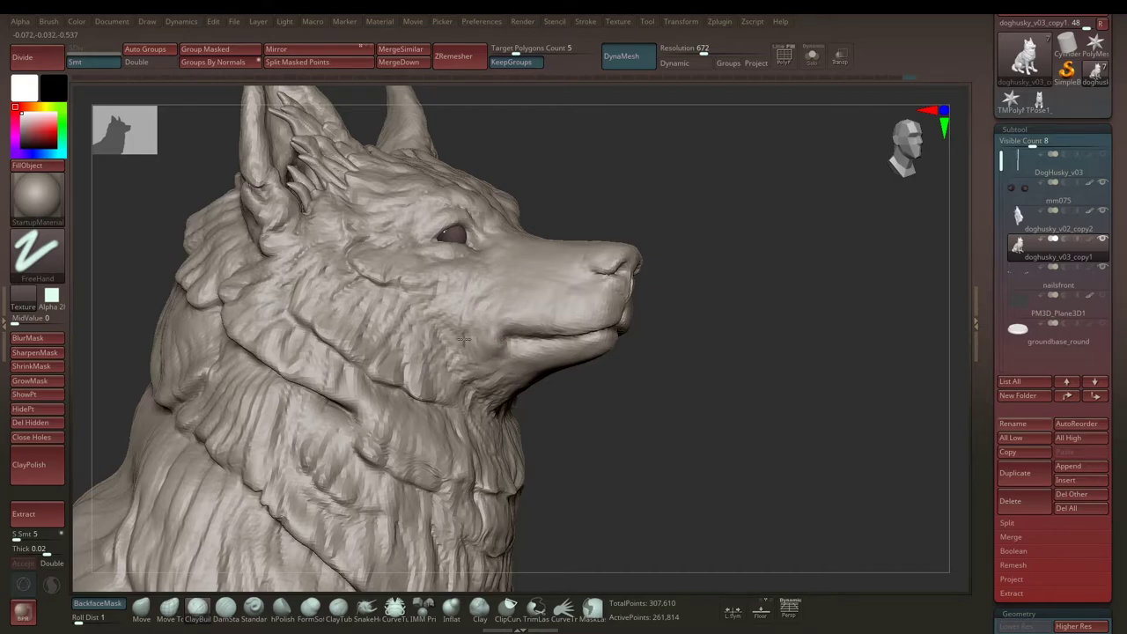
pyautogui.moveTo(446, 337); pyautogui.dragTo(457, 330)
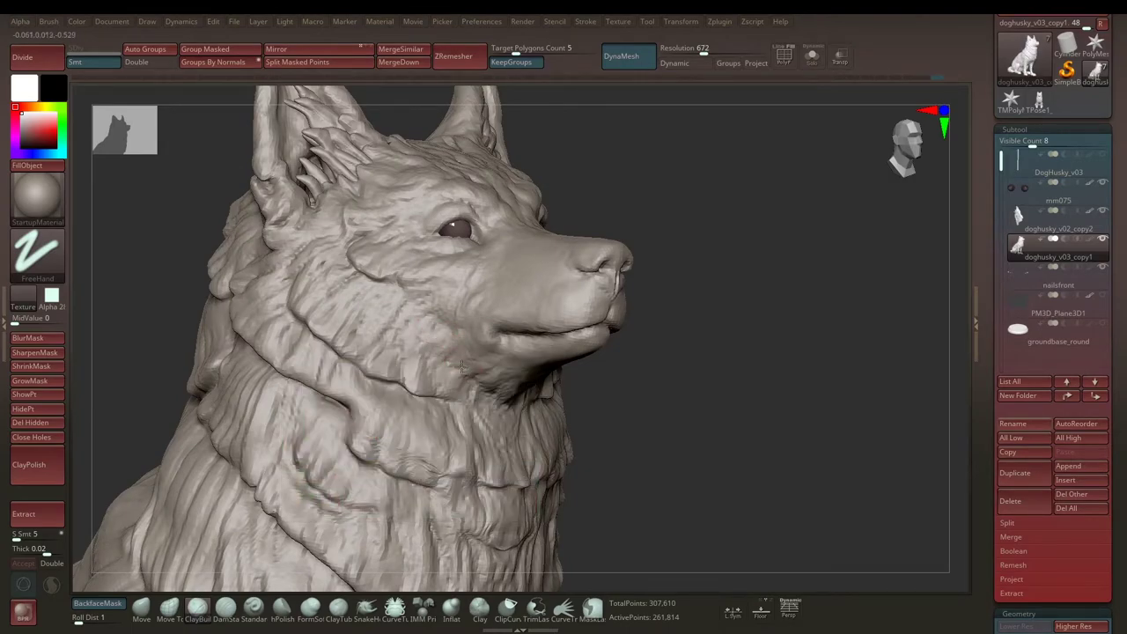
pyautogui.moveTo(689, 335)
pyautogui.mouseDown()
pyautogui.moveTo(432, 259)
pyautogui.moveTo(712, 281)
pyautogui.moveTo(712, 242)
pyautogui.moveTo(712, 284)
pyautogui.moveTo(730, 236)
pyautogui.moveTo(707, 272)
pyautogui.moveTo(410, 329)
pyautogui.moveTo(669, 344)
pyautogui.moveTo(573, 307)
pyautogui.moveTo(674, 276)
pyautogui.moveTo(503, 307)
pyautogui.moveTo(712, 325)
pyautogui.moveTo(322, 291)
pyautogui.moveTo(252, 269)
pyautogui.moveTo(830, 325)
pyautogui.moveTo(502, 322)
pyautogui.moveTo(191, 357)
pyautogui.moveTo(126, 337)
pyautogui.moveTo(485, 216)
pyautogui.moveTo(624, 315)
pyautogui.moveTo(502, 267)
pyautogui.moveTo(516, 259)
pyautogui.moveTo(521, 393)
pyautogui.moveTo(480, 416)
pyautogui.mouseUp()
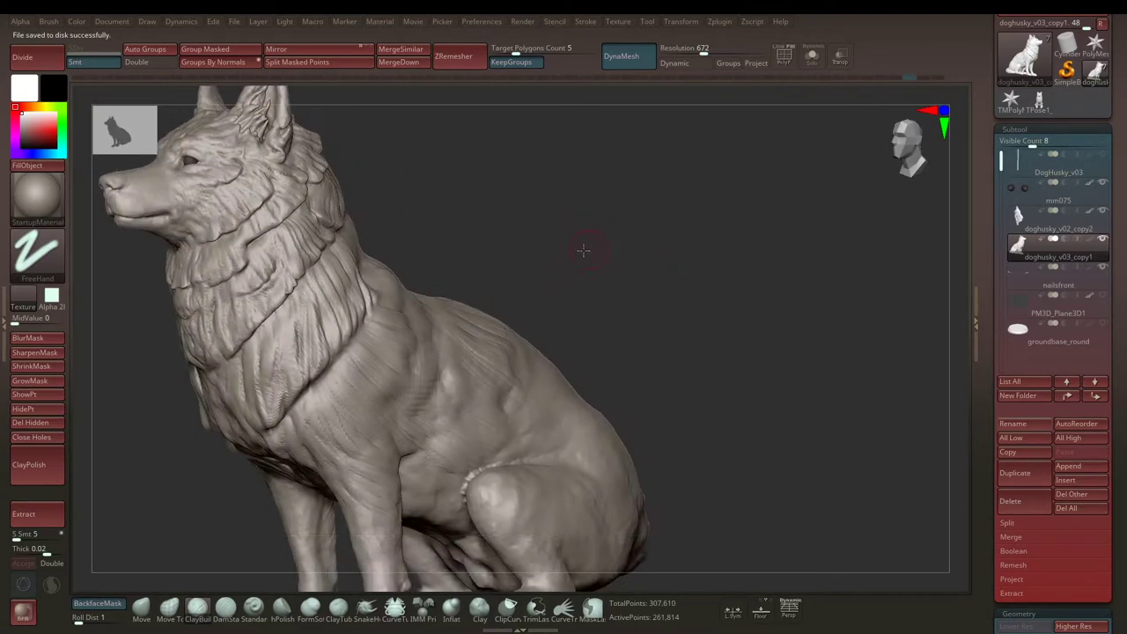
# Step: Dismiss the undo-history warning and orbit to rear and left-profile views of the head
pyautogui.click(355, 315)
pyautogui.moveTo(337, 252)
pyautogui.mouseDown()
pyautogui.moveTo(463, 195)
pyautogui.moveTo(379, 221)
pyautogui.moveTo(385, 239)
pyautogui.moveTo(417, 244)
pyautogui.mouseUp()
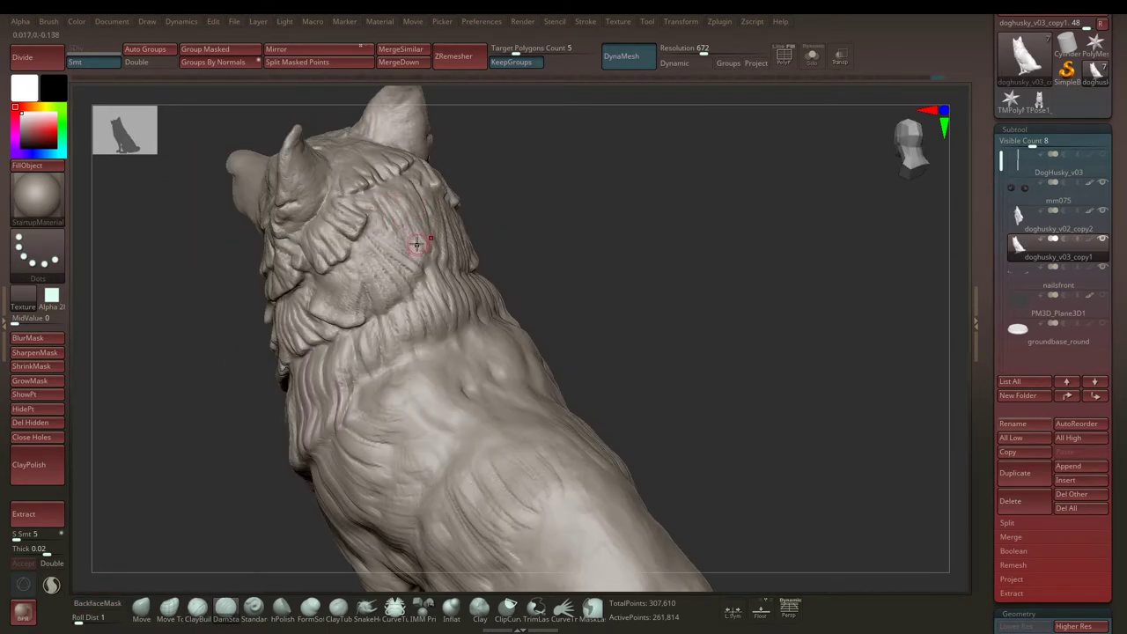
pyautogui.moveTo(362, 327); pyautogui.dragTo(337, 329)
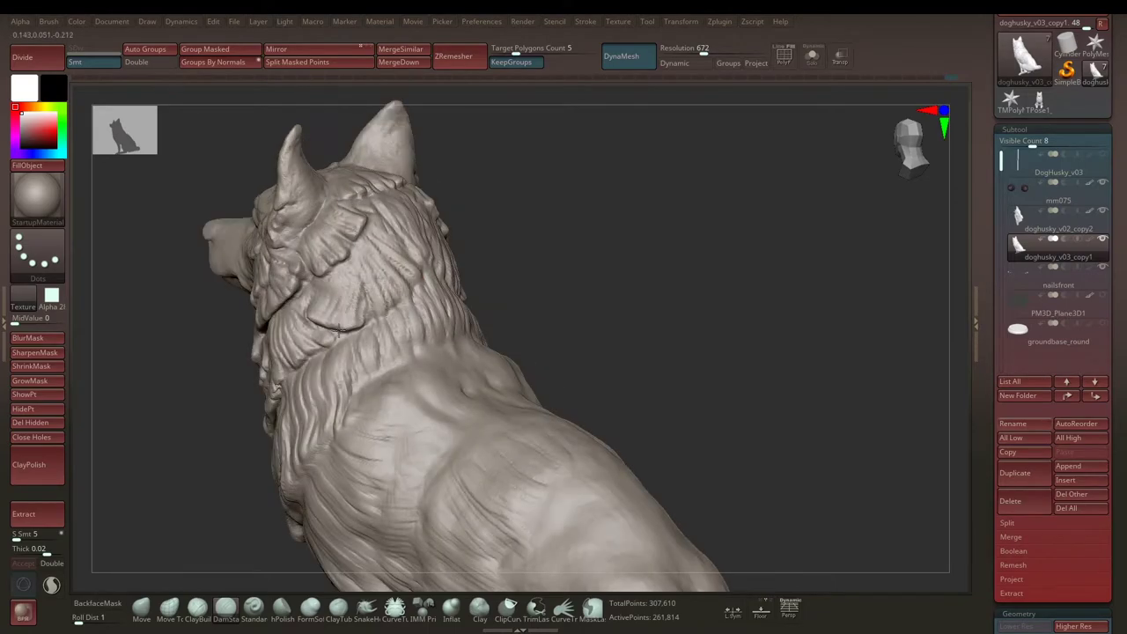
pyautogui.moveTo(499, 199); pyautogui.dragTo(316, 280)
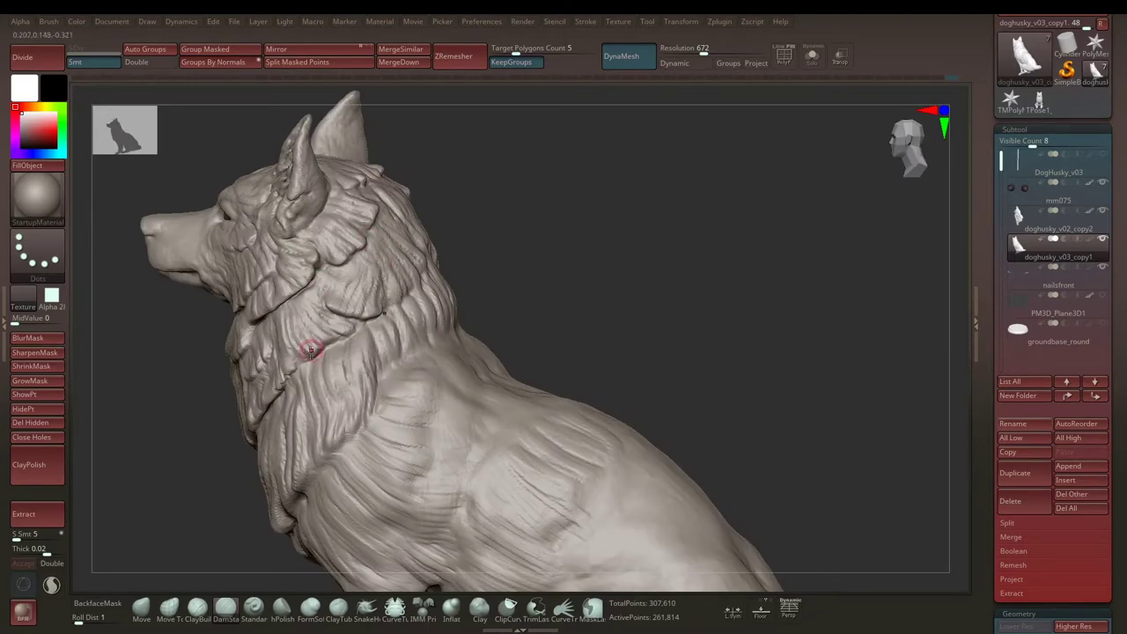
pyautogui.moveTo(531, 209)
pyautogui.mouseDown()
pyautogui.moveTo(566, 212)
pyautogui.moveTo(511, 168)
pyautogui.mouseUp()
pyautogui.press('space')
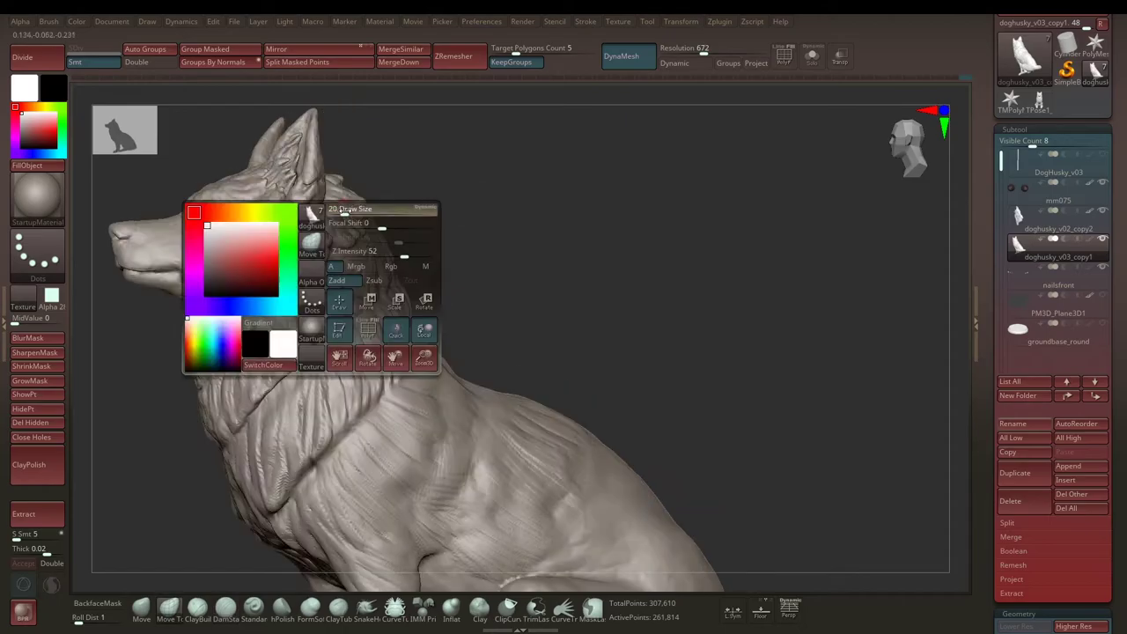
pyautogui.moveTo(388, 184)
pyautogui.mouseDown()
pyautogui.moveTo(513, 182)
pyautogui.moveTo(505, 201)
pyautogui.moveTo(569, 188)
pyautogui.moveTo(452, 238)
pyautogui.mouseUp()
# Step: Set Draw Size in the brush palette and smooth the shoulder and upper back behind the ruff
pyautogui.press('space')
pyautogui.moveTo(531, 211)
pyautogui.mouseDown()
pyautogui.moveTo(474, 233)
pyautogui.moveTo(93, 301)
pyautogui.mouseUp()
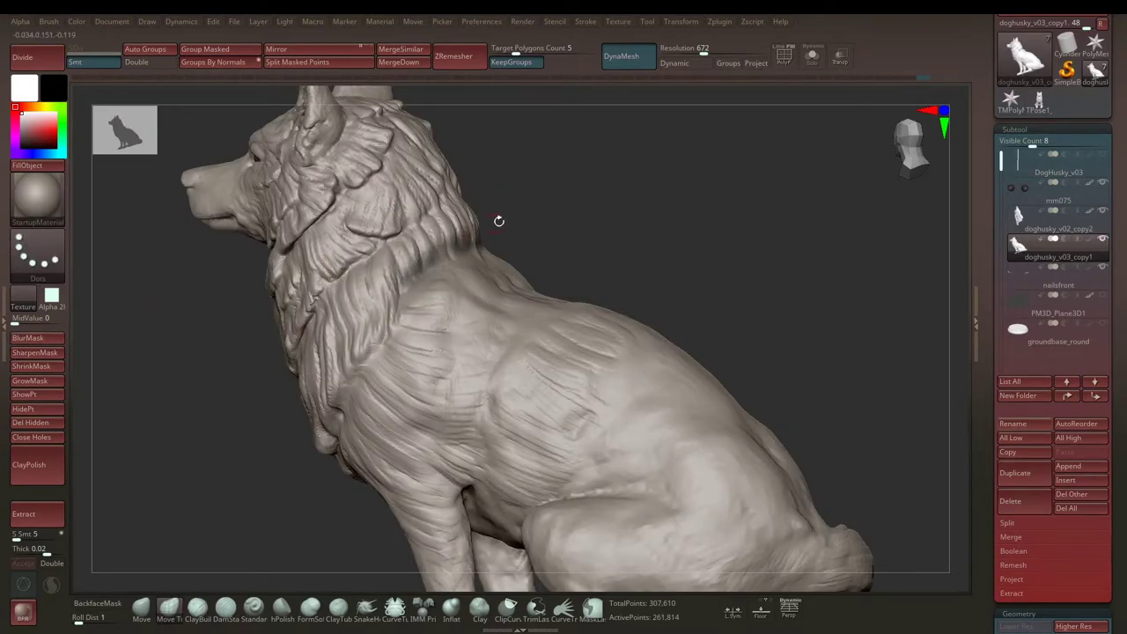
pyautogui.moveTo(538, 214)
pyautogui.mouseDown()
pyautogui.moveTo(558, 193)
pyautogui.moveTo(488, 256)
pyautogui.moveTo(512, 233)
pyautogui.mouseUp()
pyautogui.moveTo(442, 279)
pyautogui.mouseDown()
pyautogui.moveTo(435, 242)
pyautogui.moveTo(421, 258)
pyautogui.moveTo(458, 228)
pyautogui.moveTo(511, 219)
pyautogui.moveTo(493, 255)
pyautogui.moveTo(462, 271)
pyautogui.moveTo(636, 226)
pyautogui.moveTo(517, 236)
pyautogui.mouseUp()
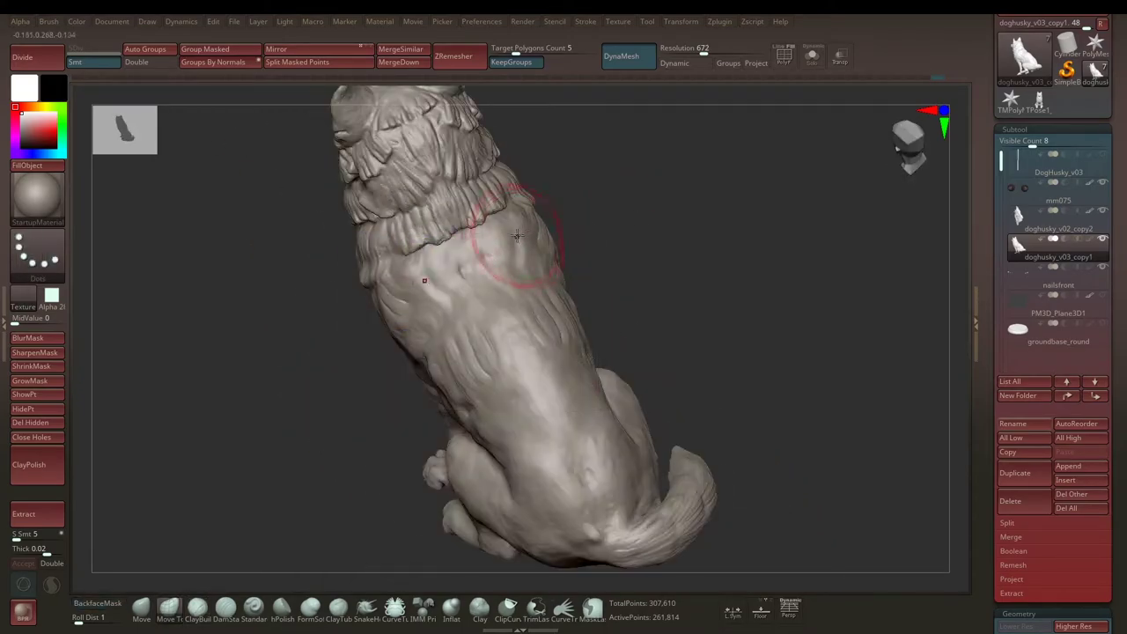
pyautogui.rightClick(546, 226)
pyautogui.rightClick(525, 218)
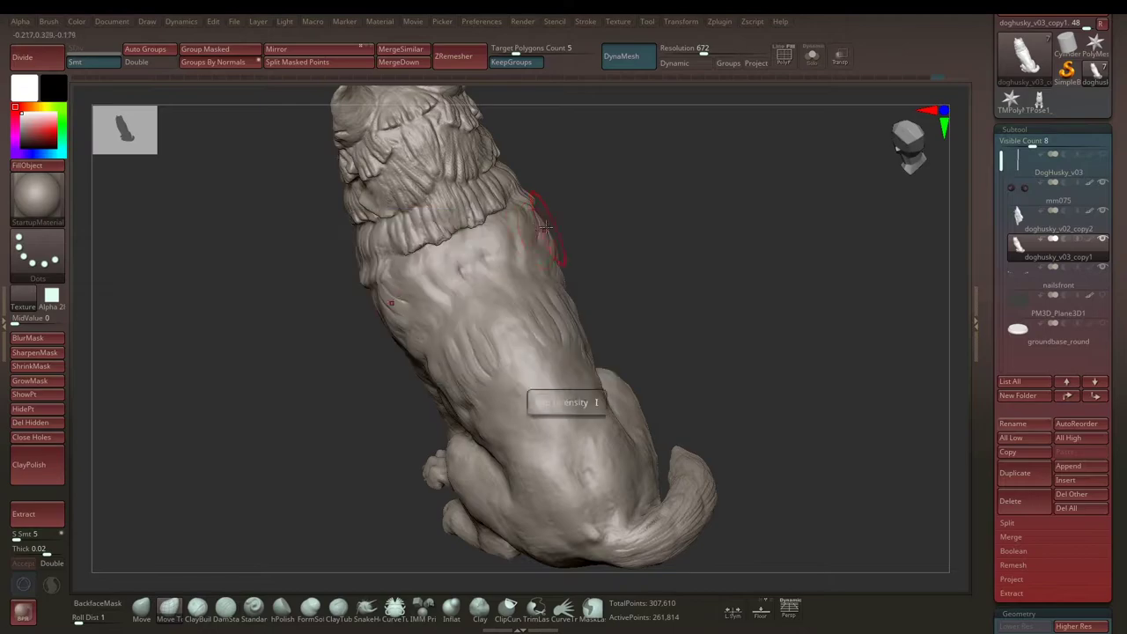
pyautogui.moveTo(508, 236)
pyautogui.mouseDown()
pyautogui.moveTo(433, 250)
pyautogui.moveTo(411, 278)
pyautogui.mouseUp()
# Step: Sculpt the neck and shoulder fur, orbiting down to the front legs and paws
pyautogui.moveTo(655, 271); pyautogui.dragTo(247, 259)
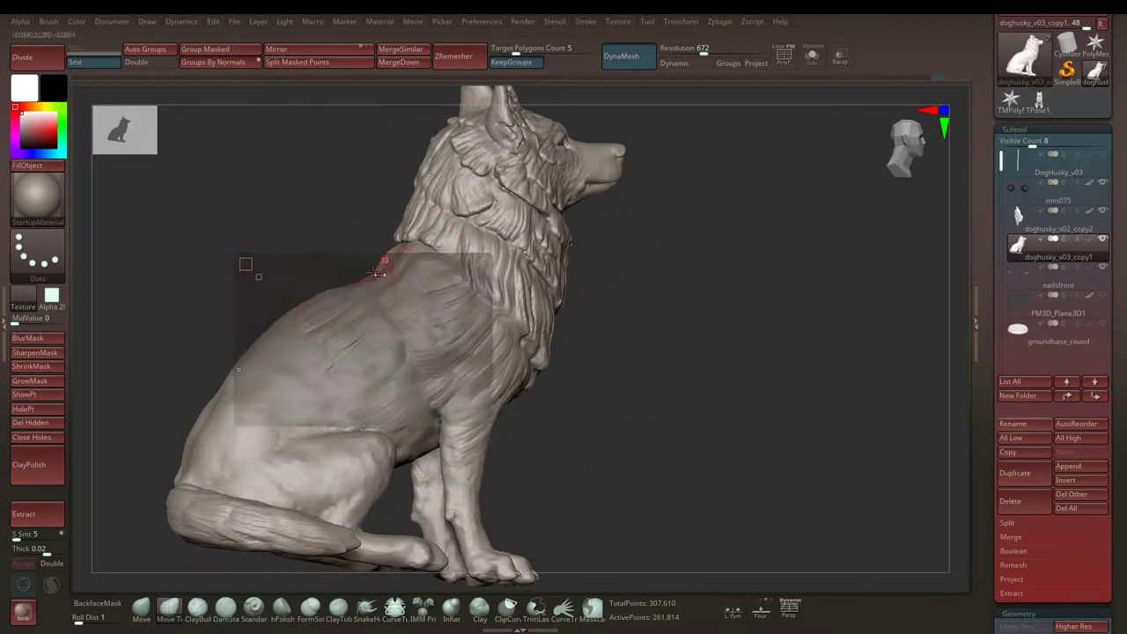
pyautogui.moveTo(337, 257)
pyautogui.keyDown('alt'); pyautogui.mouseDown()
pyautogui.moveTo(317, 241)
pyautogui.moveTo(542, 214)
pyautogui.moveTo(485, 244)
pyautogui.moveTo(372, 251)
pyautogui.moveTo(331, 269)
pyautogui.mouseUp(); pyautogui.keyUp('alt')
pyautogui.press('space')
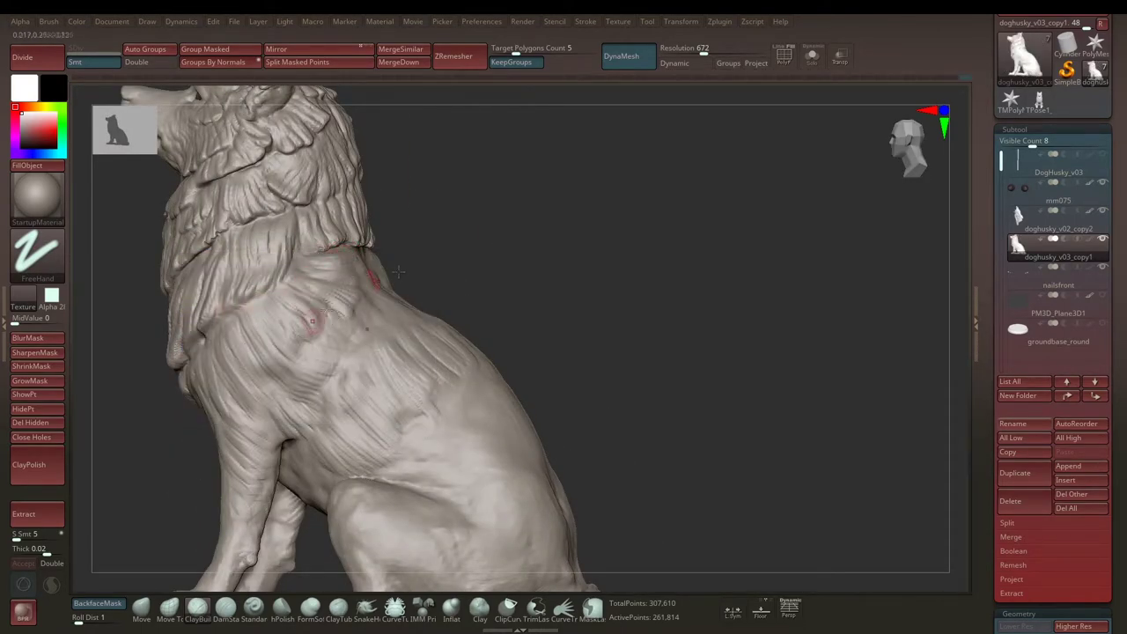
pyautogui.moveTo(398, 271); pyautogui.dragTo(331, 327)
pyautogui.moveTo(436, 245); pyautogui.dragTo(333, 328)
pyautogui.moveTo(320, 383)
pyautogui.mouseDown(button='right')
pyautogui.moveTo(295, 403)
pyautogui.moveTo(285, 382)
pyautogui.mouseUp(button='right')
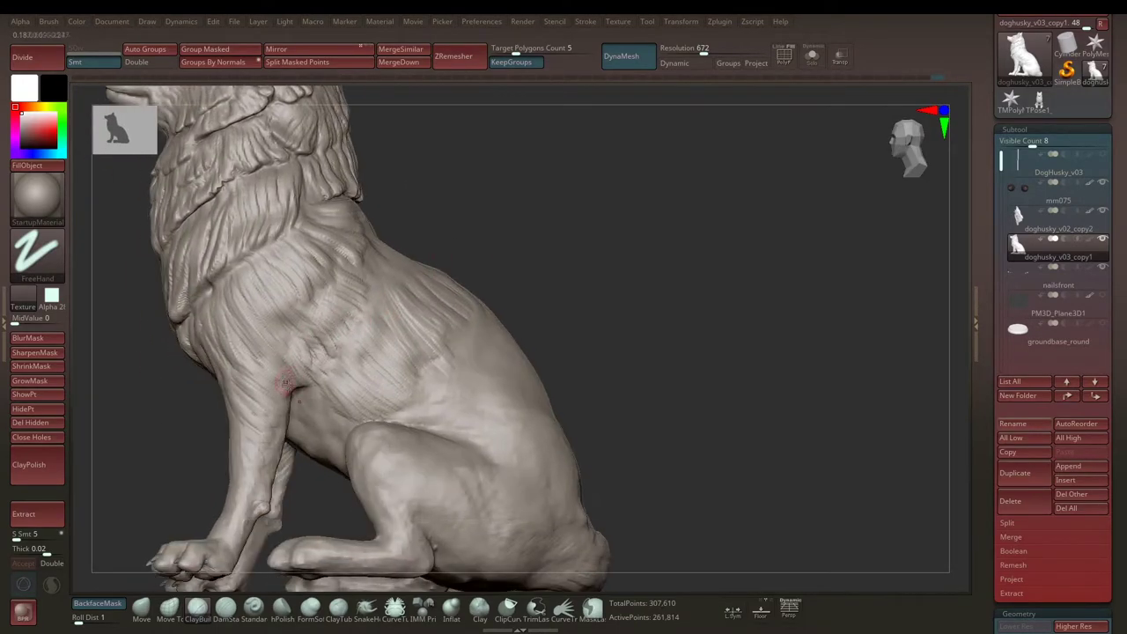
pyautogui.moveTo(276, 428)
pyautogui.mouseDown(button='right')
pyautogui.moveTo(520, 206)
pyautogui.moveTo(543, 206)
pyautogui.moveTo(603, 252)
pyautogui.moveTo(551, 245)
pyautogui.mouseUp(button='right')
# Step: With a FreeHand stroke, soften the side of the chest below the ruff from several angles
pyautogui.press('space')
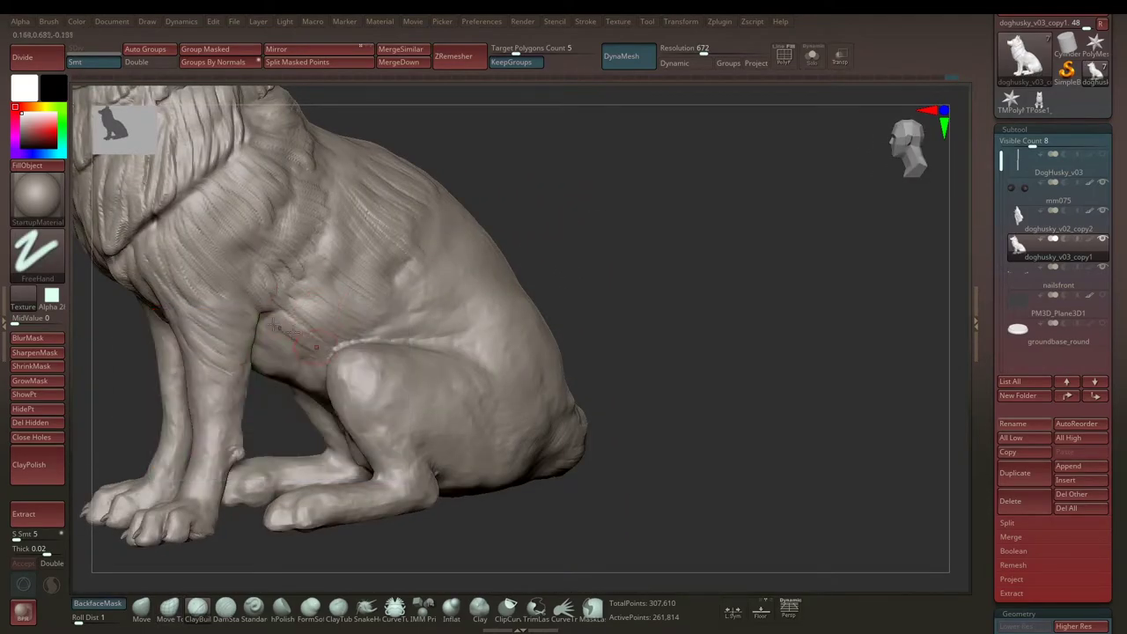
pyautogui.moveTo(291, 388)
pyautogui.mouseDown(button='right')
pyautogui.moveTo(236, 351)
pyautogui.moveTo(324, 331)
pyautogui.mouseUp(button='right')
pyautogui.moveTo(420, 279)
pyautogui.mouseDown(button='right')
pyautogui.moveTo(453, 202)
pyautogui.moveTo(520, 193)
pyautogui.mouseUp(button='right')
pyautogui.moveTo(602, 172); pyautogui.dragTo(296, 338, button='right')
pyautogui.moveTo(479, 249); pyautogui.dragTo(258, 304, button='right')
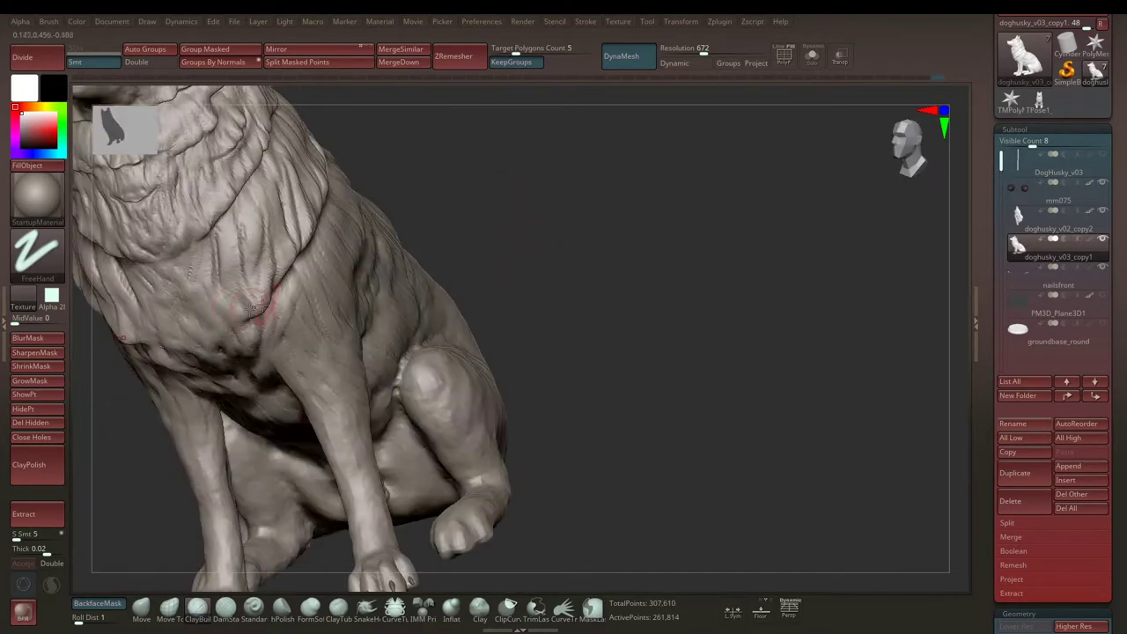
pyautogui.keyDown('ctrl'); pyautogui.moveTo(196, 328); pyautogui.dragTo(182, 246, button='right'); pyautogui.keyUp('ctrl')
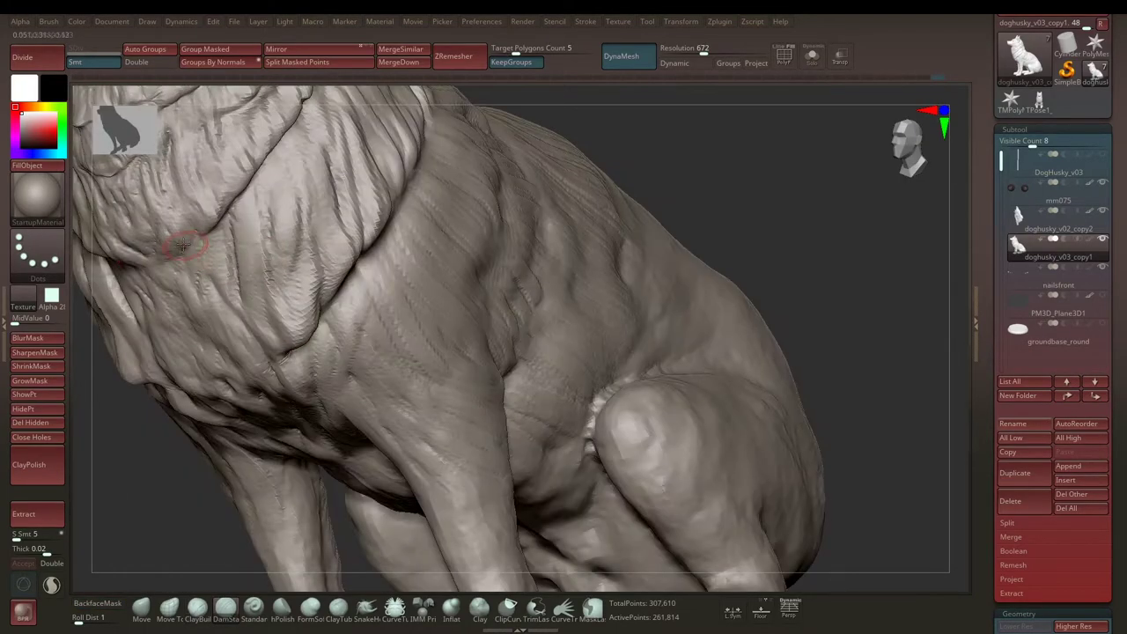
pyautogui.moveTo(666, 181)
pyautogui.keyDown('ctrl'); pyautogui.mouseDown(button='right')
pyautogui.moveTo(569, 227)
pyautogui.moveTo(604, 261)
pyautogui.moveTo(612, 295)
pyautogui.moveTo(326, 275)
pyautogui.mouseUp(button='right'); pyautogui.keyUp('ctrl')
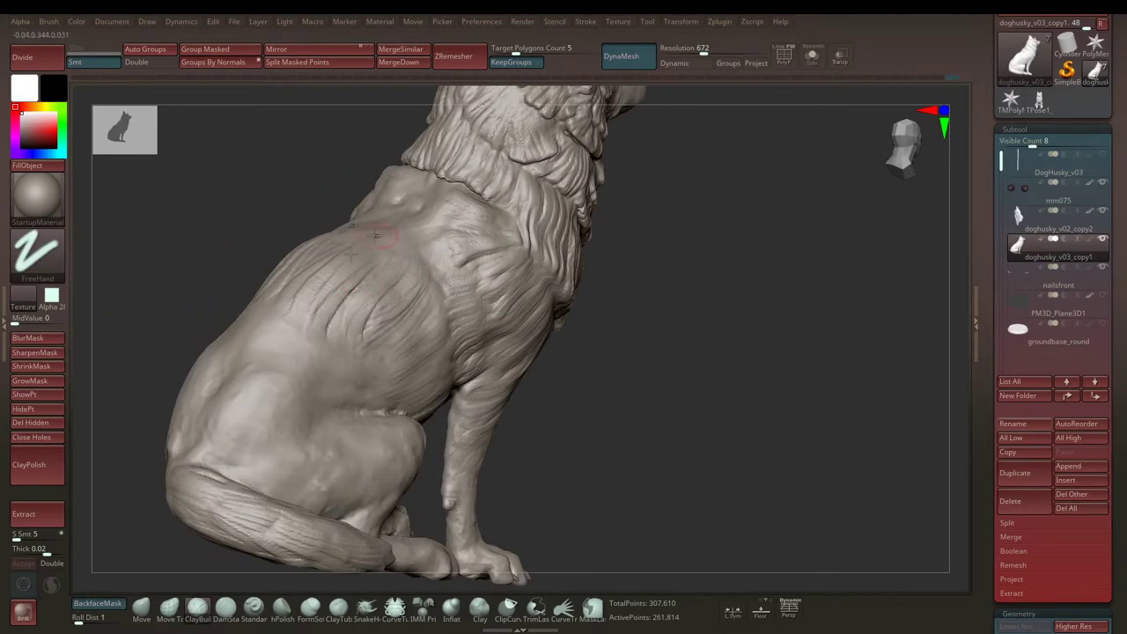
pyautogui.moveTo(379, 365)
pyautogui.mouseDown(button='right')
pyautogui.moveTo(694, 269)
pyautogui.moveTo(423, 301)
pyautogui.mouseUp(button='right')
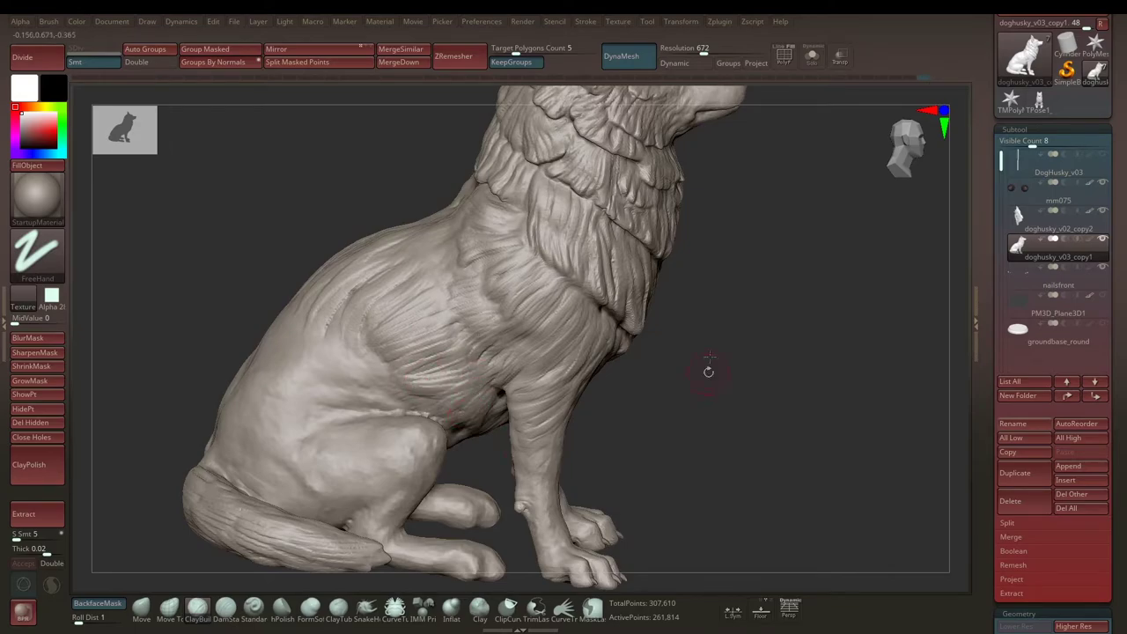
pyautogui.moveTo(708, 370); pyautogui.dragTo(481, 250, button='right')
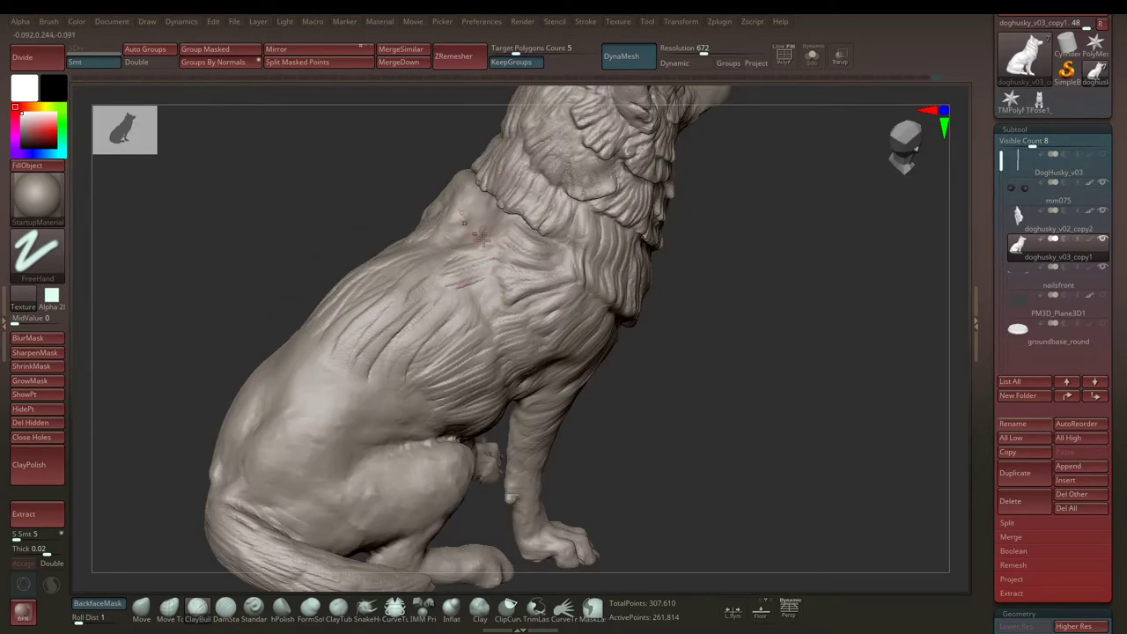
pyautogui.moveTo(696, 298)
pyautogui.mouseDown(button='right')
pyautogui.moveTo(598, 307)
pyautogui.moveTo(795, 270)
pyautogui.moveTo(734, 249)
pyautogui.moveTo(734, 275)
pyautogui.moveTo(550, 269)
pyautogui.moveTo(526, 244)
pyautogui.moveTo(608, 244)
pyautogui.moveTo(540, 297)
pyautogui.moveTo(567, 257)
pyautogui.mouseUp(button='right')
pyautogui.rightClick(550, 270)
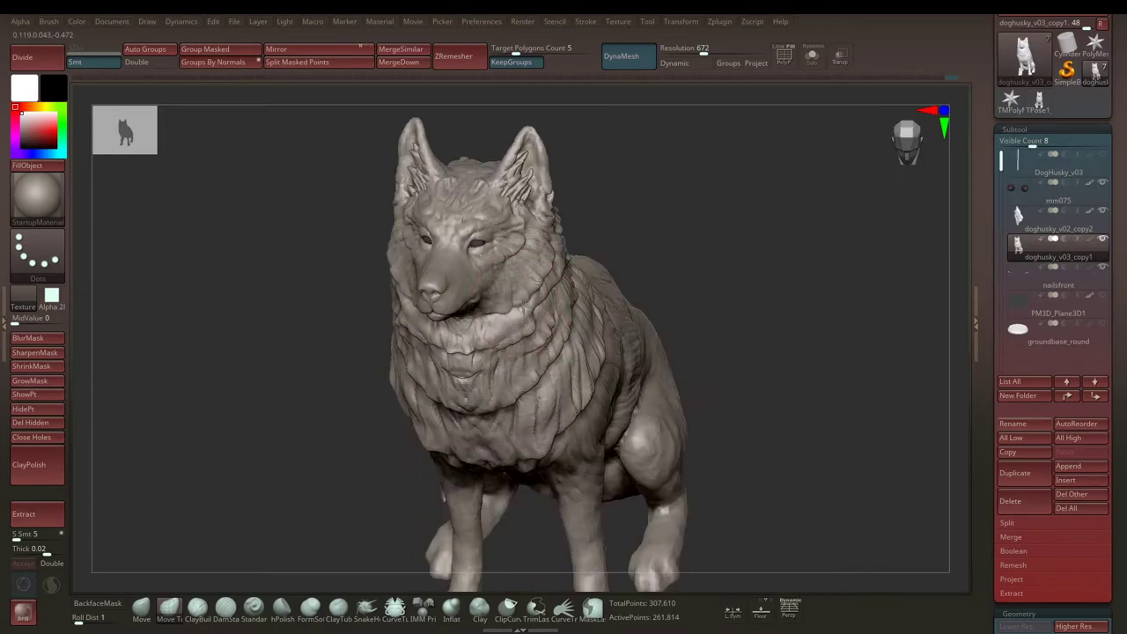
# Step: Lower the brush Draw Size from 87 to 20 while turning the dog to a side profile
pyautogui.moveTo(389, 260)
pyautogui.mouseDown(button='right')
pyautogui.moveTo(661, 248)
pyautogui.moveTo(632, 204)
pyautogui.mouseUp(button='right')
pyautogui.moveTo(577, 253); pyautogui.dragTo(679, 239, button='right')
pyautogui.rightClick(592, 264)
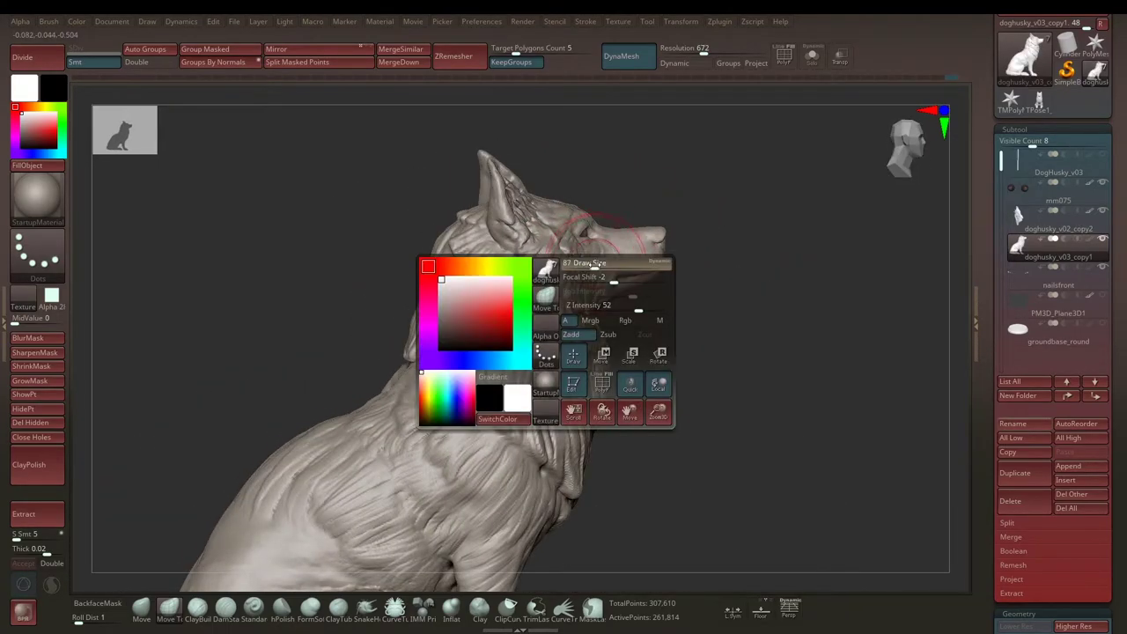
pyautogui.moveTo(588, 260); pyautogui.dragTo(774, 276, button='right')
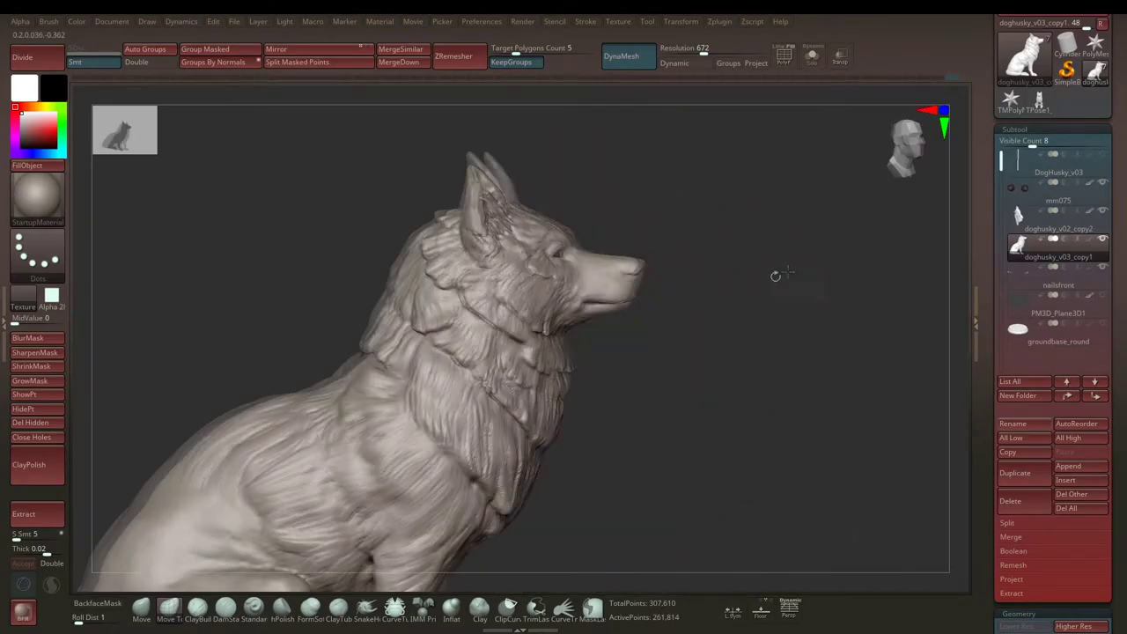
pyautogui.rightClick(552, 327)
pyautogui.moveTo(553, 327)
pyautogui.mouseDown(button='right')
pyautogui.moveTo(709, 272)
pyautogui.moveTo(688, 244)
pyautogui.moveTo(692, 259)
pyautogui.moveTo(783, 206)
pyautogui.moveTo(696, 248)
pyautogui.moveTo(704, 264)
pyautogui.mouseUp(button='right')
pyautogui.rightClick(710, 272)
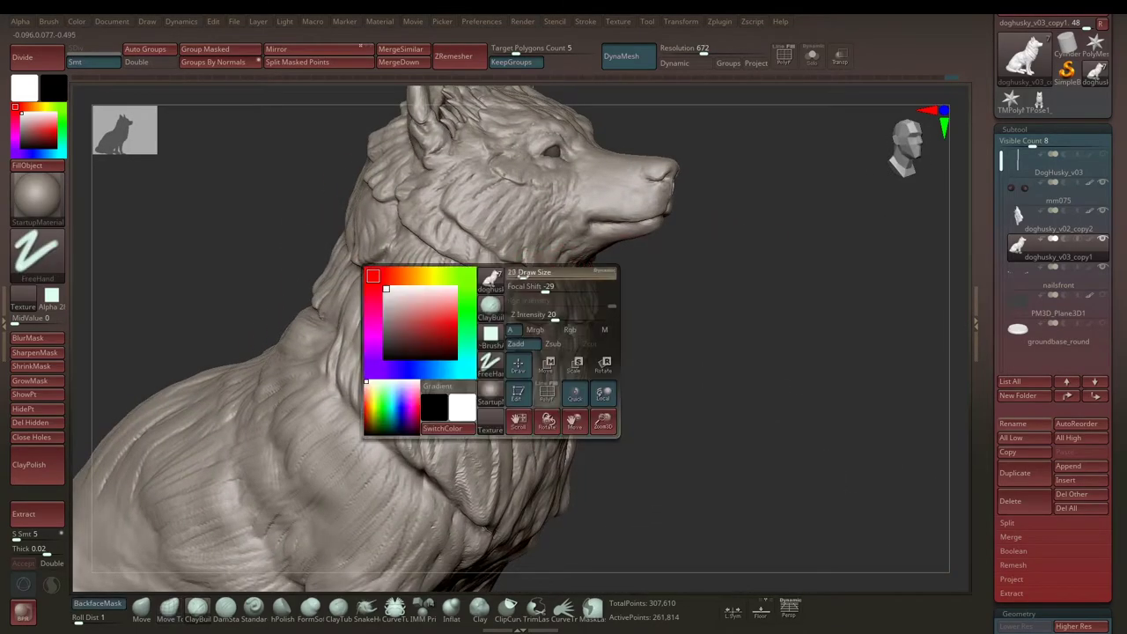
# Step: Sculpt the chest fur below the ruff, checking it from front and left three-quarter views
pyautogui.moveTo(479, 276); pyautogui.dragTo(476, 274, button='right')
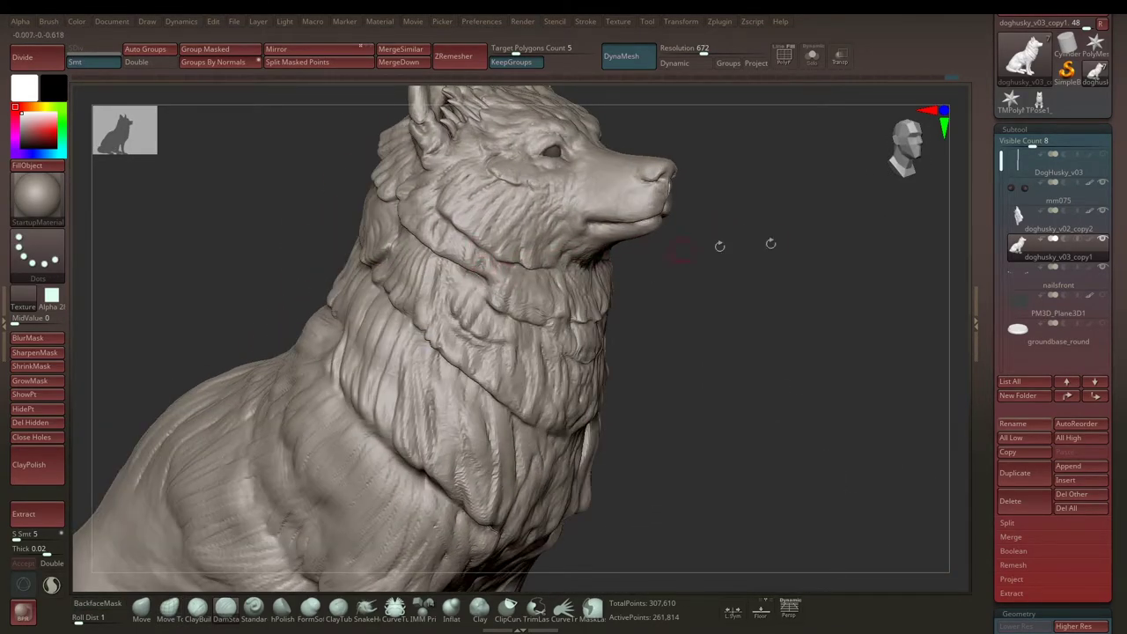
pyautogui.moveTo(680, 253)
pyautogui.mouseDown(button='right')
pyautogui.moveTo(704, 251)
pyautogui.moveTo(568, 249)
pyautogui.moveTo(751, 241)
pyautogui.moveTo(685, 227)
pyautogui.moveTo(626, 247)
pyautogui.moveTo(596, 234)
pyautogui.moveTo(601, 244)
pyautogui.moveTo(618, 230)
pyautogui.moveTo(482, 257)
pyautogui.mouseUp(button='right')
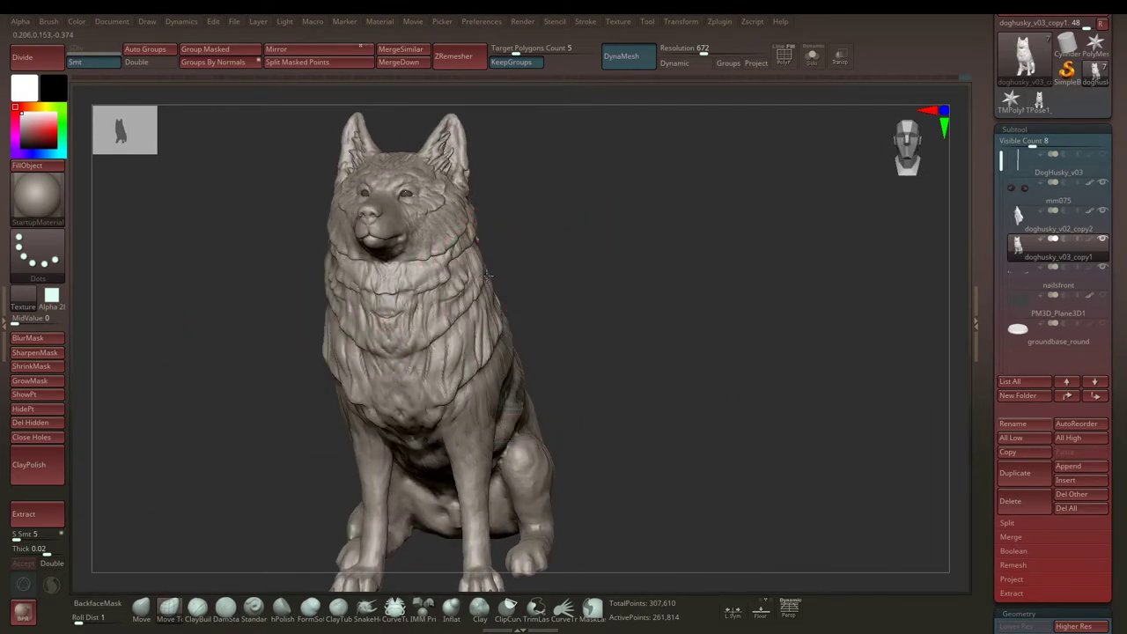
pyautogui.moveTo(555, 243)
pyautogui.mouseDown(button='right')
pyautogui.moveTo(491, 277)
pyautogui.moveTo(472, 306)
pyautogui.moveTo(561, 227)
pyautogui.moveTo(326, 378)
pyautogui.mouseUp(button='right')
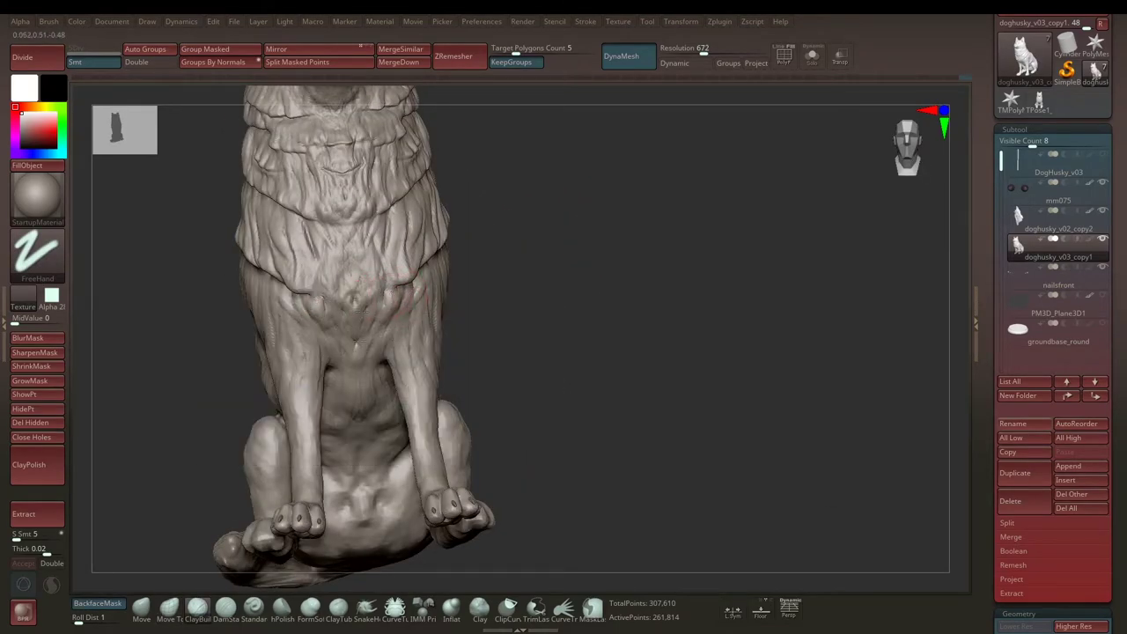
pyautogui.moveTo(379, 284); pyautogui.dragTo(366, 263, button='right')
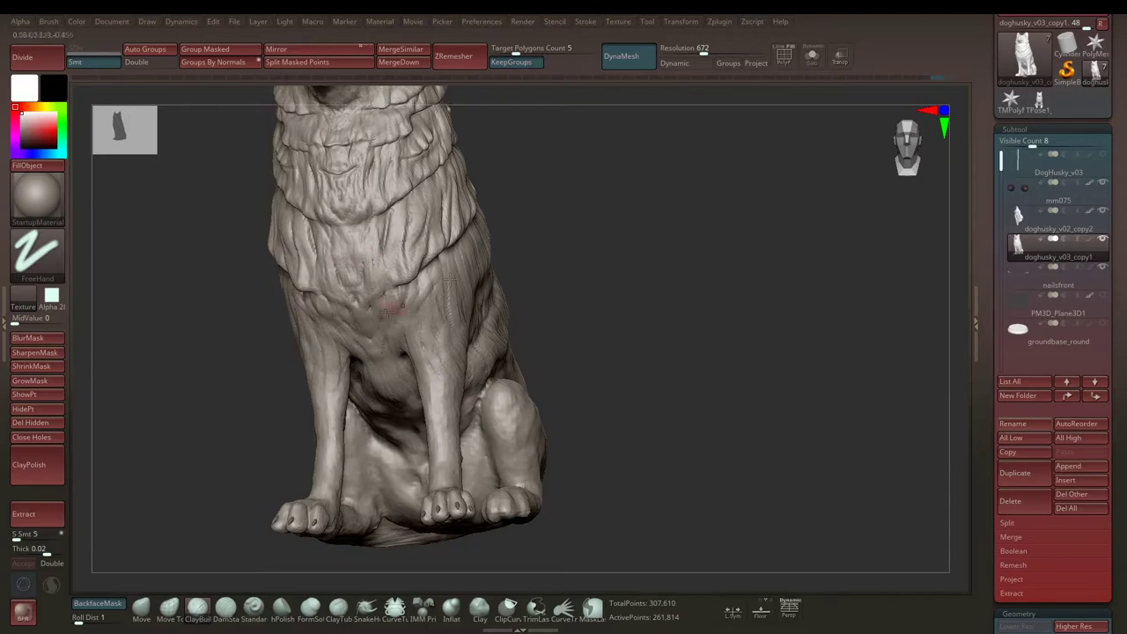
pyautogui.moveTo(449, 279)
pyautogui.mouseDown(button='right')
pyautogui.moveTo(556, 202)
pyautogui.moveTo(446, 253)
pyautogui.mouseUp(button='right')
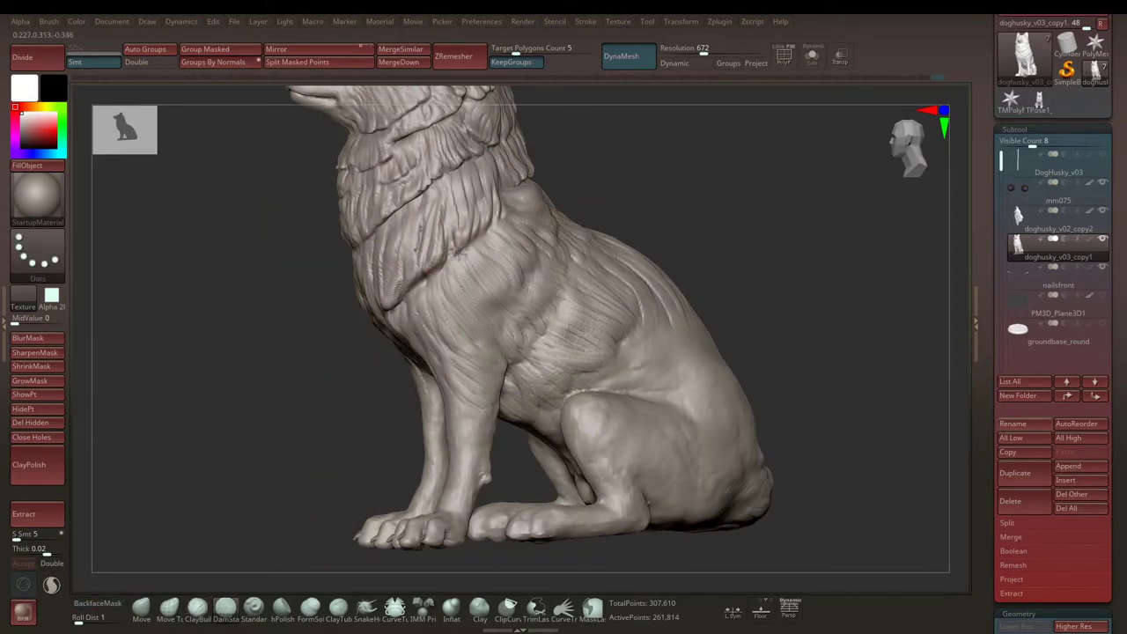
pyautogui.moveTo(478, 215)
pyautogui.mouseDown(button='right')
pyautogui.moveTo(402, 273)
pyautogui.moveTo(334, 244)
pyautogui.moveTo(553, 226)
pyautogui.moveTo(319, 294)
pyautogui.moveTo(307, 287)
pyautogui.moveTo(327, 264)
pyautogui.moveTo(333, 287)
pyautogui.moveTo(729, 184)
pyautogui.moveTo(625, 206)
pyautogui.mouseUp(button='right')
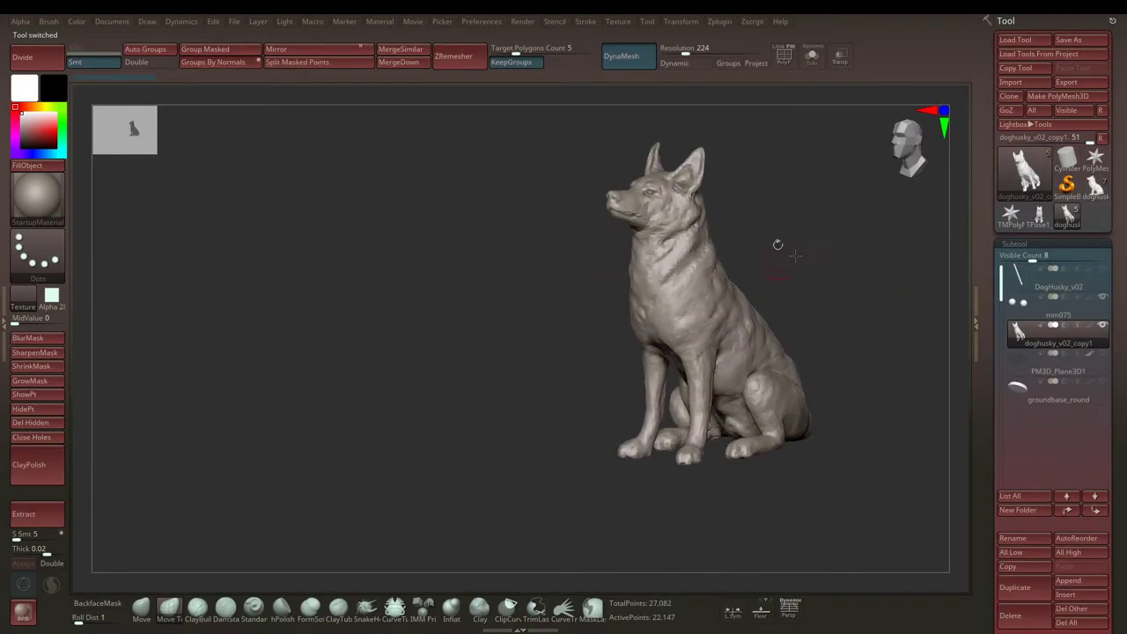
# Step: Zoom out to see the whole reference dog sculpt beside the husky
pyautogui.moveTo(777, 244)
pyautogui.mouseDown(button='right')
pyautogui.moveTo(599, 308)
pyautogui.moveTo(628, 330)
pyautogui.moveTo(646, 329)
pyautogui.moveTo(645, 254)
pyautogui.moveTo(593, 272)
pyautogui.moveTo(586, 236)
pyautogui.moveTo(609, 225)
pyautogui.moveTo(782, 241)
pyautogui.moveTo(754, 236)
pyautogui.moveTo(745, 382)
pyautogui.moveTo(725, 377)
pyautogui.moveTo(779, 366)
pyautogui.mouseUp(button='right')
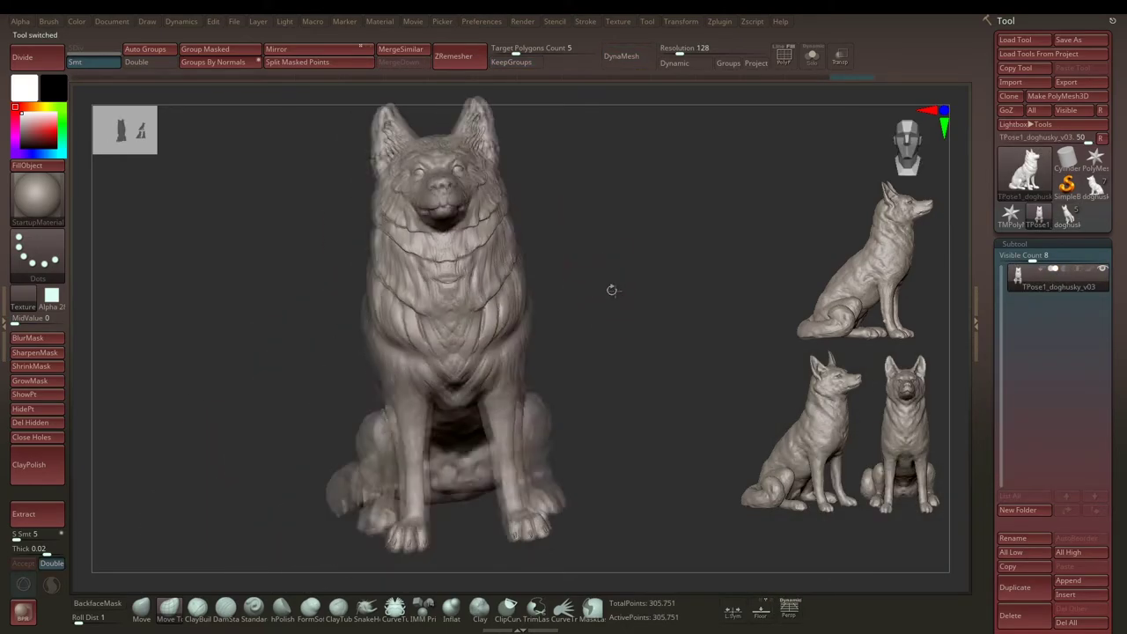
# Step: Switch to the Move Topological brush and adjust the husky's chest from a side view
pyautogui.moveTo(611, 290)
pyautogui.mouseDown(button='right')
pyautogui.moveTo(629, 247)
pyautogui.moveTo(583, 314)
pyautogui.moveTo(566, 317)
pyautogui.moveTo(654, 231)
pyautogui.moveTo(461, 266)
pyautogui.mouseUp(button='right')
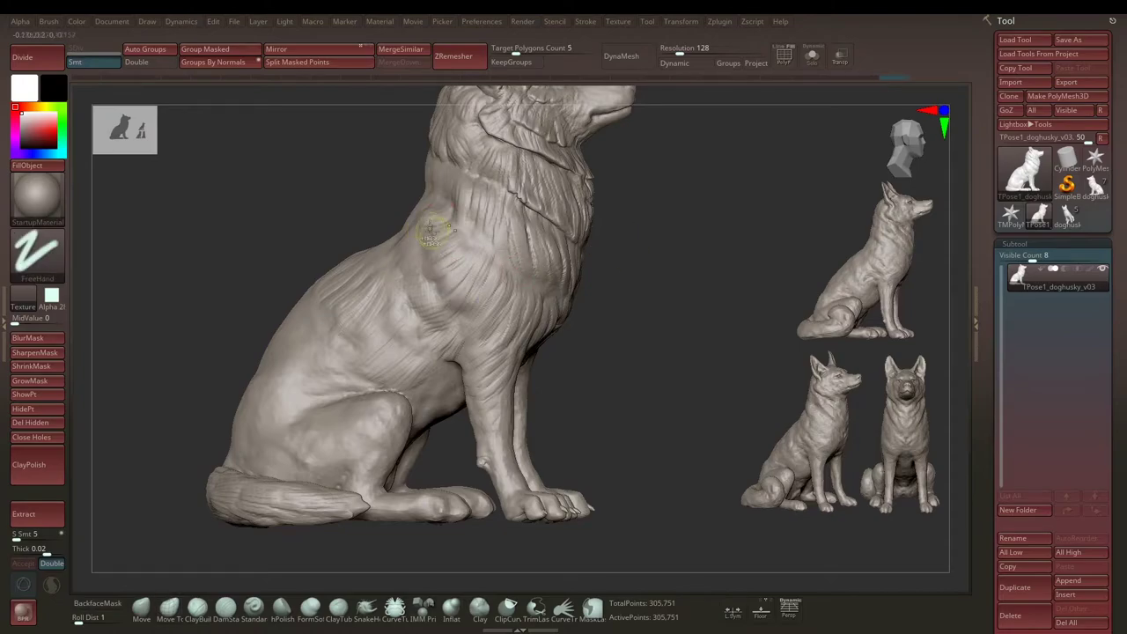
pyautogui.moveTo(479, 244); pyautogui.dragTo(509, 339, button='right')
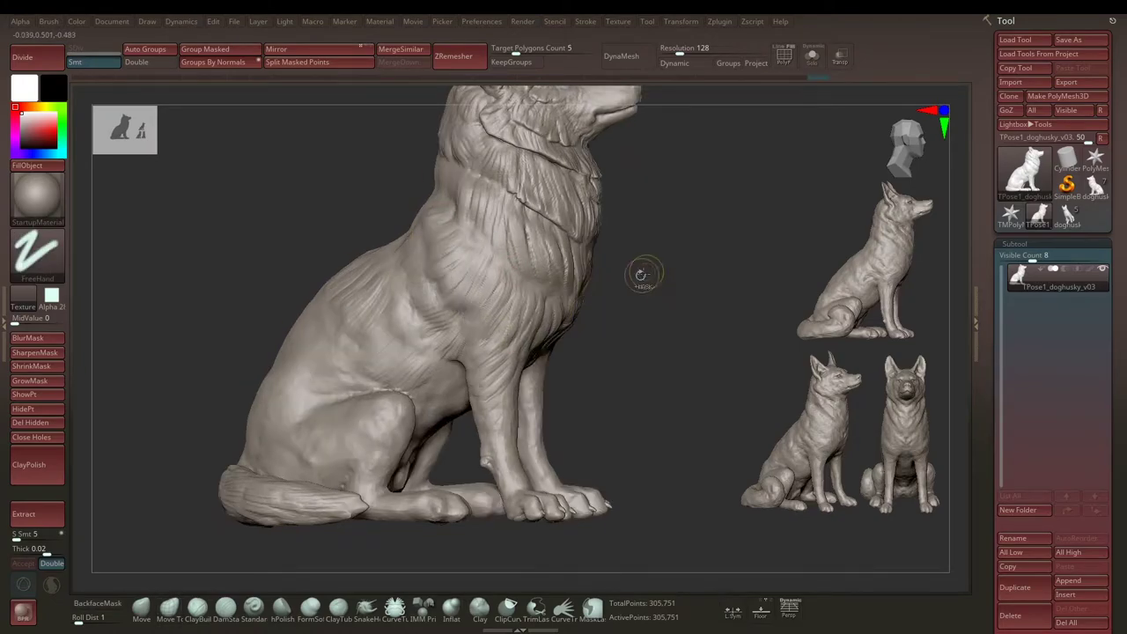
pyautogui.click(169, 606)
pyautogui.press('space')
pyautogui.moveTo(352, 291); pyautogui.dragTo(425, 268, button='right')
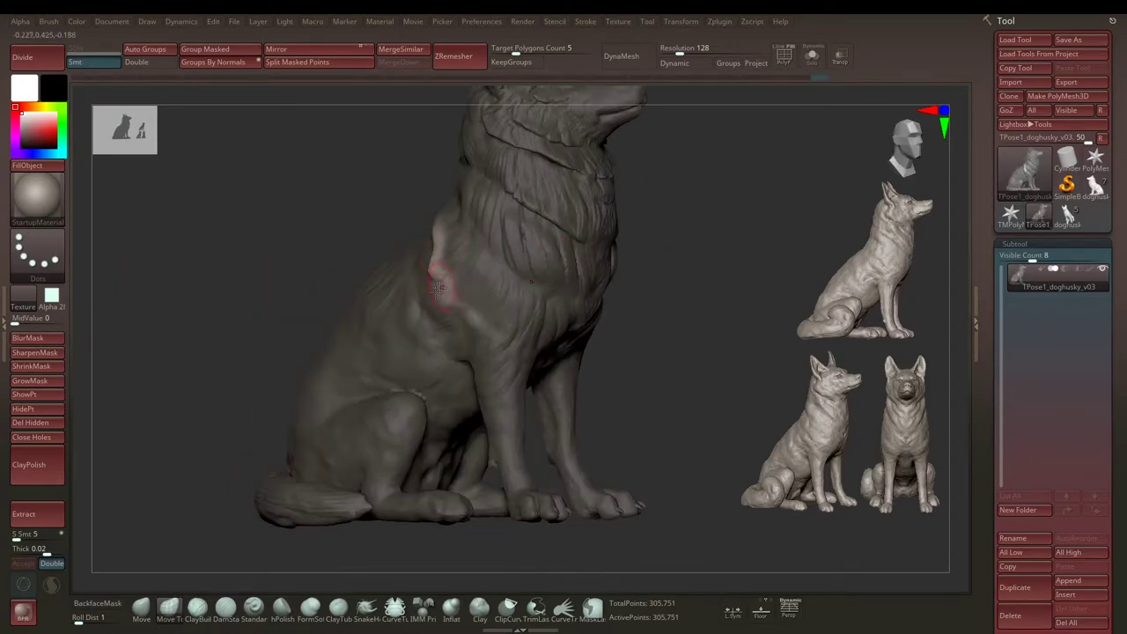
pyautogui.moveTo(694, 241); pyautogui.dragTo(483, 254, button='right')
pyautogui.moveTo(520, 323)
pyautogui.mouseDown()
pyautogui.moveTo(572, 249)
pyautogui.moveTo(409, 263)
pyautogui.moveTo(438, 275)
pyautogui.mouseUp()
# Step: Sculpt shoulder fur, checking it from side and near-front angles
pyautogui.moveTo(466, 324); pyautogui.dragTo(449, 265, button='right')
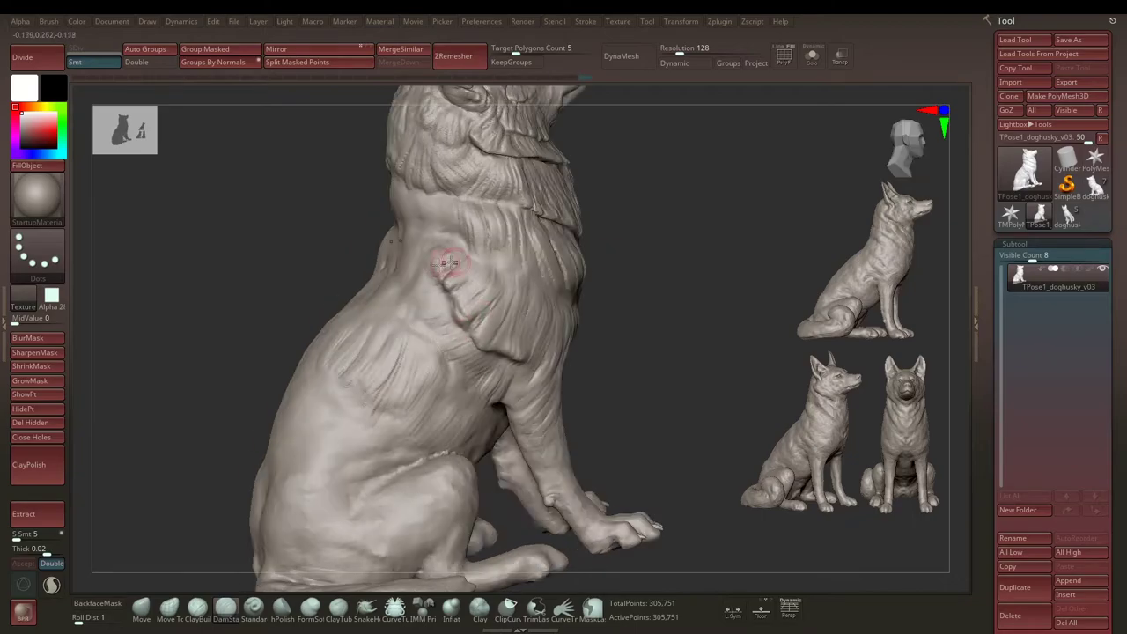
pyautogui.moveTo(488, 339); pyautogui.dragTo(475, 335, button='right')
pyautogui.moveTo(598, 304); pyautogui.dragTo(454, 305, button='right')
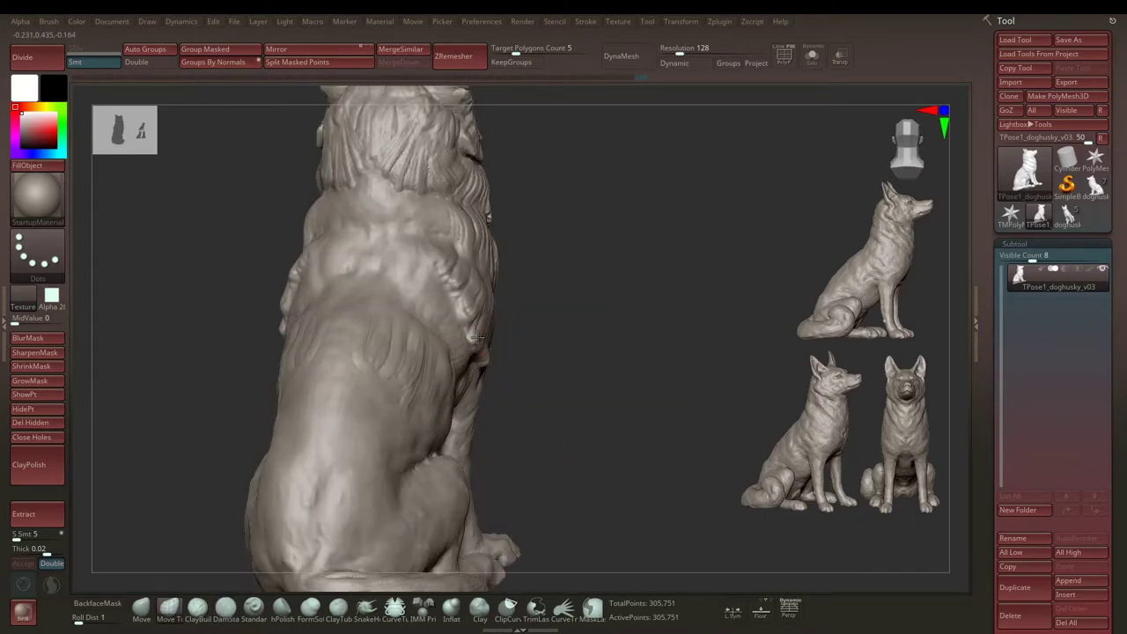
pyautogui.moveTo(517, 352)
pyautogui.mouseDown(button='right')
pyautogui.moveTo(542, 349)
pyautogui.moveTo(500, 352)
pyautogui.mouseUp(button='right')
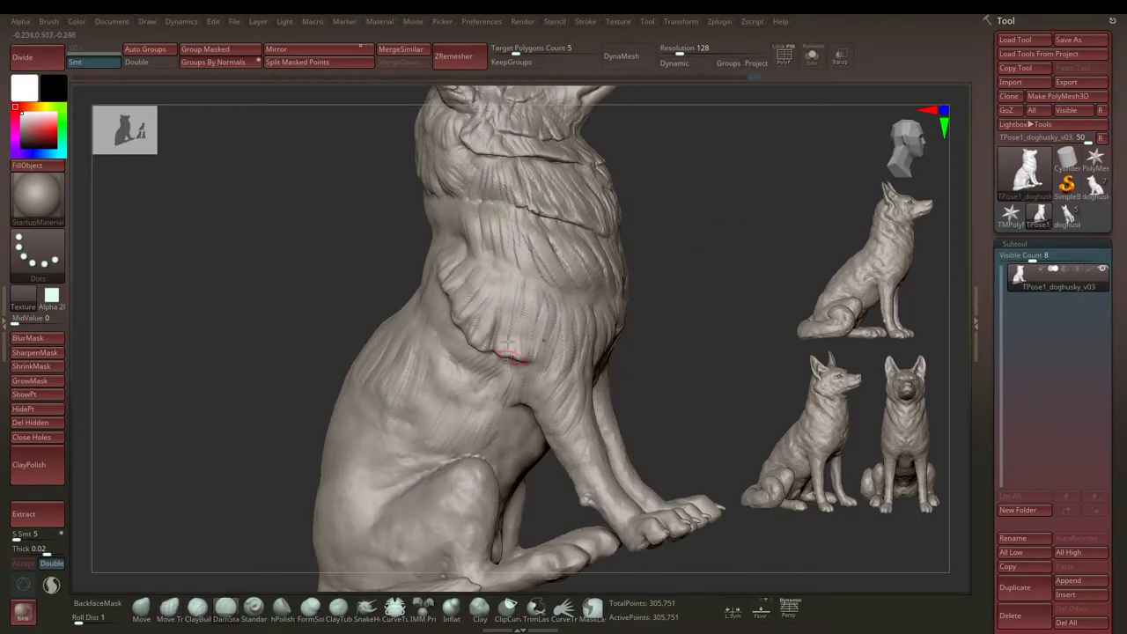
pyautogui.moveTo(496, 302); pyautogui.dragTo(583, 264, button='right')
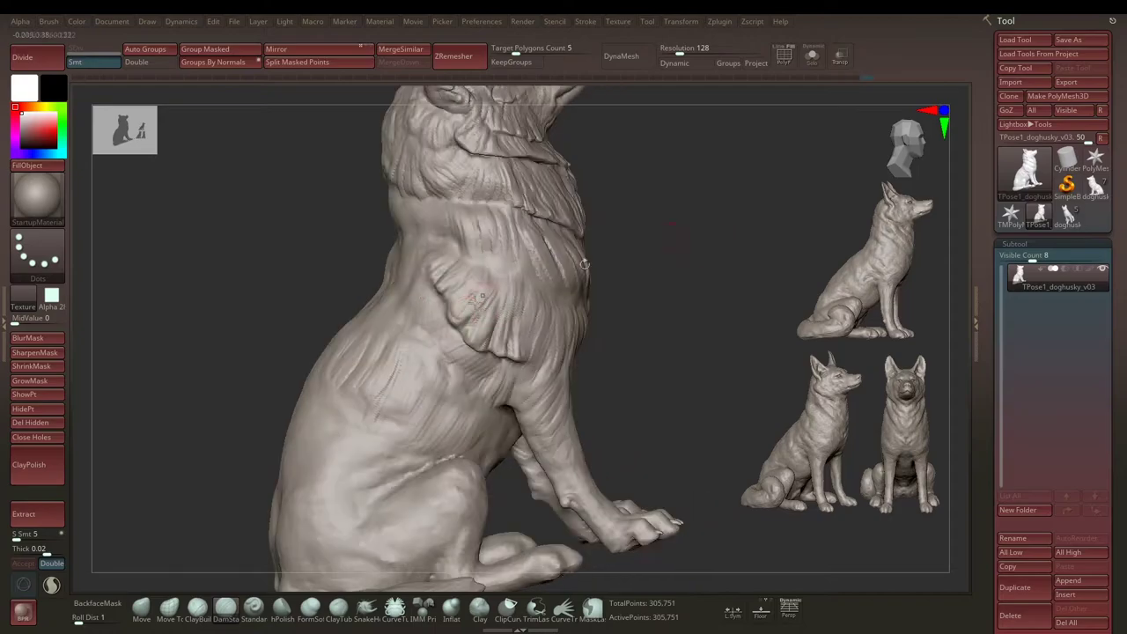
pyautogui.moveTo(449, 290); pyautogui.dragTo(611, 226, button='right')
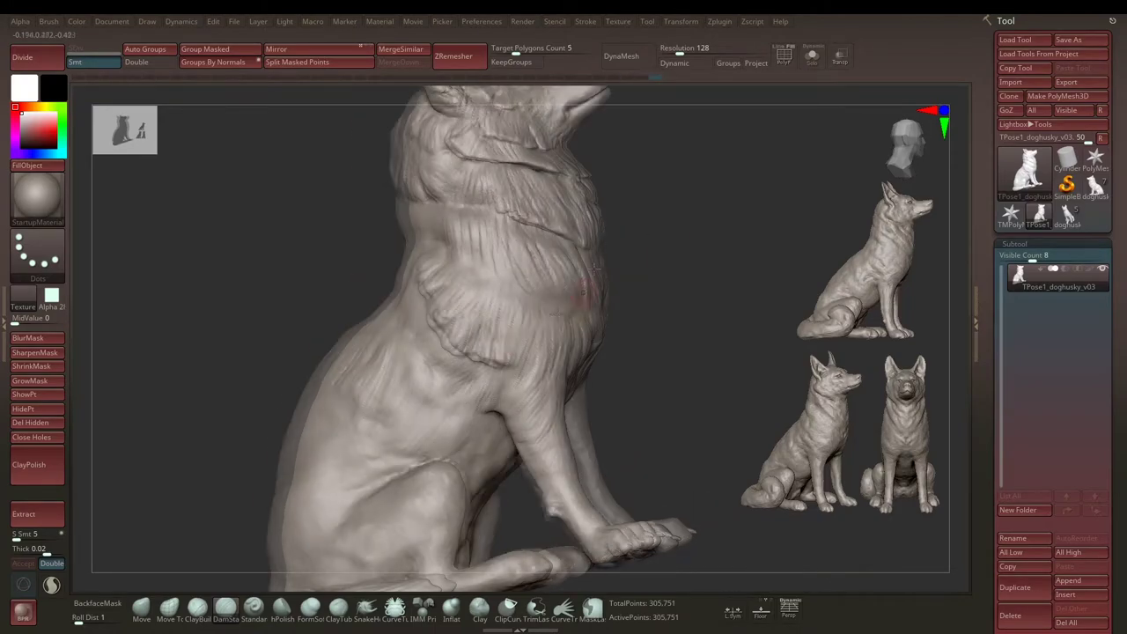
pyautogui.moveTo(378, 252)
pyautogui.mouseDown(button='right')
pyautogui.moveTo(652, 270)
pyautogui.moveTo(555, 325)
pyautogui.moveTo(596, 204)
pyautogui.moveTo(414, 256)
pyautogui.moveTo(649, 196)
pyautogui.moveTo(417, 236)
pyautogui.moveTo(657, 205)
pyautogui.moveTo(502, 226)
pyautogui.moveTo(460, 306)
pyautogui.mouseUp(button='right')
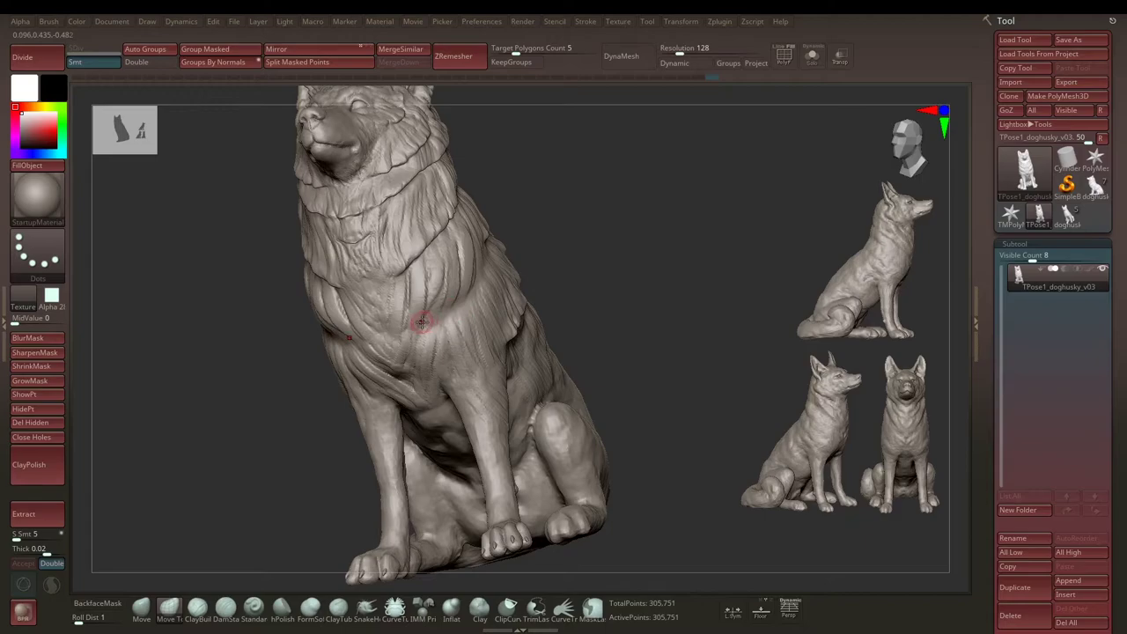
# Step: Mask the whole dog, work on the chest side, then clear the mask
pyautogui.keyDown('ctrl'); pyautogui.click(222, 334); pyautogui.keyUp('ctrl')
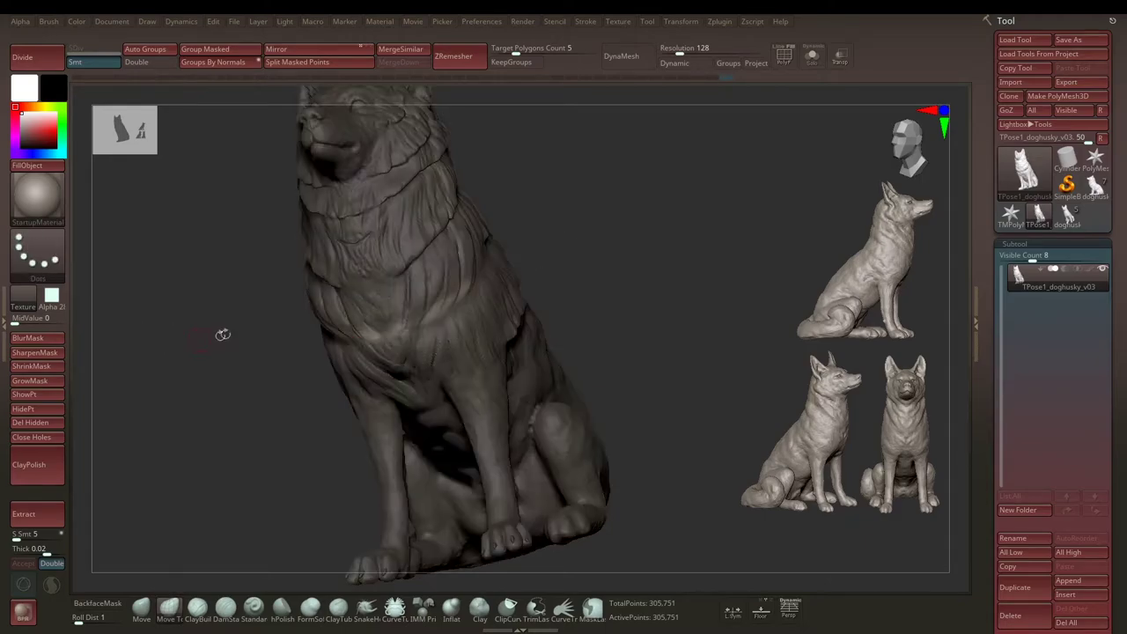
pyautogui.moveTo(545, 255); pyautogui.dragTo(539, 252, button='right')
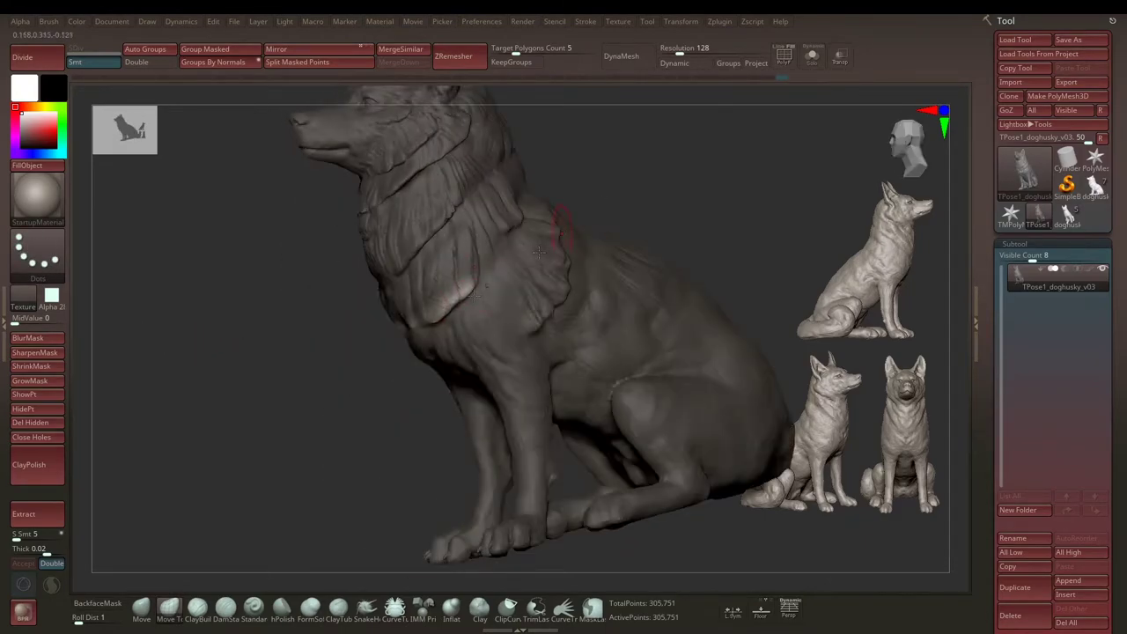
pyautogui.press('space')
pyautogui.moveTo(598, 188)
pyautogui.mouseDown(button='right')
pyautogui.moveTo(423, 329)
pyautogui.moveTo(493, 308)
pyautogui.mouseUp(button='right')
pyautogui.keyDown('ctrl'); pyautogui.moveTo(634, 264); pyautogui.dragTo(669, 291); pyautogui.keyUp('ctrl')
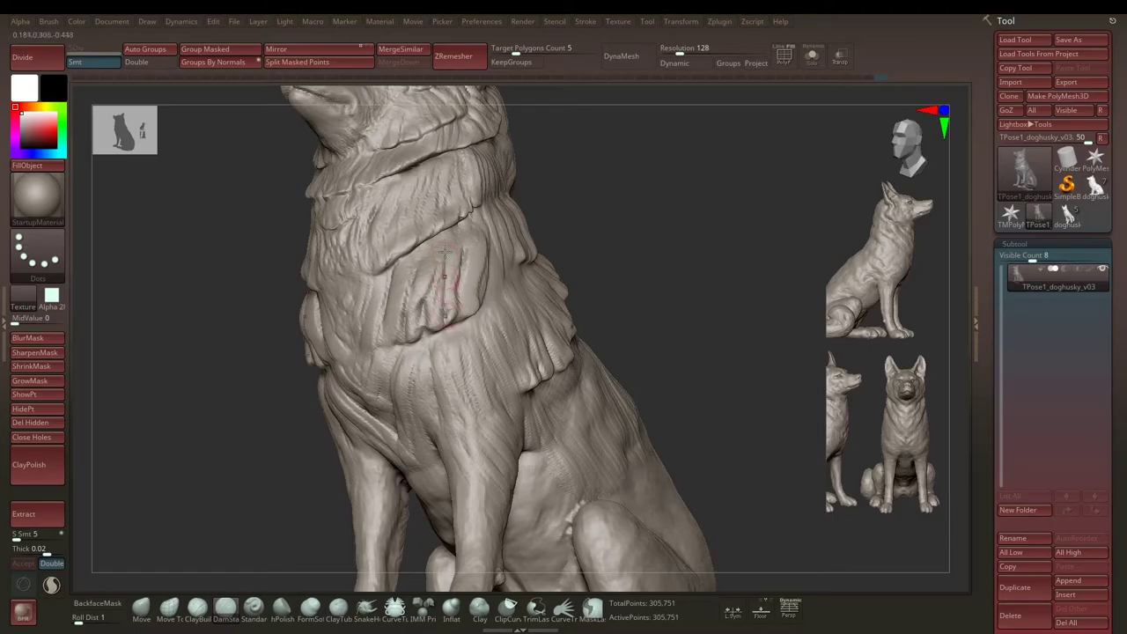
pyautogui.moveTo(476, 238)
pyautogui.mouseDown(button='right')
pyautogui.moveTo(586, 201)
pyautogui.moveTo(529, 199)
pyautogui.mouseUp(button='right')
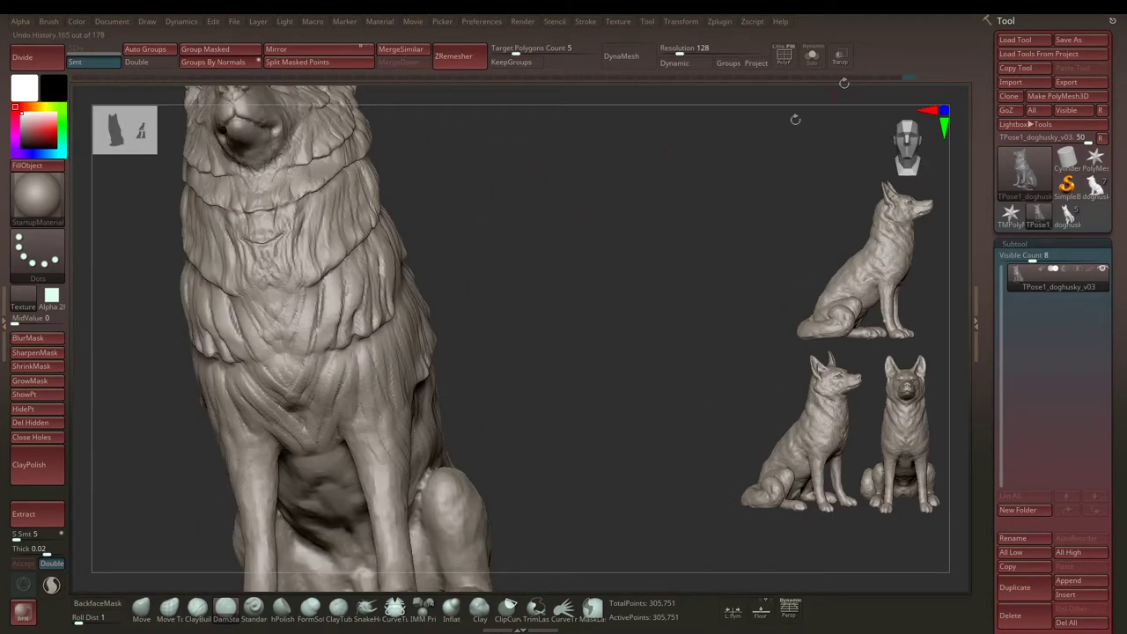
pyautogui.keyDown('ctrl'); pyautogui.click(537, 199); pyautogui.keyUp('ctrl')
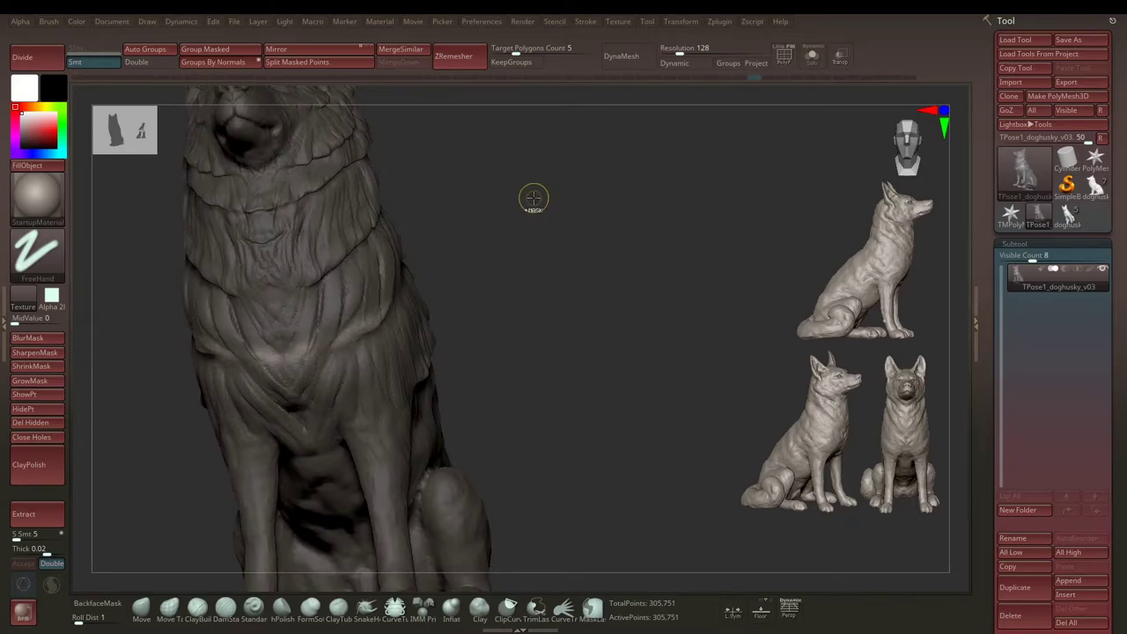
pyautogui.keyDown('ctrl'); pyautogui.click(534, 199); pyautogui.keyUp('ctrl')
# Step: Sculpt fur strands across the neck and chest from three-quarter and front views
pyautogui.moveTo(543, 221); pyautogui.dragTo(349, 335, button='right')
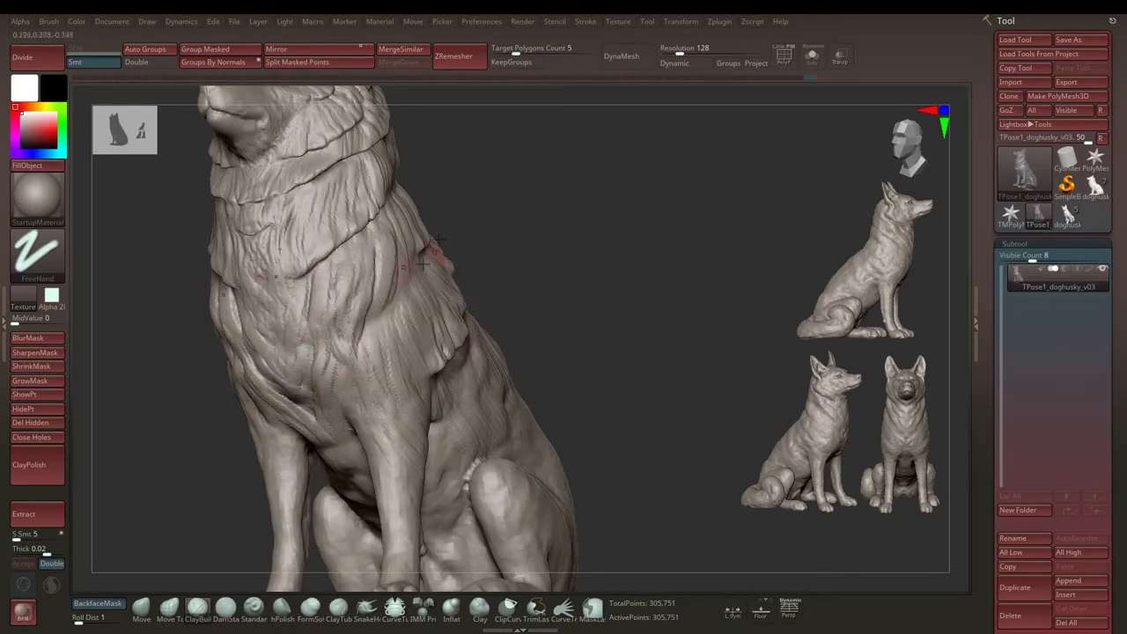
pyautogui.moveTo(537, 167); pyautogui.dragTo(528, 172, button='right')
pyautogui.moveTo(517, 187); pyautogui.dragTo(465, 239)
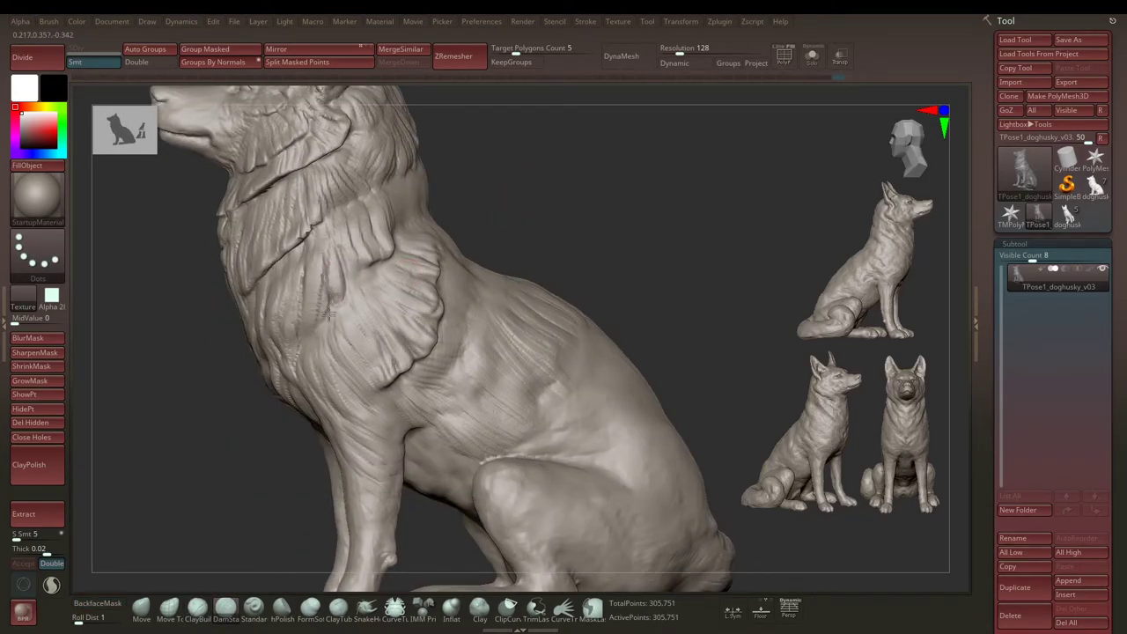
pyautogui.moveTo(357, 273)
pyautogui.mouseDown(button='right')
pyautogui.moveTo(486, 196)
pyautogui.moveTo(279, 302)
pyautogui.moveTo(476, 217)
pyautogui.mouseUp(button='right')
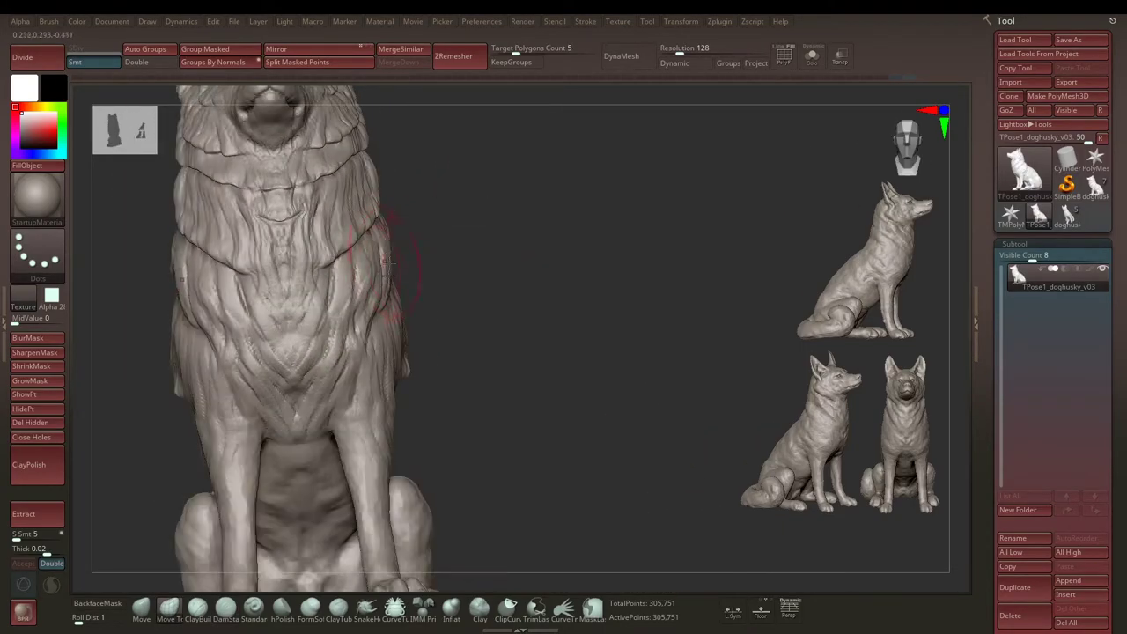
pyautogui.moveTo(475, 217)
pyautogui.mouseDown()
pyautogui.moveTo(489, 253)
pyautogui.moveTo(564, 198)
pyautogui.mouseUp()
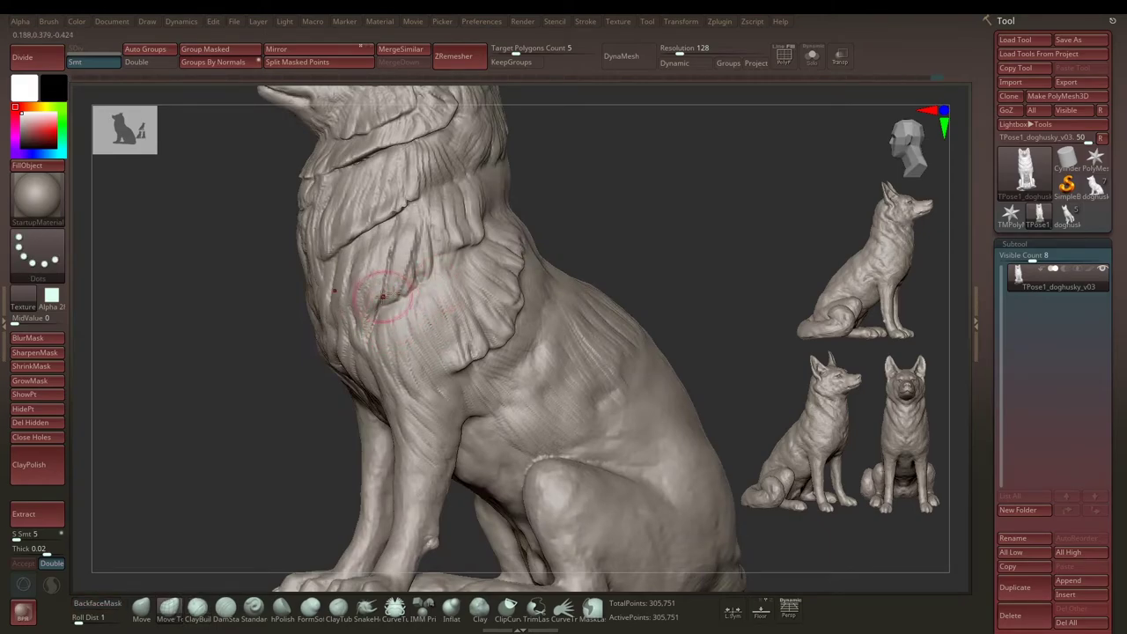
pyautogui.moveTo(381, 297); pyautogui.dragTo(448, 297, button='right')
pyautogui.press('space')
pyautogui.moveTo(566, 226)
pyautogui.mouseDown(button='right')
pyautogui.moveTo(368, 194)
pyautogui.moveTo(310, 227)
pyautogui.mouseUp(button='right')
pyautogui.moveTo(529, 213); pyautogui.dragTo(524, 229, button='right')
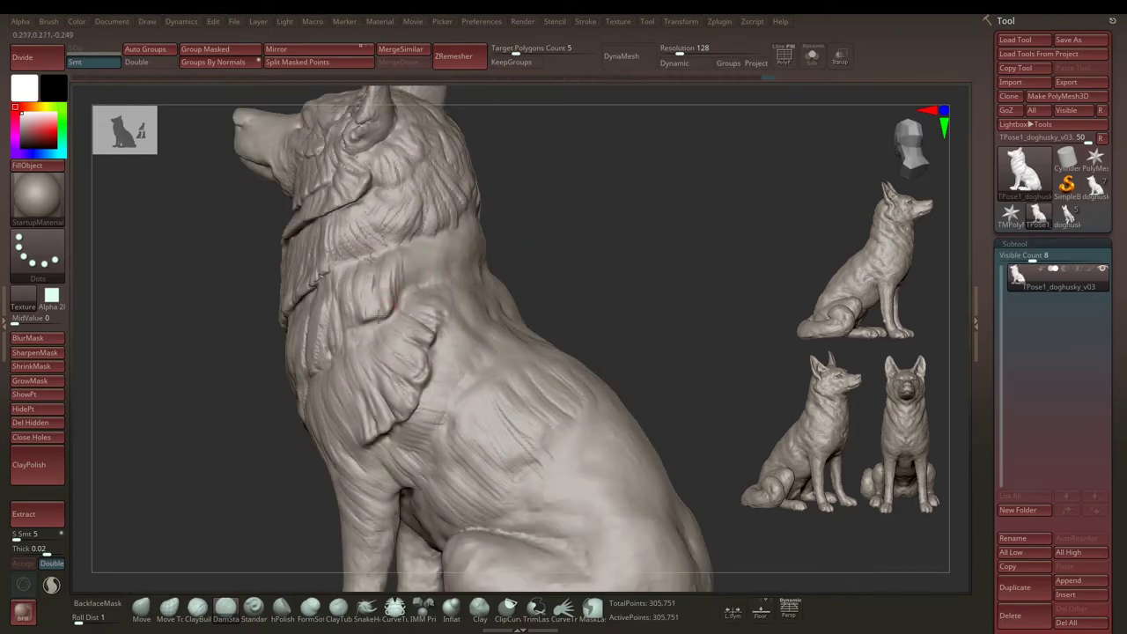
pyautogui.moveTo(363, 291); pyautogui.dragTo(353, 331, button='right')
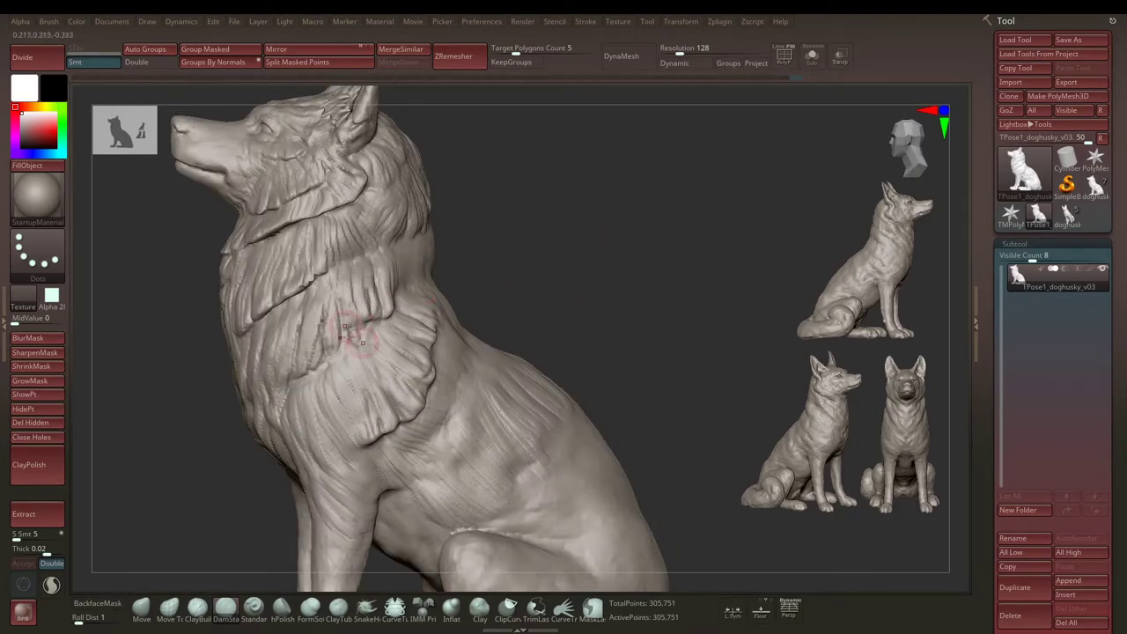
# Step: Alternate the ClayBuildup and Move Topological brushes to build up the neck ruff strands
pyautogui.press('b')
pyautogui.press('c')
pyautogui.press('b')
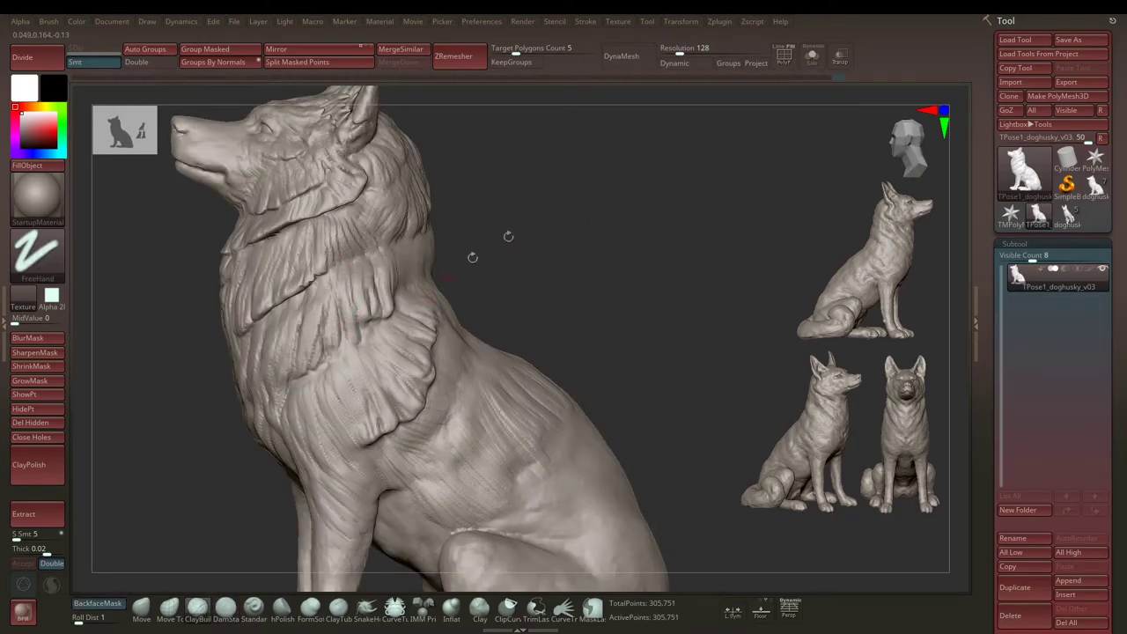
pyautogui.moveTo(472, 257)
pyautogui.mouseDown(button='right')
pyautogui.moveTo(523, 219)
pyautogui.moveTo(304, 282)
pyautogui.moveTo(506, 239)
pyautogui.moveTo(440, 255)
pyautogui.moveTo(514, 229)
pyautogui.moveTo(496, 188)
pyautogui.mouseUp(button='right')
pyautogui.press('b')
pyautogui.press('m')
pyautogui.press('t')
pyautogui.press('space')
pyautogui.press('b')
pyautogui.press('c')
pyautogui.press('b')
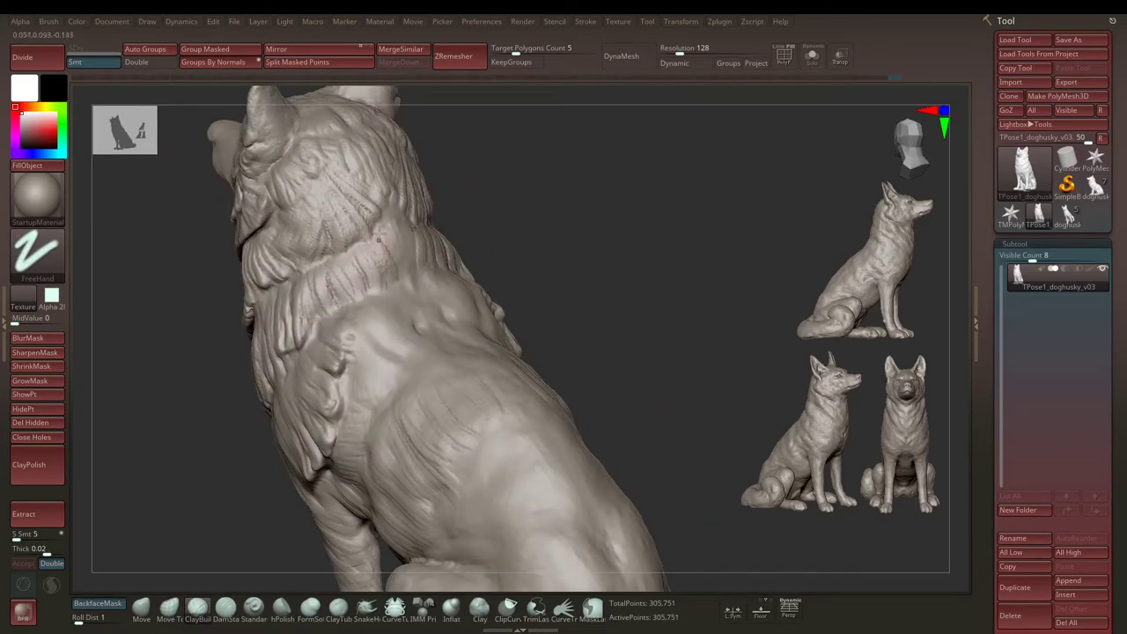
# Step: Carve fur grooves into the side and back of the neck ruff
pyautogui.moveTo(394, 227); pyautogui.dragTo(380, 238, button='right')
pyautogui.moveTo(541, 187); pyautogui.dragTo(265, 290, button='right')
pyautogui.press('b')
pyautogui.press('m')
pyautogui.press('t')
pyautogui.moveTo(127, 335)
pyautogui.mouseDown(button='right')
pyautogui.moveTo(410, 284)
pyautogui.moveTo(368, 303)
pyautogui.moveTo(409, 283)
pyautogui.moveTo(426, 288)
pyautogui.moveTo(381, 290)
pyautogui.moveTo(496, 241)
pyautogui.moveTo(352, 302)
pyautogui.moveTo(518, 244)
pyautogui.moveTo(484, 244)
pyautogui.mouseUp(button='right')
pyautogui.rightClick(426, 289)
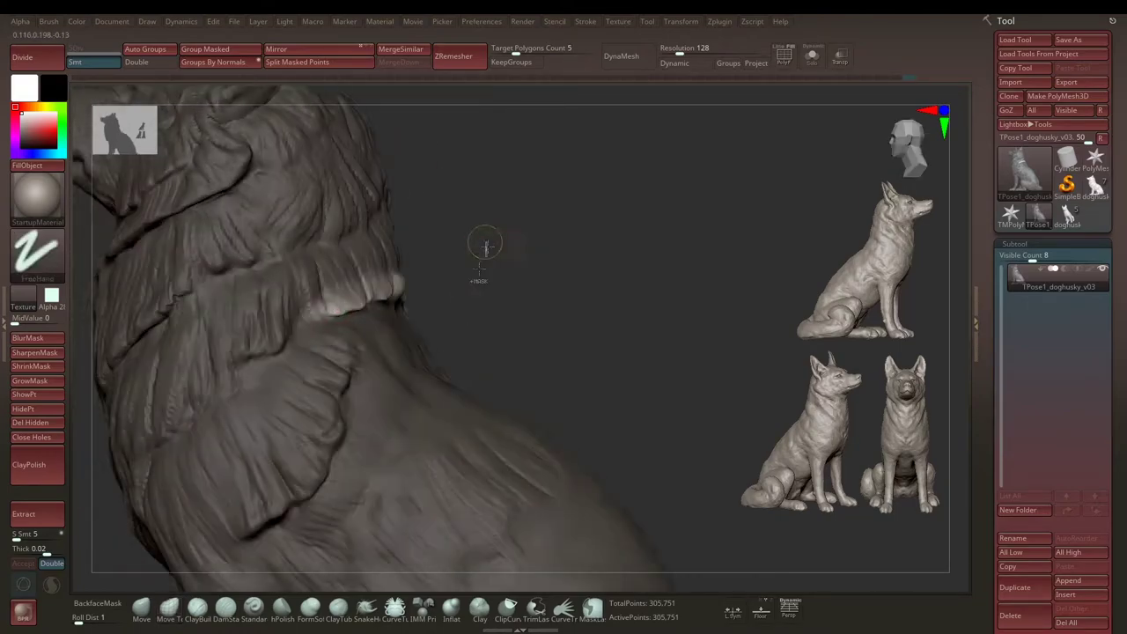
pyautogui.rightClick(423, 290)
pyautogui.moveTo(423, 290)
pyautogui.mouseDown(button='right')
pyautogui.moveTo(449, 222)
pyautogui.moveTo(342, 279)
pyautogui.mouseUp(button='right')
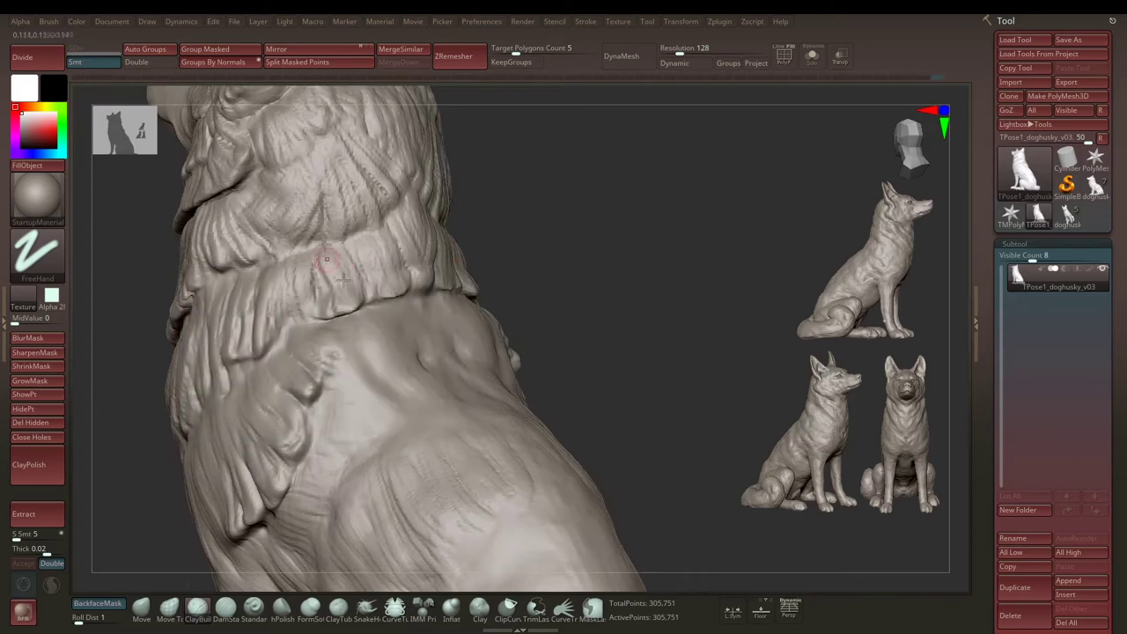
pyautogui.moveTo(487, 226); pyautogui.dragTo(380, 241, button='right')
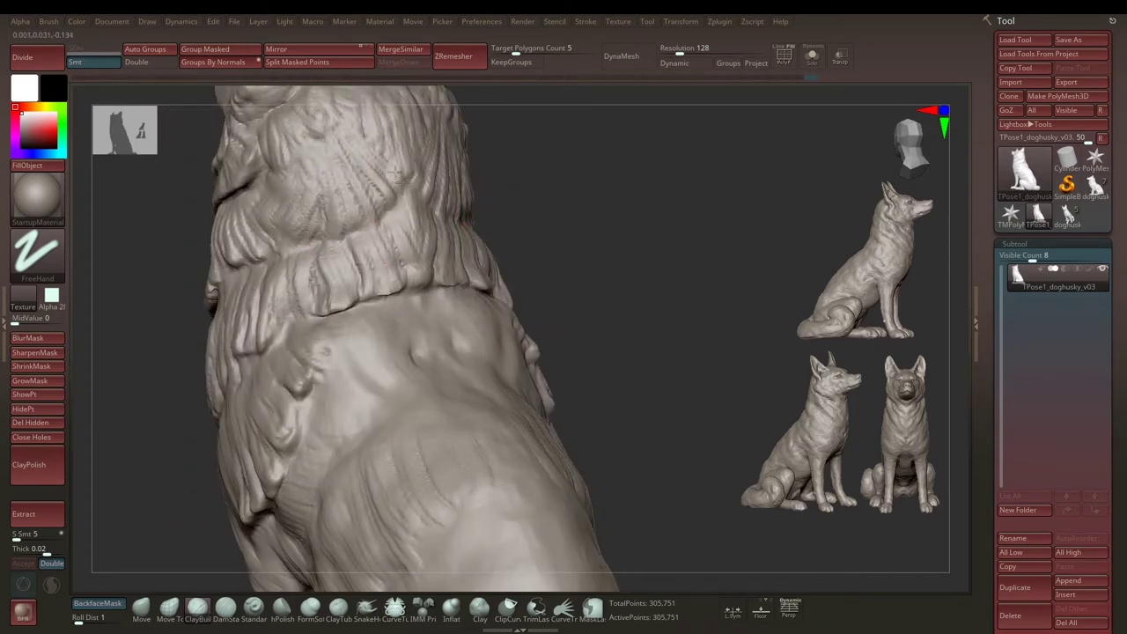
pyautogui.moveTo(345, 192)
pyautogui.mouseDown(button='right')
pyautogui.moveTo(472, 202)
pyautogui.moveTo(317, 231)
pyautogui.moveTo(521, 178)
pyautogui.moveTo(521, 206)
pyautogui.moveTo(380, 178)
pyautogui.mouseUp(button='right')
pyautogui.moveTo(445, 164)
pyautogui.mouseDown(button='right')
pyautogui.moveTo(373, 176)
pyautogui.moveTo(388, 229)
pyautogui.moveTo(352, 231)
pyautogui.moveTo(456, 241)
pyautogui.moveTo(404, 283)
pyautogui.mouseUp(button='right')
# Step: Build up and carve fur clumps behind the head with ClayBuildup and DamStandard
pyautogui.press('b')
pyautogui.press('c')
pyautogui.press('b')
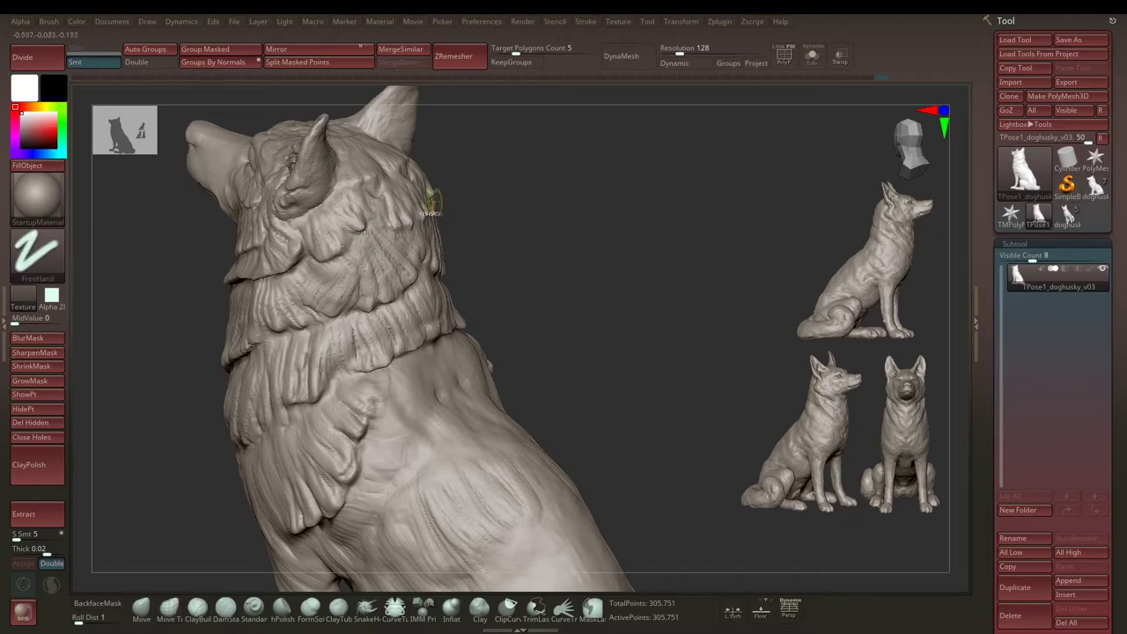
pyautogui.moveTo(374, 191); pyautogui.dragTo(429, 278, button='right')
pyautogui.press('b')
pyautogui.press('d')
pyautogui.press('s')
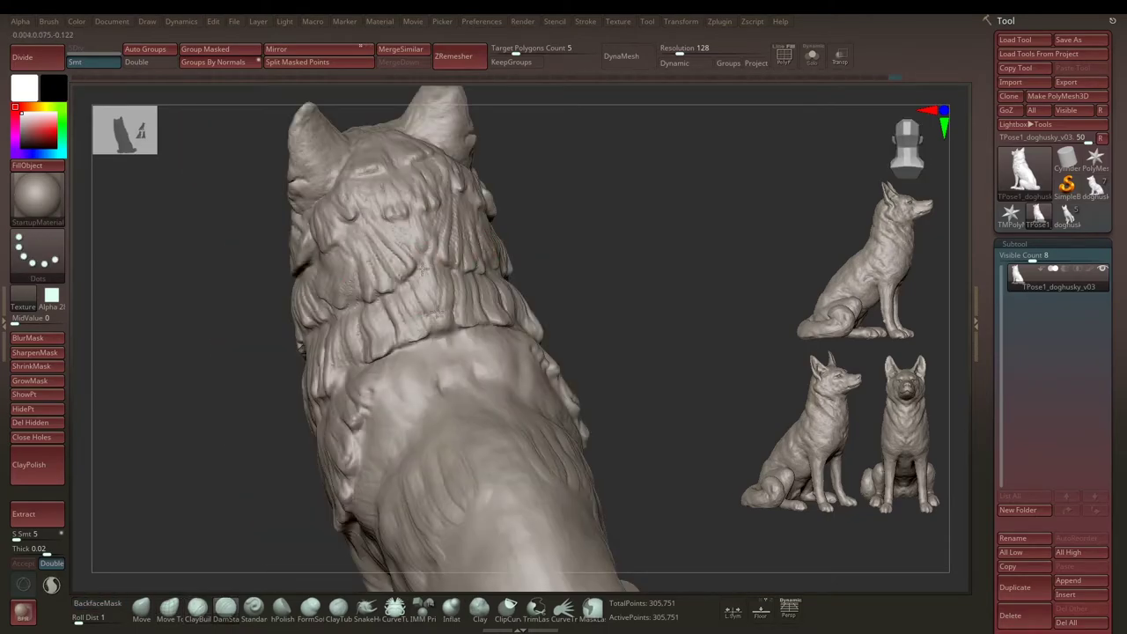
pyautogui.moveTo(392, 139)
pyautogui.mouseDown(button='right')
pyautogui.moveTo(523, 173)
pyautogui.moveTo(533, 211)
pyautogui.moveTo(563, 221)
pyautogui.moveTo(556, 253)
pyautogui.moveTo(576, 244)
pyautogui.moveTo(569, 254)
pyautogui.moveTo(626, 262)
pyautogui.moveTo(588, 304)
pyautogui.moveTo(595, 273)
pyautogui.mouseUp(button='right')
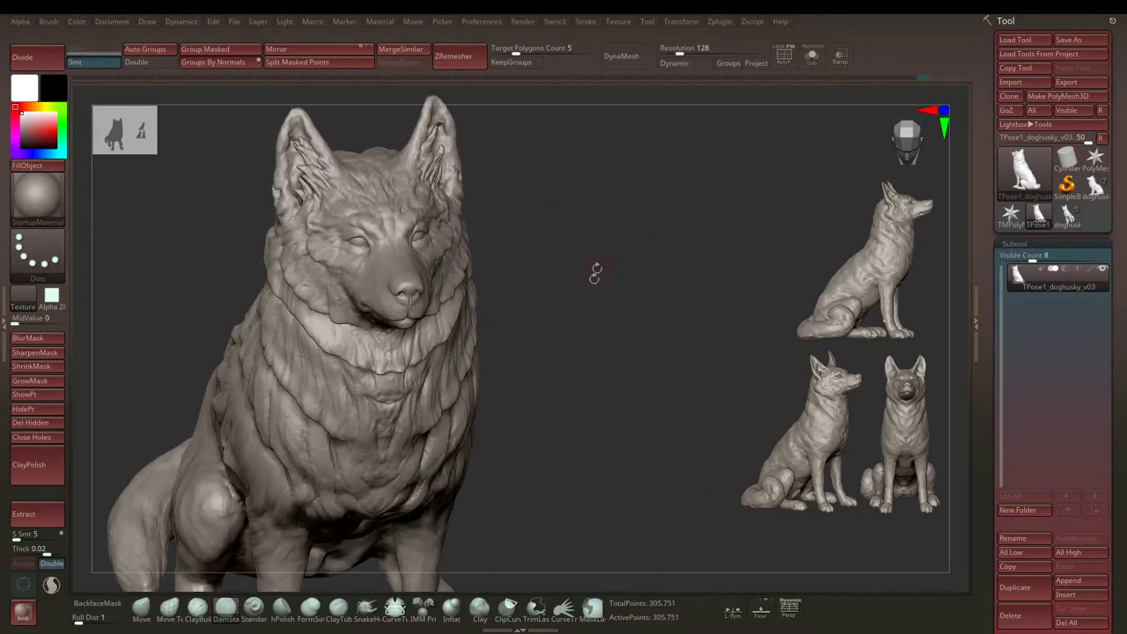
# Step: Set the FreeHand stroke and sculpt the cheek fur in three-quarter and profile views
pyautogui.press('space')
pyautogui.press('space')
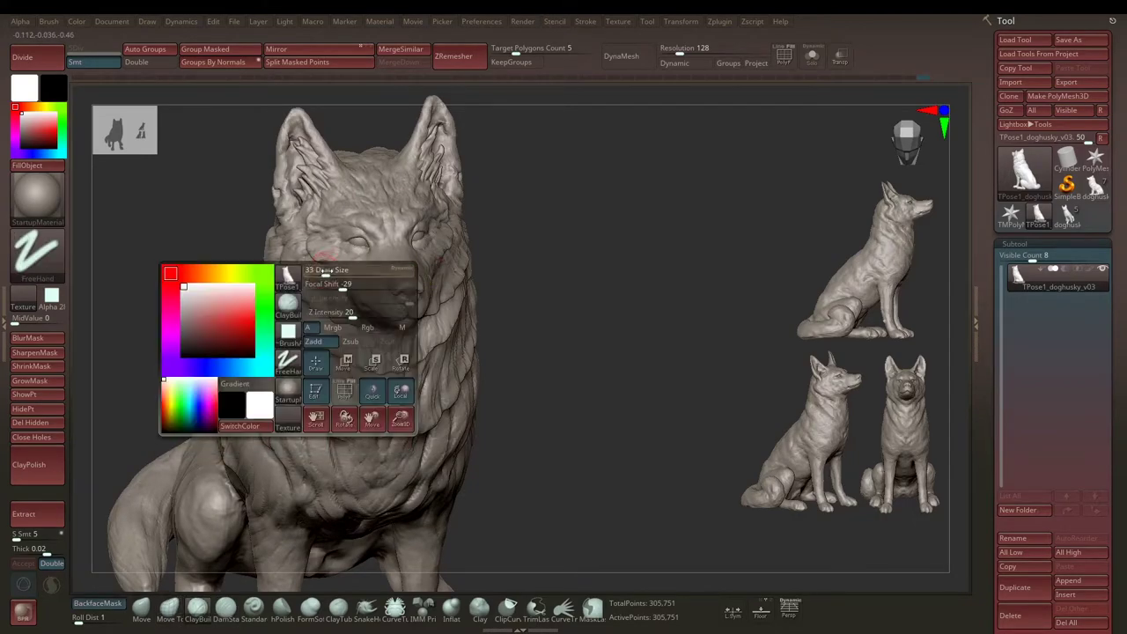
pyautogui.moveTo(308, 301); pyautogui.dragTo(332, 291, button='right')
pyautogui.press('space')
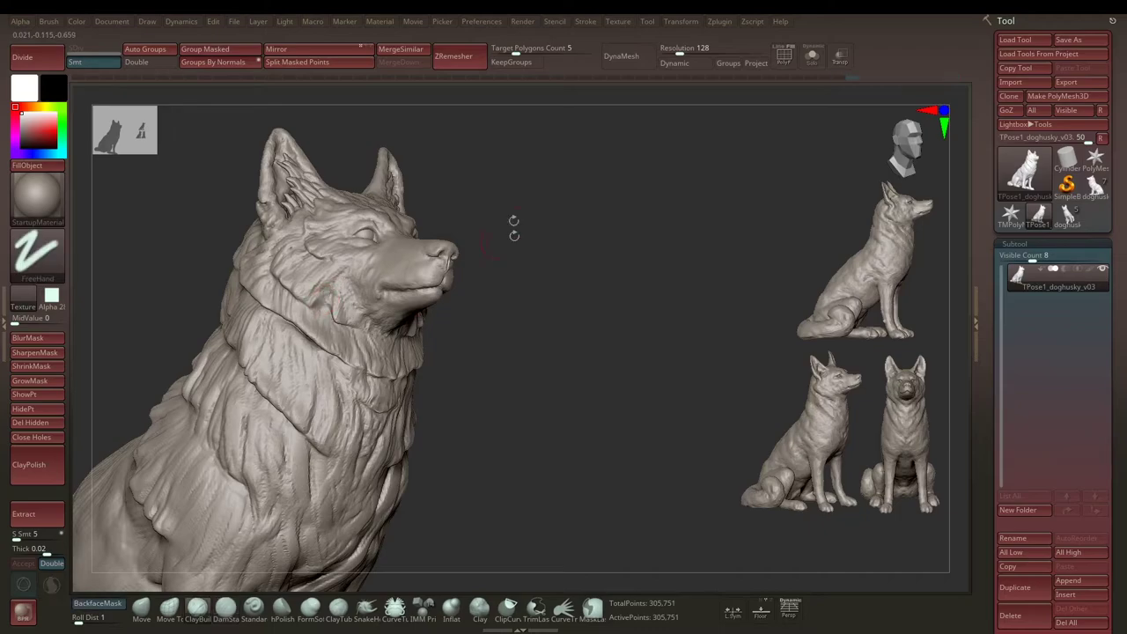
pyautogui.moveTo(513, 226); pyautogui.dragTo(322, 298, button='right')
pyautogui.press('space')
pyautogui.press('space')
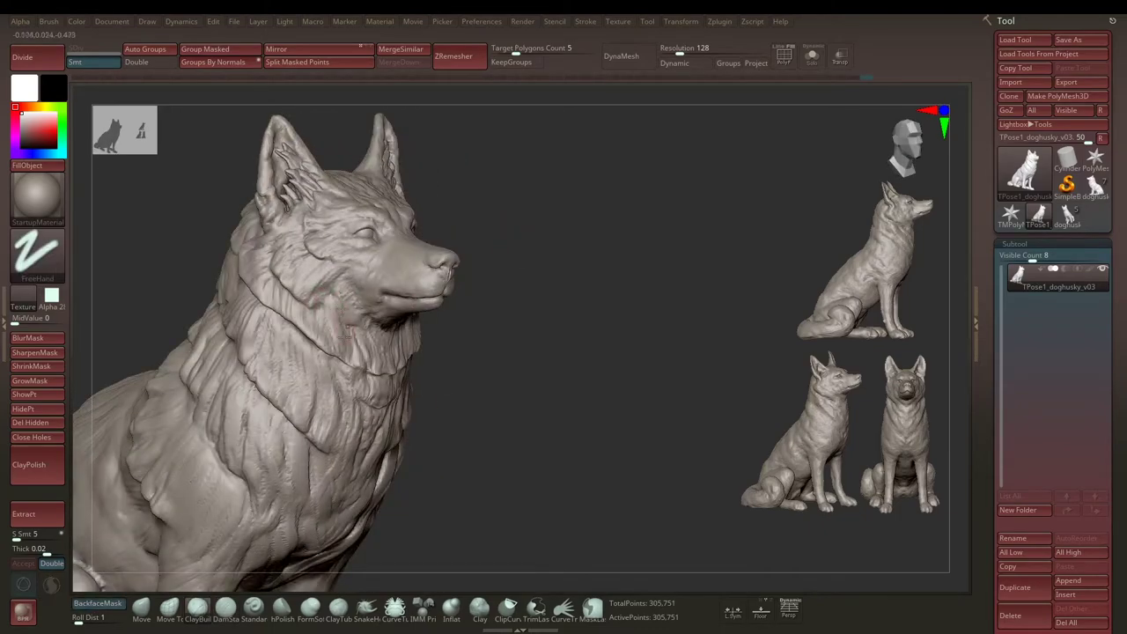
pyautogui.press('space')
pyautogui.moveTo(330, 324); pyautogui.dragTo(332, 291, button='right')
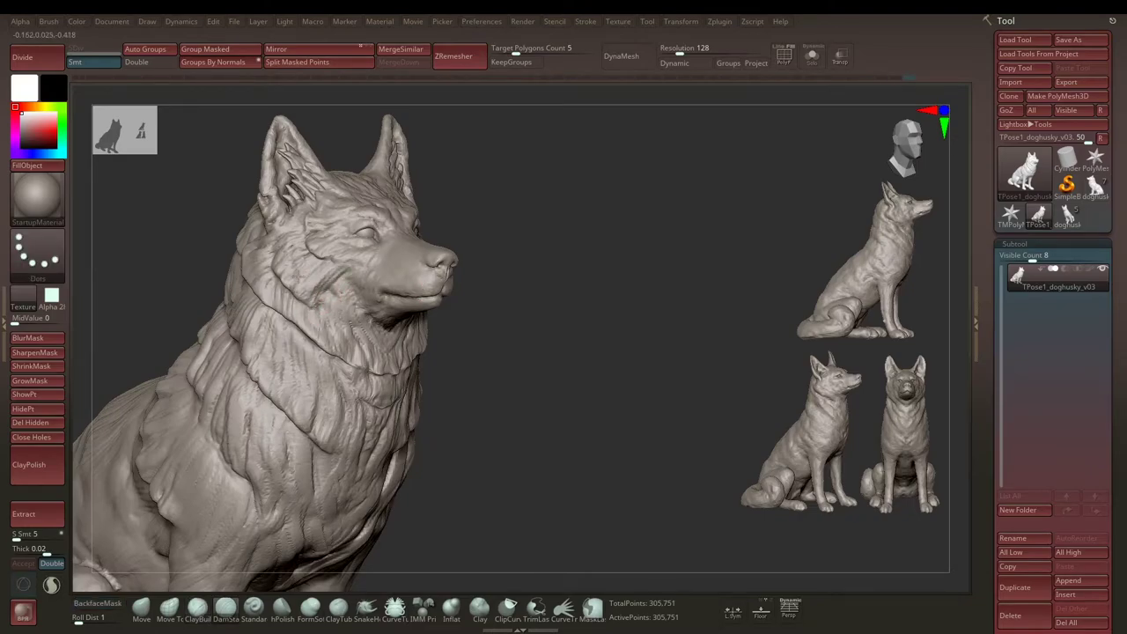
pyautogui.moveTo(299, 276); pyautogui.dragTo(332, 286, button='right')
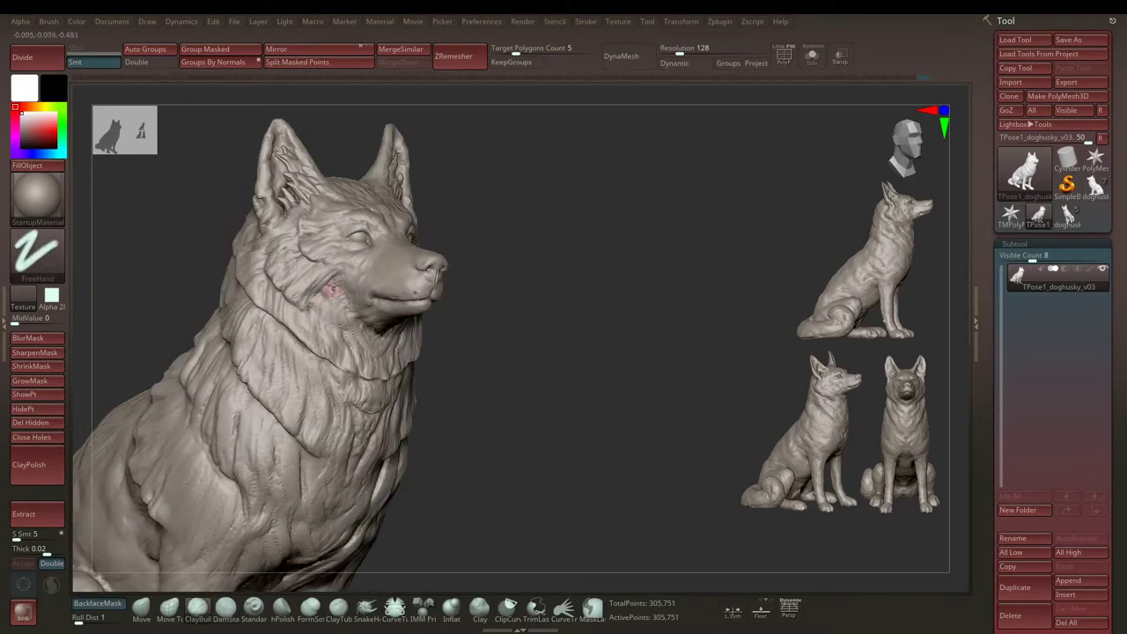
pyautogui.moveTo(349, 273); pyautogui.dragTo(388, 286, button='right')
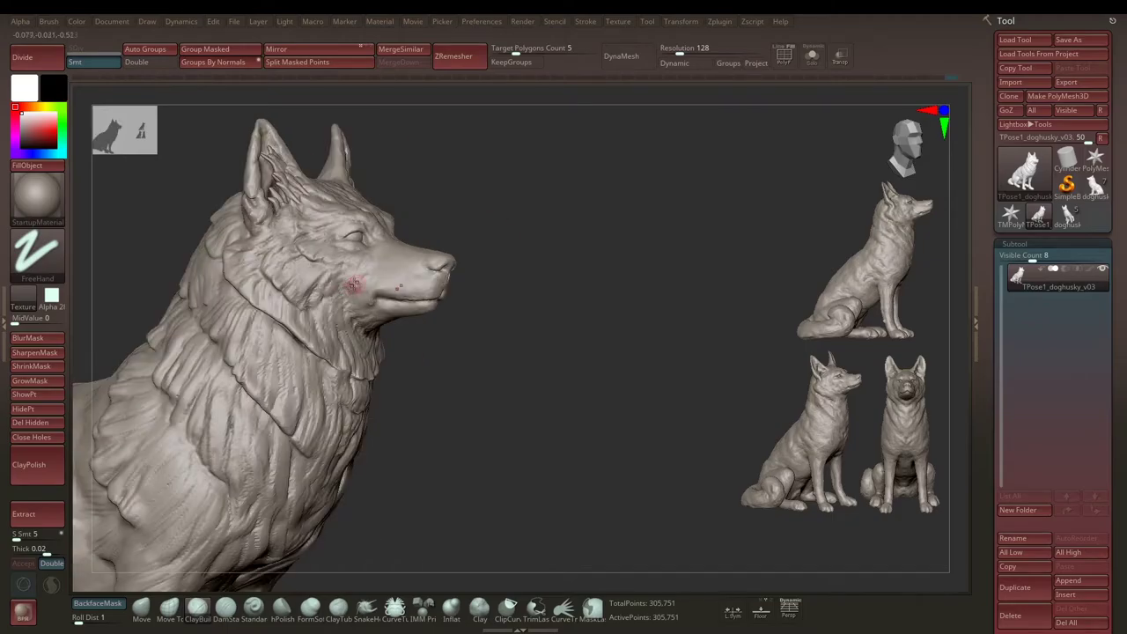
# Step: Sculpt spiky fur tufts fanning up inside both ears
pyautogui.moveTo(519, 216)
pyautogui.mouseDown(button='right')
pyautogui.moveTo(518, 248)
pyautogui.moveTo(520, 228)
pyautogui.mouseUp(button='right')
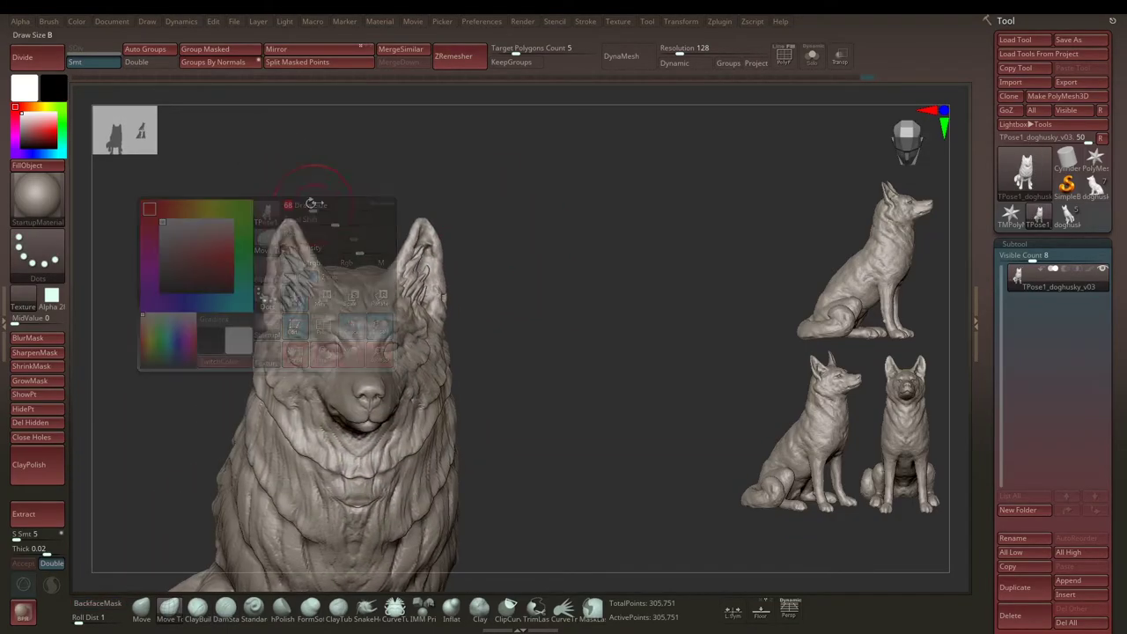
pyautogui.keyDown('alt'); pyautogui.moveTo(288, 205); pyautogui.dragTo(528, 212, button='right'); pyautogui.keyUp('alt')
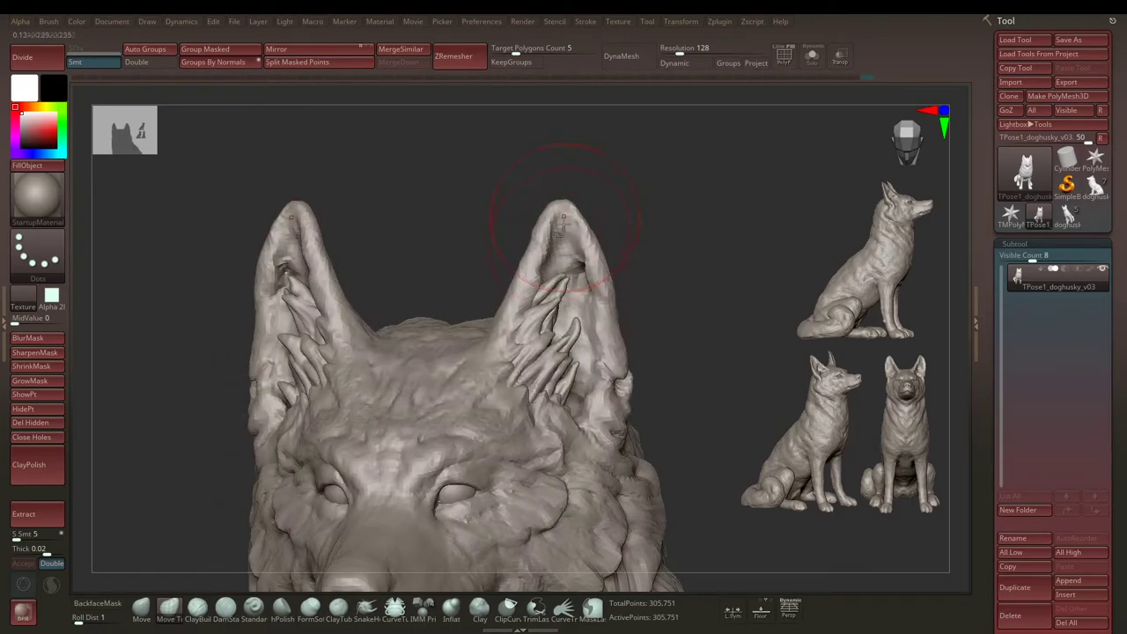
pyautogui.moveTo(539, 262); pyautogui.dragTo(542, 292, button='right')
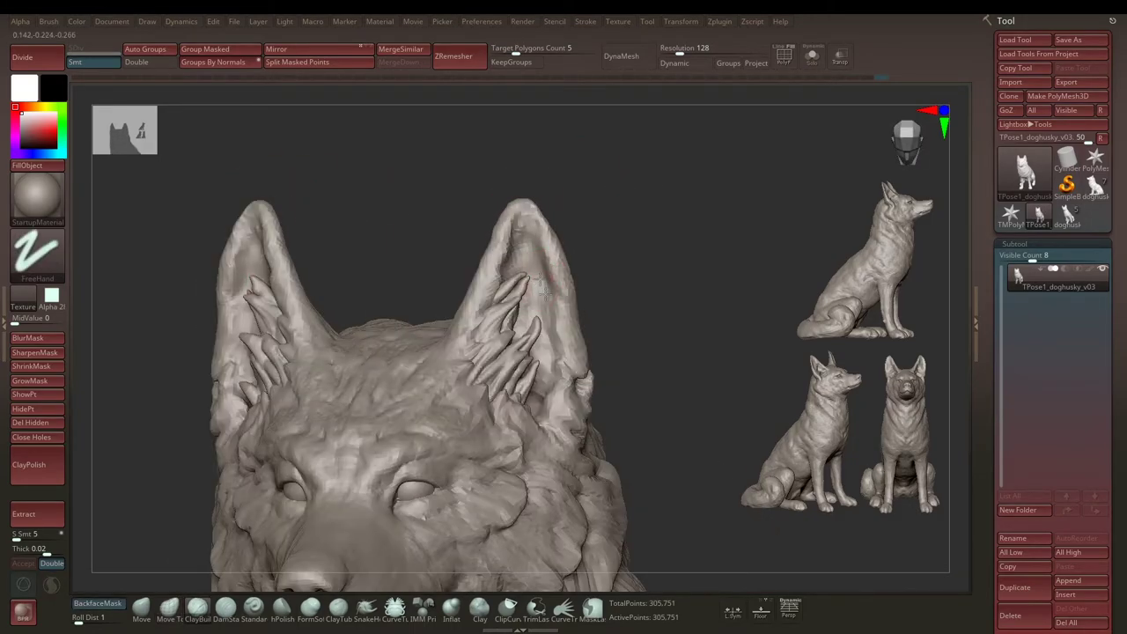
pyautogui.moveTo(614, 235)
pyautogui.mouseDown(button='right')
pyautogui.moveTo(633, 257)
pyautogui.moveTo(603, 220)
pyautogui.moveTo(541, 261)
pyautogui.mouseUp(button='right')
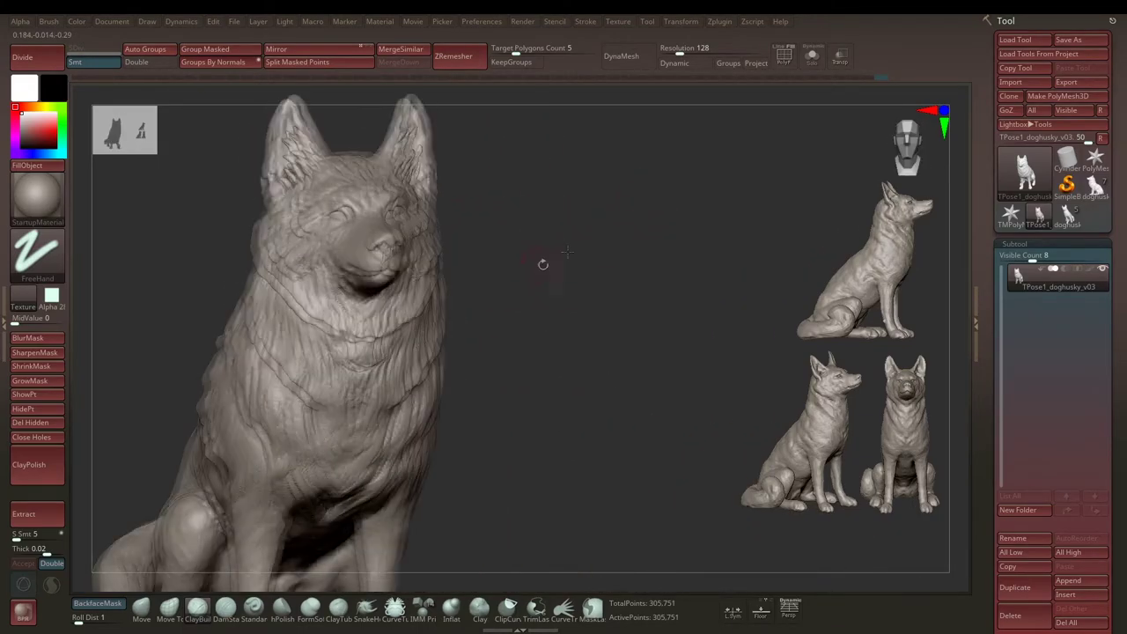
# Step: Send the pose back to the separate subtools with the pose transfer options
pyautogui.click(719, 21)
pyautogui.click(747, 274)
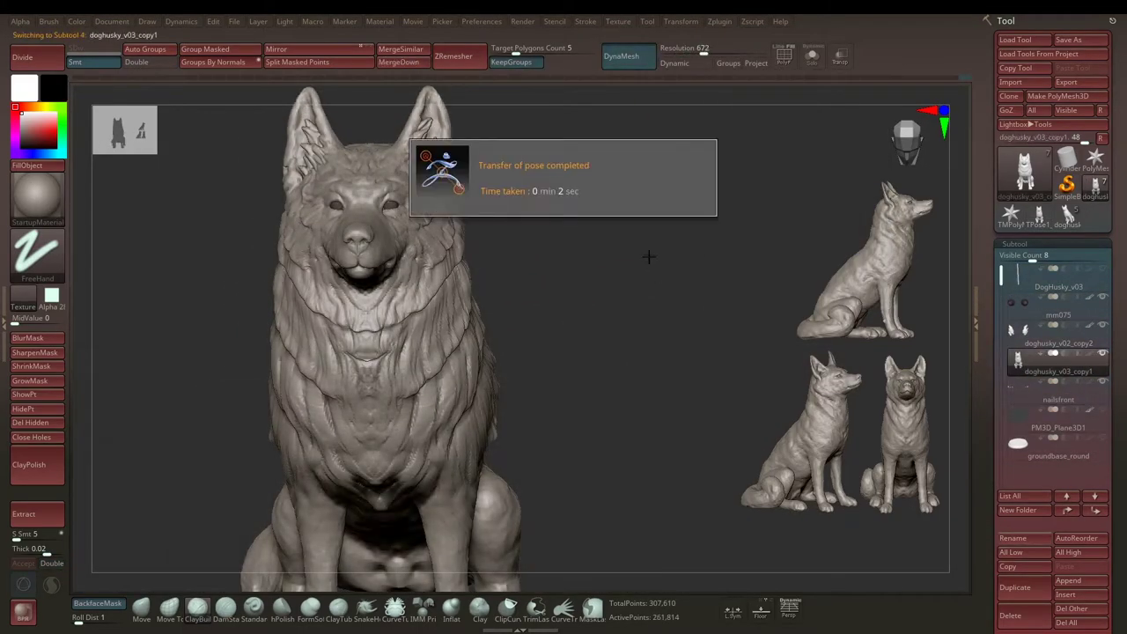
pyautogui.moveTo(649, 255)
pyautogui.mouseDown(button='right')
pyautogui.moveTo(599, 244)
pyautogui.moveTo(540, 283)
pyautogui.moveTo(383, 280)
pyautogui.mouseUp(button='right')
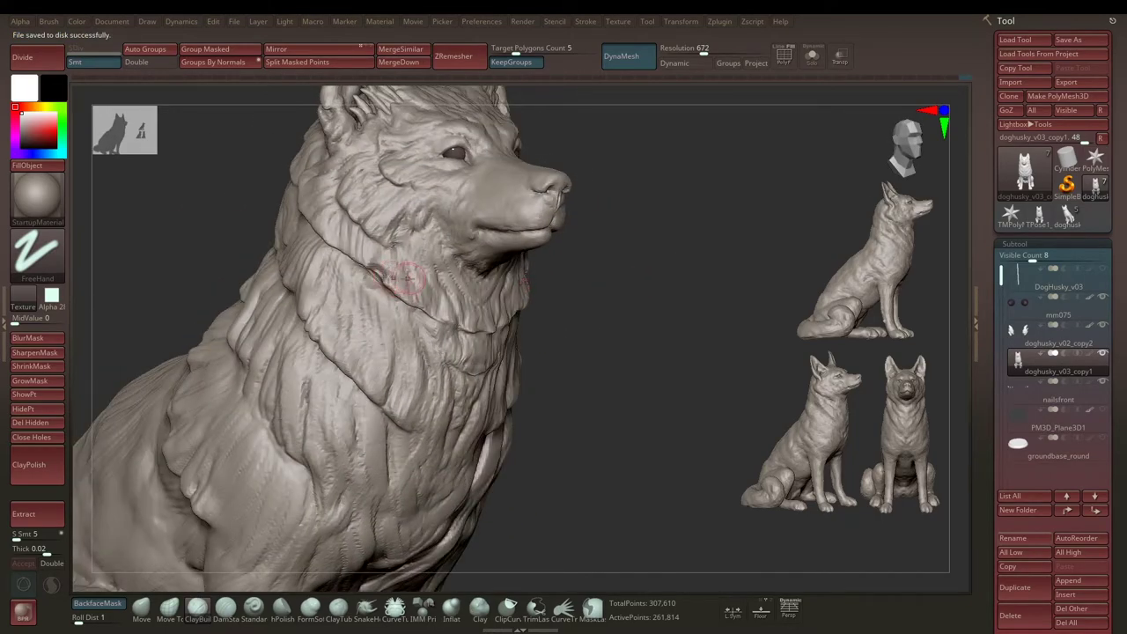
# Step: Toggle between Dots and FreeHand strokes while sculpting the head and neck fur
pyautogui.press('d')
pyautogui.press('d')
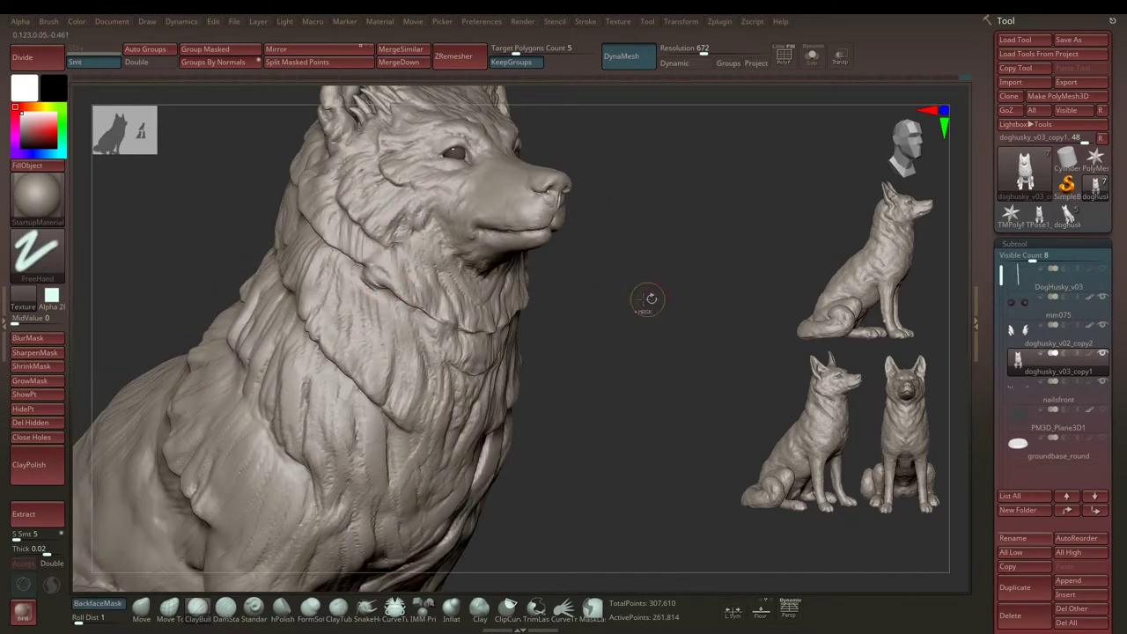
pyautogui.press('d')
pyautogui.press('d')
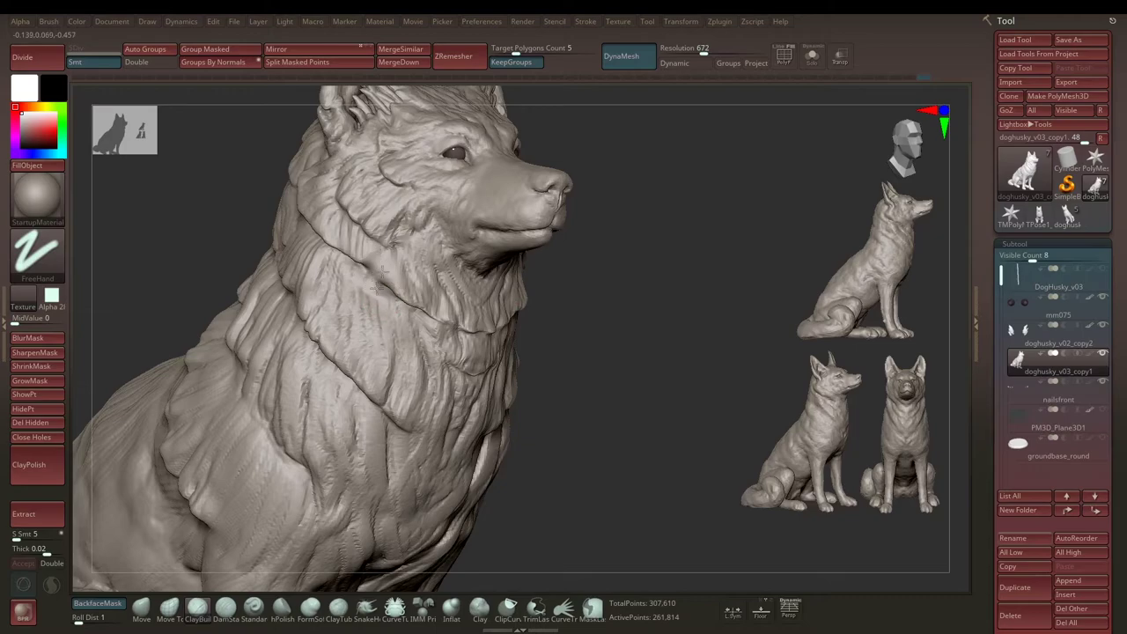
pyautogui.press('space')
pyautogui.press('d')
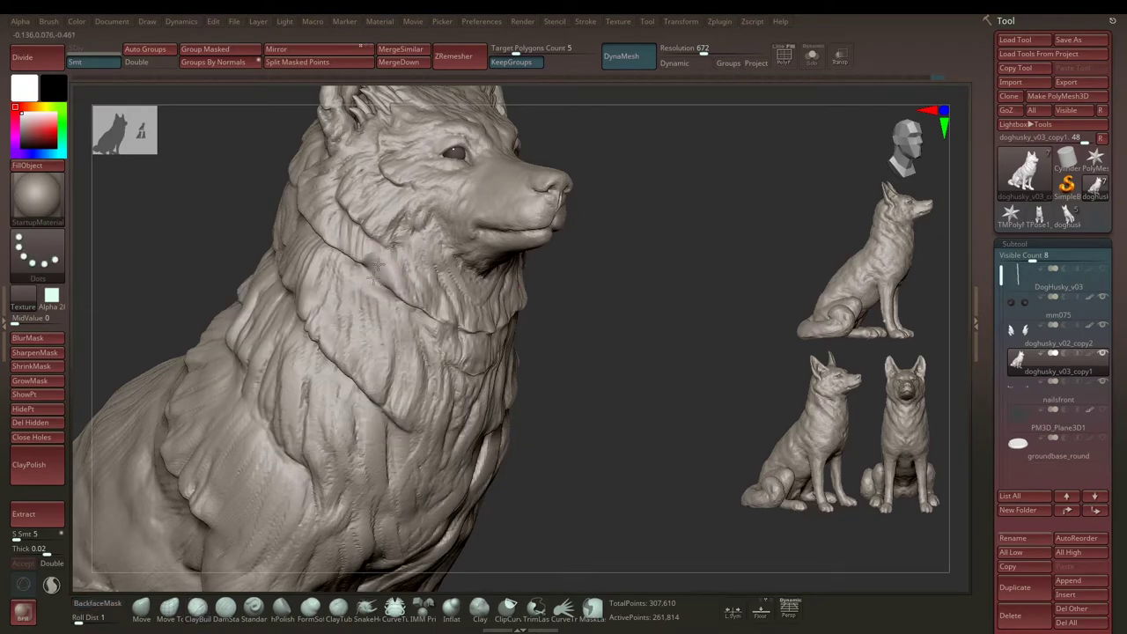
pyautogui.press('d')
pyautogui.press('d')
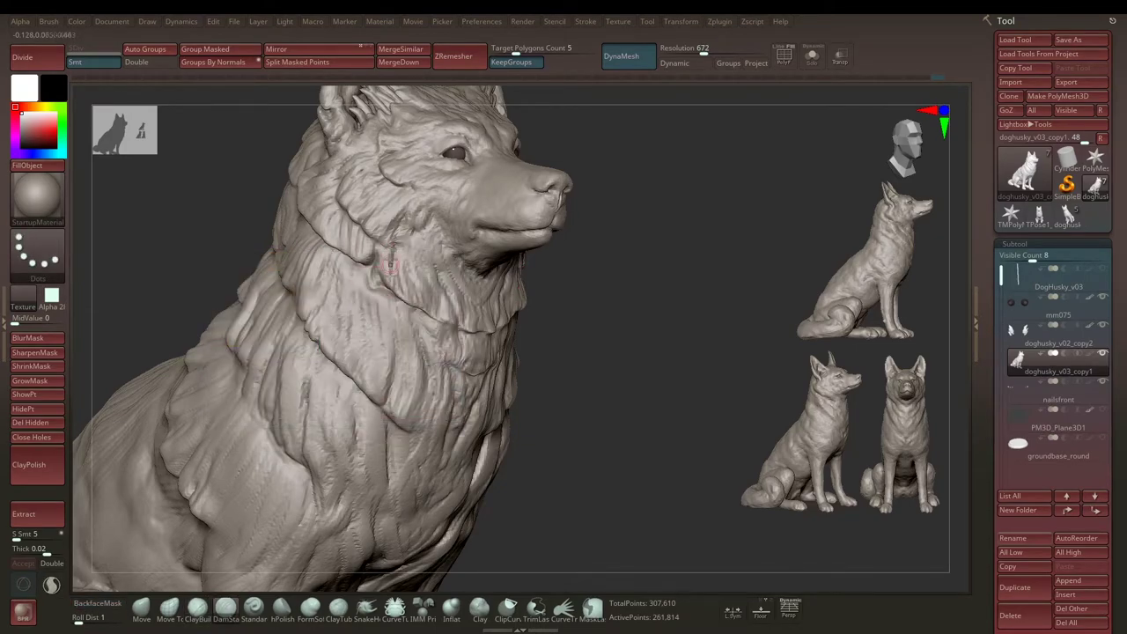
pyautogui.moveTo(613, 283); pyautogui.dragTo(373, 290)
pyautogui.moveTo(596, 300)
pyautogui.mouseDown()
pyautogui.moveTo(408, 295)
pyautogui.moveTo(637, 255)
pyautogui.moveTo(616, 247)
pyautogui.moveTo(634, 203)
pyautogui.mouseUp()
# Step: Switch to ClayBuildup with a Dots stroke and build up the chest form
pyautogui.press('b')
pyautogui.press('c')
pyautogui.press('b')
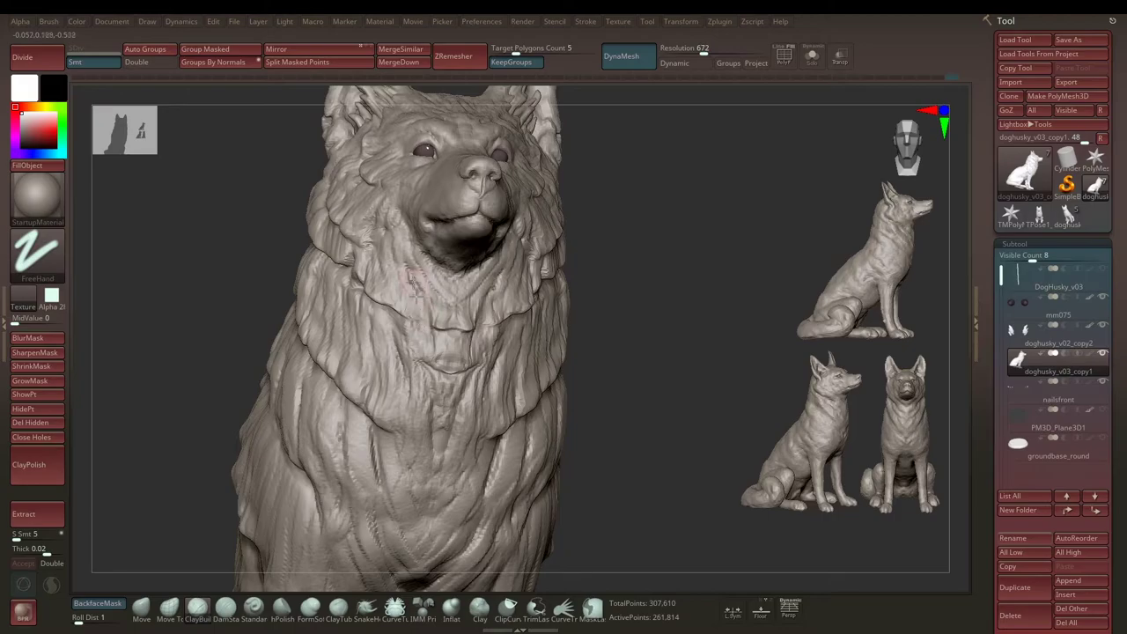
pyautogui.press('space')
pyautogui.click(419, 293)
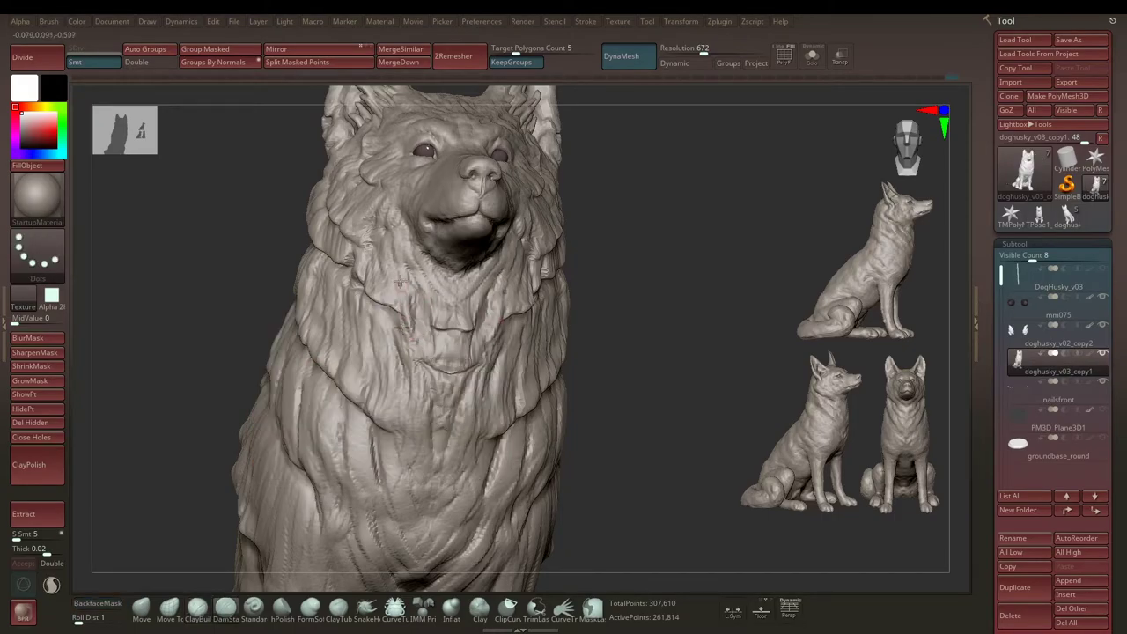
pyautogui.moveTo(564, 282)
pyautogui.mouseDown()
pyautogui.moveTo(552, 288)
pyautogui.moveTo(583, 269)
pyautogui.moveTo(545, 282)
pyautogui.moveTo(613, 221)
pyautogui.moveTo(586, 221)
pyautogui.moveTo(626, 343)
pyautogui.moveTo(414, 224)
pyautogui.mouseUp()
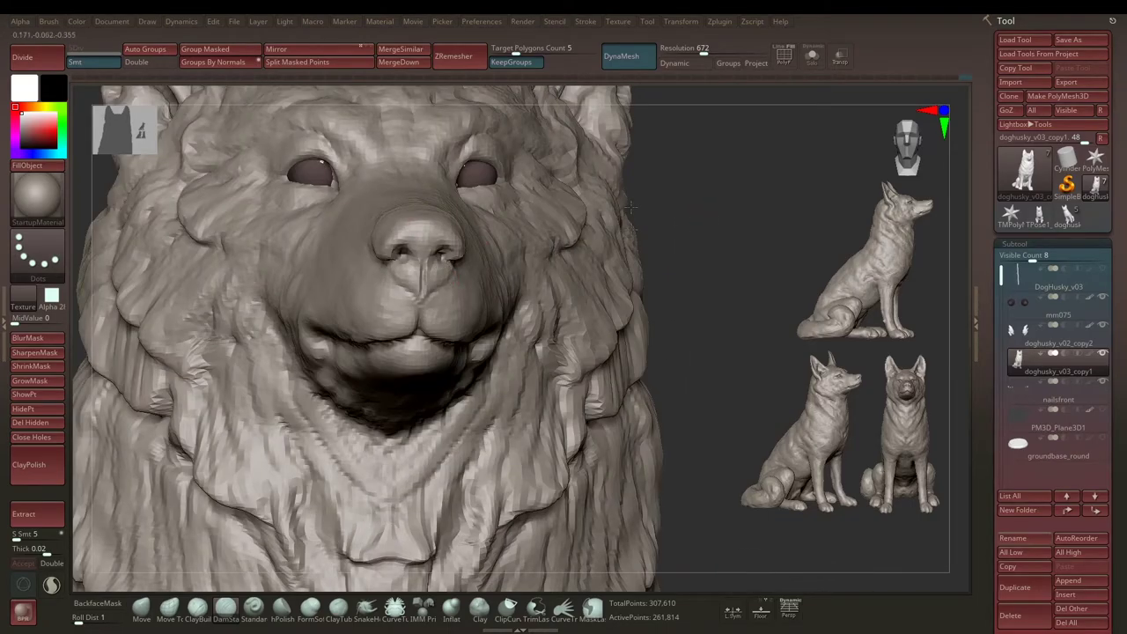
pyautogui.moveTo(630, 206); pyautogui.dragTo(489, 310)
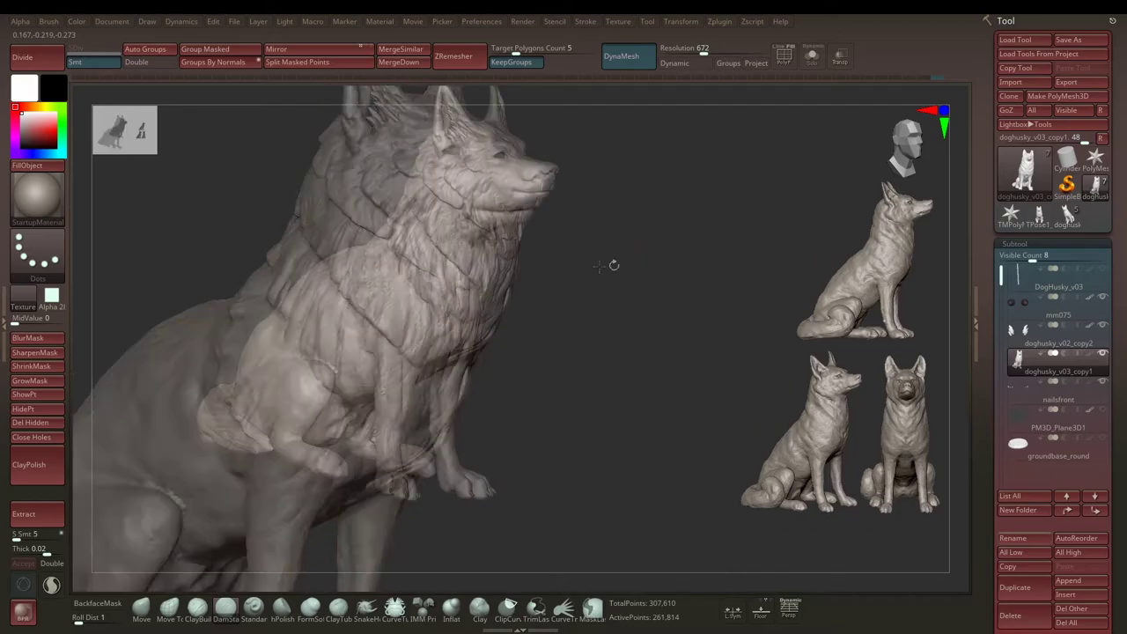
pyautogui.moveTo(608, 264)
pyautogui.mouseDown()
pyautogui.moveTo(671, 249)
pyautogui.moveTo(644, 244)
pyautogui.moveTo(620, 211)
pyautogui.moveTo(543, 231)
pyautogui.moveTo(836, 220)
pyautogui.moveTo(830, 228)
pyautogui.mouseUp()
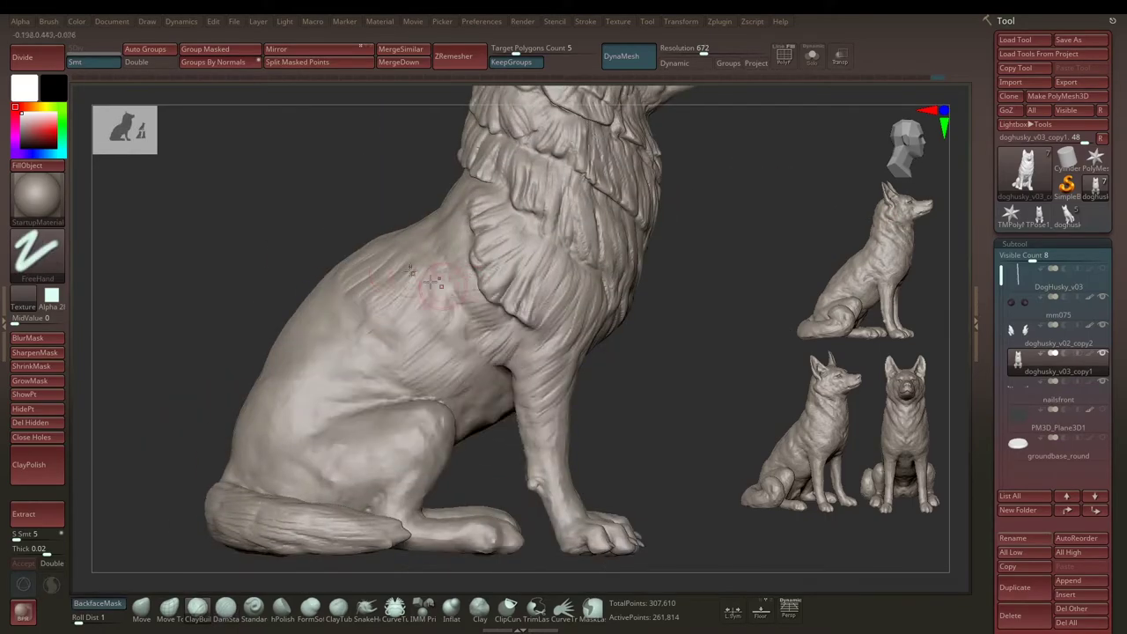
# Step: Refine the chest, front legs and shoulder, checking from side and behind
pyautogui.press('space')
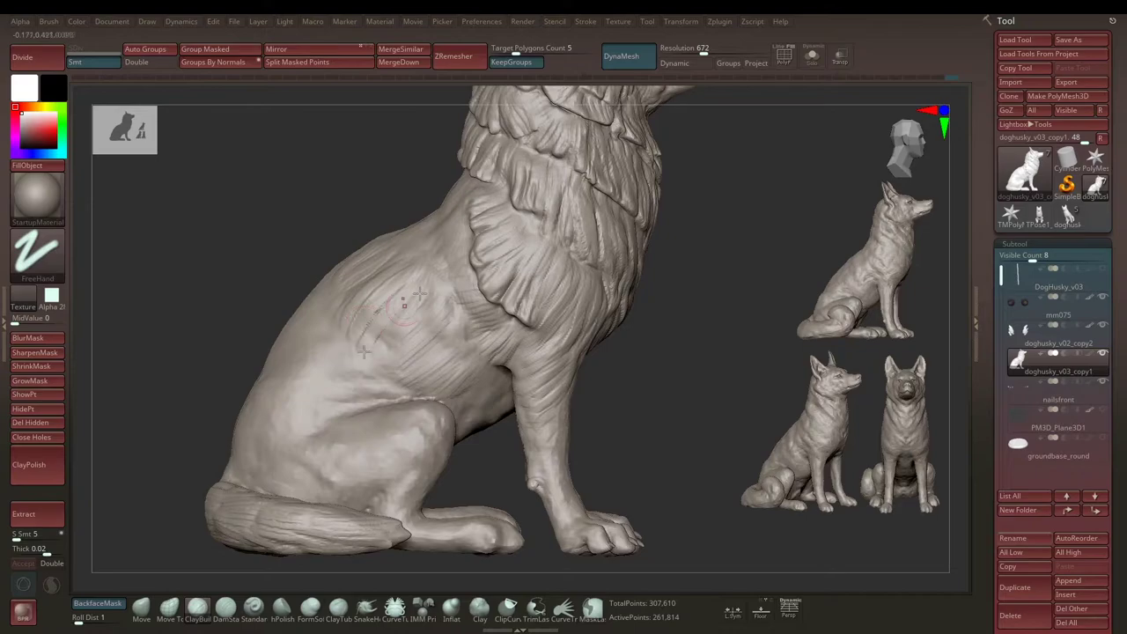
pyautogui.moveTo(484, 377); pyautogui.dragTo(560, 300, button='right')
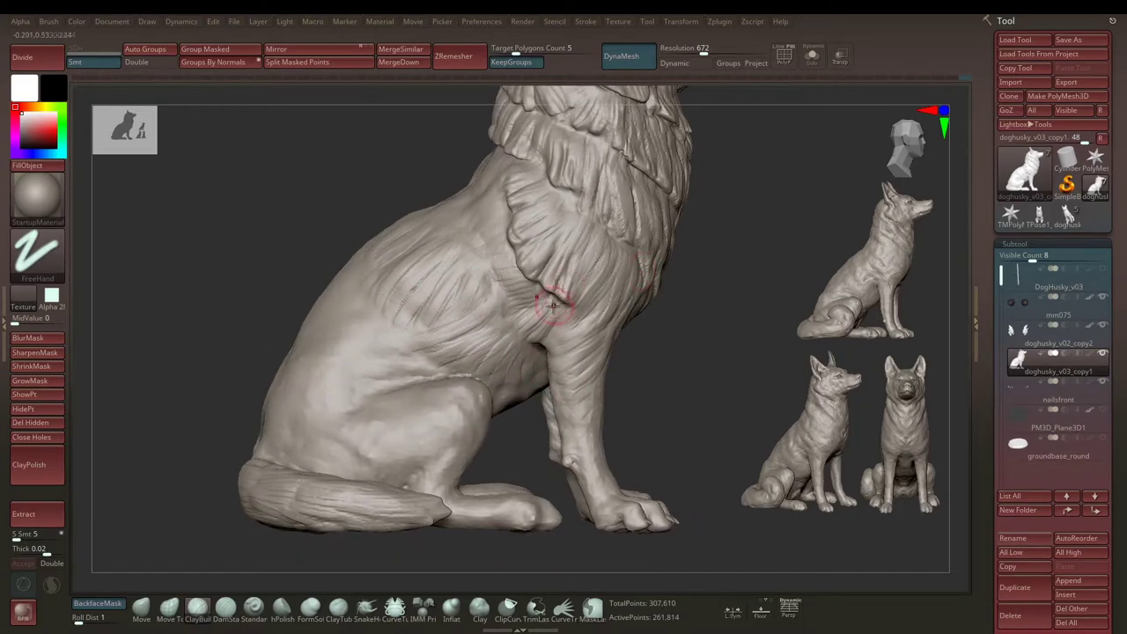
pyautogui.moveTo(675, 332)
pyautogui.mouseDown(button='right')
pyautogui.moveTo(672, 279)
pyautogui.moveTo(529, 273)
pyautogui.mouseUp(button='right')
pyautogui.press('space')
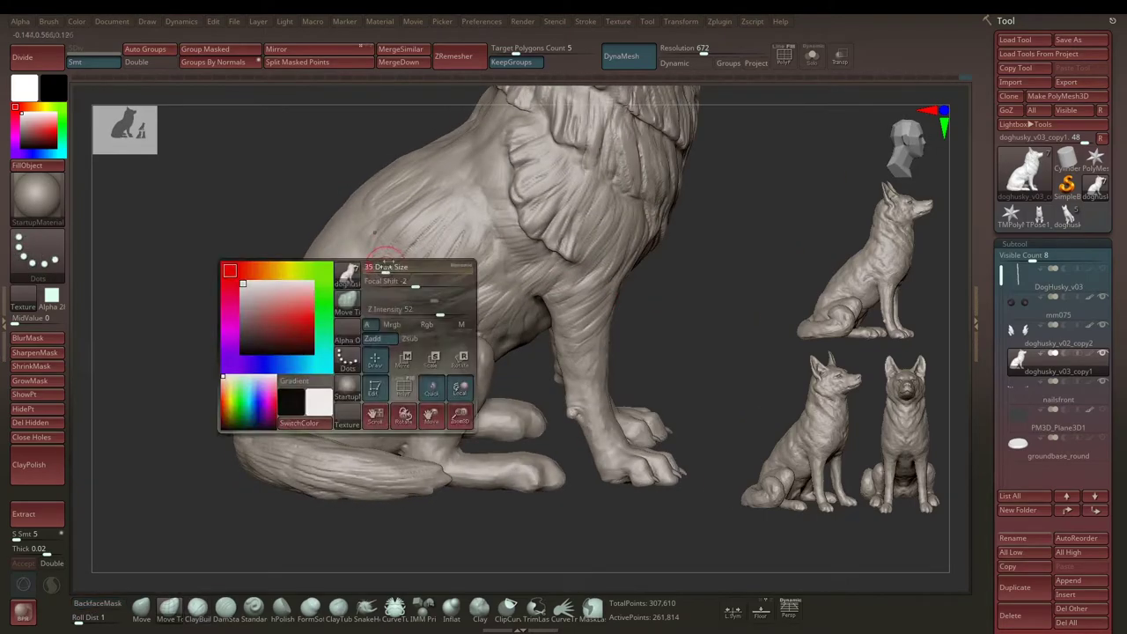
pyautogui.moveTo(389, 273); pyautogui.dragTo(436, 147, button='right')
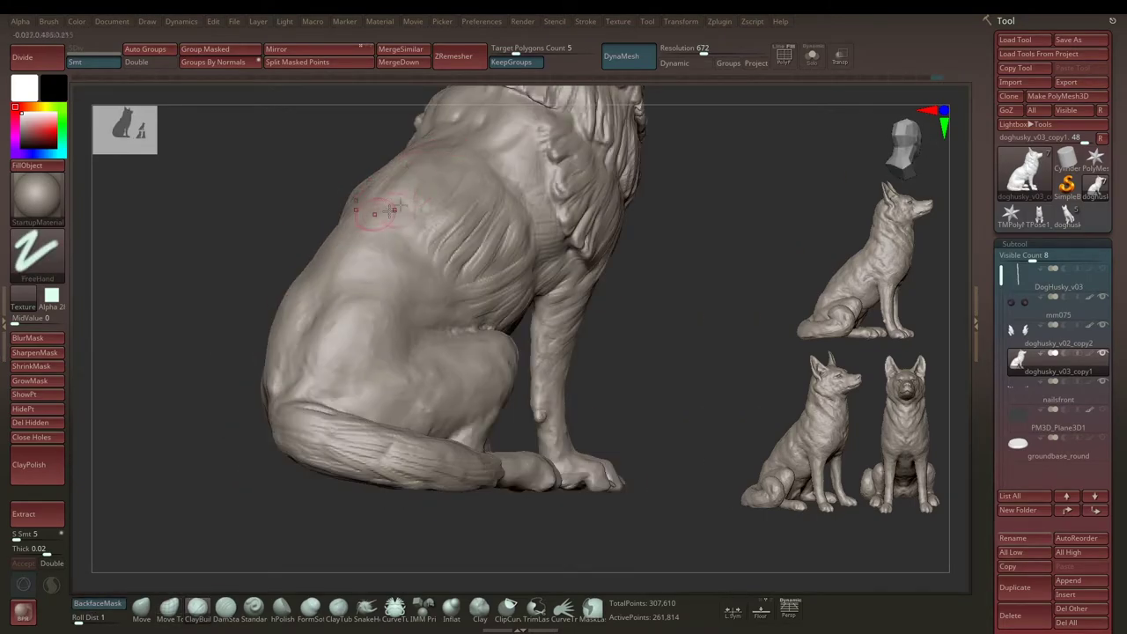
pyautogui.moveTo(425, 209)
pyautogui.mouseDown(button='right')
pyautogui.moveTo(269, 259)
pyautogui.moveTo(445, 259)
pyautogui.moveTo(742, 176)
pyautogui.mouseUp(button='right')
pyautogui.press('space')
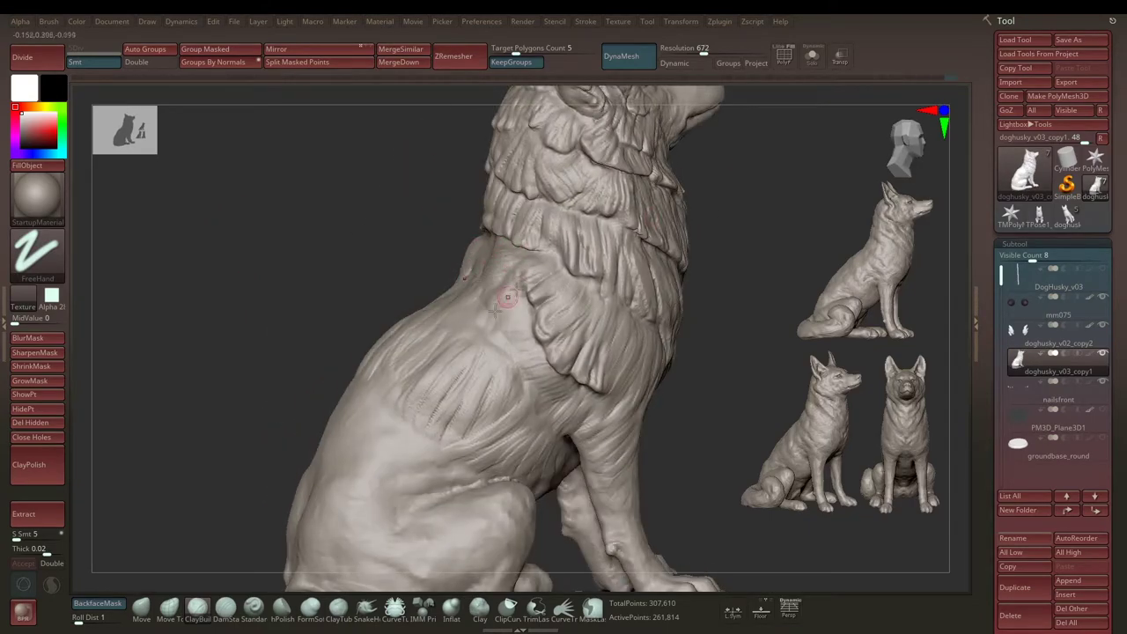
pyautogui.moveTo(508, 297); pyautogui.dragTo(482, 251, button='right')
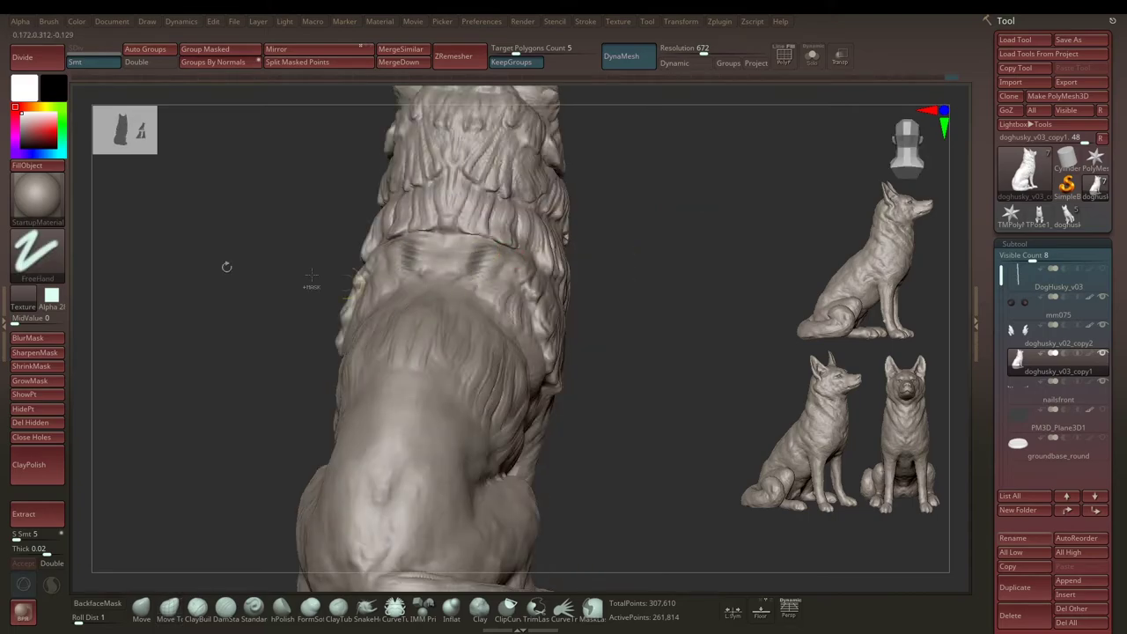
pyautogui.moveTo(312, 275)
pyautogui.mouseDown(button='right')
pyautogui.moveTo(644, 211)
pyautogui.moveTo(617, 246)
pyautogui.moveTo(543, 229)
pyautogui.moveTo(449, 268)
pyautogui.moveTo(519, 250)
pyautogui.moveTo(541, 256)
pyautogui.moveTo(402, 264)
pyautogui.mouseUp(button='right')
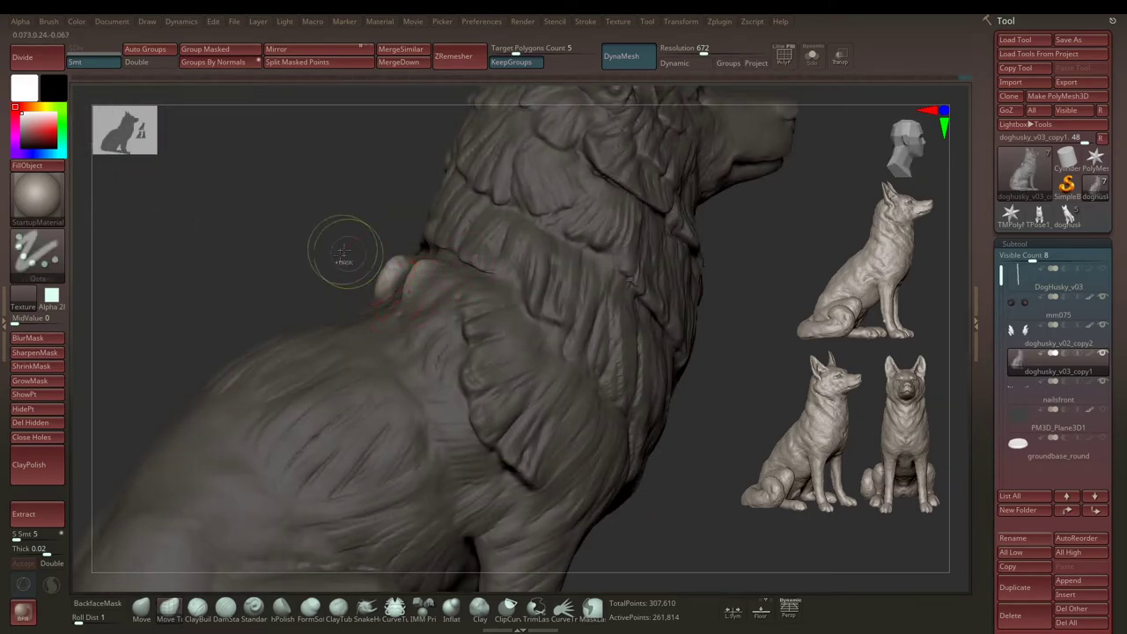
# Step: Clear the mask, return to the FreeHand stroke and review the whole seated dog
pyautogui.keyDown('ctrl'); pyautogui.moveTo(343, 253); pyautogui.dragTo(345, 257); pyautogui.keyUp('ctrl')
pyautogui.press('space')
pyautogui.click(403, 281)
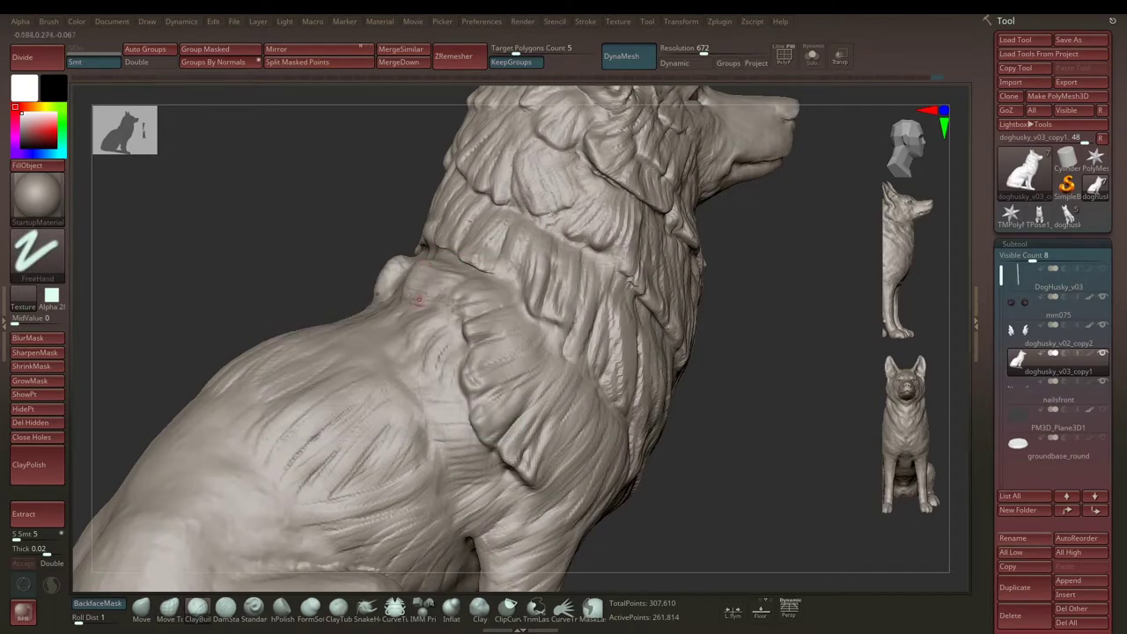
pyautogui.moveTo(444, 276)
pyautogui.mouseDown(button='right')
pyautogui.moveTo(636, 259)
pyautogui.moveTo(574, 251)
pyautogui.mouseUp(button='right')
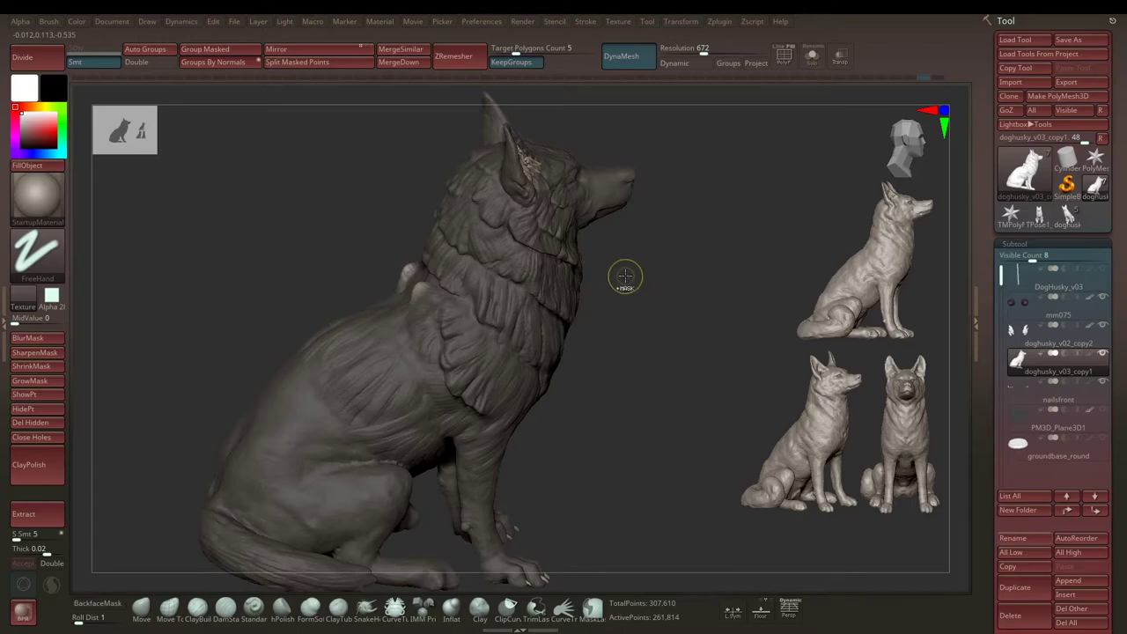
pyautogui.moveTo(625, 277)
pyautogui.mouseDown(button='right')
pyautogui.moveTo(636, 291)
pyautogui.moveTo(620, 288)
pyautogui.moveTo(706, 279)
pyautogui.moveTo(707, 259)
pyautogui.moveTo(754, 255)
pyautogui.moveTo(617, 282)
pyautogui.mouseUp(button='right')
pyautogui.press('space')
# Step: Pick DamStandard and frame the chest and front paws from a low front view
pyautogui.press('b')
pyautogui.press('d')
pyautogui.press('s')
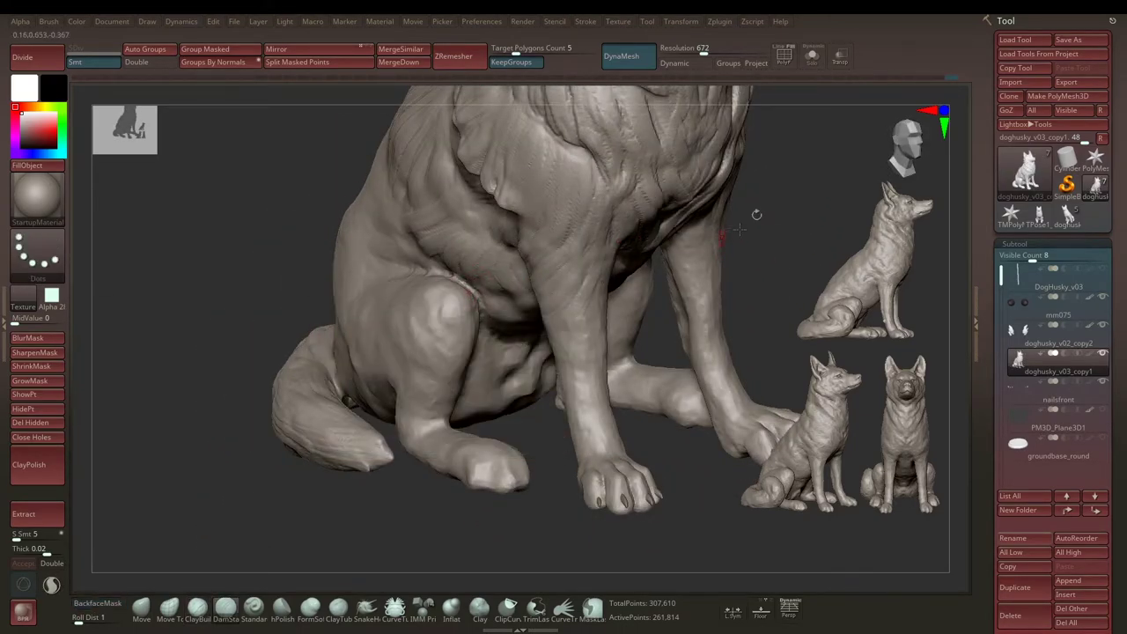
pyautogui.moveTo(739, 229)
pyautogui.mouseDown(button='right')
pyautogui.moveTo(721, 236)
pyautogui.moveTo(704, 222)
pyautogui.mouseUp(button='right')
pyautogui.press('space')
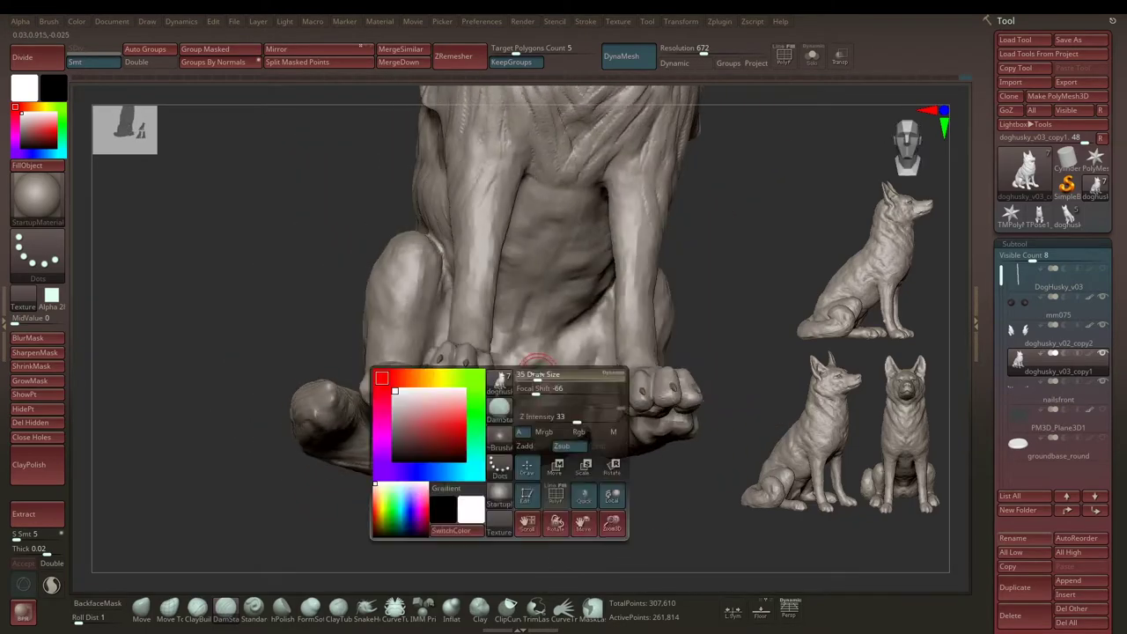
pyautogui.moveTo(536, 362); pyautogui.dragTo(522, 288, button='right')
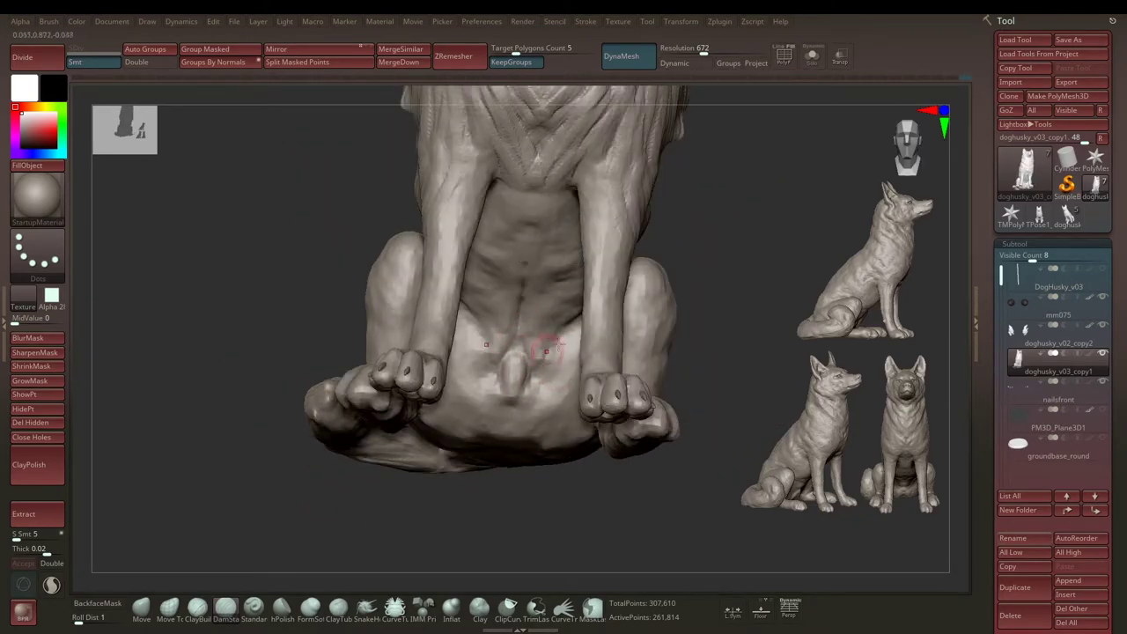
pyautogui.moveTo(545, 350)
pyautogui.mouseDown(button='right')
pyautogui.moveTo(533, 348)
pyautogui.moveTo(565, 333)
pyautogui.mouseUp(button='right')
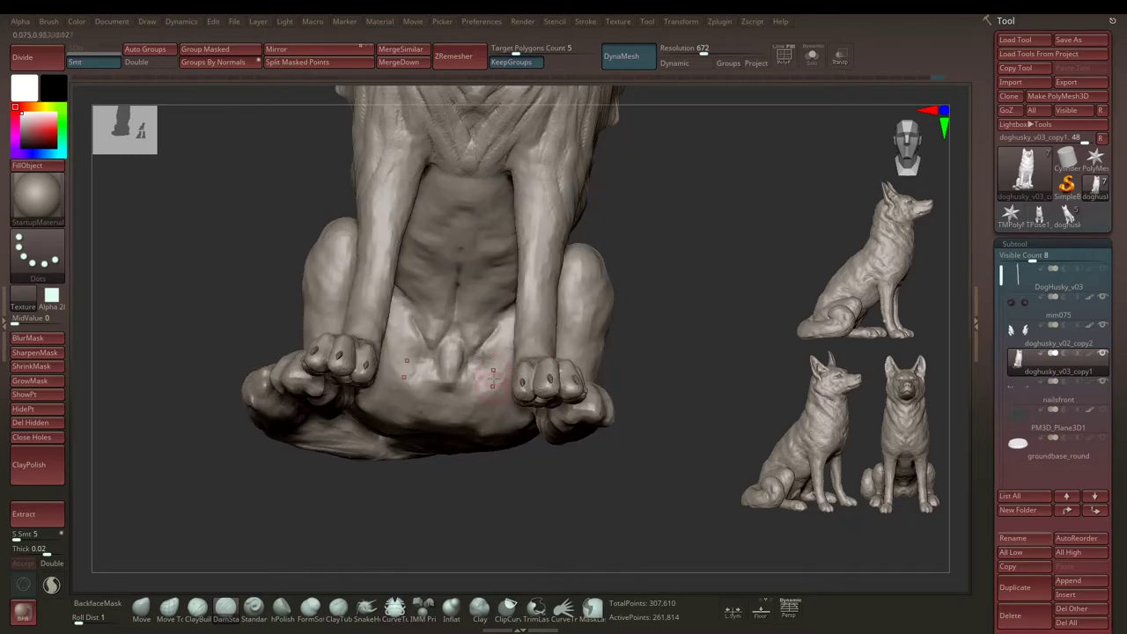
# Step: Alternate ClayBuildup and DamStandard to soften the belly, then view it from below
pyautogui.press('b')
pyautogui.press('c')
pyautogui.press('b')
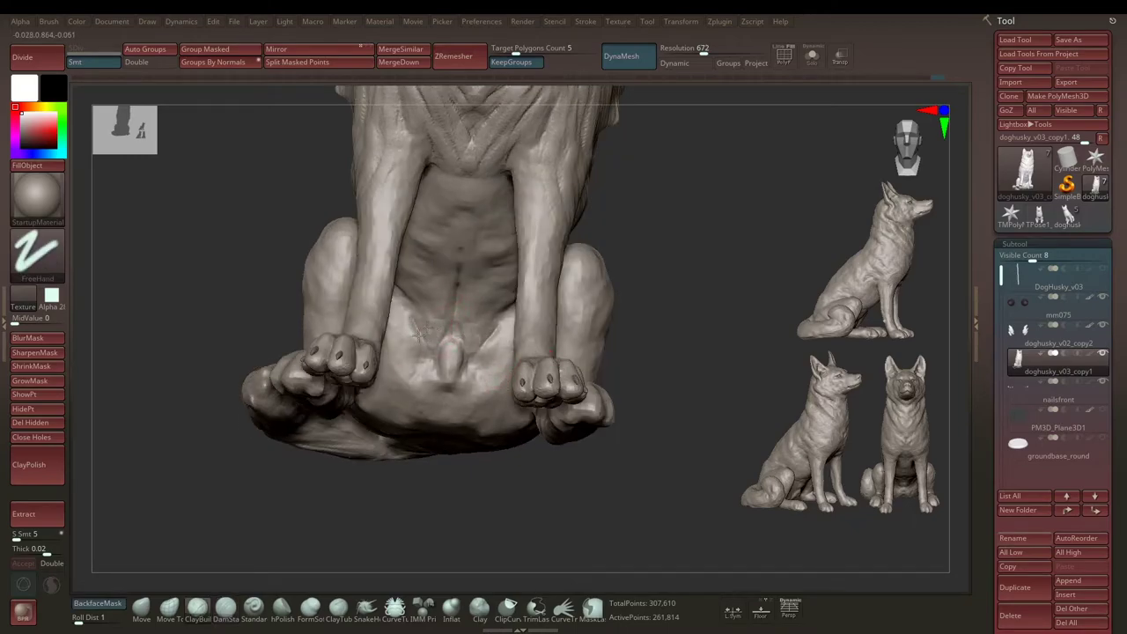
pyautogui.press('b')
pyautogui.press('d')
pyautogui.press('s')
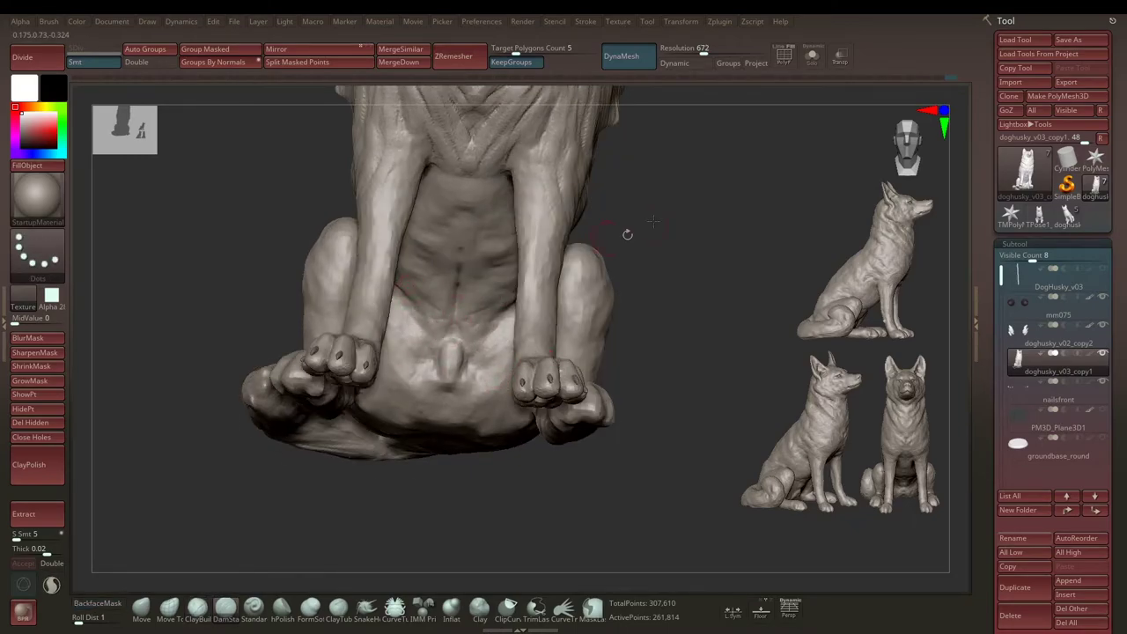
pyautogui.moveTo(627, 234)
pyautogui.mouseDown(button='right')
pyautogui.moveTo(639, 226)
pyautogui.moveTo(446, 379)
pyautogui.moveTo(652, 282)
pyautogui.mouseUp(button='right')
pyautogui.press('b')
pyautogui.press('c')
pyautogui.press('b')
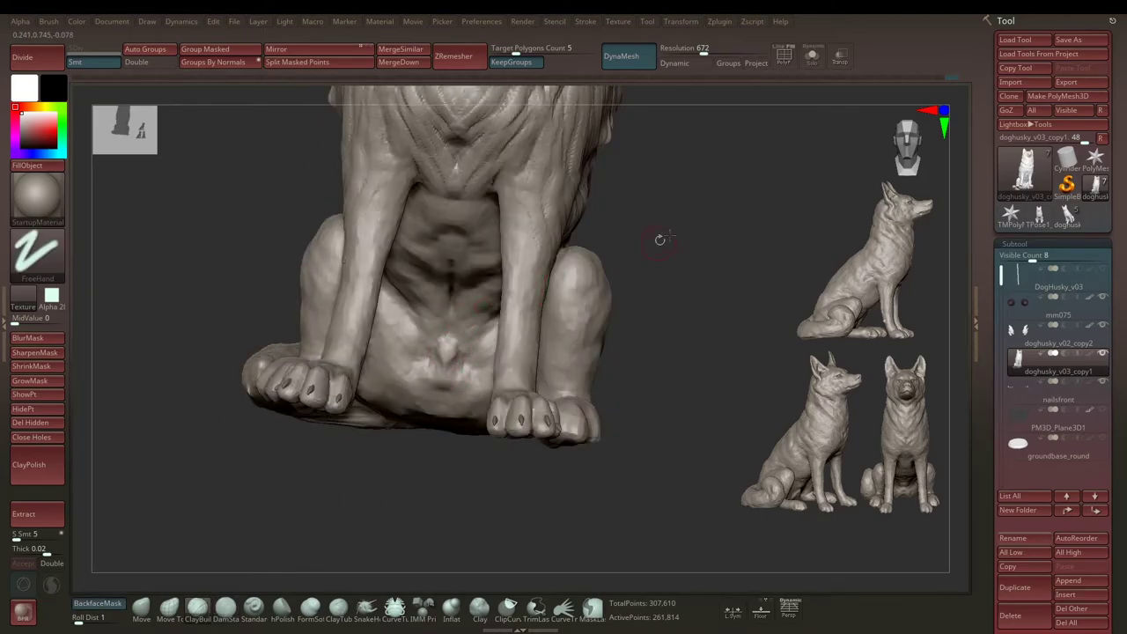
pyautogui.moveTo(660, 238)
pyautogui.mouseDown(button='right')
pyautogui.moveTo(686, 252)
pyautogui.moveTo(446, 346)
pyautogui.mouseUp(button='right')
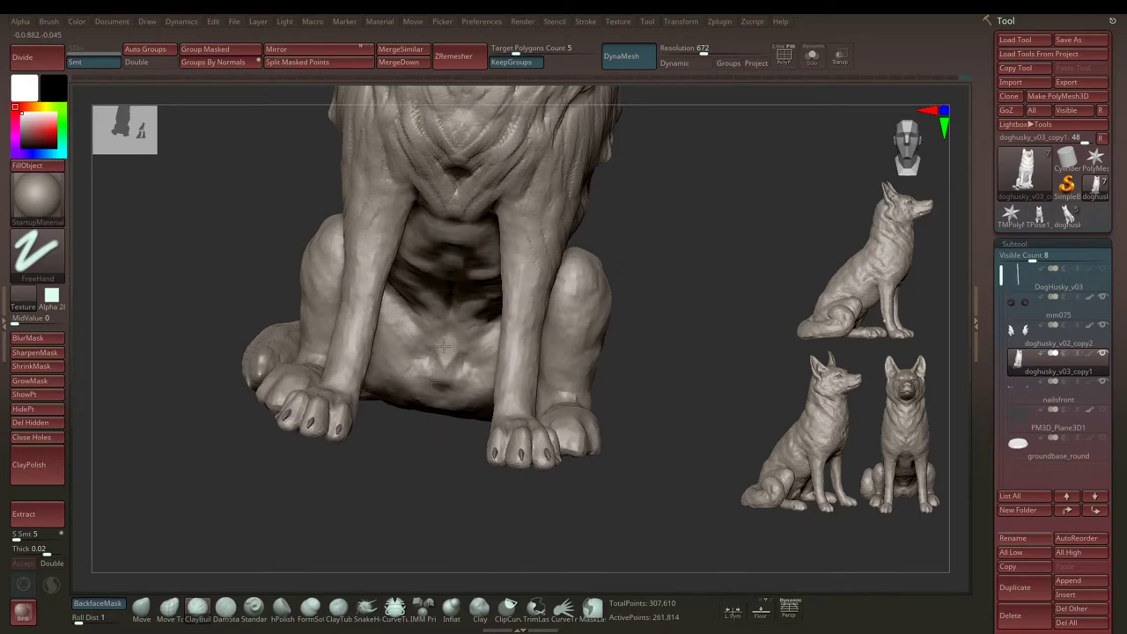
pyautogui.moveTo(636, 311); pyautogui.dragTo(438, 391, button='right')
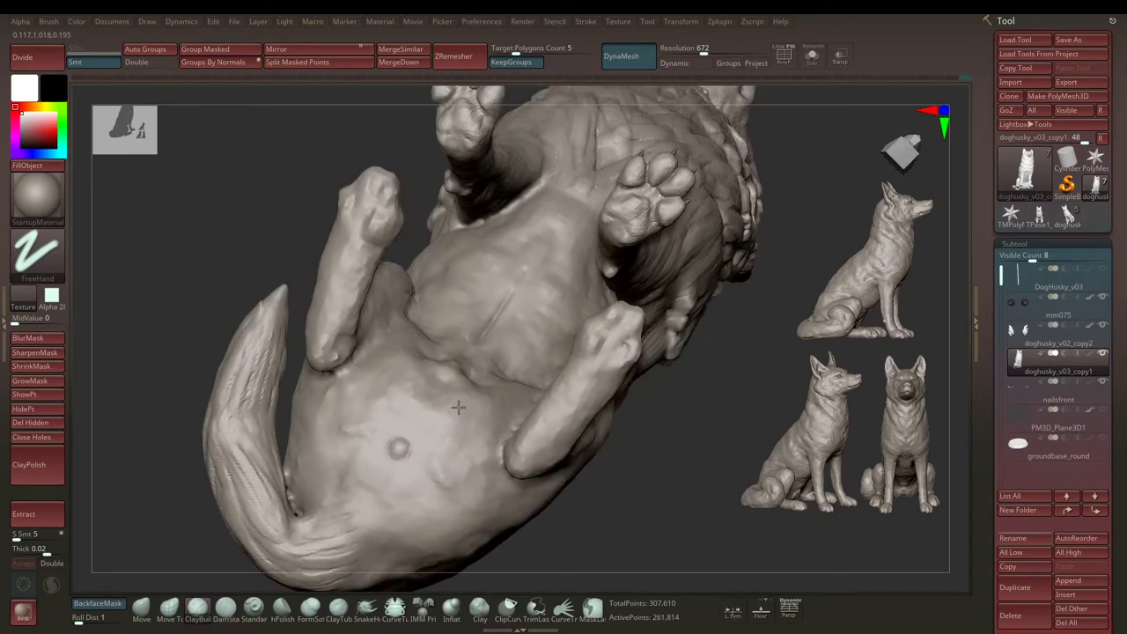
pyautogui.moveTo(401, 449)
pyautogui.mouseDown(button='right')
pyautogui.moveTo(666, 335)
pyautogui.moveTo(421, 367)
pyautogui.moveTo(228, 317)
pyautogui.moveTo(421, 350)
pyautogui.mouseUp(button='right')
pyautogui.press('b')
pyautogui.press('c')
pyautogui.press('b')
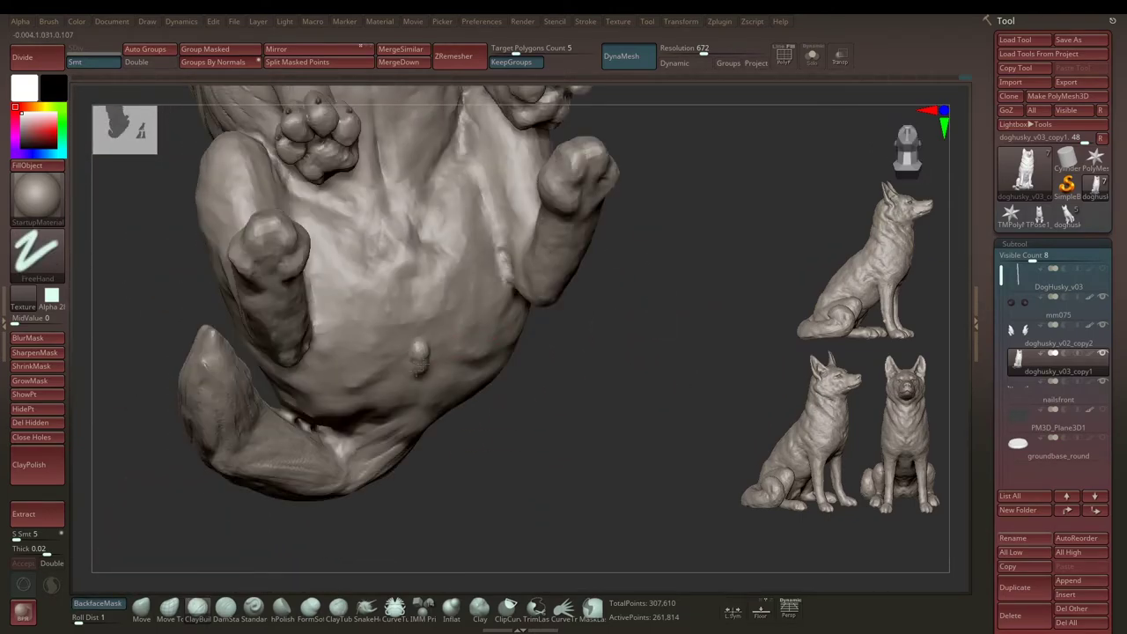
pyautogui.press('b')
pyautogui.press('d')
pyautogui.press('s')
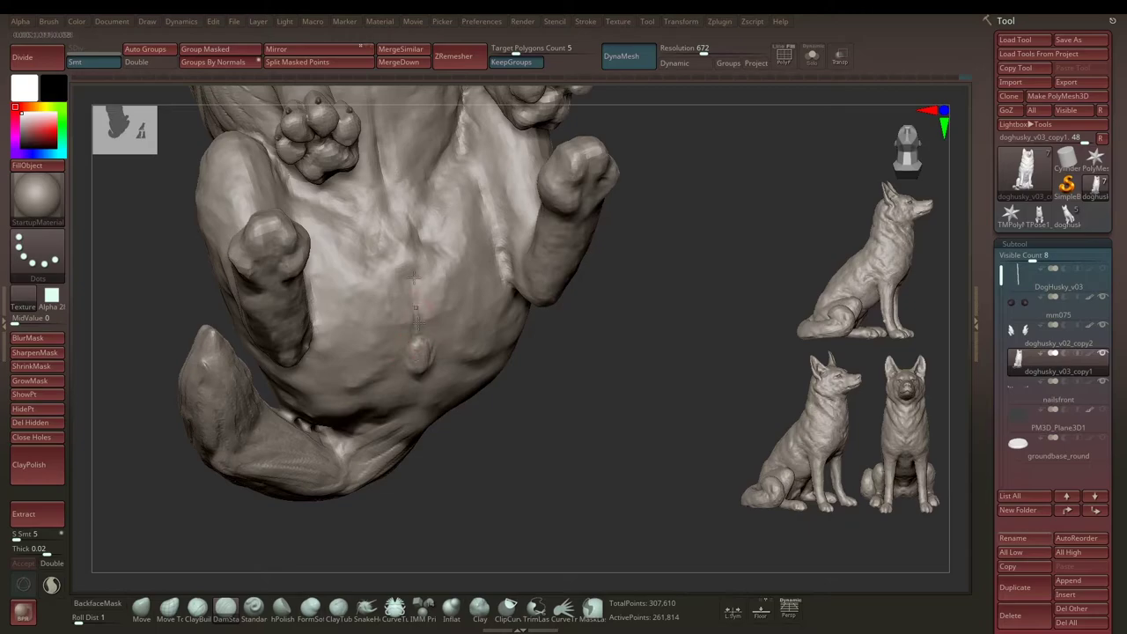
pyautogui.moveTo(417, 319); pyautogui.dragTo(393, 350, button='right')
pyautogui.moveTo(374, 281); pyautogui.dragTo(324, 250)
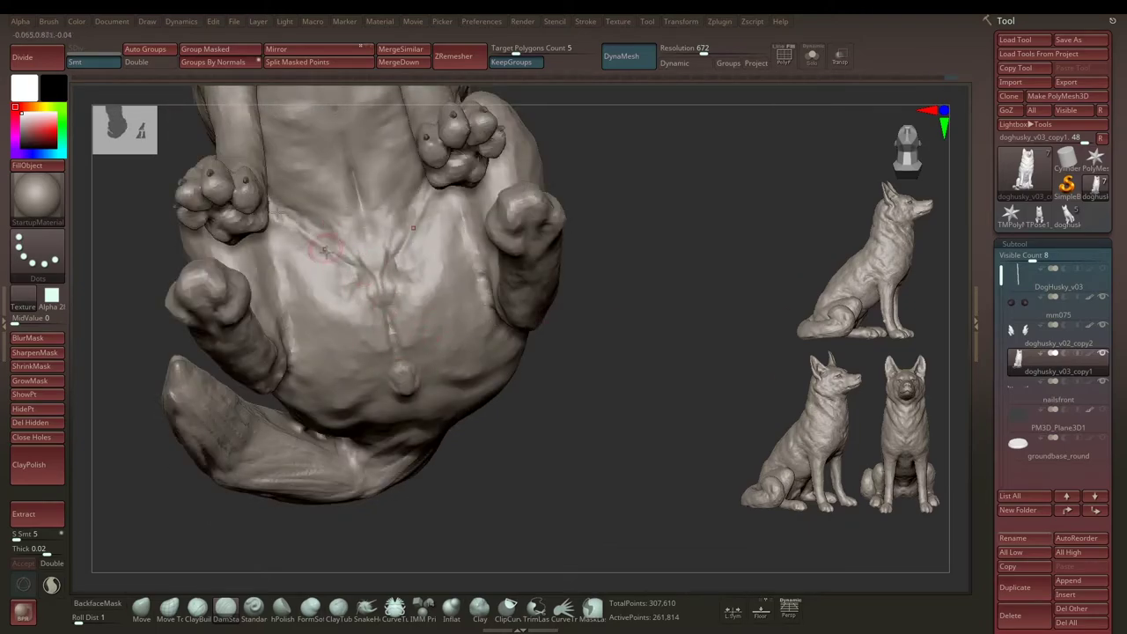
pyautogui.press('b')
pyautogui.press('c')
pyautogui.press('b')
pyautogui.moveTo(366, 264)
pyautogui.mouseDown(button='right')
pyautogui.moveTo(380, 388)
pyautogui.moveTo(513, 171)
pyautogui.moveTo(293, 221)
pyautogui.mouseUp(button='right')
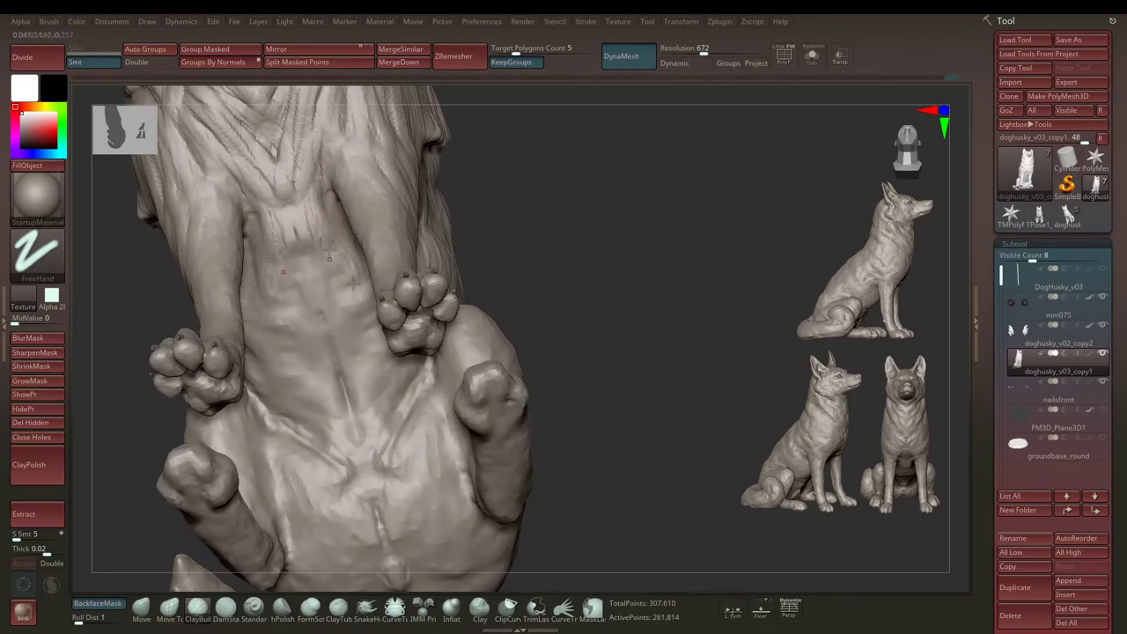
pyautogui.moveTo(357, 287)
pyautogui.mouseDown(button='right')
pyautogui.moveTo(573, 252)
pyautogui.moveTo(473, 309)
pyautogui.moveTo(277, 266)
pyautogui.mouseUp(button='right')
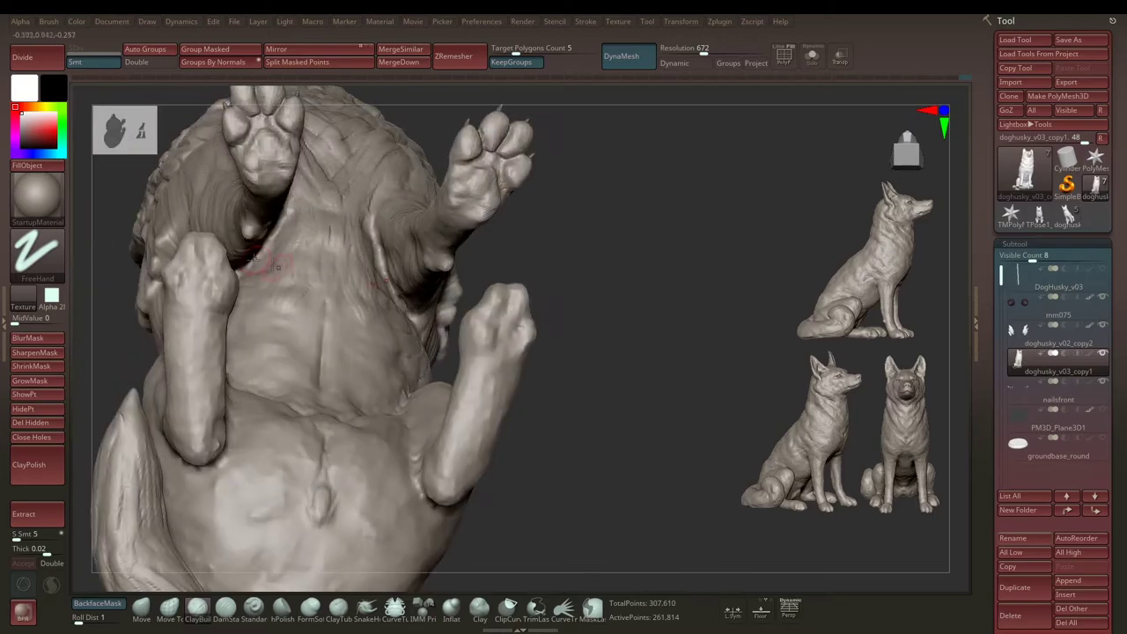
pyautogui.moveTo(602, 201); pyautogui.dragTo(265, 285, button='right')
pyautogui.moveTo(572, 205)
pyautogui.mouseDown(button='right')
pyautogui.moveTo(529, 293)
pyautogui.moveTo(204, 286)
pyautogui.moveTo(237, 220)
pyautogui.moveTo(217, 213)
pyautogui.moveTo(516, 196)
pyautogui.moveTo(433, 214)
pyautogui.moveTo(546, 226)
pyautogui.moveTo(527, 254)
pyautogui.moveTo(315, 264)
pyautogui.mouseUp(button='right')
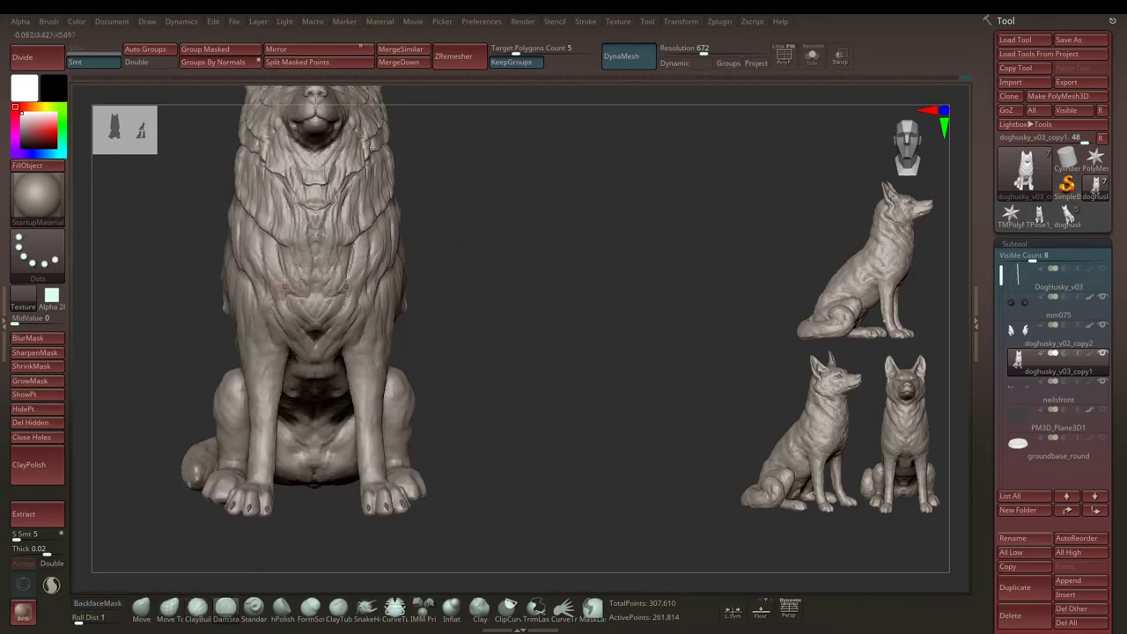
pyautogui.moveTo(276, 296)
pyautogui.mouseDown(button='right')
pyautogui.moveTo(410, 287)
pyautogui.moveTo(467, 259)
pyautogui.moveTo(546, 288)
pyautogui.moveTo(272, 387)
pyautogui.moveTo(320, 445)
pyautogui.moveTo(462, 297)
pyautogui.moveTo(610, 284)
pyautogui.moveTo(611, 302)
pyautogui.mouseUp(button='right')
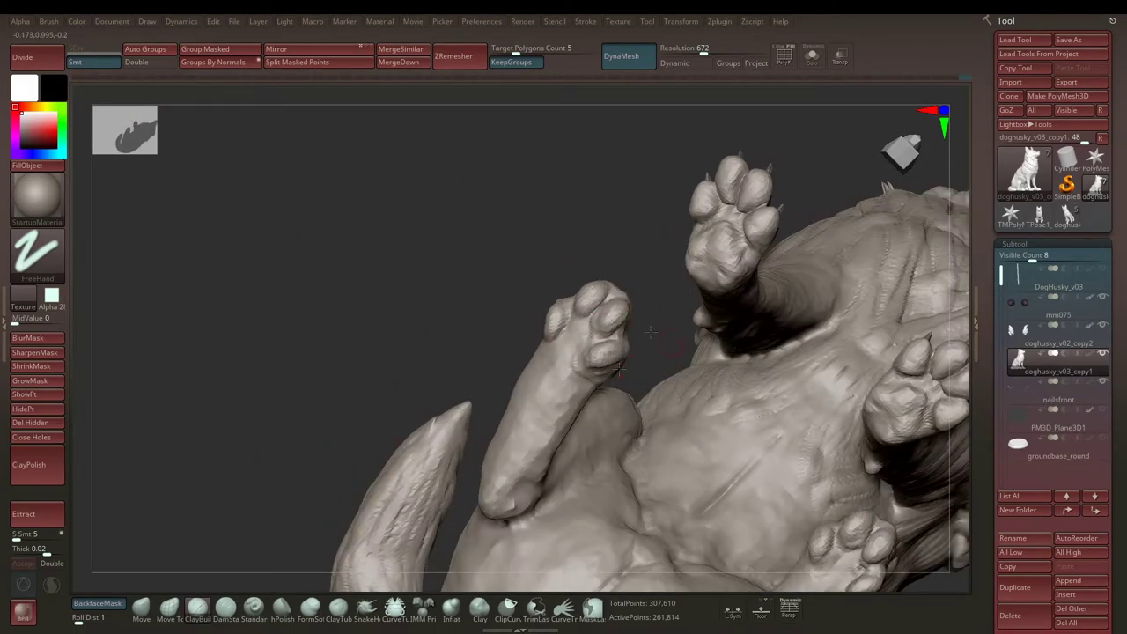
pyautogui.moveTo(619, 368)
pyautogui.mouseDown(button='right')
pyautogui.moveTo(541, 251)
pyautogui.moveTo(588, 280)
pyautogui.mouseUp(button='right')
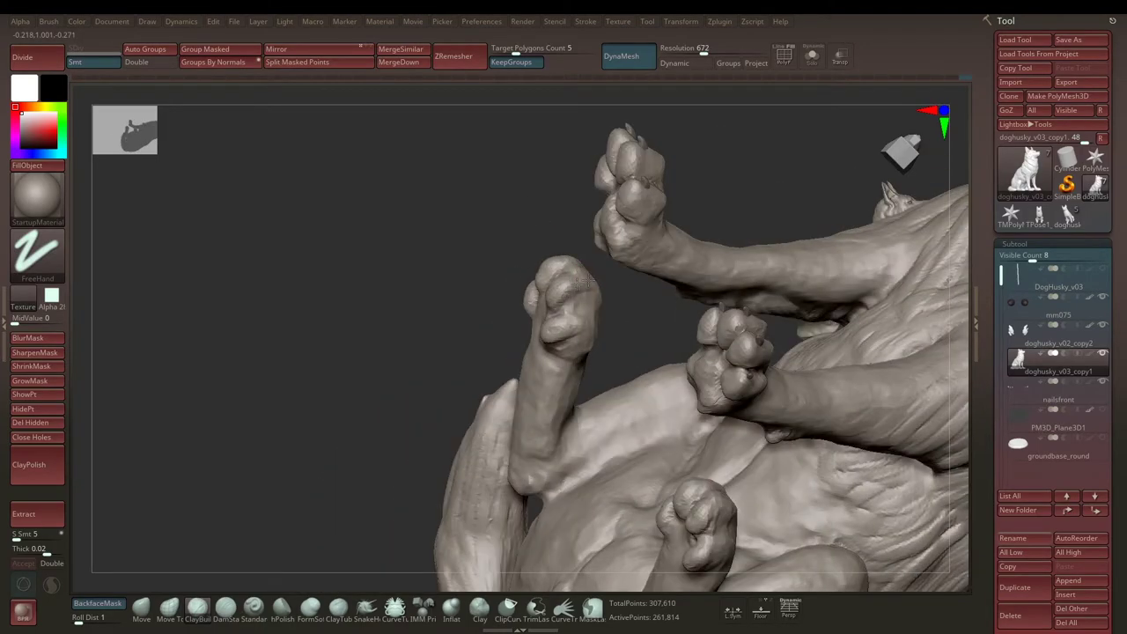
pyautogui.moveTo(621, 315)
pyautogui.mouseDown(button='right')
pyautogui.moveTo(551, 257)
pyautogui.moveTo(561, 239)
pyautogui.moveTo(576, 245)
pyautogui.moveTo(548, 244)
pyautogui.moveTo(547, 260)
pyautogui.mouseUp(button='right')
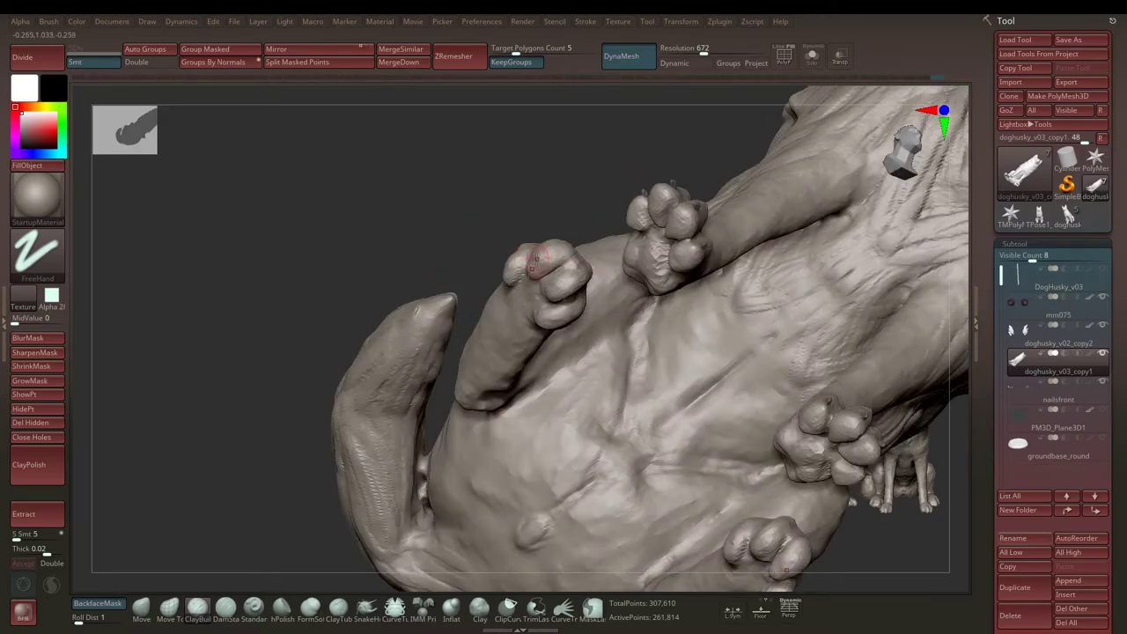
pyautogui.moveTo(496, 206); pyautogui.dragTo(572, 159, button='right')
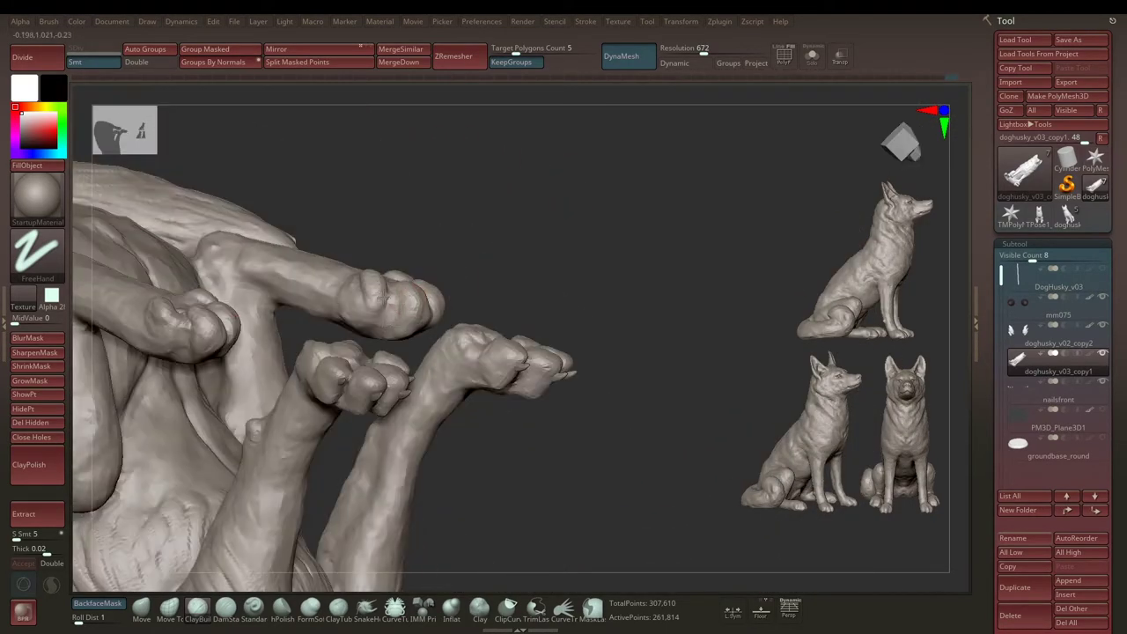
pyautogui.moveTo(379, 299)
pyautogui.mouseDown(button='right')
pyautogui.moveTo(363, 288)
pyautogui.moveTo(528, 270)
pyautogui.moveTo(502, 246)
pyautogui.moveTo(440, 294)
pyautogui.moveTo(359, 289)
pyautogui.moveTo(385, 296)
pyautogui.moveTo(402, 286)
pyautogui.mouseUp(button='right')
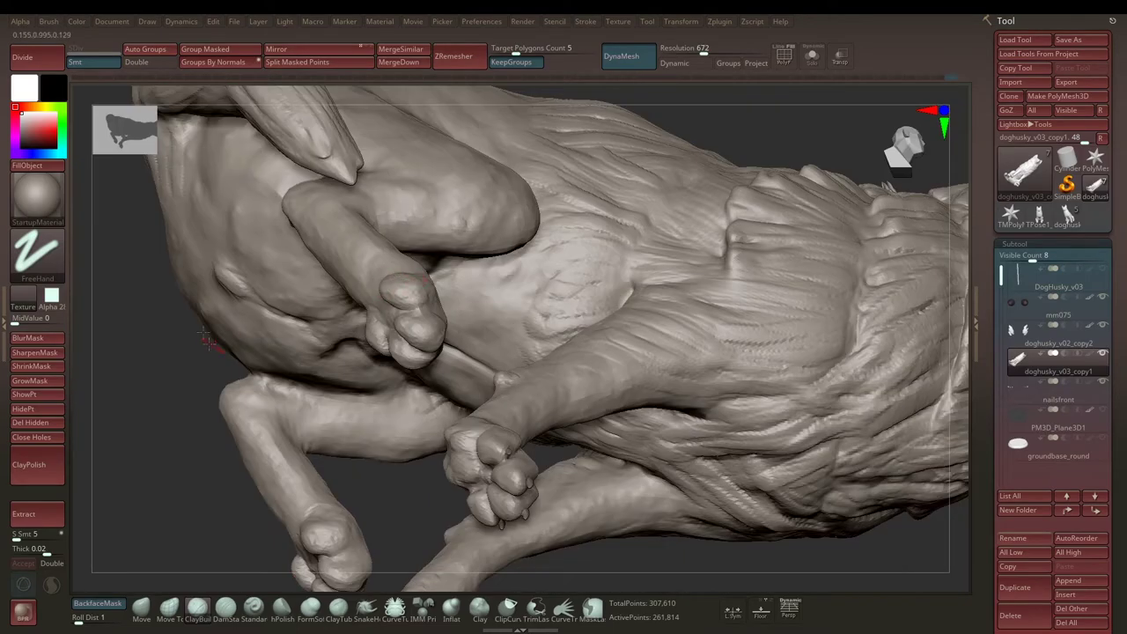
pyautogui.moveTo(207, 341)
pyautogui.mouseDown(button='right')
pyautogui.moveTo(418, 304)
pyautogui.moveTo(476, 273)
pyautogui.moveTo(578, 255)
pyautogui.moveTo(436, 264)
pyautogui.moveTo(421, 280)
pyautogui.moveTo(491, 214)
pyautogui.moveTo(530, 216)
pyautogui.mouseUp(button='right')
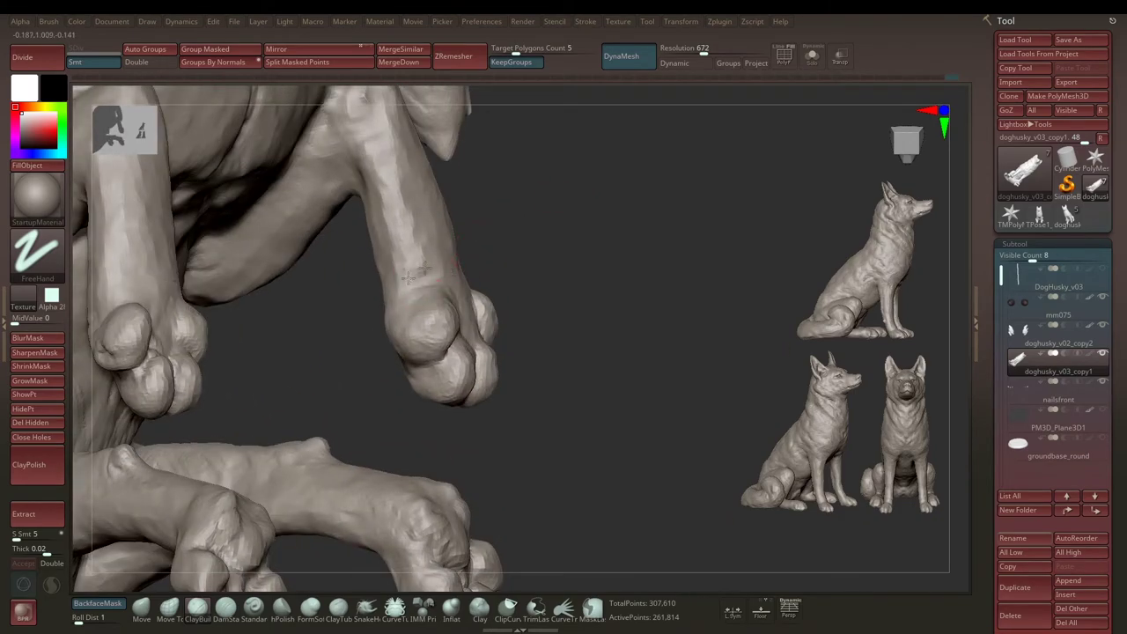
pyautogui.moveTo(437, 269)
pyautogui.mouseDown(button='right')
pyautogui.moveTo(564, 239)
pyautogui.moveTo(405, 211)
pyautogui.moveTo(417, 229)
pyautogui.mouseUp(button='right')
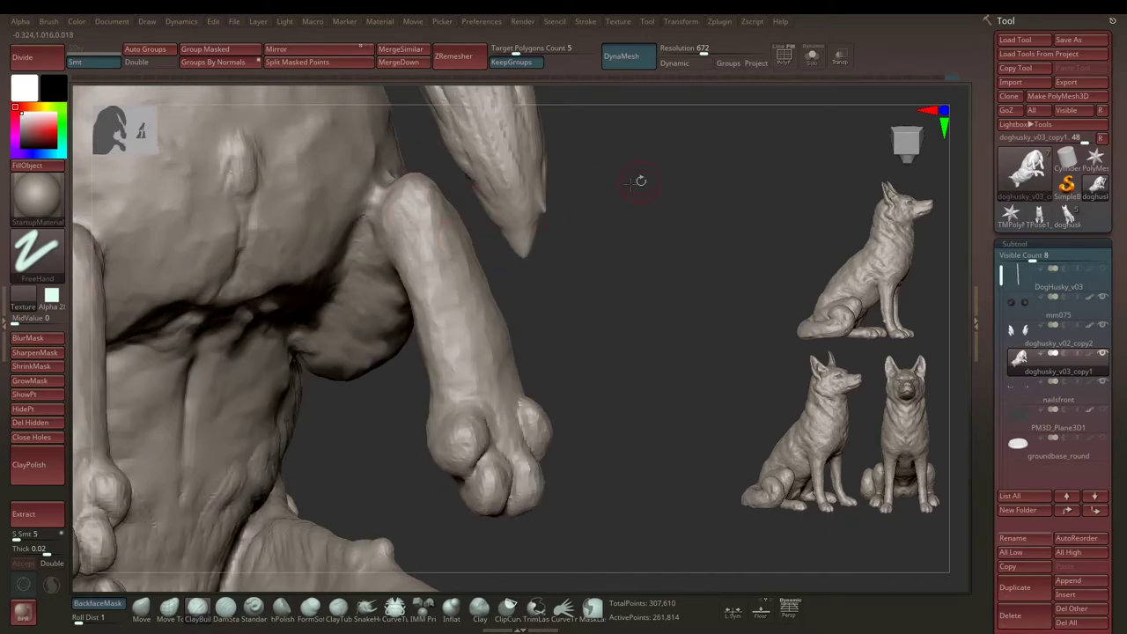
pyautogui.moveTo(640, 181); pyautogui.dragTo(410, 190, button='right')
pyautogui.moveTo(401, 230); pyautogui.dragTo(259, 158, button='right')
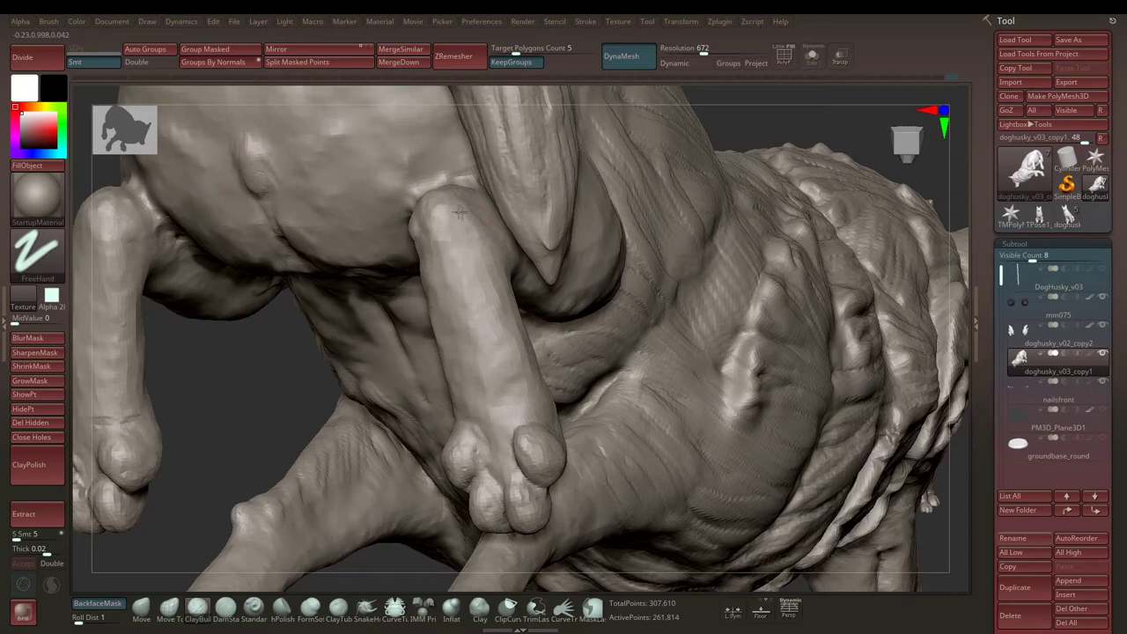
pyautogui.moveTo(460, 212); pyautogui.dragTo(410, 226, button='right')
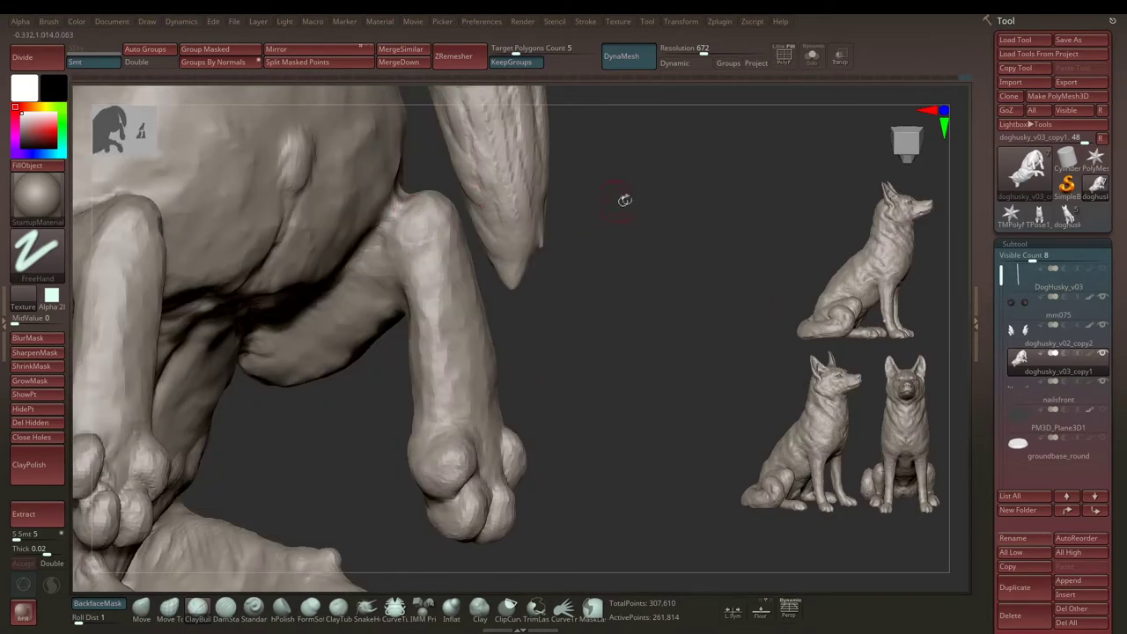
pyautogui.moveTo(624, 199)
pyautogui.mouseDown(button='right')
pyautogui.moveTo(393, 244)
pyautogui.moveTo(464, 224)
pyautogui.moveTo(326, 215)
pyautogui.mouseUp(button='right')
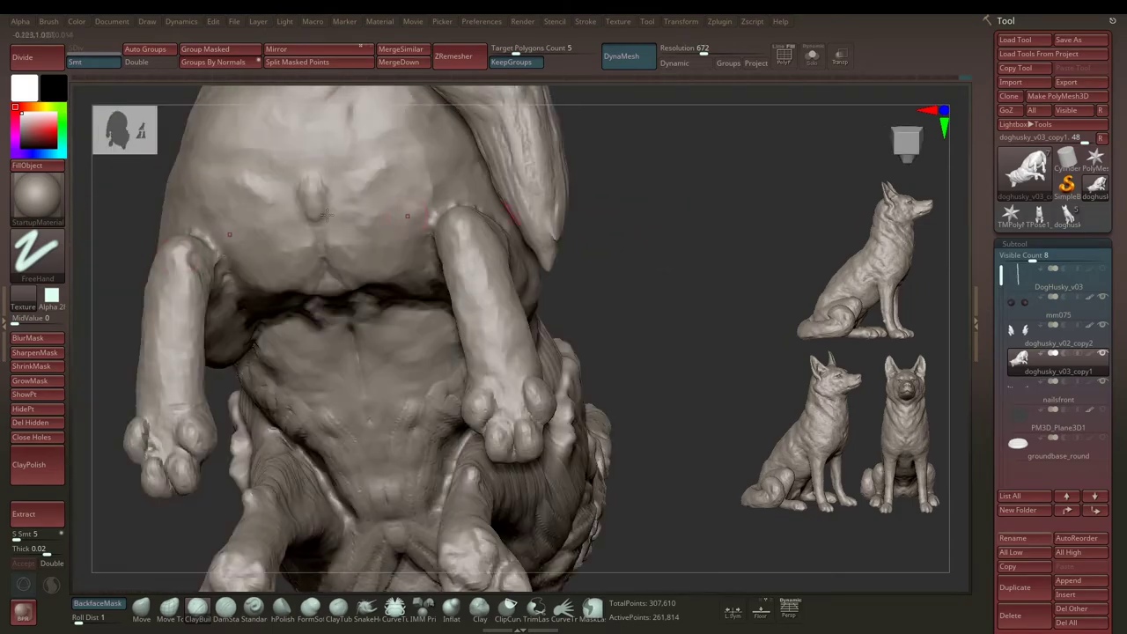
pyautogui.moveTo(136, 245); pyautogui.dragTo(234, 261, button='right')
pyautogui.moveTo(154, 249); pyautogui.dragTo(205, 409, button='right')
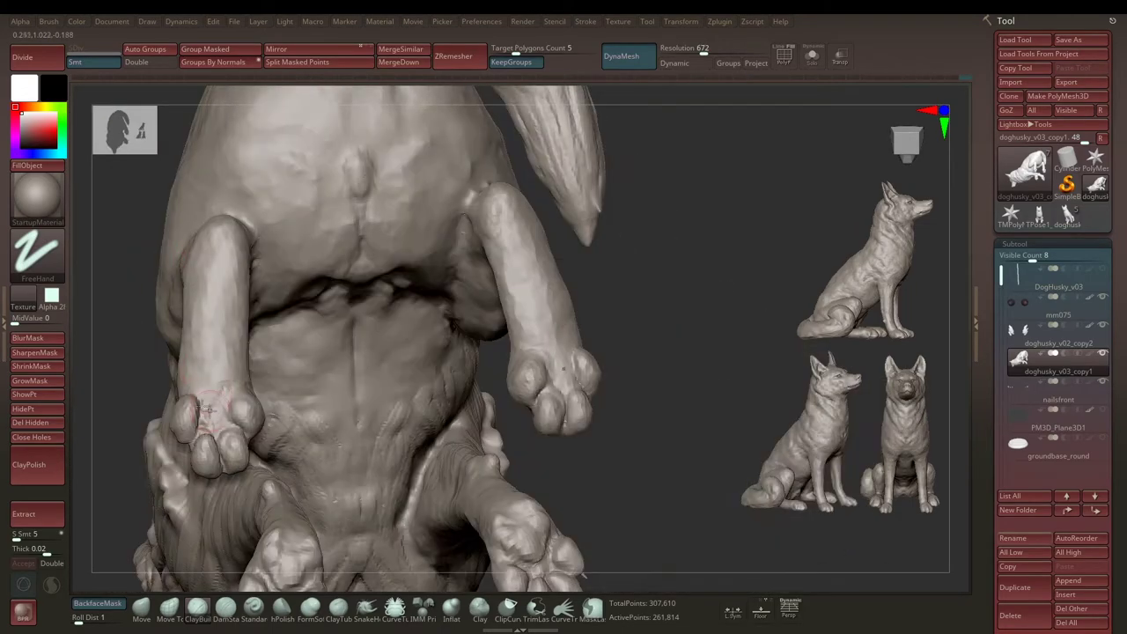
pyautogui.moveTo(594, 203); pyautogui.dragTo(187, 409, button='right')
pyautogui.moveTo(131, 348)
pyautogui.mouseDown(button='right')
pyautogui.moveTo(229, 356)
pyautogui.moveTo(252, 382)
pyautogui.mouseUp(button='right')
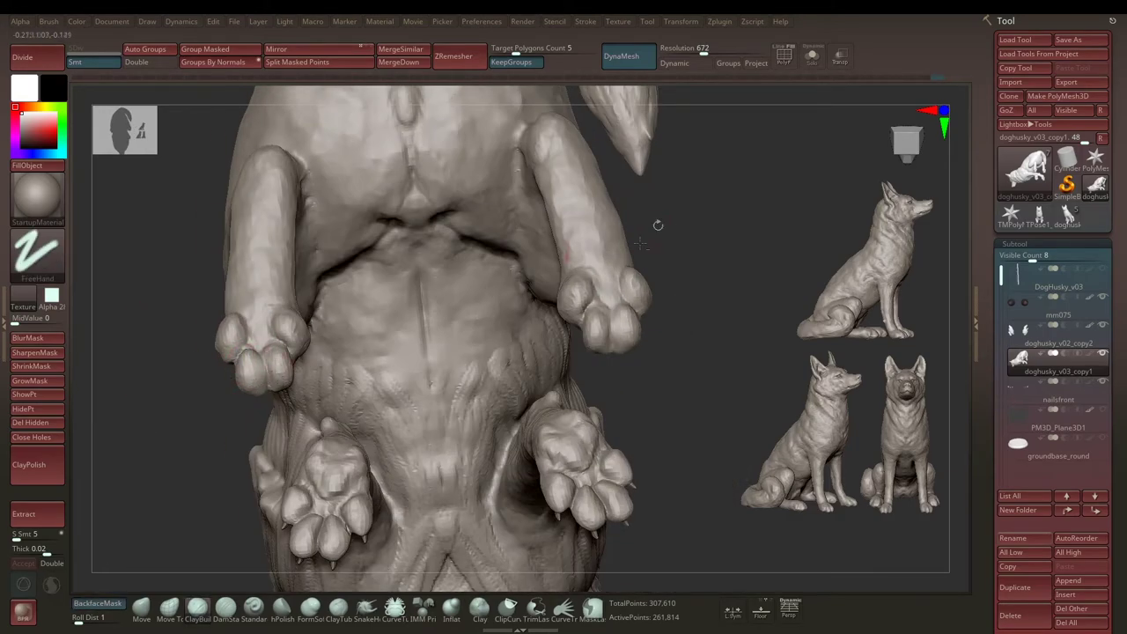
pyautogui.moveTo(658, 226)
pyautogui.mouseDown(button='right')
pyautogui.moveTo(300, 324)
pyautogui.moveTo(684, 211)
pyautogui.moveTo(508, 256)
pyautogui.moveTo(440, 228)
pyautogui.moveTo(398, 193)
pyautogui.moveTo(447, 314)
pyautogui.moveTo(350, 297)
pyautogui.moveTo(409, 297)
pyautogui.moveTo(388, 317)
pyautogui.moveTo(375, 300)
pyautogui.moveTo(405, 266)
pyautogui.mouseUp(button='right')
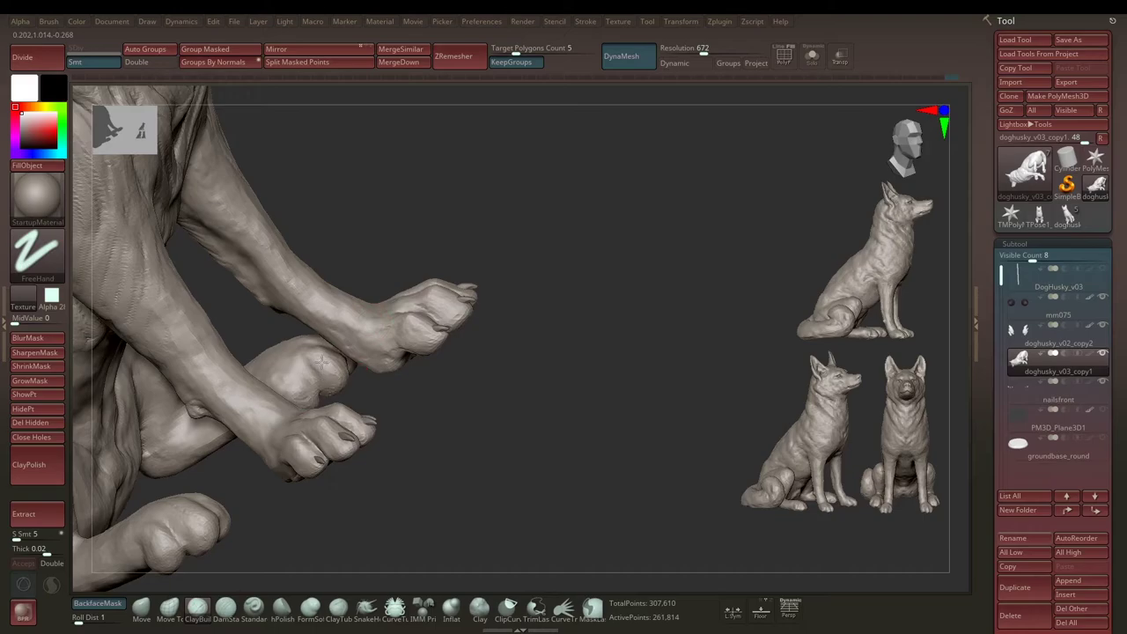
# Step: Switch from DamStandard to ClayBuildup and back to DamStandard around the front legs
pyautogui.moveTo(343, 293)
pyautogui.mouseDown(button='right')
pyautogui.moveTo(377, 297)
pyautogui.moveTo(330, 385)
pyautogui.mouseUp(button='right')
pyautogui.press('b')
pyautogui.press('d')
pyautogui.press('s')
pyautogui.press('b')
pyautogui.press('c')
pyautogui.press('b')
pyautogui.moveTo(307, 326)
pyautogui.mouseDown(button='right')
pyautogui.moveTo(420, 279)
pyautogui.moveTo(332, 397)
pyautogui.moveTo(355, 343)
pyautogui.mouseUp(button='right')
pyautogui.press('b')
pyautogui.press('d')
pyautogui.press('s')
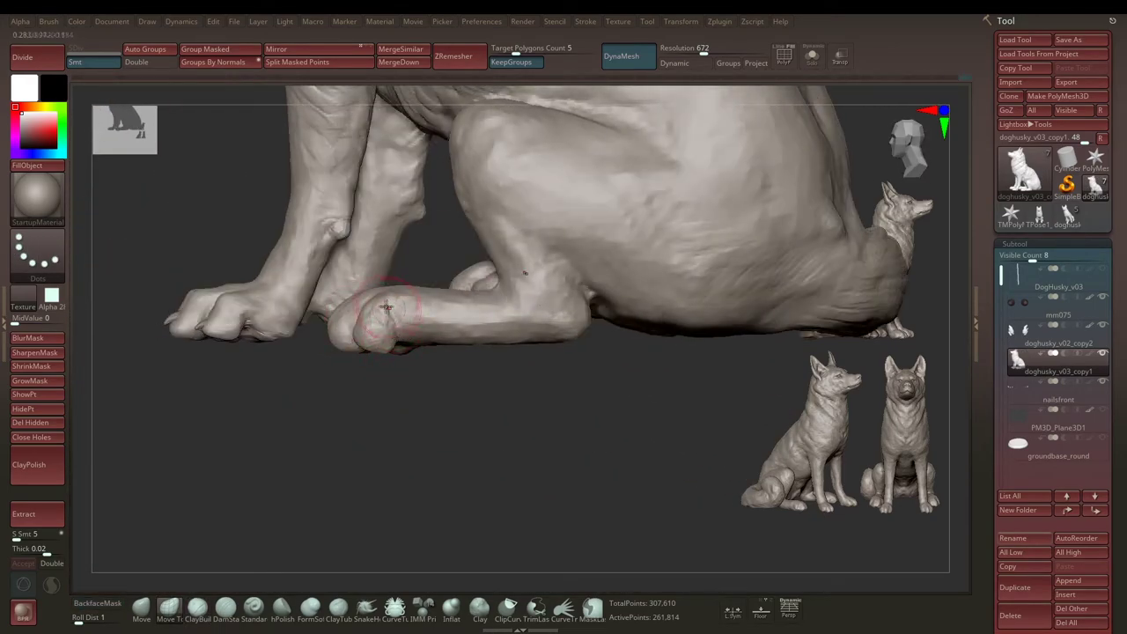
# Step: Orbit around the front paws to inspect their undersides and the raised paw
pyautogui.moveTo(394, 296); pyautogui.dragTo(339, 306, button='right')
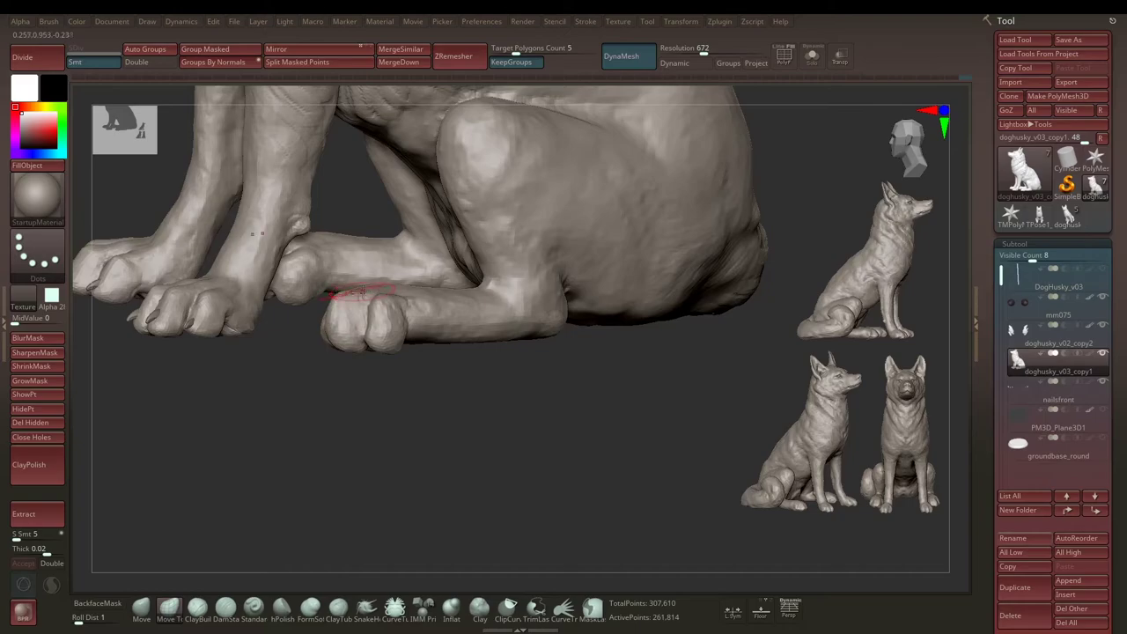
pyautogui.moveTo(329, 348)
pyautogui.mouseDown(button='right')
pyautogui.moveTo(322, 357)
pyautogui.moveTo(410, 328)
pyautogui.moveTo(318, 321)
pyautogui.mouseUp(button='right')
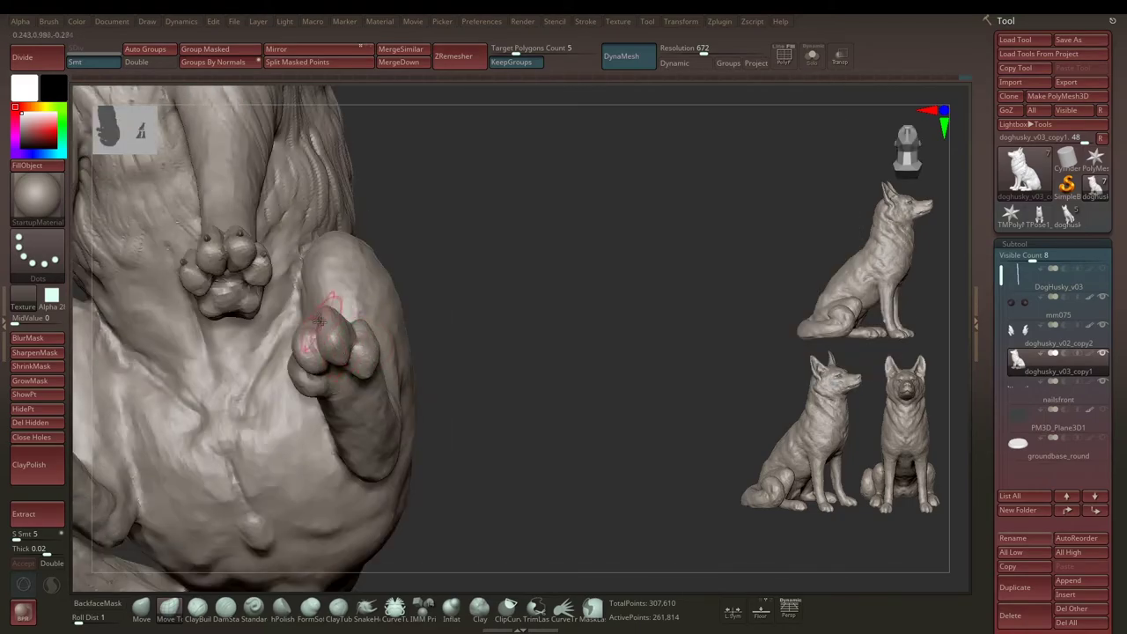
pyautogui.moveTo(464, 279)
pyautogui.mouseDown(button='right')
pyautogui.moveTo(317, 308)
pyautogui.moveTo(333, 334)
pyautogui.mouseUp(button='right')
pyautogui.moveTo(360, 293)
pyautogui.mouseDown(button='right')
pyautogui.moveTo(431, 251)
pyautogui.moveTo(390, 302)
pyautogui.mouseUp(button='right')
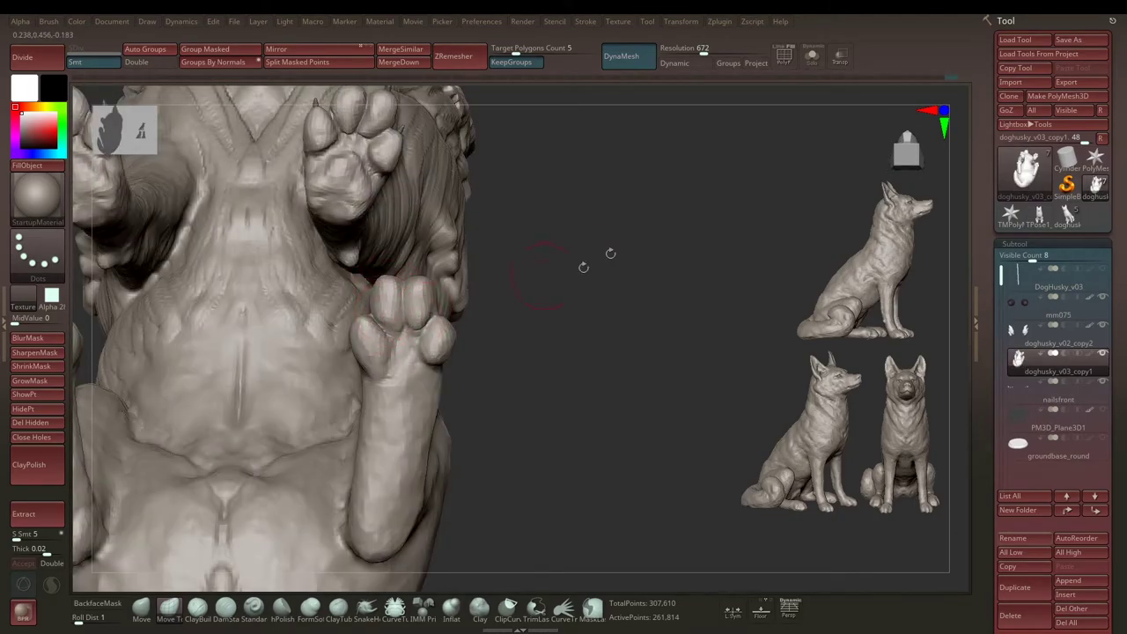
pyautogui.moveTo(583, 266)
pyautogui.mouseDown(button='right')
pyautogui.moveTo(496, 272)
pyautogui.moveTo(379, 317)
pyautogui.mouseUp(button='right')
pyautogui.moveTo(392, 275); pyautogui.dragTo(405, 241, button='right')
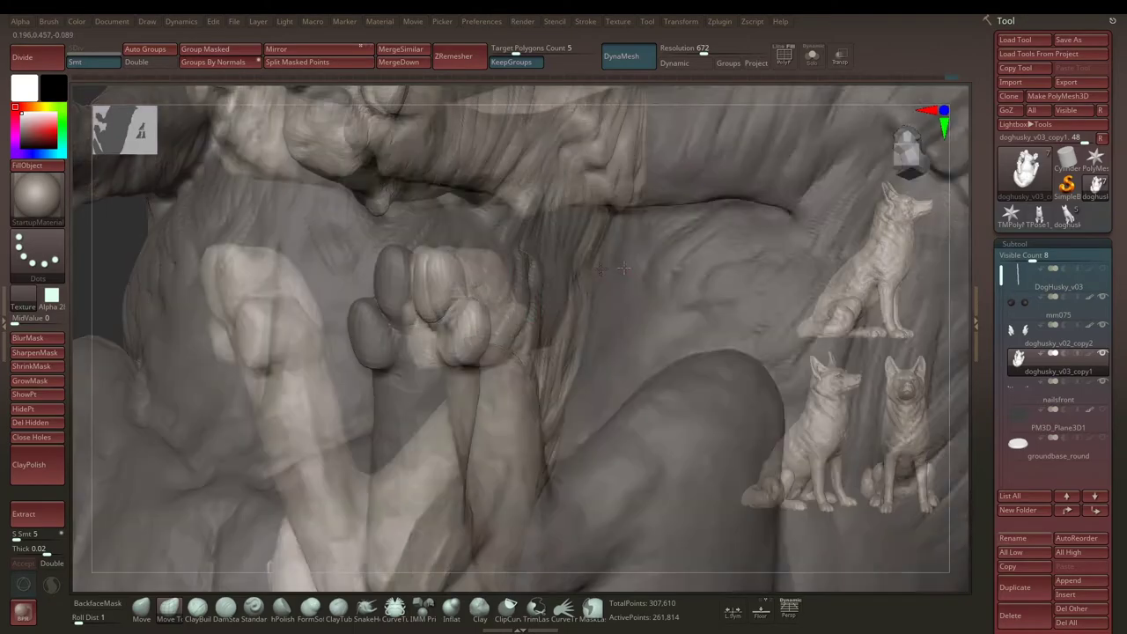
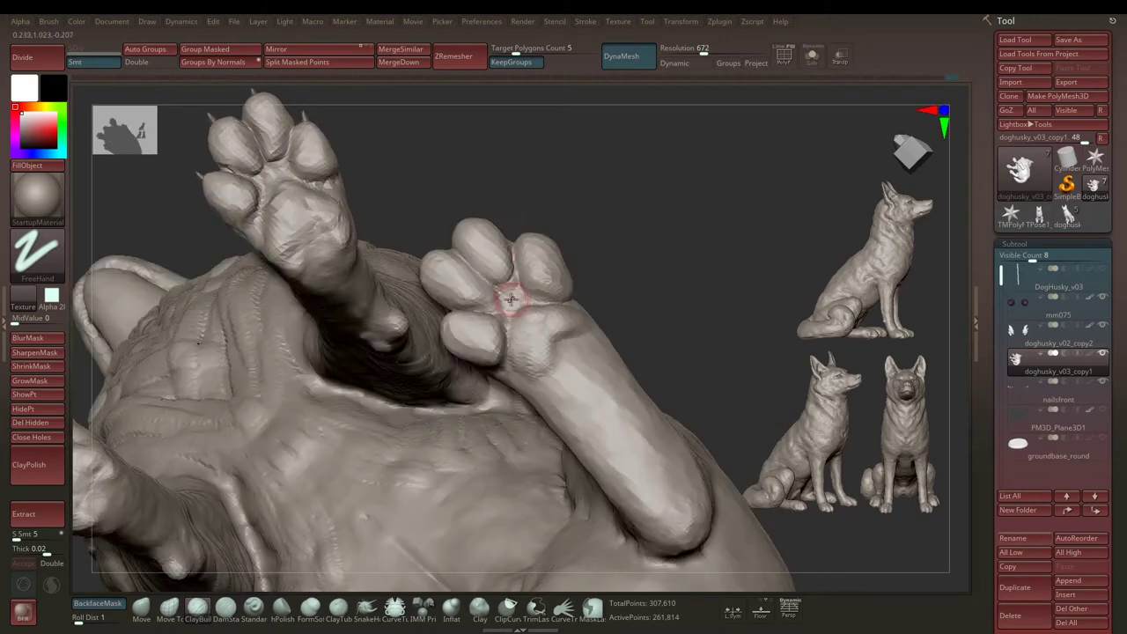
# Step: Pick the DamStandard brush (B, D, S) and bring the front paws into view
pyautogui.press('b')
pyautogui.press('d')
pyautogui.press('s')
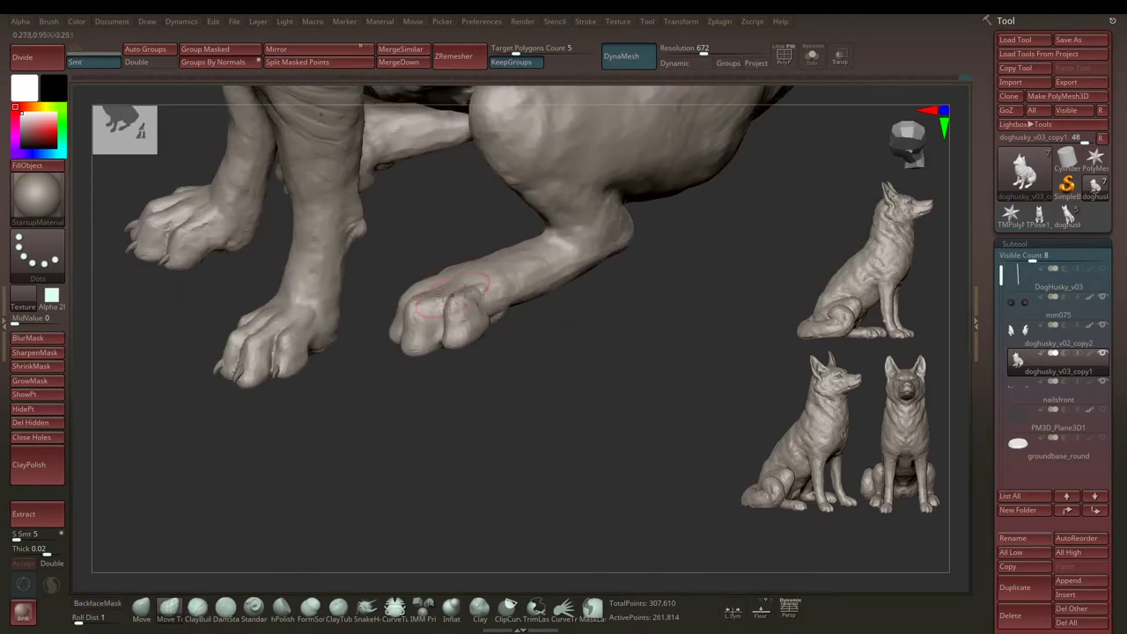
pyautogui.moveTo(469, 252)
pyautogui.mouseDown(button='right')
pyautogui.moveTo(498, 286)
pyautogui.moveTo(438, 286)
pyautogui.moveTo(405, 242)
pyautogui.moveTo(423, 264)
pyautogui.moveTo(450, 204)
pyautogui.moveTo(463, 234)
pyautogui.moveTo(435, 330)
pyautogui.moveTo(411, 276)
pyautogui.moveTo(427, 240)
pyautogui.moveTo(450, 237)
pyautogui.mouseUp(button='right')
pyautogui.moveTo(464, 226)
pyautogui.mouseDown(button='right')
pyautogui.moveTo(511, 274)
pyautogui.moveTo(596, 252)
pyautogui.moveTo(521, 274)
pyautogui.mouseUp(button='right')
pyautogui.moveTo(615, 249)
pyautogui.mouseDown(button='right')
pyautogui.moveTo(486, 267)
pyautogui.moveTo(522, 223)
pyautogui.moveTo(536, 240)
pyautogui.moveTo(394, 259)
pyautogui.mouseUp(button='right')
# Step: Carve creases between the front toes and pads with the Dots stroke, then select nailsfront
pyautogui.press('space')
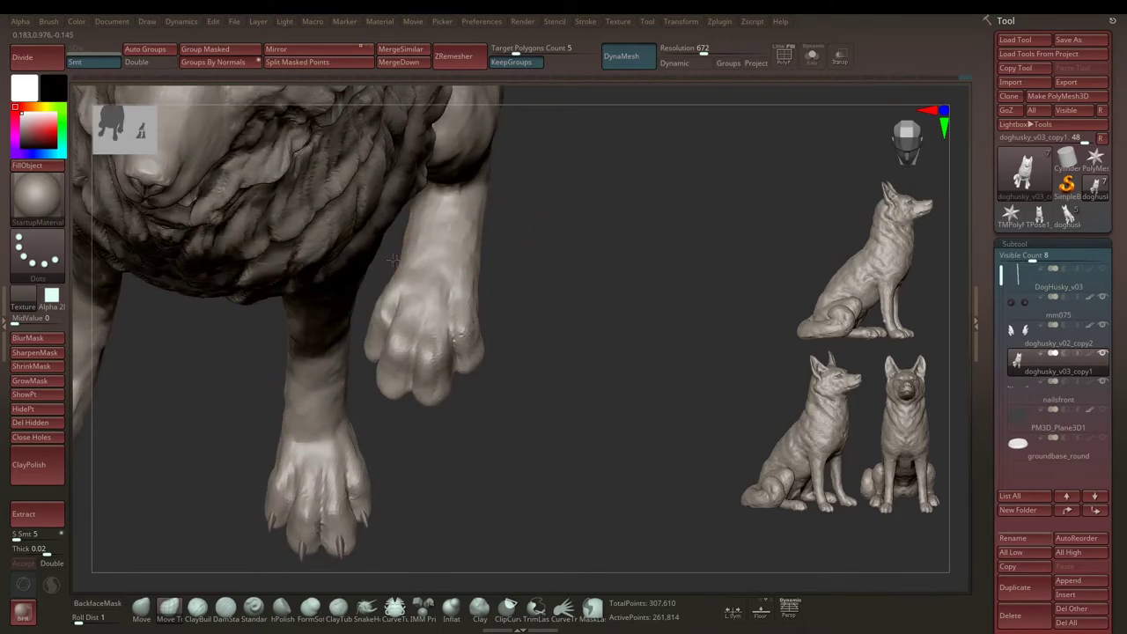
pyautogui.moveTo(518, 250); pyautogui.dragTo(440, 255, button='right')
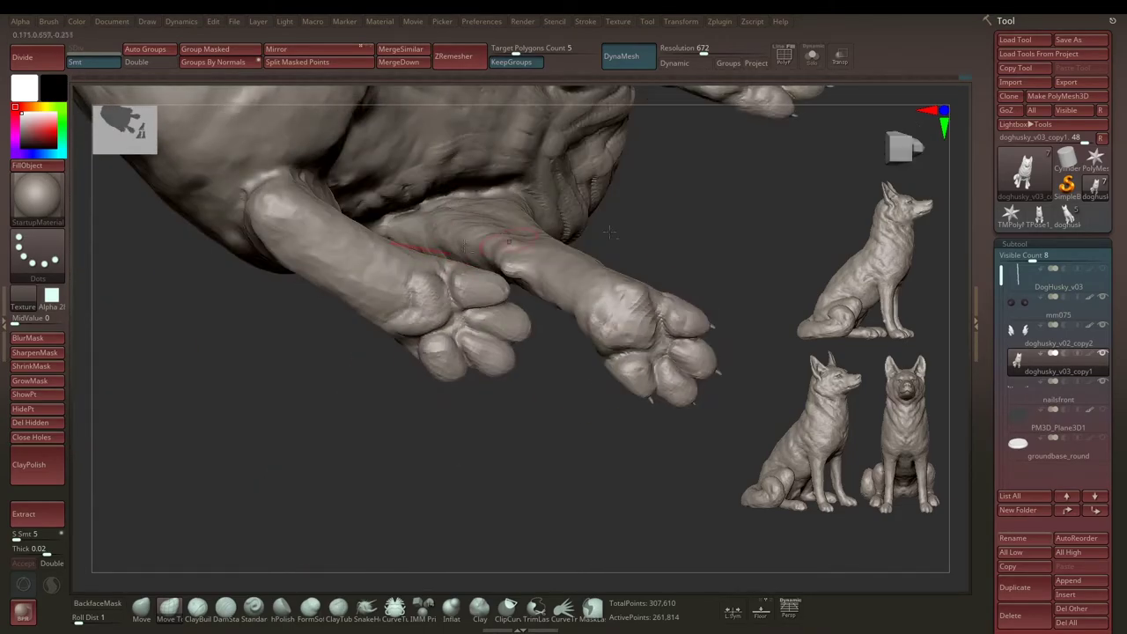
pyautogui.moveTo(509, 240); pyautogui.dragTo(403, 299, button='right')
pyautogui.moveTo(359, 334); pyautogui.dragTo(458, 228, button='right')
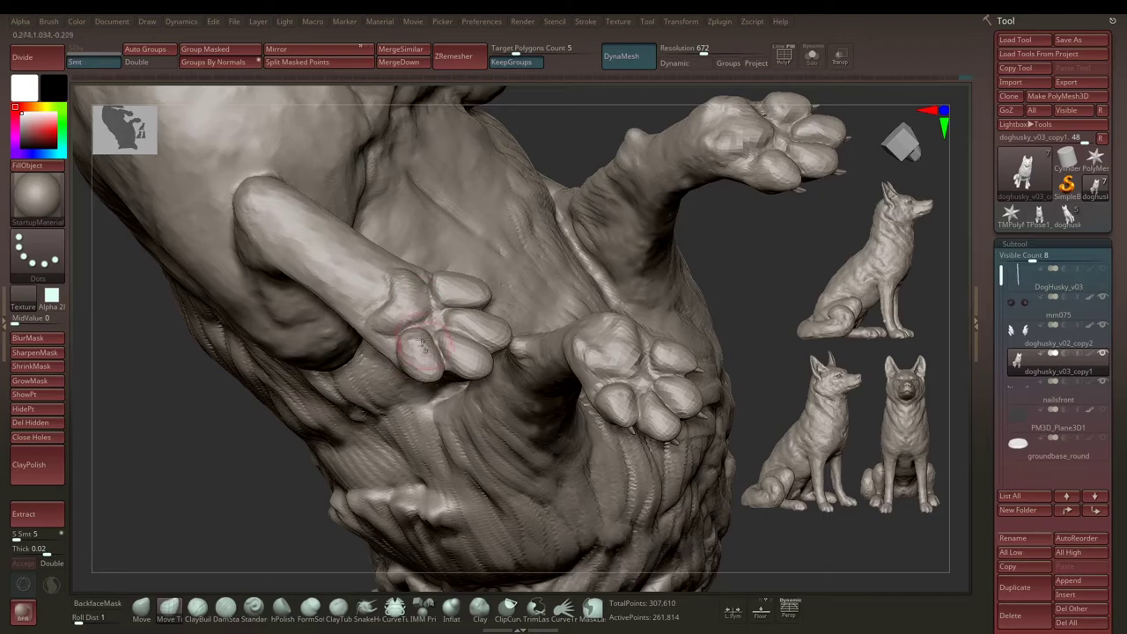
pyautogui.moveTo(569, 136)
pyautogui.mouseDown(button='right')
pyautogui.moveTo(457, 221)
pyautogui.moveTo(409, 332)
pyautogui.moveTo(393, 327)
pyautogui.moveTo(447, 277)
pyautogui.mouseUp(button='right')
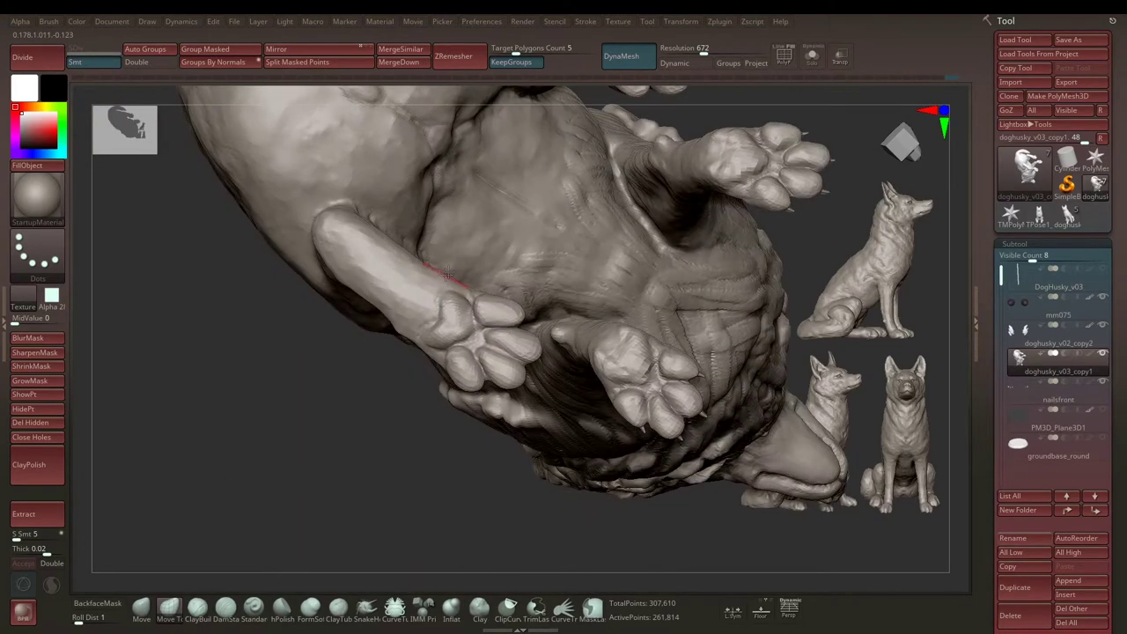
pyautogui.moveTo(388, 305)
pyautogui.mouseDown(button='right')
pyautogui.moveTo(678, 176)
pyautogui.moveTo(641, 293)
pyautogui.moveTo(281, 289)
pyautogui.moveTo(480, 259)
pyautogui.moveTo(643, 208)
pyautogui.moveTo(687, 158)
pyautogui.moveTo(648, 200)
pyautogui.moveTo(428, 322)
pyautogui.mouseUp(button='right')
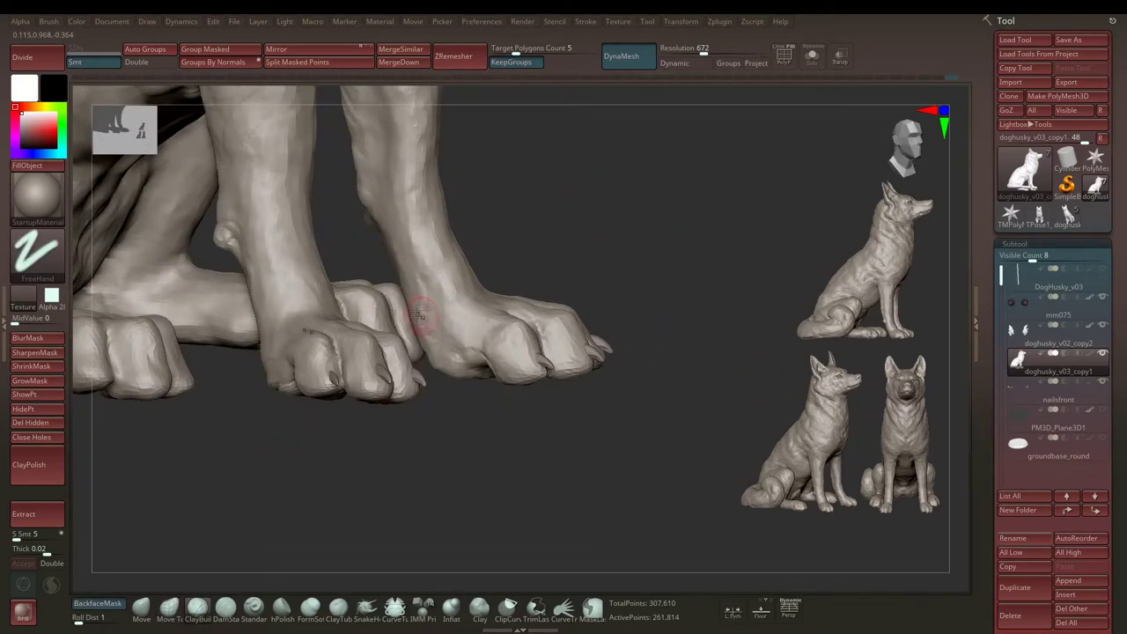
pyautogui.moveTo(576, 261)
pyautogui.mouseDown(button='right')
pyautogui.moveTo(591, 231)
pyautogui.moveTo(581, 196)
pyautogui.moveTo(450, 297)
pyautogui.moveTo(472, 301)
pyautogui.mouseUp(button='right')
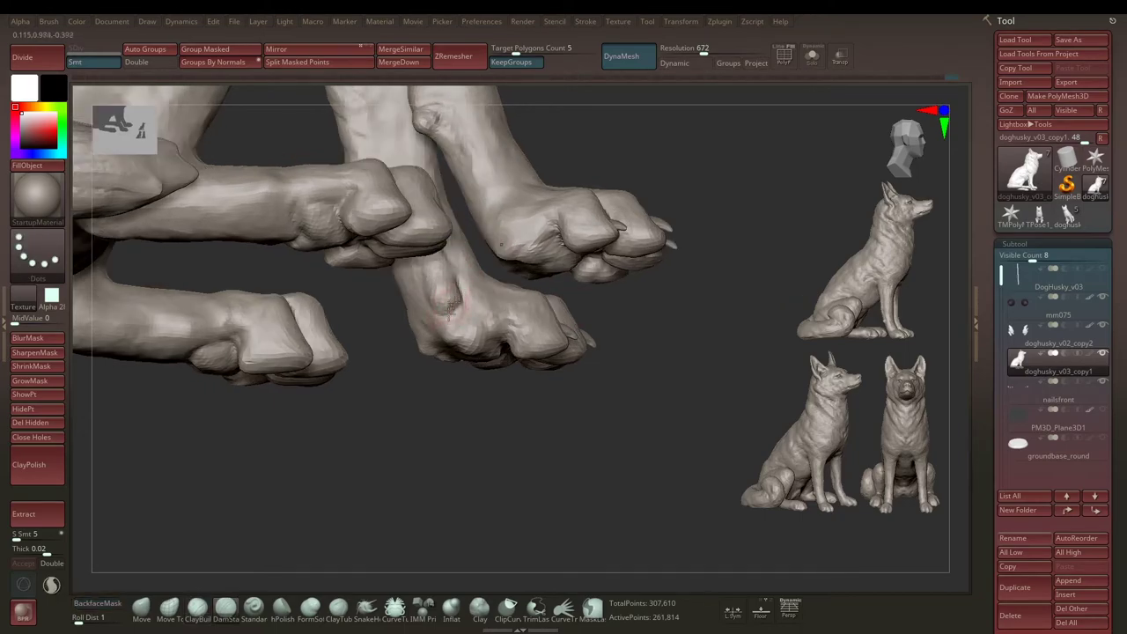
pyautogui.moveTo(583, 300)
pyautogui.mouseDown(button='right')
pyautogui.moveTo(528, 352)
pyautogui.moveTo(558, 387)
pyautogui.moveTo(604, 188)
pyautogui.moveTo(675, 208)
pyautogui.moveTo(352, 262)
pyautogui.moveTo(416, 255)
pyautogui.moveTo(593, 277)
pyautogui.moveTo(602, 196)
pyautogui.moveTo(590, 201)
pyautogui.moveTo(642, 209)
pyautogui.moveTo(328, 374)
pyautogui.moveTo(365, 382)
pyautogui.mouseUp(button='right')
pyautogui.keyDown('alt'); pyautogui.click(558, 387); pyautogui.keyUp('alt')
# Step: Make doghusky_v03_copy1 active and sculpt the toes and pads of the front paws
pyautogui.rightClick(329, 374)
pyautogui.rightClick(353, 389)
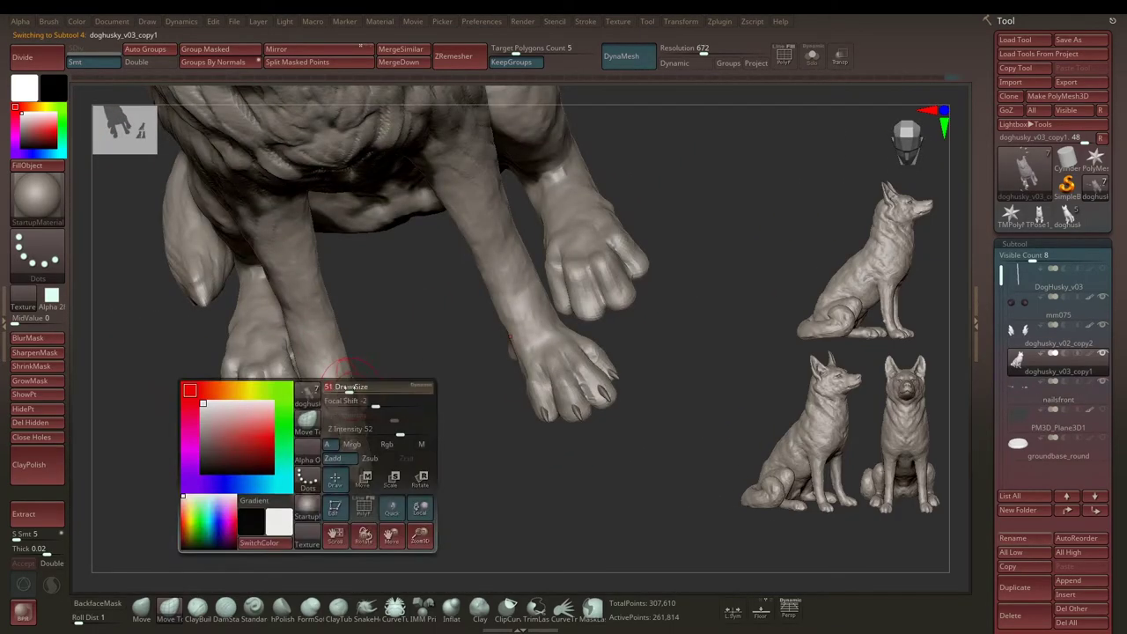
pyautogui.keyDown('alt'); pyautogui.click(377, 356); pyautogui.keyUp('alt')
pyautogui.moveTo(378, 355)
pyautogui.mouseDown(button='right')
pyautogui.moveTo(326, 339)
pyautogui.moveTo(364, 387)
pyautogui.moveTo(298, 396)
pyautogui.moveTo(147, 320)
pyautogui.moveTo(269, 264)
pyautogui.mouseUp(button='right')
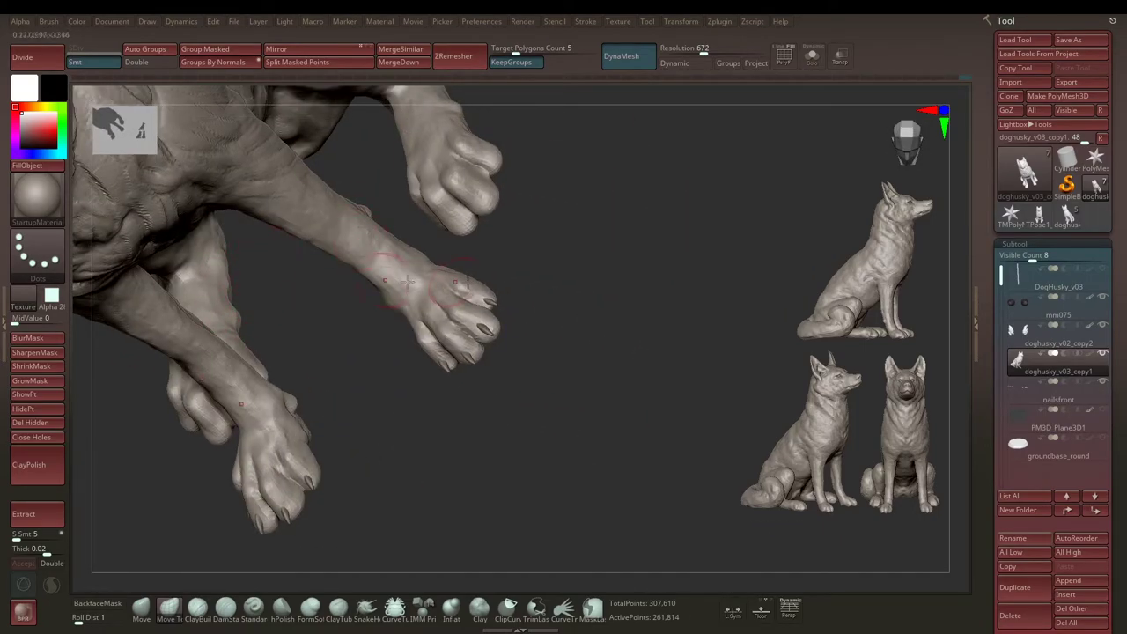
pyautogui.moveTo(407, 281)
pyautogui.mouseDown(button='right')
pyautogui.moveTo(345, 268)
pyautogui.moveTo(300, 339)
pyautogui.moveTo(353, 324)
pyautogui.mouseUp(button='right')
pyautogui.rightClick(299, 339)
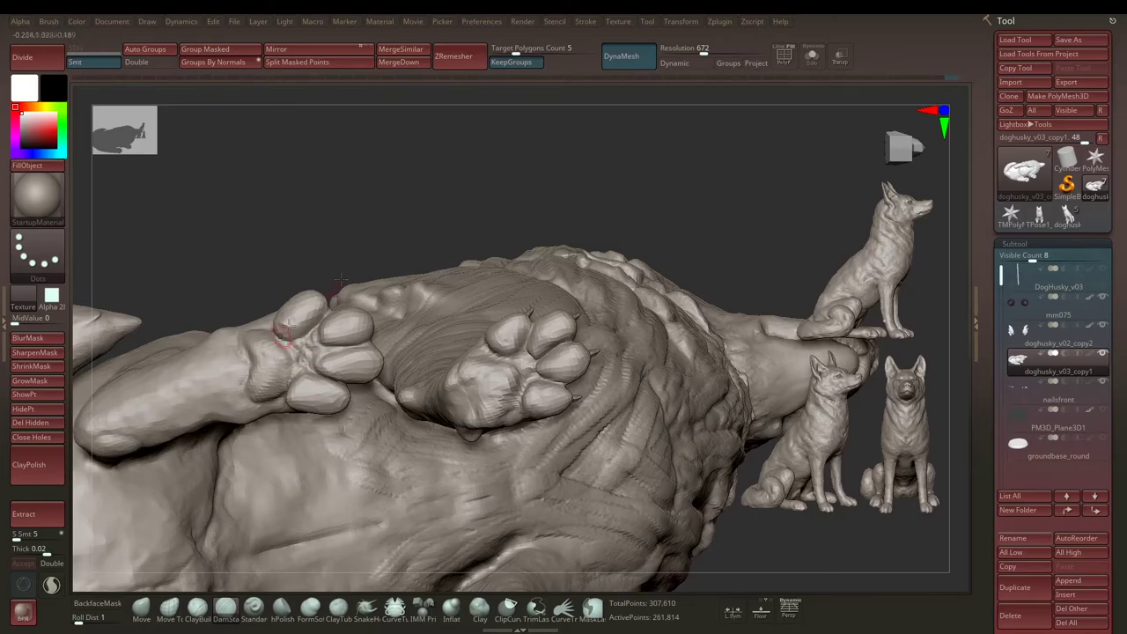
pyautogui.moveTo(341, 278); pyautogui.dragTo(303, 386, button='right')
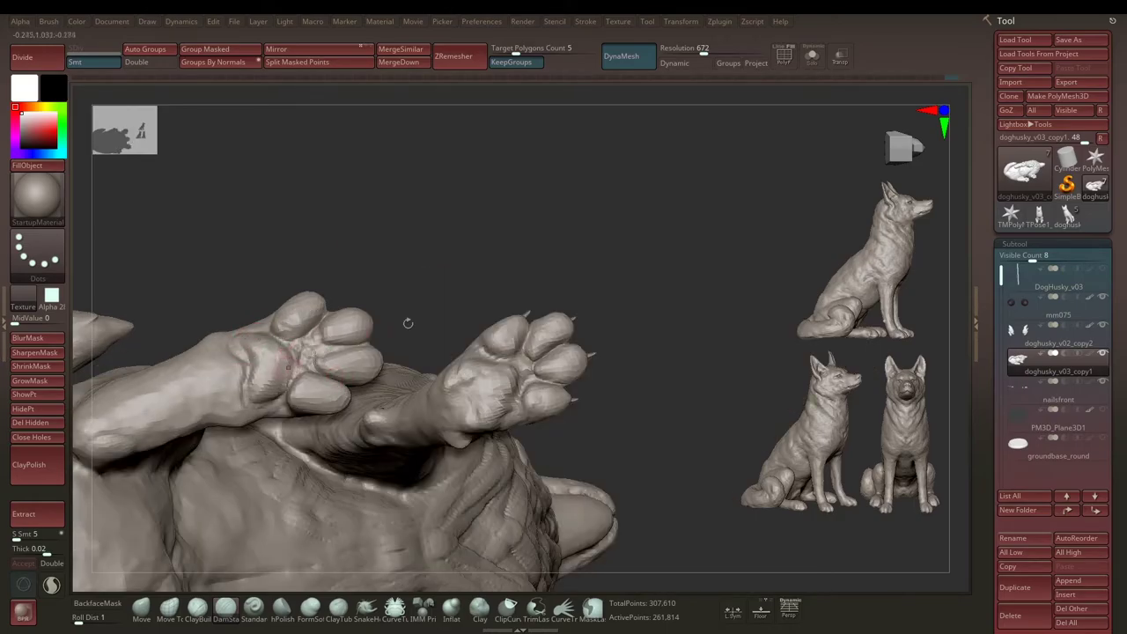
pyautogui.moveTo(470, 398)
pyautogui.mouseDown(button='right')
pyautogui.moveTo(541, 327)
pyautogui.moveTo(326, 339)
pyautogui.mouseUp(button='right')
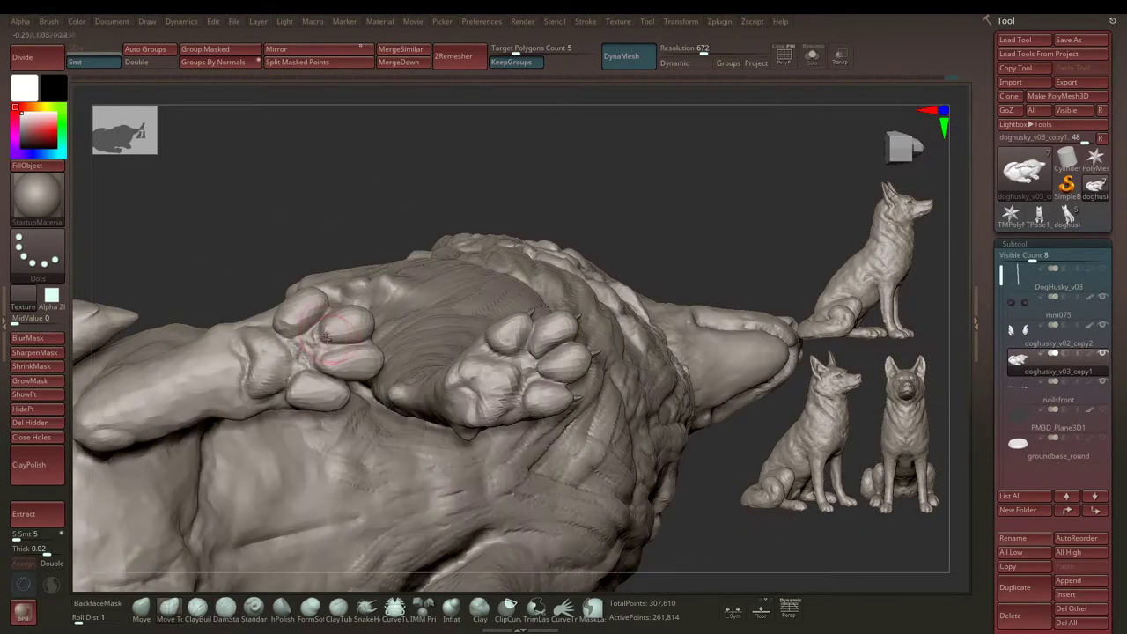
pyautogui.moveTo(302, 379)
pyautogui.mouseDown(button='right')
pyautogui.moveTo(233, 348)
pyautogui.moveTo(467, 292)
pyautogui.moveTo(385, 382)
pyautogui.moveTo(235, 353)
pyautogui.moveTo(516, 302)
pyautogui.moveTo(256, 291)
pyautogui.moveTo(297, 257)
pyautogui.moveTo(350, 305)
pyautogui.moveTo(308, 264)
pyautogui.moveTo(286, 218)
pyautogui.mouseUp(button='right')
pyautogui.moveTo(319, 266); pyautogui.dragTo(354, 209, button='right')
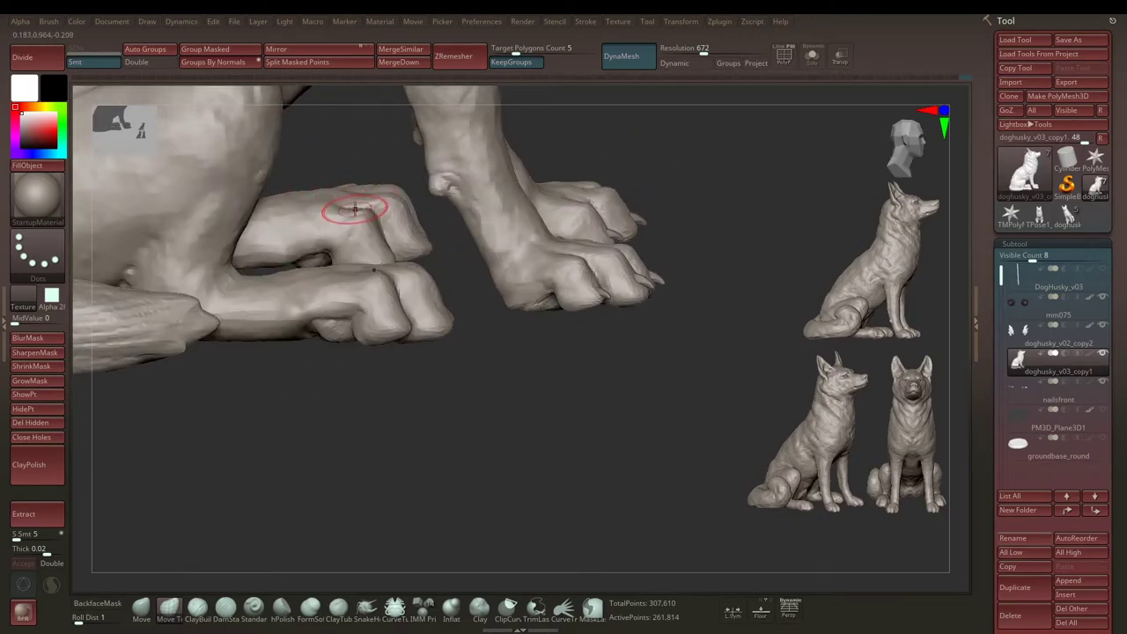
pyautogui.moveTo(445, 252)
pyautogui.mouseDown(button='right')
pyautogui.moveTo(442, 350)
pyautogui.moveTo(208, 302)
pyautogui.mouseUp(button='right')
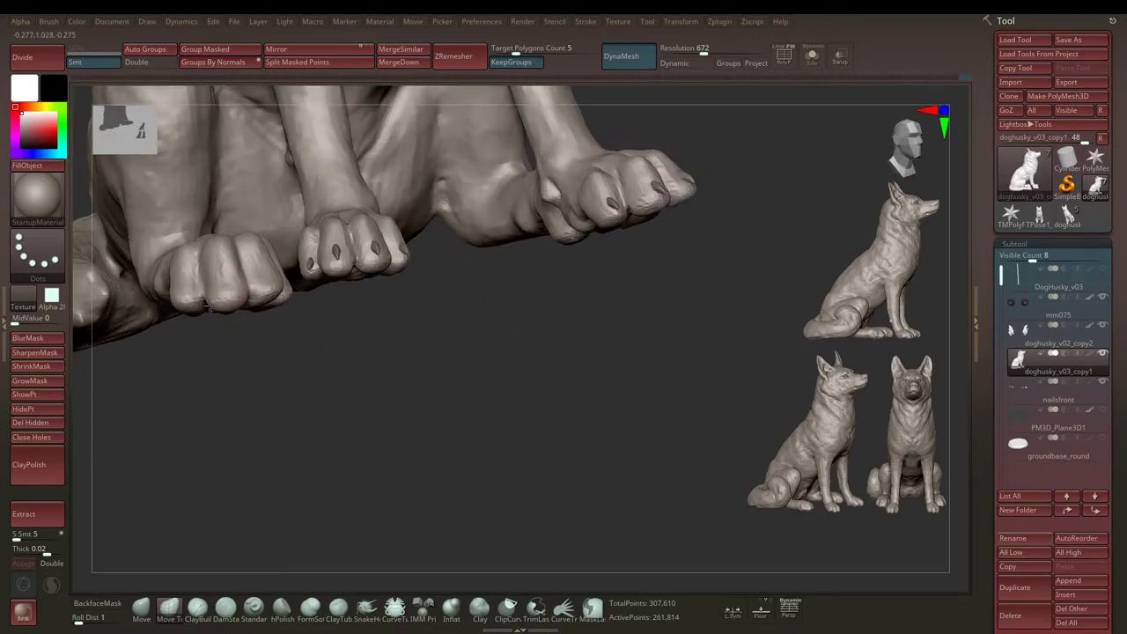
pyautogui.moveTo(202, 343)
pyautogui.mouseDown(button='right')
pyautogui.moveTo(245, 279)
pyautogui.moveTo(297, 344)
pyautogui.moveTo(229, 308)
pyautogui.moveTo(259, 370)
pyautogui.moveTo(212, 253)
pyautogui.moveTo(236, 280)
pyautogui.mouseUp(button='right')
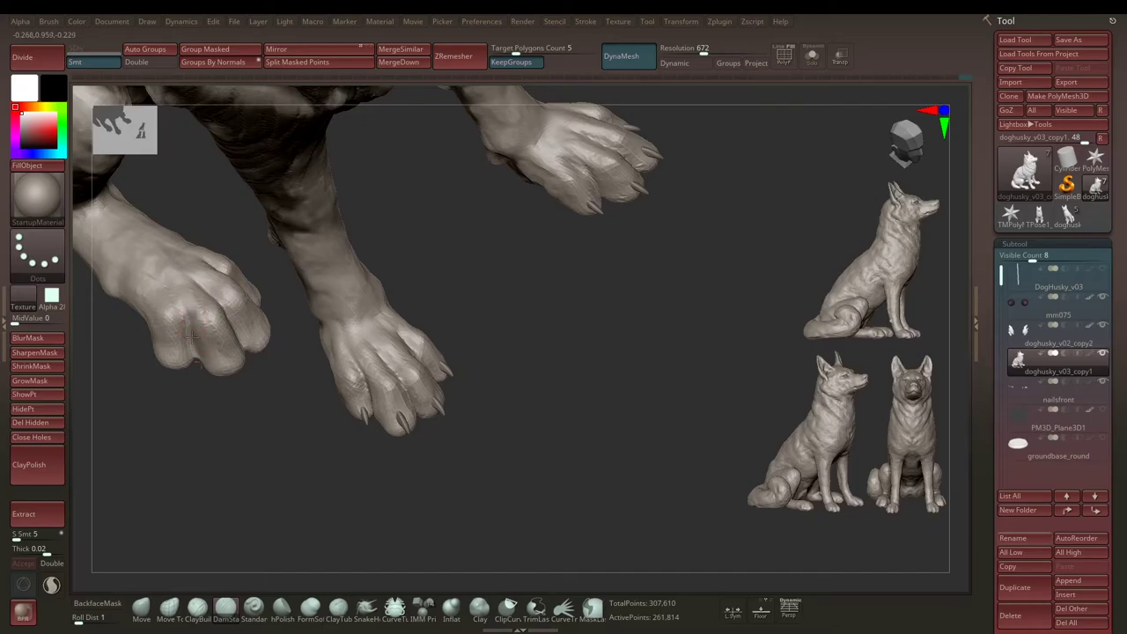
pyautogui.moveTo(170, 292)
pyautogui.mouseDown(button='right')
pyautogui.moveTo(220, 400)
pyautogui.moveTo(207, 300)
pyautogui.moveTo(440, 327)
pyautogui.moveTo(434, 264)
pyautogui.moveTo(432, 403)
pyautogui.moveTo(558, 342)
pyautogui.moveTo(443, 402)
pyautogui.moveTo(556, 307)
pyautogui.moveTo(604, 309)
pyautogui.moveTo(357, 354)
pyautogui.moveTo(370, 317)
pyautogui.moveTo(296, 322)
pyautogui.moveTo(420, 282)
pyautogui.moveTo(275, 343)
pyautogui.moveTo(390, 276)
pyautogui.moveTo(370, 317)
pyautogui.moveTo(385, 333)
pyautogui.moveTo(368, 348)
pyautogui.mouseUp(button='right')
# Step: Switch to Move mode (W) and select the nailsfront subtool for repositioning
pyautogui.press('w')
pyautogui.moveTo(437, 324)
pyautogui.mouseDown(button='right')
pyautogui.moveTo(302, 356)
pyautogui.moveTo(339, 309)
pyautogui.moveTo(564, 290)
pyautogui.moveTo(453, 286)
pyautogui.mouseUp(button='right')
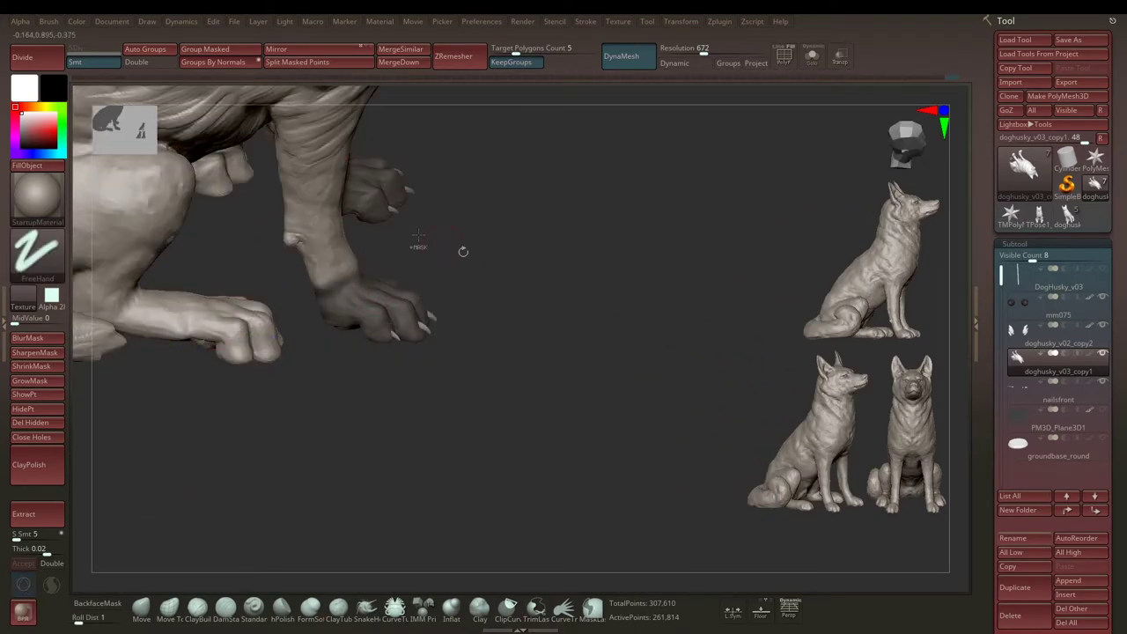
pyautogui.moveTo(418, 236)
pyautogui.mouseDown(button='right')
pyautogui.moveTo(430, 337)
pyautogui.moveTo(290, 299)
pyautogui.mouseUp(button='right')
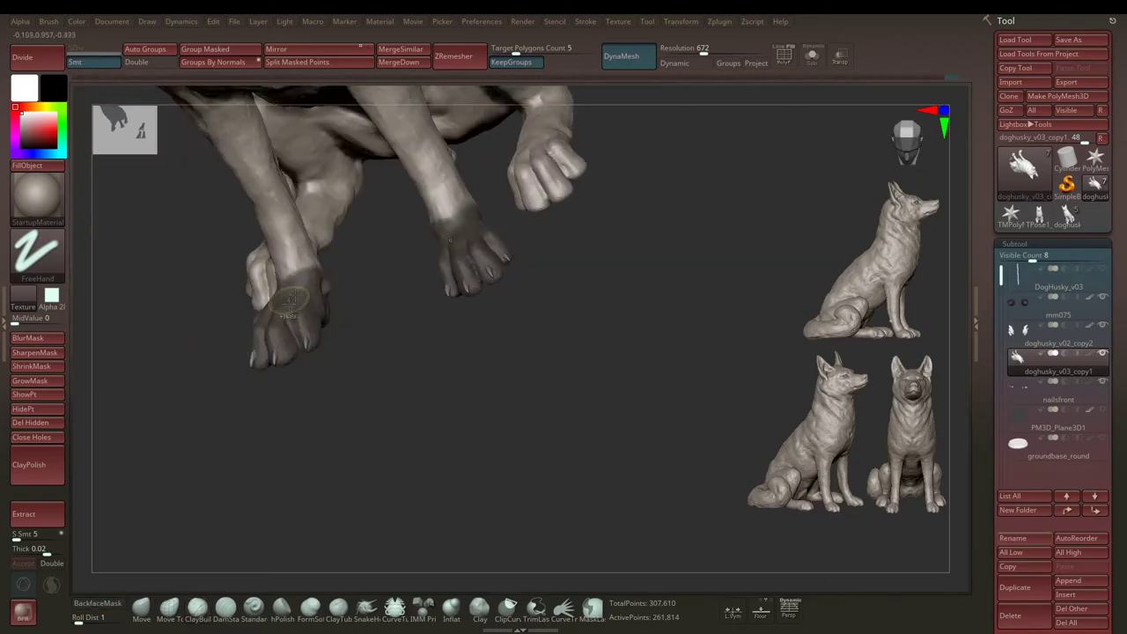
pyautogui.press('w')
pyautogui.moveTo(290, 370)
pyautogui.mouseDown(button='right')
pyautogui.moveTo(499, 291)
pyautogui.moveTo(414, 391)
pyautogui.mouseUp(button='right')
pyautogui.press('q')
pyautogui.press('w')
pyautogui.keyDown('alt'); pyautogui.click(458, 352); pyautogui.keyUp('alt')
pyautogui.moveTo(458, 352)
pyautogui.mouseDown(button='right')
pyautogui.moveTo(502, 301)
pyautogui.moveTo(440, 352)
pyautogui.moveTo(376, 373)
pyautogui.moveTo(440, 357)
pyautogui.moveTo(509, 359)
pyautogui.moveTo(490, 340)
pyautogui.moveTo(503, 221)
pyautogui.moveTo(647, 307)
pyautogui.mouseUp(button='right')
# Step: Leave transform mode and select the nailsfront_1 claws subtool beside the front paws
pyautogui.press('q')
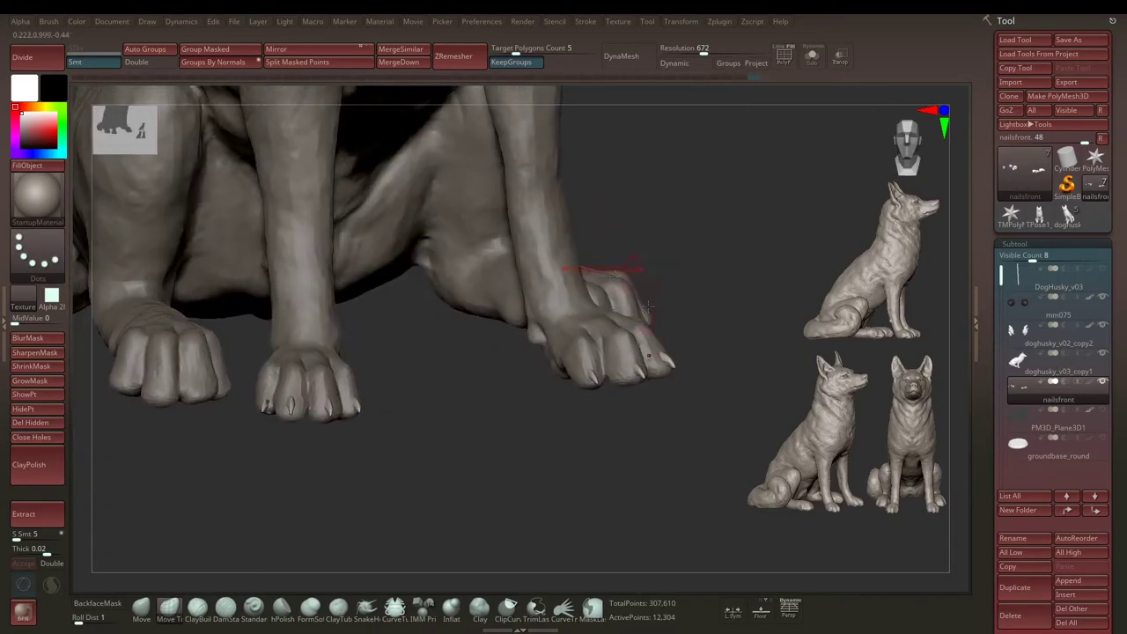
pyautogui.moveTo(497, 438); pyautogui.dragTo(755, 385, button='right')
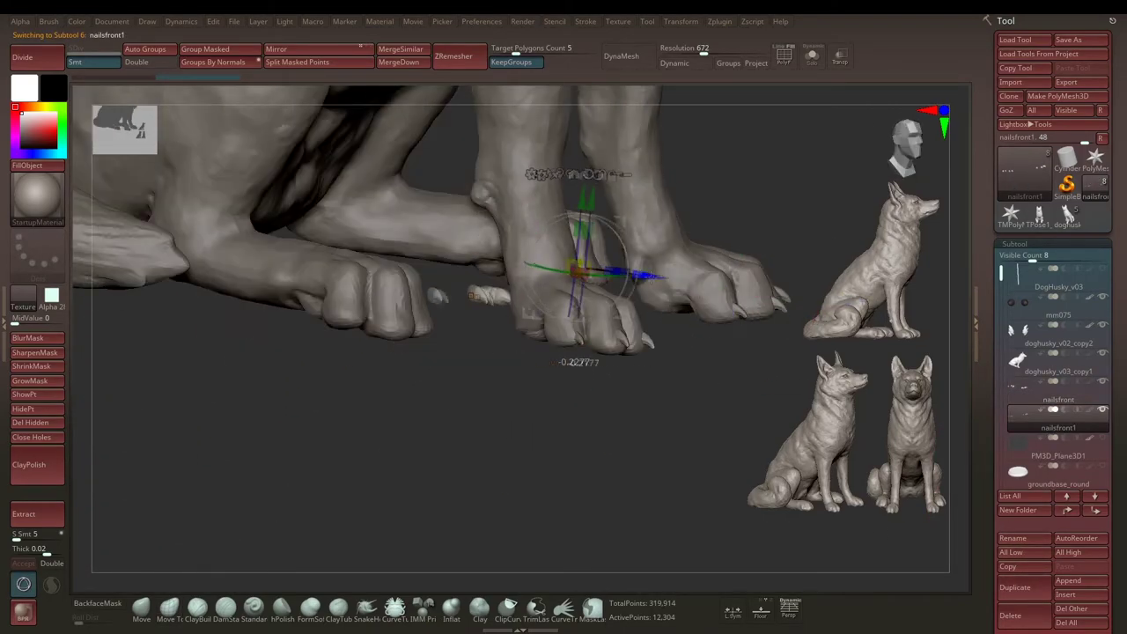
pyautogui.moveTo(472, 296); pyautogui.dragTo(351, 369, button='right')
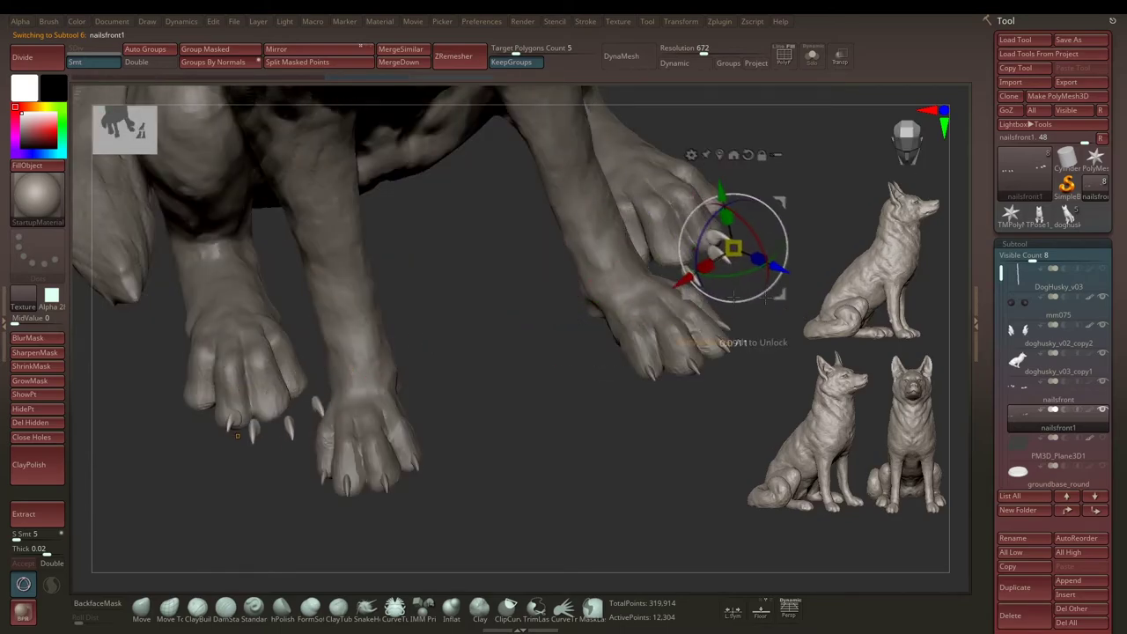
pyautogui.moveTo(237, 435); pyautogui.dragTo(399, 348, button='right')
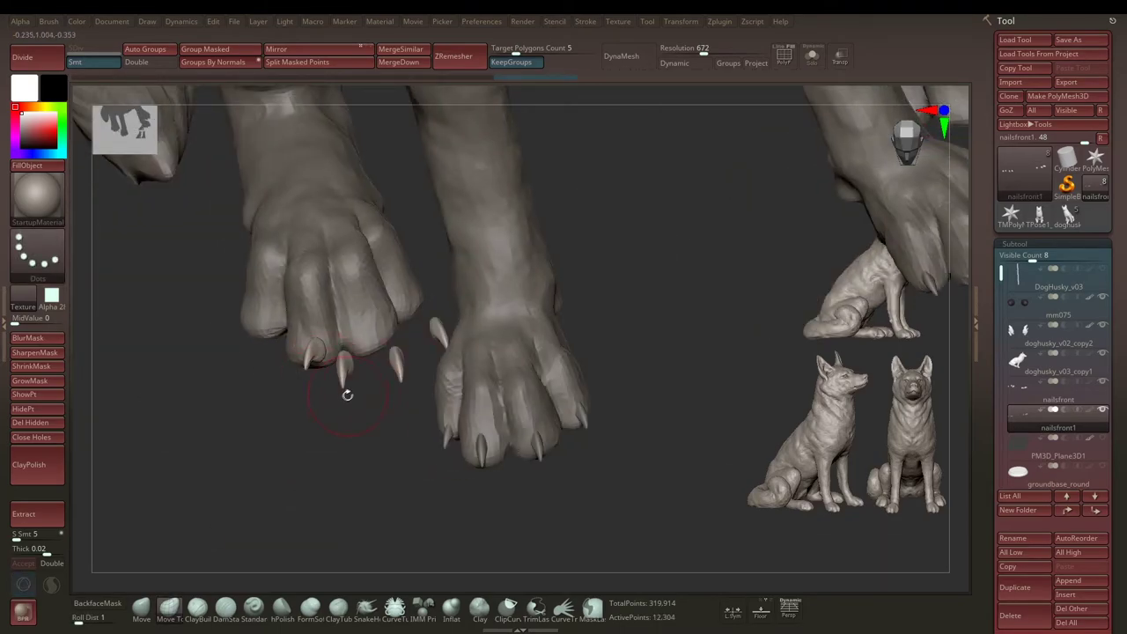
pyautogui.keyDown('alt'); pyautogui.click(447, 305); pyautogui.keyUp('alt')
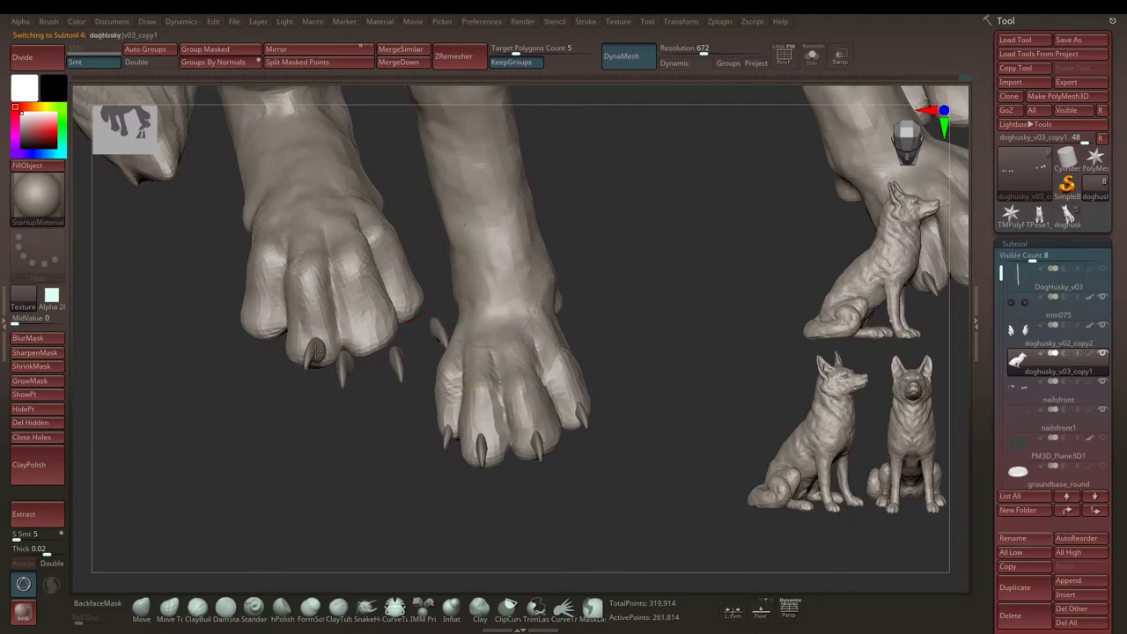
pyautogui.keyDown('alt'); pyautogui.click(315, 352); pyautogui.keyUp('alt')
# Step: Fit the nailsfront_1 claws onto the front toe tips, checking from several angles
pyautogui.moveTo(315, 352)
pyautogui.mouseDown(button='right')
pyautogui.moveTo(504, 271)
pyautogui.moveTo(374, 354)
pyautogui.mouseUp(button='right')
pyautogui.moveTo(322, 256); pyautogui.dragTo(276, 231, button='right')
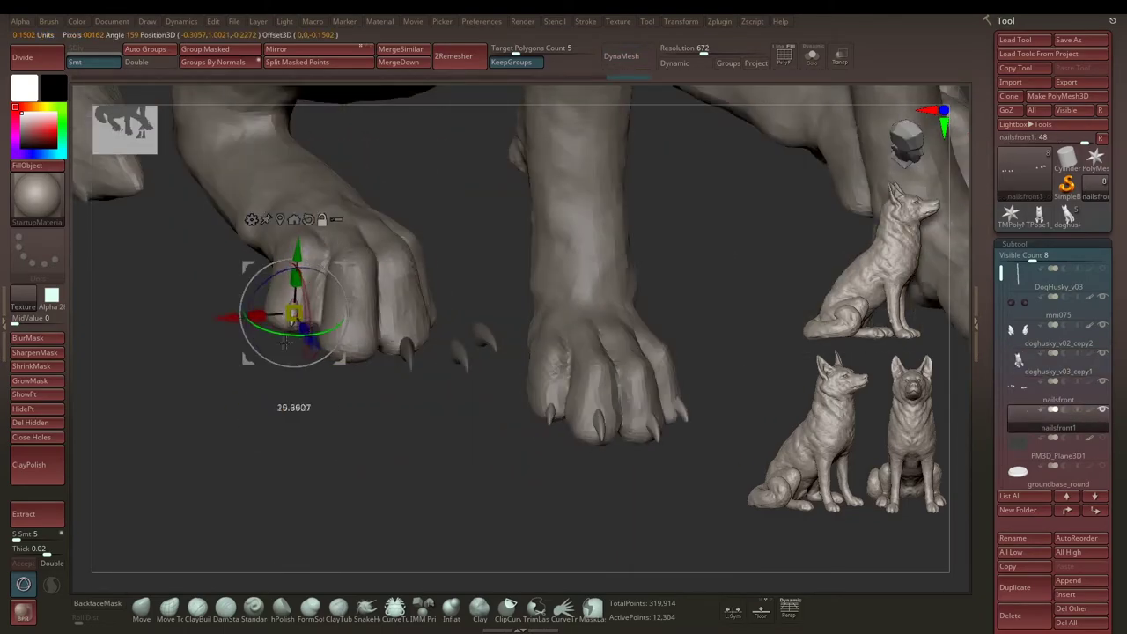
pyautogui.moveTo(285, 344)
pyautogui.mouseDown(button='right')
pyautogui.moveTo(291, 304)
pyautogui.moveTo(303, 319)
pyautogui.mouseUp(button='right')
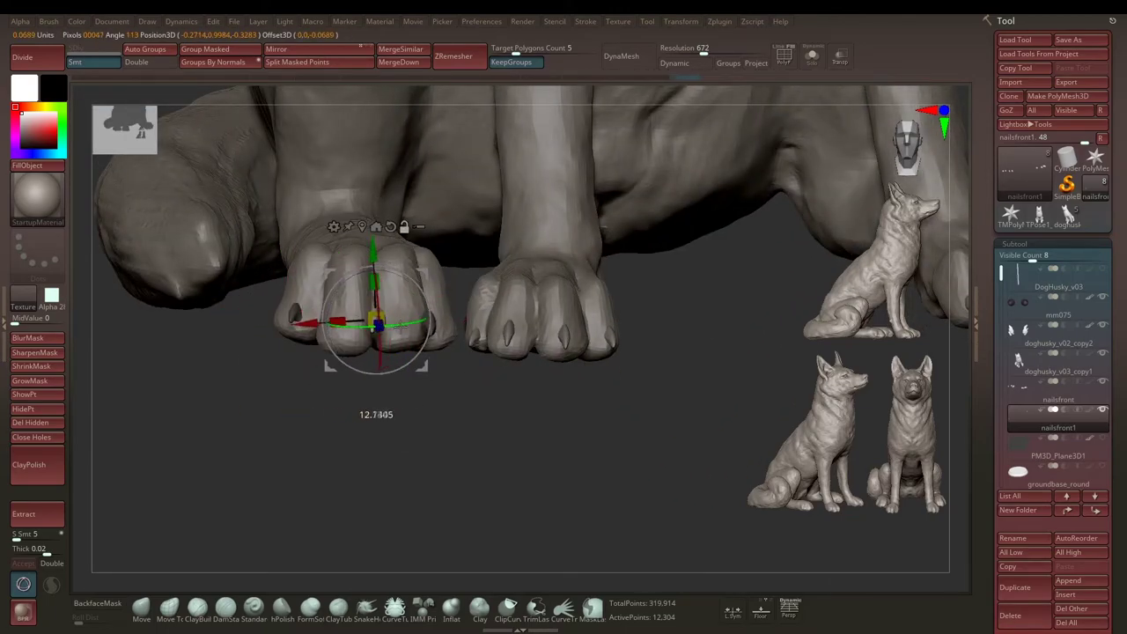
pyautogui.moveTo(376, 414)
pyautogui.mouseDown(button='right')
pyautogui.moveTo(327, 422)
pyautogui.moveTo(364, 402)
pyautogui.moveTo(401, 410)
pyautogui.moveTo(366, 271)
pyautogui.mouseUp(button='right')
pyautogui.moveTo(452, 400); pyautogui.dragTo(464, 317, button='right')
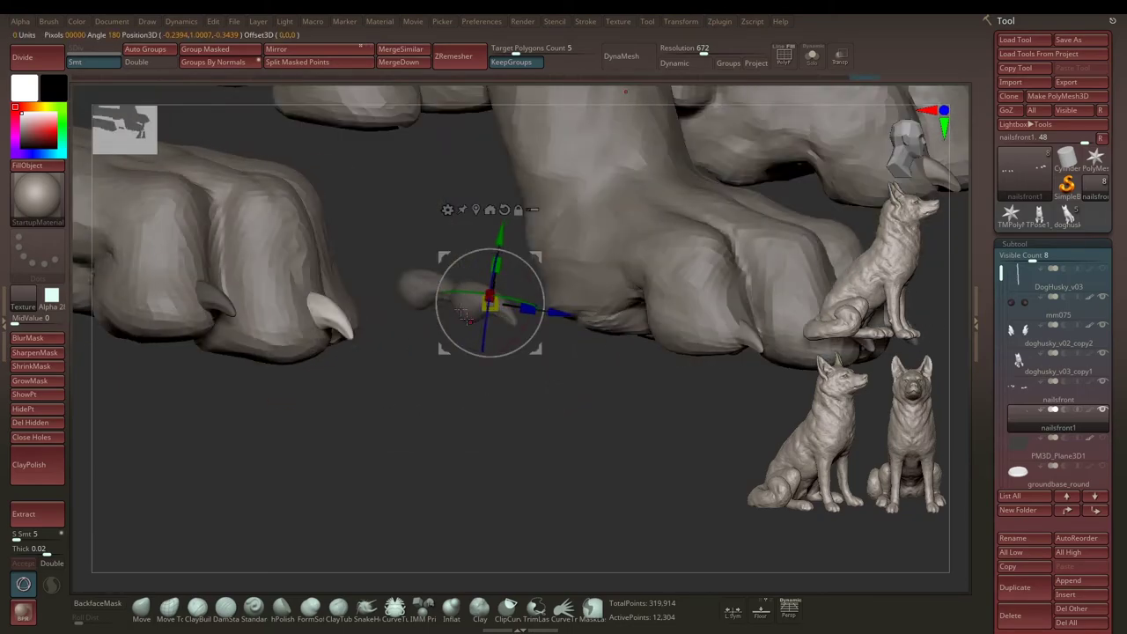
pyautogui.moveTo(526, 290)
pyautogui.mouseDown(button='right')
pyautogui.moveTo(416, 349)
pyautogui.moveTo(387, 250)
pyautogui.mouseUp(button='right')
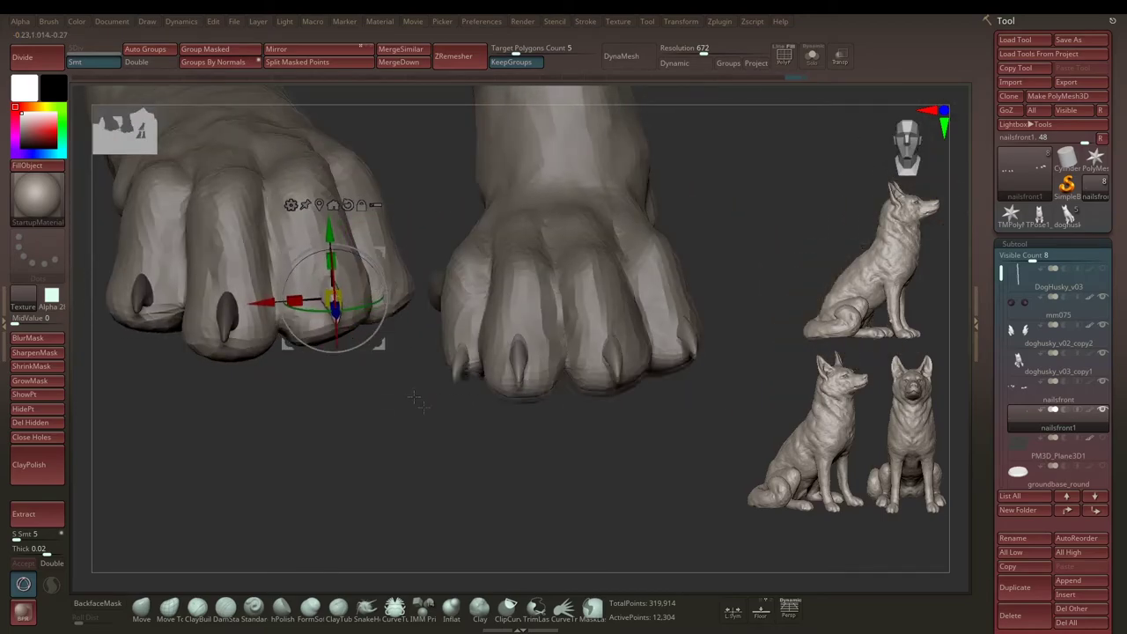
pyautogui.moveTo(416, 401)
pyautogui.mouseDown(button='right')
pyautogui.moveTo(440, 352)
pyautogui.moveTo(477, 354)
pyautogui.mouseUp(button='right')
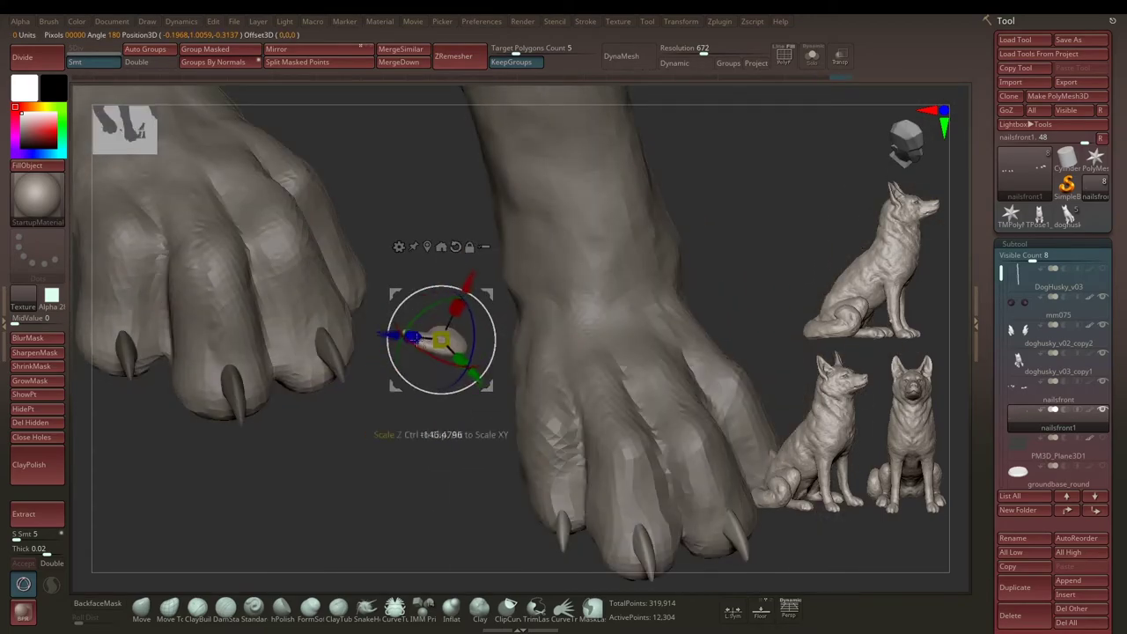
pyautogui.moveTo(412, 316)
pyautogui.mouseDown(button='right')
pyautogui.moveTo(488, 257)
pyautogui.moveTo(223, 302)
pyautogui.moveTo(440, 357)
pyautogui.moveTo(471, 382)
pyautogui.moveTo(430, 428)
pyautogui.moveTo(974, 428)
pyautogui.mouseUp(button='right')
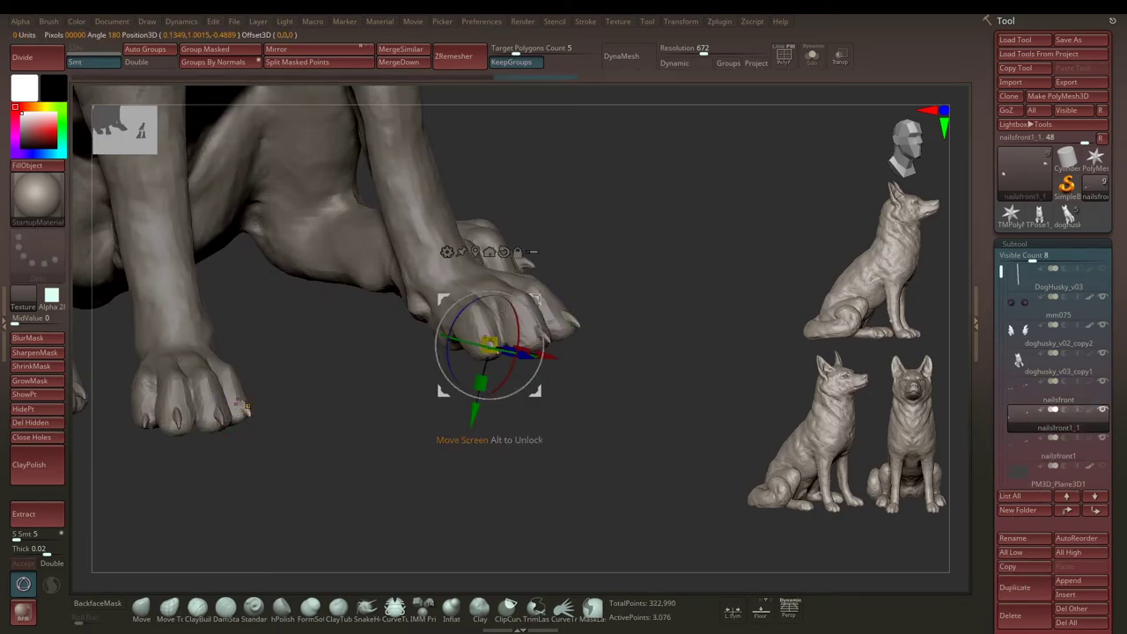
pyautogui.moveTo(448, 454)
pyautogui.mouseDown(button='right')
pyautogui.moveTo(396, 269)
pyautogui.moveTo(373, 398)
pyautogui.mouseUp(button='right')
pyautogui.moveTo(377, 303)
pyautogui.mouseDown(button='right')
pyautogui.moveTo(370, 255)
pyautogui.moveTo(379, 282)
pyautogui.moveTo(440, 299)
pyautogui.mouseUp(button='right')
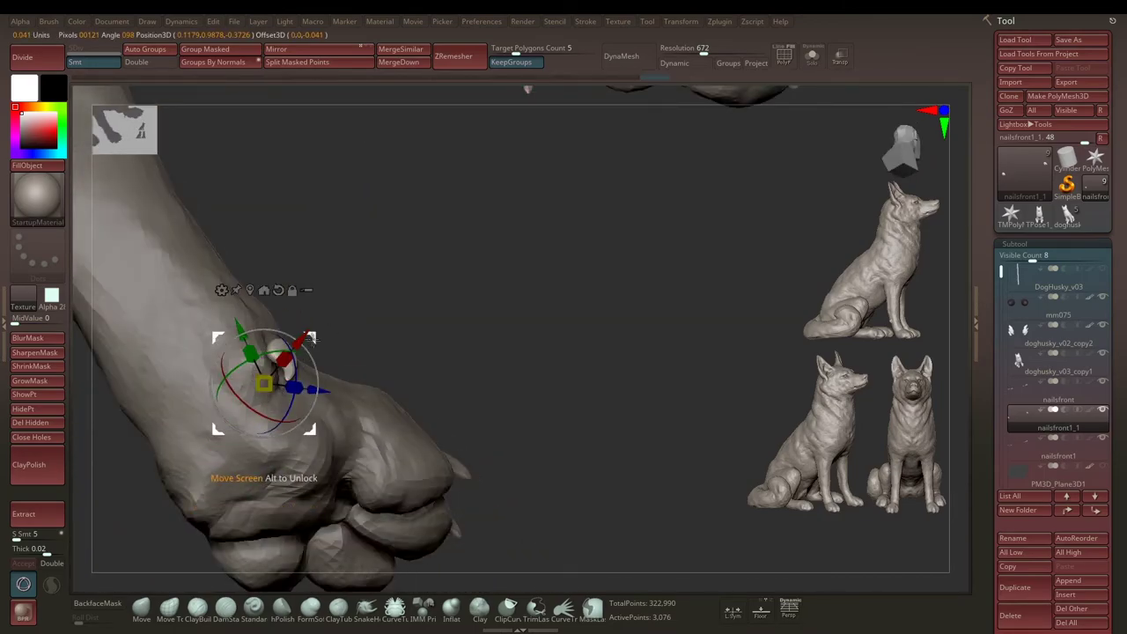
pyautogui.moveTo(310, 338); pyautogui.dragTo(322, 347, button='right')
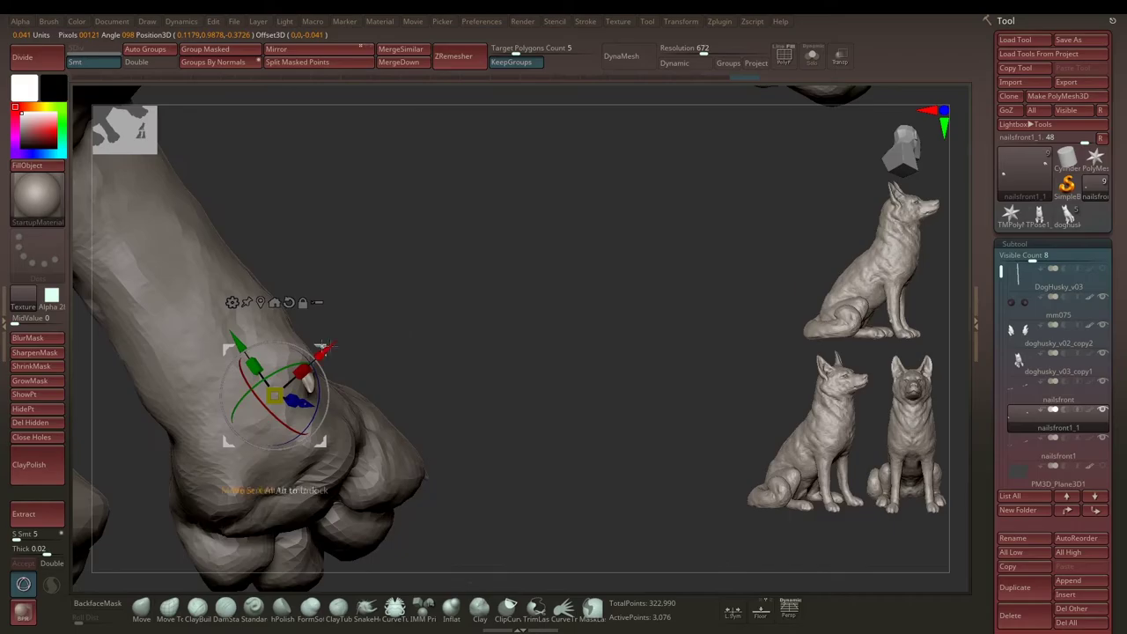
pyautogui.moveTo(406, 323); pyautogui.dragTo(328, 349, button='right')
# Step: Select nailsfront, zoom out to the whole seated husky and return to Draw mode (Q)
pyautogui.keyDown('alt'); pyautogui.click(607, 509); pyautogui.keyUp('alt')
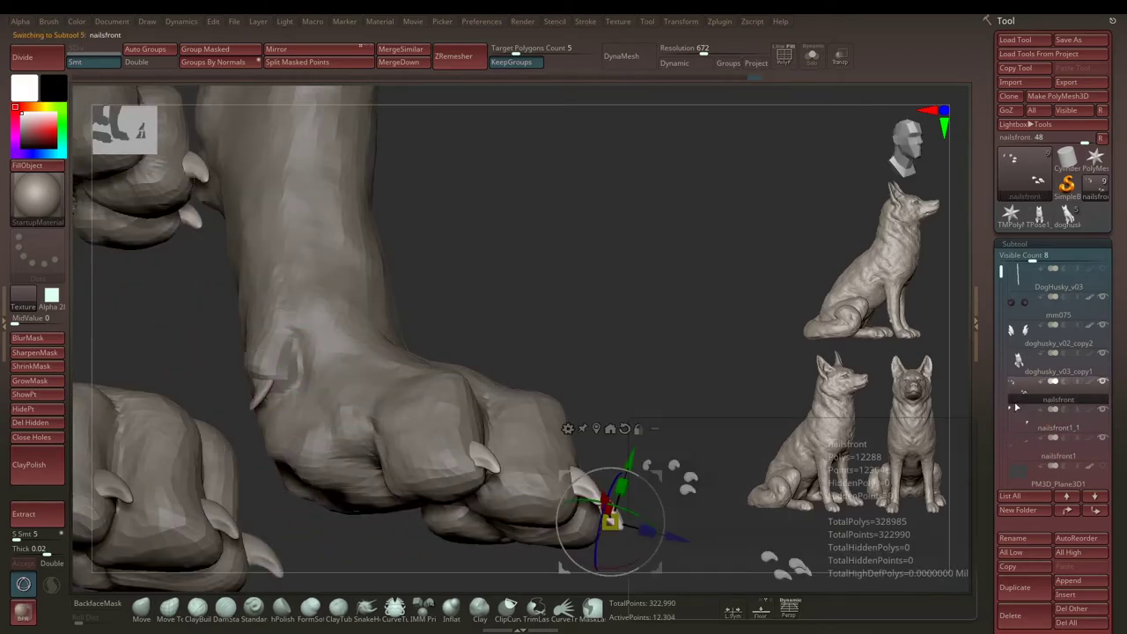
pyautogui.keyDown('alt'); pyautogui.moveTo(499, 168); pyautogui.dragTo(682, 258, button='right'); pyautogui.keyUp('alt')
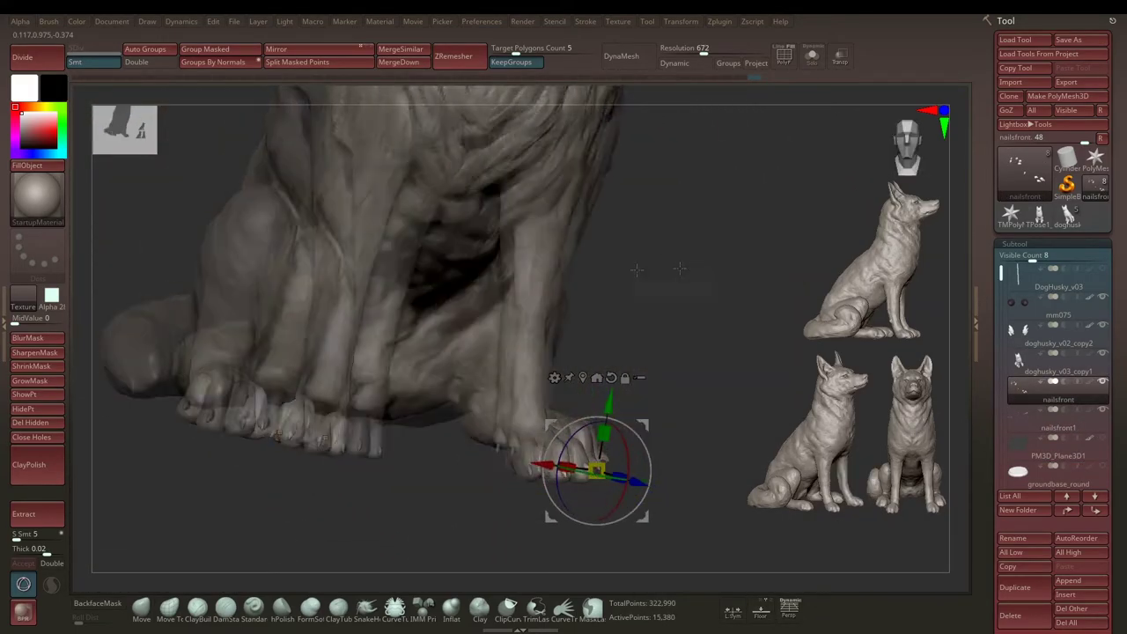
pyautogui.press('q')
pyautogui.moveTo(599, 323)
pyautogui.mouseDown(button='right')
pyautogui.moveTo(637, 246)
pyautogui.moveTo(590, 276)
pyautogui.moveTo(573, 349)
pyautogui.moveTo(581, 390)
pyautogui.moveTo(584, 296)
pyautogui.moveTo(624, 335)
pyautogui.moveTo(465, 310)
pyautogui.moveTo(528, 311)
pyautogui.mouseUp(button='right')
# Step: Make the doghusky_v03_copy1 body subtool active and bring the head and chest into view
pyautogui.rightClick(584, 300)
pyautogui.keyDown('alt'); pyautogui.click(503, 299); pyautogui.keyUp('alt')
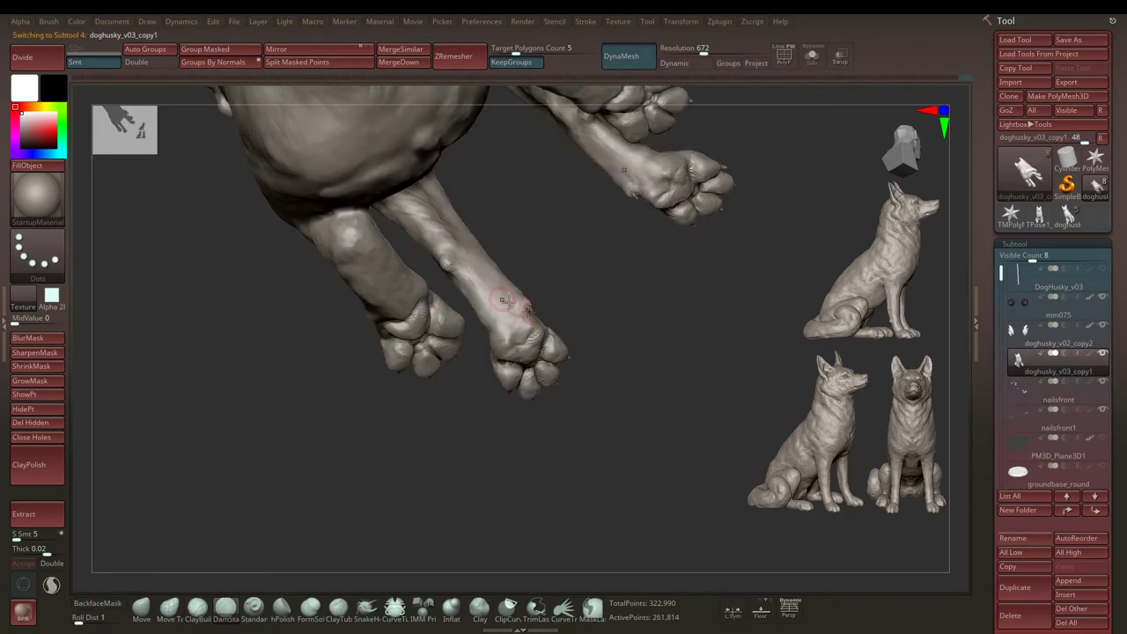
pyautogui.moveTo(521, 312)
pyautogui.mouseDown(button='right')
pyautogui.moveTo(491, 283)
pyautogui.moveTo(514, 295)
pyautogui.moveTo(508, 280)
pyautogui.mouseUp(button='right')
pyautogui.moveTo(503, 236)
pyautogui.mouseDown(button='right')
pyautogui.moveTo(573, 261)
pyautogui.moveTo(568, 288)
pyautogui.mouseUp(button='right')
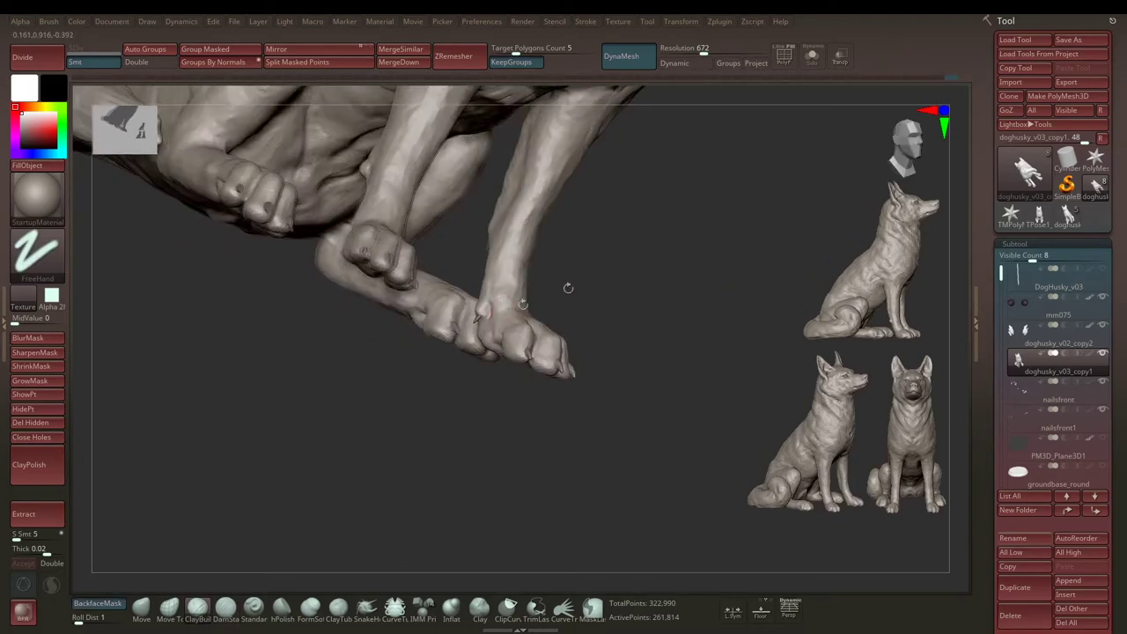
pyautogui.moveTo(495, 309)
pyautogui.mouseDown(button='right')
pyautogui.moveTo(616, 282)
pyautogui.moveTo(629, 239)
pyautogui.moveTo(616, 286)
pyautogui.moveTo(794, 232)
pyautogui.moveTo(482, 356)
pyautogui.mouseUp(button='right')
pyautogui.rightClick(481, 361)
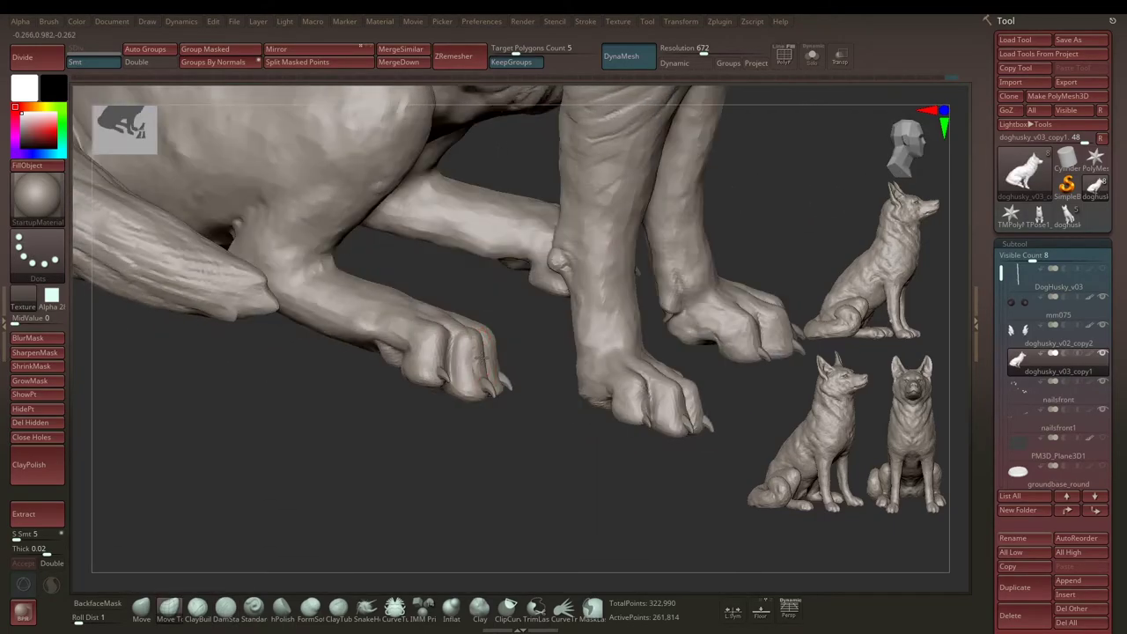
pyautogui.moveTo(444, 315)
pyautogui.mouseDown(button='right')
pyautogui.moveTo(498, 312)
pyautogui.moveTo(455, 327)
pyautogui.moveTo(440, 307)
pyautogui.moveTo(513, 313)
pyautogui.moveTo(452, 285)
pyautogui.moveTo(372, 297)
pyautogui.moveTo(502, 352)
pyautogui.moveTo(592, 268)
pyautogui.mouseUp(button='right')
pyautogui.moveTo(504, 388)
pyautogui.mouseDown(button='right')
pyautogui.moveTo(634, 315)
pyautogui.moveTo(589, 270)
pyautogui.moveTo(613, 279)
pyautogui.moveTo(599, 253)
pyautogui.moveTo(562, 259)
pyautogui.moveTo(564, 294)
pyautogui.mouseUp(button='right')
pyautogui.moveTo(594, 269); pyautogui.dragTo(405, 192)
# Step: Sculpt fur around the brow and eyes with the ClayBuildup brush and FreeHand stroke
pyautogui.press('b')
pyautogui.press('c')
pyautogui.press('b')
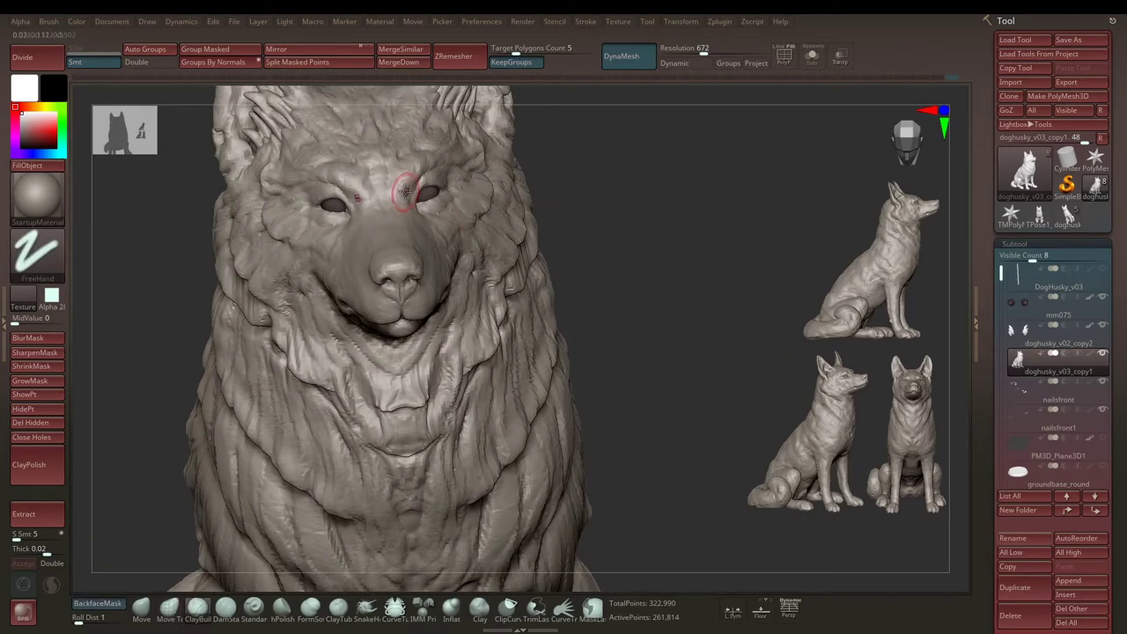
pyautogui.moveTo(596, 144); pyautogui.dragTo(438, 202)
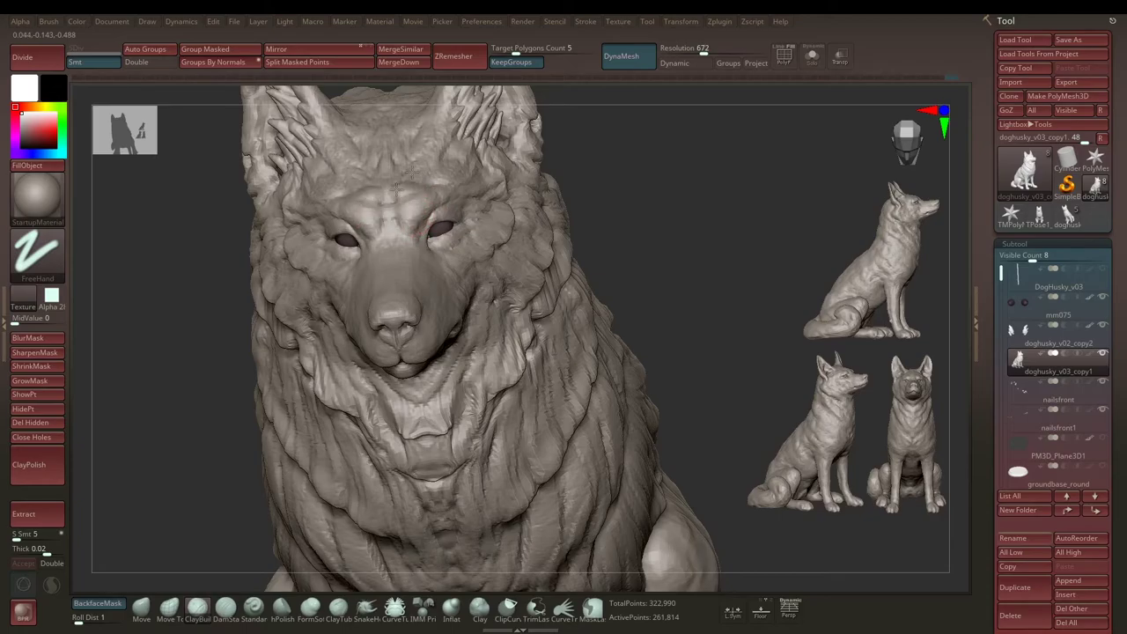
pyautogui.moveTo(620, 141); pyautogui.dragTo(517, 199)
pyautogui.moveTo(578, 161)
pyautogui.mouseDown()
pyautogui.moveTo(411, 191)
pyautogui.moveTo(650, 127)
pyautogui.mouseUp()
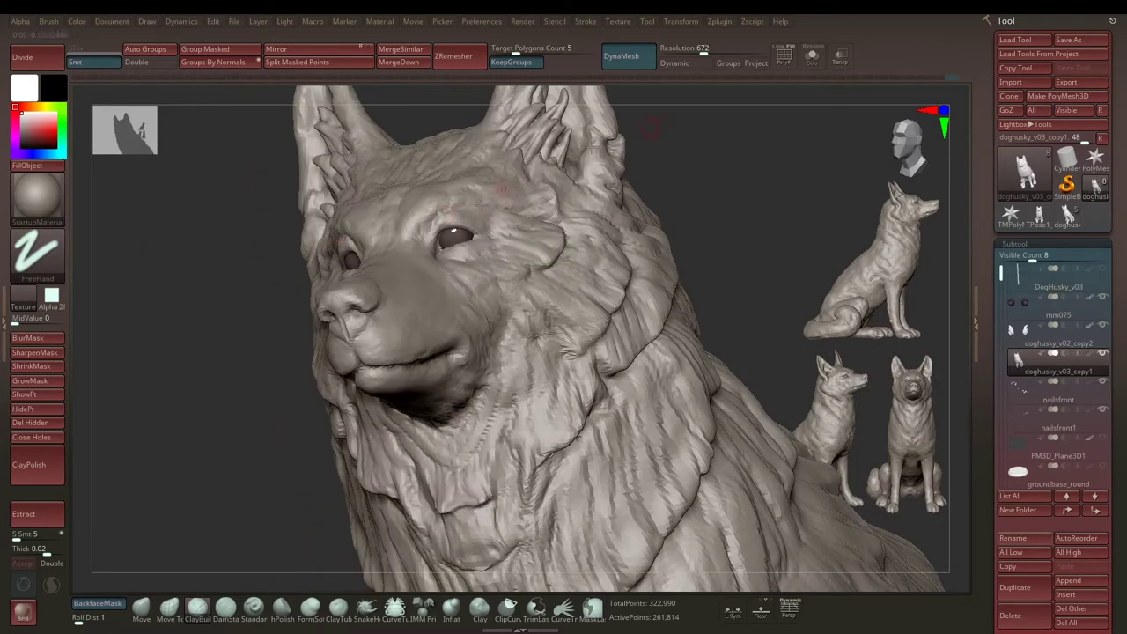
pyautogui.moveTo(407, 243); pyautogui.dragTo(405, 239)
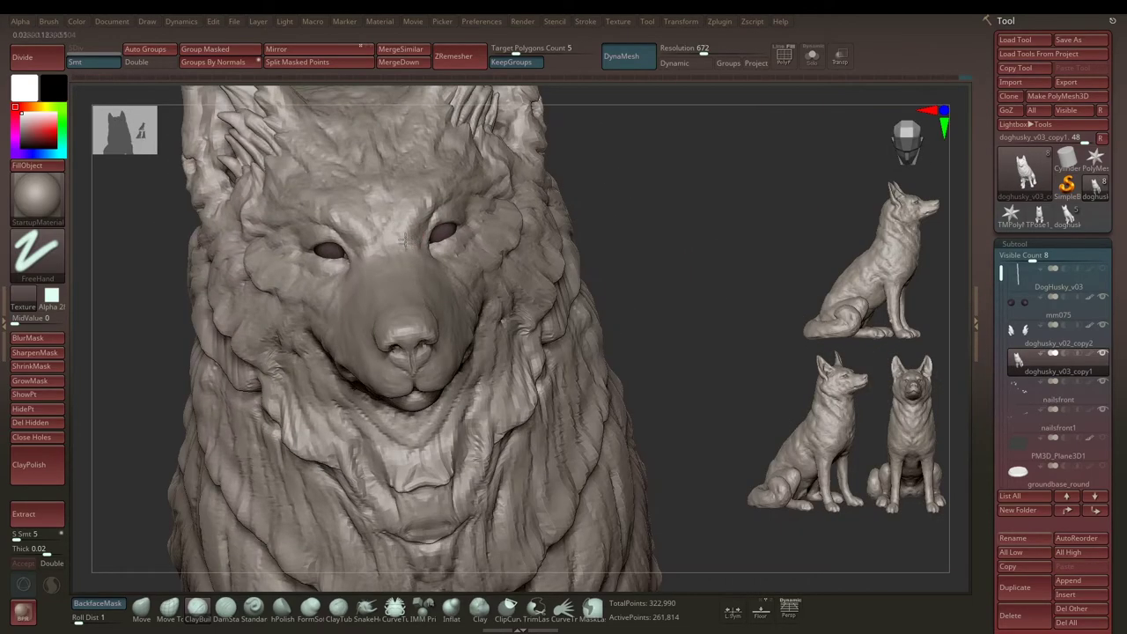
pyautogui.moveTo(409, 191); pyautogui.dragTo(475, 183)
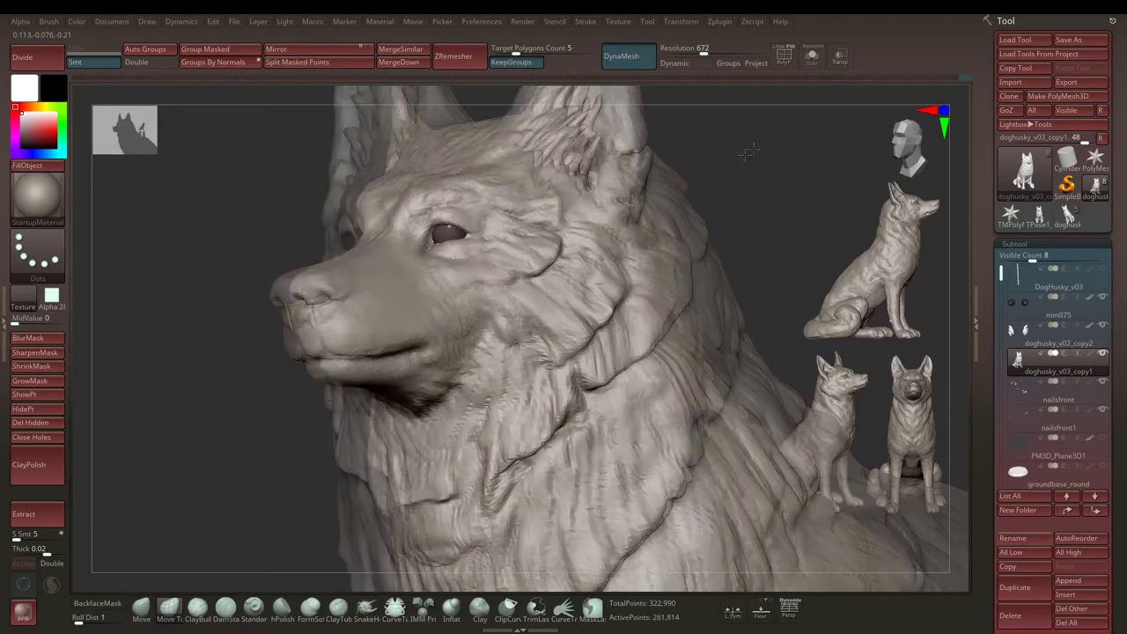
pyautogui.moveTo(531, 216); pyautogui.dragTo(480, 213)
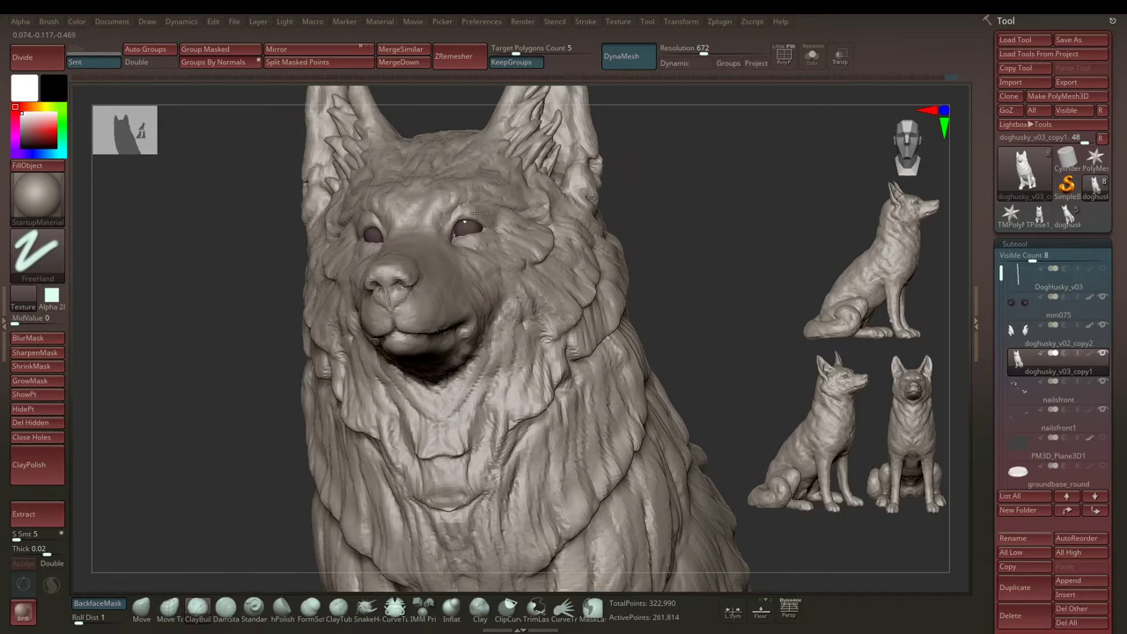
pyautogui.moveTo(682, 161)
pyautogui.mouseDown()
pyautogui.moveTo(712, 173)
pyautogui.moveTo(608, 199)
pyautogui.moveTo(385, 291)
pyautogui.moveTo(384, 302)
pyautogui.mouseUp()
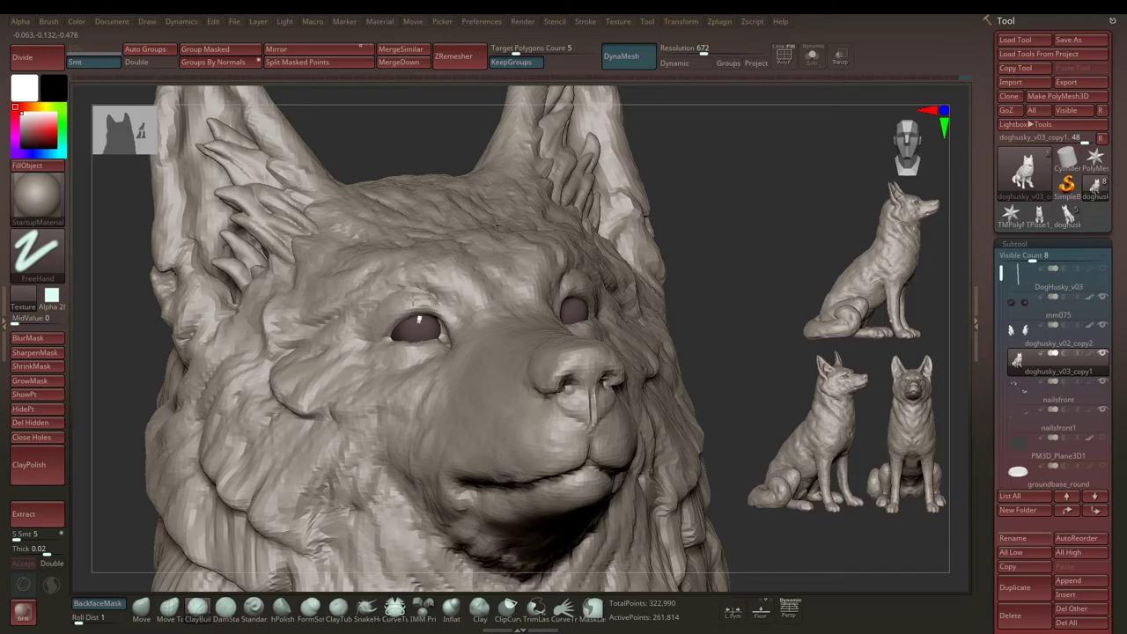
pyautogui.moveTo(419, 319)
pyautogui.keyDown('alt'); pyautogui.mouseDown()
pyautogui.moveTo(570, 281)
pyautogui.moveTo(596, 314)
pyautogui.mouseUp(); pyautogui.keyUp('alt')
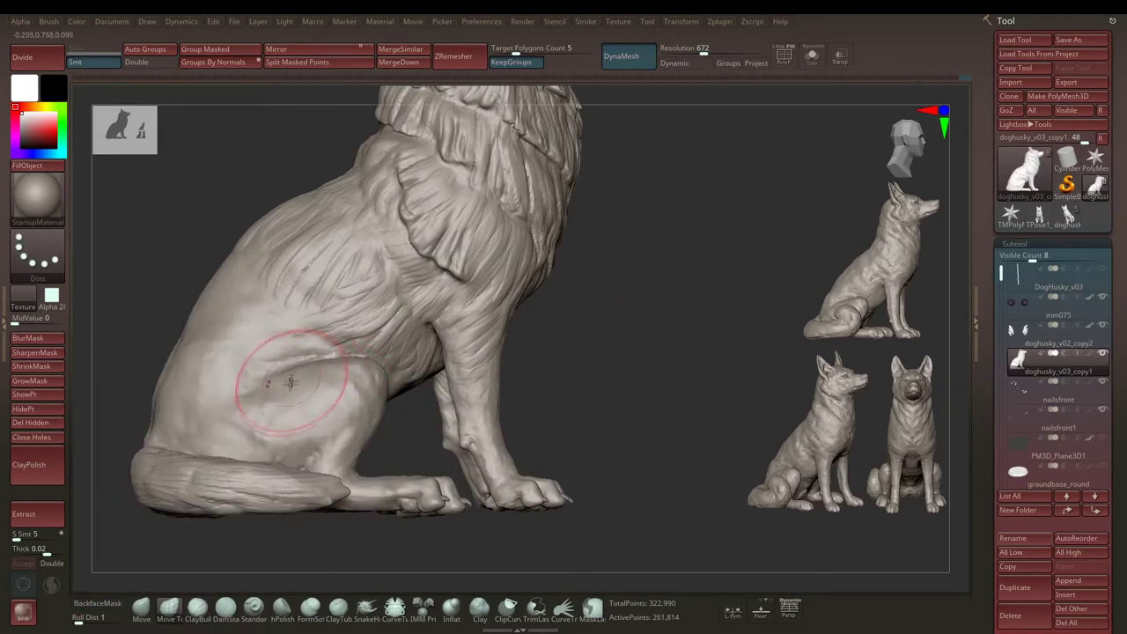
# Step: Mask a streak across the husky's shoulder and invert the mask
pyautogui.moveTo(291, 380)
pyautogui.mouseDown(button='right')
pyautogui.moveTo(622, 322)
pyautogui.moveTo(526, 241)
pyautogui.moveTo(343, 299)
pyautogui.mouseUp(button='right')
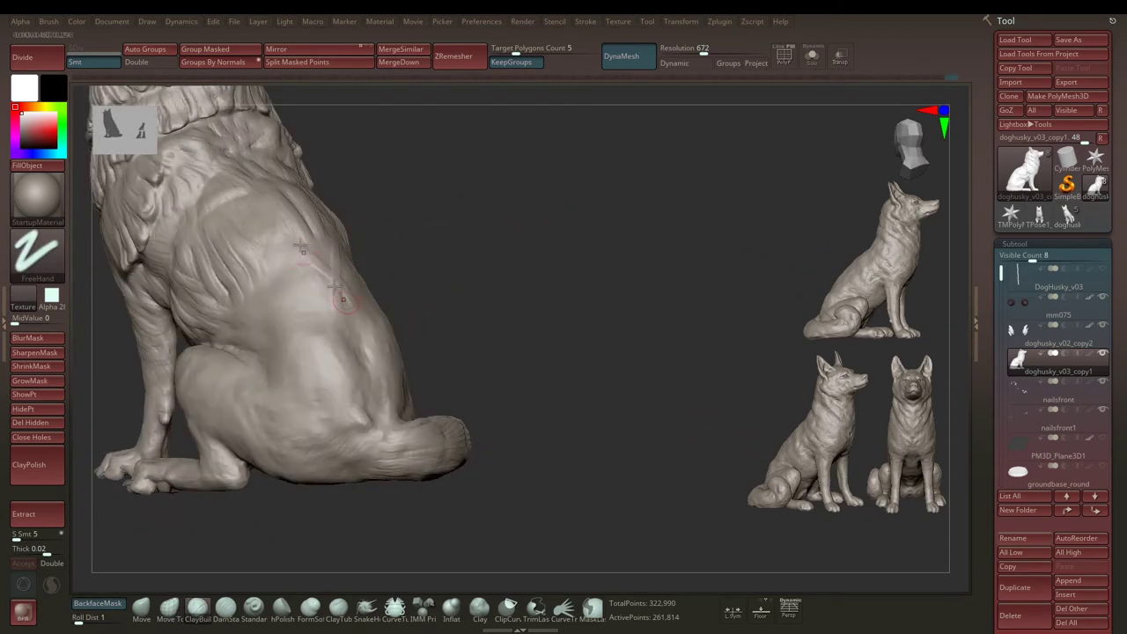
pyautogui.moveTo(367, 236); pyautogui.dragTo(269, 238, button='right')
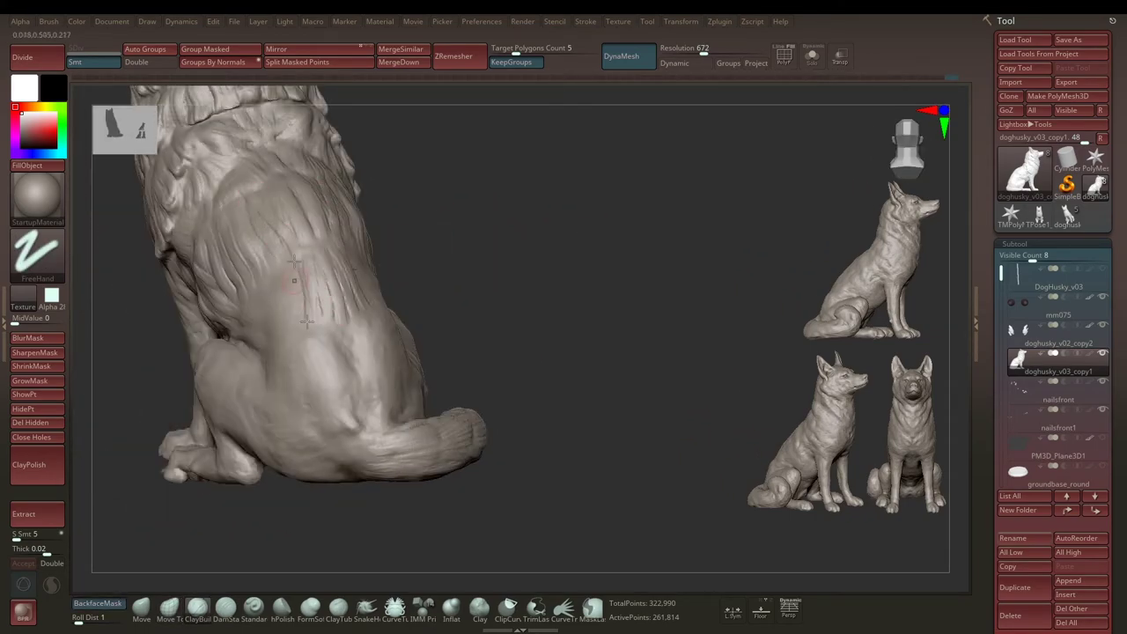
pyautogui.moveTo(257, 309); pyautogui.dragTo(260, 304, button='right')
pyautogui.moveTo(245, 341); pyautogui.dragTo(257, 314, button='right')
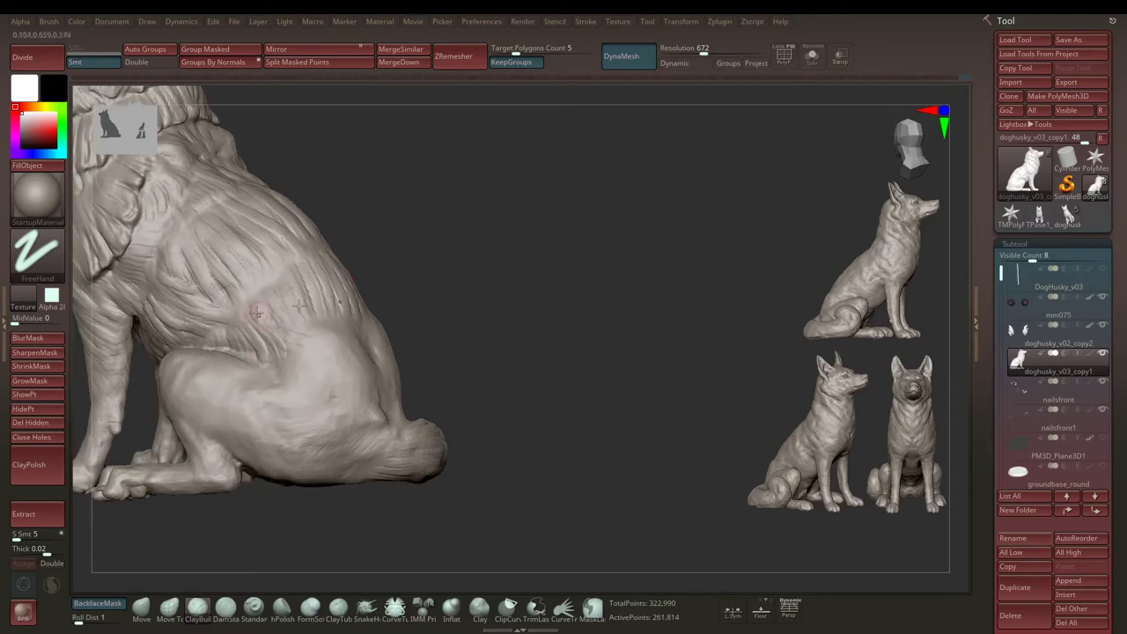
pyautogui.moveTo(213, 236); pyautogui.dragTo(308, 276, button='right')
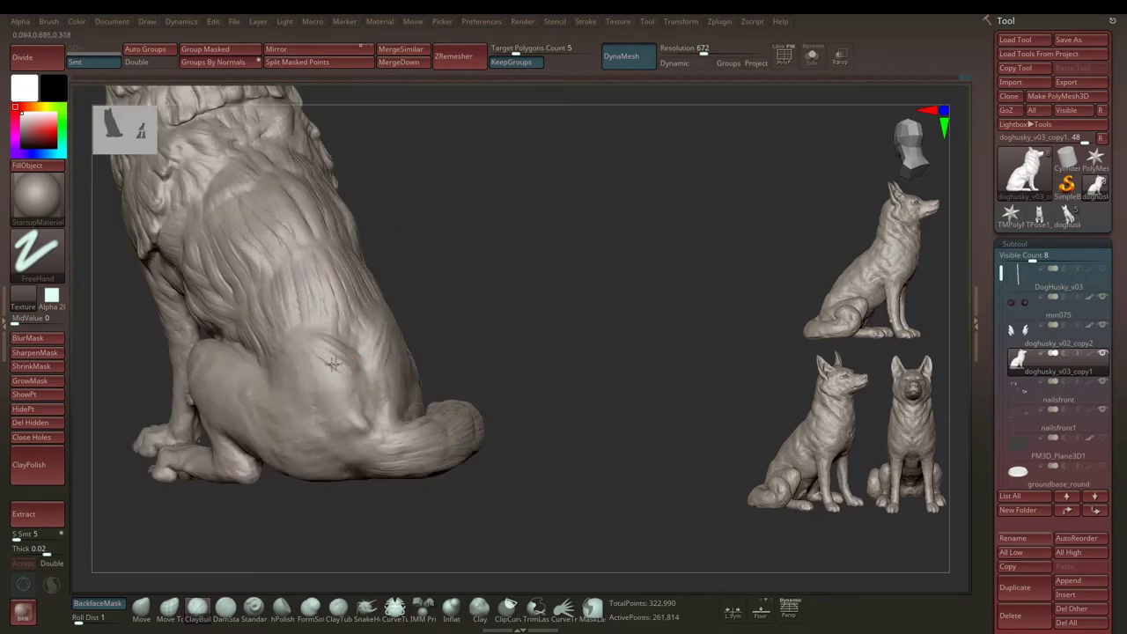
pyautogui.moveTo(324, 378)
pyautogui.mouseDown(button='right')
pyautogui.moveTo(505, 289)
pyautogui.moveTo(518, 403)
pyautogui.moveTo(490, 249)
pyautogui.moveTo(551, 267)
pyautogui.moveTo(348, 388)
pyautogui.mouseUp(button='right')
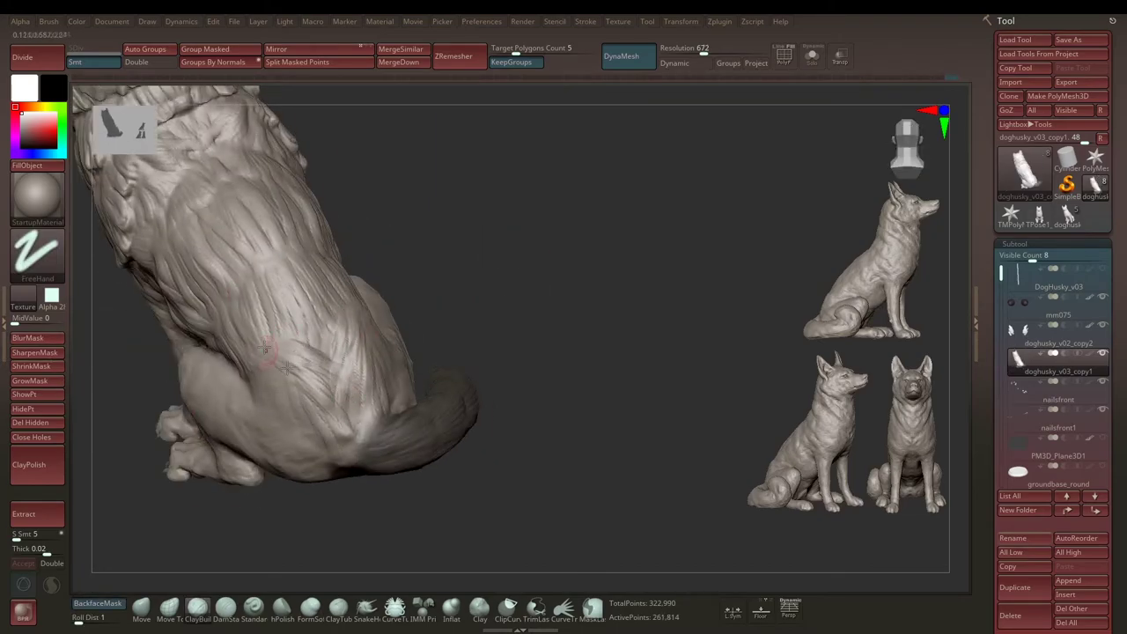
pyautogui.moveTo(253, 387)
pyautogui.mouseDown(button='right')
pyautogui.moveTo(438, 307)
pyautogui.moveTo(490, 259)
pyautogui.moveTo(349, 245)
pyautogui.moveTo(461, 236)
pyautogui.mouseUp(button='right')
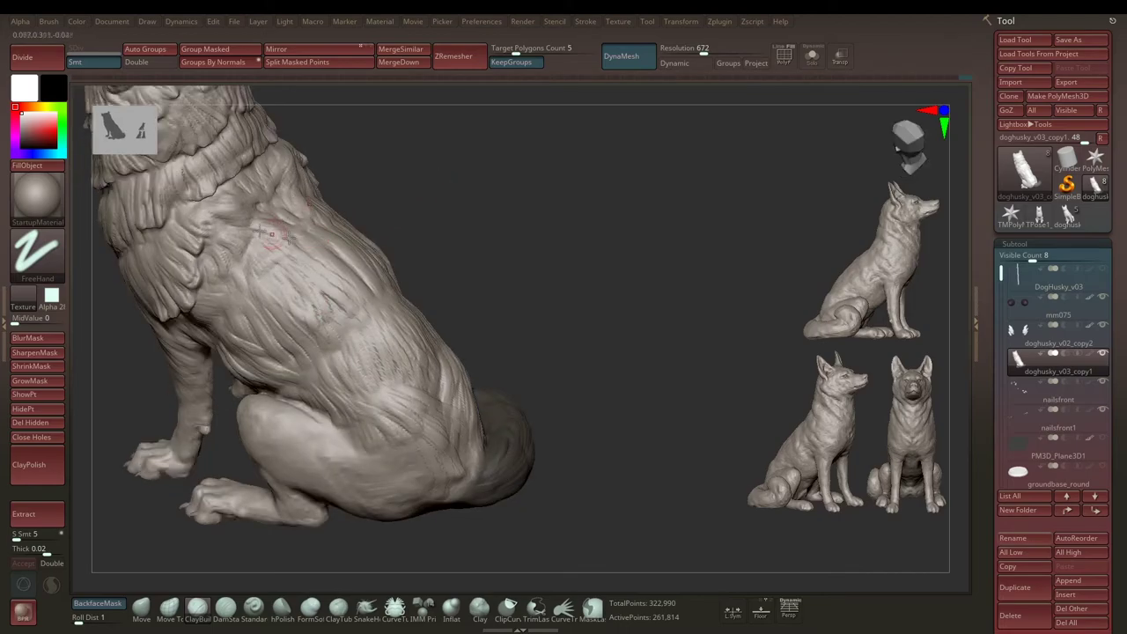
pyautogui.keyDown('ctrl'); pyautogui.moveTo(317, 221); pyautogui.dragTo(259, 273); pyautogui.keyUp('ctrl')
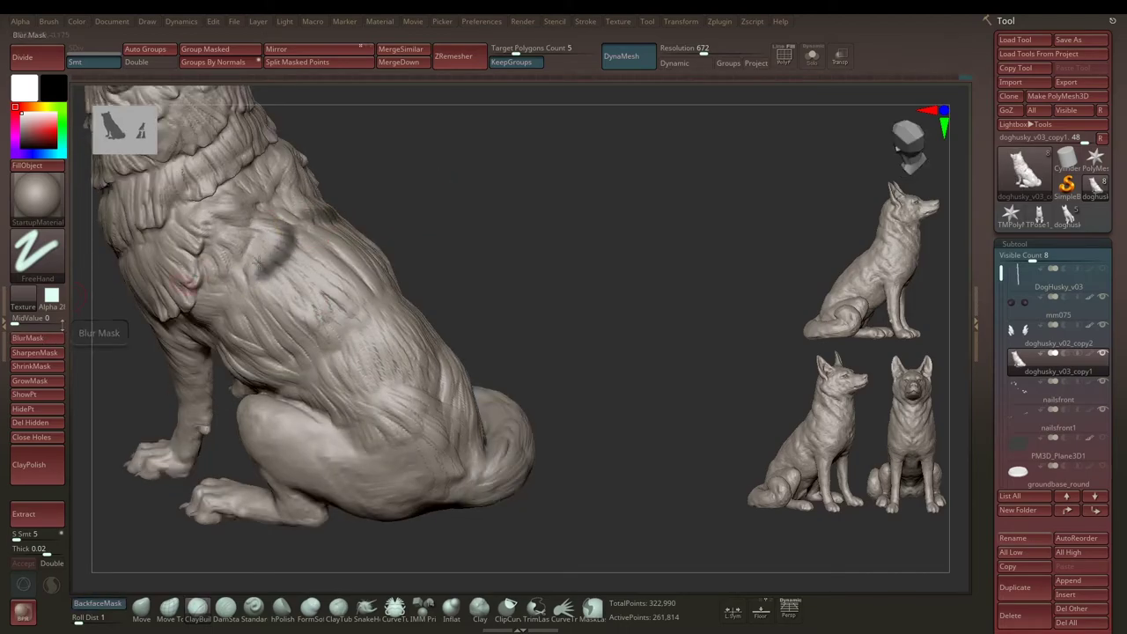
pyautogui.keyDown('ctrl'); pyautogui.click(397, 200); pyautogui.keyUp('ctrl')
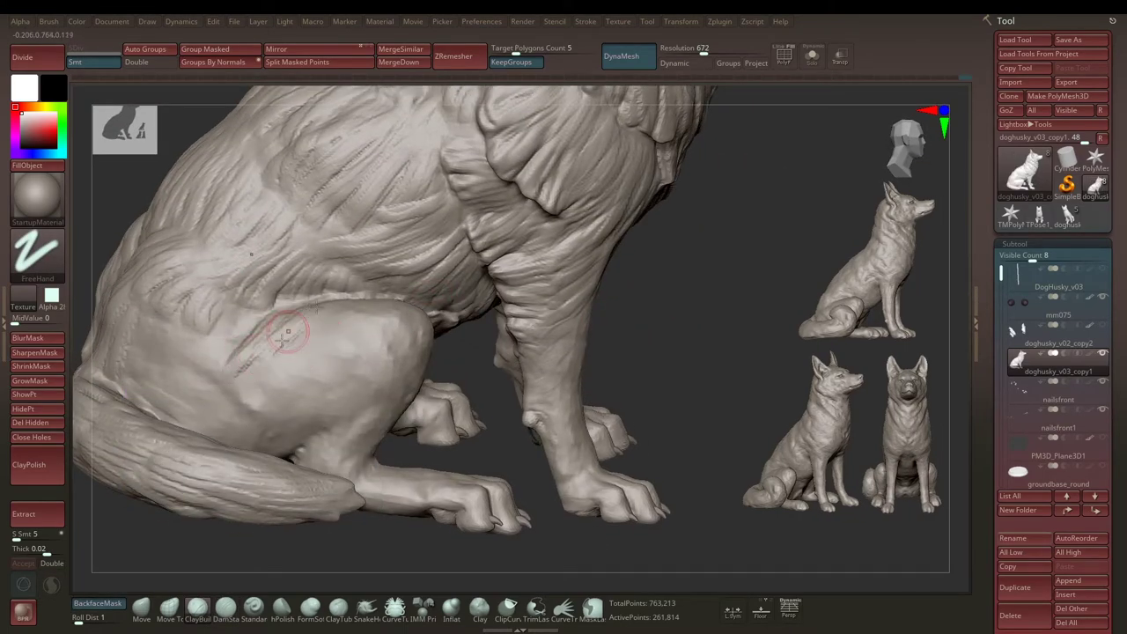
# Step: Sculpt freehand fur strands onto the hind haunch
pyautogui.moveTo(254, 361)
pyautogui.mouseDown()
pyautogui.moveTo(190, 414)
pyautogui.moveTo(220, 431)
pyautogui.mouseUp()
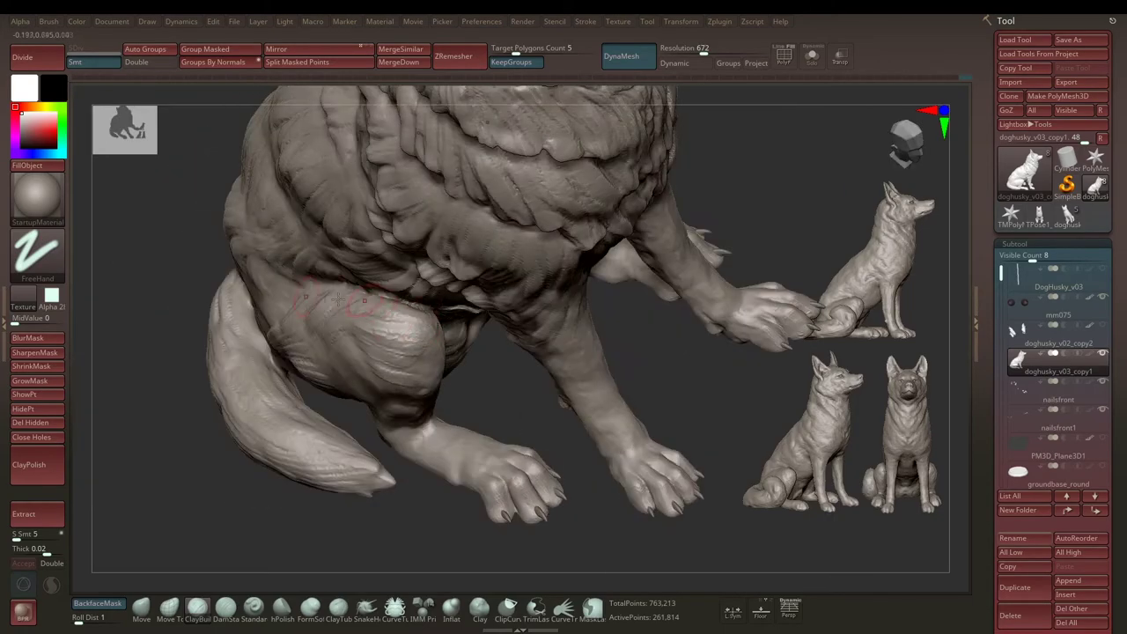
pyautogui.moveTo(337, 299); pyautogui.dragTo(398, 352, button='right')
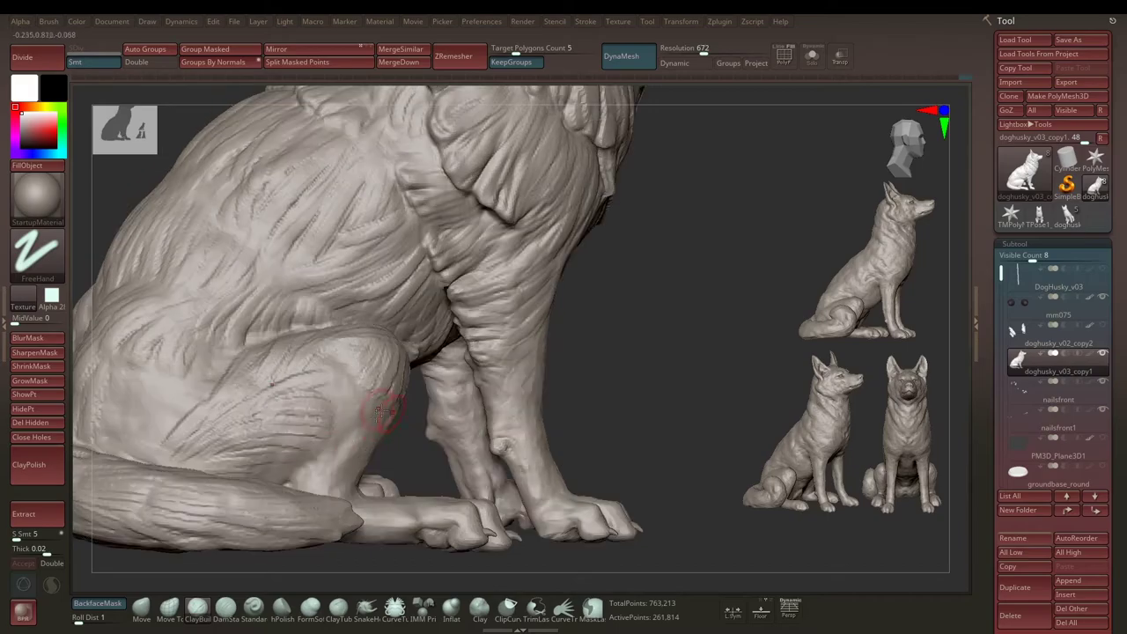
pyautogui.keyDown('ctrl'); pyautogui.moveTo(354, 426); pyautogui.dragTo(360, 370, button='right'); pyautogui.keyUp('ctrl')
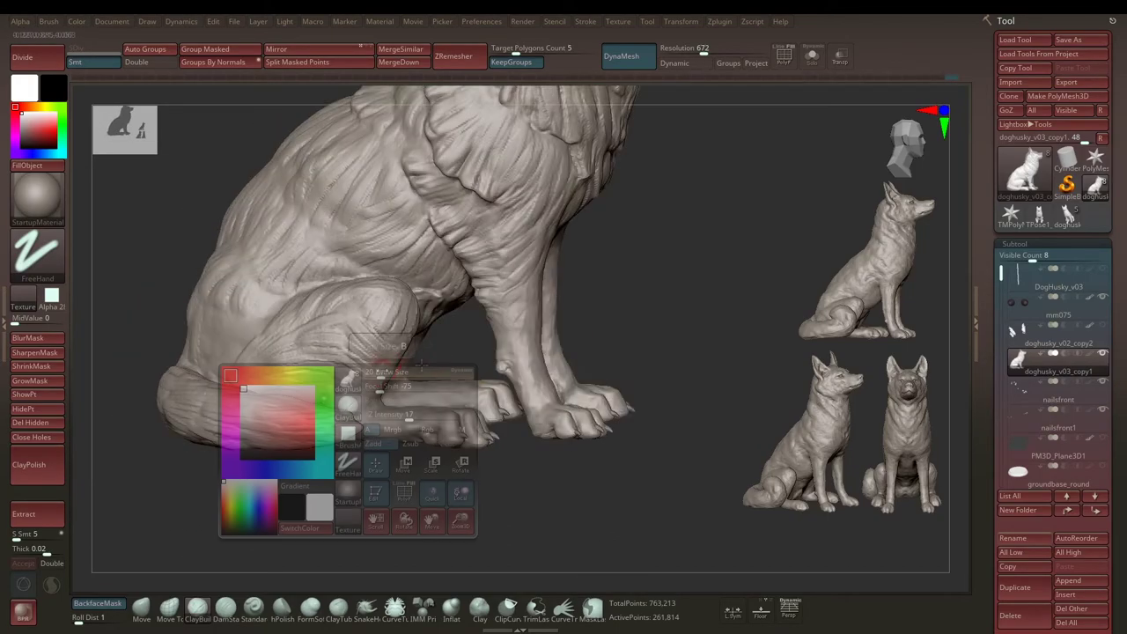
# Step: Adjust the quick brush settings near the front legs and clear the mask
pyautogui.moveTo(482, 379); pyautogui.dragTo(350, 385, button='right')
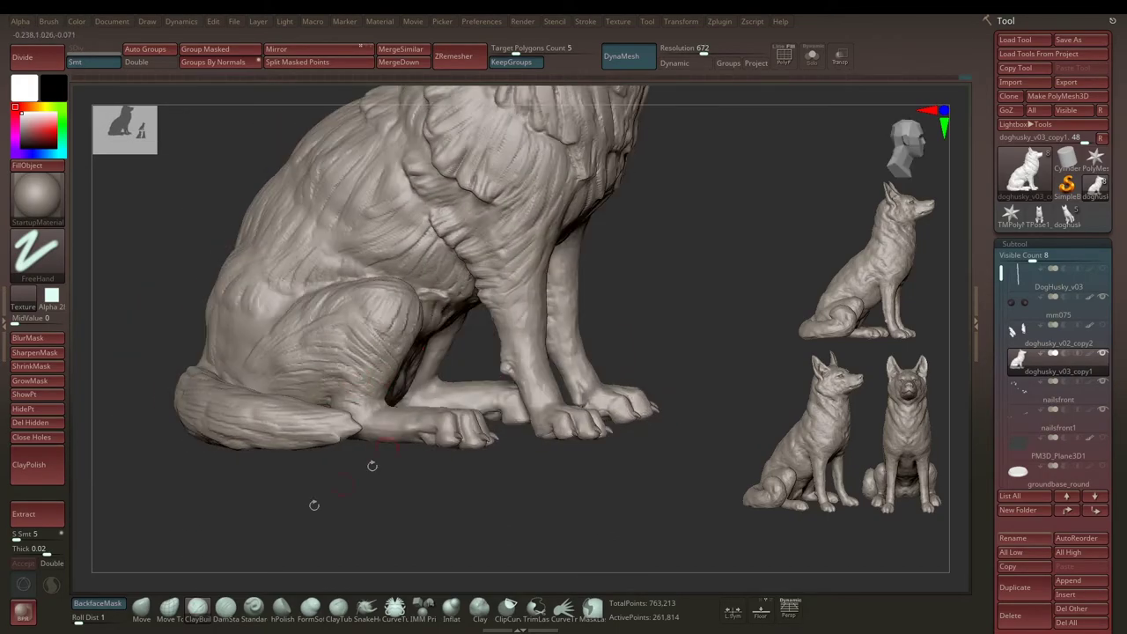
pyautogui.keyDown('ctrl'); pyautogui.moveTo(372, 465); pyautogui.dragTo(352, 340, button='right'); pyautogui.keyUp('ctrl')
pyautogui.keyDown('ctrl'); pyautogui.moveTo(380, 290); pyautogui.dragTo(352, 352, button='right'); pyautogui.keyUp('ctrl')
pyautogui.rightClick(264, 347)
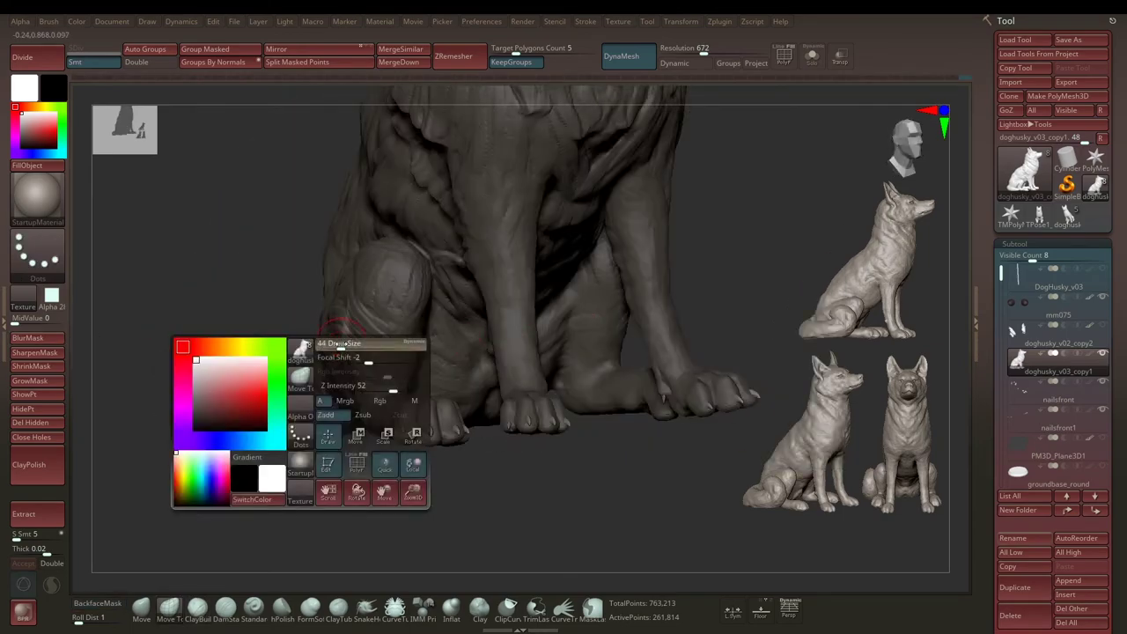
pyautogui.moveTo(259, 335)
pyautogui.mouseDown(button='right')
pyautogui.moveTo(317, 343)
pyautogui.moveTo(323, 327)
pyautogui.moveTo(372, 347)
pyautogui.moveTo(377, 377)
pyautogui.moveTo(317, 380)
pyautogui.mouseUp(button='right')
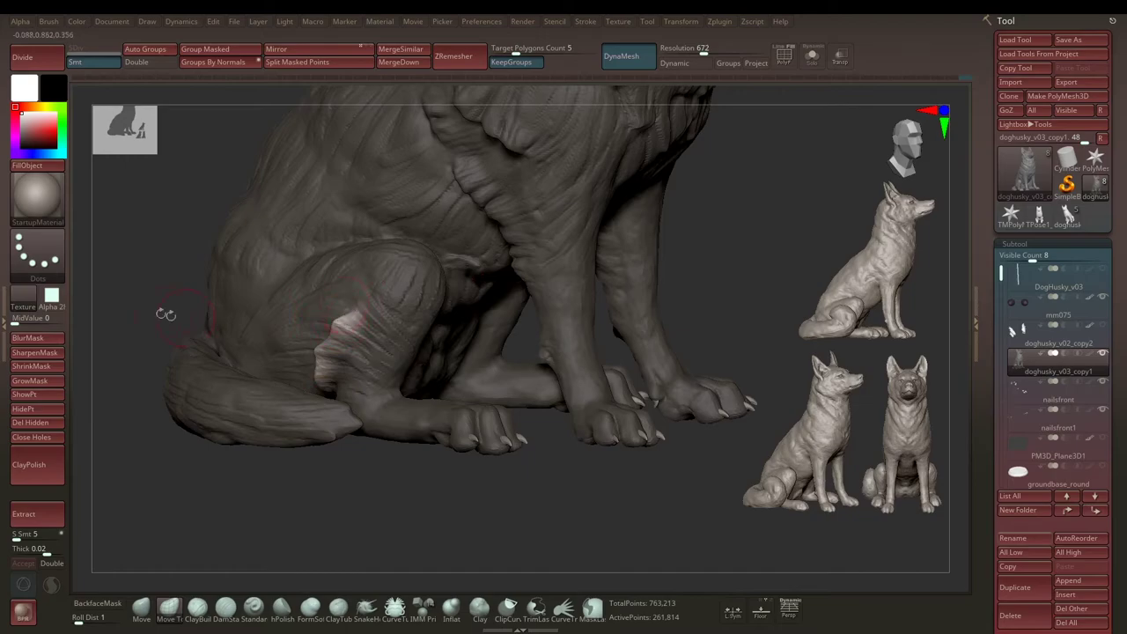
pyautogui.moveTo(166, 314)
pyautogui.mouseDown(button='right')
pyautogui.moveTo(337, 380)
pyautogui.moveTo(332, 347)
pyautogui.mouseUp(button='right')
pyautogui.rightClick(299, 378)
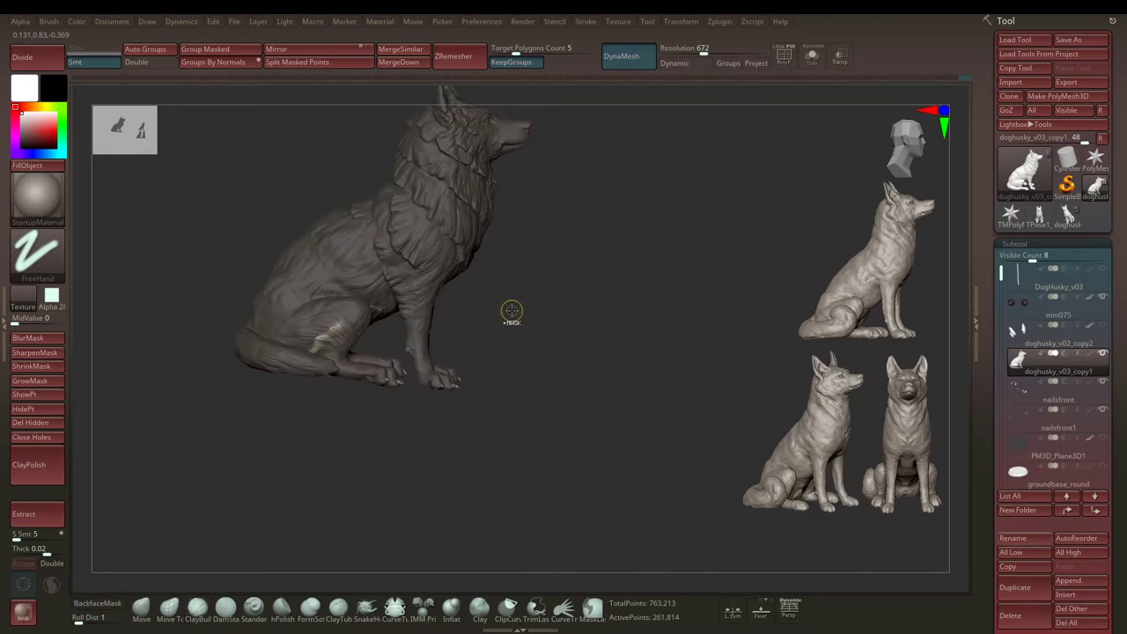
pyautogui.press('Return')
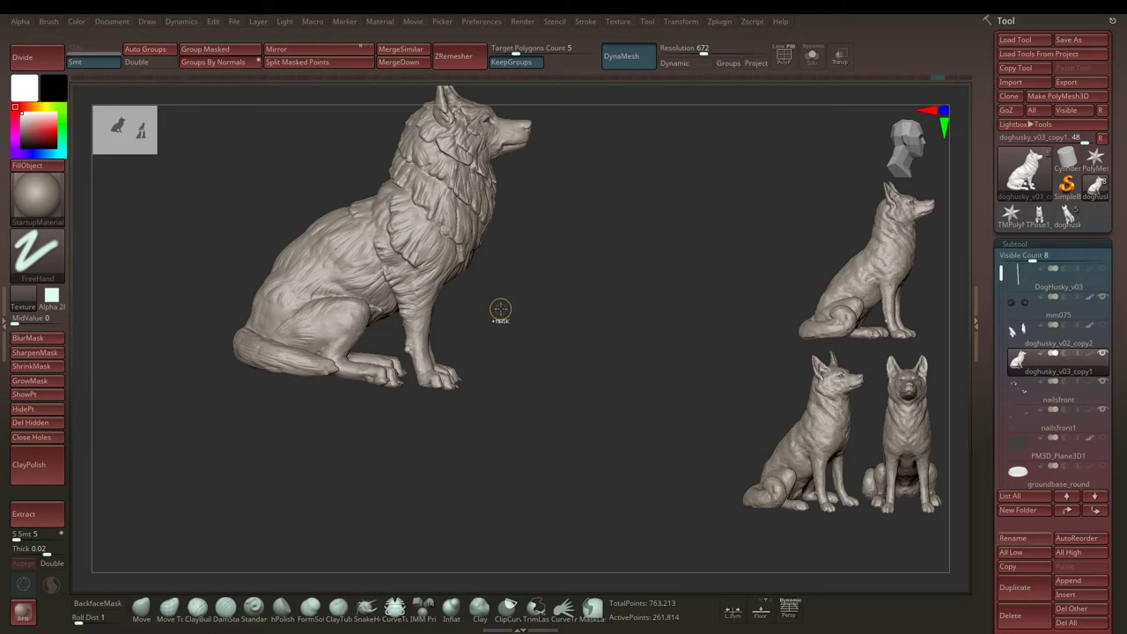
# Step: Carve layered fur strands into the shoulder and upper foreleg with DamStandard Dots
pyautogui.moveTo(500, 308); pyautogui.dragTo(326, 330)
pyautogui.moveTo(75, 381)
pyautogui.mouseDown()
pyautogui.moveTo(315, 325)
pyautogui.moveTo(305, 319)
pyautogui.mouseUp()
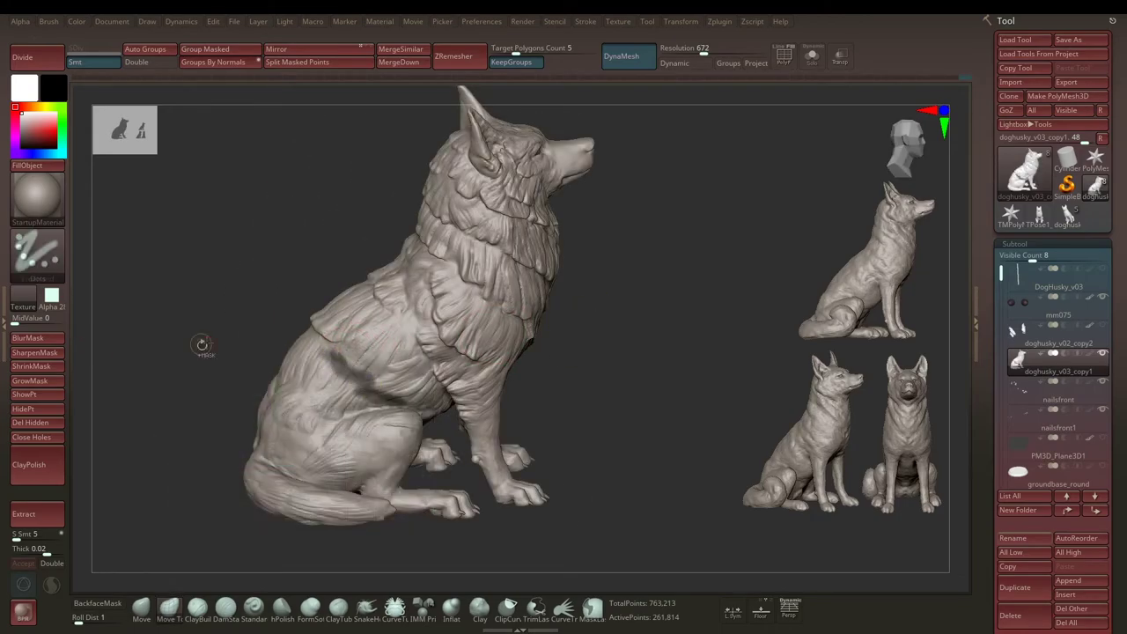
pyautogui.moveTo(264, 325)
pyautogui.mouseDown()
pyautogui.moveTo(301, 324)
pyautogui.moveTo(333, 351)
pyautogui.mouseUp()
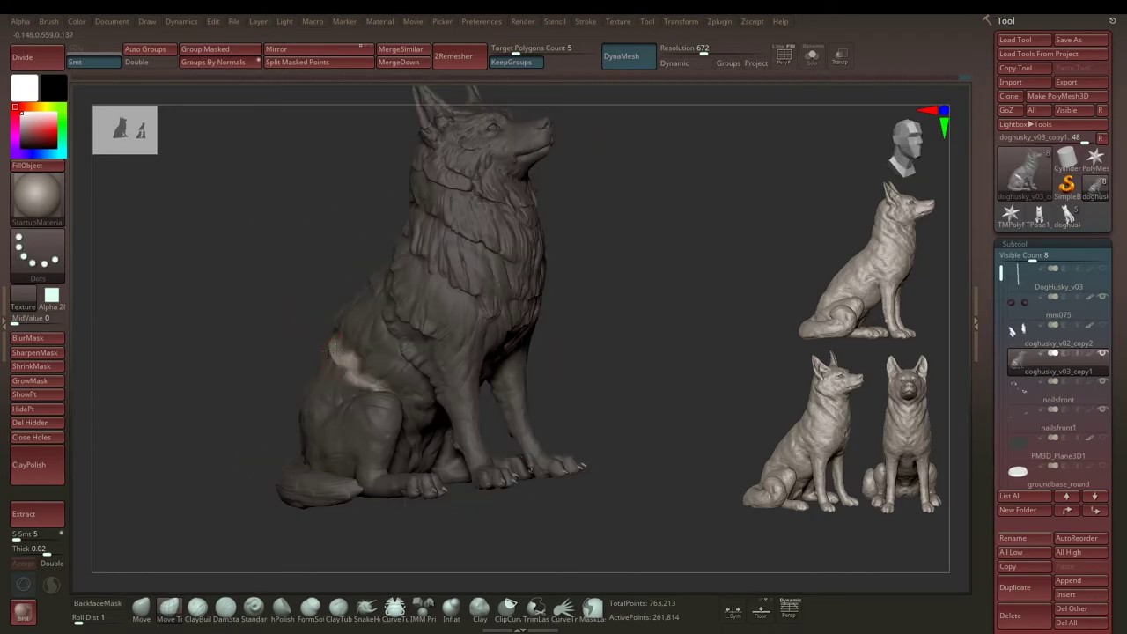
pyautogui.moveTo(363, 385); pyautogui.dragTo(345, 356)
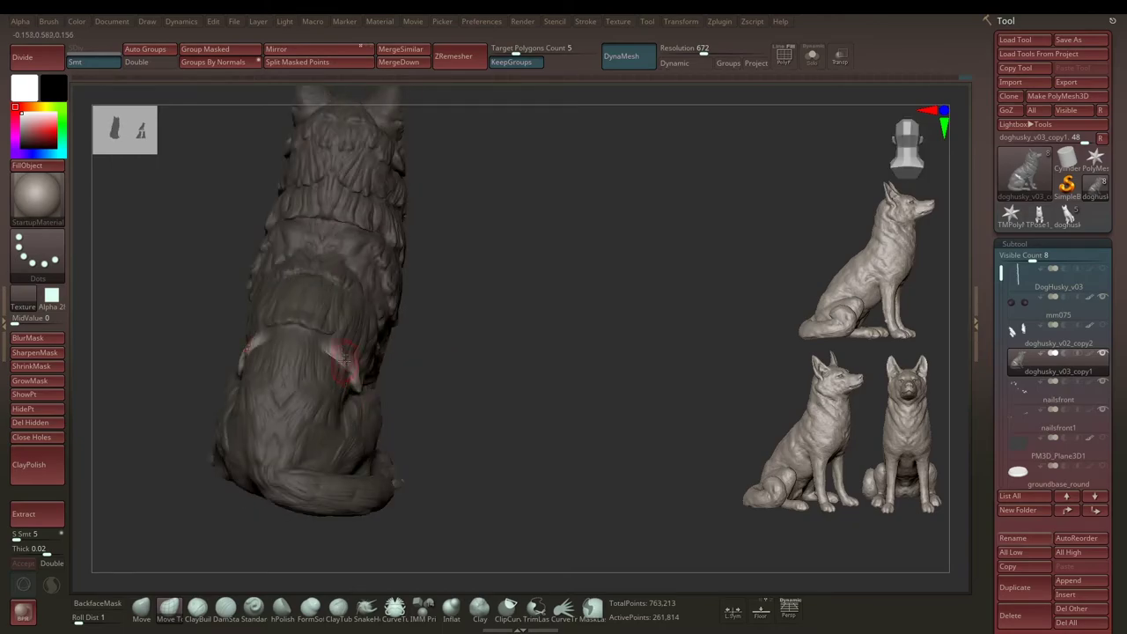
pyautogui.moveTo(429, 332); pyautogui.dragTo(352, 365)
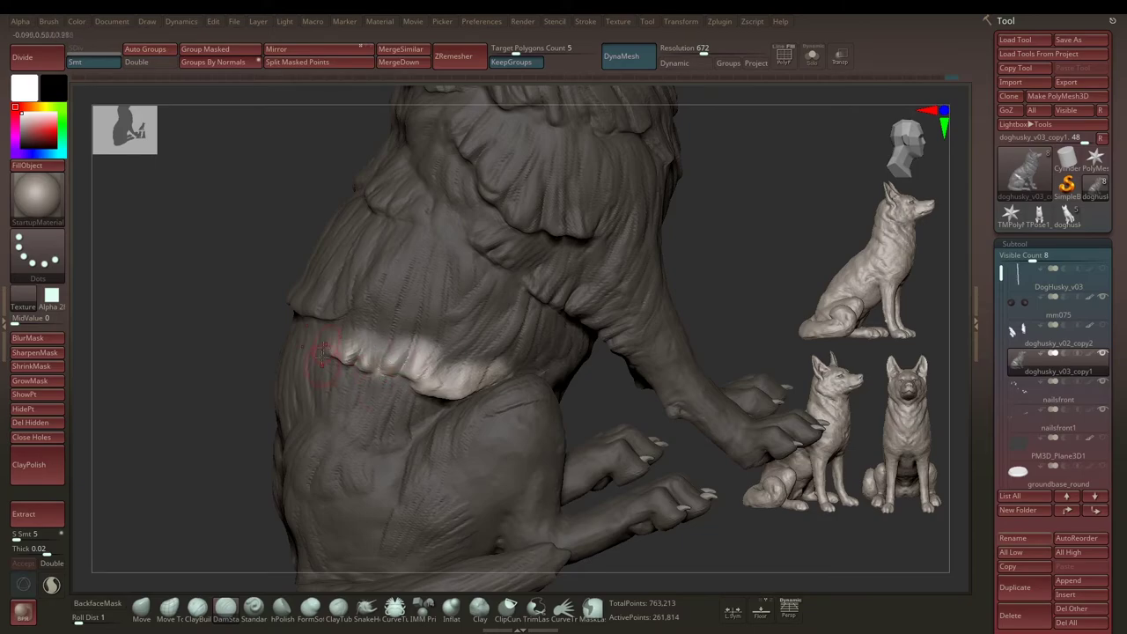
pyautogui.moveTo(469, 392)
pyautogui.mouseDown()
pyautogui.moveTo(641, 290)
pyautogui.moveTo(318, 304)
pyautogui.moveTo(328, 333)
pyautogui.mouseUp()
pyautogui.moveTo(601, 308)
pyautogui.mouseDown()
pyautogui.moveTo(264, 396)
pyautogui.moveTo(398, 323)
pyautogui.moveTo(310, 290)
pyautogui.mouseUp()
pyautogui.press('space')
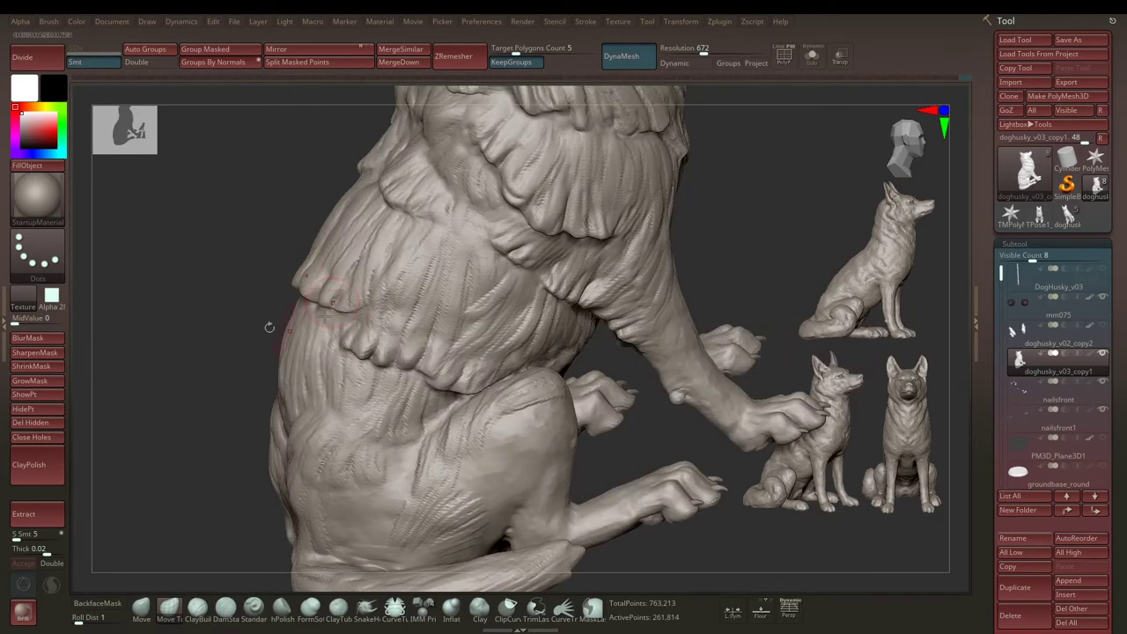
pyautogui.moveTo(269, 326)
pyautogui.mouseDown()
pyautogui.moveTo(297, 294)
pyautogui.moveTo(401, 229)
pyautogui.moveTo(276, 241)
pyautogui.moveTo(361, 234)
pyautogui.mouseUp()
pyautogui.press('space')
pyautogui.press('space')
pyautogui.press('space')
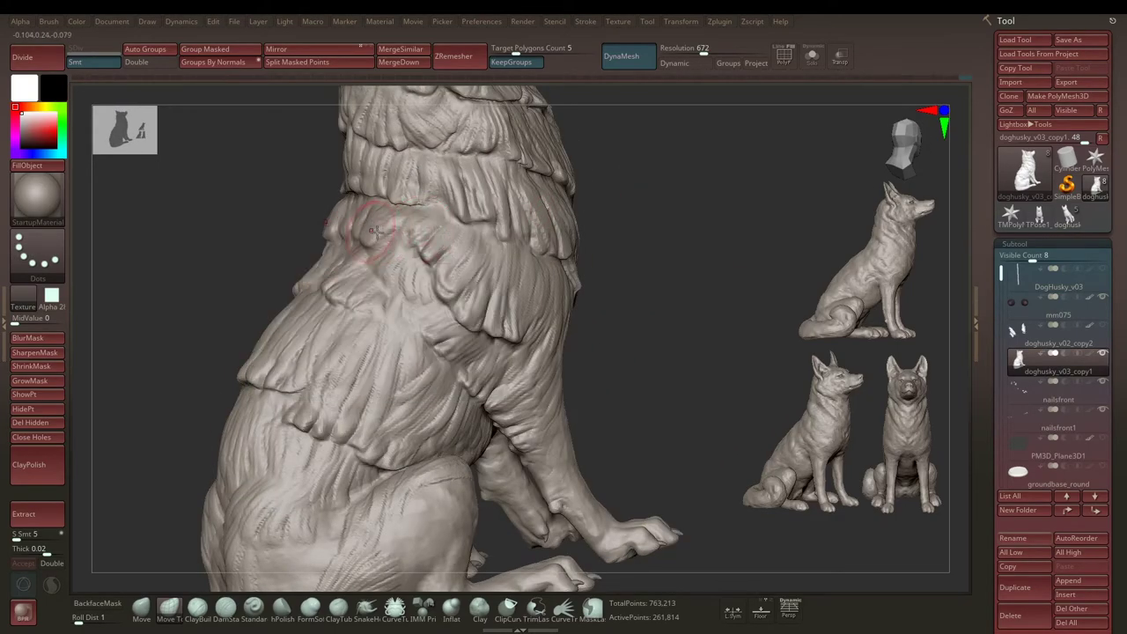
pyautogui.moveTo(651, 221); pyautogui.dragTo(667, 322)
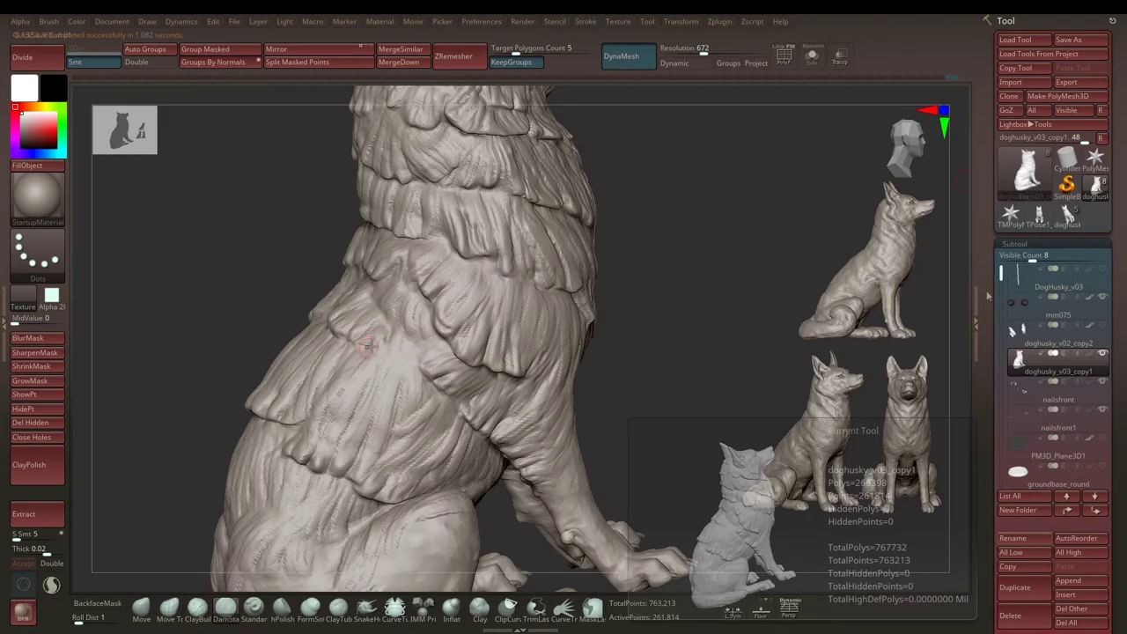
# Step: Frame the husky, turn on Polyframe to check polygroups, and zoom onto its side
pyautogui.press('f')
pyautogui.click(783, 53)
pyautogui.hotkey('shift', 'f')
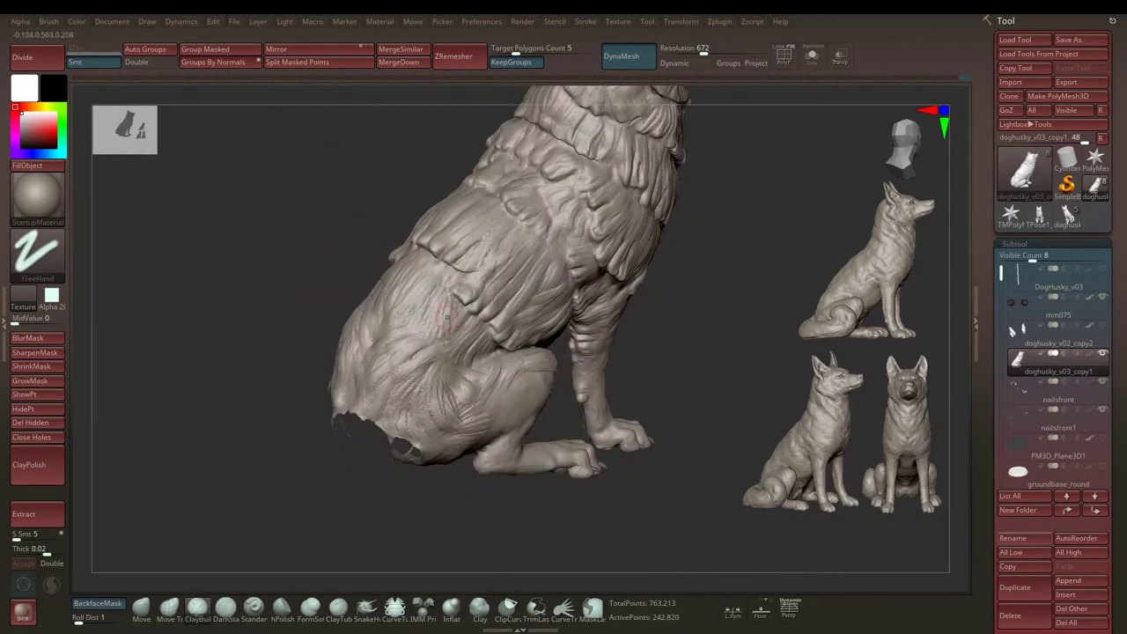
pyautogui.moveTo(669, 264)
pyautogui.mouseDown()
pyautogui.moveTo(793, 300)
pyautogui.moveTo(440, 350)
pyautogui.moveTo(513, 321)
pyautogui.mouseUp()
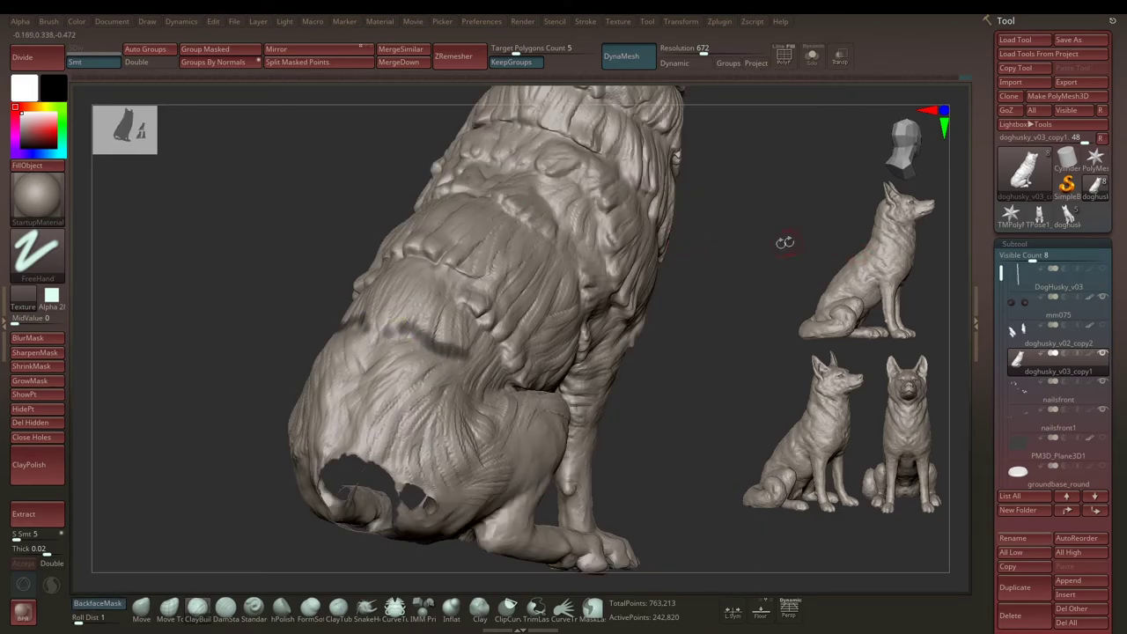
pyautogui.moveTo(770, 242)
pyautogui.mouseDown()
pyautogui.moveTo(446, 324)
pyautogui.moveTo(460, 374)
pyautogui.mouseUp()
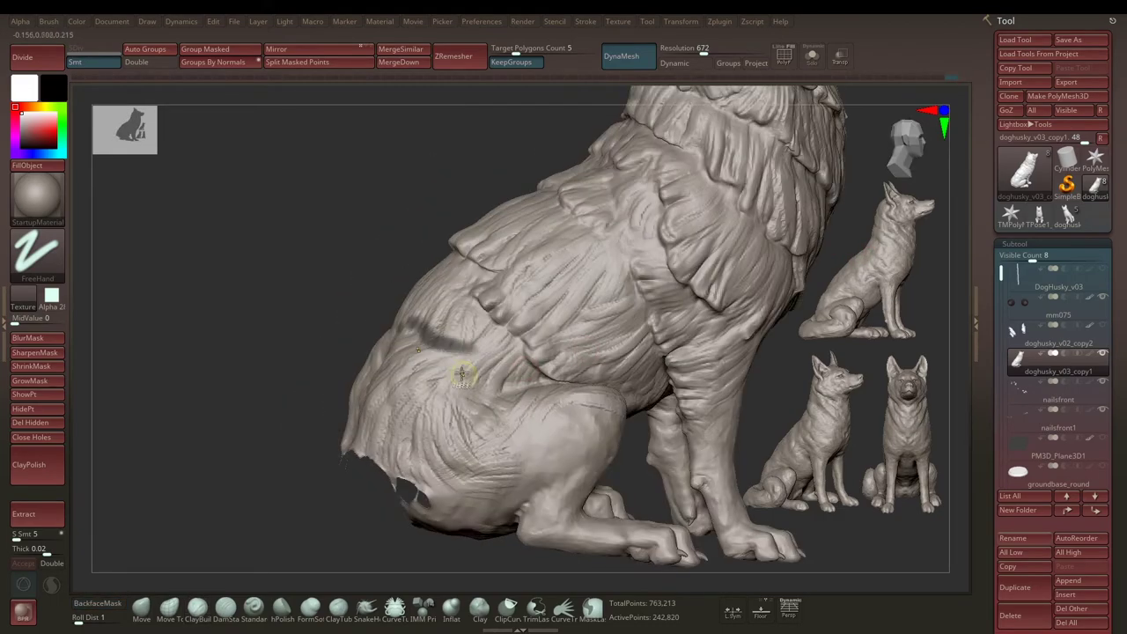
# Step: Invert the mask and build up fur strands along the side and haunch with ClayBuildup
pyautogui.keyDown('ctrl'); pyautogui.click(136, 322); pyautogui.keyUp('ctrl')
pyautogui.moveTo(302, 297)
pyautogui.mouseDown()
pyautogui.moveTo(343, 268)
pyautogui.moveTo(381, 313)
pyautogui.mouseUp()
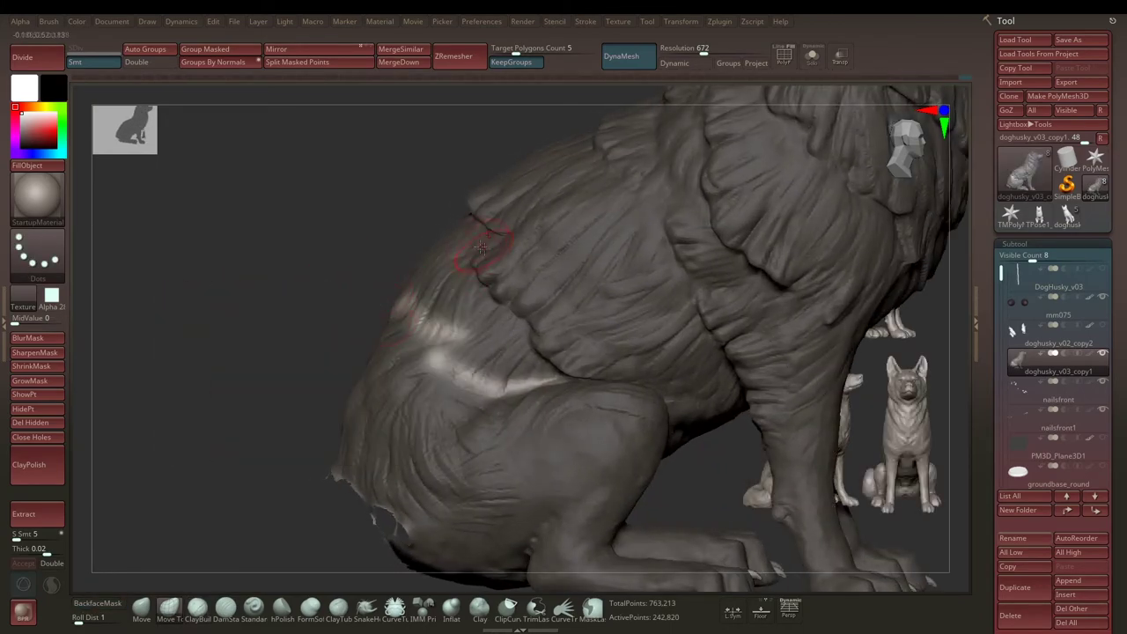
pyautogui.moveTo(292, 276); pyautogui.dragTo(361, 286)
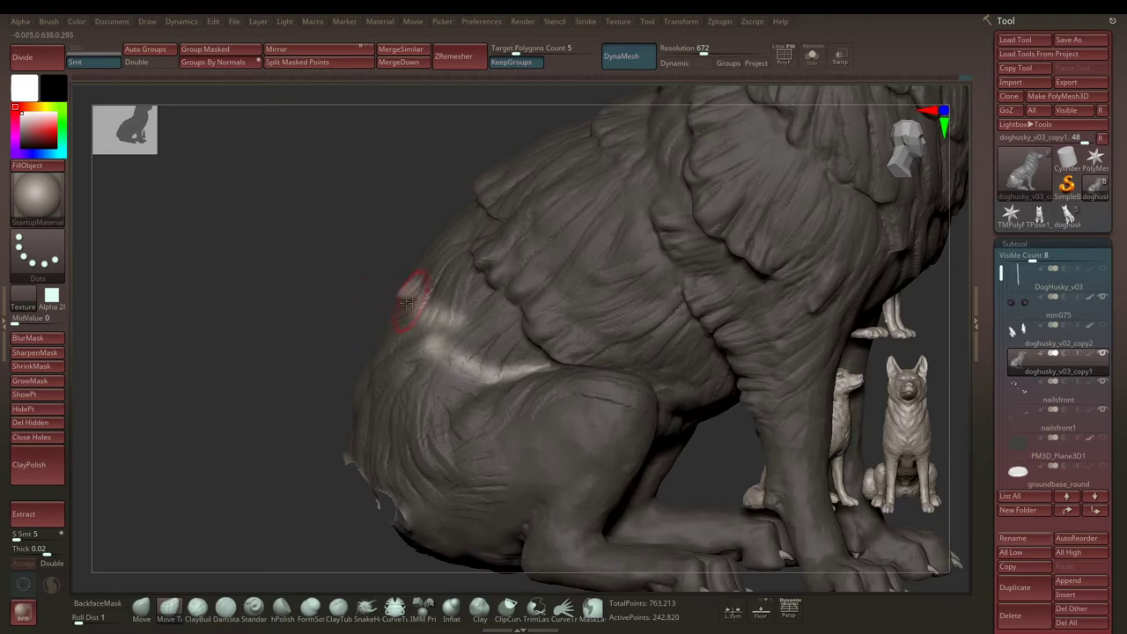
pyautogui.moveTo(425, 326)
pyautogui.mouseDown()
pyautogui.moveTo(396, 321)
pyautogui.moveTo(646, 232)
pyautogui.moveTo(314, 291)
pyautogui.moveTo(391, 331)
pyautogui.mouseUp()
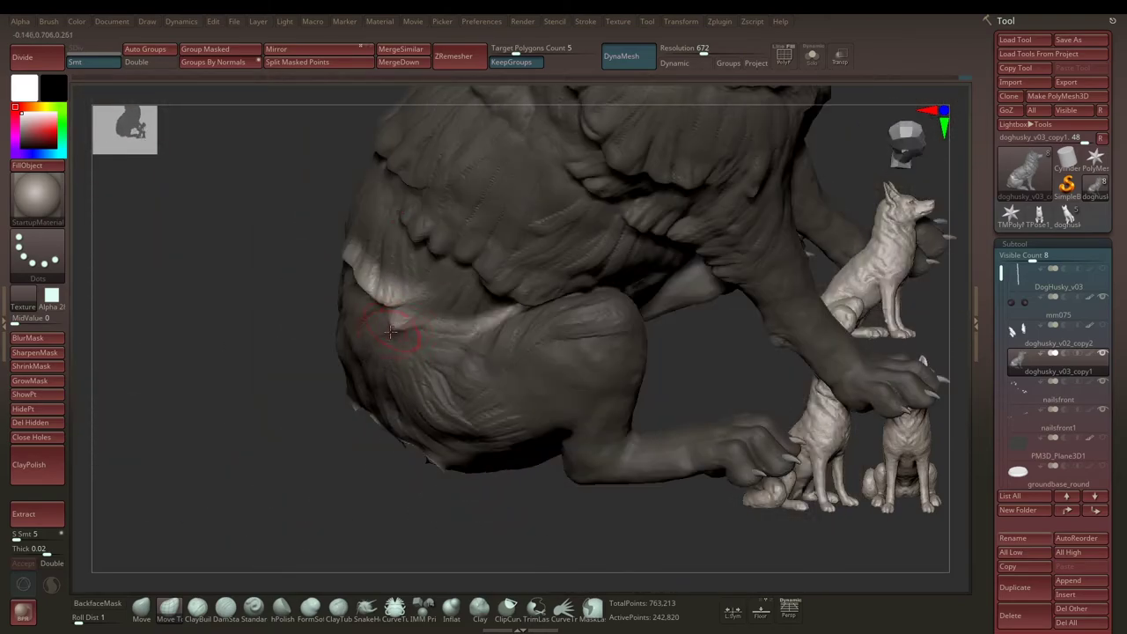
pyautogui.moveTo(226, 329)
pyautogui.mouseDown()
pyautogui.moveTo(495, 324)
pyautogui.moveTo(396, 326)
pyautogui.moveTo(352, 379)
pyautogui.moveTo(306, 292)
pyautogui.moveTo(375, 273)
pyautogui.moveTo(226, 270)
pyautogui.moveTo(376, 269)
pyautogui.moveTo(360, 270)
pyautogui.mouseUp()
pyautogui.press('space')
pyautogui.press('b')
pyautogui.press('d')
pyautogui.press('s')
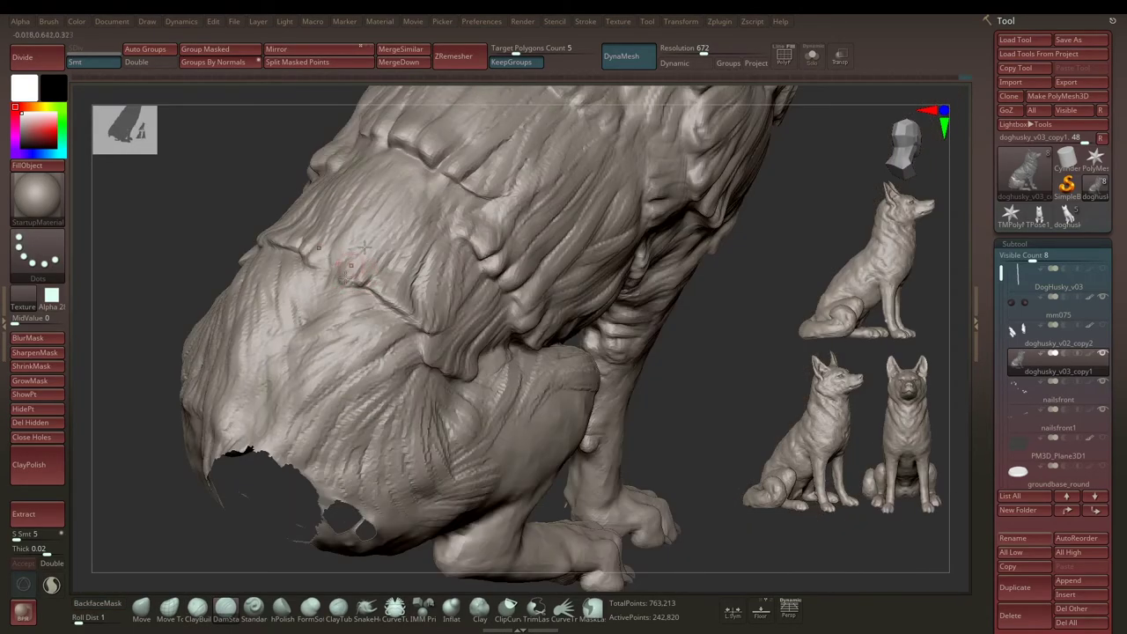
# Step: Isolate the hind thigh with Ctrl+Shift and carve freehand DamStandard fur strands above the paw
pyautogui.press('f')
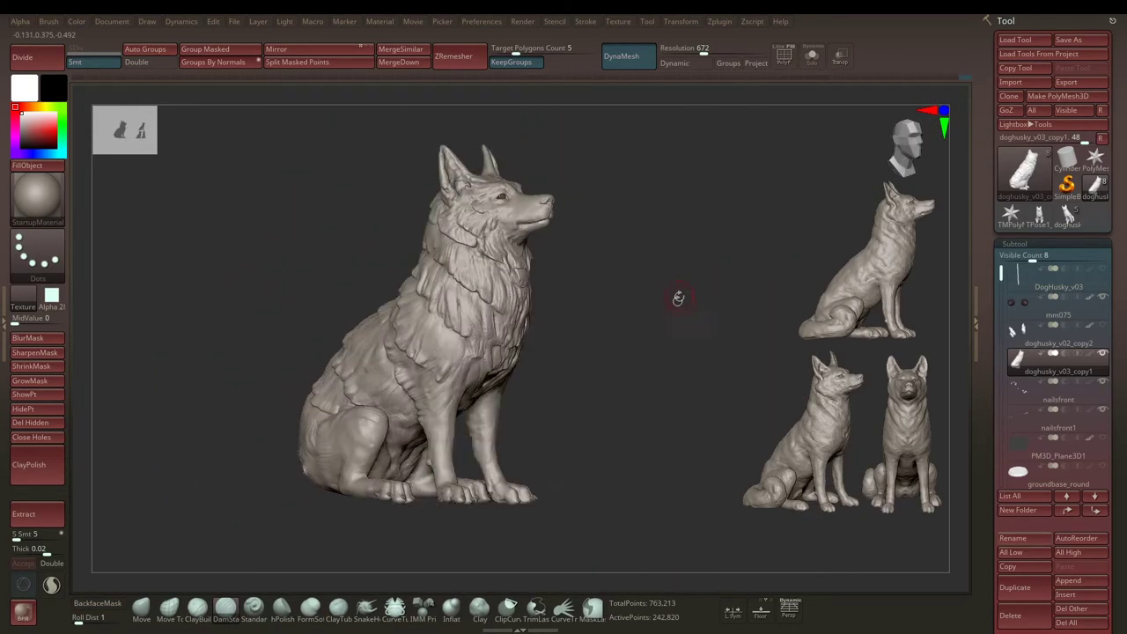
pyautogui.moveTo(678, 298)
pyautogui.mouseDown()
pyautogui.moveTo(661, 305)
pyautogui.moveTo(684, 335)
pyautogui.moveTo(624, 322)
pyautogui.moveTo(556, 330)
pyautogui.moveTo(448, 440)
pyautogui.moveTo(555, 334)
pyautogui.moveTo(447, 402)
pyautogui.moveTo(425, 396)
pyautogui.moveTo(576, 324)
pyautogui.moveTo(503, 425)
pyautogui.moveTo(632, 373)
pyautogui.mouseUp()
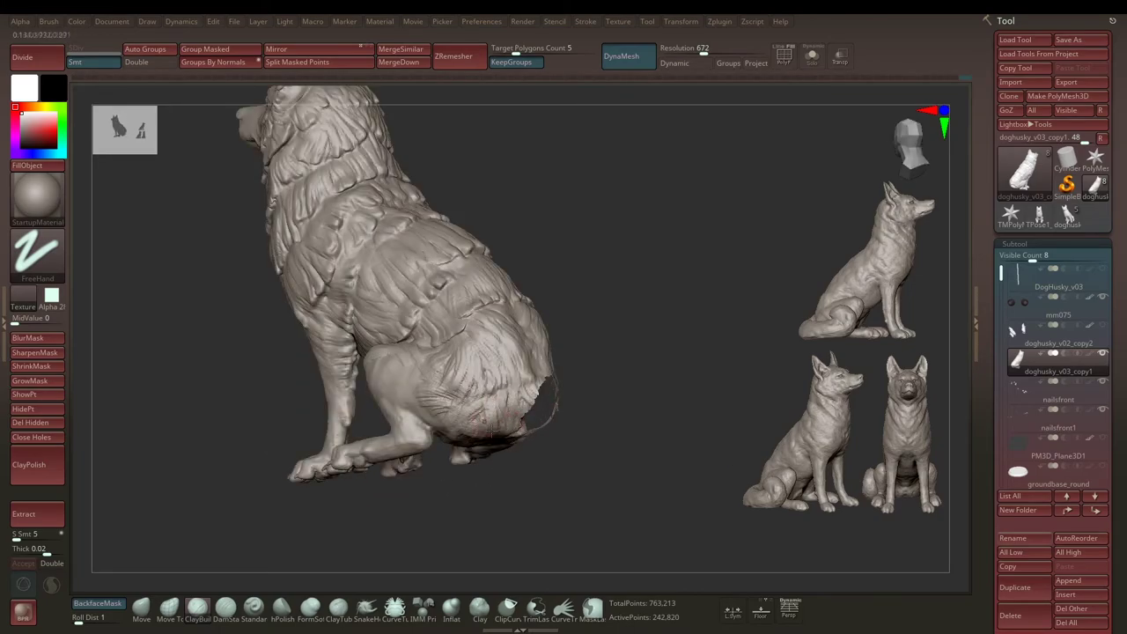
pyautogui.moveTo(499, 367)
pyautogui.mouseDown()
pyautogui.moveTo(611, 322)
pyautogui.moveTo(649, 287)
pyautogui.moveTo(532, 306)
pyautogui.moveTo(608, 281)
pyautogui.moveTo(624, 309)
pyautogui.moveTo(511, 252)
pyautogui.moveTo(528, 251)
pyautogui.moveTo(521, 245)
pyautogui.moveTo(657, 269)
pyautogui.moveTo(626, 299)
pyautogui.moveTo(494, 342)
pyautogui.moveTo(426, 266)
pyautogui.mouseUp()
pyautogui.press('space')
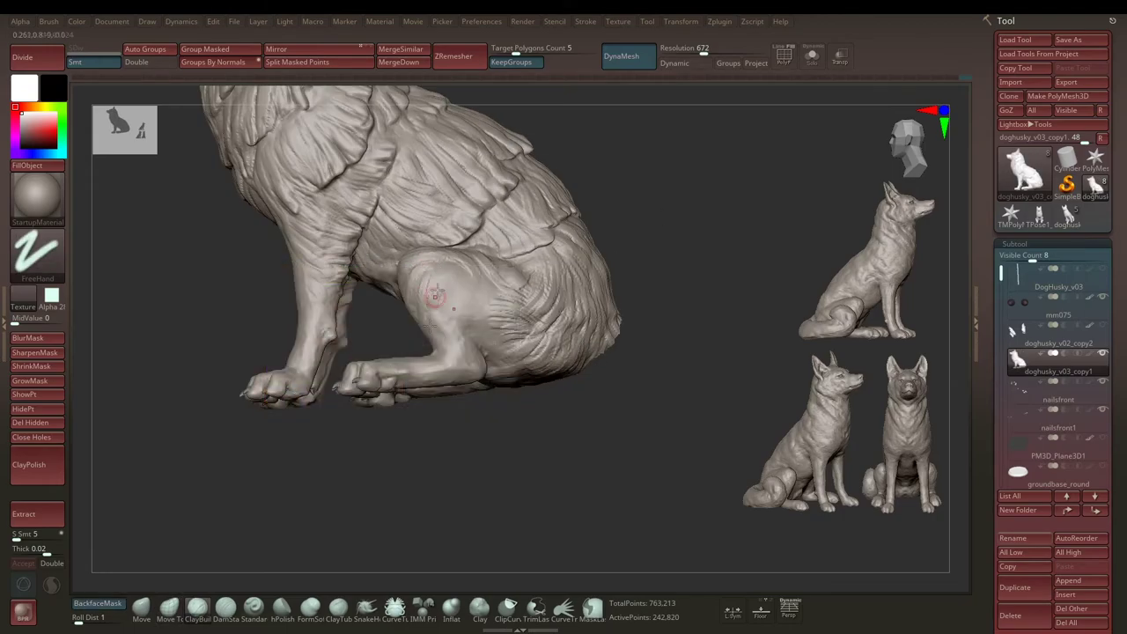
pyautogui.moveTo(443, 272); pyautogui.dragTo(471, 264)
pyautogui.keyDown('ctrl'); pyautogui.keyDown('alt'); pyautogui.keyDown('shift'); pyautogui.click(471, 264); pyautogui.keyUp('shift'); pyautogui.keyUp('alt'); pyautogui.keyUp('ctrl')
pyautogui.moveTo(648, 211); pyautogui.dragTo(524, 269)
pyautogui.moveTo(660, 233)
pyautogui.mouseDown()
pyautogui.moveTo(645, 239)
pyautogui.moveTo(637, 214)
pyautogui.mouseUp()
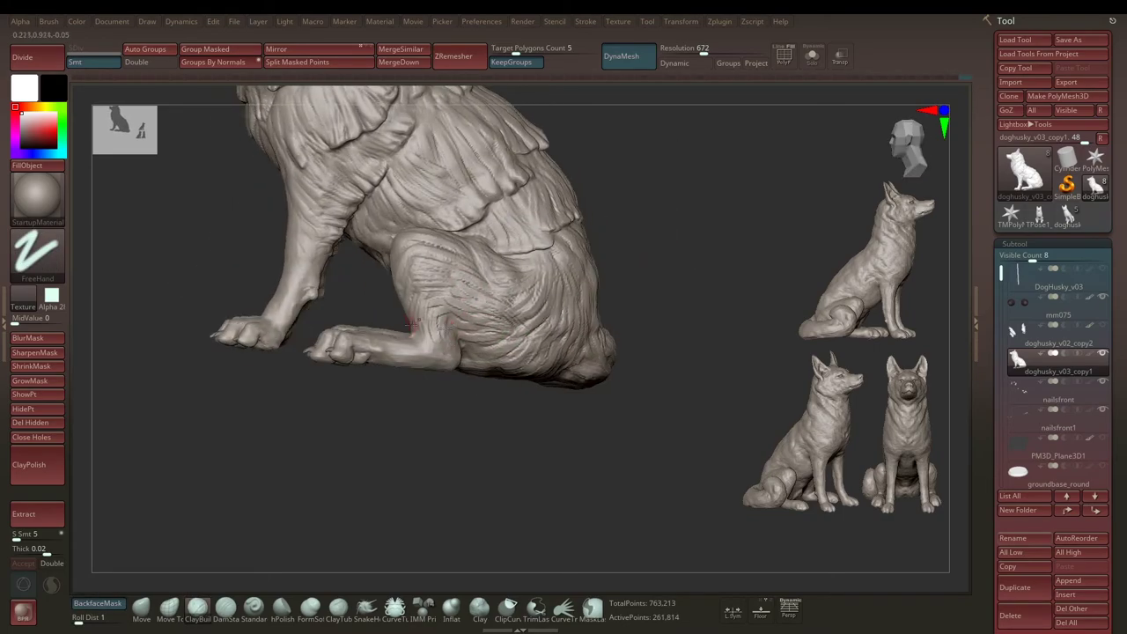
pyautogui.moveTo(414, 322)
pyautogui.mouseDown()
pyautogui.moveTo(569, 252)
pyautogui.moveTo(398, 252)
pyautogui.mouseUp()
# Step: Orbit to inspect the paw pads, belly and tail from underneath, then back to the haunch
pyautogui.moveTo(564, 252)
pyautogui.mouseDown()
pyautogui.moveTo(604, 247)
pyautogui.moveTo(394, 243)
pyautogui.mouseUp()
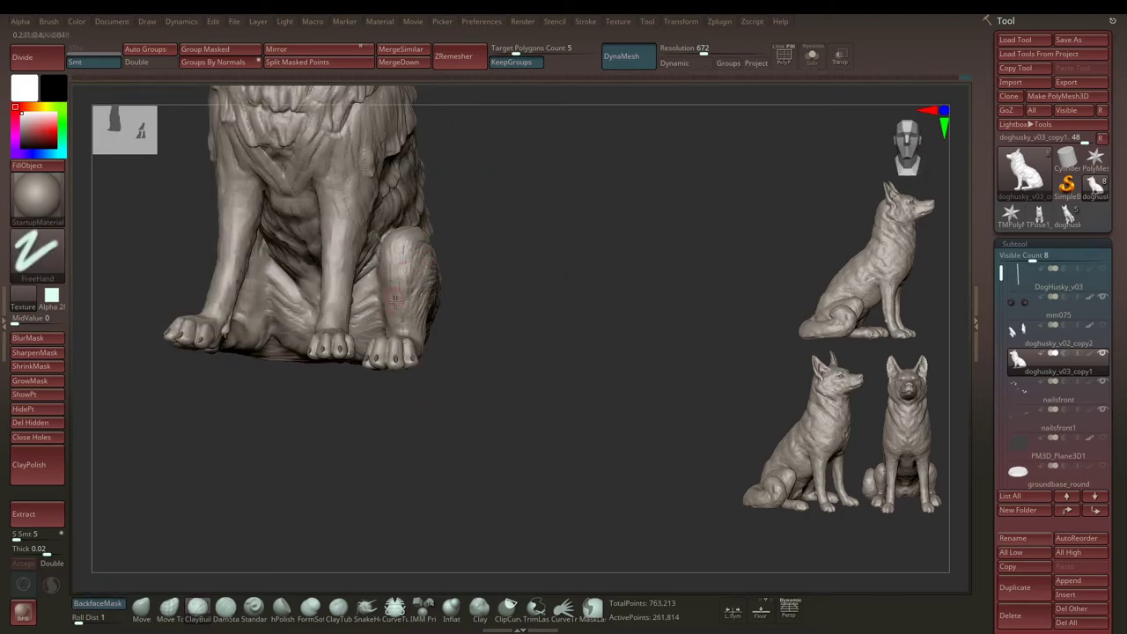
pyautogui.moveTo(395, 298)
pyautogui.mouseDown()
pyautogui.moveTo(513, 251)
pyautogui.moveTo(390, 255)
pyautogui.moveTo(394, 276)
pyautogui.mouseUp()
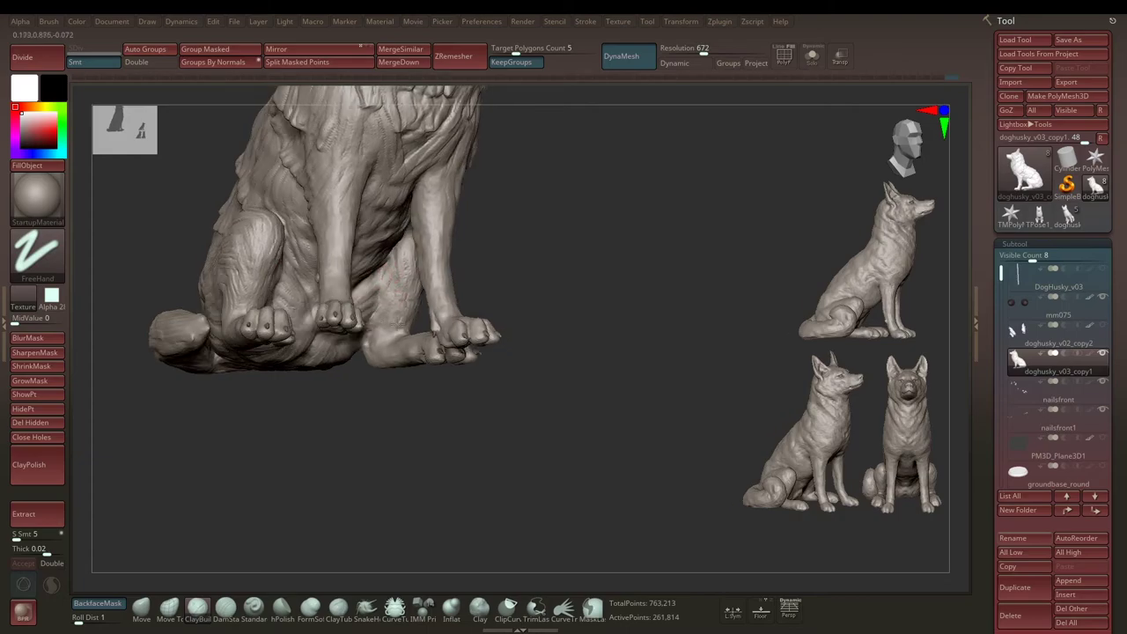
pyautogui.moveTo(510, 246)
pyautogui.mouseDown()
pyautogui.moveTo(393, 255)
pyautogui.moveTo(575, 239)
pyautogui.moveTo(415, 239)
pyautogui.mouseUp()
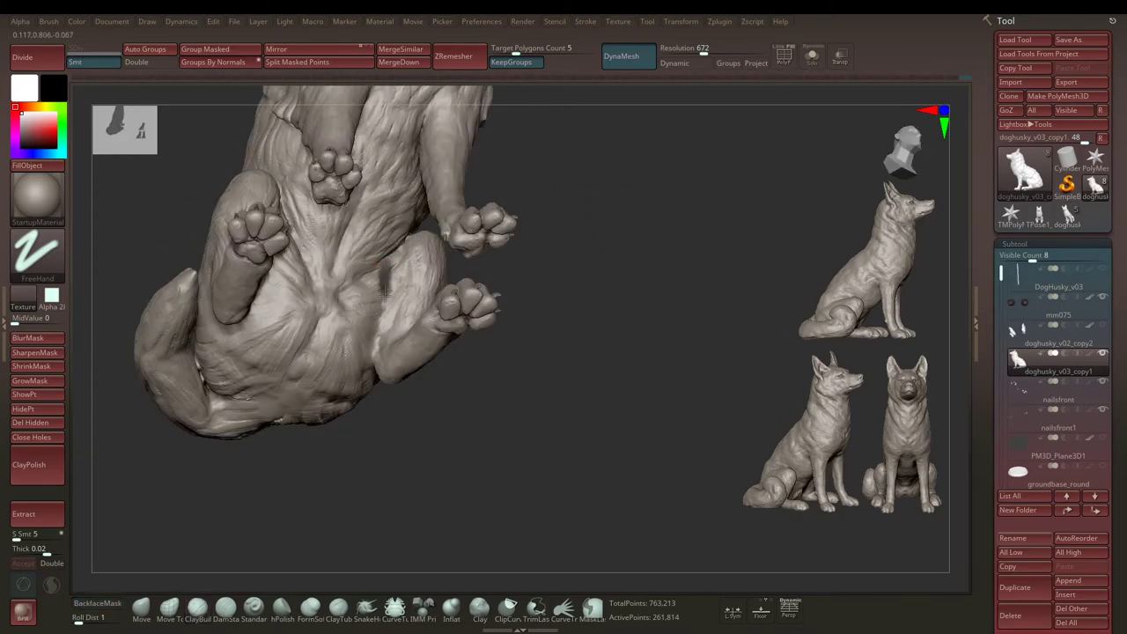
pyautogui.moveTo(89, 318)
pyautogui.mouseDown()
pyautogui.moveTo(537, 239)
pyautogui.moveTo(401, 256)
pyautogui.mouseUp()
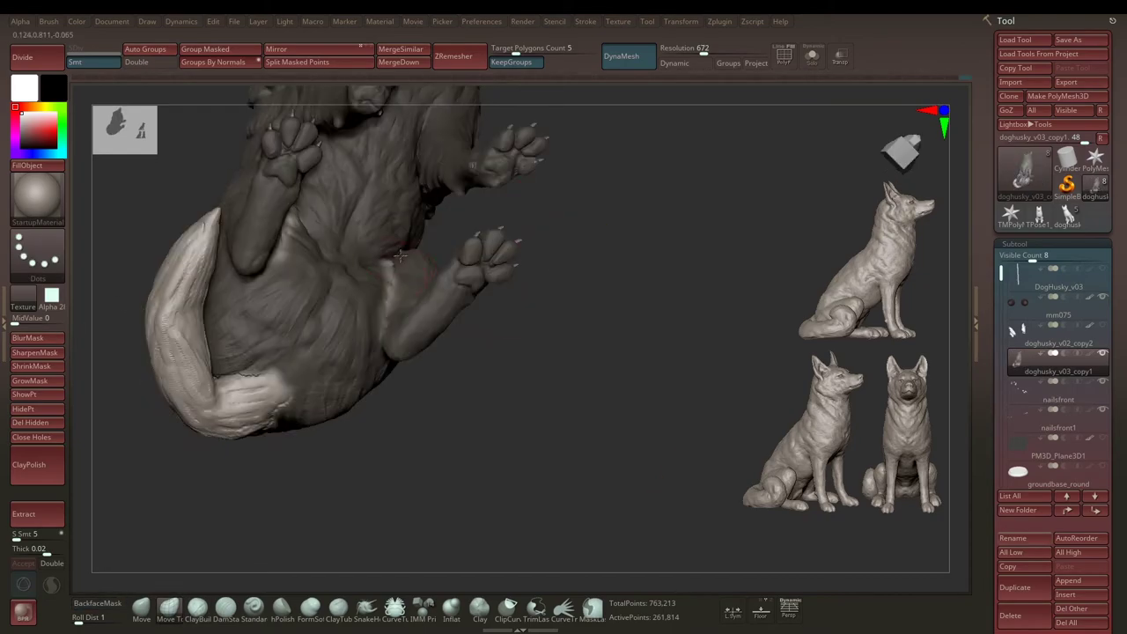
pyautogui.moveTo(535, 249)
pyautogui.mouseDown()
pyautogui.moveTo(400, 257)
pyautogui.moveTo(427, 253)
pyautogui.mouseUp()
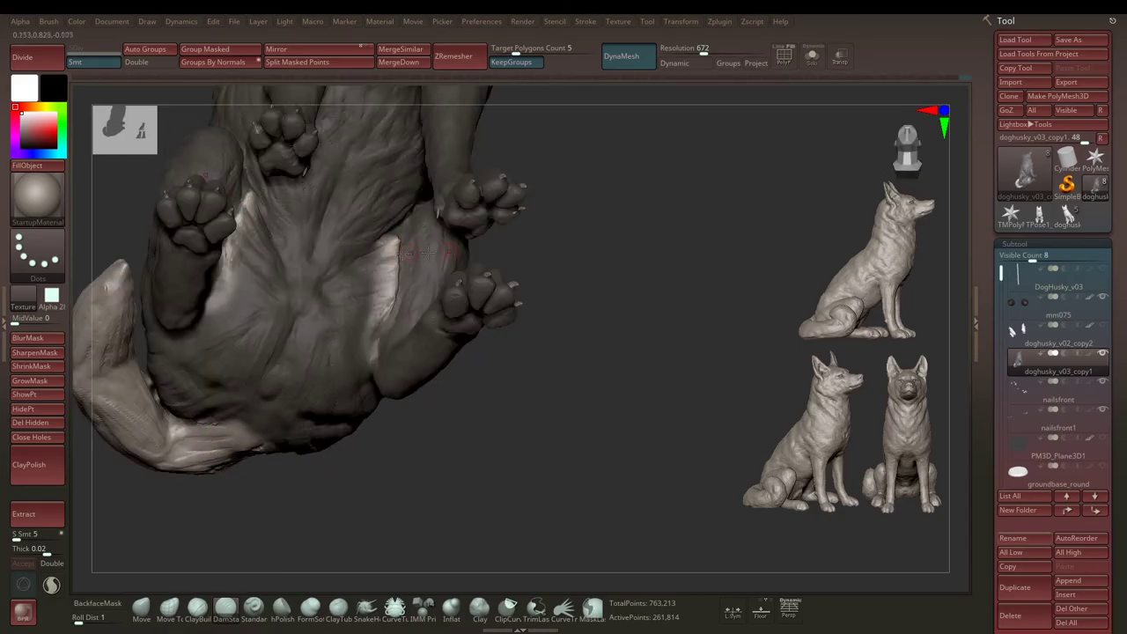
pyautogui.moveTo(536, 251)
pyautogui.mouseDown()
pyautogui.moveTo(562, 230)
pyautogui.moveTo(450, 283)
pyautogui.mouseUp()
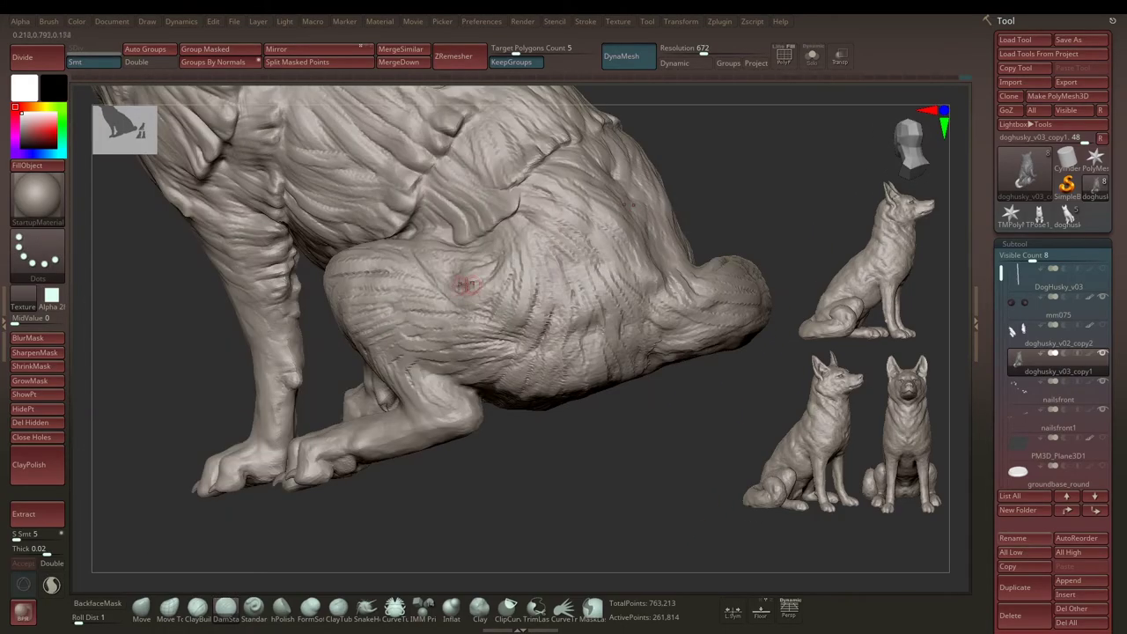
pyautogui.moveTo(584, 332); pyautogui.dragTo(482, 354)
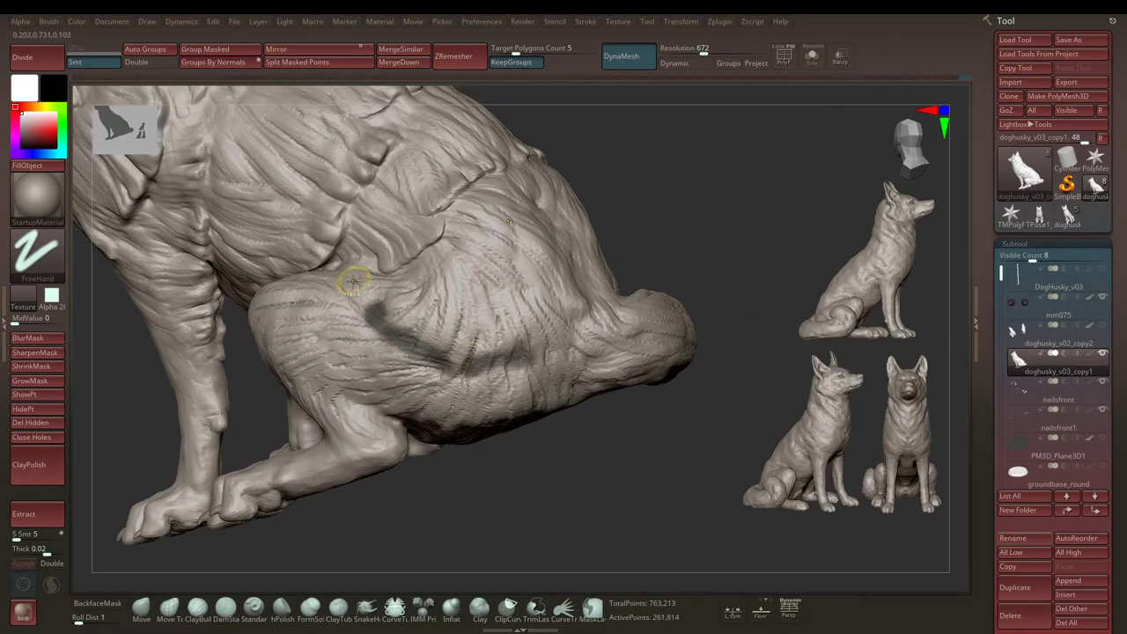
pyautogui.press('space')
pyautogui.moveTo(535, 227); pyautogui.dragTo(312, 310)
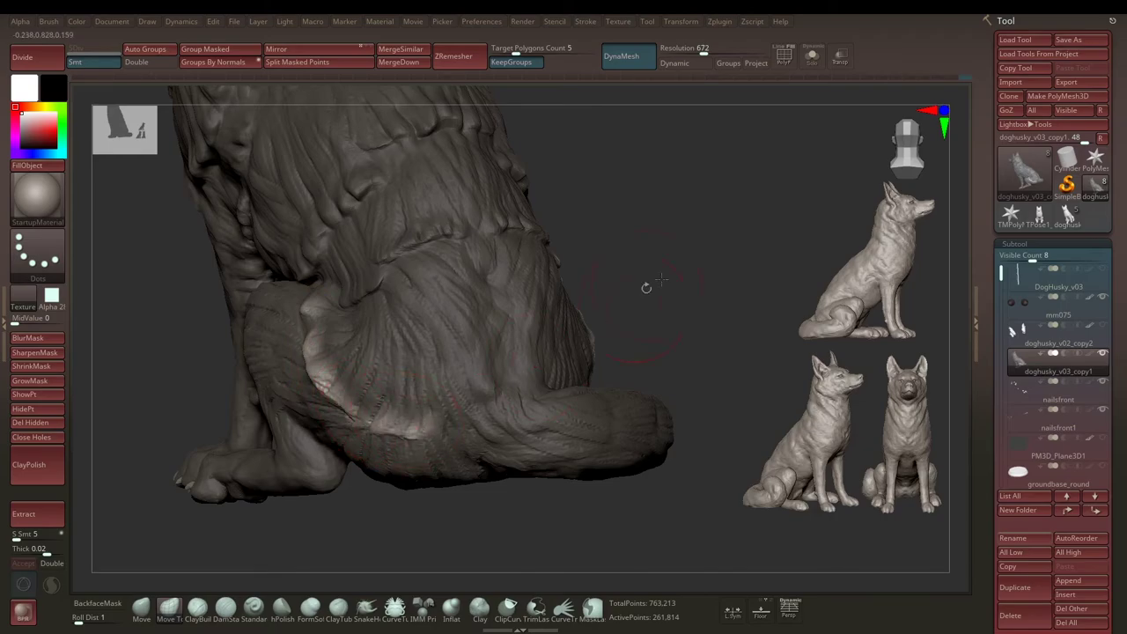
pyautogui.moveTo(646, 287); pyautogui.dragTo(407, 437)
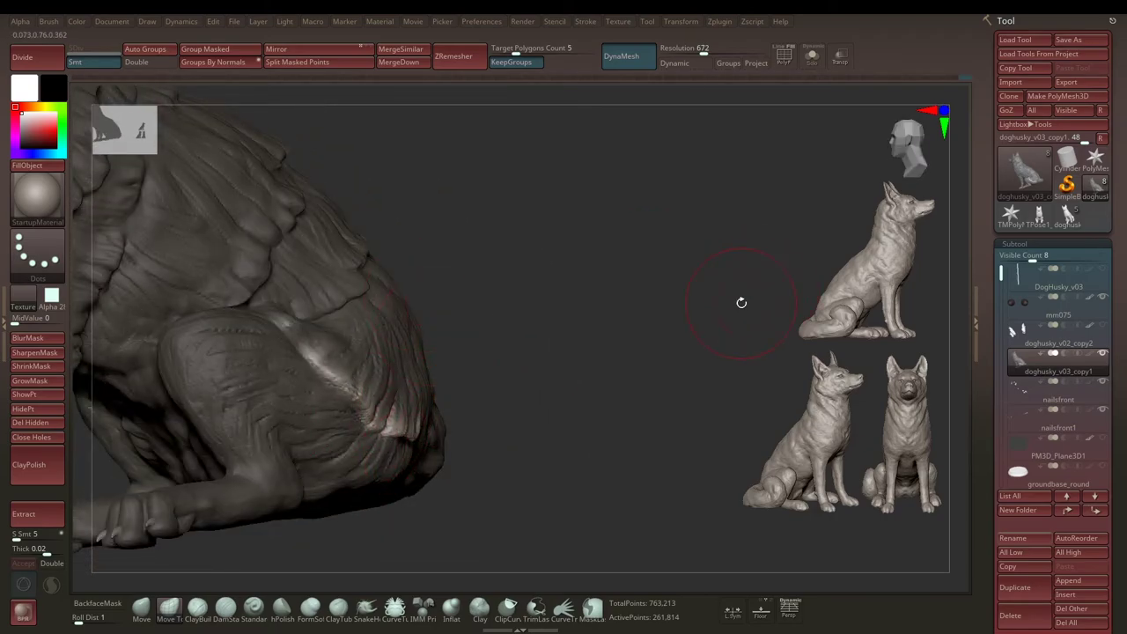
pyautogui.moveTo(741, 302)
pyautogui.mouseDown()
pyautogui.moveTo(332, 353)
pyautogui.moveTo(636, 313)
pyautogui.mouseUp()
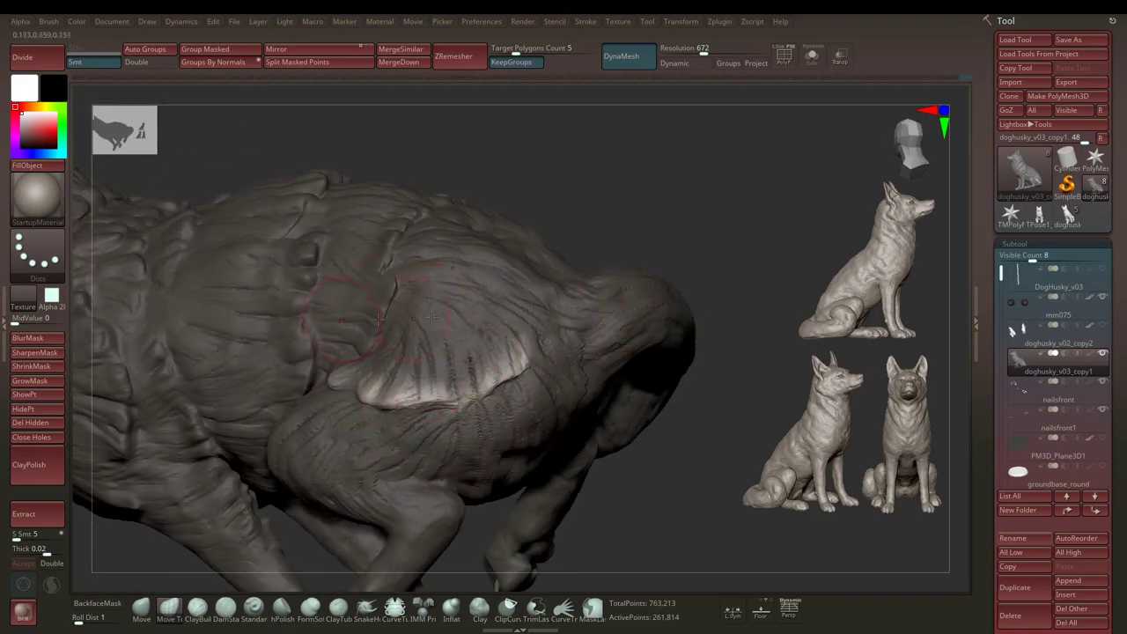
pyautogui.moveTo(431, 316)
pyautogui.mouseDown()
pyautogui.moveTo(654, 387)
pyautogui.moveTo(390, 411)
pyautogui.mouseUp()
pyautogui.press('space')
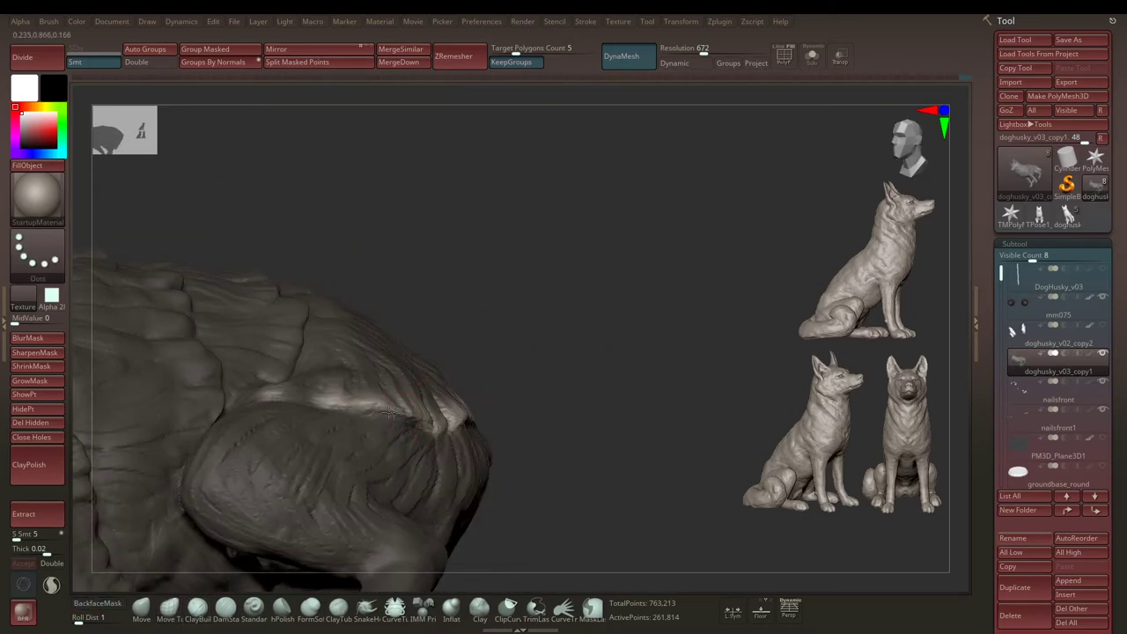
pyautogui.moveTo(391, 395); pyautogui.dragTo(398, 386)
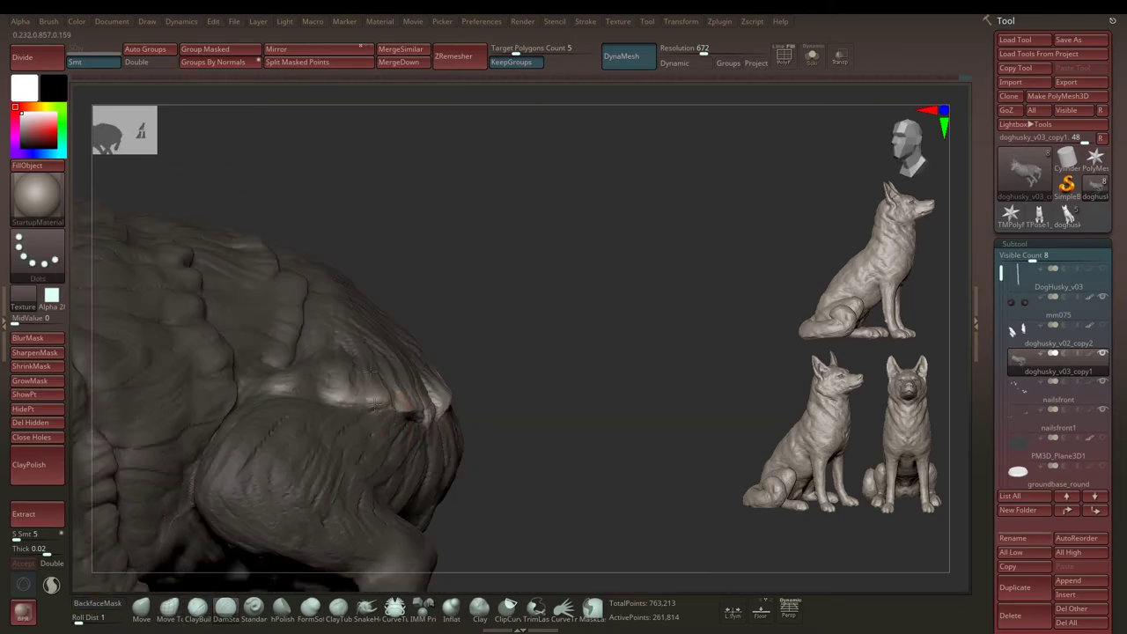
pyautogui.moveTo(496, 342); pyautogui.dragTo(444, 407)
pyautogui.moveTo(512, 380)
pyautogui.mouseDown()
pyautogui.moveTo(684, 226)
pyautogui.moveTo(490, 182)
pyautogui.moveTo(548, 208)
pyautogui.moveTo(519, 210)
pyautogui.moveTo(566, 226)
pyautogui.moveTo(591, 164)
pyautogui.moveTo(327, 264)
pyautogui.moveTo(343, 282)
pyautogui.mouseUp()
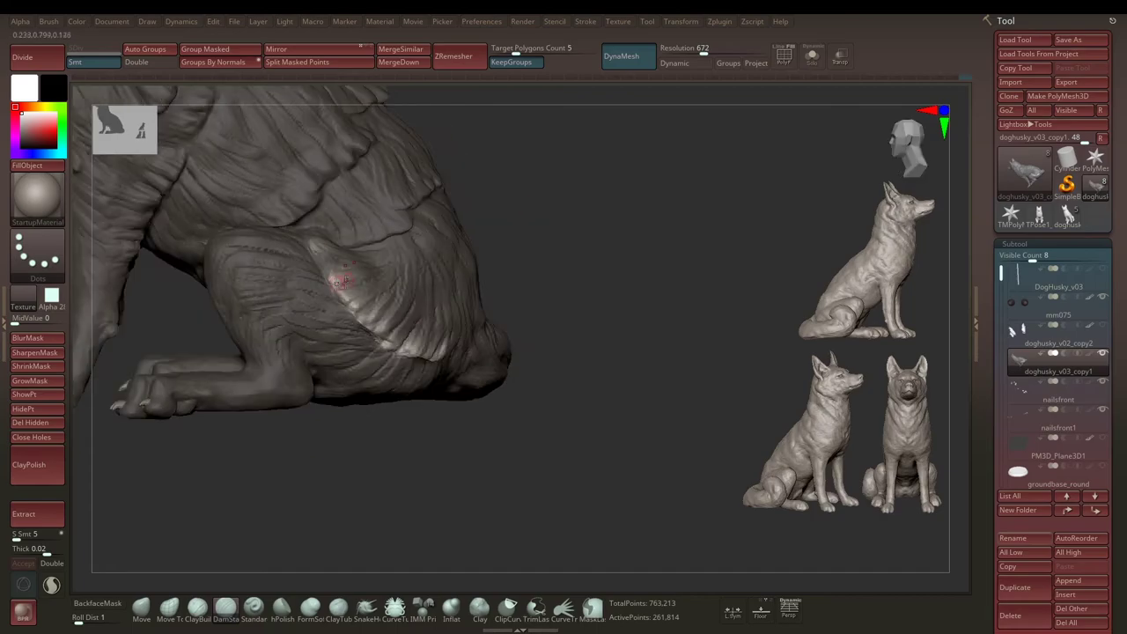
pyautogui.moveTo(314, 242); pyautogui.dragTo(311, 242)
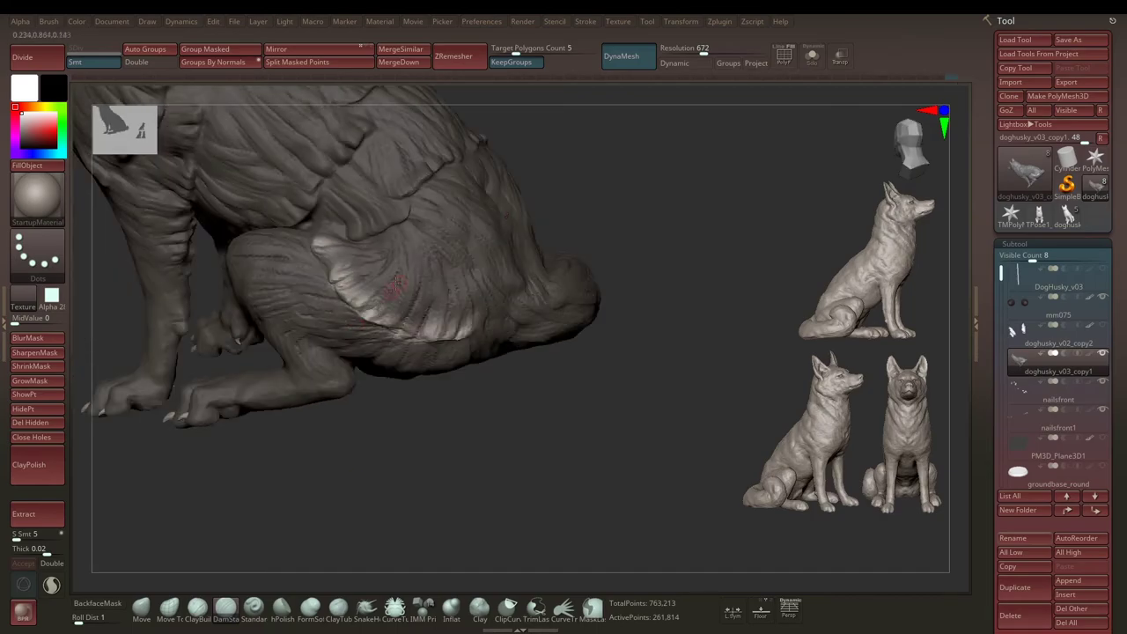
pyautogui.moveTo(608, 211)
pyautogui.mouseDown()
pyautogui.moveTo(397, 314)
pyautogui.moveTo(296, 297)
pyautogui.moveTo(624, 183)
pyautogui.moveTo(297, 264)
pyautogui.moveTo(464, 183)
pyautogui.moveTo(290, 266)
pyautogui.mouseUp()
pyautogui.moveTo(542, 184)
pyautogui.mouseDown()
pyautogui.moveTo(593, 231)
pyautogui.moveTo(389, 252)
pyautogui.moveTo(440, 339)
pyautogui.moveTo(496, 344)
pyautogui.moveTo(503, 364)
pyautogui.moveTo(624, 238)
pyautogui.moveTo(519, 272)
pyautogui.moveTo(530, 253)
pyautogui.moveTo(586, 264)
pyautogui.moveTo(583, 252)
pyautogui.moveTo(730, 170)
pyautogui.moveTo(493, 274)
pyautogui.moveTo(637, 178)
pyautogui.moveTo(683, 213)
pyautogui.moveTo(611, 221)
pyautogui.moveTo(454, 332)
pyautogui.mouseUp()
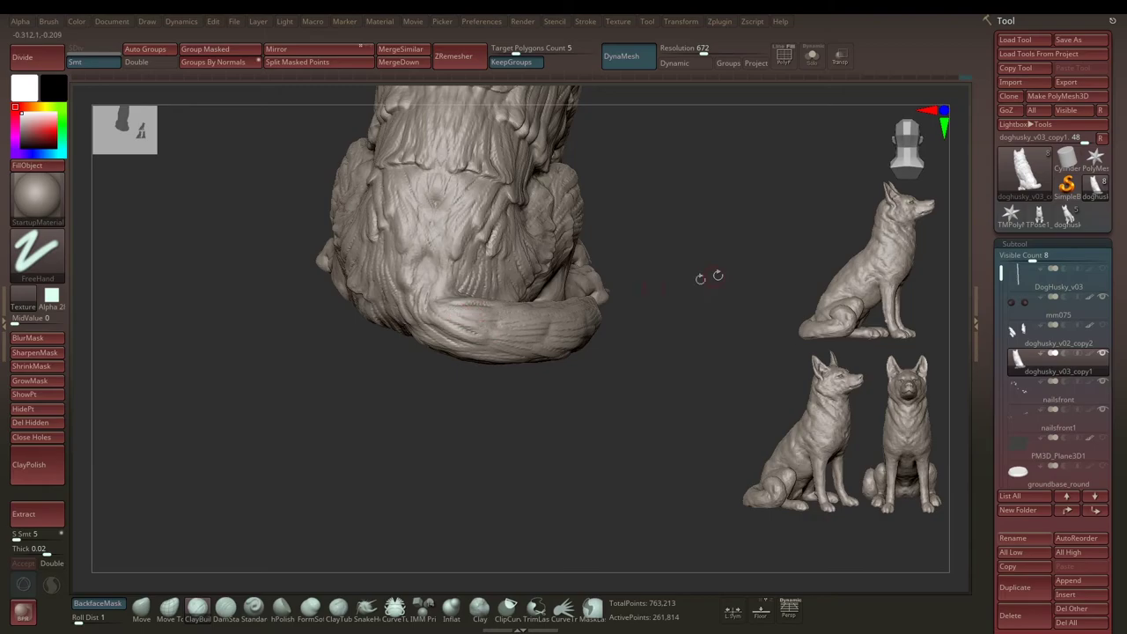
# Step: Turn to the hindquarters and isolate the tail polygroup so only the tail shows
pyautogui.moveTo(709, 276)
pyautogui.mouseDown()
pyautogui.moveTo(591, 321)
pyautogui.moveTo(526, 321)
pyautogui.mouseUp()
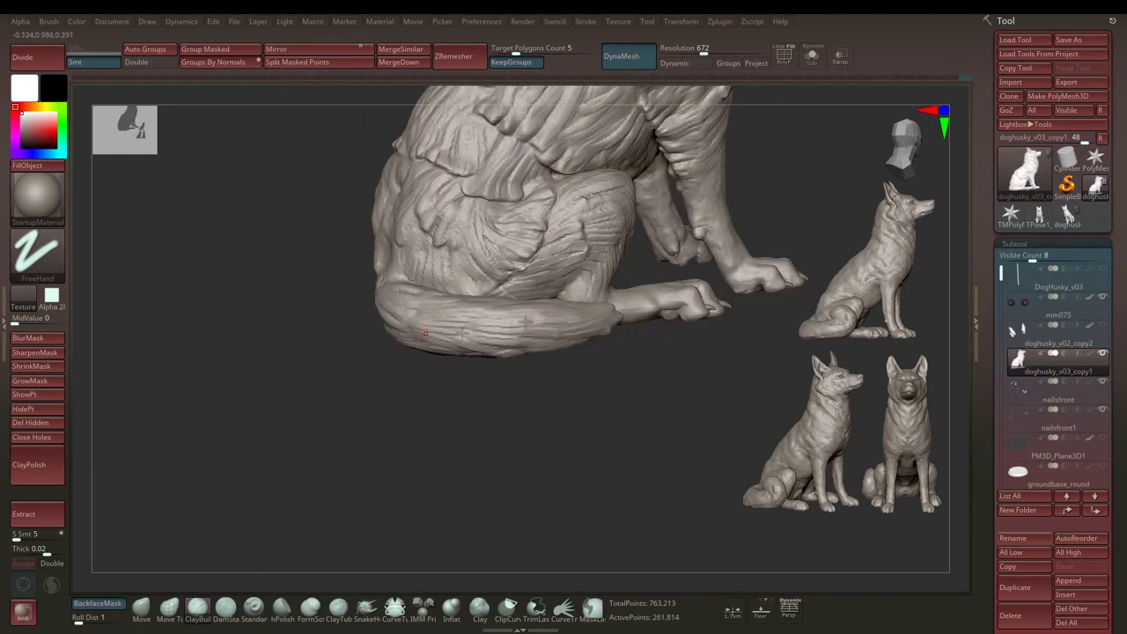
pyautogui.moveTo(599, 327)
pyautogui.mouseDown()
pyautogui.moveTo(533, 332)
pyautogui.moveTo(599, 282)
pyautogui.moveTo(660, 302)
pyautogui.moveTo(589, 253)
pyautogui.mouseUp()
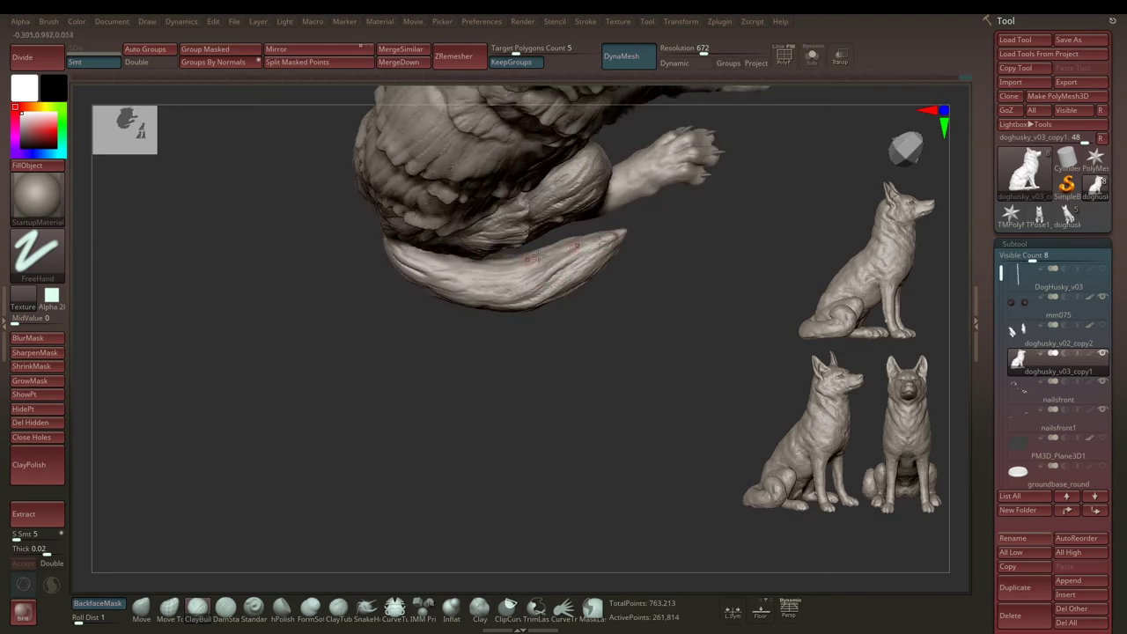
pyautogui.moveTo(522, 277); pyautogui.dragTo(563, 256)
pyautogui.keyDown('ctrl'); pyautogui.keyDown('shift'); pyautogui.click(583, 231); pyautogui.keyUp('shift'); pyautogui.keyUp('ctrl')
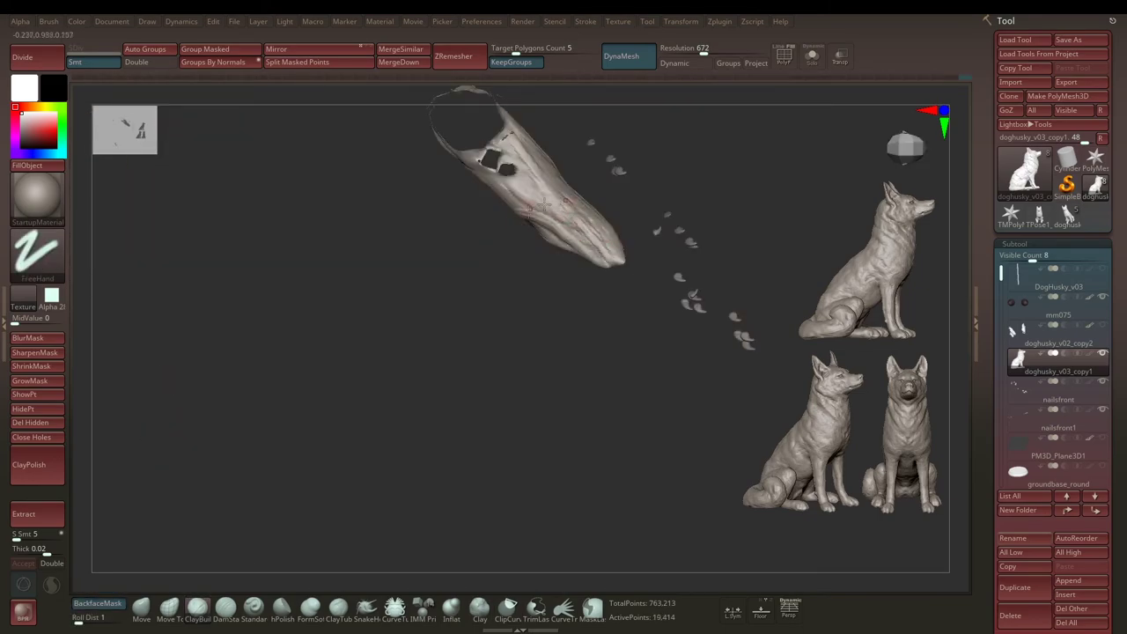
# Step: Orbit around the isolated tail to inspect its tip, sides and downward curve
pyautogui.moveTo(406, 198); pyautogui.dragTo(616, 207)
pyautogui.moveTo(616, 262)
pyautogui.mouseDown()
pyautogui.moveTo(627, 222)
pyautogui.moveTo(649, 234)
pyautogui.moveTo(671, 227)
pyautogui.moveTo(616, 250)
pyautogui.mouseUp()
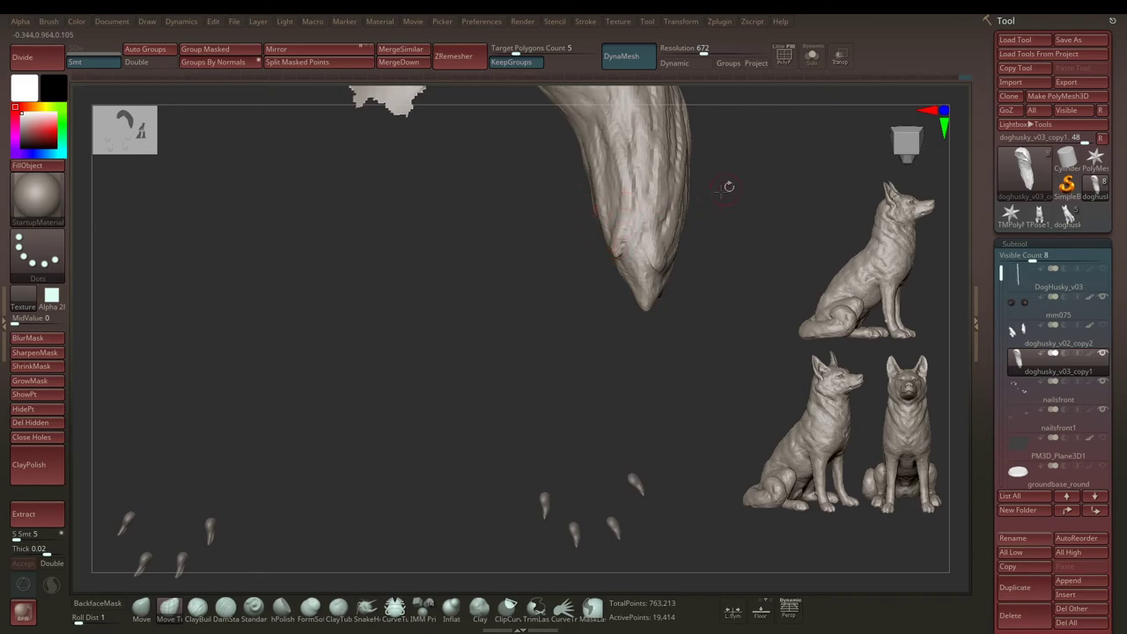
pyautogui.moveTo(728, 187)
pyautogui.mouseDown()
pyautogui.moveTo(598, 280)
pyautogui.moveTo(669, 255)
pyautogui.moveTo(558, 319)
pyautogui.moveTo(581, 314)
pyautogui.moveTo(574, 234)
pyautogui.moveTo(672, 194)
pyautogui.moveTo(555, 234)
pyautogui.moveTo(679, 239)
pyautogui.moveTo(687, 211)
pyautogui.moveTo(639, 322)
pyautogui.moveTo(636, 291)
pyautogui.moveTo(651, 259)
pyautogui.moveTo(578, 289)
pyautogui.mouseUp()
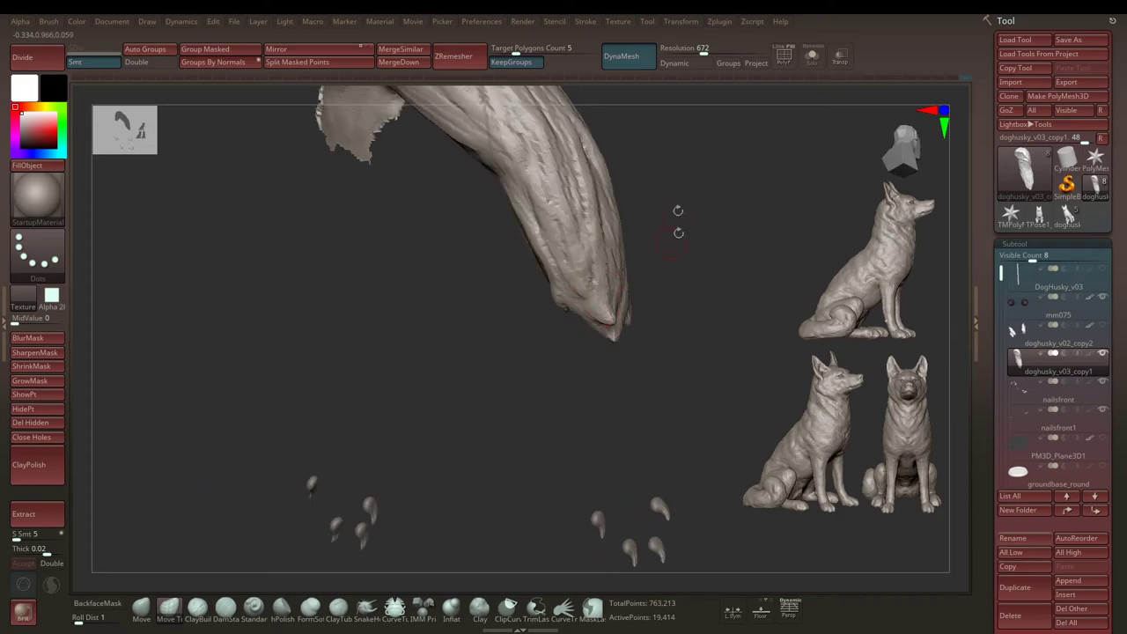
pyautogui.moveTo(677, 232)
pyautogui.mouseDown()
pyautogui.moveTo(717, 219)
pyautogui.moveTo(592, 231)
pyautogui.moveTo(604, 209)
pyautogui.moveTo(666, 231)
pyautogui.moveTo(635, 339)
pyautogui.moveTo(717, 238)
pyautogui.moveTo(692, 252)
pyautogui.moveTo(722, 267)
pyautogui.moveTo(700, 209)
pyautogui.moveTo(635, 352)
pyautogui.mouseUp()
pyautogui.moveTo(639, 392)
pyautogui.mouseDown()
pyautogui.moveTo(671, 369)
pyautogui.moveTo(659, 292)
pyautogui.moveTo(621, 286)
pyautogui.moveTo(642, 352)
pyautogui.moveTo(779, 563)
pyautogui.moveTo(551, 188)
pyautogui.moveTo(528, 229)
pyautogui.moveTo(585, 266)
pyautogui.moveTo(530, 284)
pyautogui.moveTo(558, 276)
pyautogui.moveTo(537, 438)
pyautogui.moveTo(613, 317)
pyautogui.moveTo(654, 320)
pyautogui.moveTo(549, 380)
pyautogui.moveTo(644, 339)
pyautogui.moveTo(573, 336)
pyautogui.moveTo(581, 310)
pyautogui.moveTo(591, 315)
pyautogui.moveTo(595, 299)
pyautogui.moveTo(673, 301)
pyautogui.moveTo(532, 280)
pyautogui.mouseUp()
# Step: Orbit around the whole husky, checking the tail's curve, the back from above, and the side
pyautogui.moveTo(434, 285)
pyautogui.mouseDown()
pyautogui.moveTo(445, 278)
pyautogui.moveTo(431, 295)
pyautogui.moveTo(445, 264)
pyautogui.moveTo(349, 224)
pyautogui.moveTo(553, 234)
pyautogui.moveTo(569, 302)
pyautogui.moveTo(343, 348)
pyautogui.mouseUp()
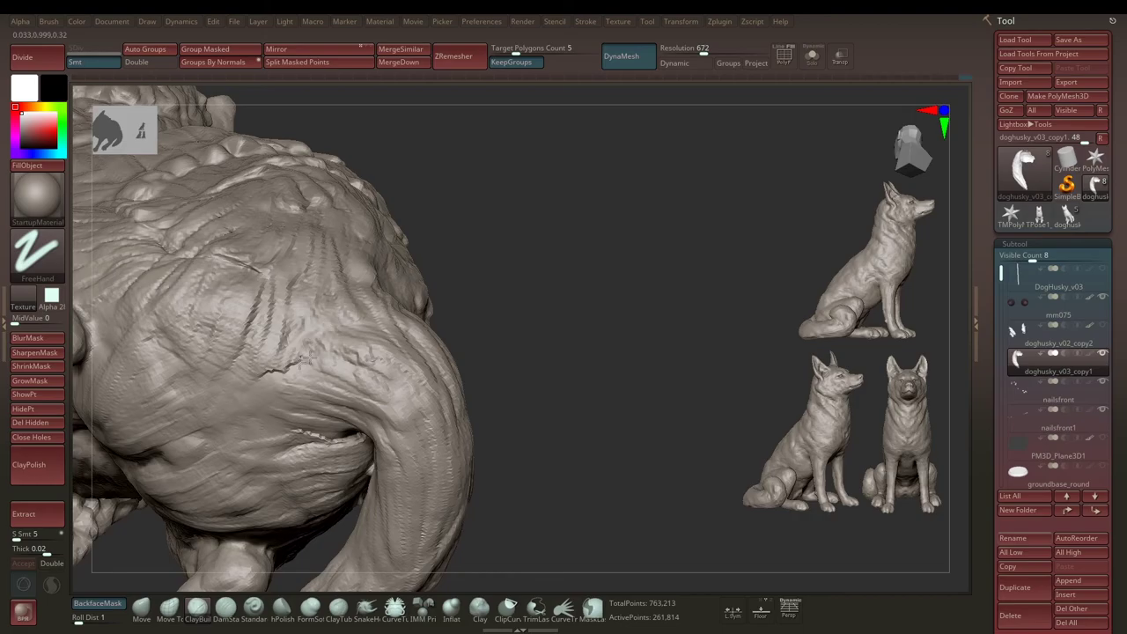
pyautogui.moveTo(264, 376)
pyautogui.mouseDown()
pyautogui.moveTo(327, 431)
pyautogui.moveTo(541, 326)
pyautogui.moveTo(508, 365)
pyautogui.mouseUp()
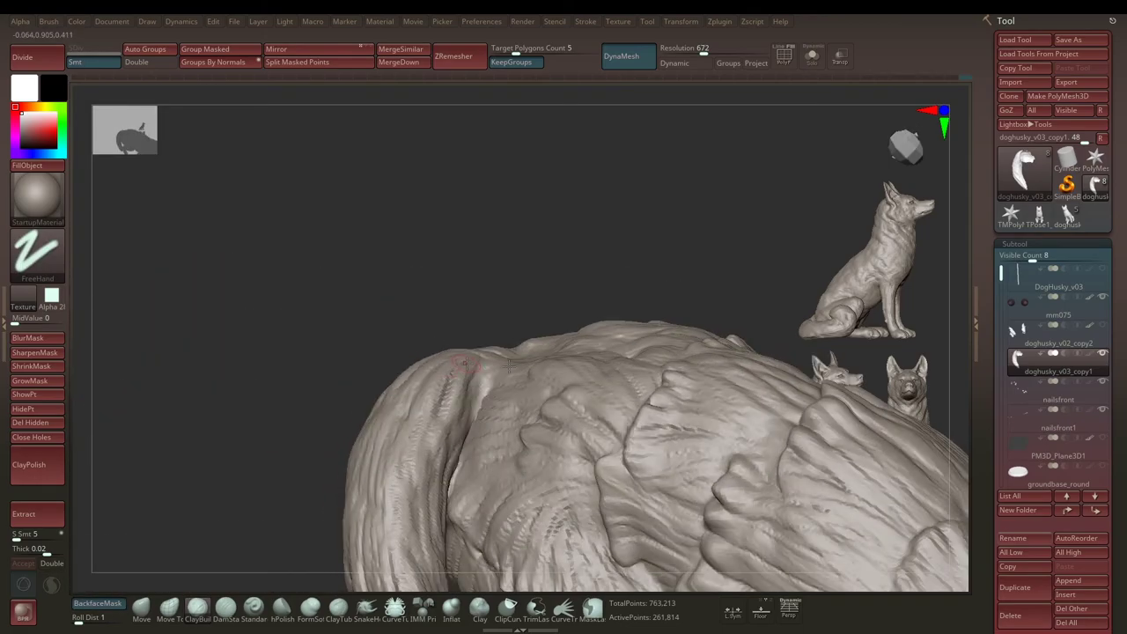
pyautogui.moveTo(465, 403); pyautogui.dragTo(485, 391)
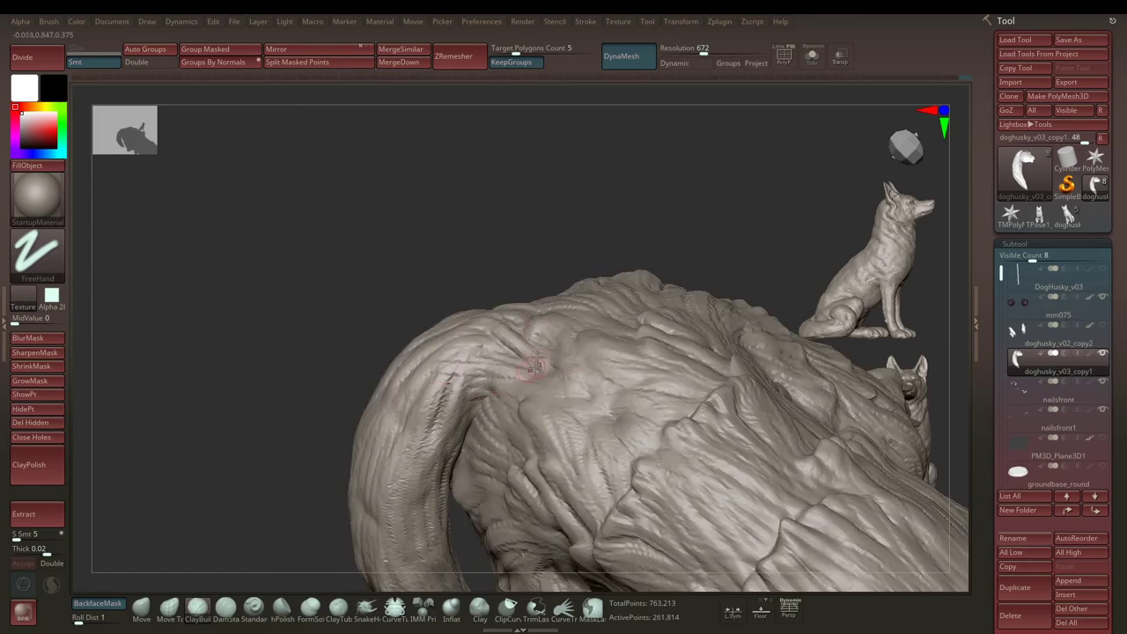
pyautogui.moveTo(470, 345)
pyautogui.mouseDown()
pyautogui.moveTo(375, 232)
pyautogui.moveTo(469, 280)
pyautogui.moveTo(608, 320)
pyautogui.moveTo(611, 302)
pyautogui.moveTo(553, 343)
pyautogui.moveTo(573, 307)
pyautogui.moveTo(666, 304)
pyautogui.moveTo(617, 308)
pyautogui.moveTo(586, 329)
pyautogui.moveTo(738, 335)
pyautogui.moveTo(516, 340)
pyautogui.moveTo(573, 369)
pyautogui.mouseUp()
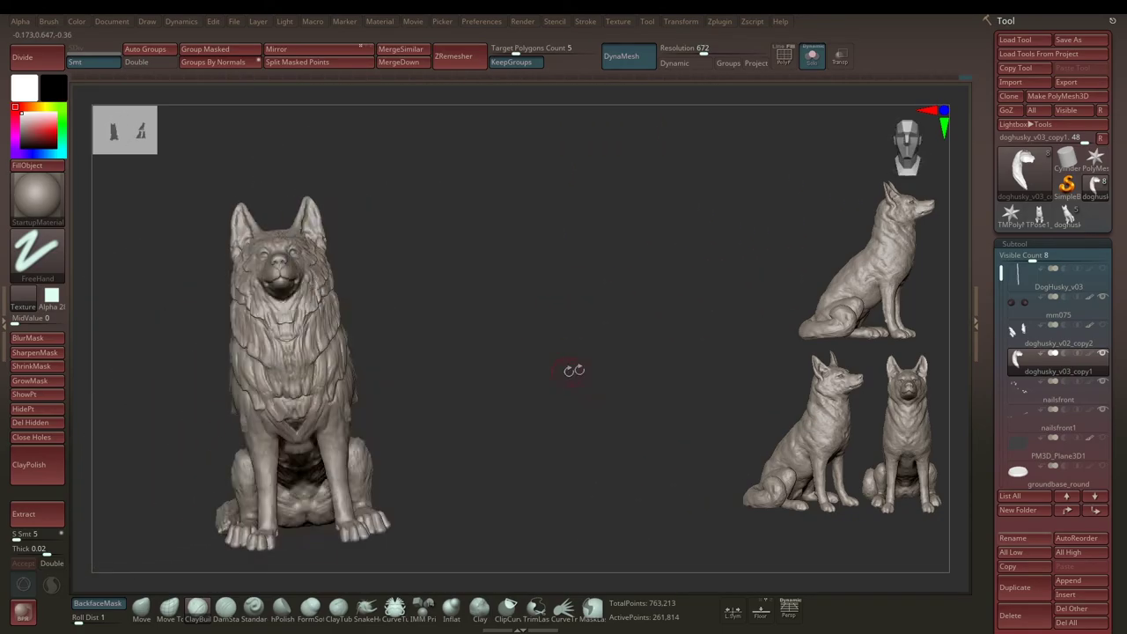
pyautogui.press('space')
pyautogui.moveTo(410, 356)
pyautogui.mouseDown()
pyautogui.moveTo(452, 355)
pyautogui.moveTo(483, 386)
pyautogui.mouseUp()
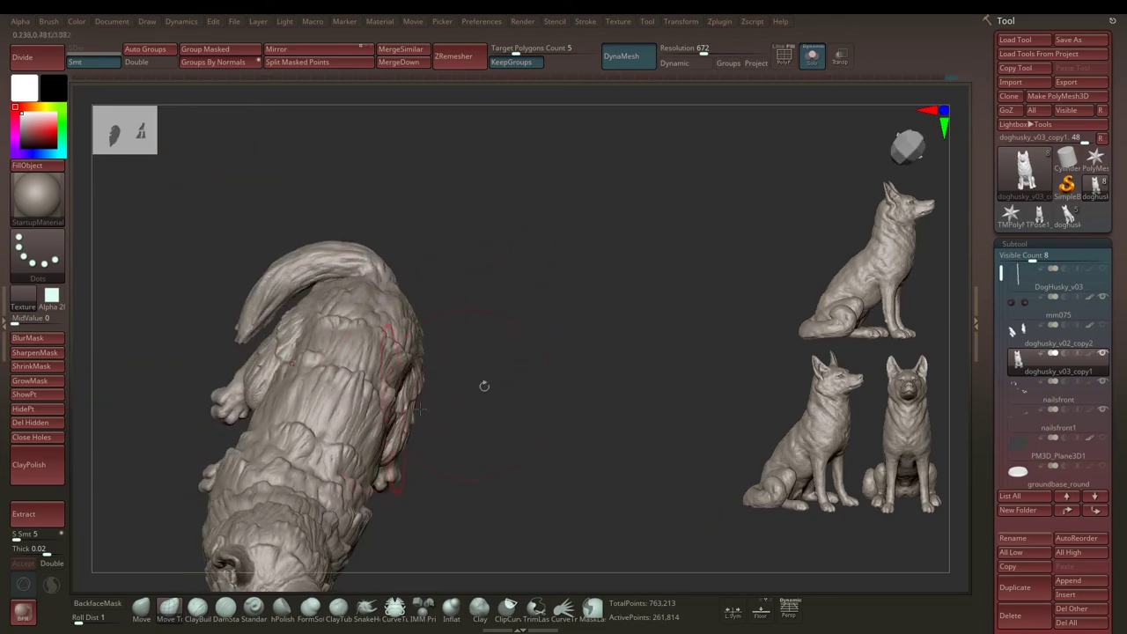
pyautogui.moveTo(620, 284)
pyautogui.mouseDown()
pyautogui.moveTo(553, 327)
pyautogui.moveTo(511, 276)
pyautogui.moveTo(459, 344)
pyautogui.mouseUp()
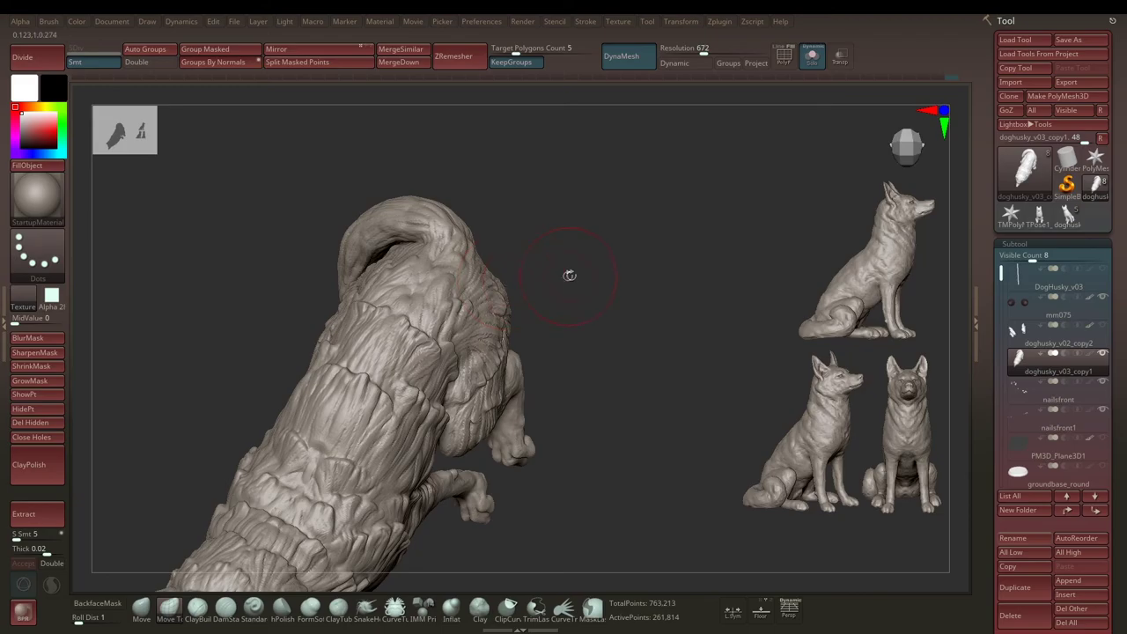
pyautogui.moveTo(591, 292)
pyautogui.mouseDown()
pyautogui.moveTo(564, 335)
pyautogui.moveTo(568, 300)
pyautogui.moveTo(579, 329)
pyautogui.mouseUp()
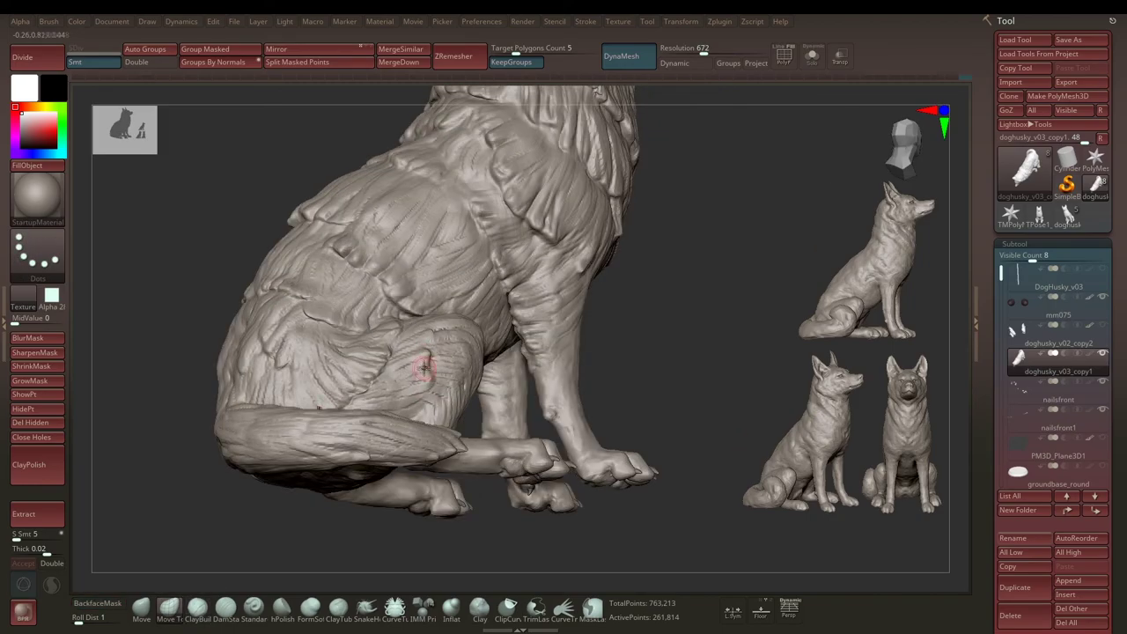
pyautogui.moveTo(417, 397); pyautogui.dragTo(497, 327)
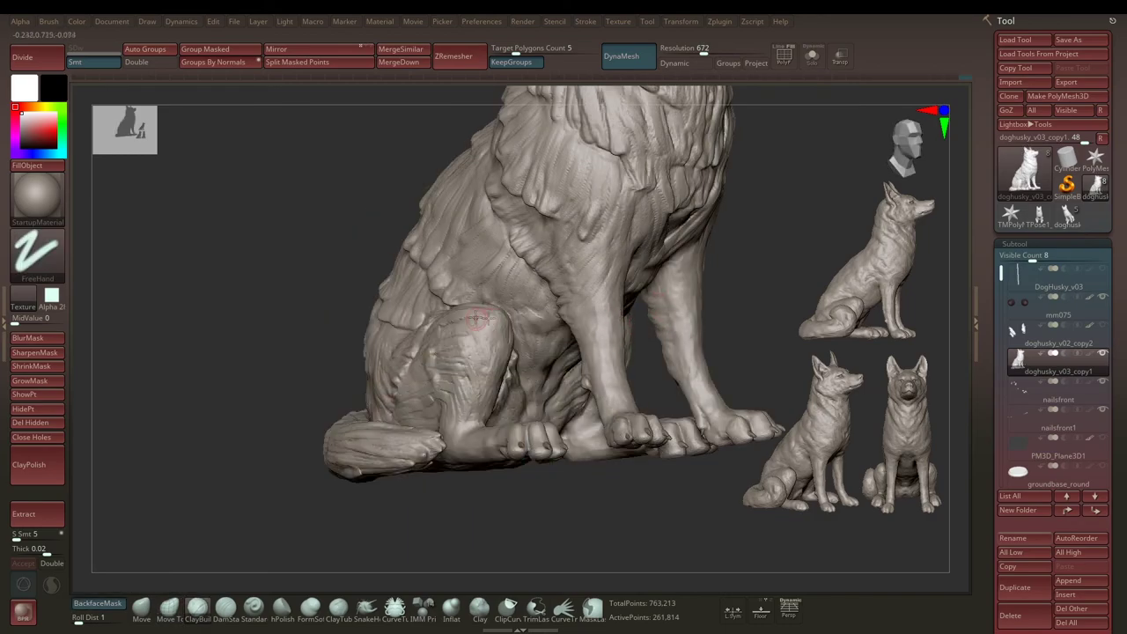
pyautogui.moveTo(472, 339); pyautogui.dragTo(506, 338)
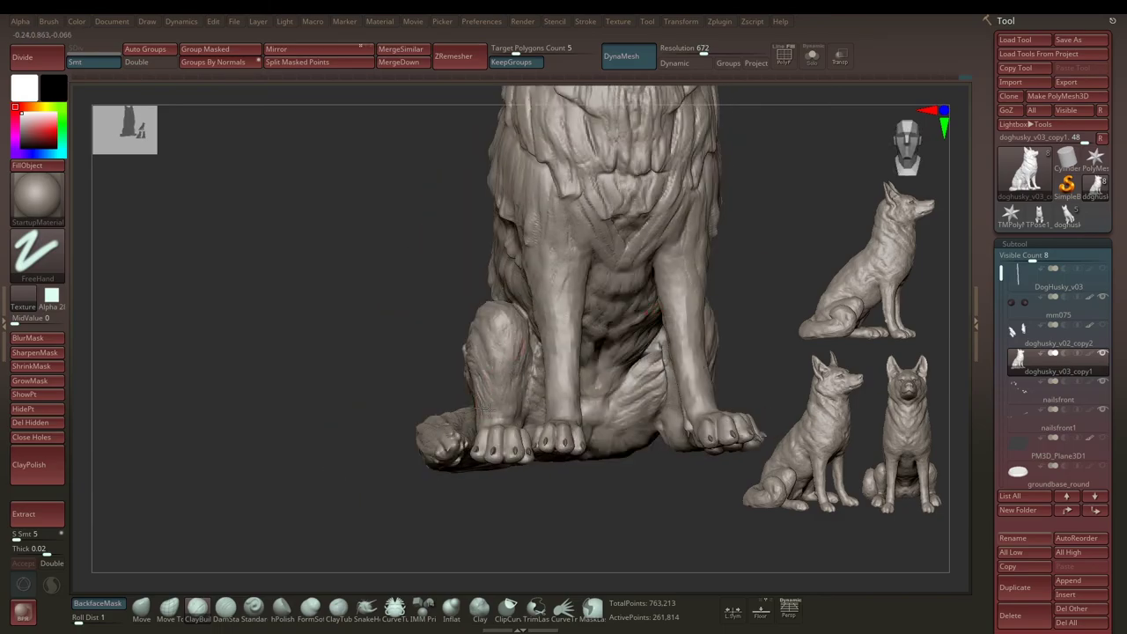
pyautogui.moveTo(484, 407)
pyautogui.mouseDown()
pyautogui.moveTo(376, 369)
pyautogui.moveTo(454, 330)
pyautogui.mouseUp()
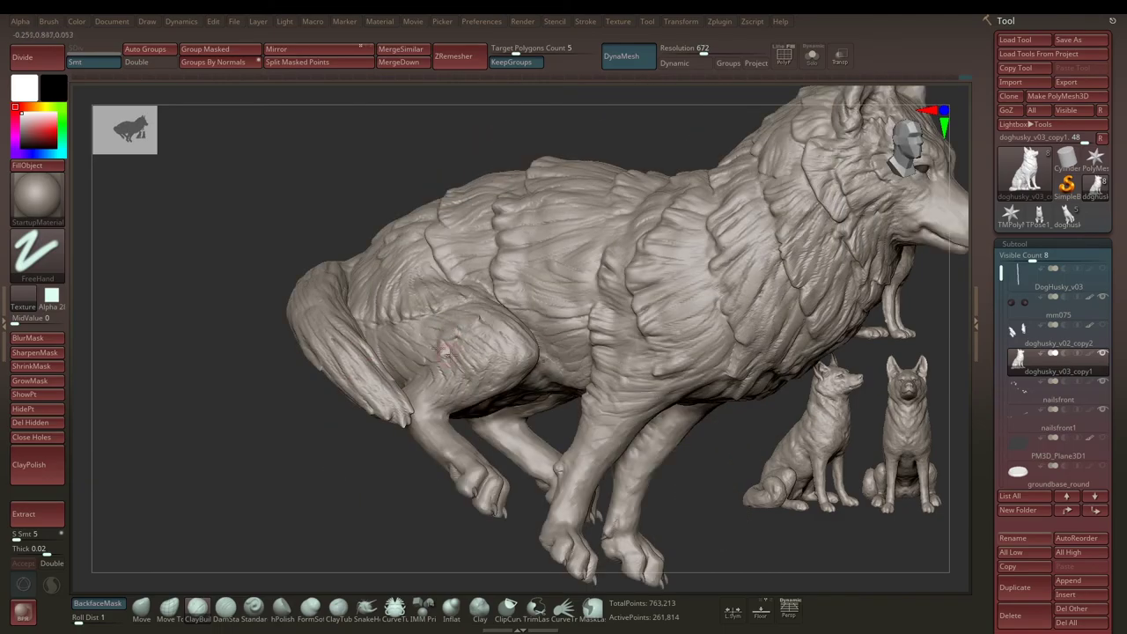
pyautogui.moveTo(311, 424)
pyautogui.mouseDown()
pyautogui.moveTo(260, 399)
pyautogui.moveTo(308, 315)
pyautogui.moveTo(712, 410)
pyautogui.moveTo(653, 216)
pyautogui.mouseUp()
pyautogui.moveTo(685, 291)
pyautogui.mouseDown()
pyautogui.moveTo(666, 322)
pyautogui.moveTo(611, 350)
pyautogui.moveTo(687, 302)
pyautogui.moveTo(380, 392)
pyautogui.mouseUp()
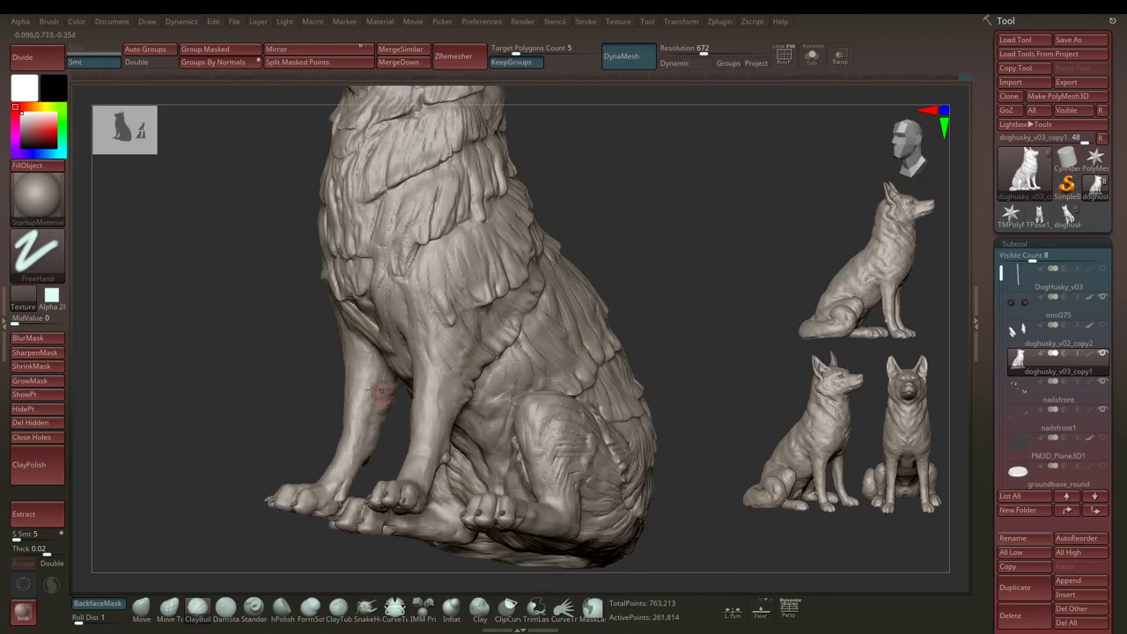
pyautogui.moveTo(363, 429)
pyautogui.mouseDown()
pyautogui.moveTo(704, 370)
pyautogui.moveTo(301, 368)
pyautogui.moveTo(493, 365)
pyautogui.moveTo(308, 369)
pyautogui.moveTo(684, 322)
pyautogui.moveTo(668, 327)
pyautogui.moveTo(639, 382)
pyautogui.moveTo(669, 332)
pyautogui.moveTo(611, 335)
pyautogui.moveTo(616, 367)
pyautogui.moveTo(699, 352)
pyautogui.moveTo(607, 342)
pyautogui.moveTo(614, 332)
pyautogui.moveTo(651, 347)
pyautogui.moveTo(696, 327)
pyautogui.moveTo(628, 340)
pyautogui.moveTo(563, 307)
pyautogui.moveTo(534, 332)
pyautogui.moveTo(656, 346)
pyautogui.mouseUp()
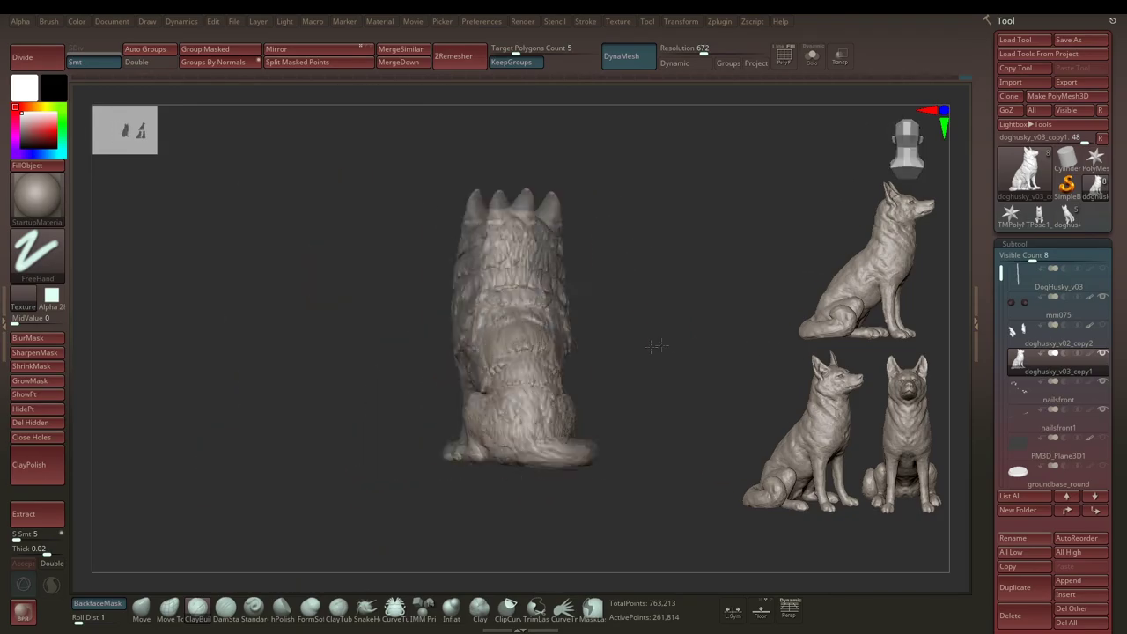
# Step: Zoom and orbit to view the seated husky from the front and a three-quarter angle
pyautogui.moveTo(579, 349)
pyautogui.mouseDown()
pyautogui.moveTo(624, 334)
pyautogui.moveTo(617, 350)
pyautogui.mouseUp()
pyautogui.scroll(3, 616, 352)
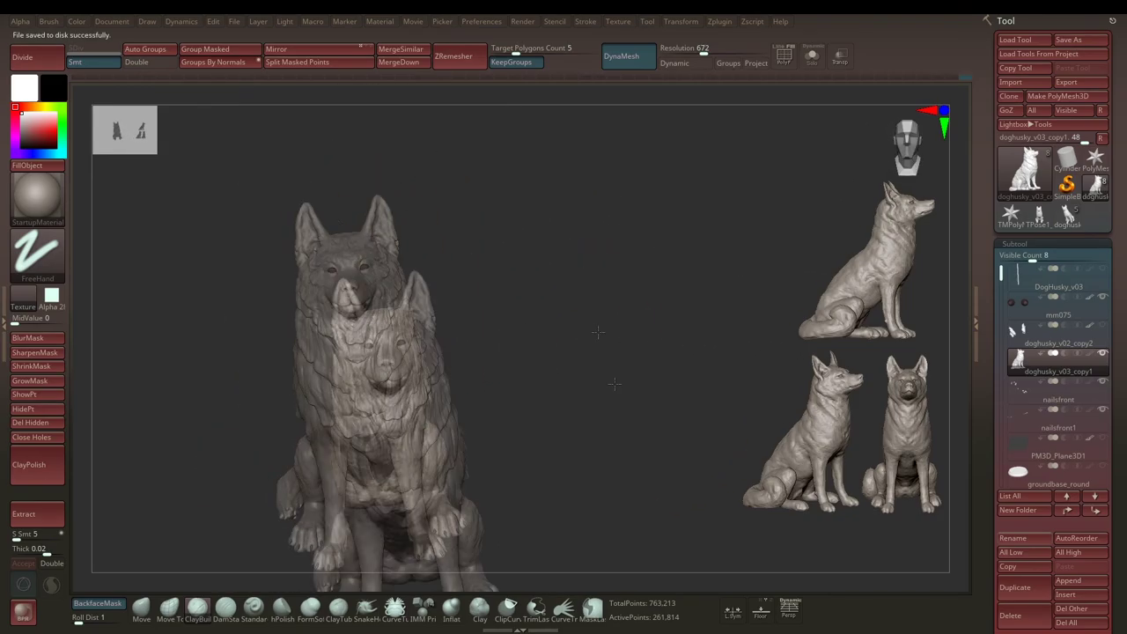
pyautogui.scroll(3, 615, 353)
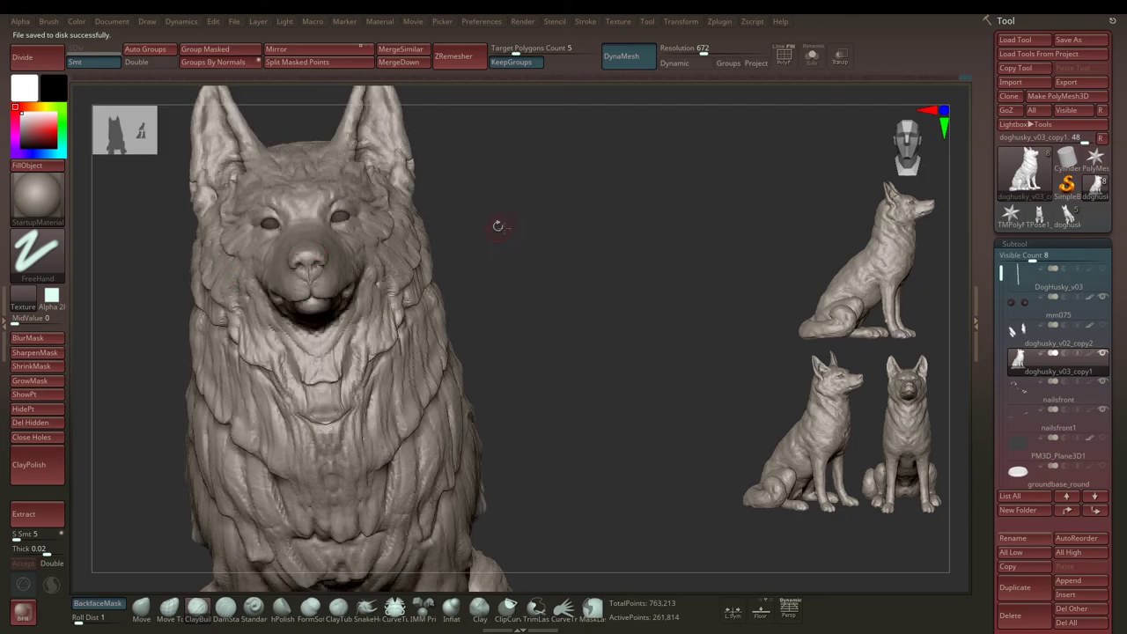
pyautogui.moveTo(497, 226)
pyautogui.mouseDown()
pyautogui.moveTo(601, 322)
pyautogui.moveTo(637, 299)
pyautogui.moveTo(631, 253)
pyautogui.moveTo(540, 294)
pyautogui.moveTo(694, 262)
pyautogui.moveTo(679, 269)
pyautogui.moveTo(692, 335)
pyautogui.moveTo(634, 358)
pyautogui.mouseUp()
pyautogui.scroll(-3, 669, 286)
pyautogui.scroll(-2, 639, 317)
pyautogui.scroll(3, 634, 357)
pyautogui.press('space')
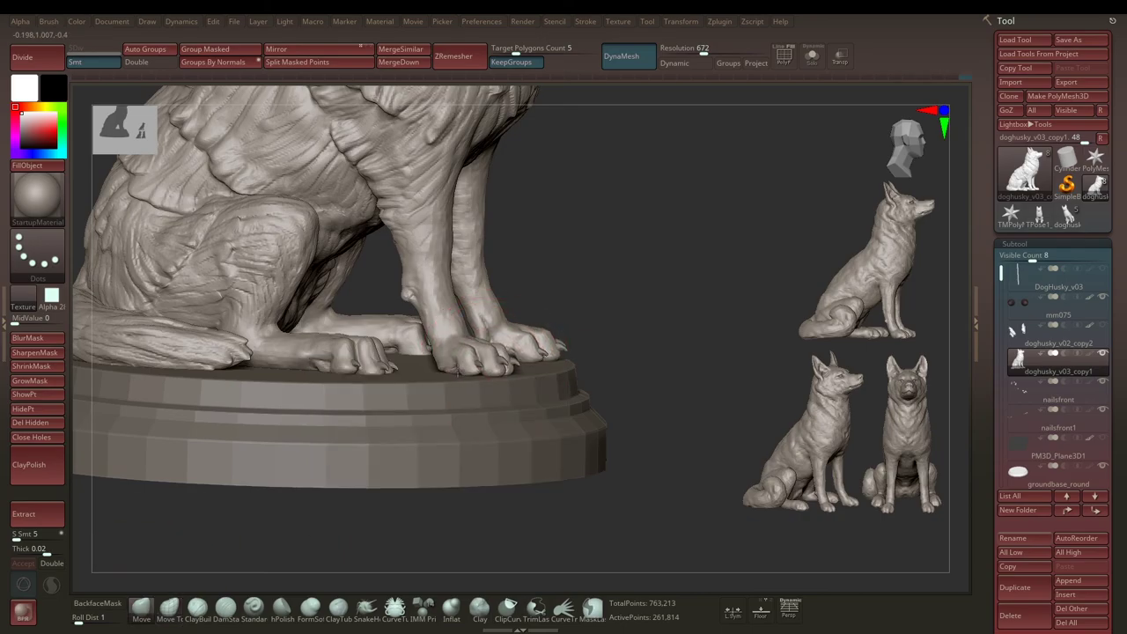
pyautogui.moveTo(548, 353); pyautogui.dragTo(484, 361, button='right')
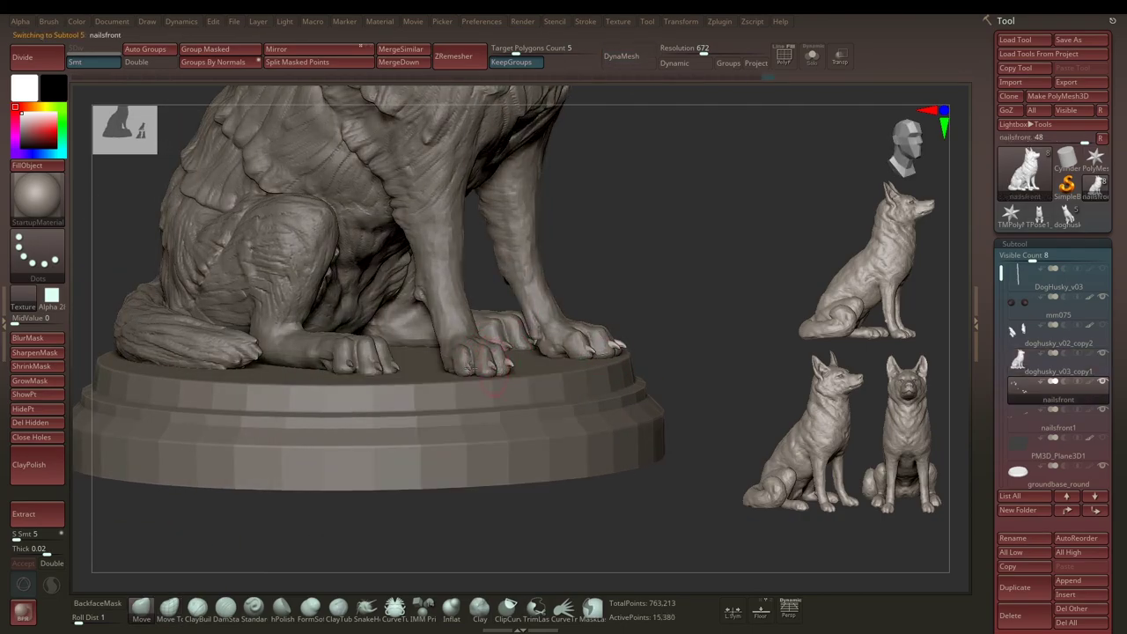
pyautogui.moveTo(493, 379); pyautogui.dragTo(705, 314, button='right')
pyautogui.keyDown('alt'); pyautogui.click(352, 370); pyautogui.keyUp('alt')
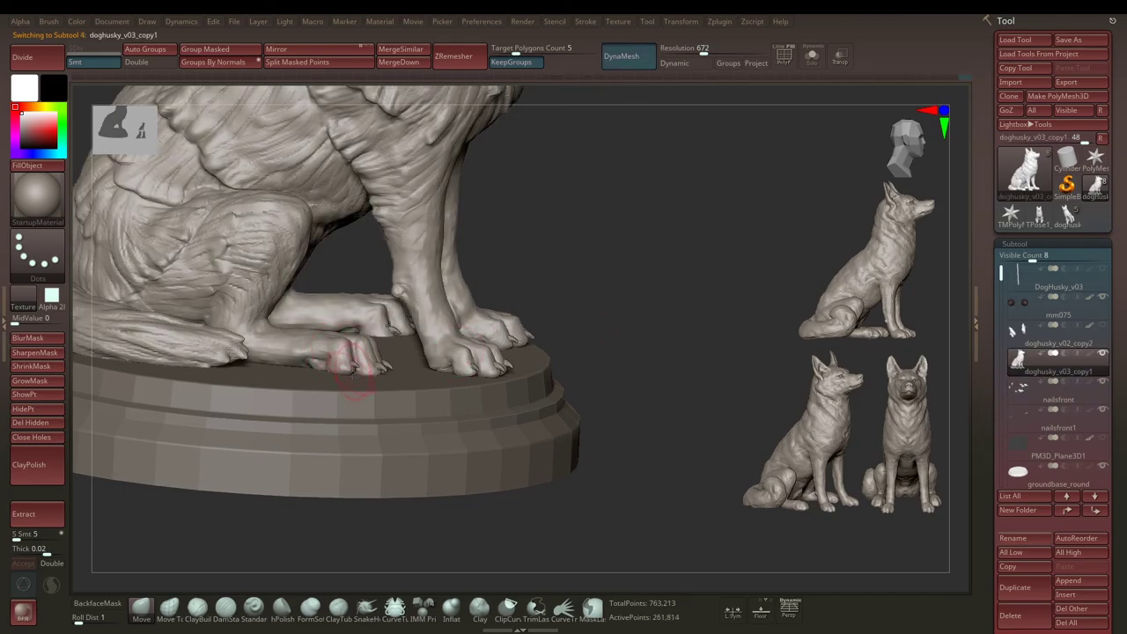
pyautogui.moveTo(623, 324)
pyautogui.mouseDown(button='right')
pyautogui.moveTo(611, 333)
pyautogui.moveTo(631, 290)
pyautogui.mouseUp(button='right')
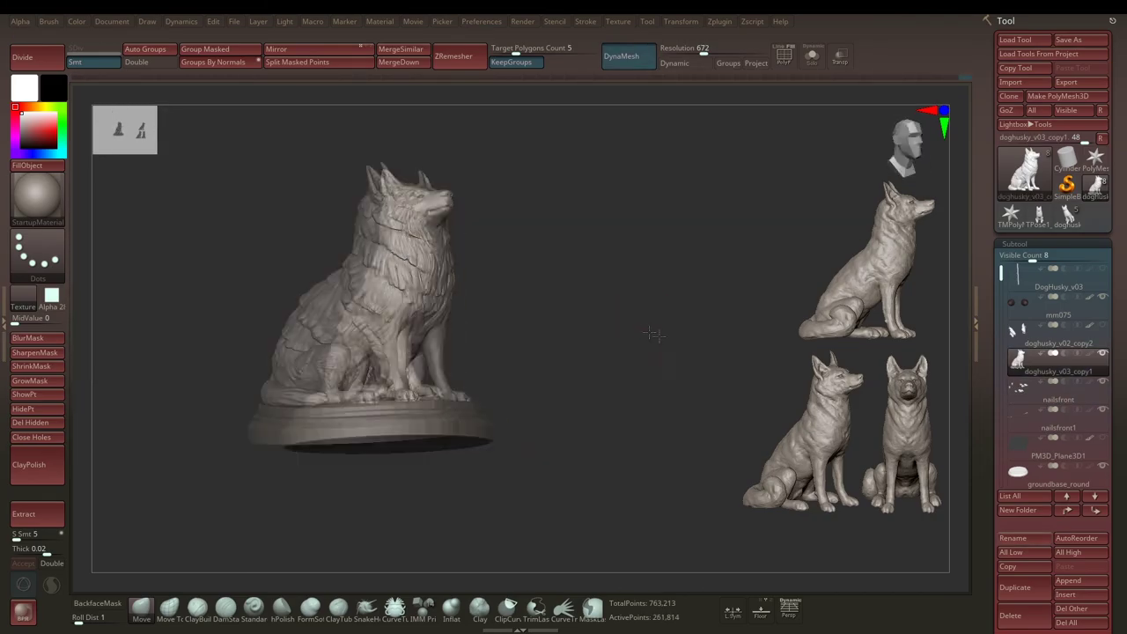
pyautogui.moveTo(651, 333)
pyautogui.mouseDown(button='right')
pyautogui.moveTo(608, 350)
pyautogui.moveTo(628, 304)
pyautogui.mouseUp(button='right')
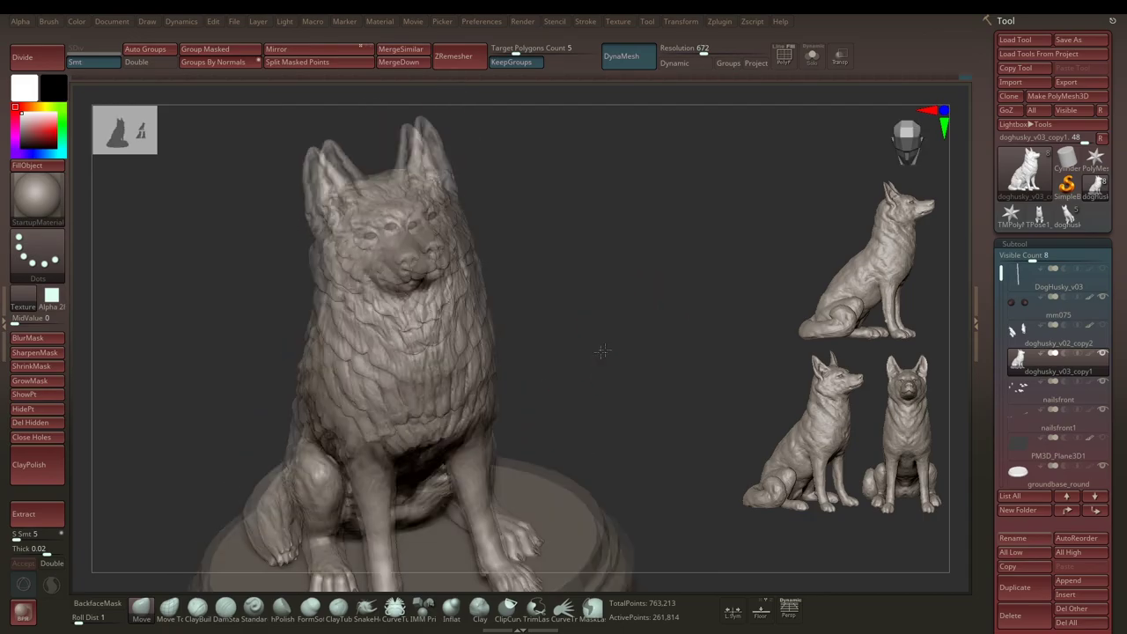